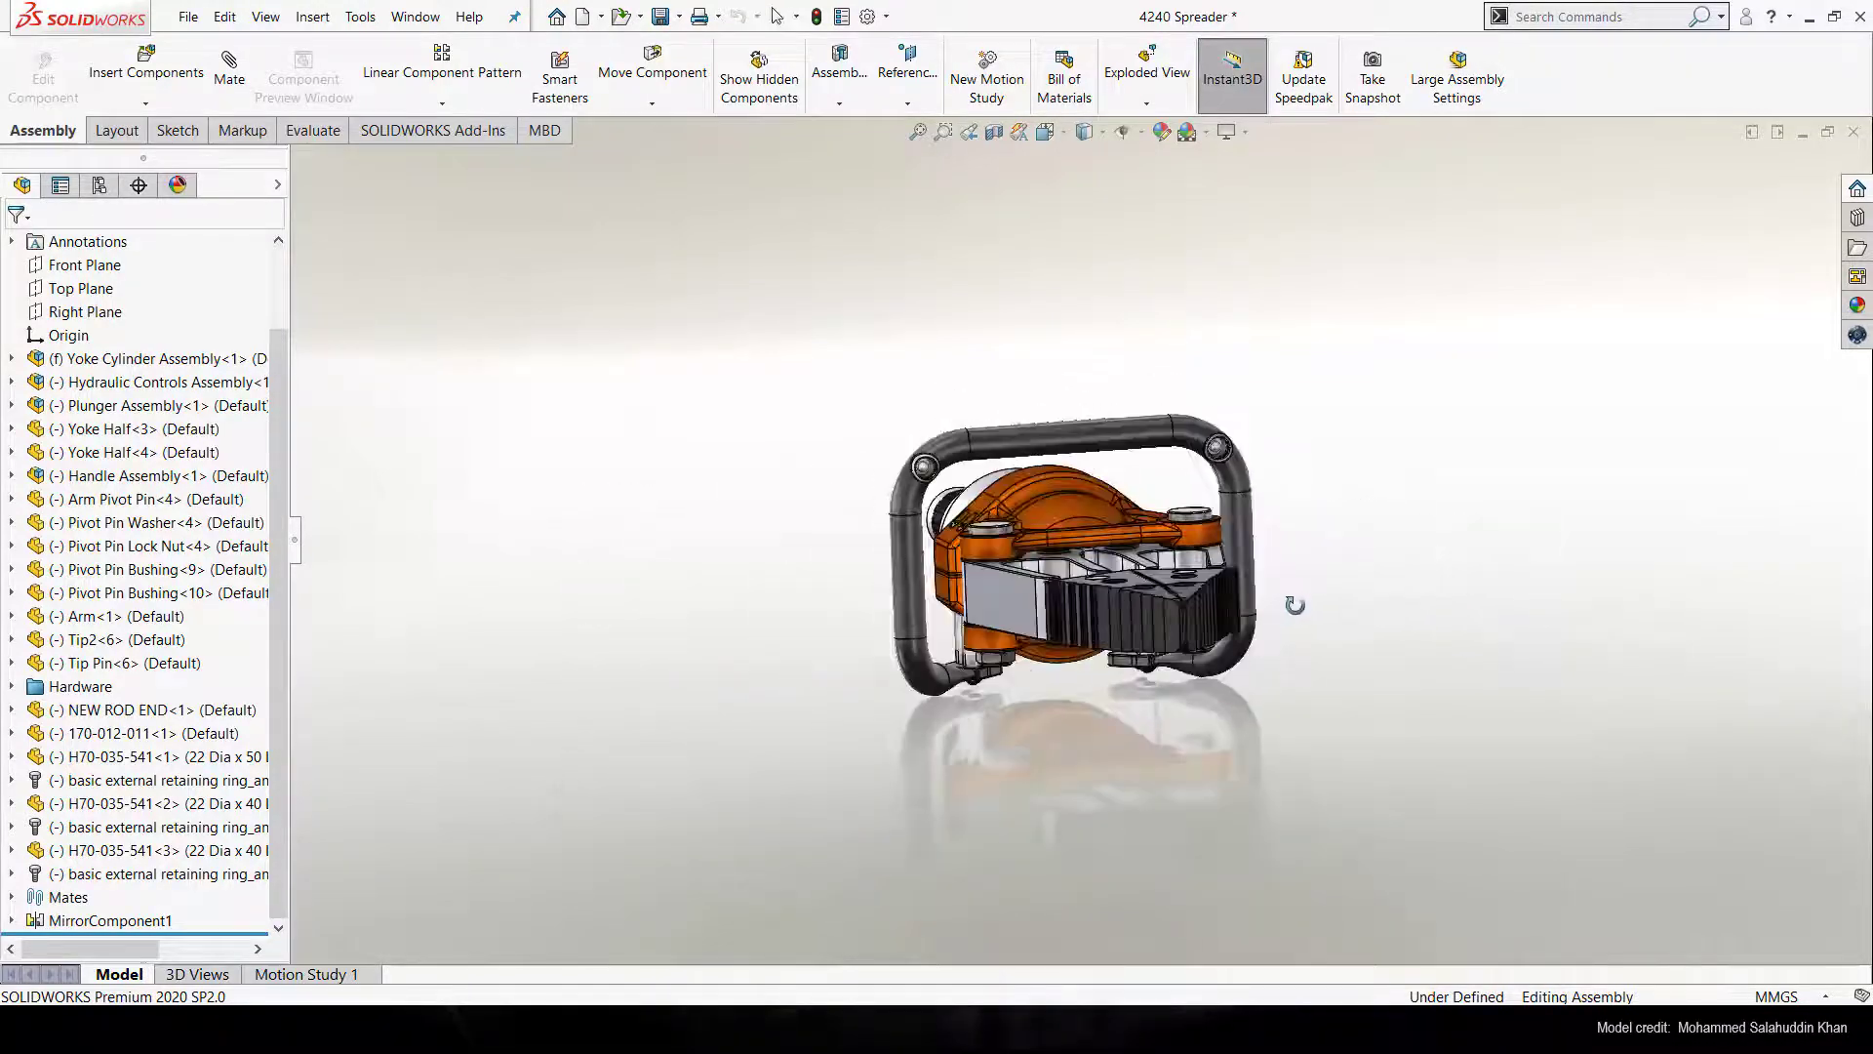
Enable the SOLIDWORKS Visualize add-in for the current session
{"action": "scroll", "coordinate": [1207, 529], "scroll_direction": "down", "scroll_amount": 4}
{"action": "middle_click_drag", "start_coordinate": [1206, 529], "coordinate": [1175, 444]}
{"action": "scroll", "coordinate": [1174, 446], "scroll_direction": "up", "scroll_amount": 1}
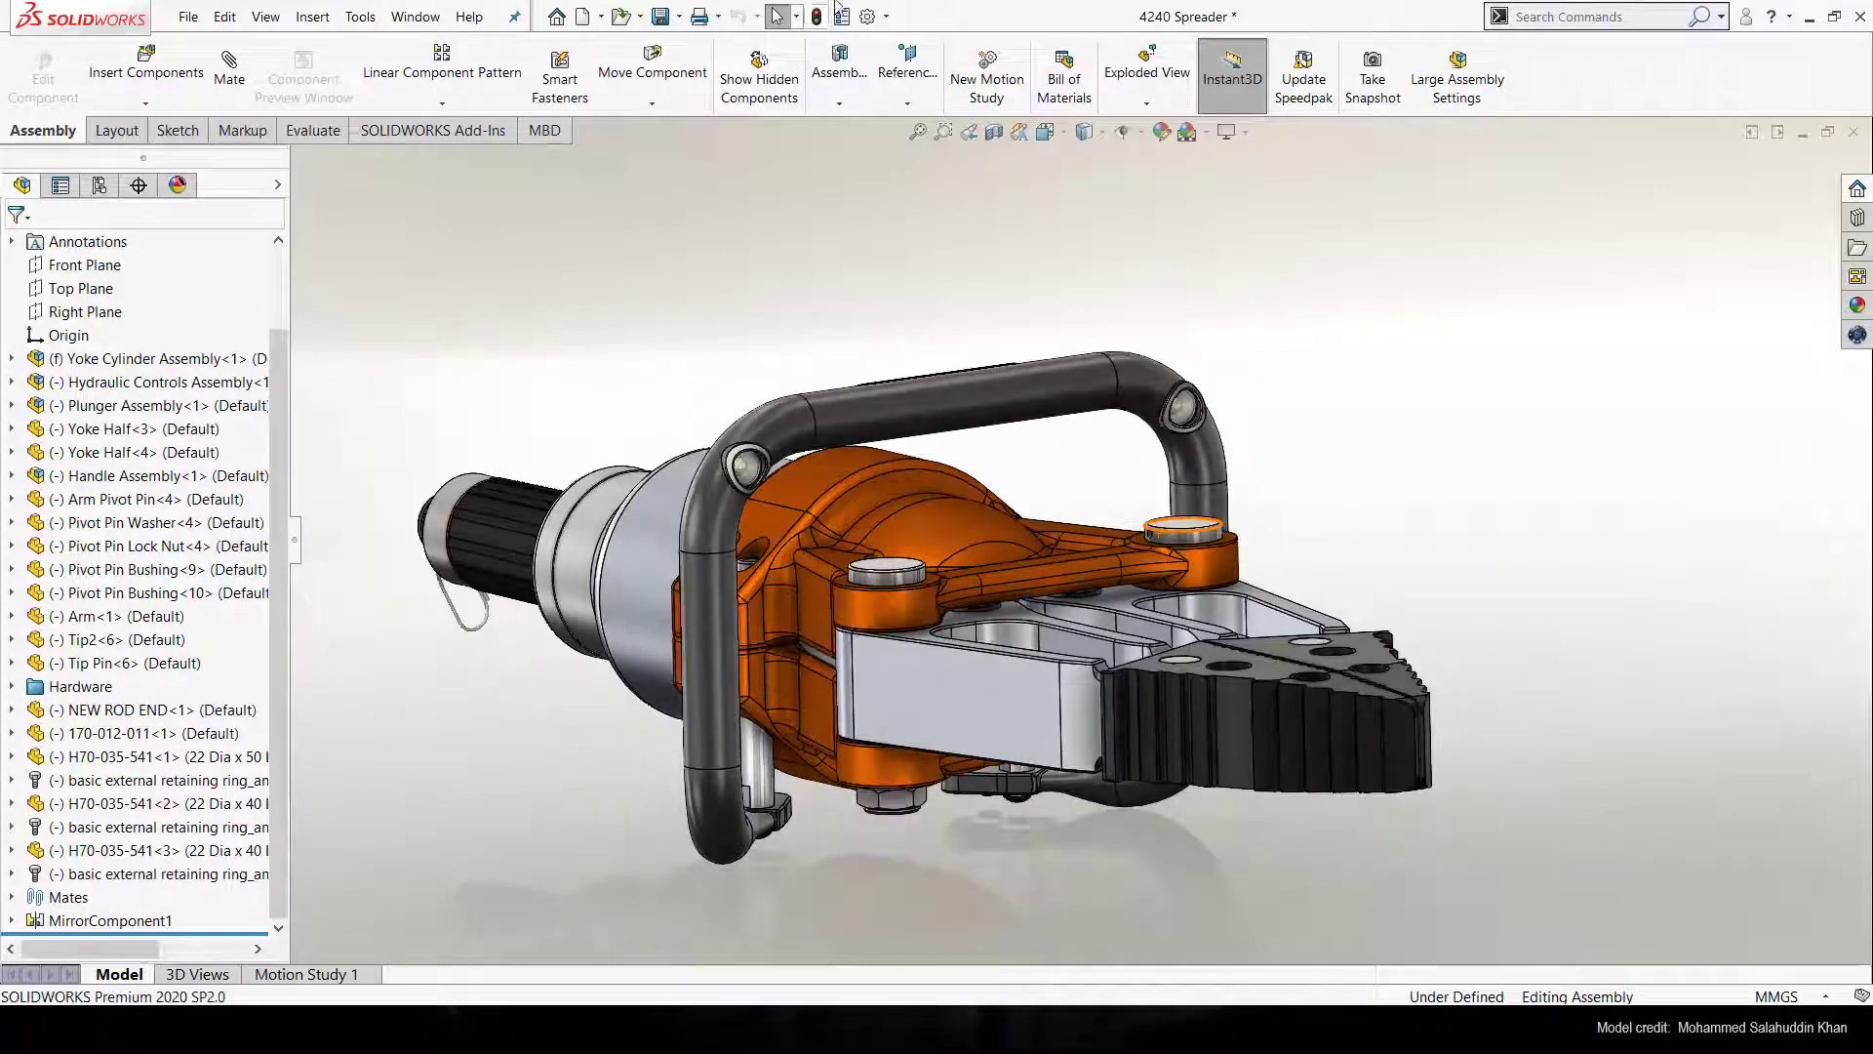
{"action": "left_click", "coordinate": [885, 15]}
{"action": "left_click", "coordinate": [902, 92]}
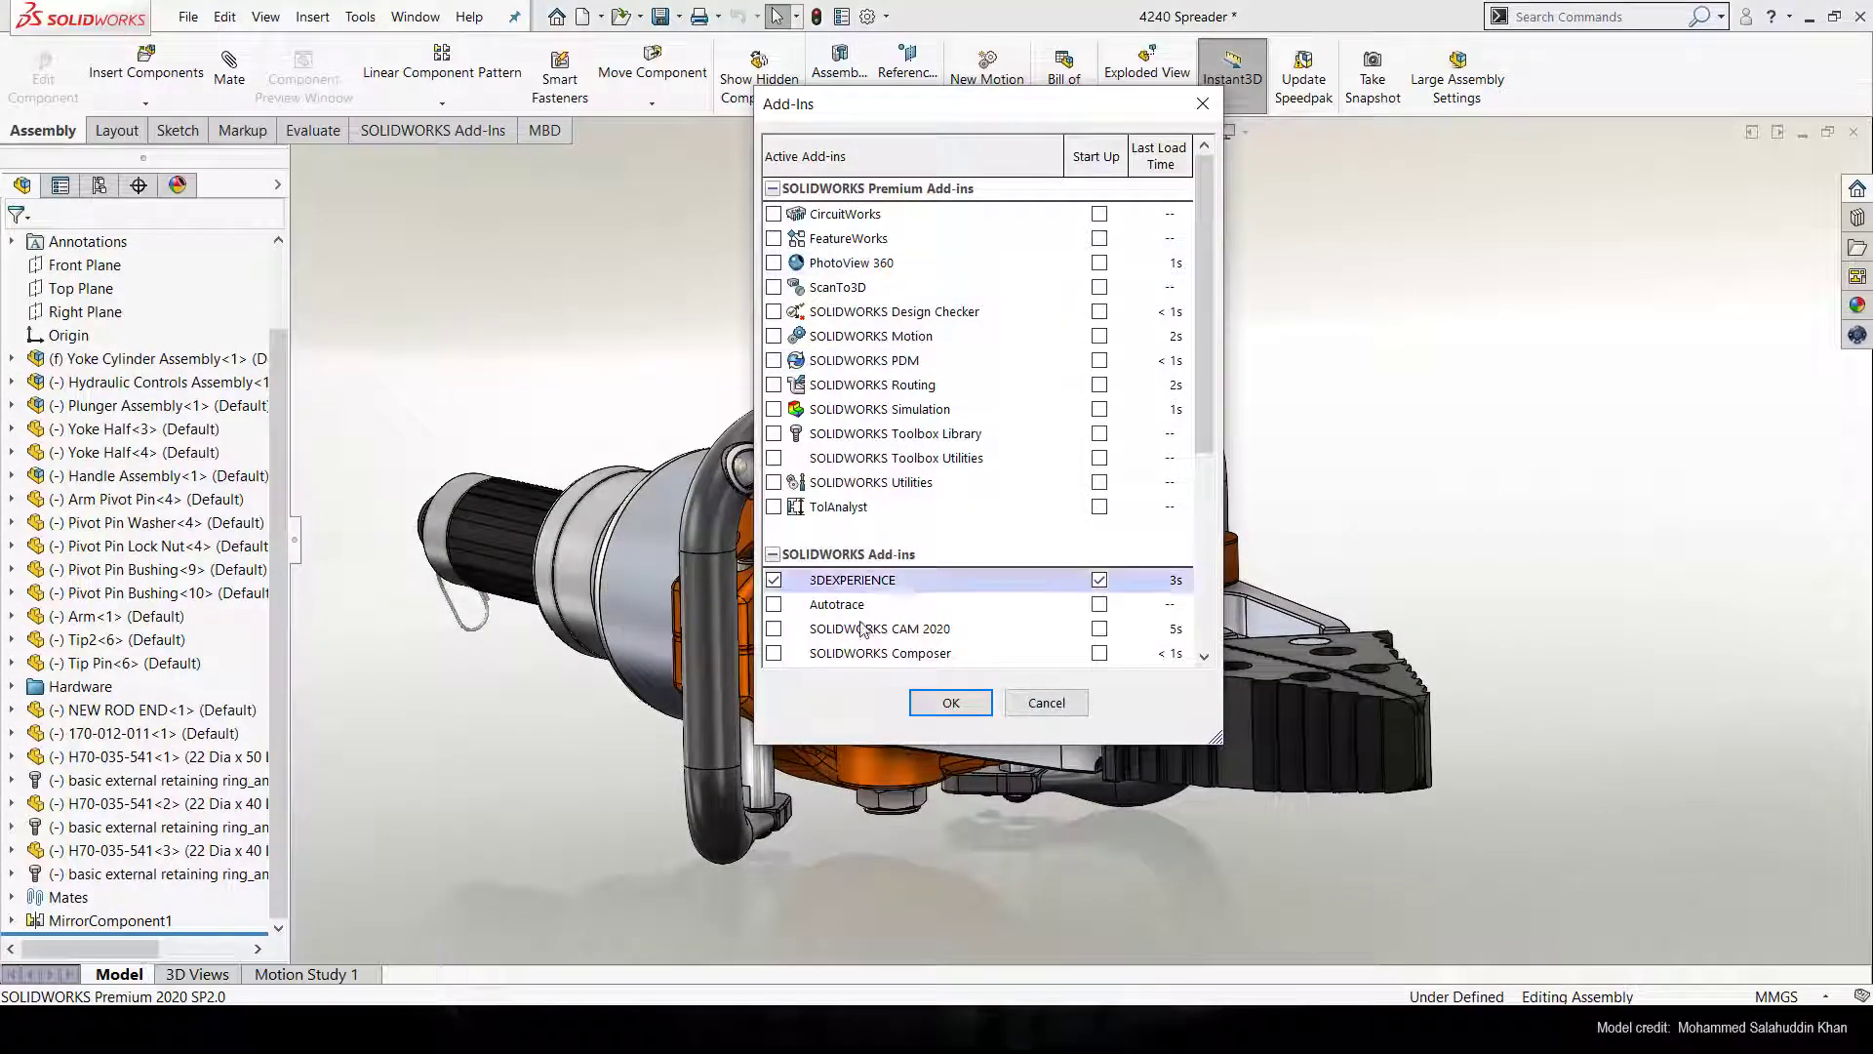
{"action": "scroll", "coordinate": [775, 634], "scroll_direction": "down", "scroll_amount": 3}
{"action": "left_click", "coordinate": [773, 629]}
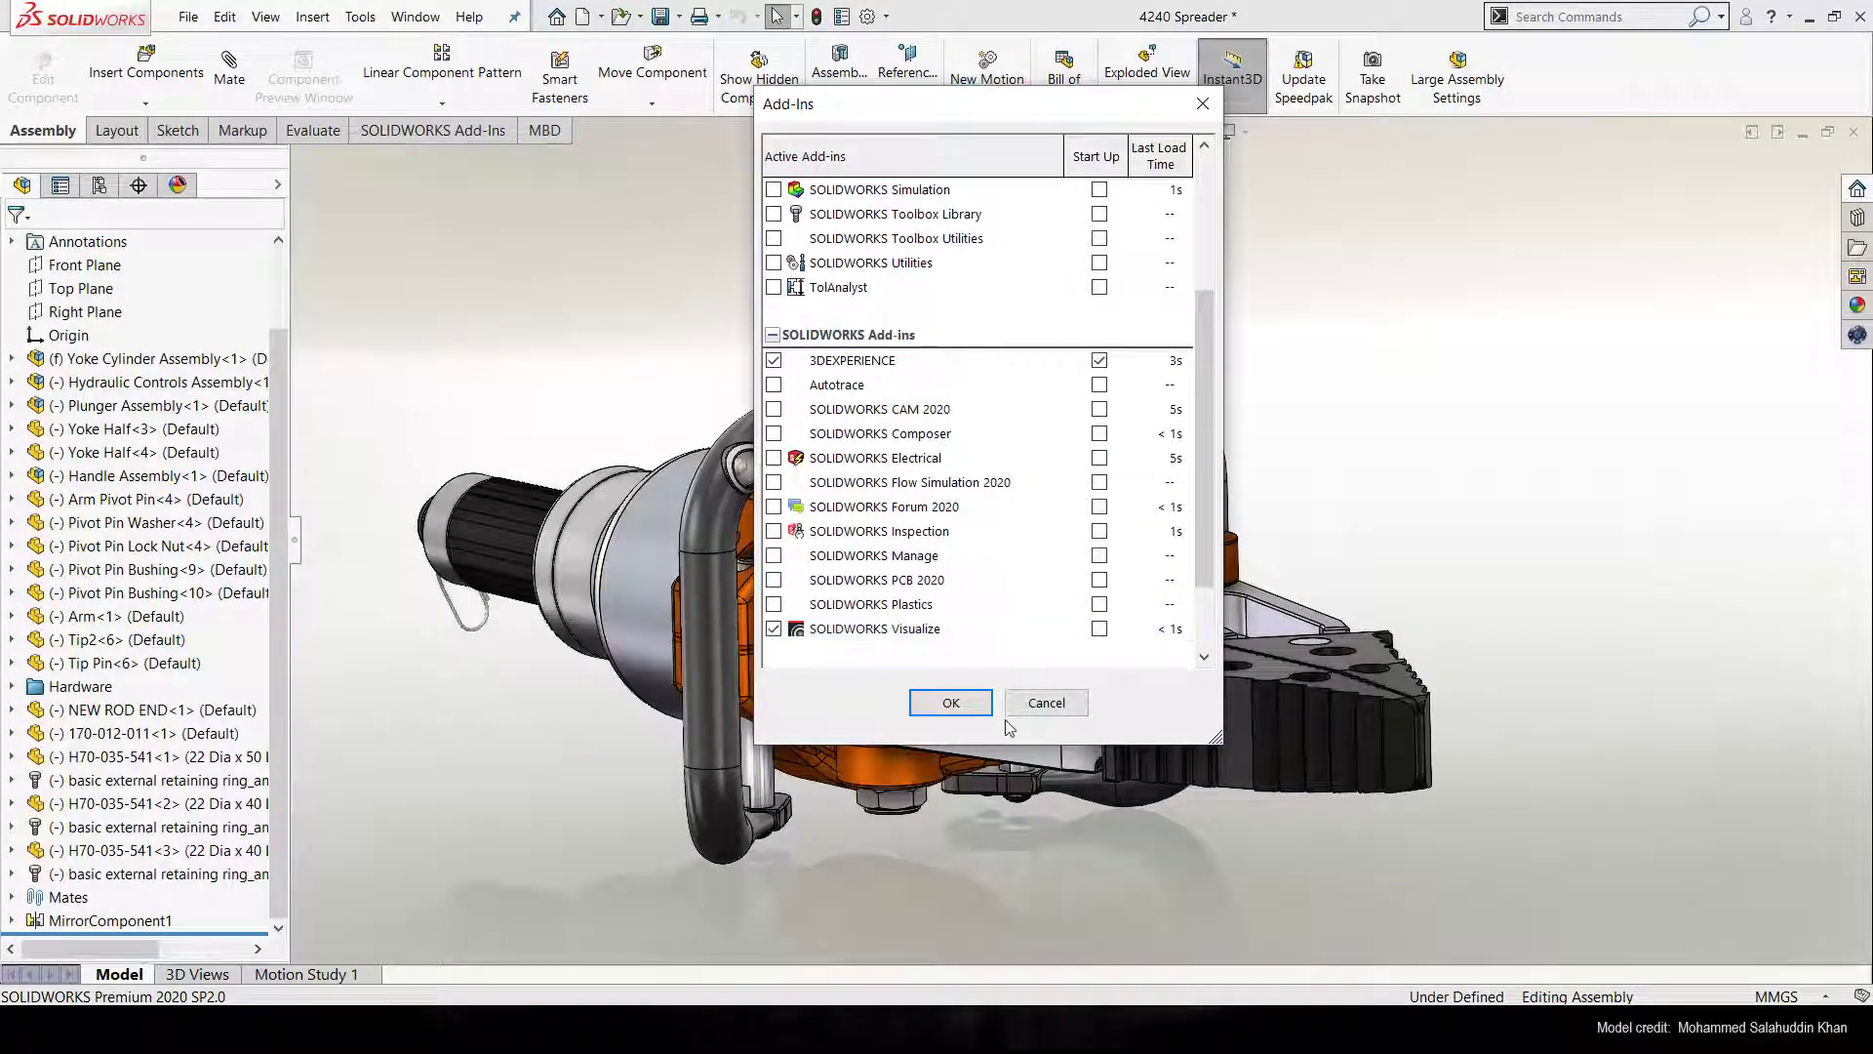
{"action": "left_click", "coordinate": [951, 702]}
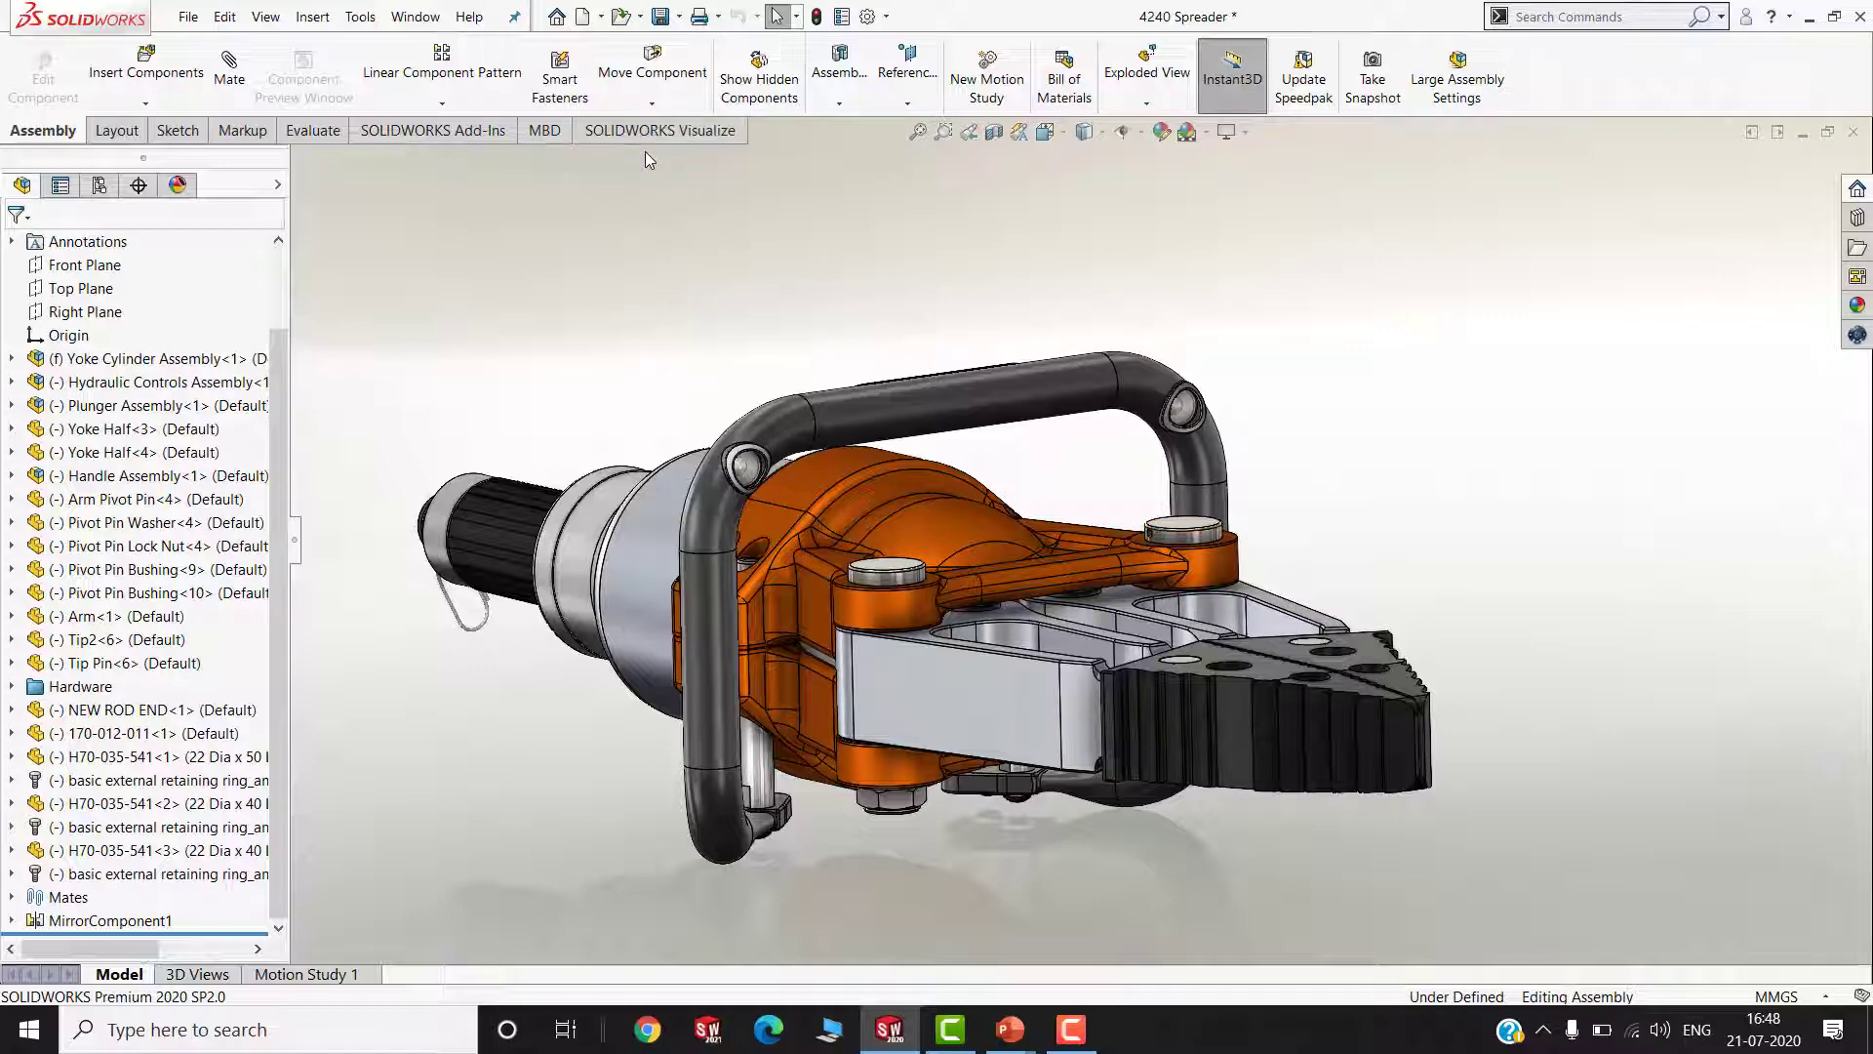
Export the 4240 Spreader assembly to SOLIDWORKS Visualize with Export Advanced and frame the model closer in the viewport
{"action": "left_click", "coordinate": [649, 134]}
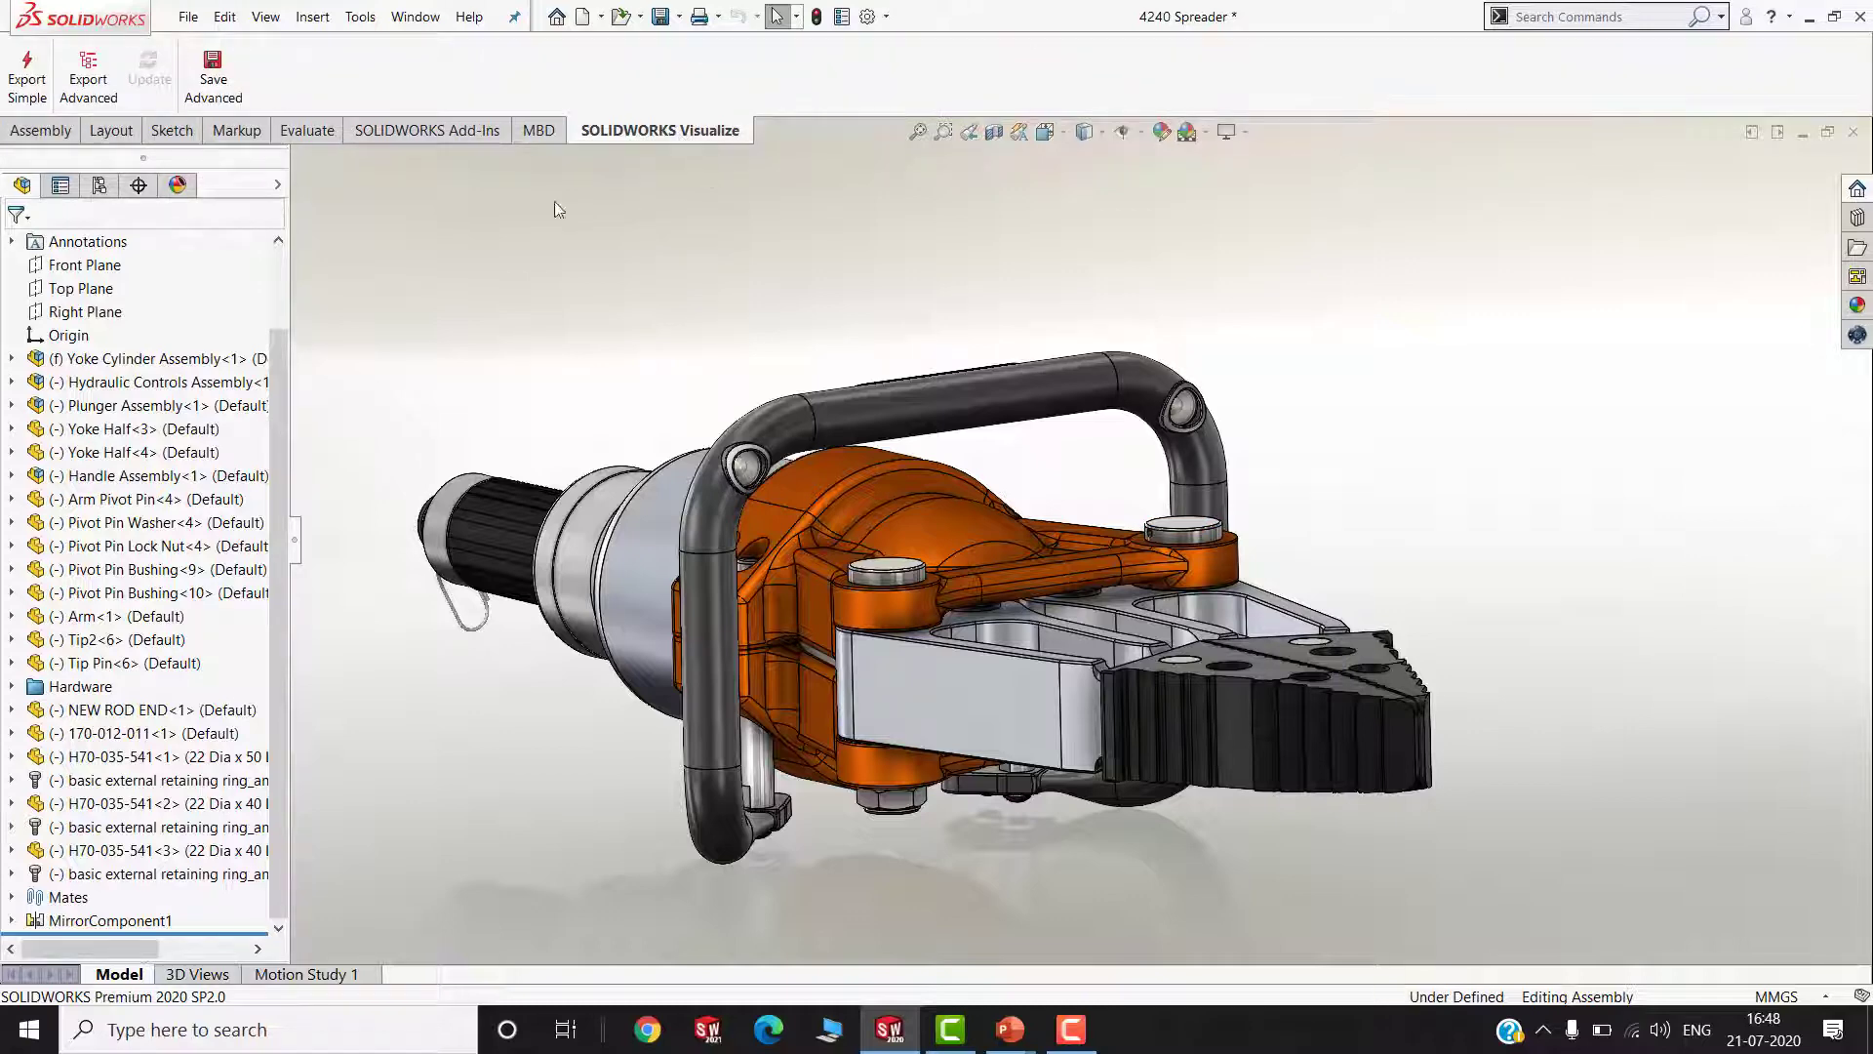
{"action": "left_click", "coordinate": [82, 90]}
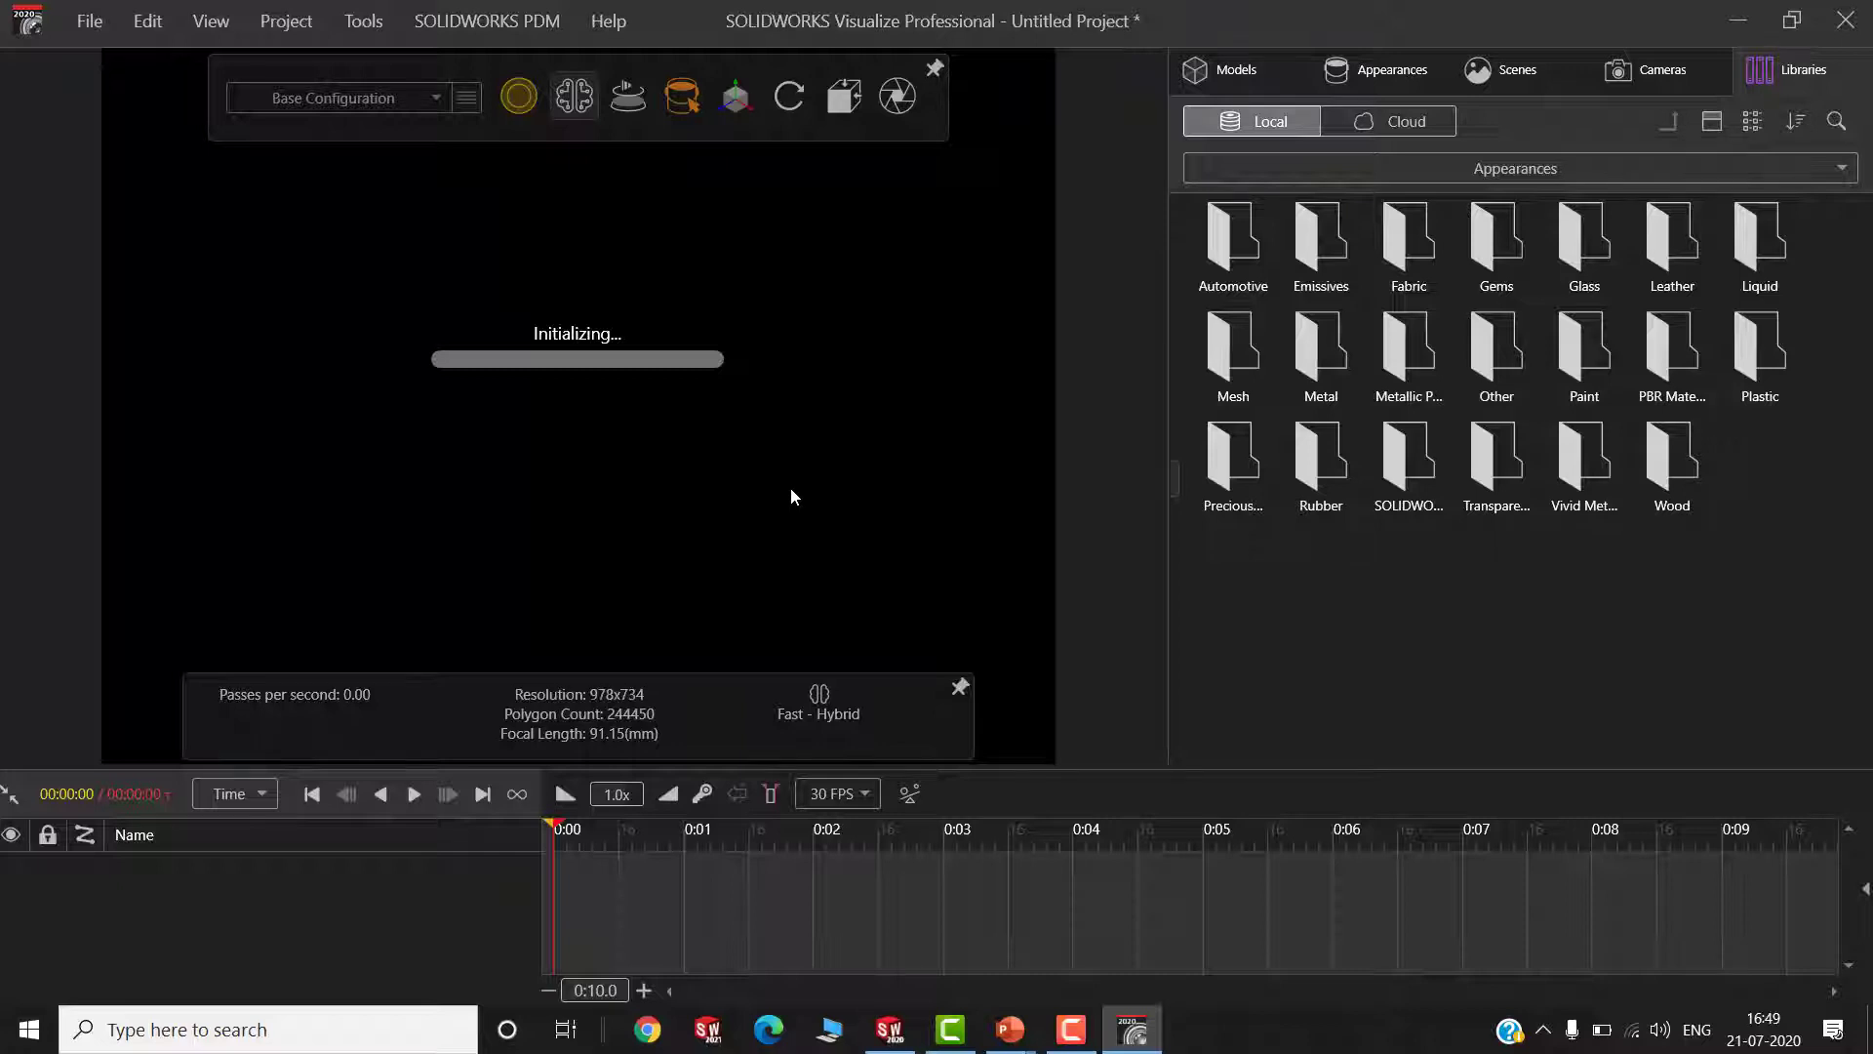
{"action": "scroll", "coordinate": [598, 416], "scroll_direction": "up", "scroll_amount": 4}
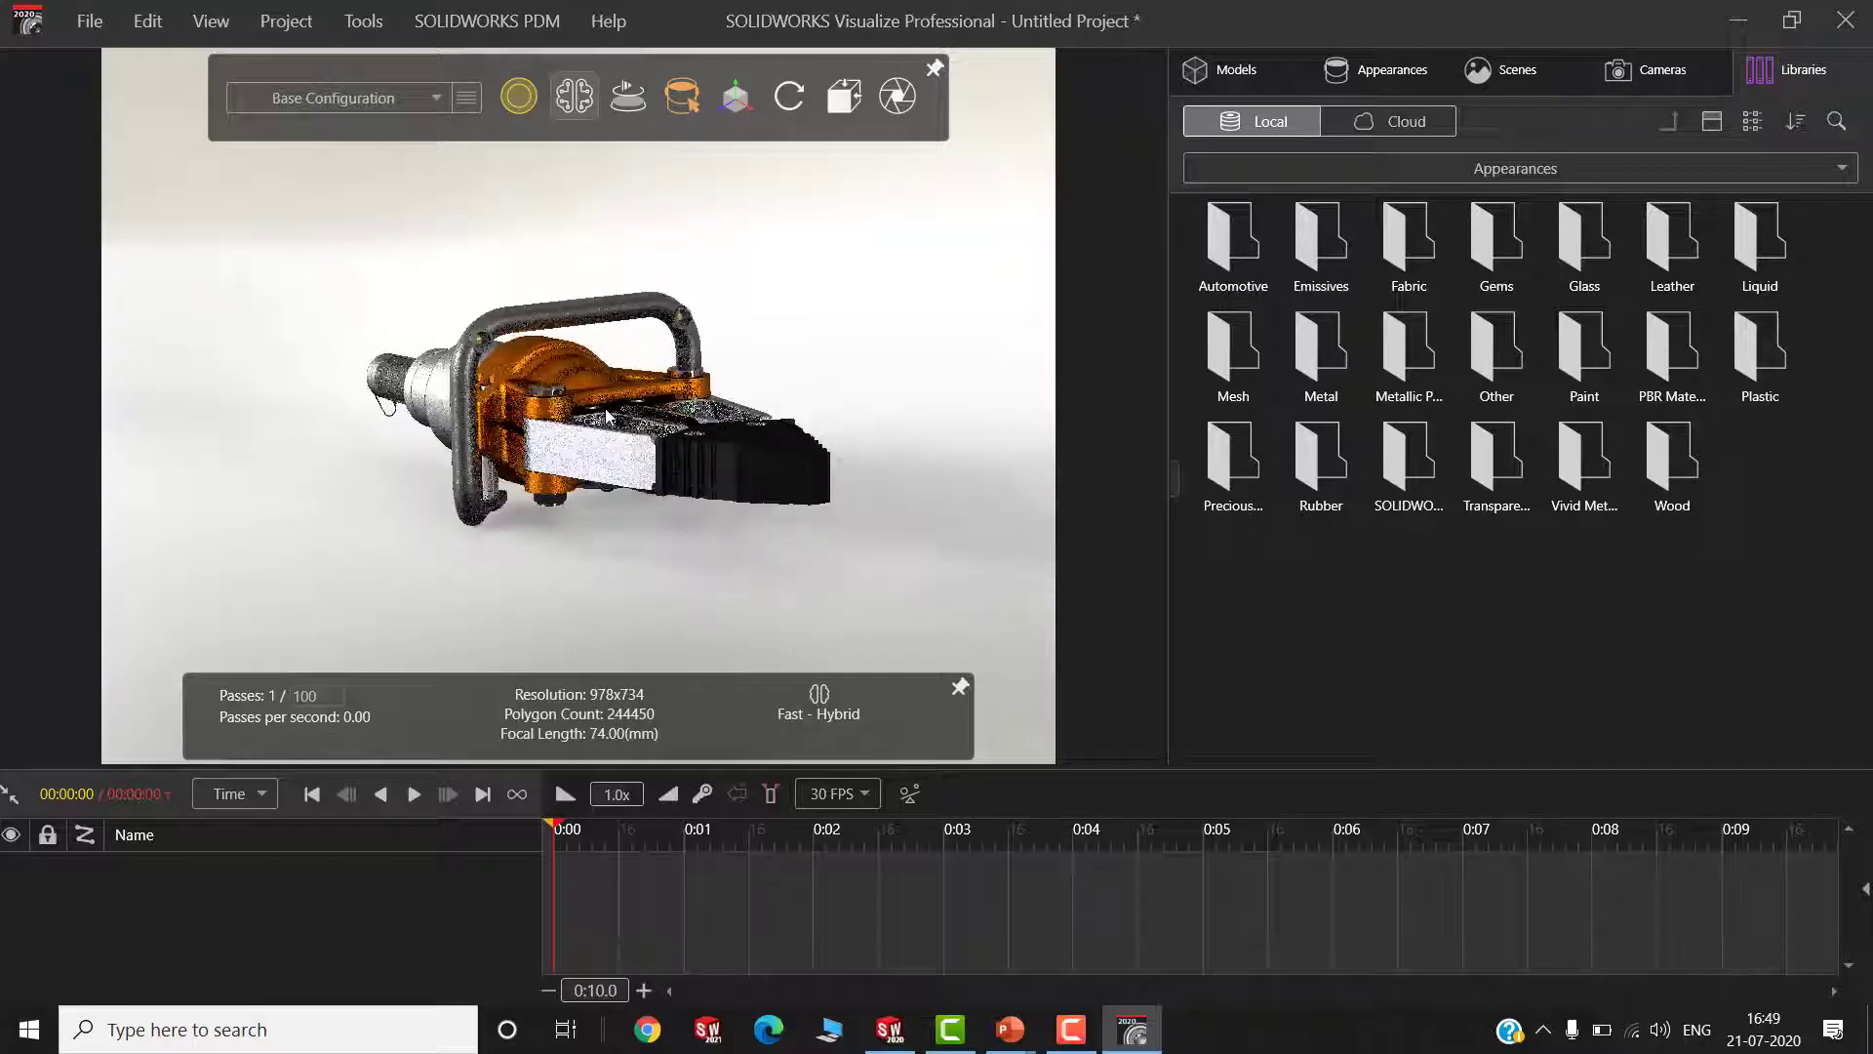
{"action": "middle_click_drag", "start_coordinate": [598, 419], "coordinate": [745, 422]}
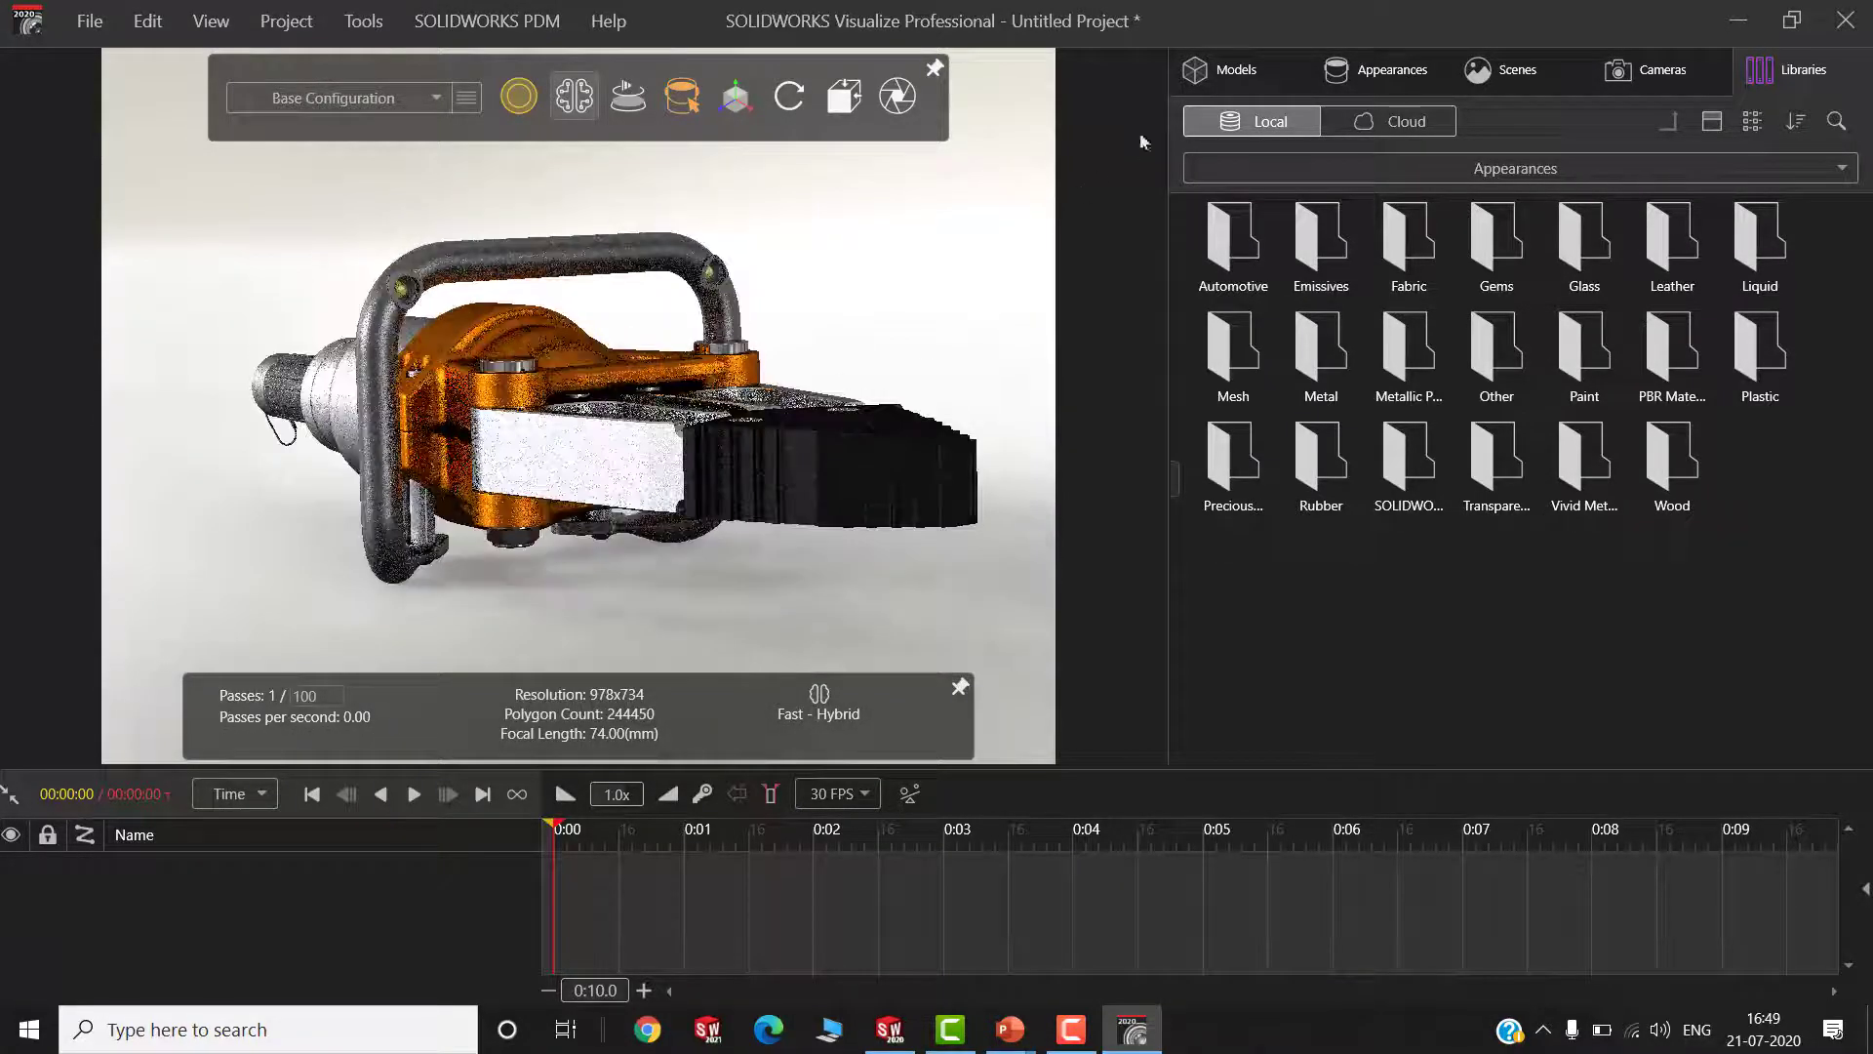
Examine the part hierarchy of the 4240 Spreader model and the selection and object manipulation tools
{"action": "left_click", "coordinate": [1253, 66]}
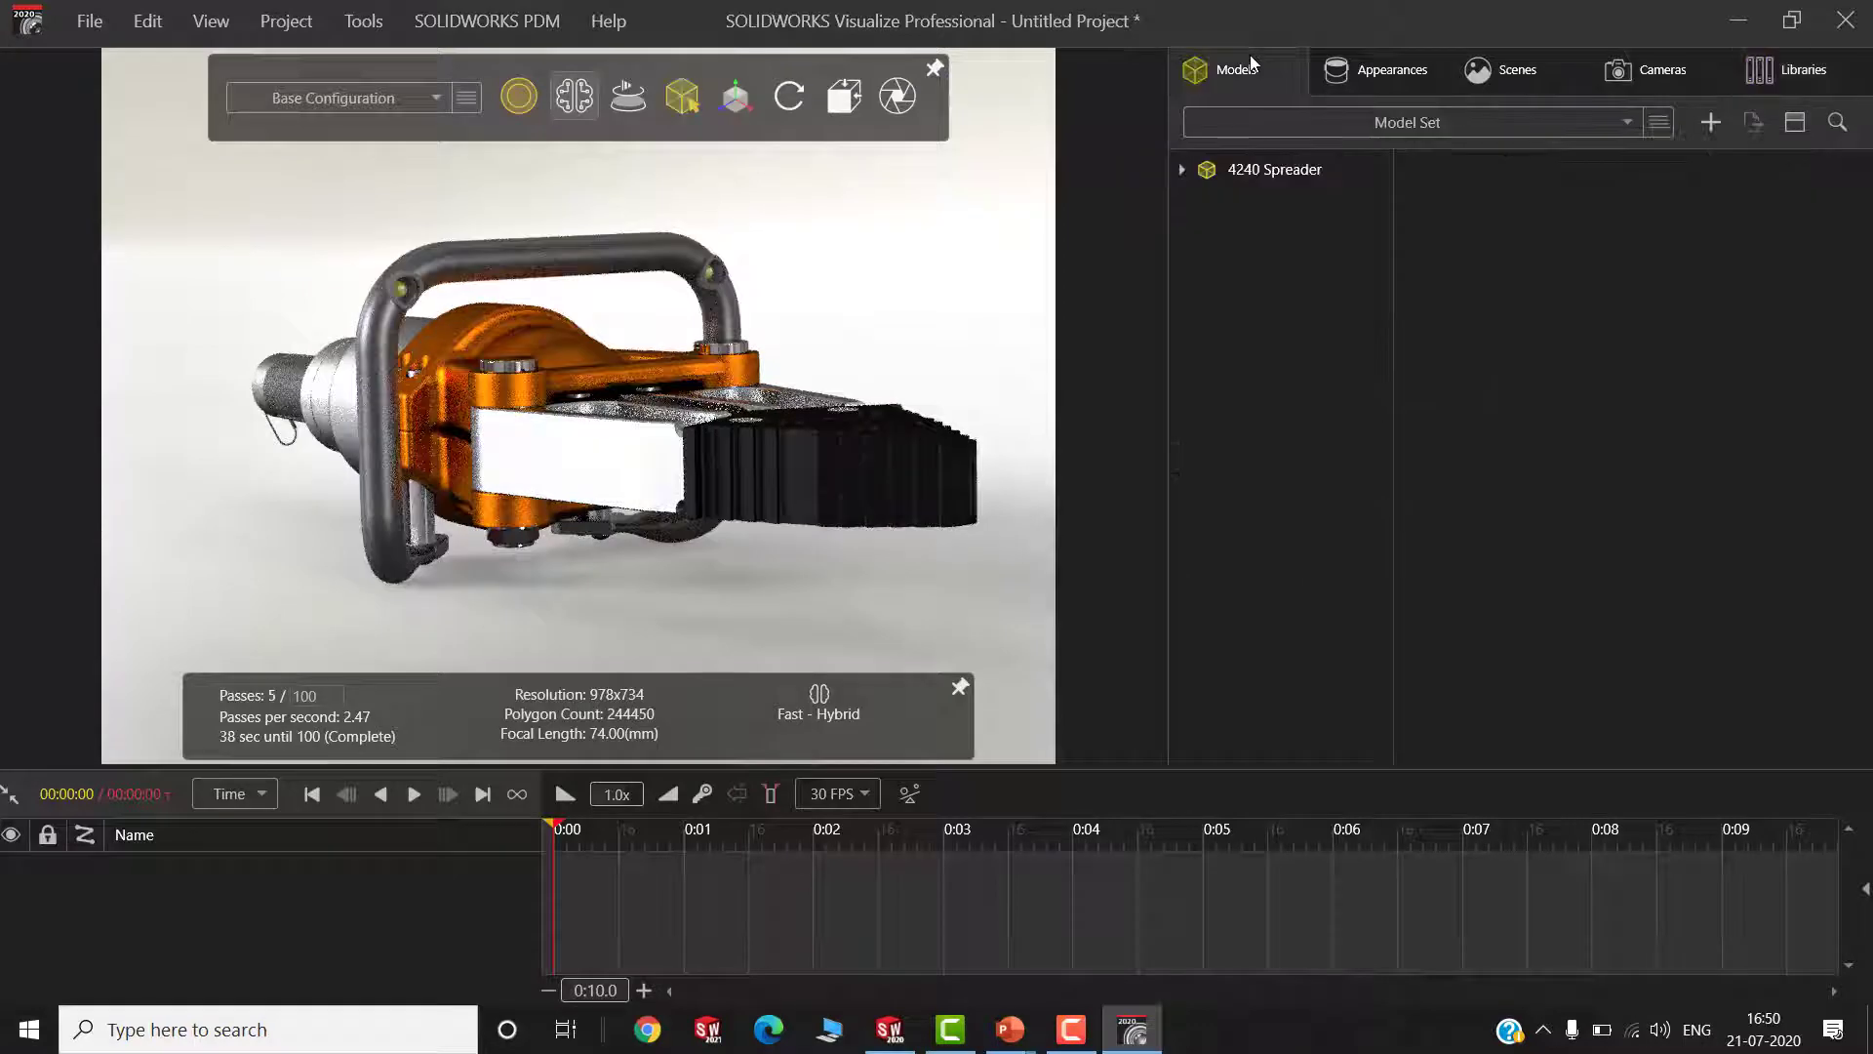
{"action": "left_click", "coordinate": [1181, 169]}
{"action": "left_click", "coordinate": [1255, 174]}
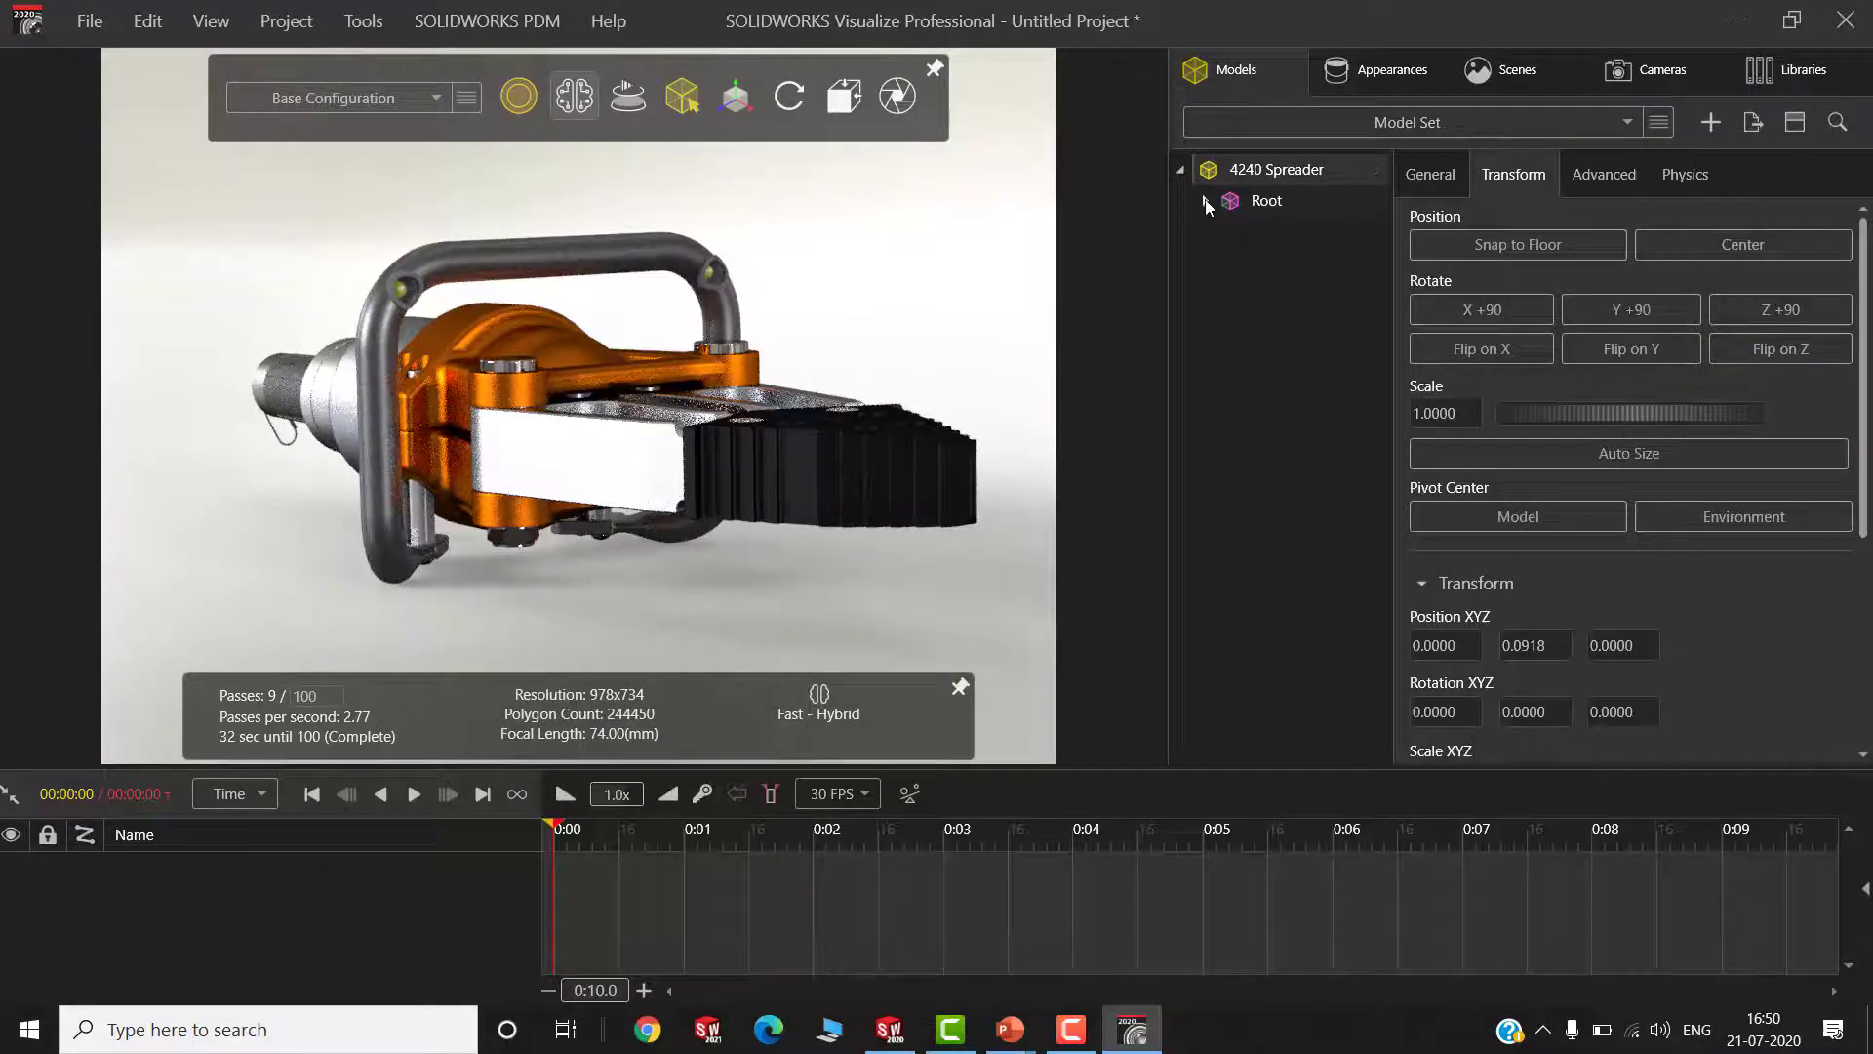
{"action": "left_click", "coordinate": [1208, 202]}
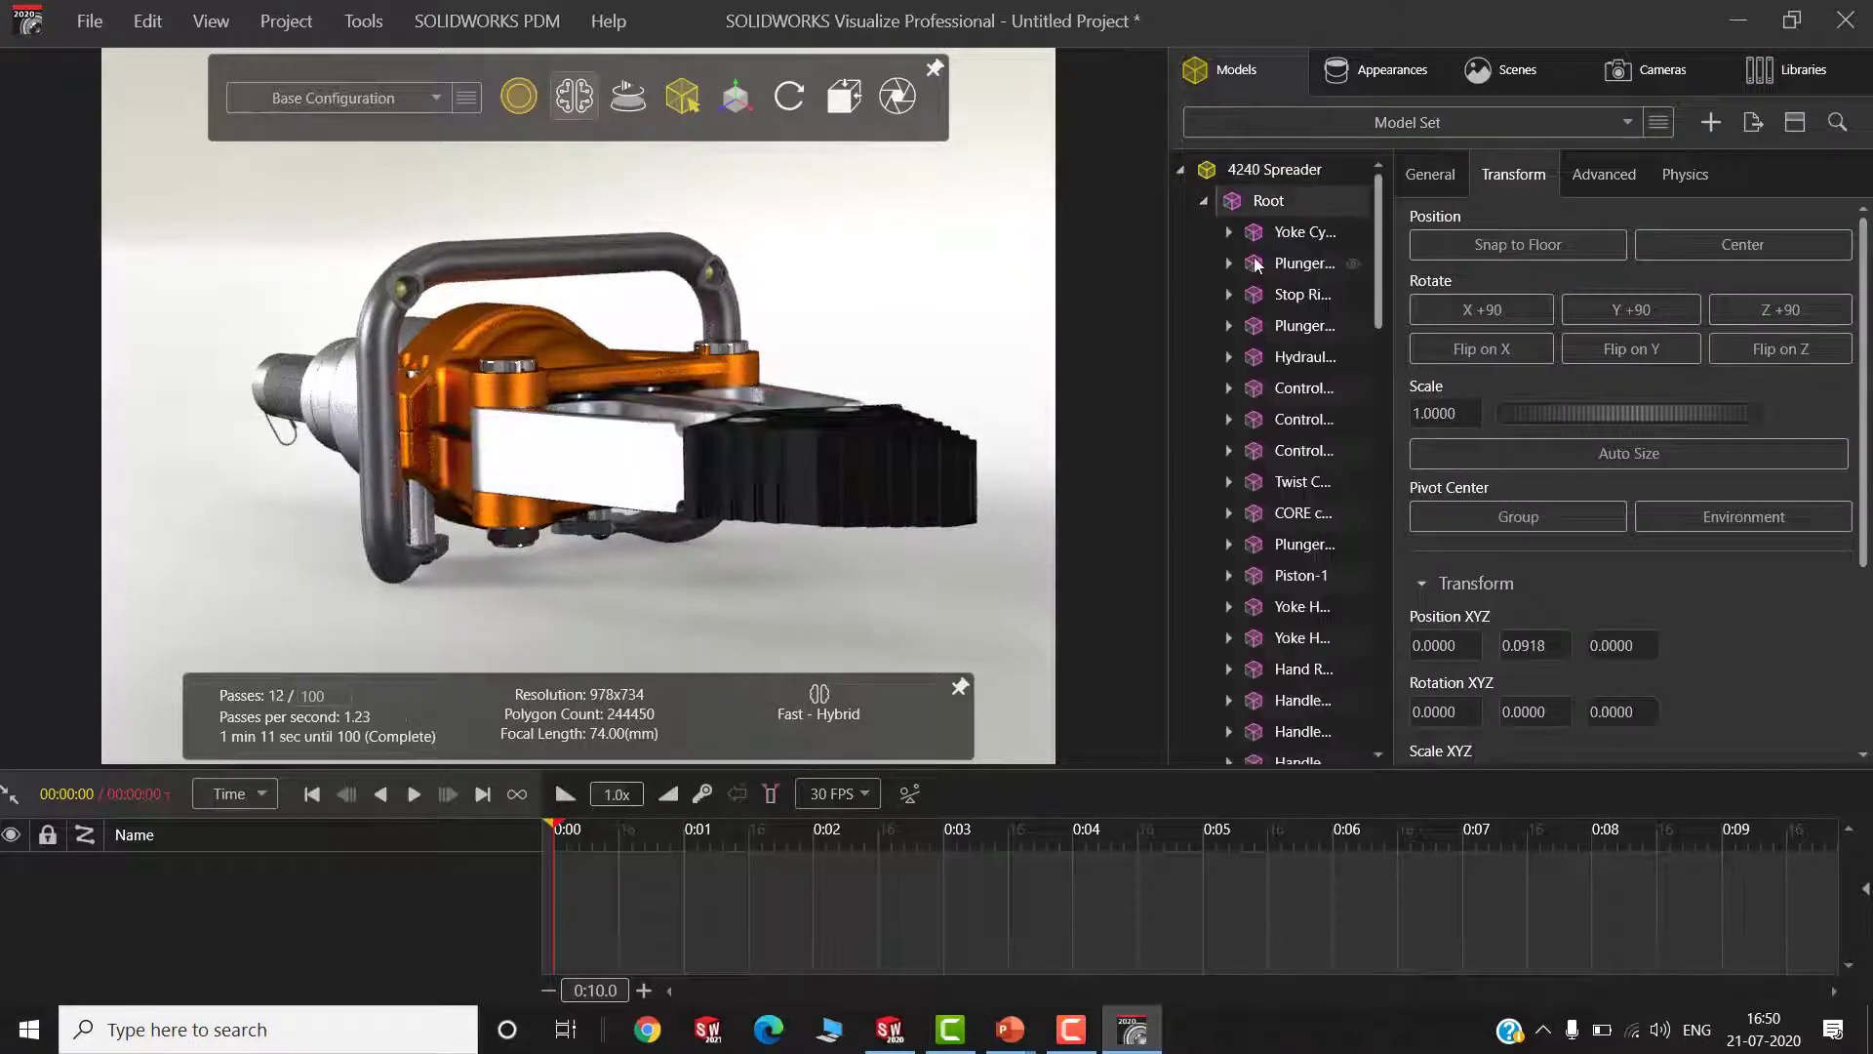
{"action": "scroll", "coordinate": [1378, 273], "scroll_direction": "down", "scroll_amount": 3}
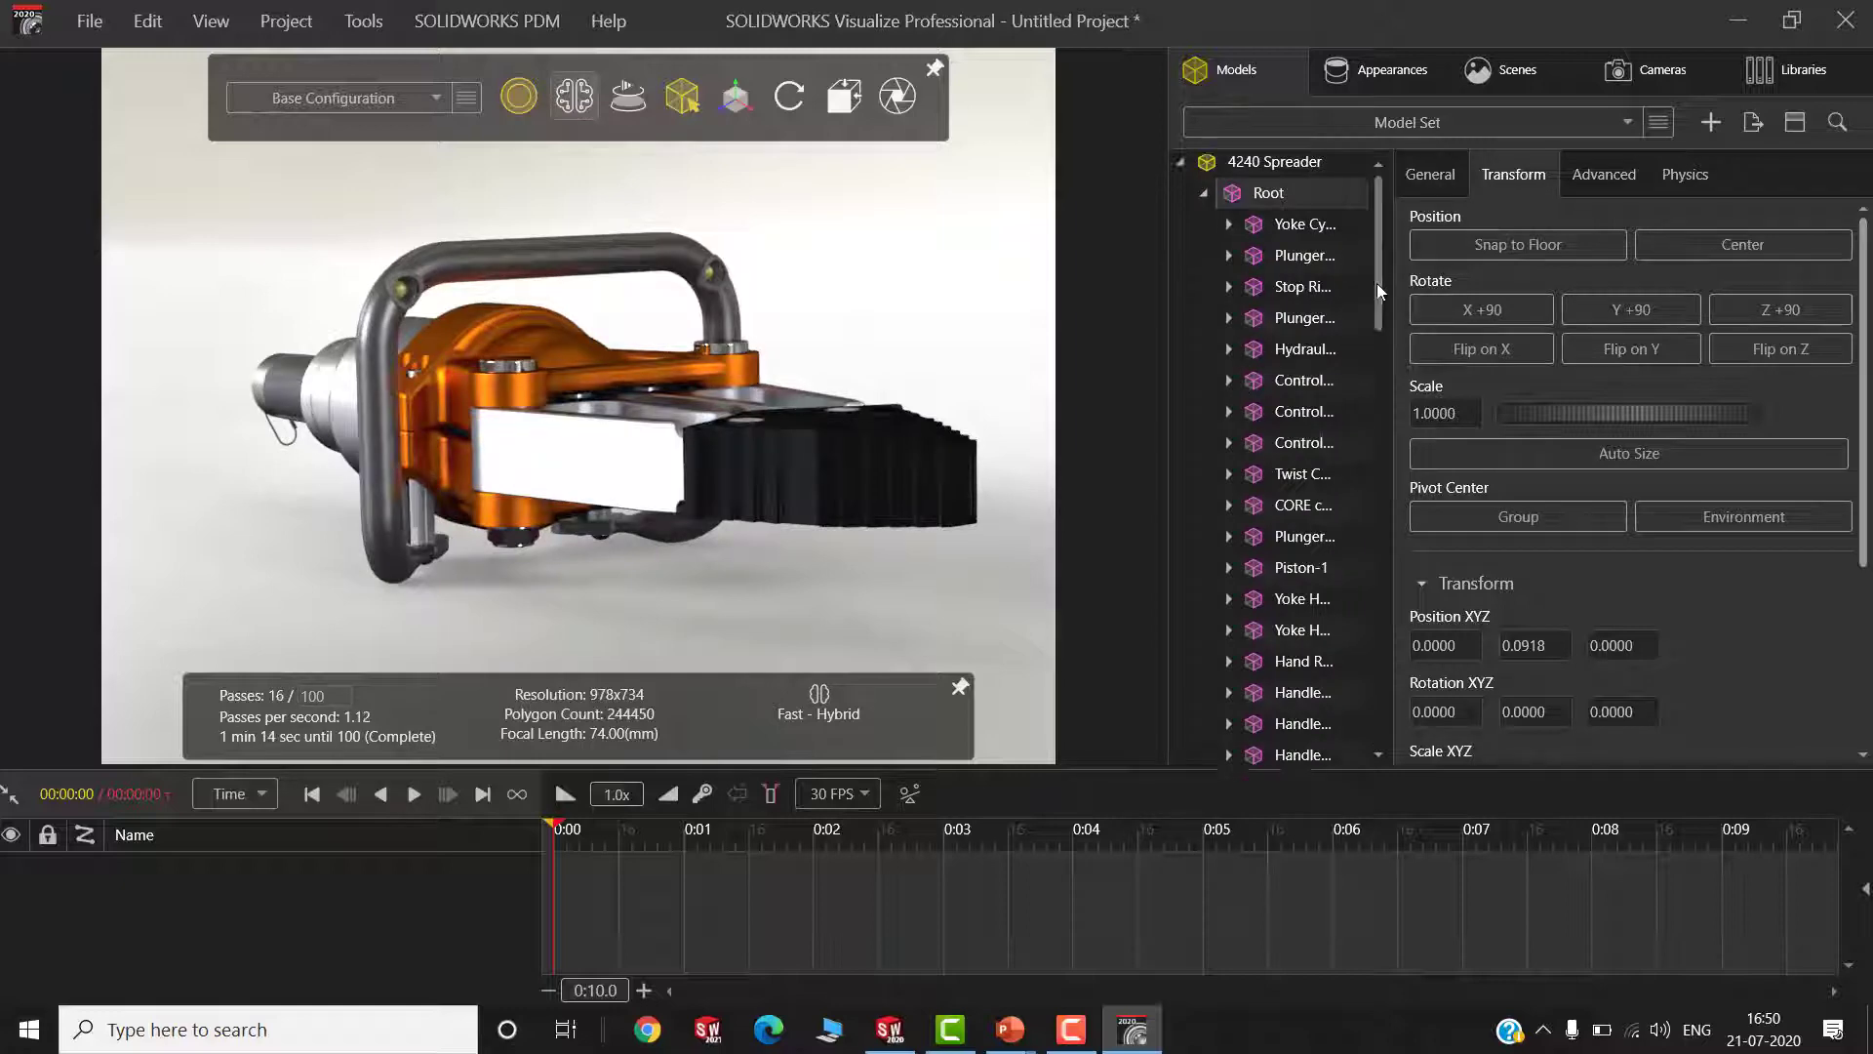
{"action": "scroll", "coordinate": [1383, 648], "scroll_direction": "up", "scroll_amount": 4}
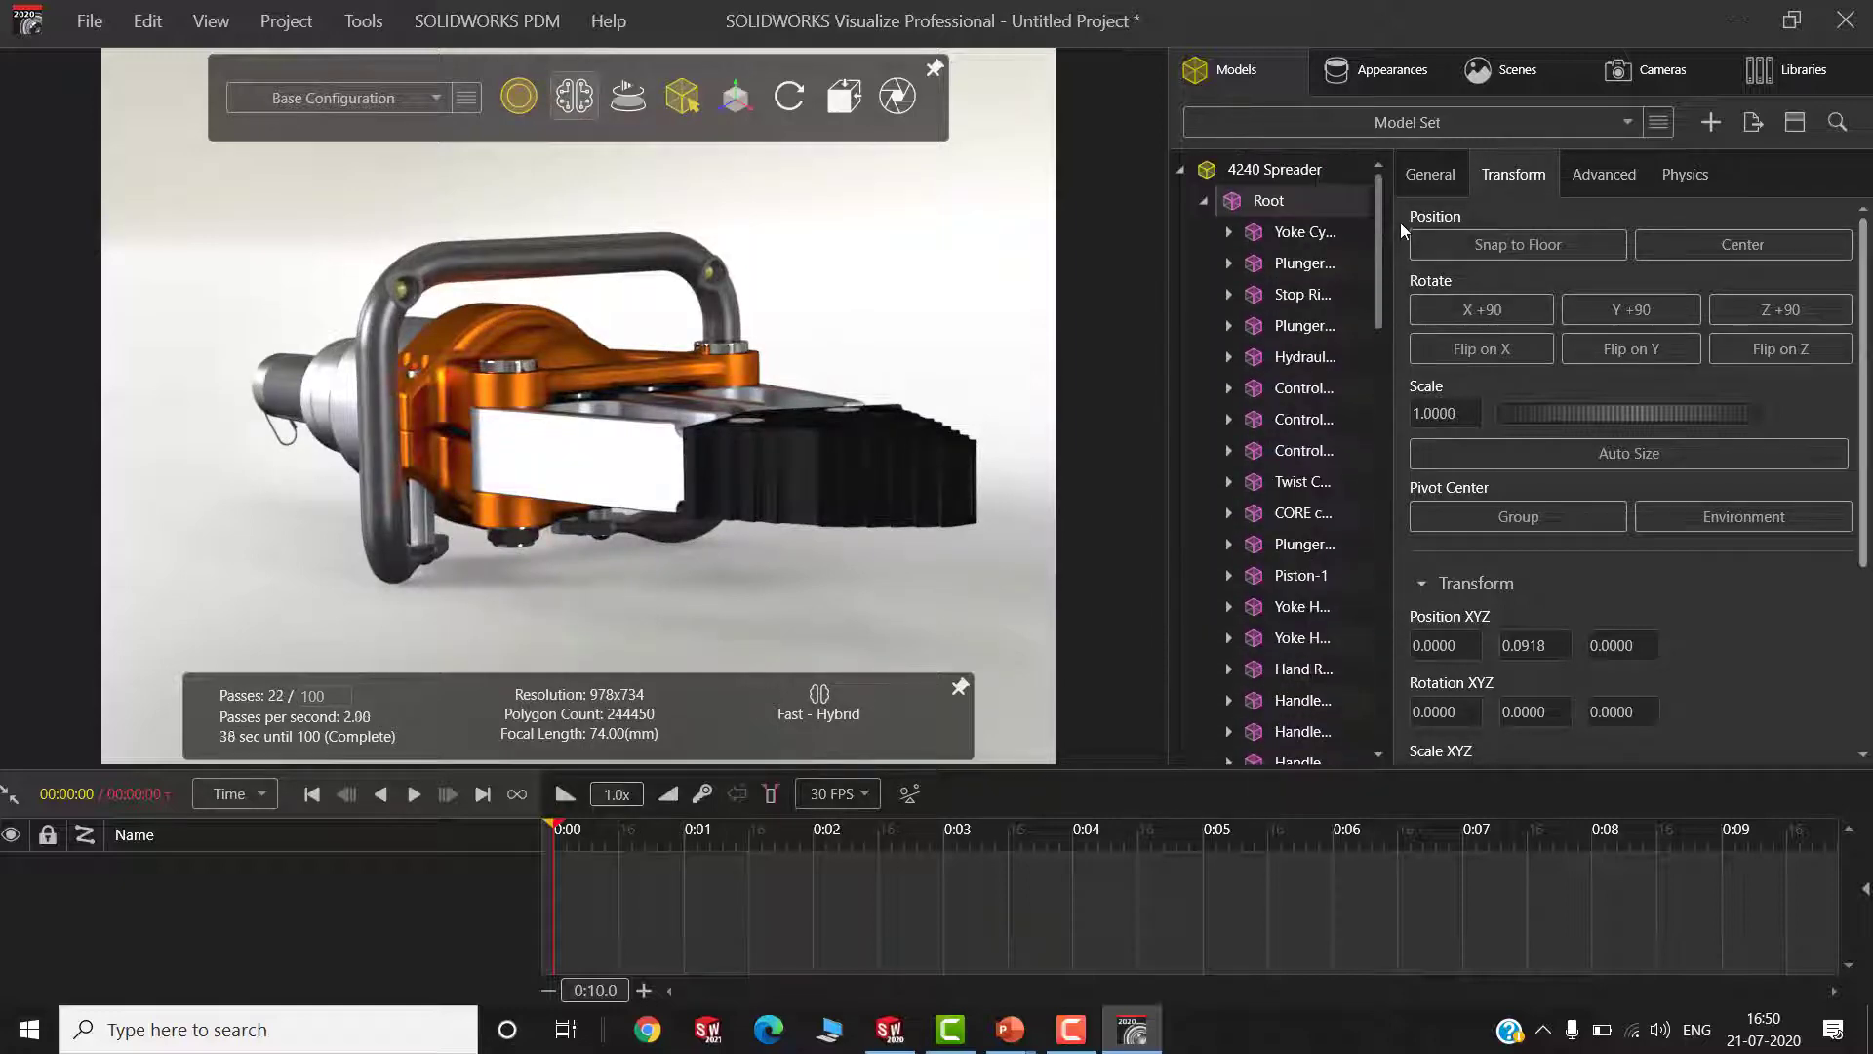
{"action": "left_click", "coordinate": [1206, 202]}
{"action": "mouse_move", "coordinate": [529, 98]}
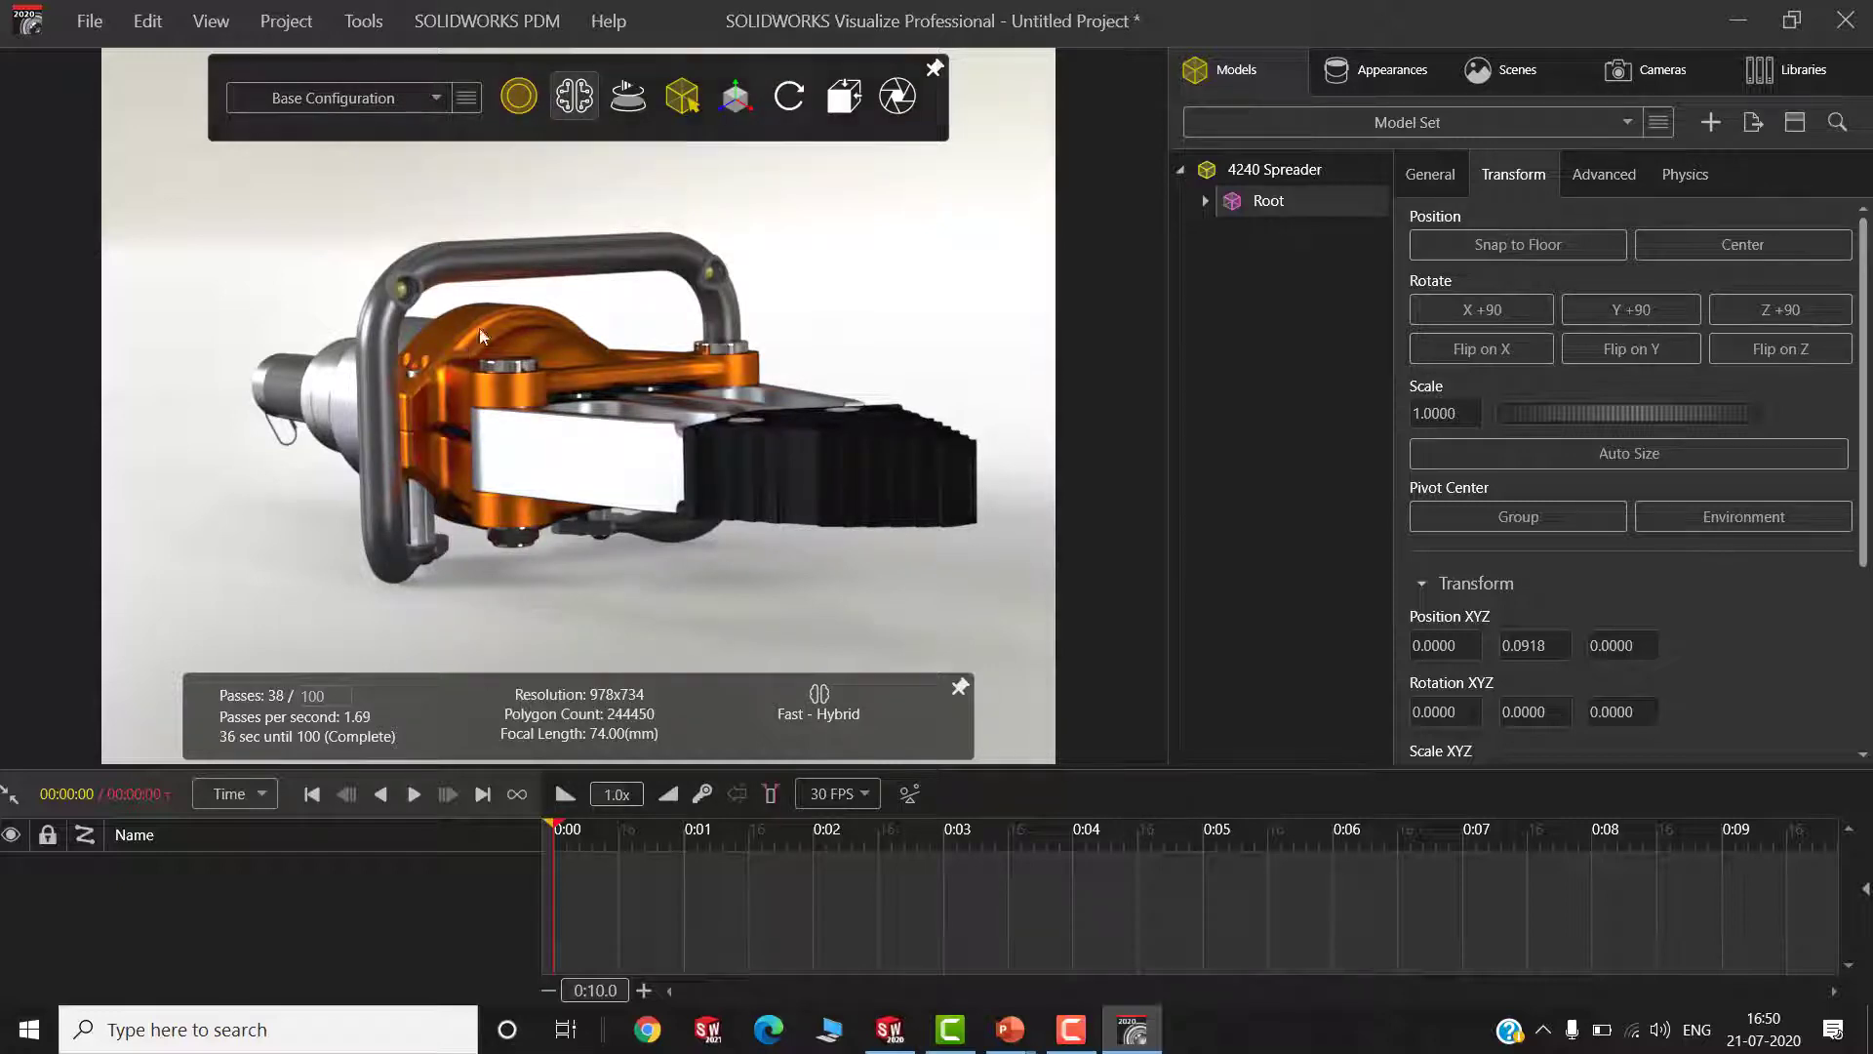
{"action": "left_click_drag", "start_coordinate": [706, 404], "coordinate": [771, 427]}
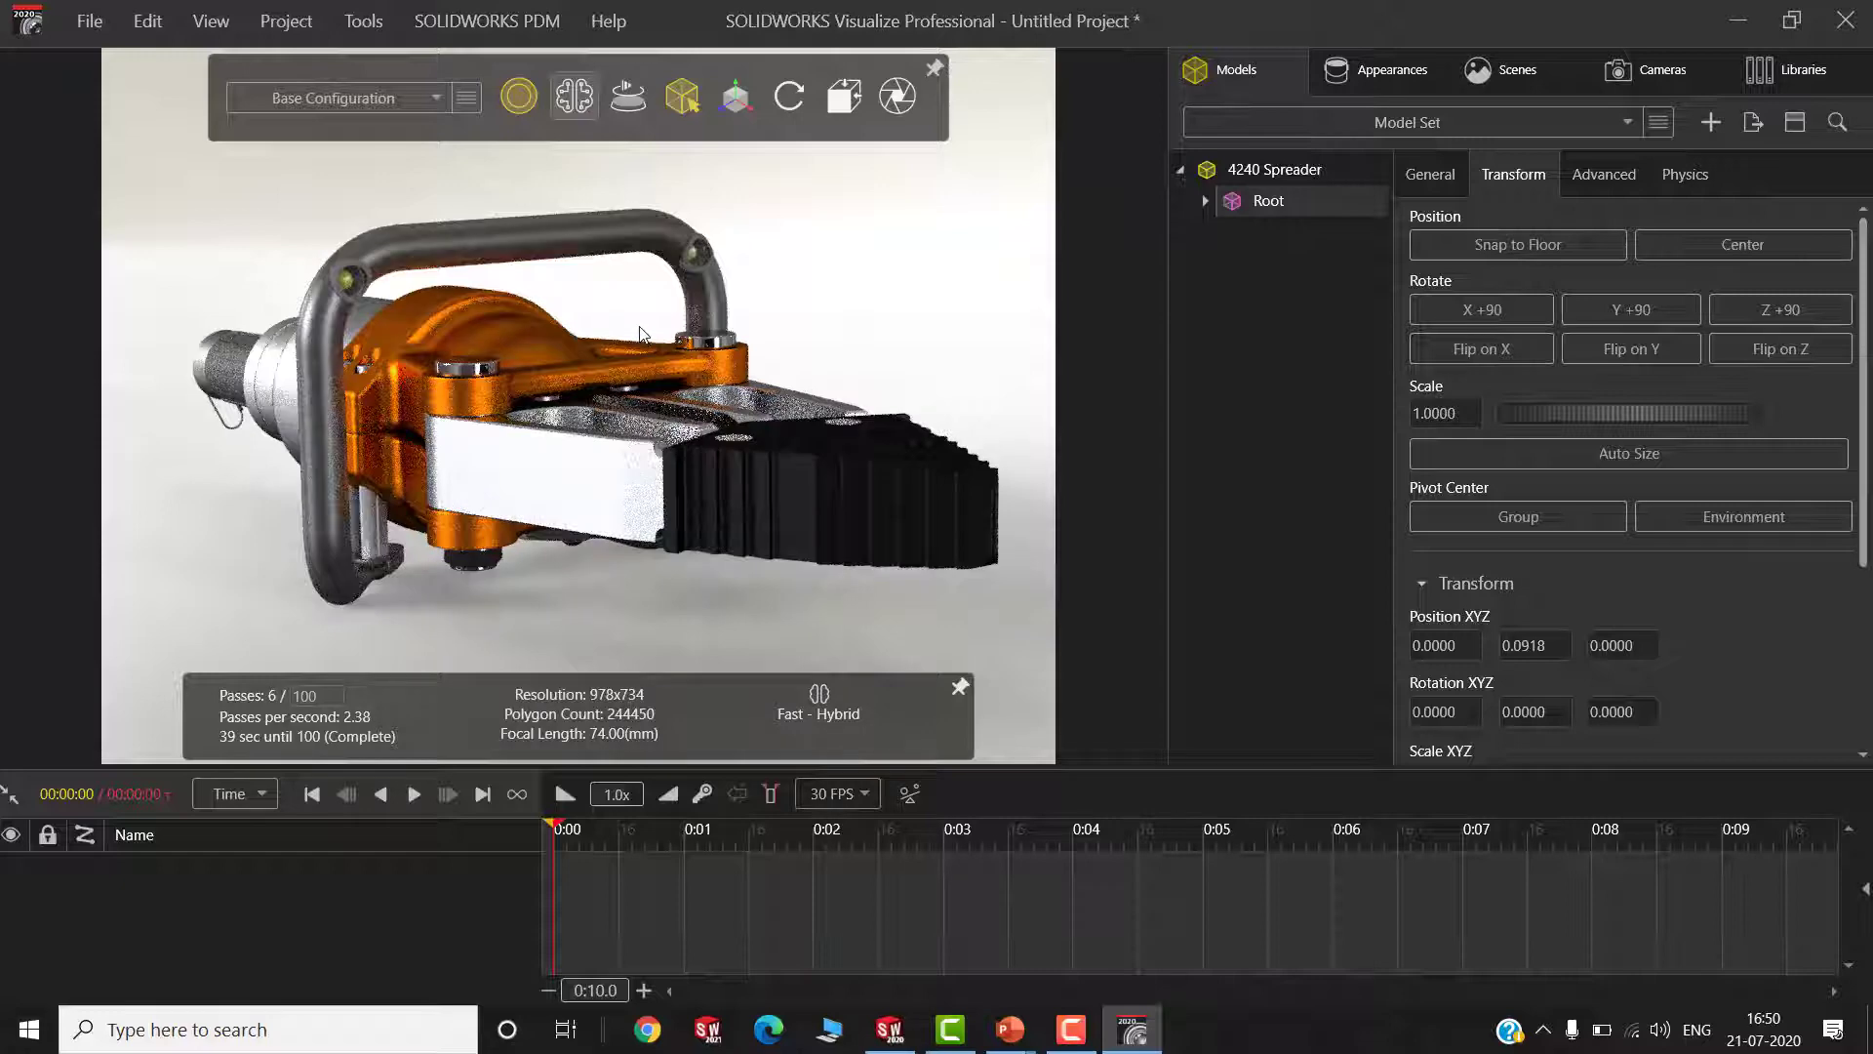
{"action": "mouse_move", "coordinate": [681, 99]}
{"action": "left_click", "coordinate": [748, 153]}
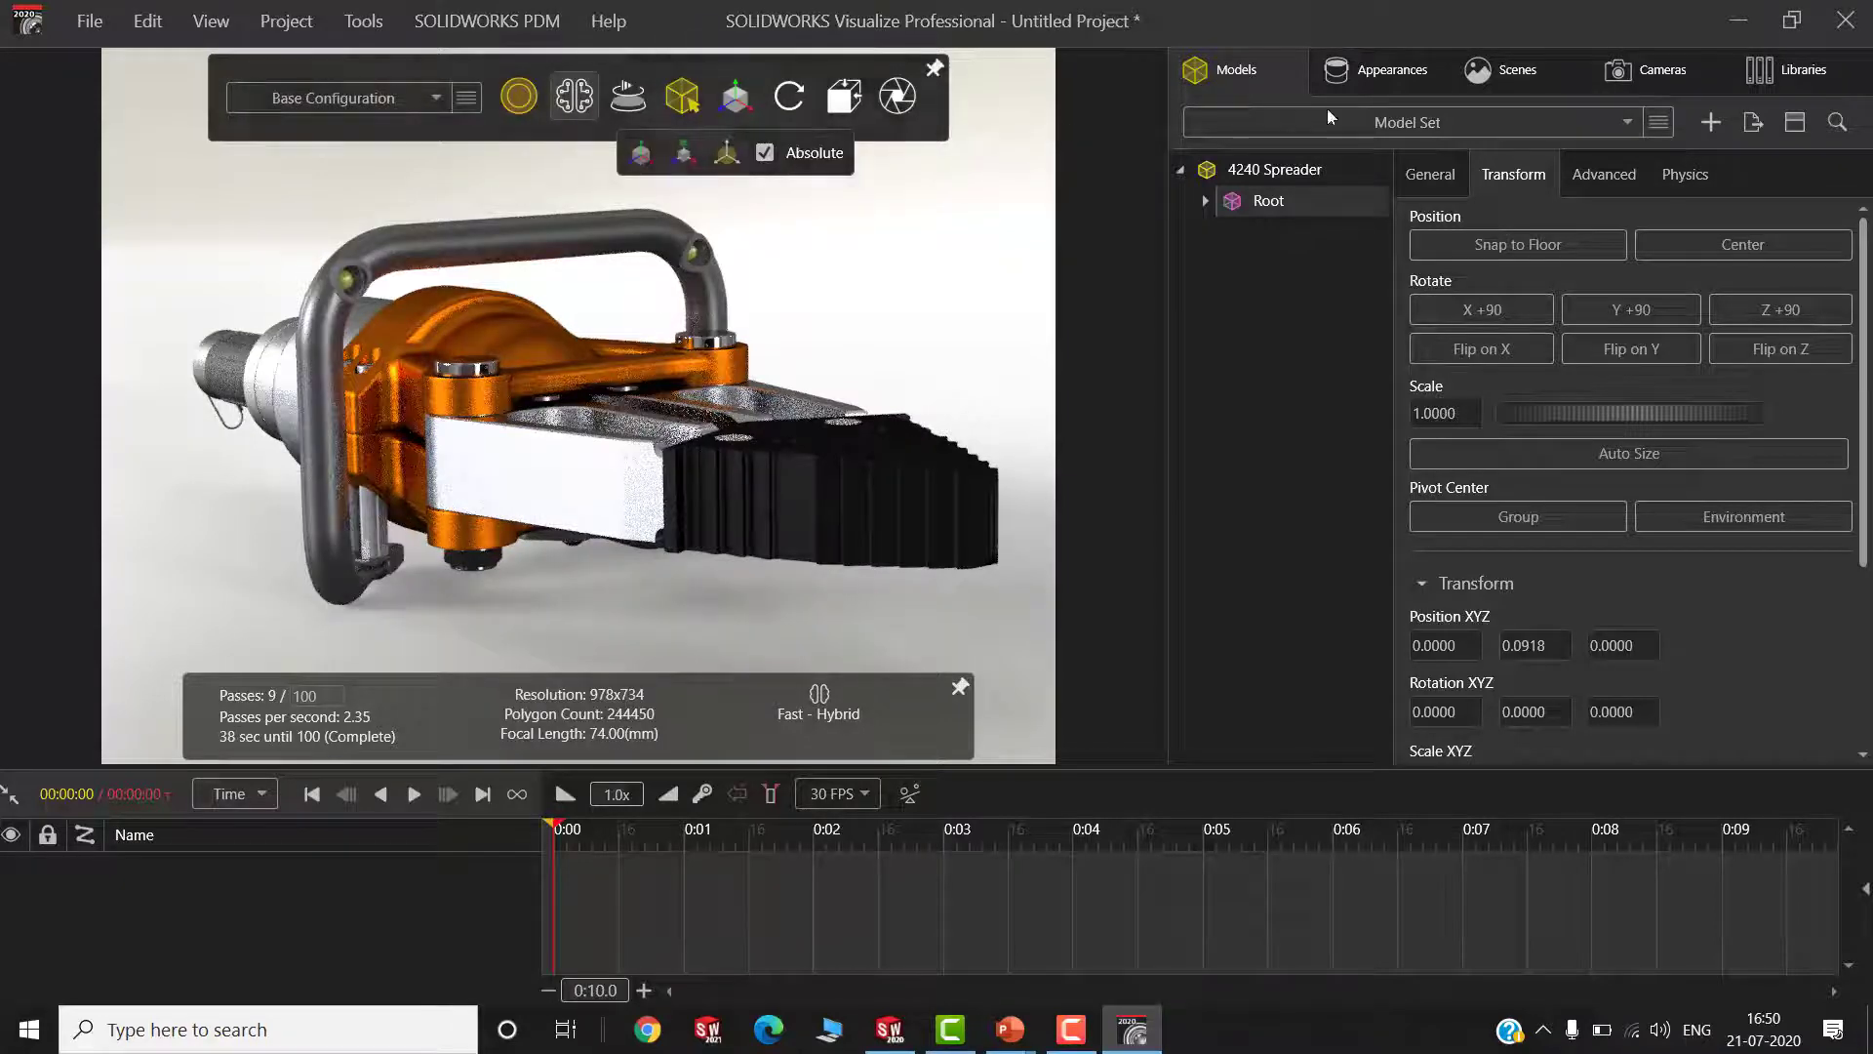
Examine the project's appearances, the local Plastic appearance library and the cloud Composites library
{"action": "left_click", "coordinate": [1361, 83]}
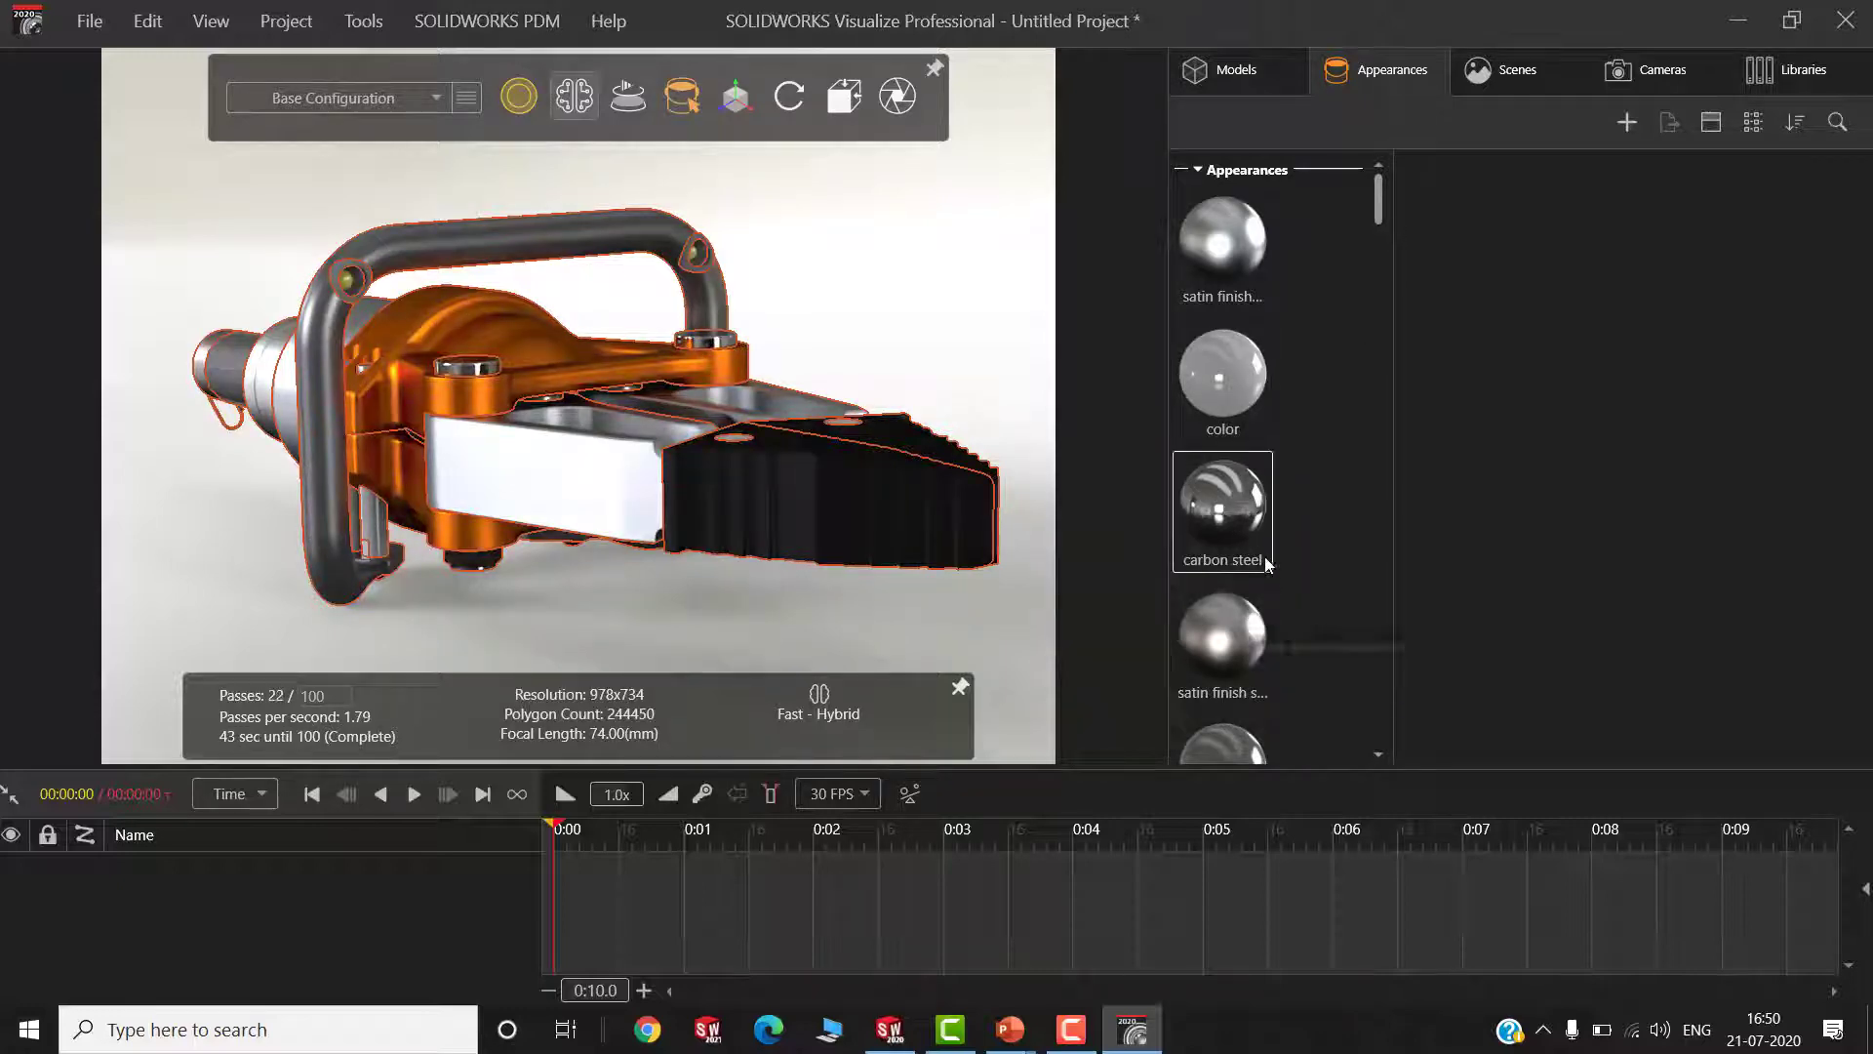
{"action": "scroll", "coordinate": [1264, 557], "scroll_direction": "down", "scroll_amount": 2}
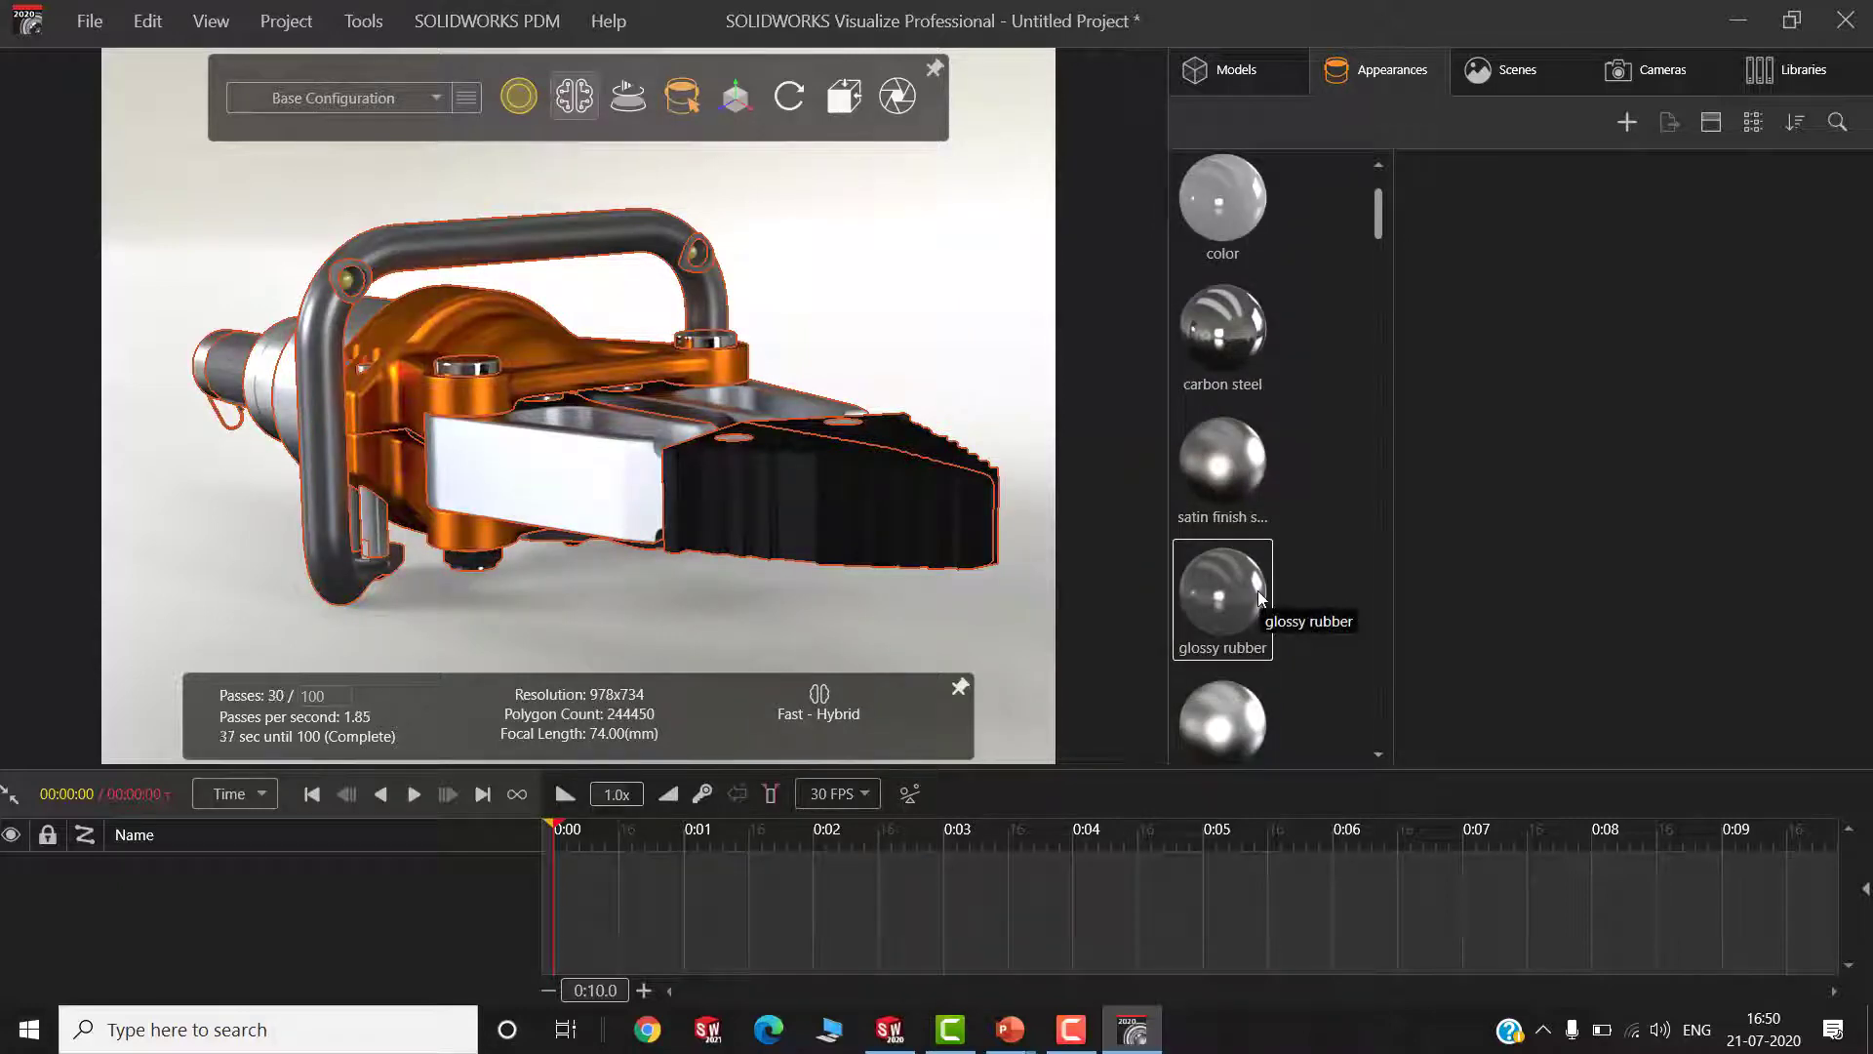
{"action": "left_click", "coordinate": [1778, 67]}
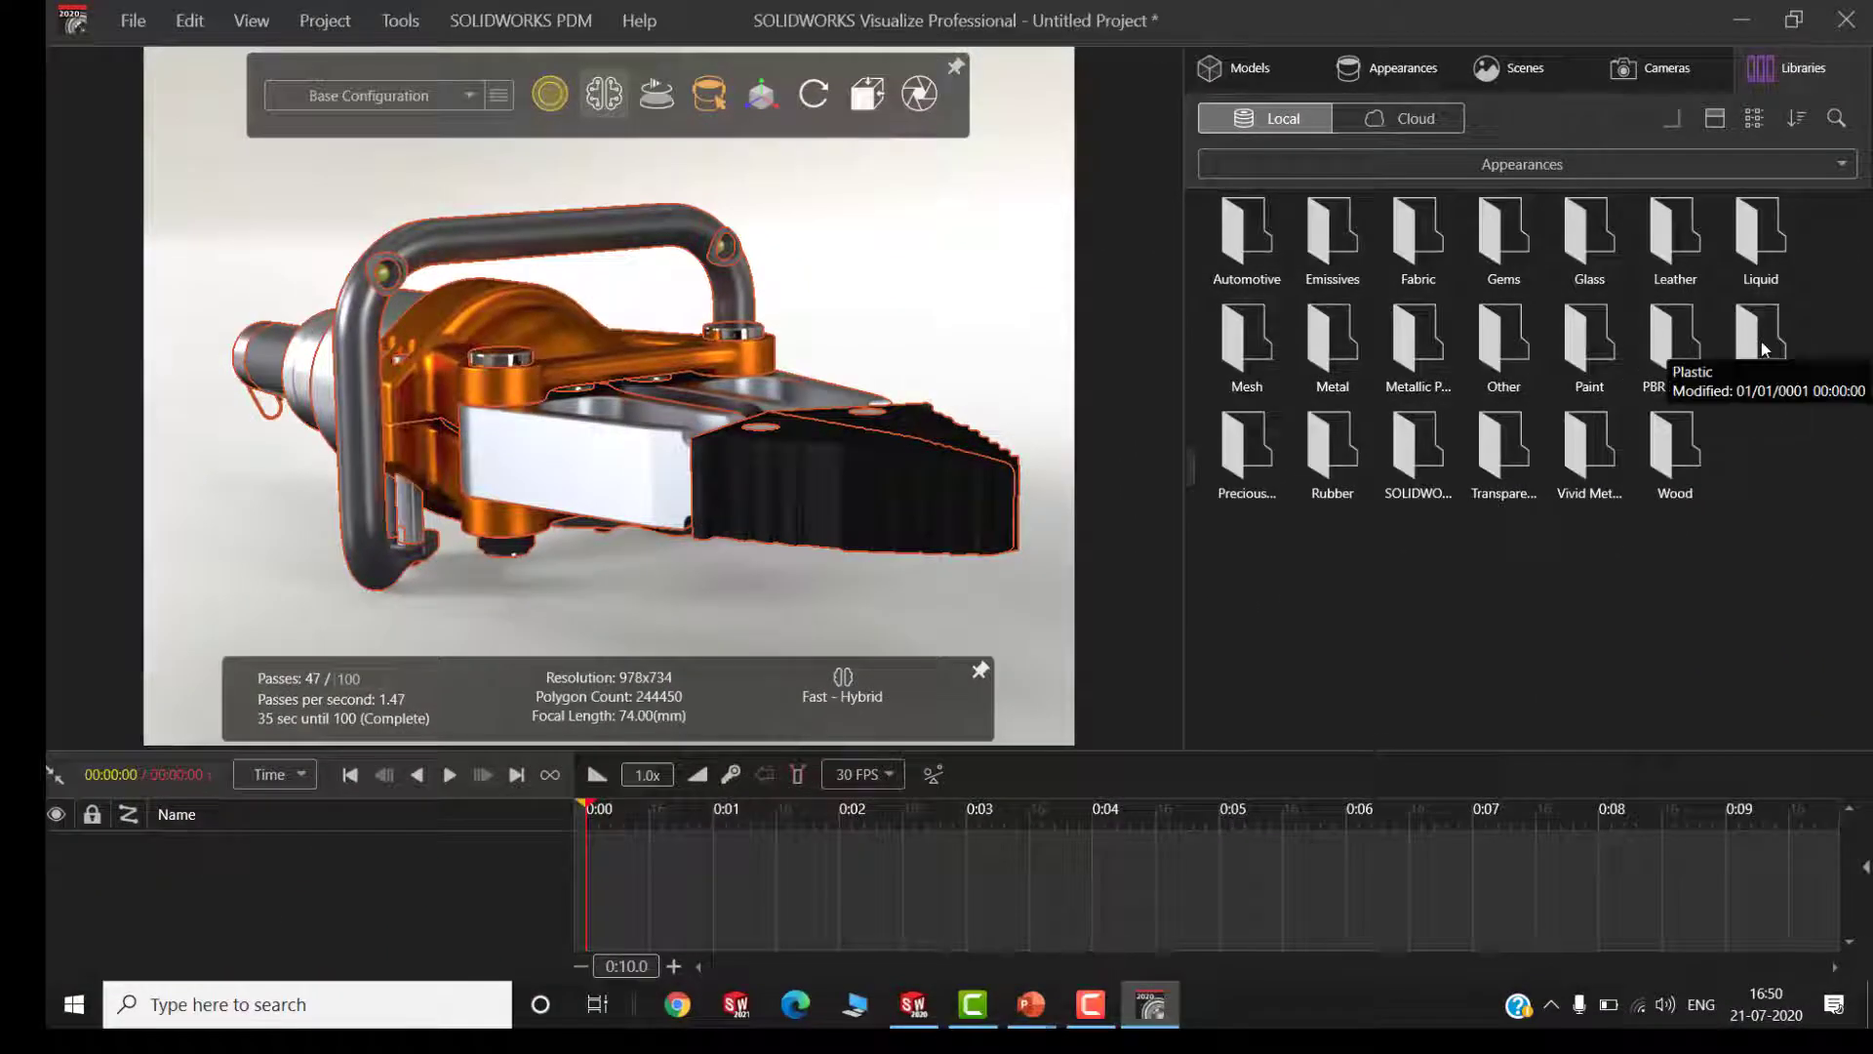
{"action": "double_click", "coordinate": [1745, 385]}
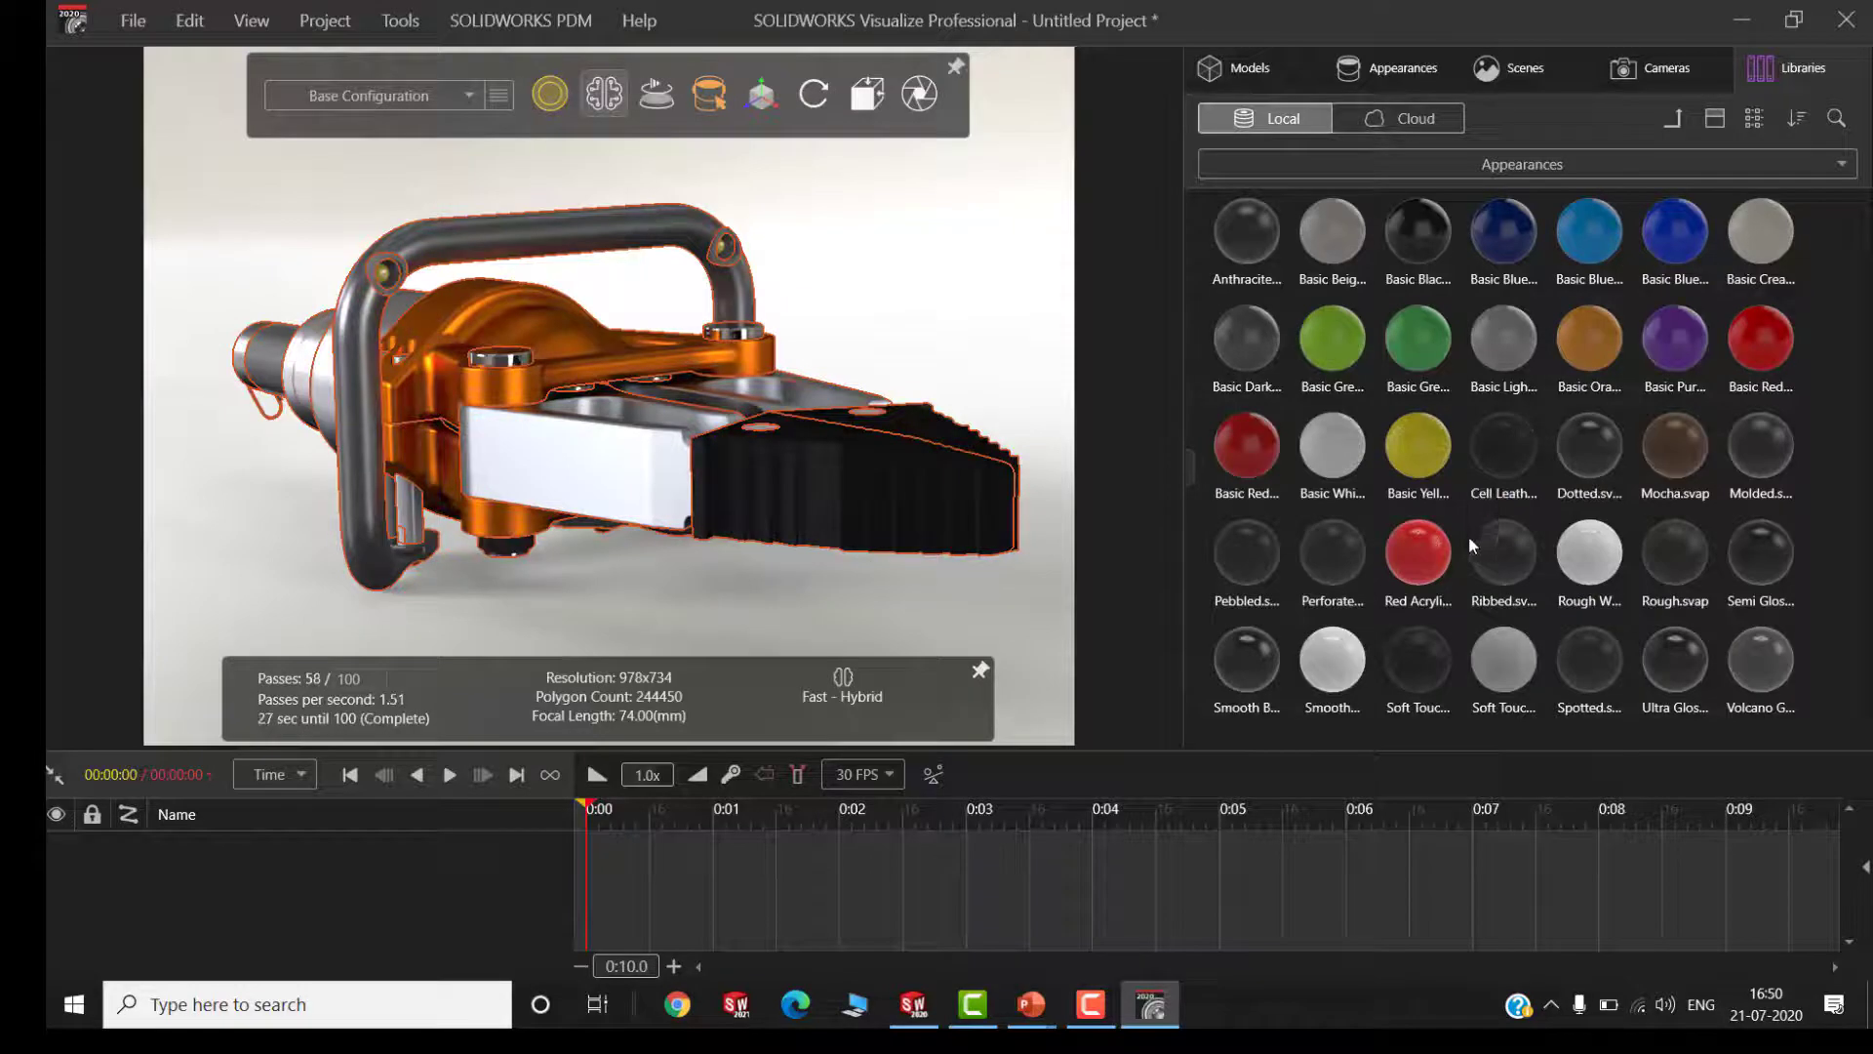
{"action": "left_click", "coordinate": [1403, 121]}
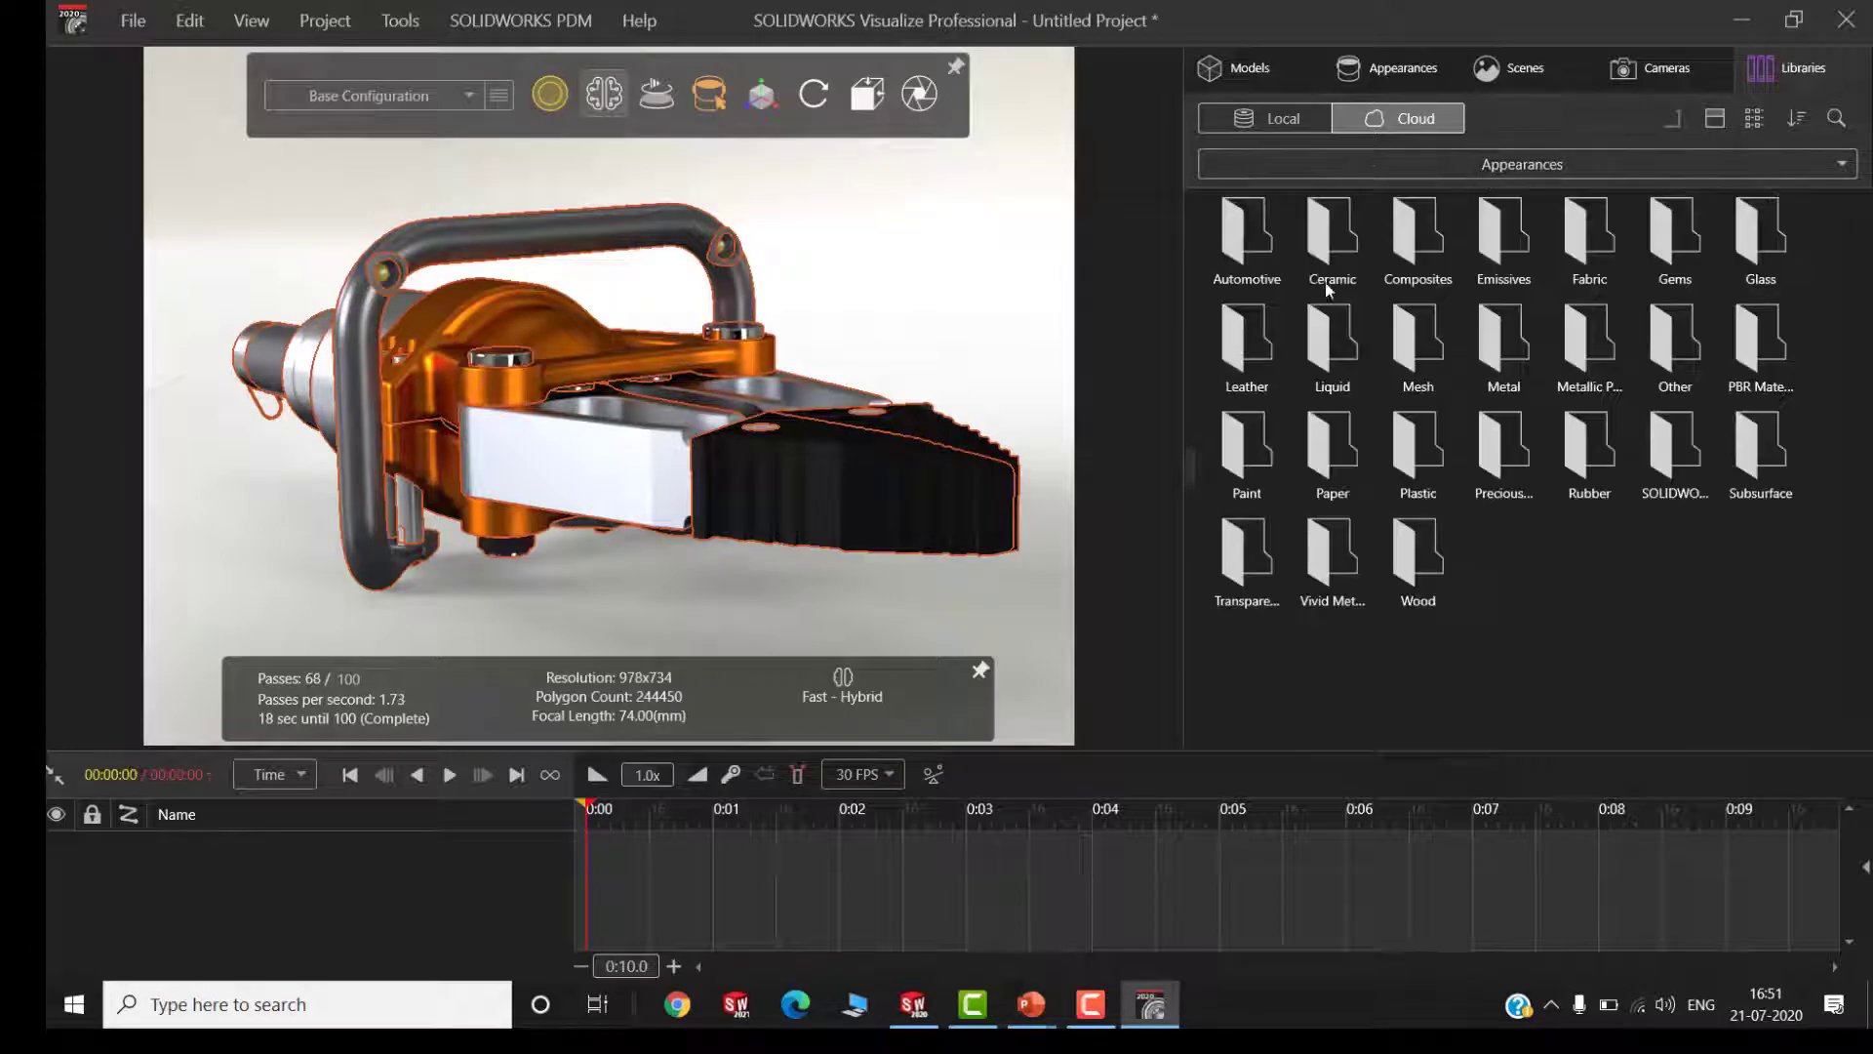
{"action": "double_click", "coordinate": [1425, 242]}
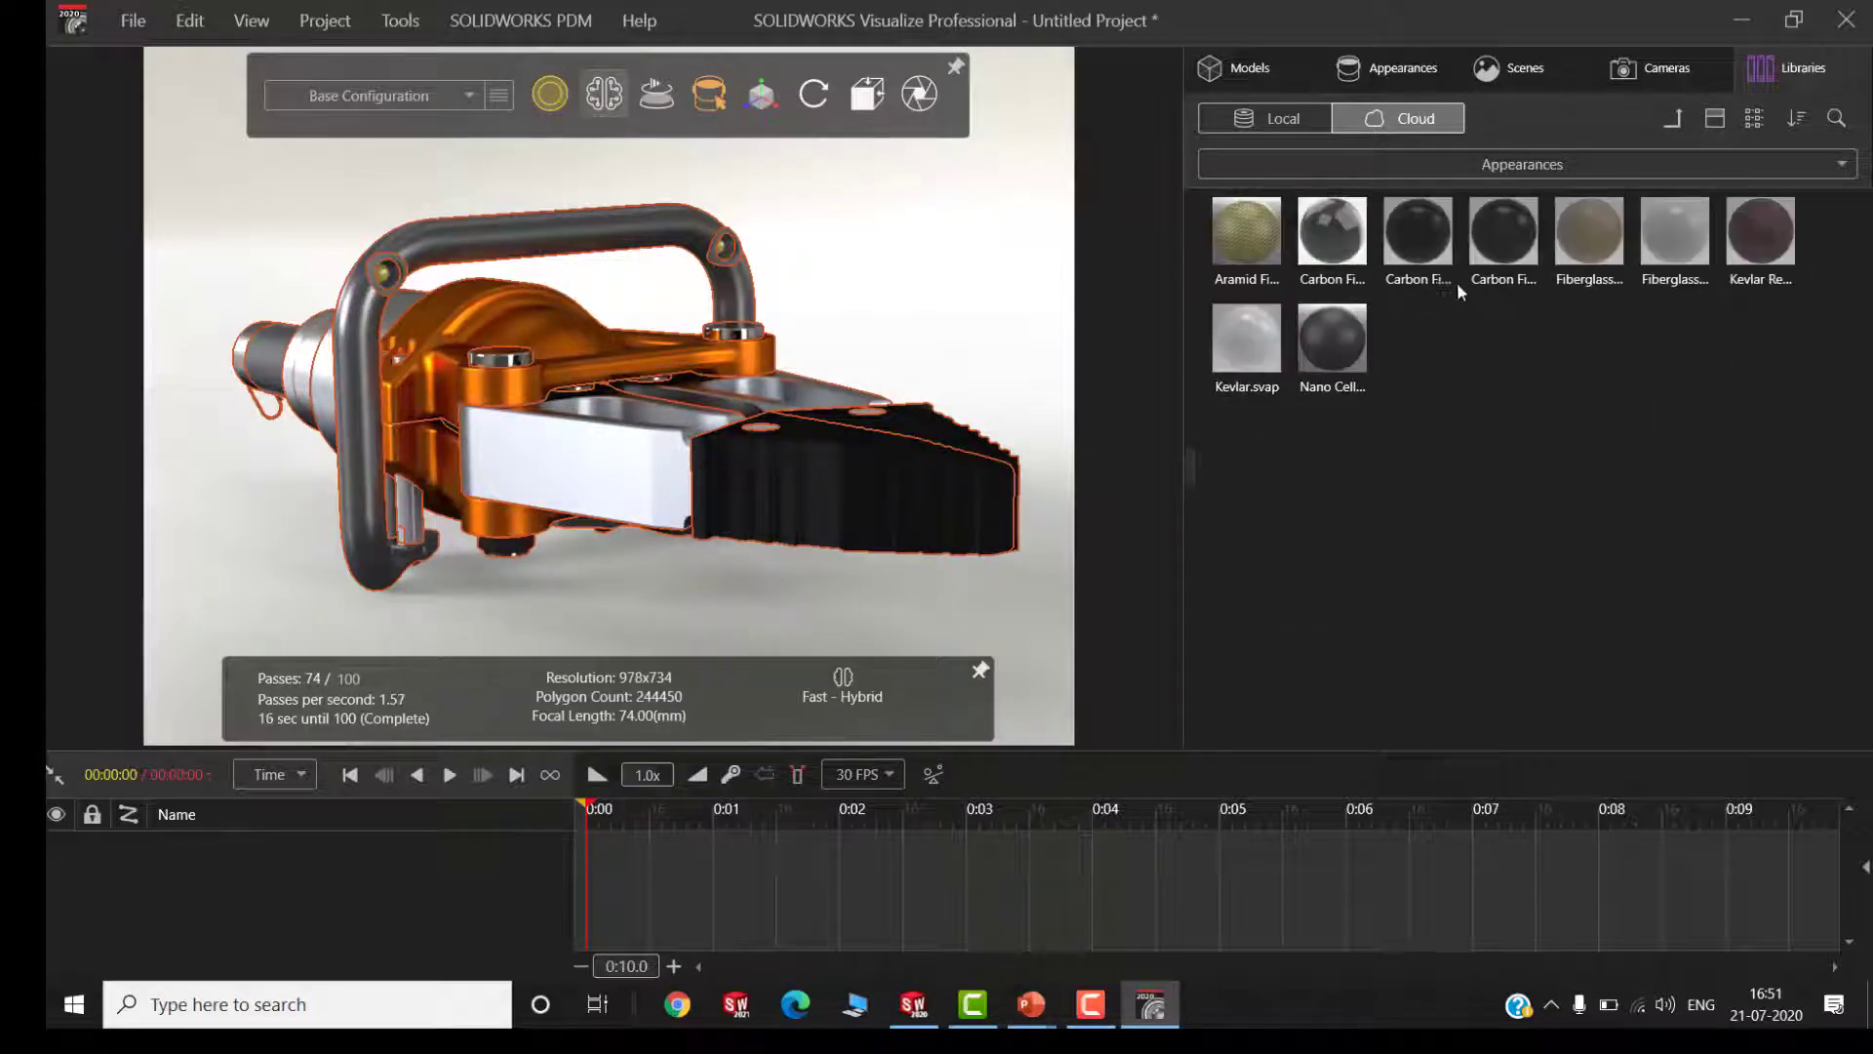
Apply the local Candy Red metallic paint to both yoke halves and the White Metallic paint to the arm
{"action": "left_click", "coordinate": [1297, 122]}
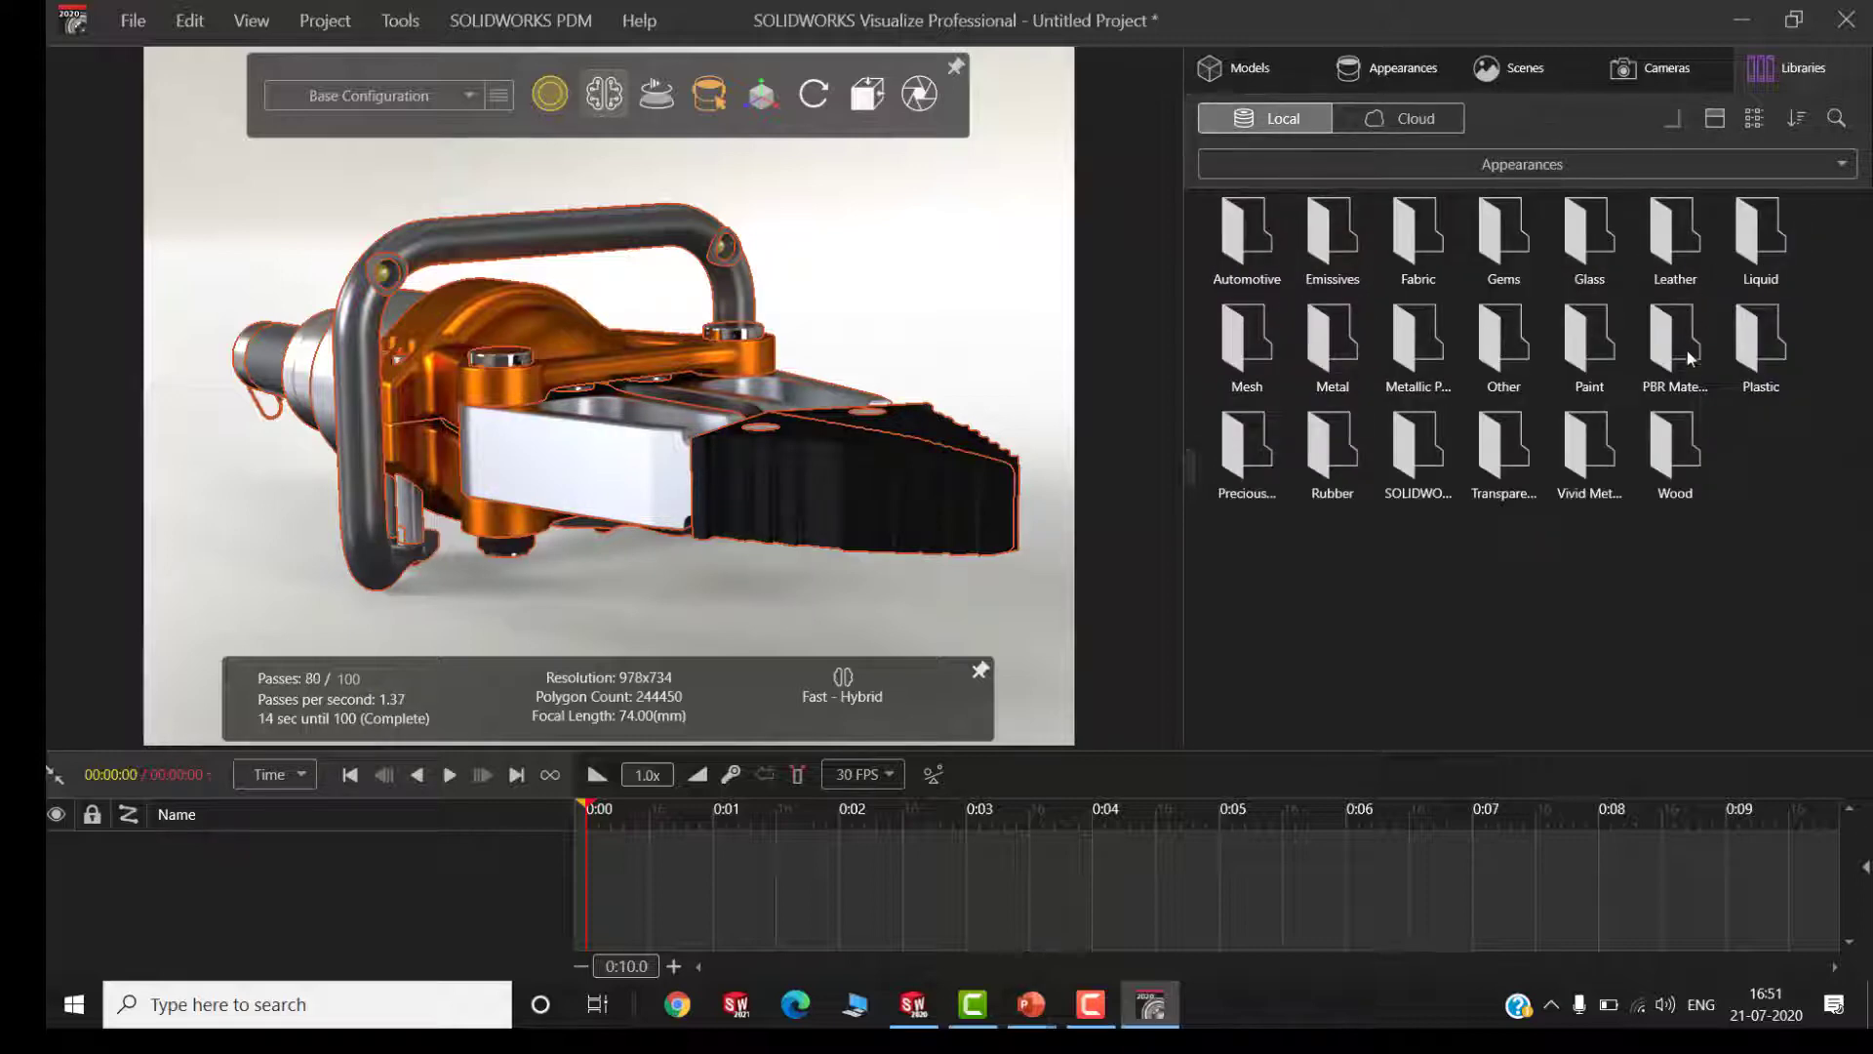
{"action": "double_click", "coordinate": [1383, 347]}
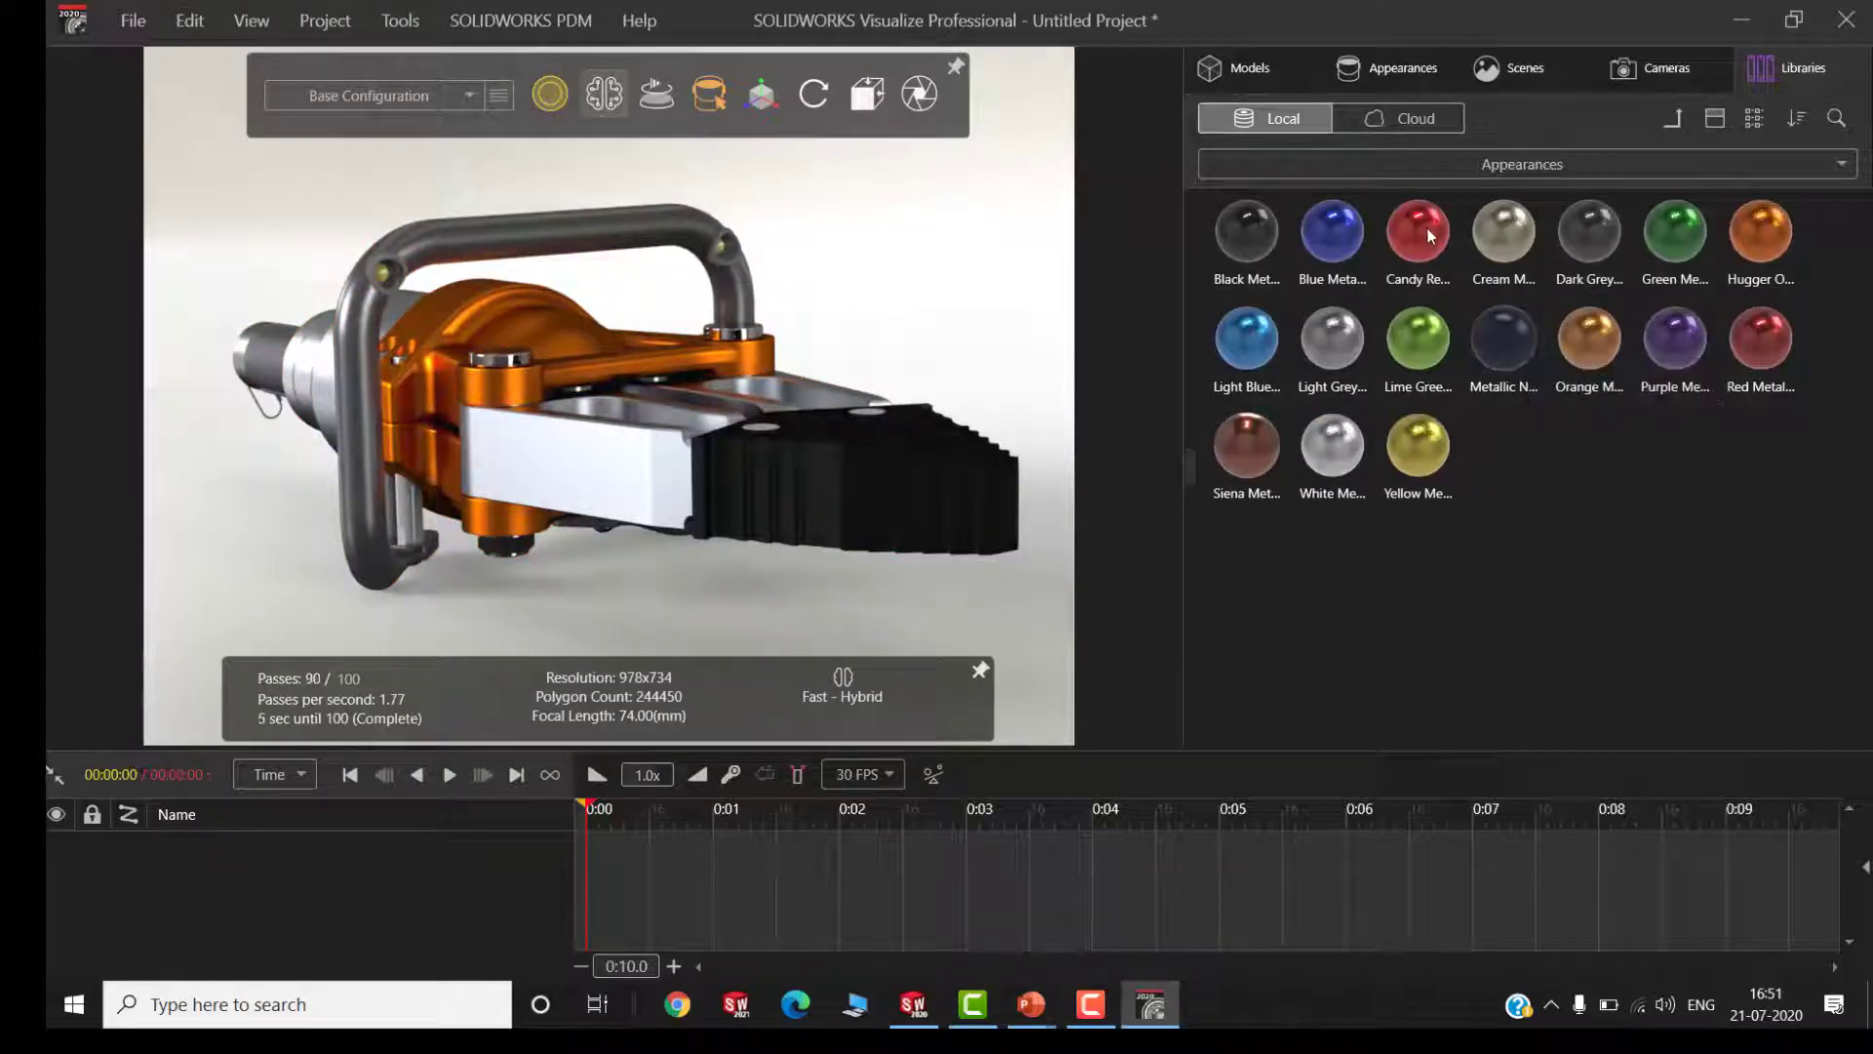
{"action": "left_click_drag", "start_coordinate": [1417, 234], "coordinate": [509, 329]}
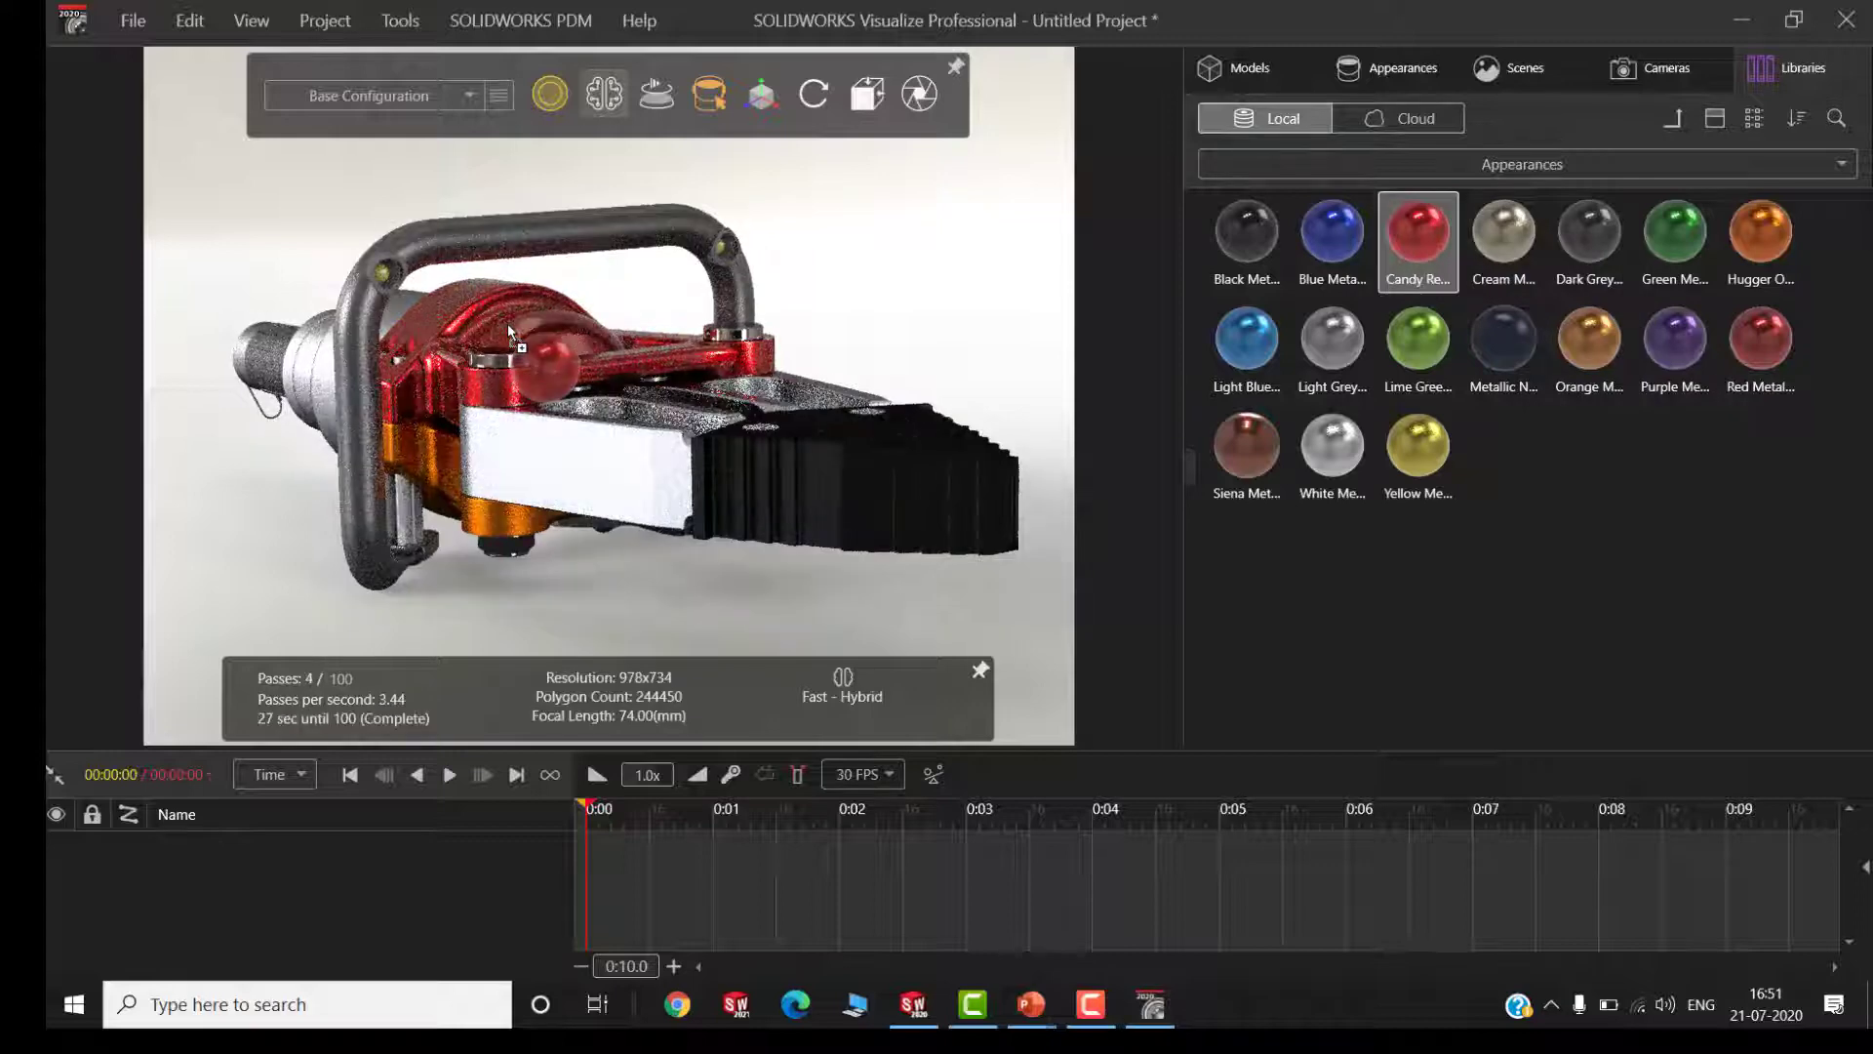
{"action": "left_click_drag", "start_coordinate": [1395, 262], "coordinate": [500, 521]}
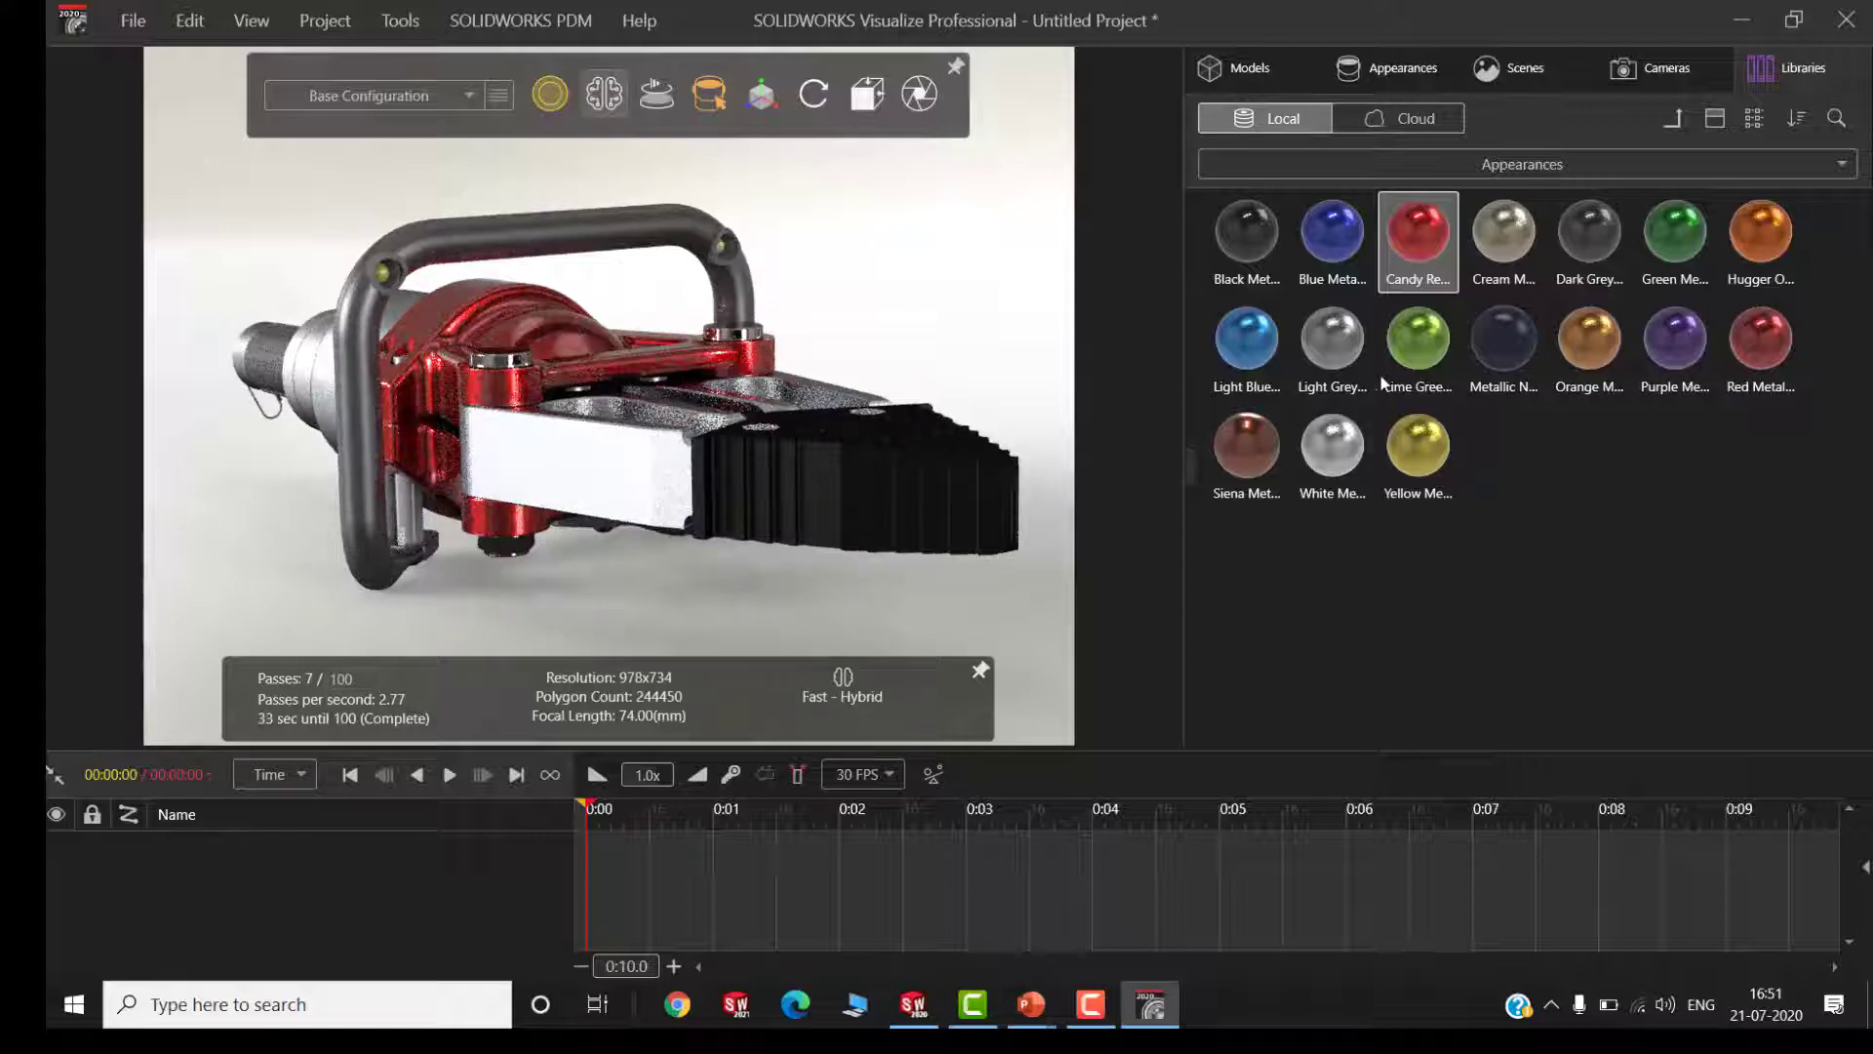
{"action": "left_click_drag", "start_coordinate": [1332, 441], "coordinate": [798, 387]}
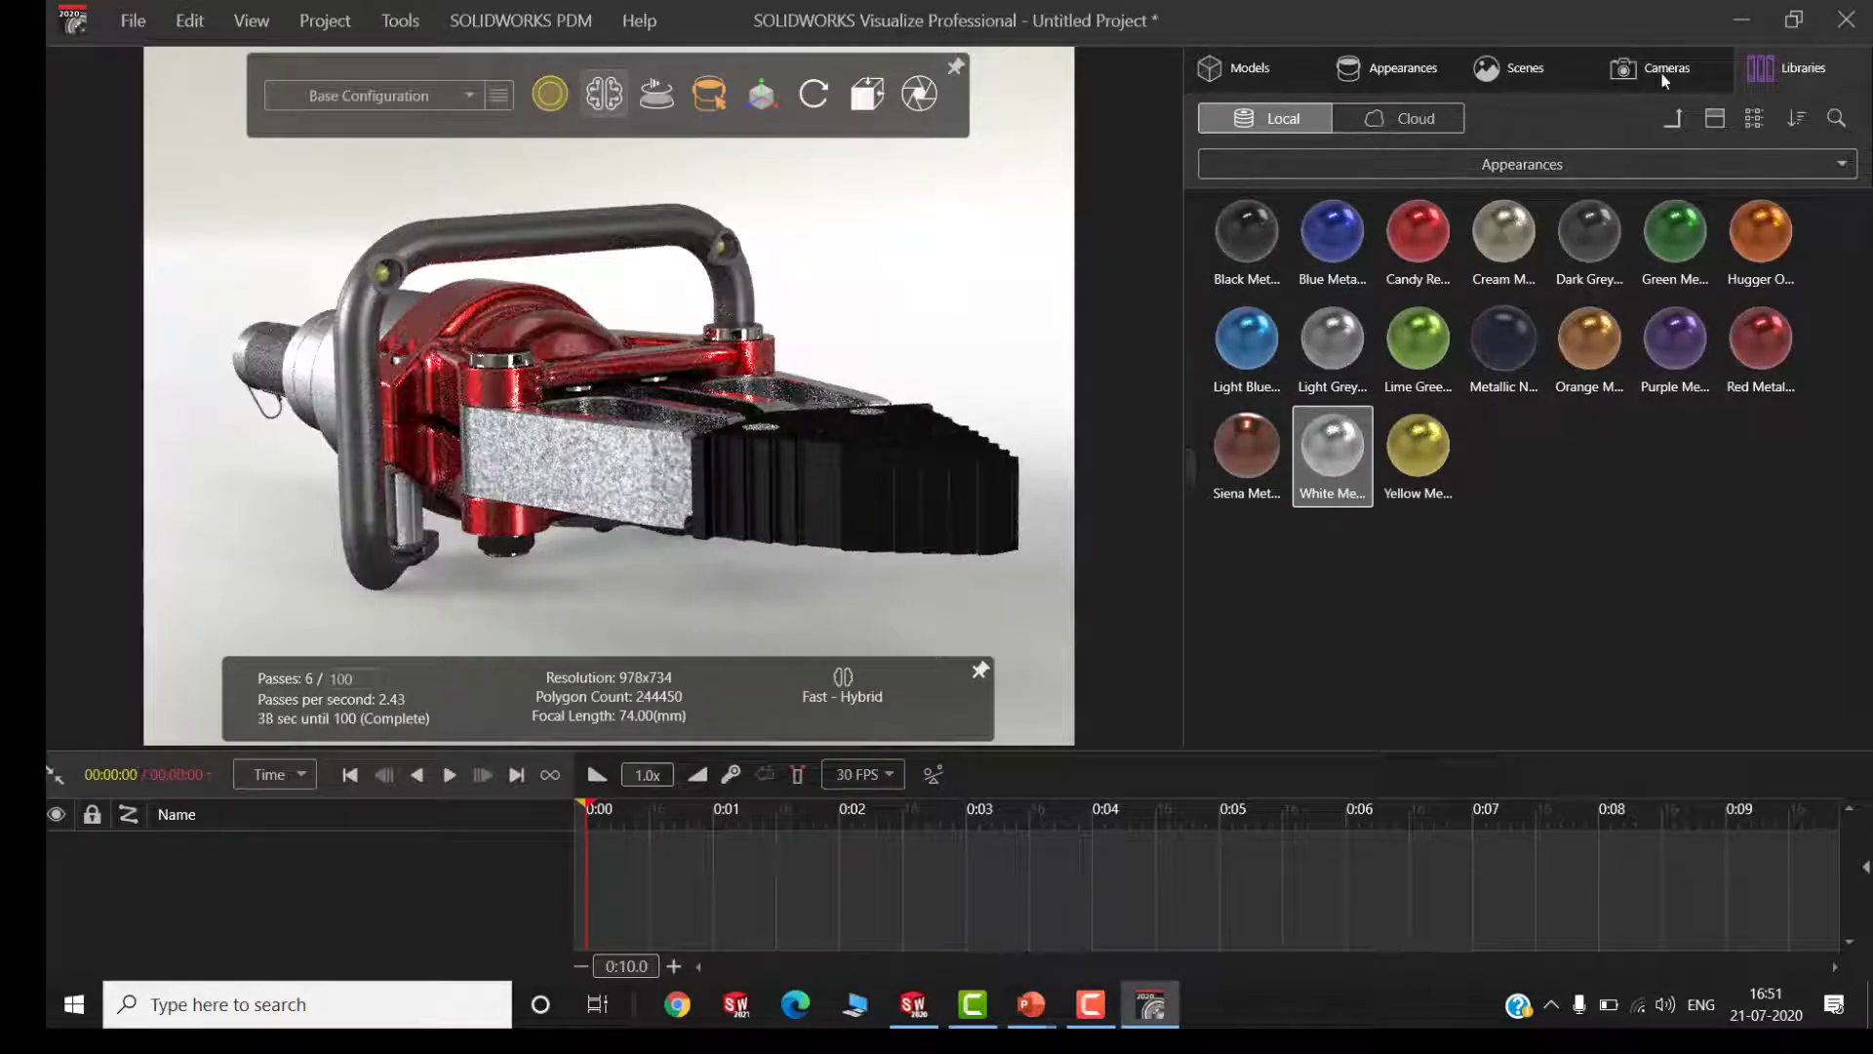
Apply the brighter blue "Infinite Ta..." environment to the scene, check the model from behind, and replace it with the "abandone..." environment
{"action": "left_click", "coordinate": [1669, 159]}
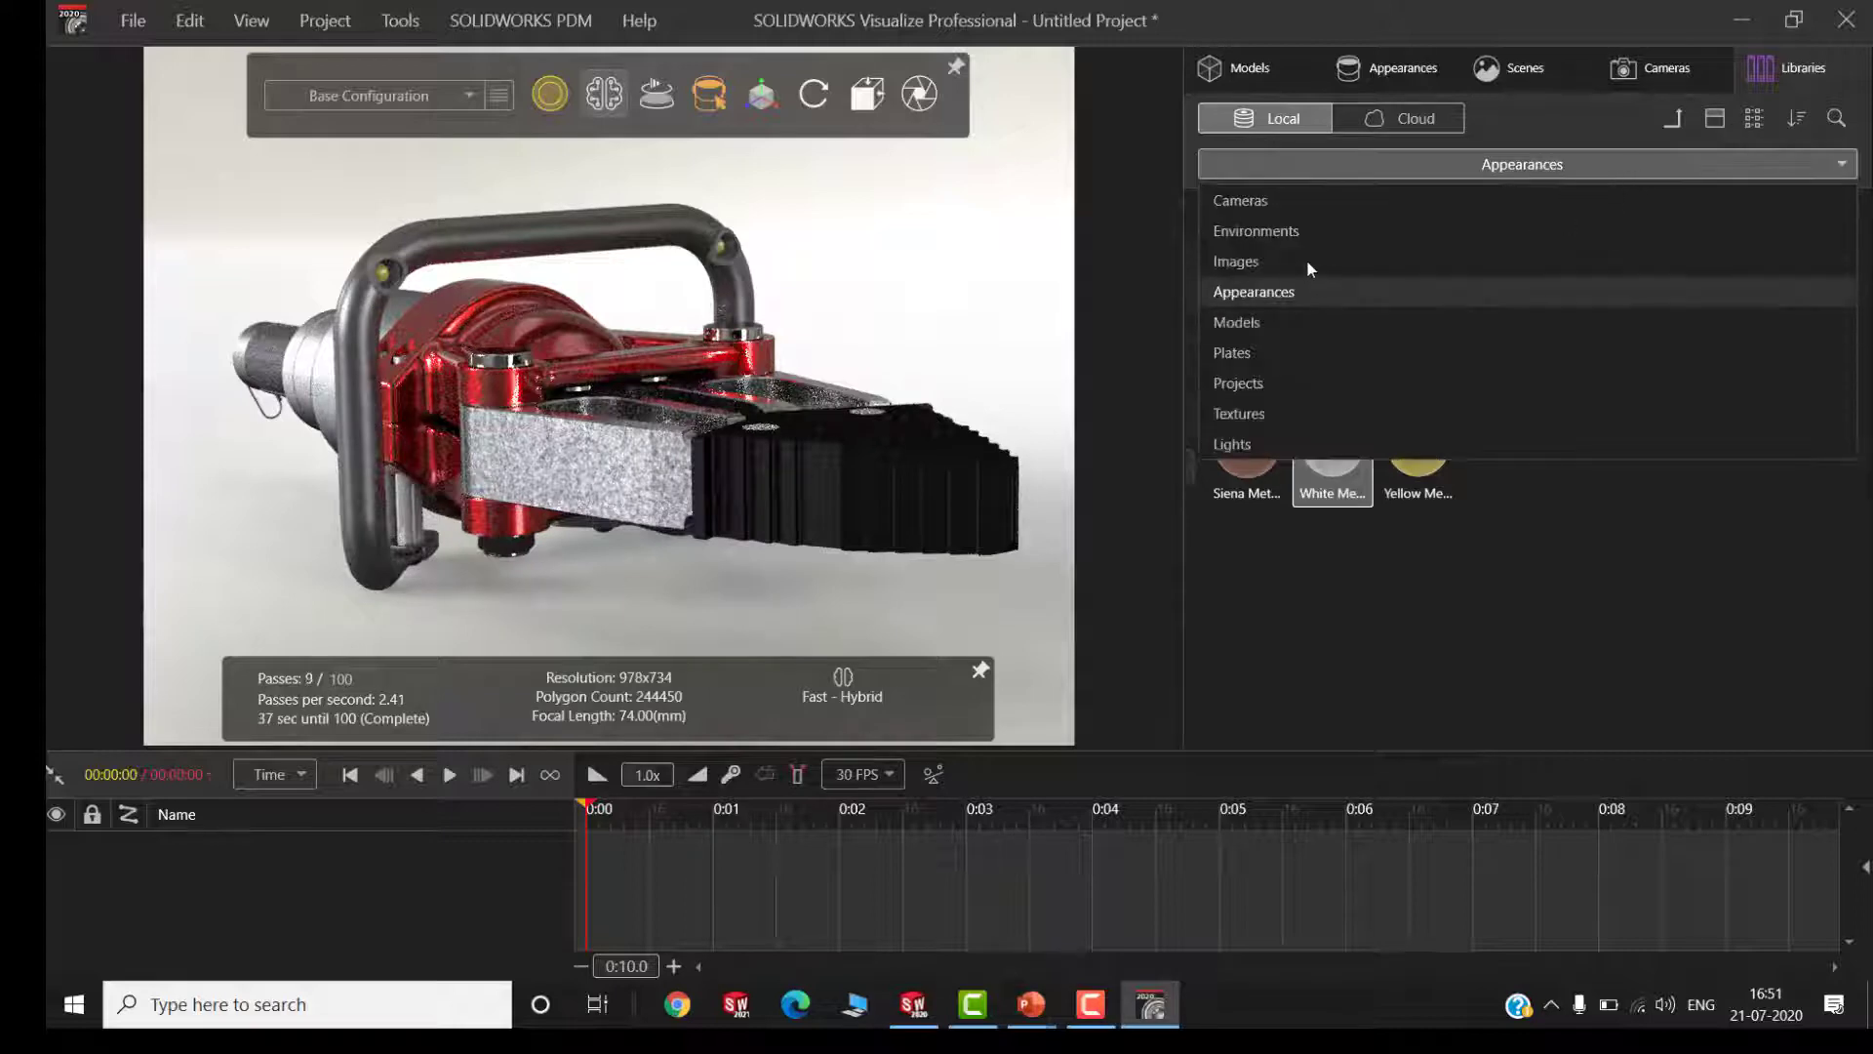
{"action": "left_click", "coordinate": [1312, 233]}
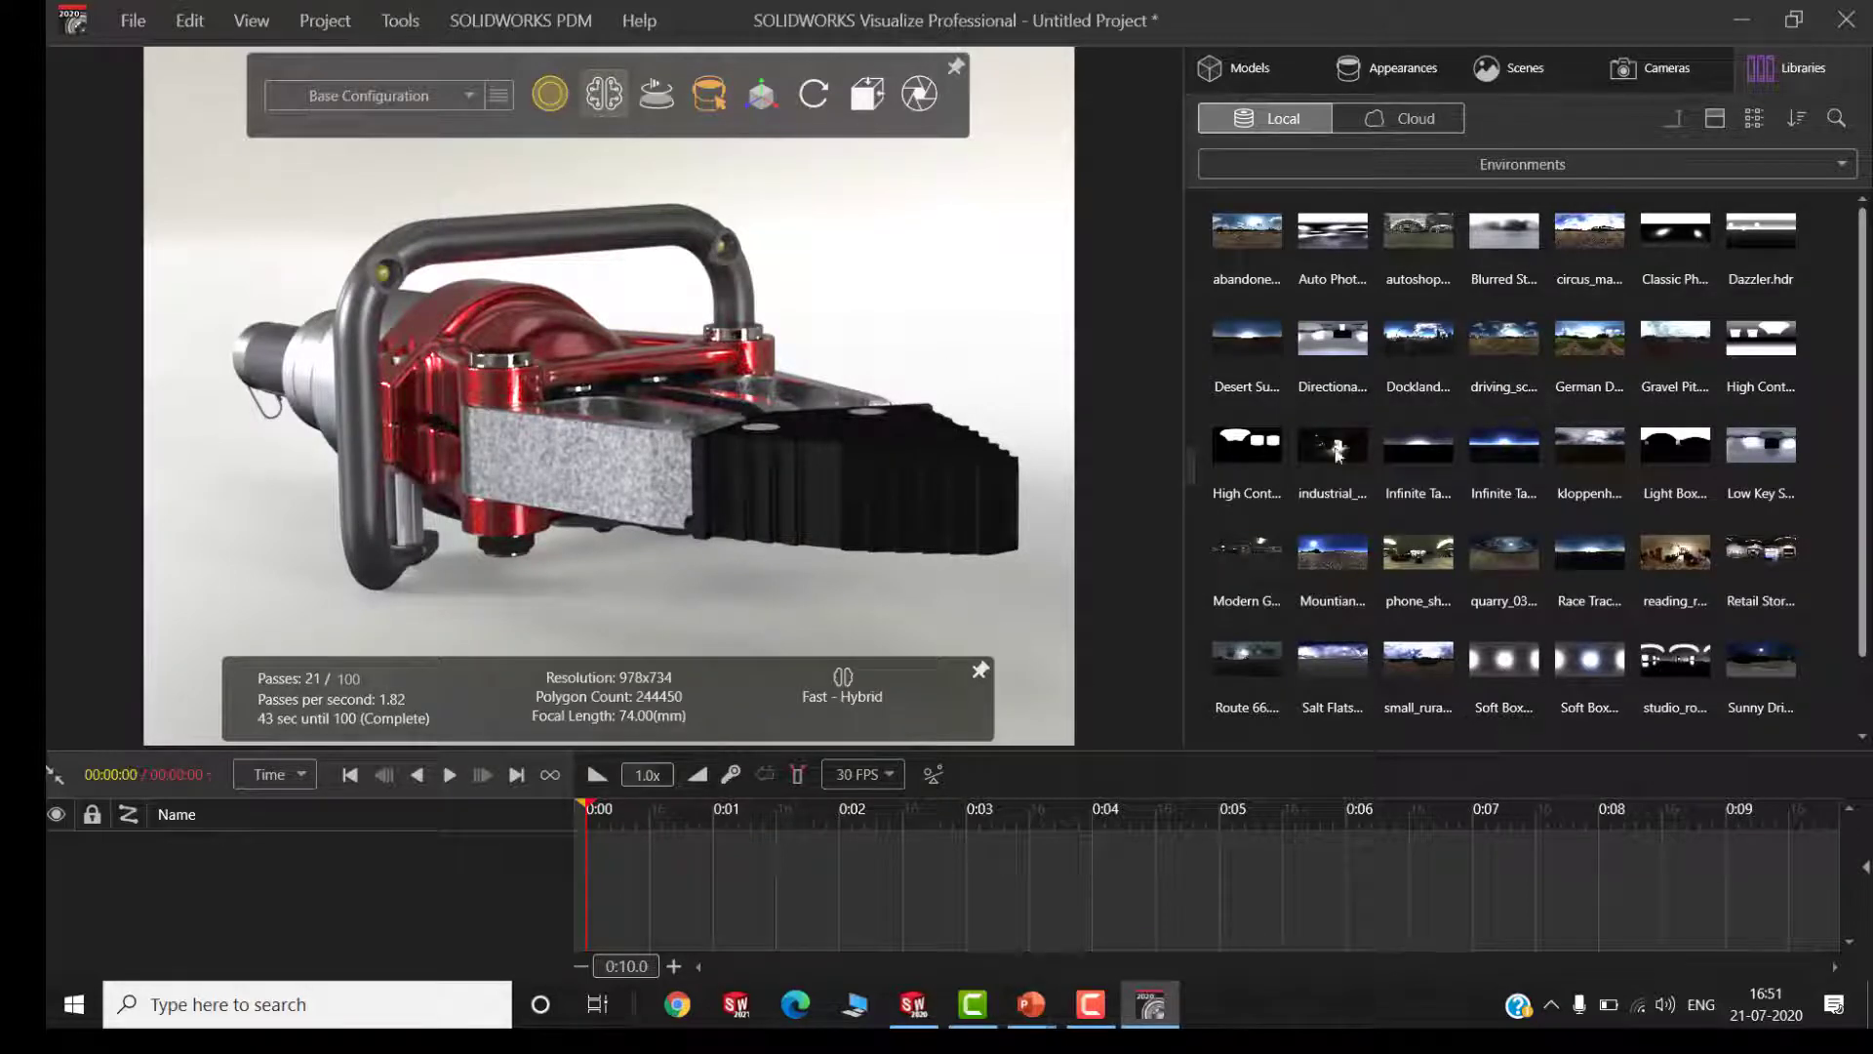
{"action": "left_click_drag", "start_coordinate": [1513, 450], "coordinate": [983, 295]}
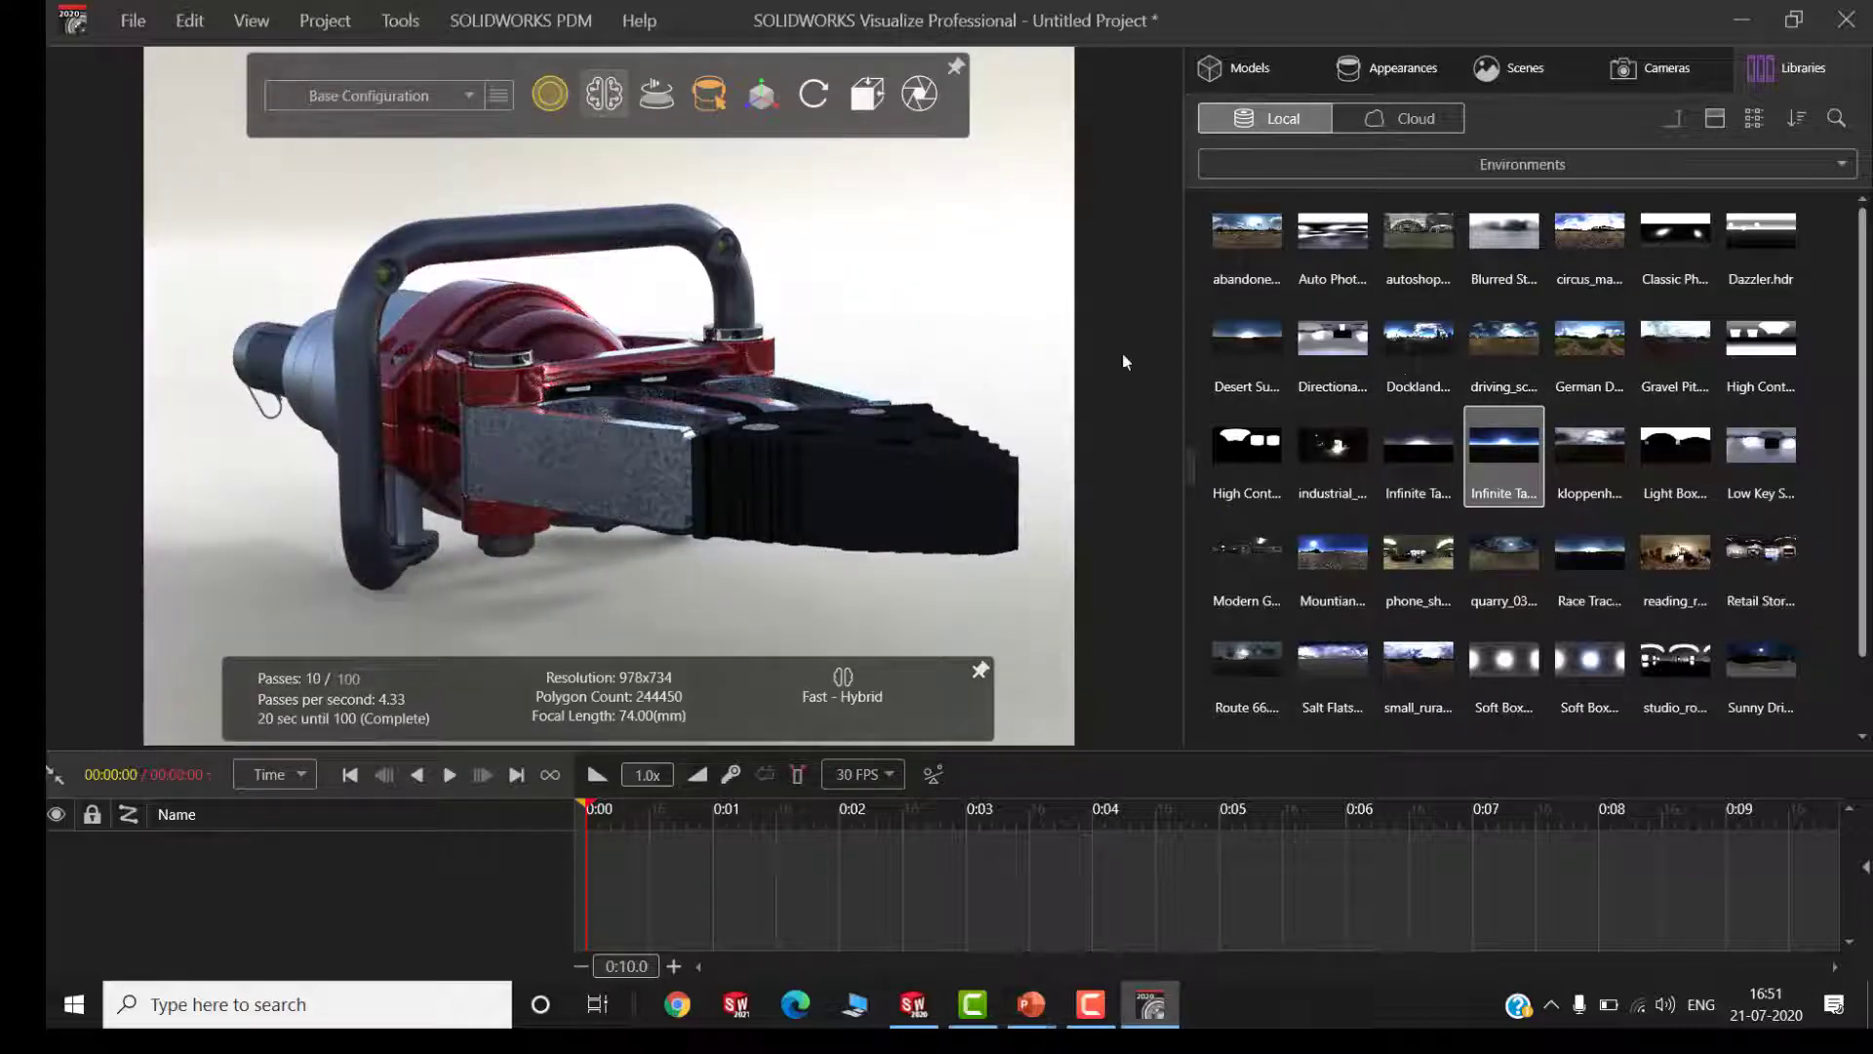
{"action": "left_click_drag", "start_coordinate": [1040, 394], "coordinate": [1177, 321]}
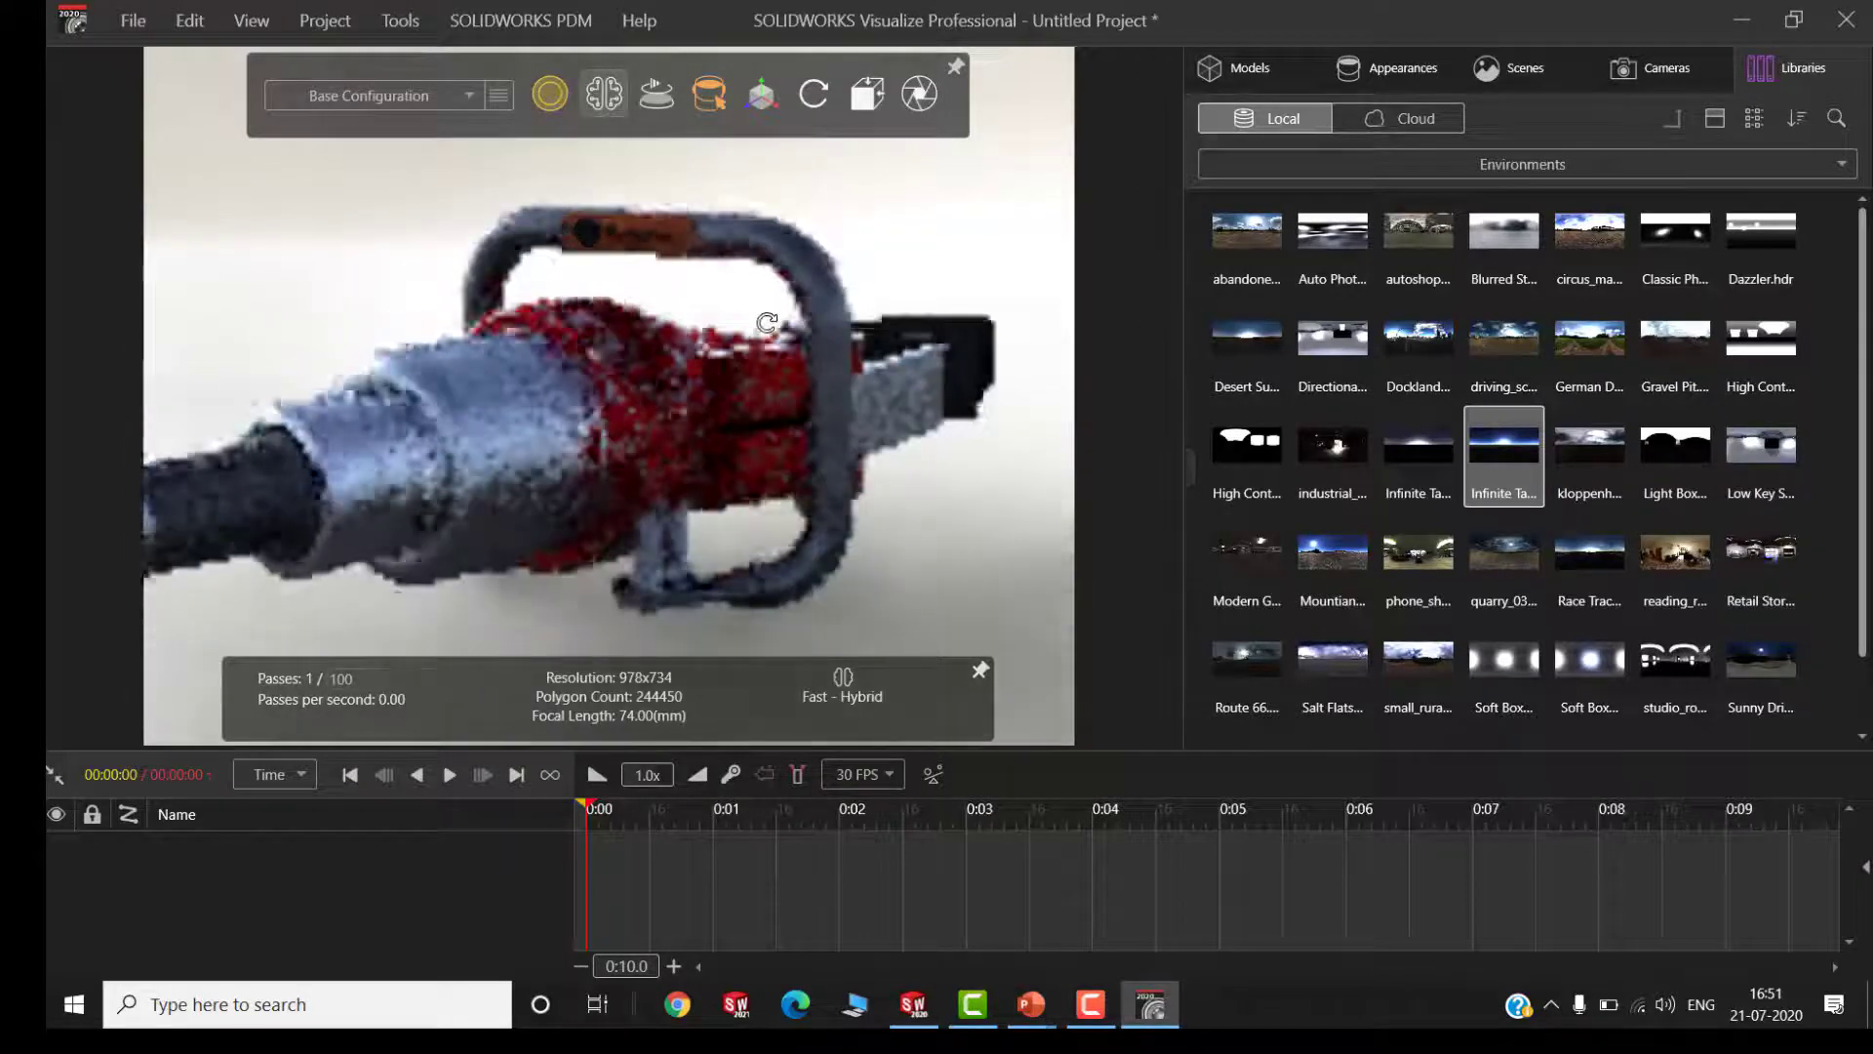
{"action": "left_click_drag", "start_coordinate": [1250, 248], "coordinate": [971, 228]}
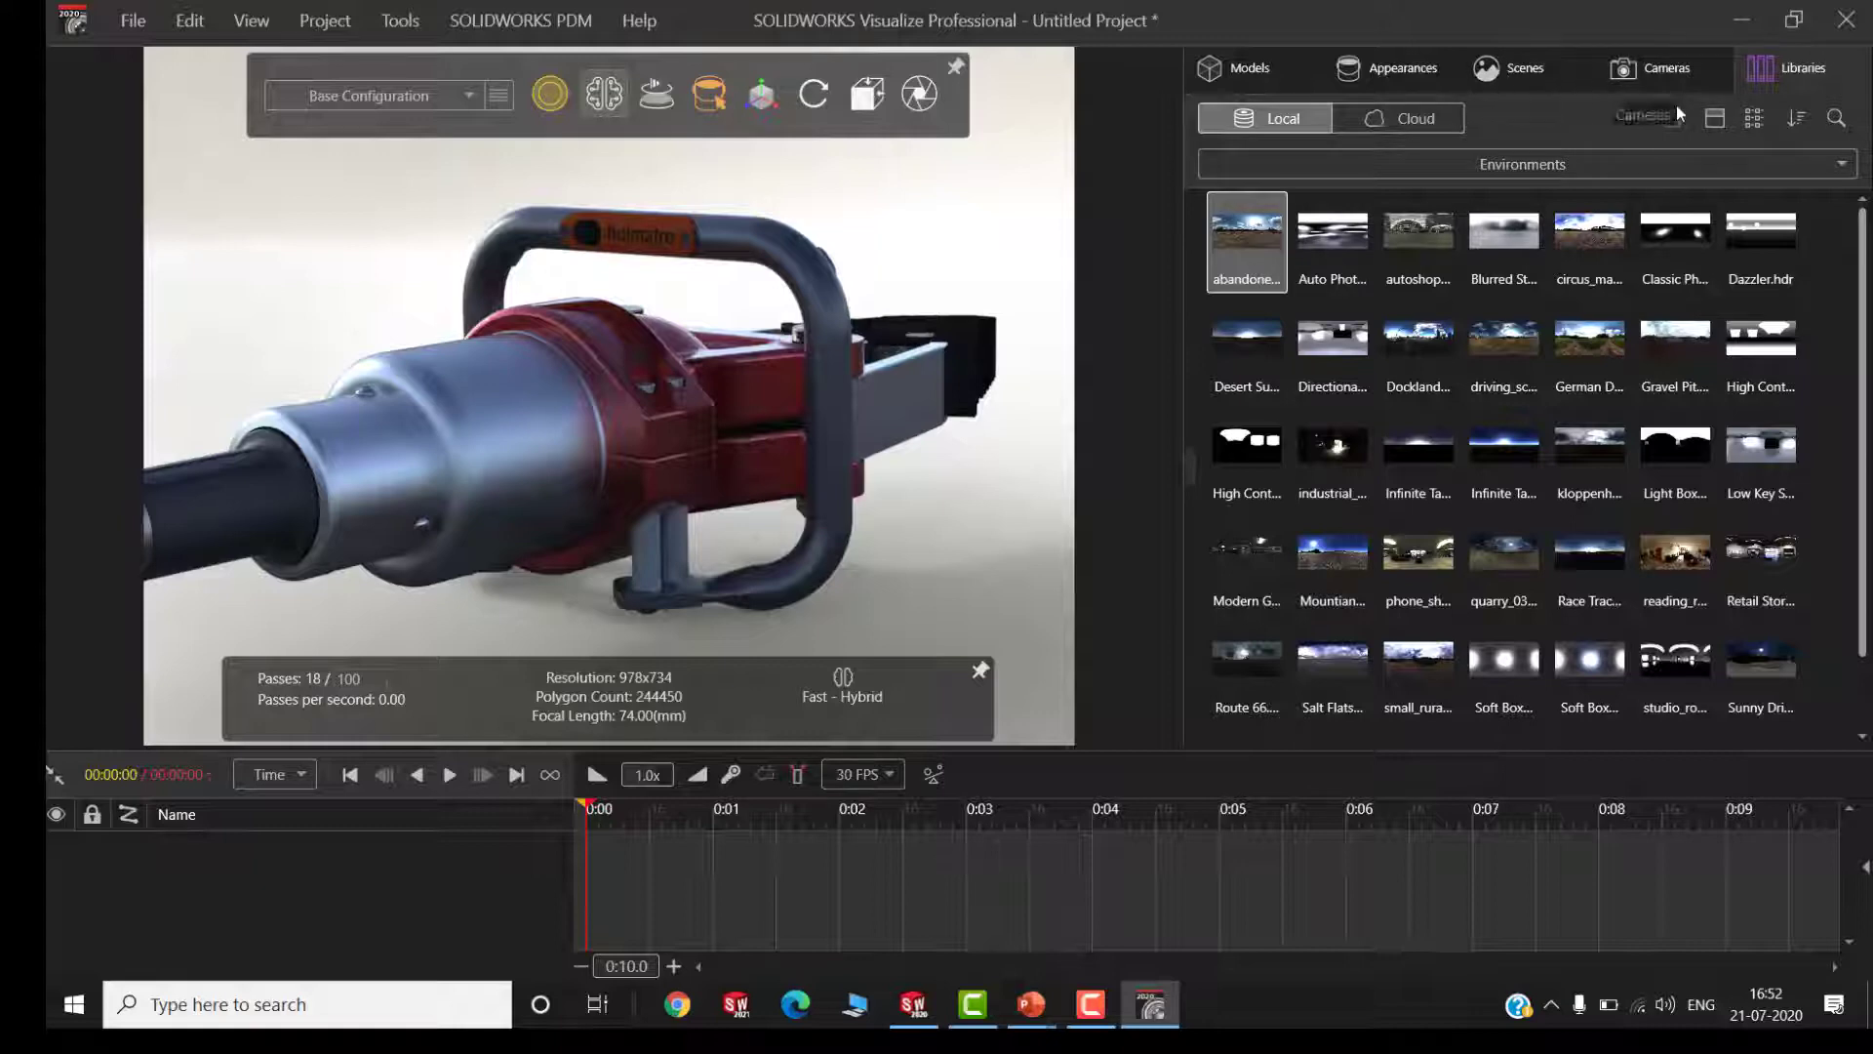
Apply the first local "Dockland..." backplate as the background behind the spreader
{"action": "left_click", "coordinate": [1622, 166]}
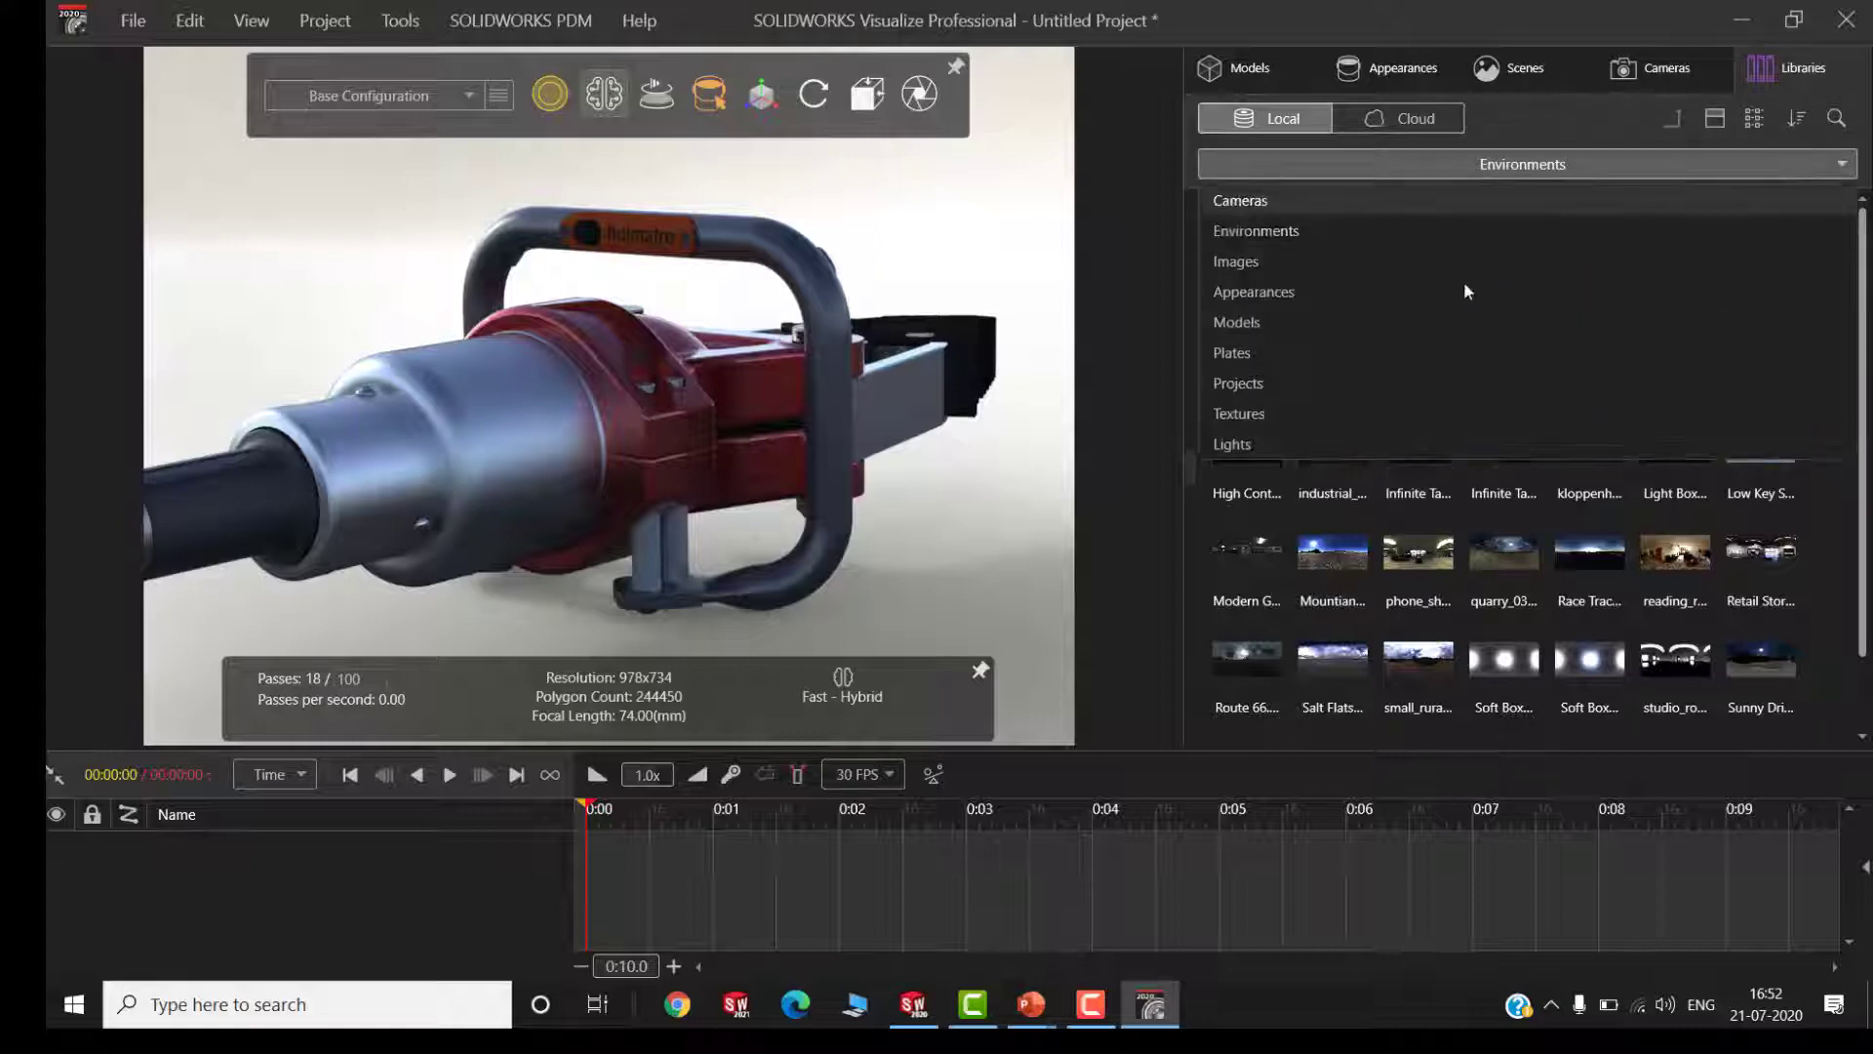
{"action": "left_click", "coordinate": [1307, 354]}
{"action": "double_click", "coordinate": [1258, 256]}
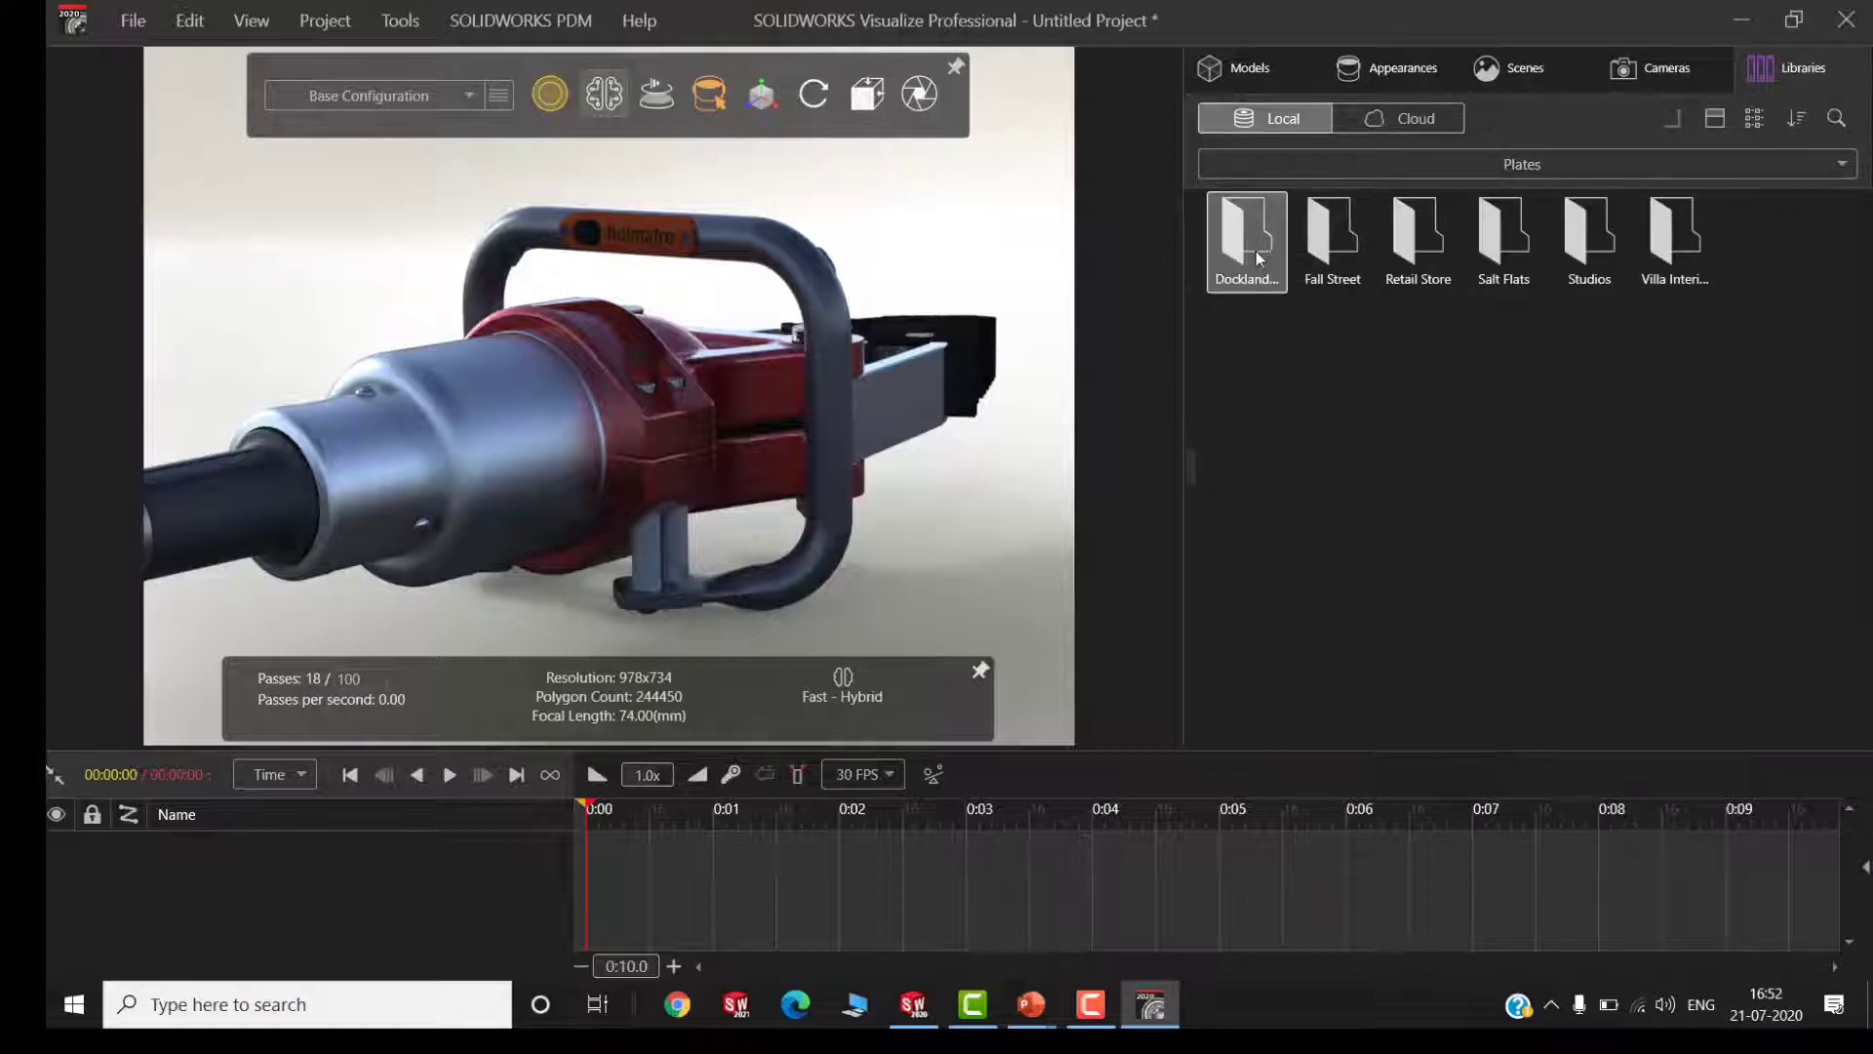
{"action": "left_click_drag", "start_coordinate": [1291, 230], "coordinate": [856, 238]}
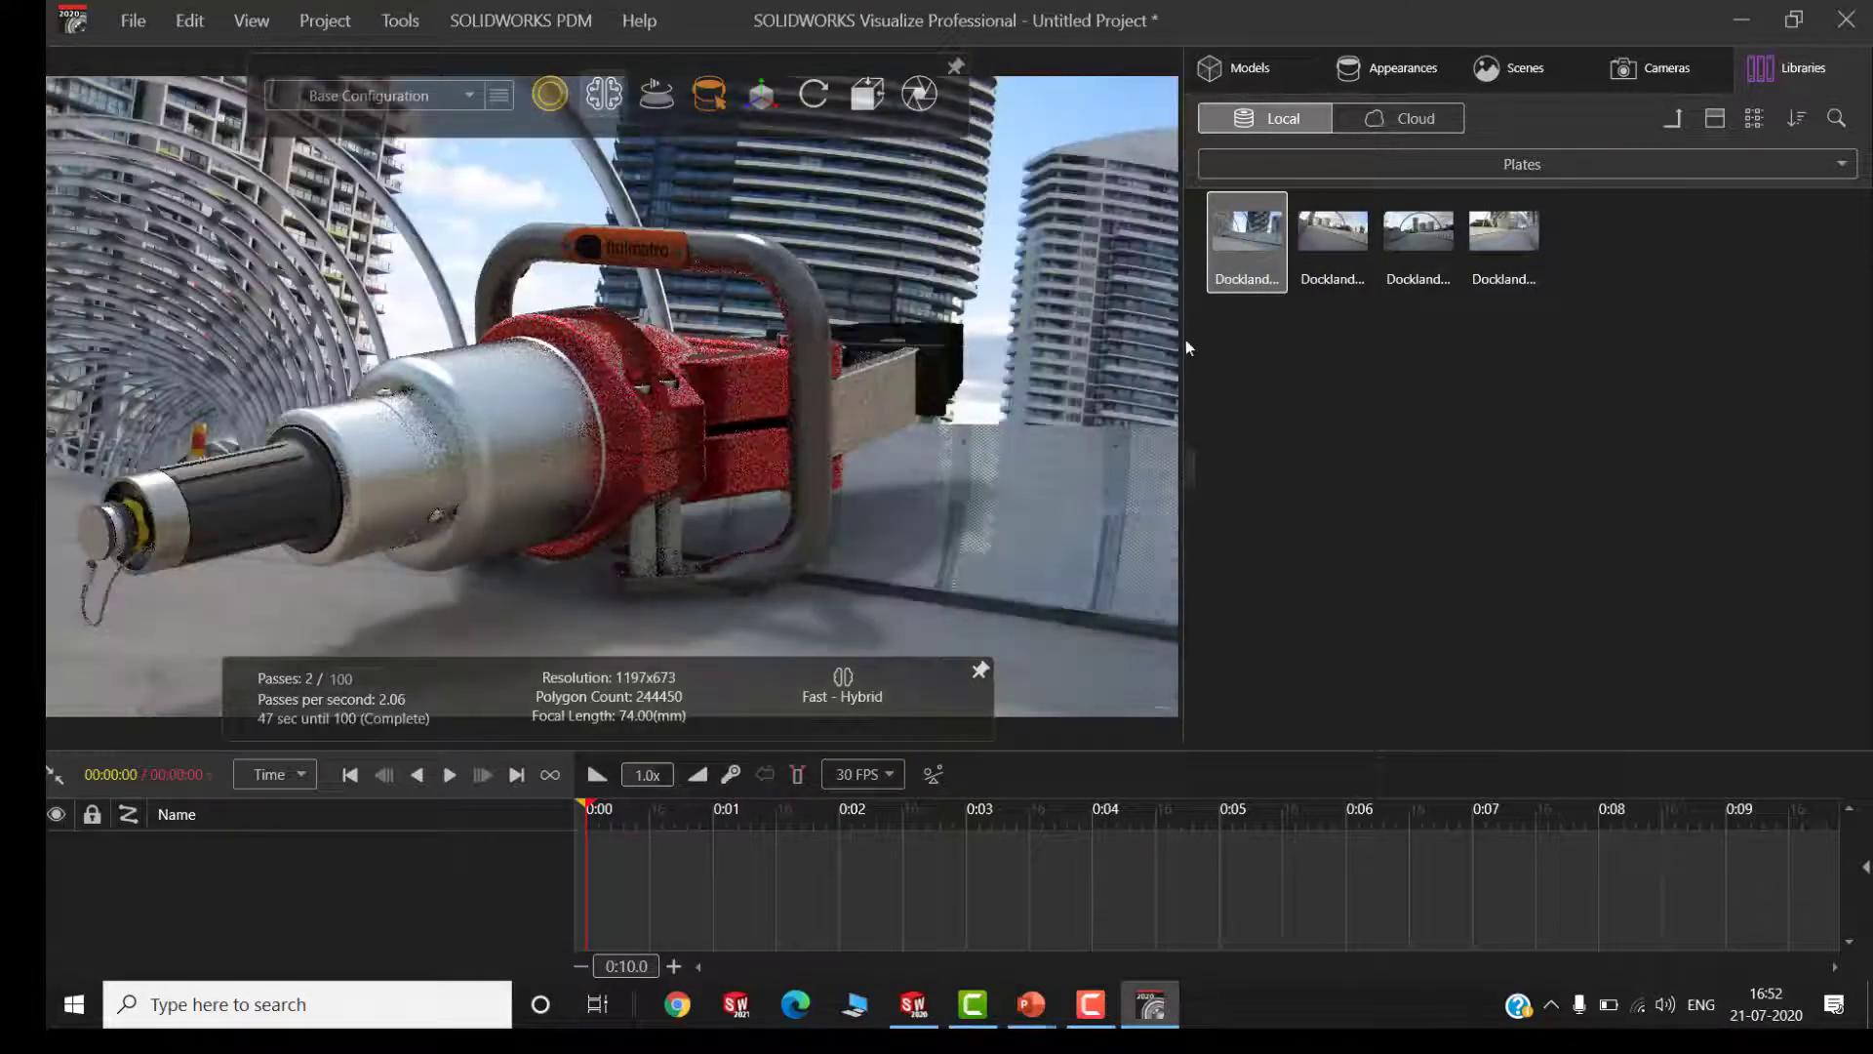
Reposition the camera so the spreader appears smaller and sits low on the backplate's walkway, with its black tips facing forward
{"action": "left_click_drag", "start_coordinate": [870, 406], "coordinate": [612, 580]}
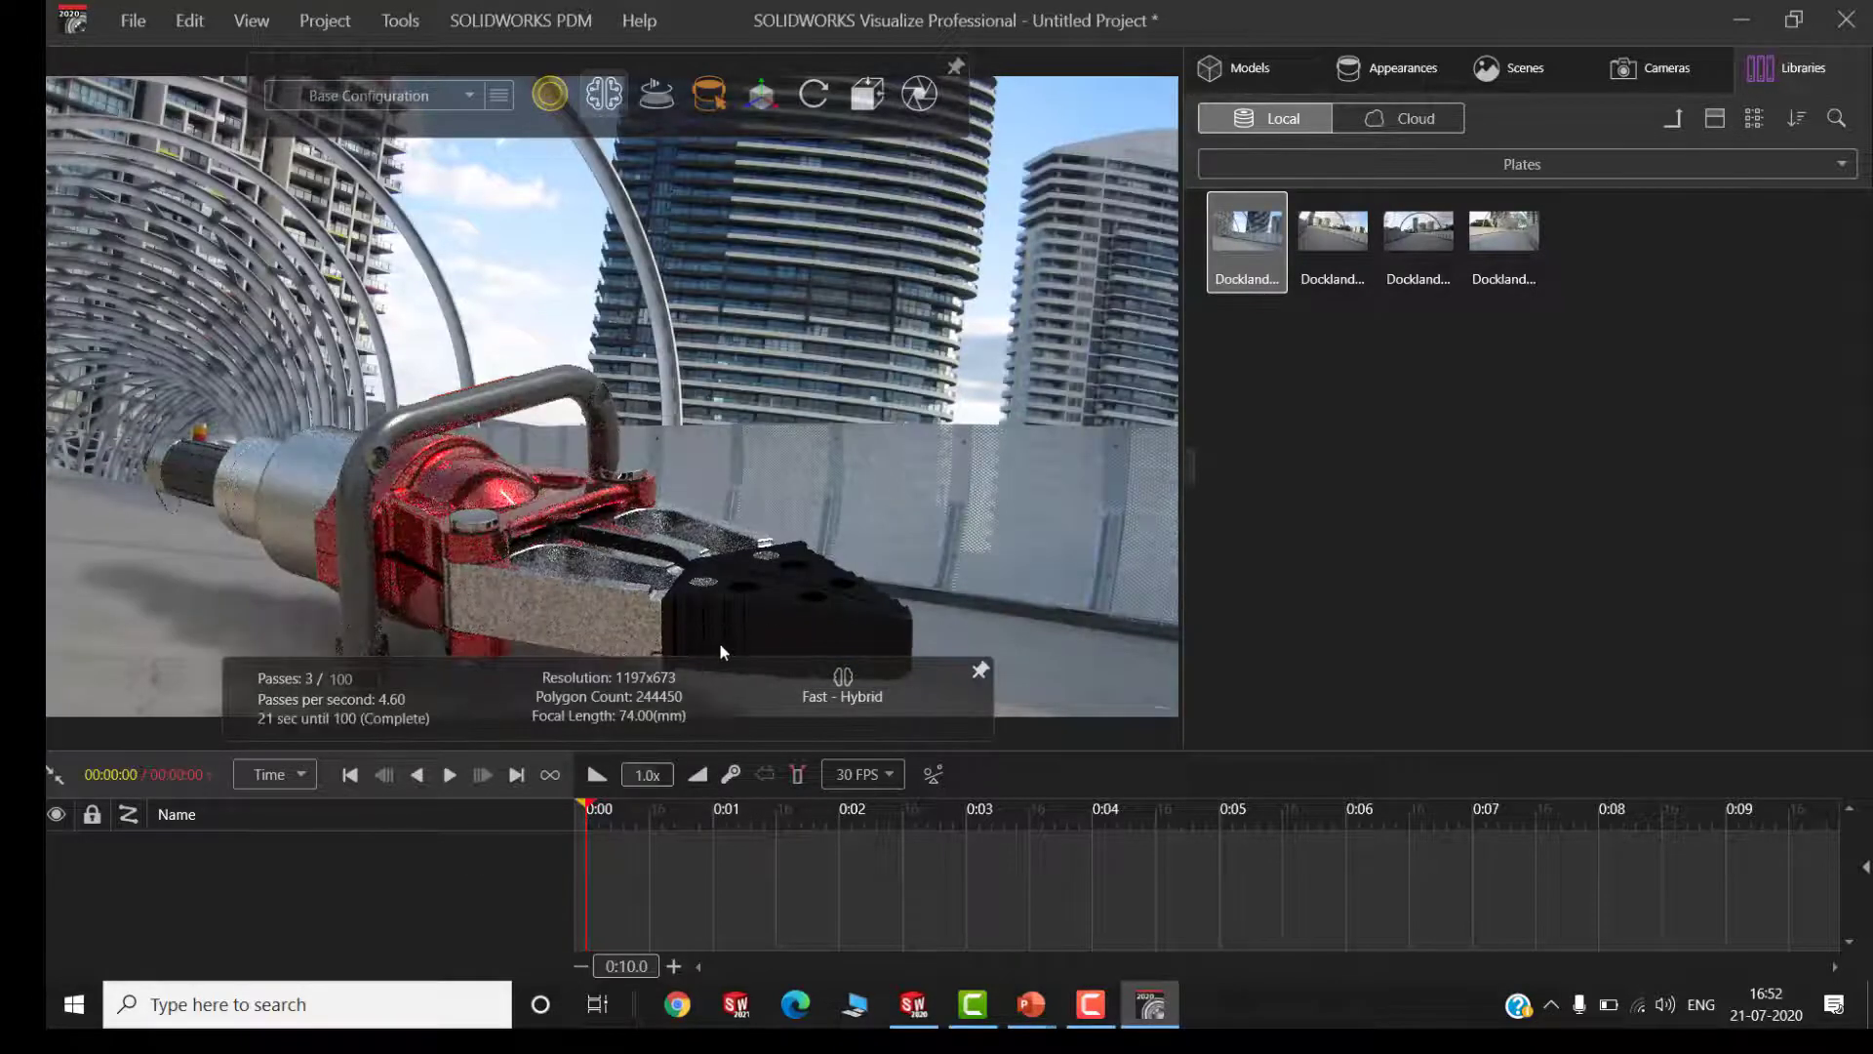
{"action": "scroll", "coordinate": [681, 435], "scroll_direction": "down", "scroll_amount": 2}
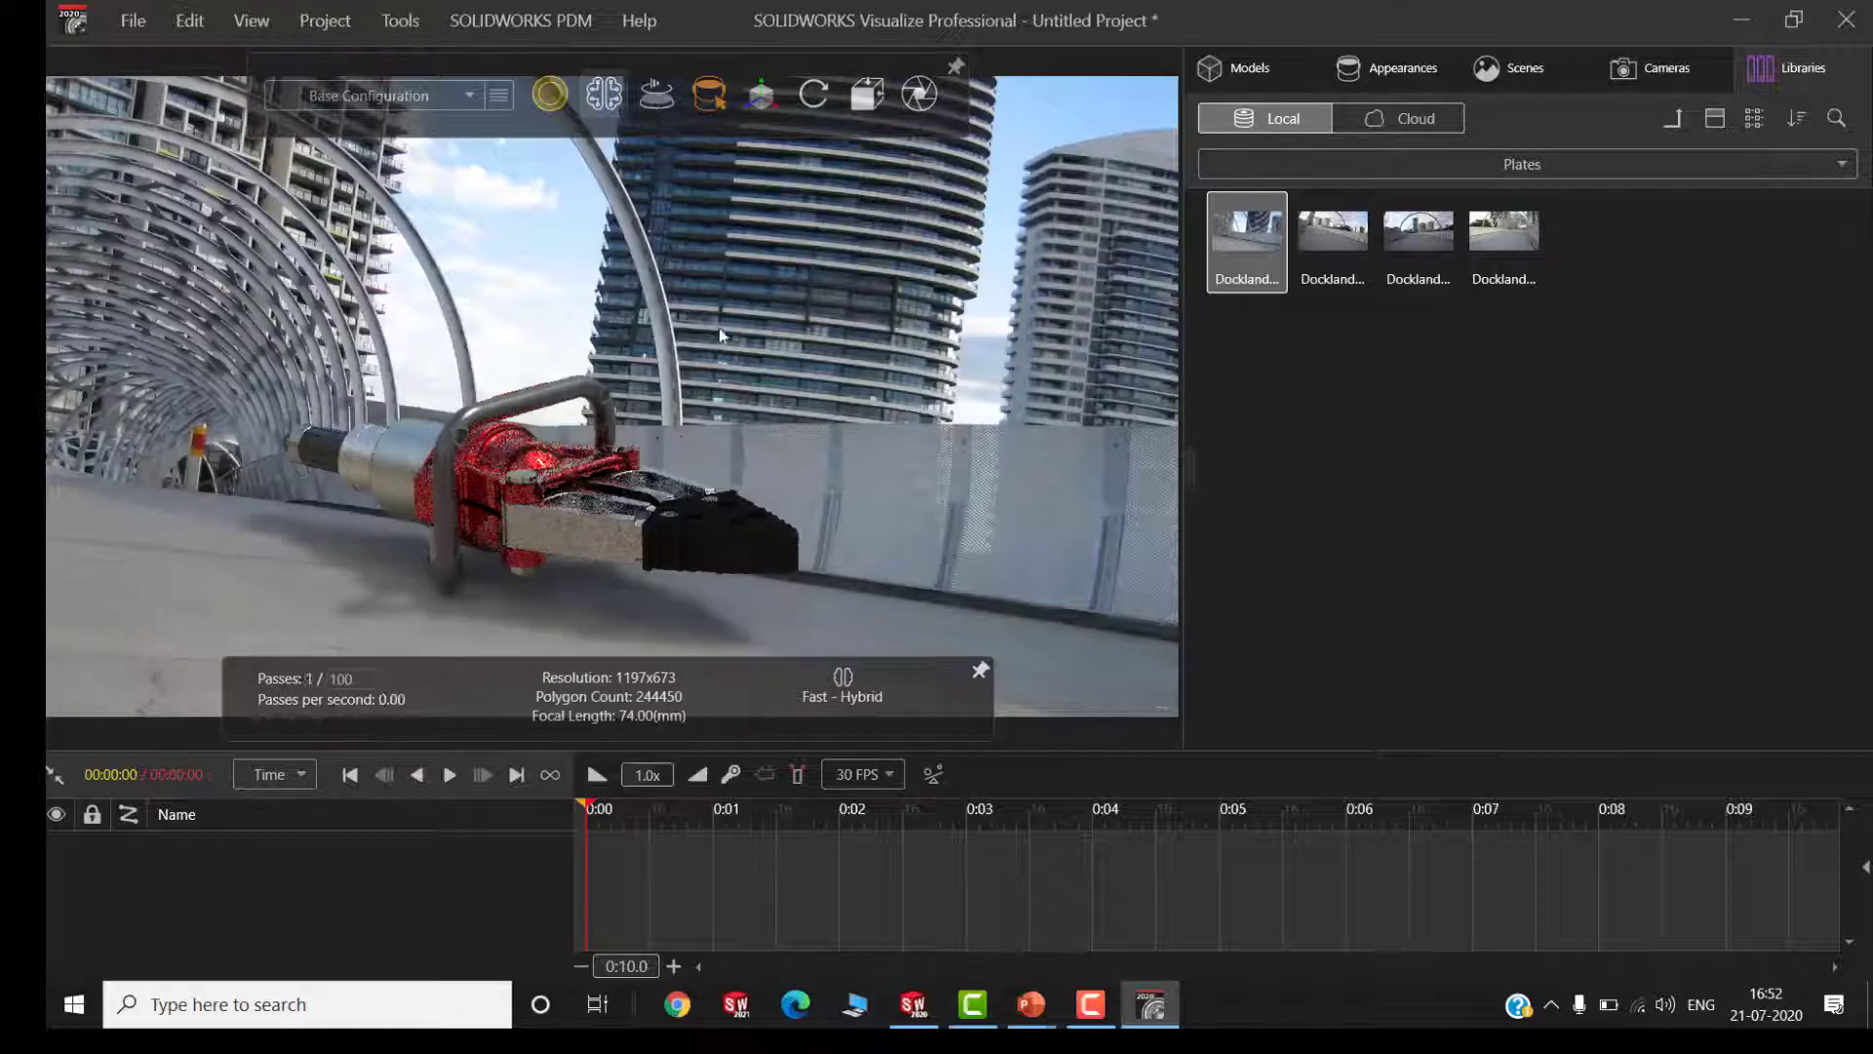
{"action": "scroll", "coordinate": [719, 380], "scroll_direction": "down", "scroll_amount": 2}
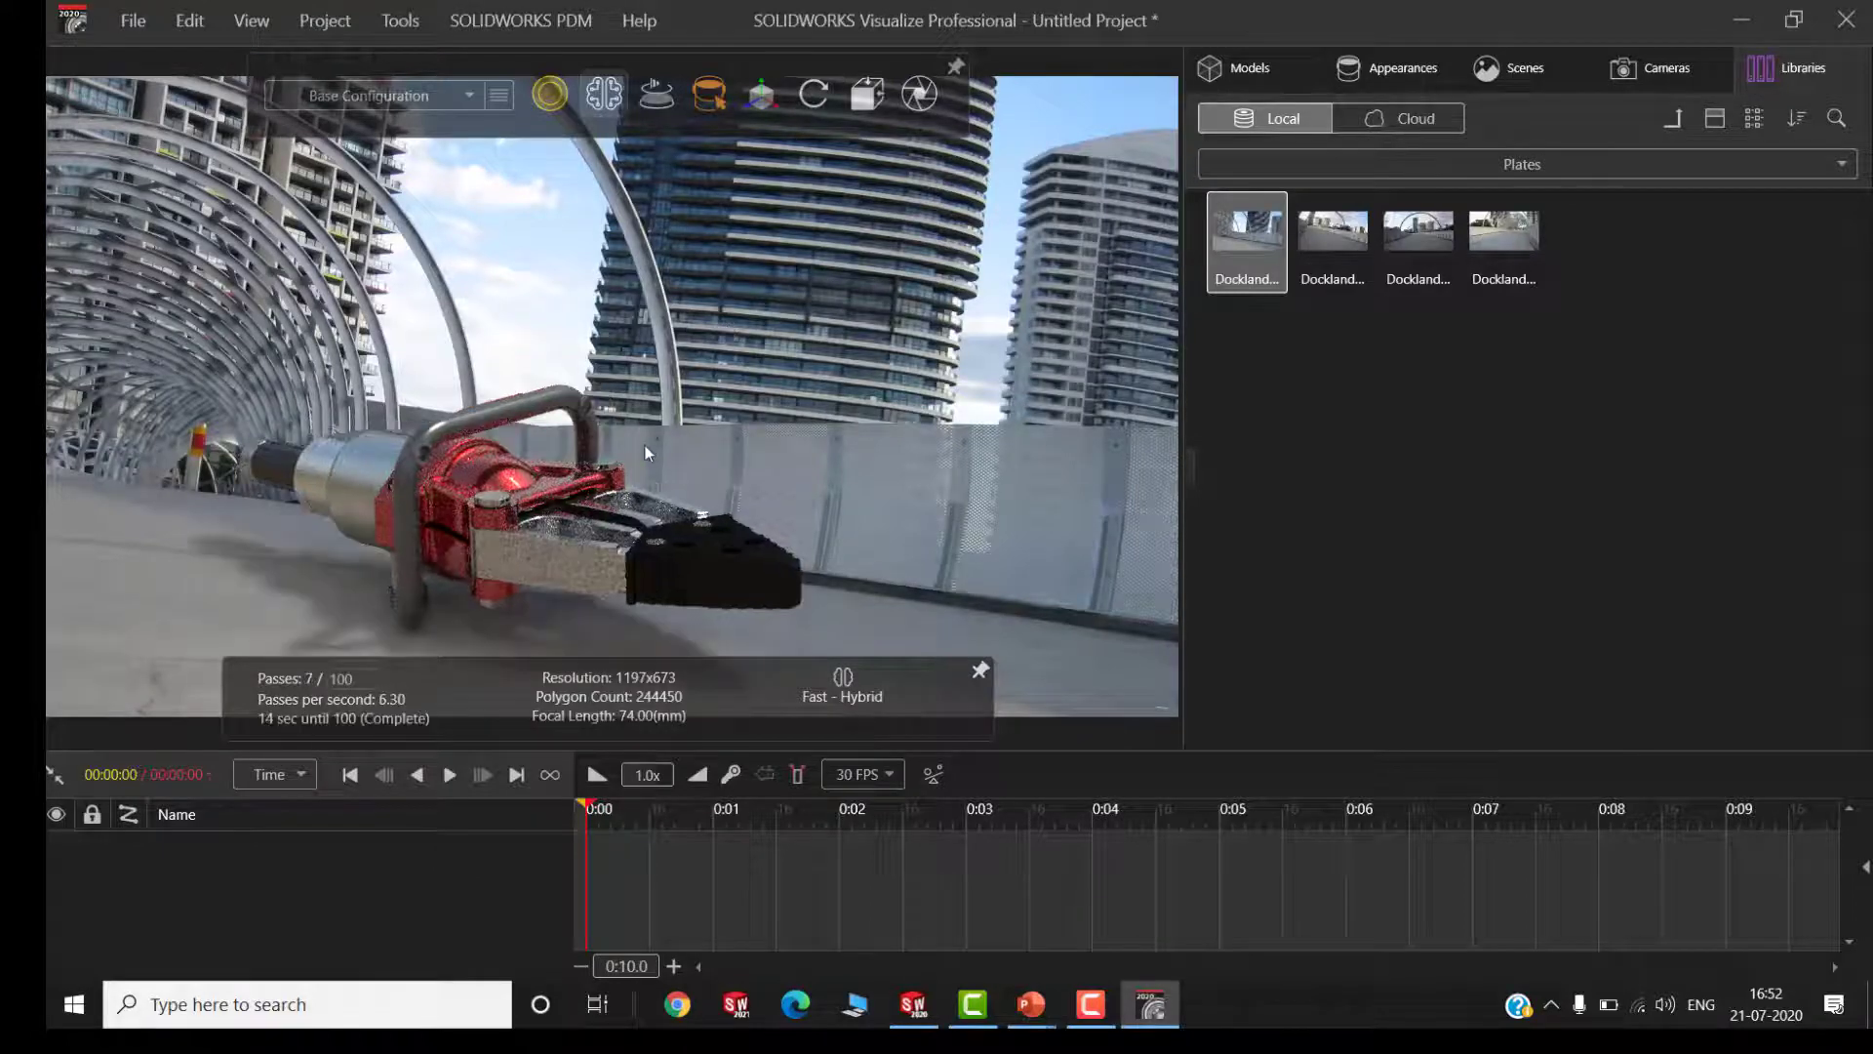
{"action": "left_click_drag", "start_coordinate": [646, 445], "coordinate": [510, 521]}
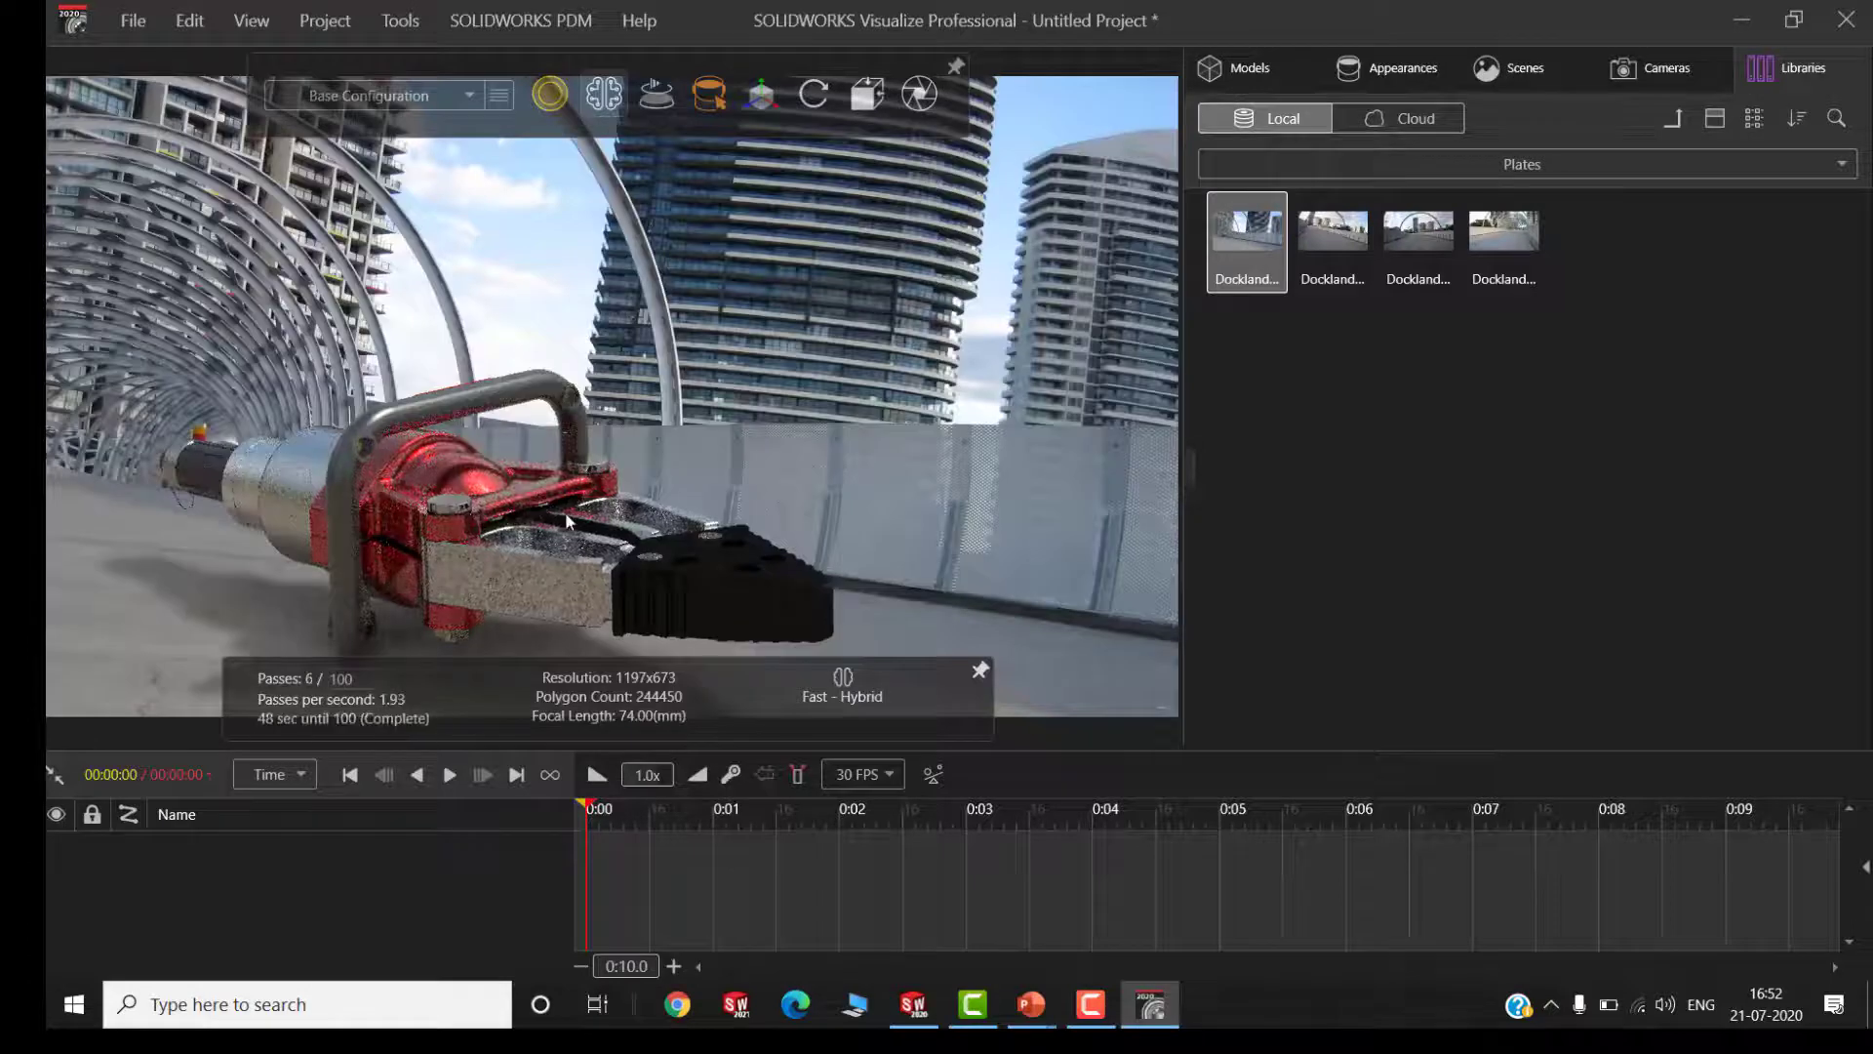
{"action": "scroll", "coordinate": [569, 521], "scroll_direction": "down", "scroll_amount": 2}
{"action": "middle_click_drag", "start_coordinate": [564, 437], "coordinate": [517, 566]}
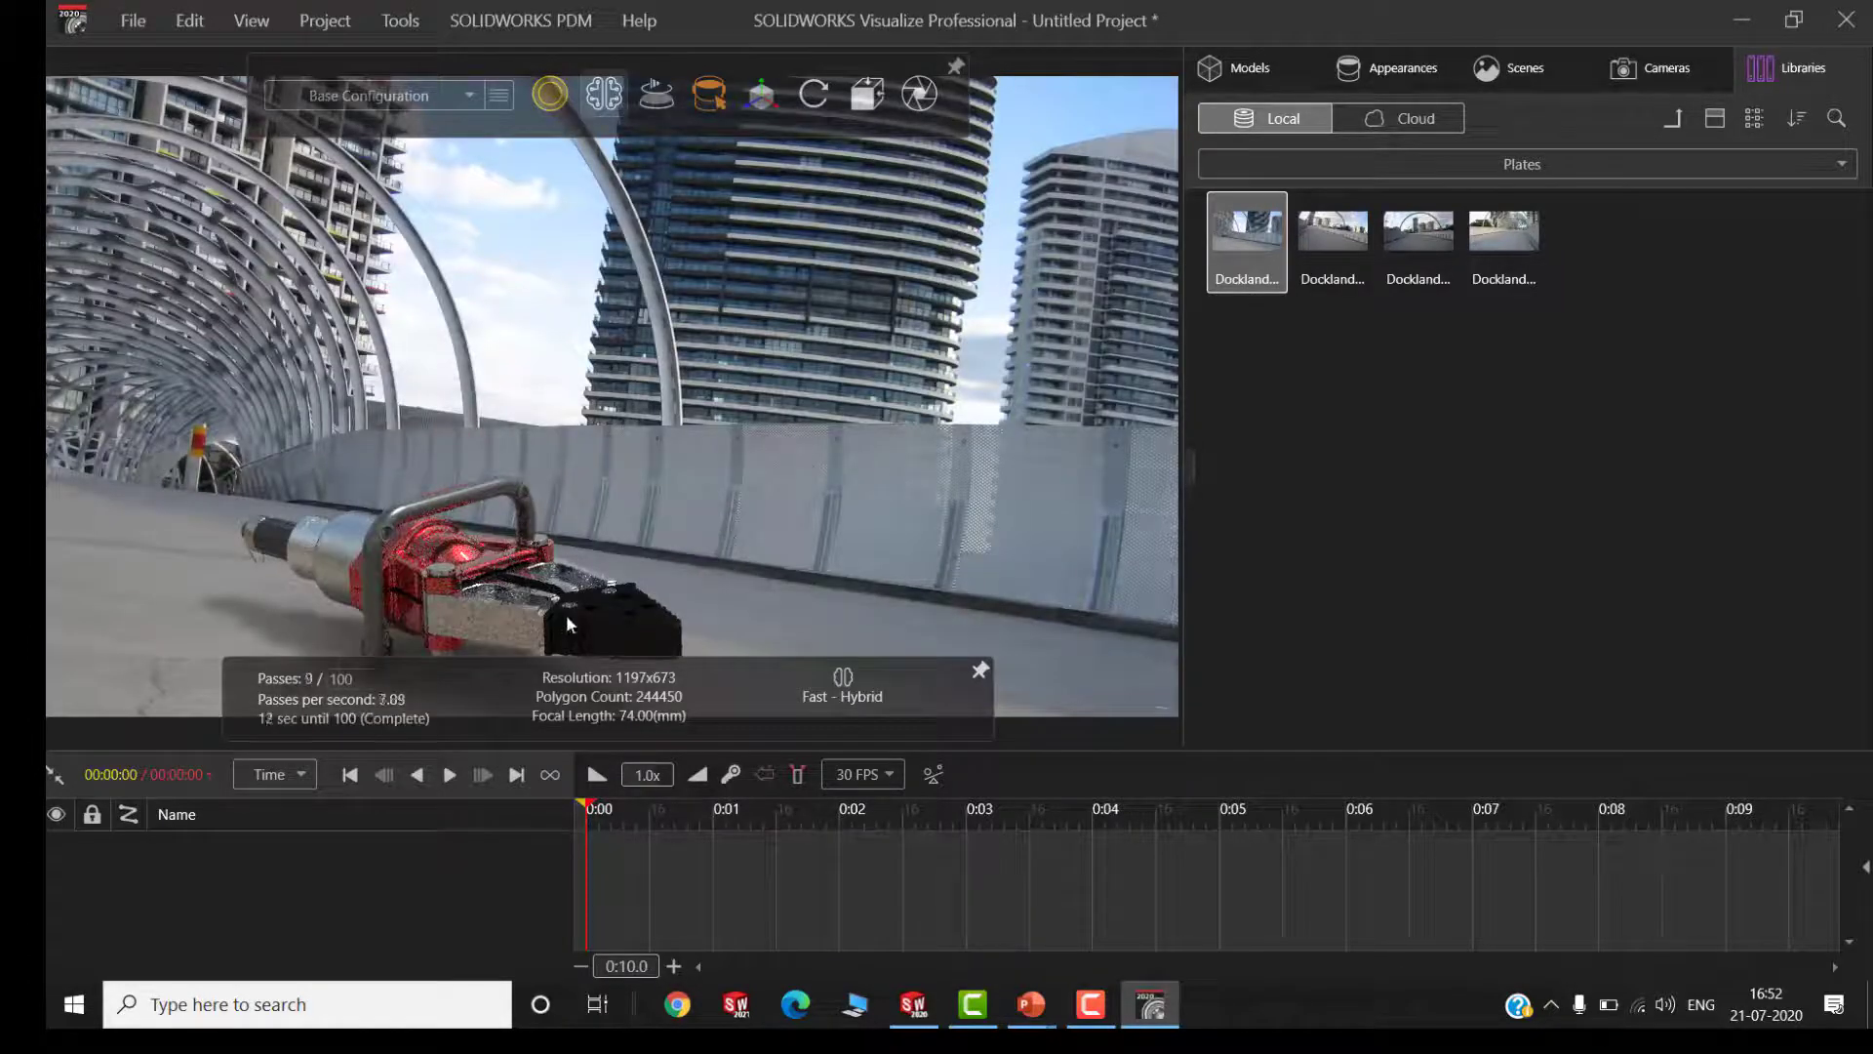
{"action": "left_click_drag", "start_coordinate": [566, 614], "coordinate": [636, 589]}
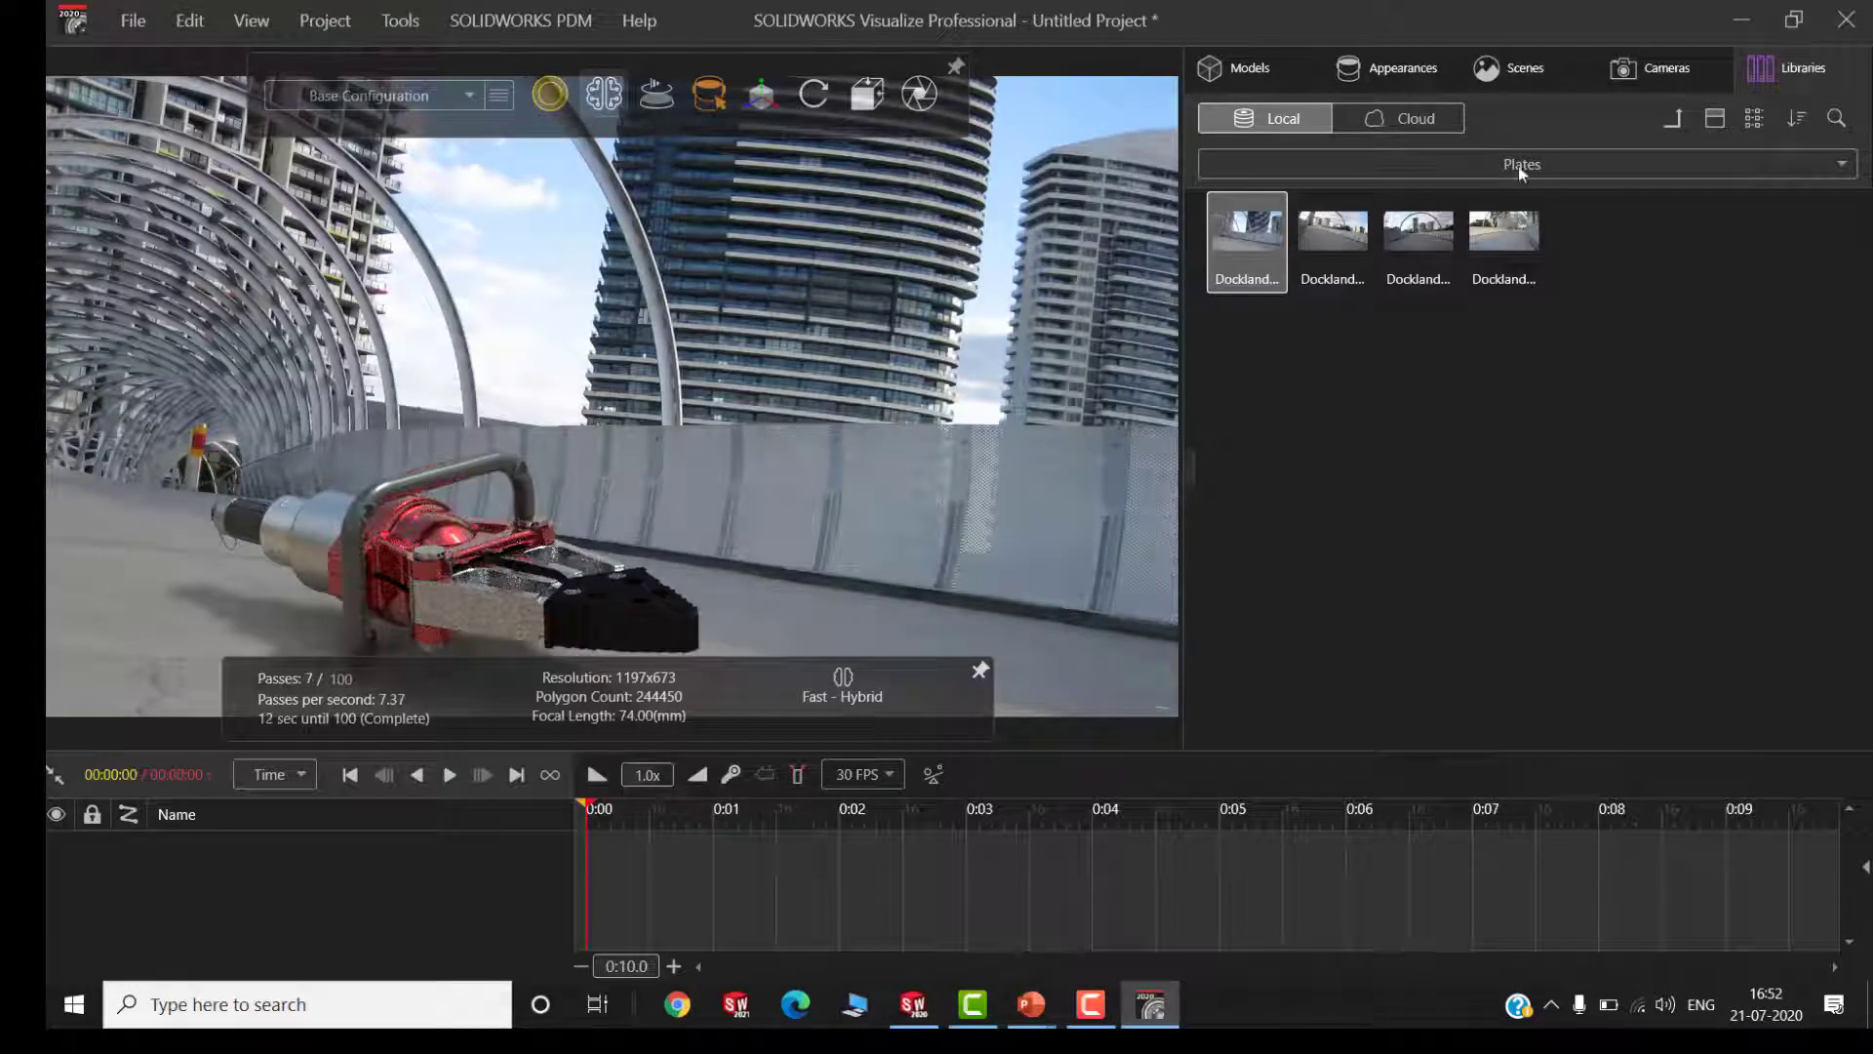
Replace the backplate with the local "SOLIDWO..." CAD plate from the Studios folder and reframe the spreader near its centre
{"action": "left_click", "coordinate": [1462, 169]}
{"action": "left_click", "coordinate": [1513, 135]}
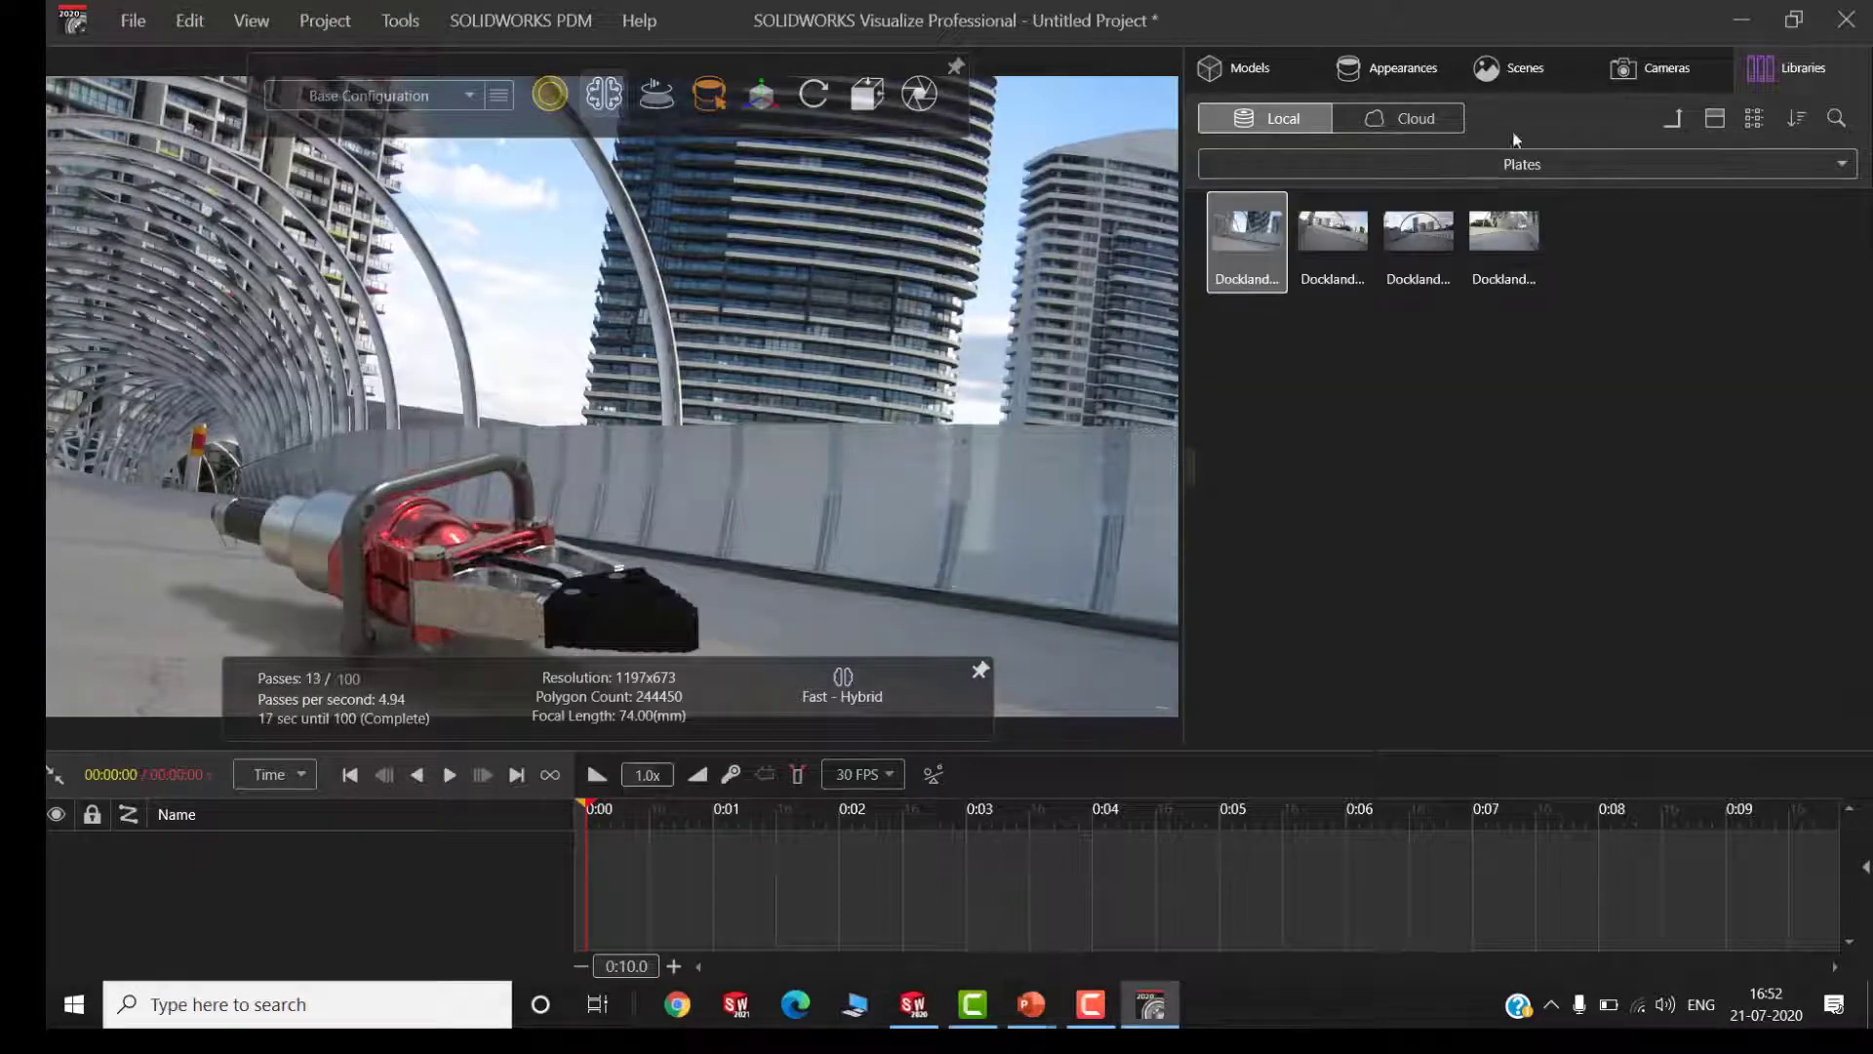
{"action": "left_click", "coordinate": [1675, 120]}
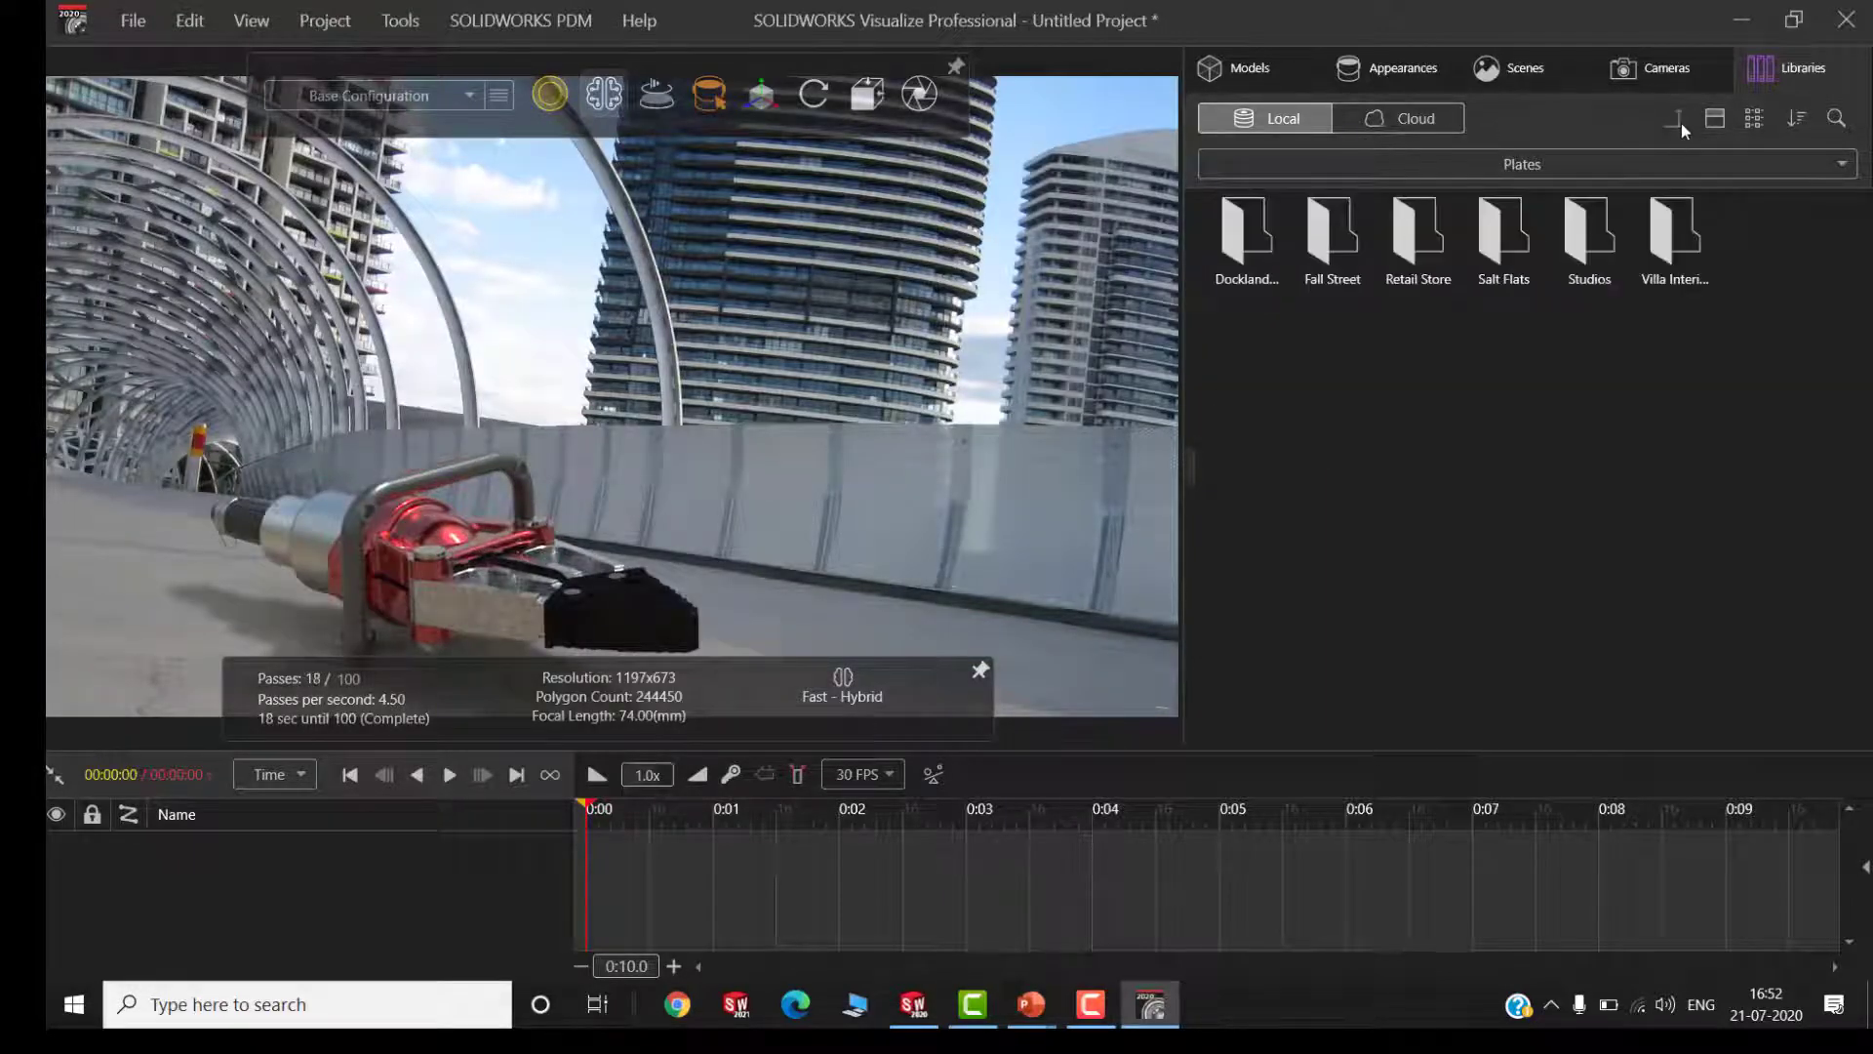
{"action": "double_click", "coordinate": [1598, 245]}
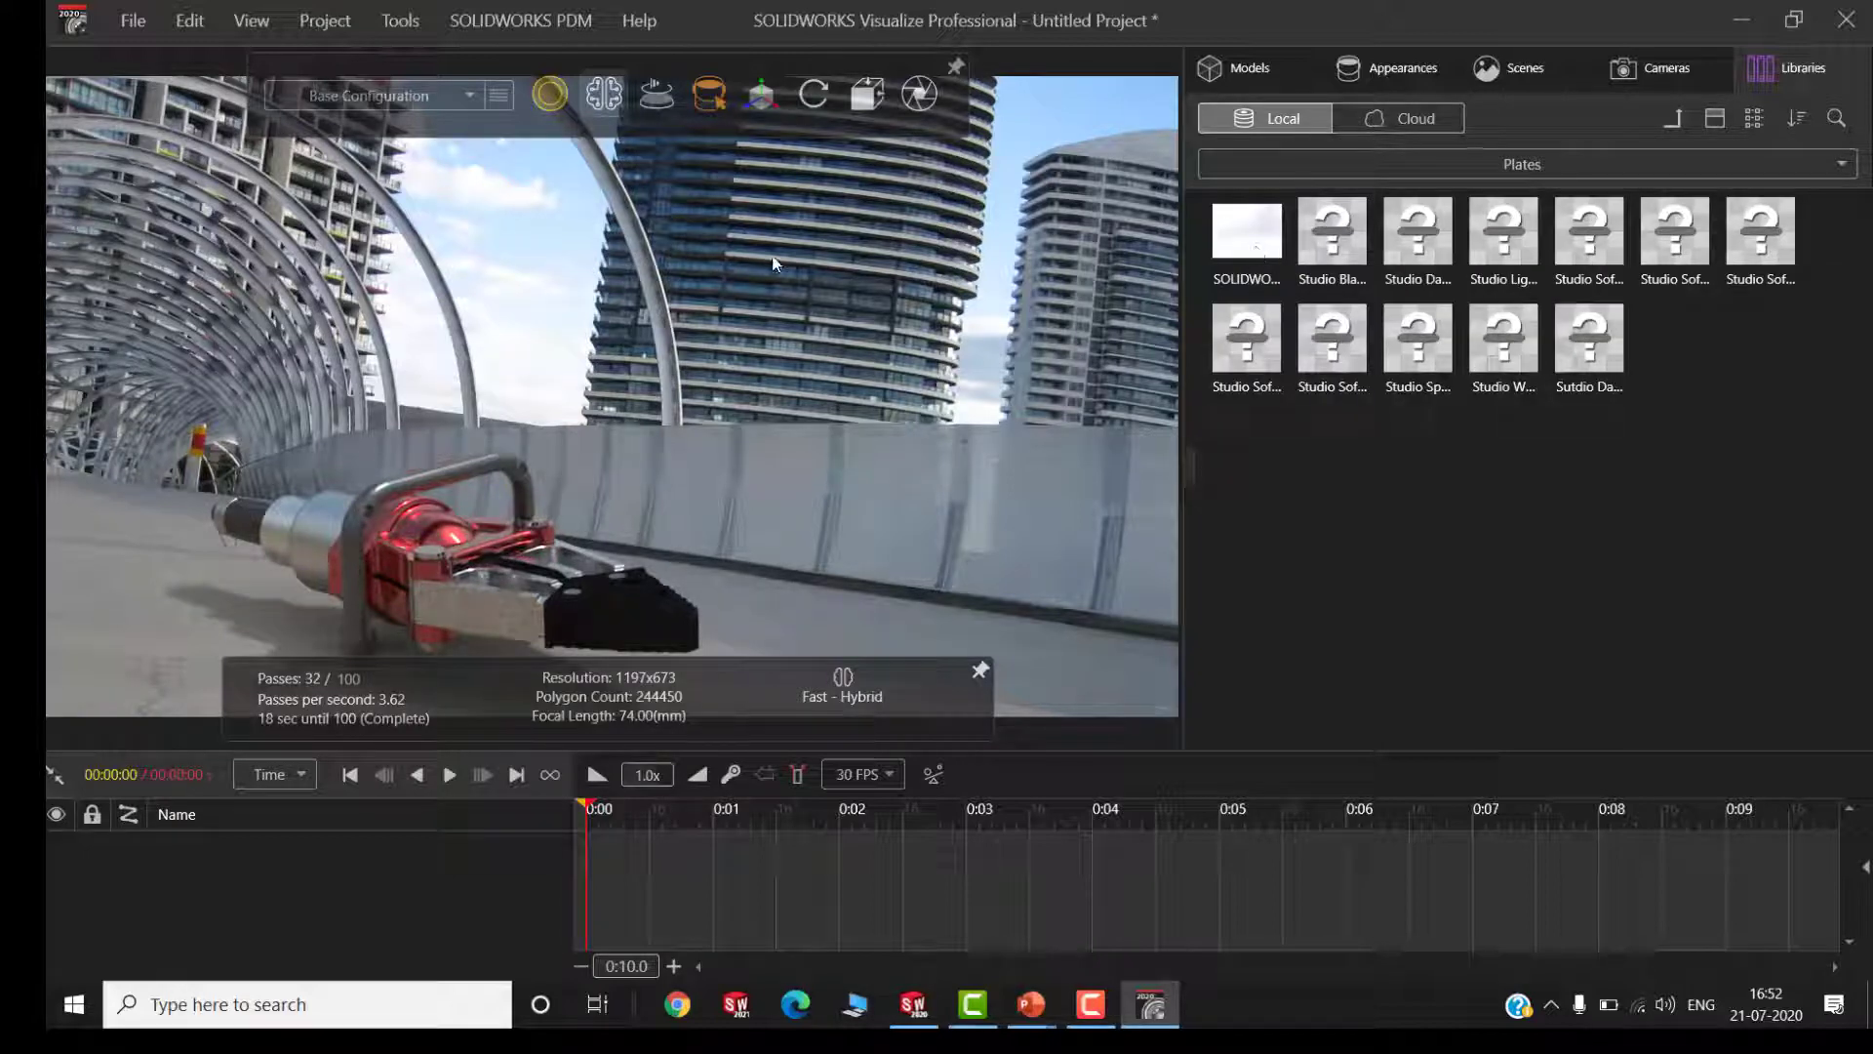
{"action": "left_click_drag", "start_coordinate": [1257, 247], "coordinate": [774, 264]}
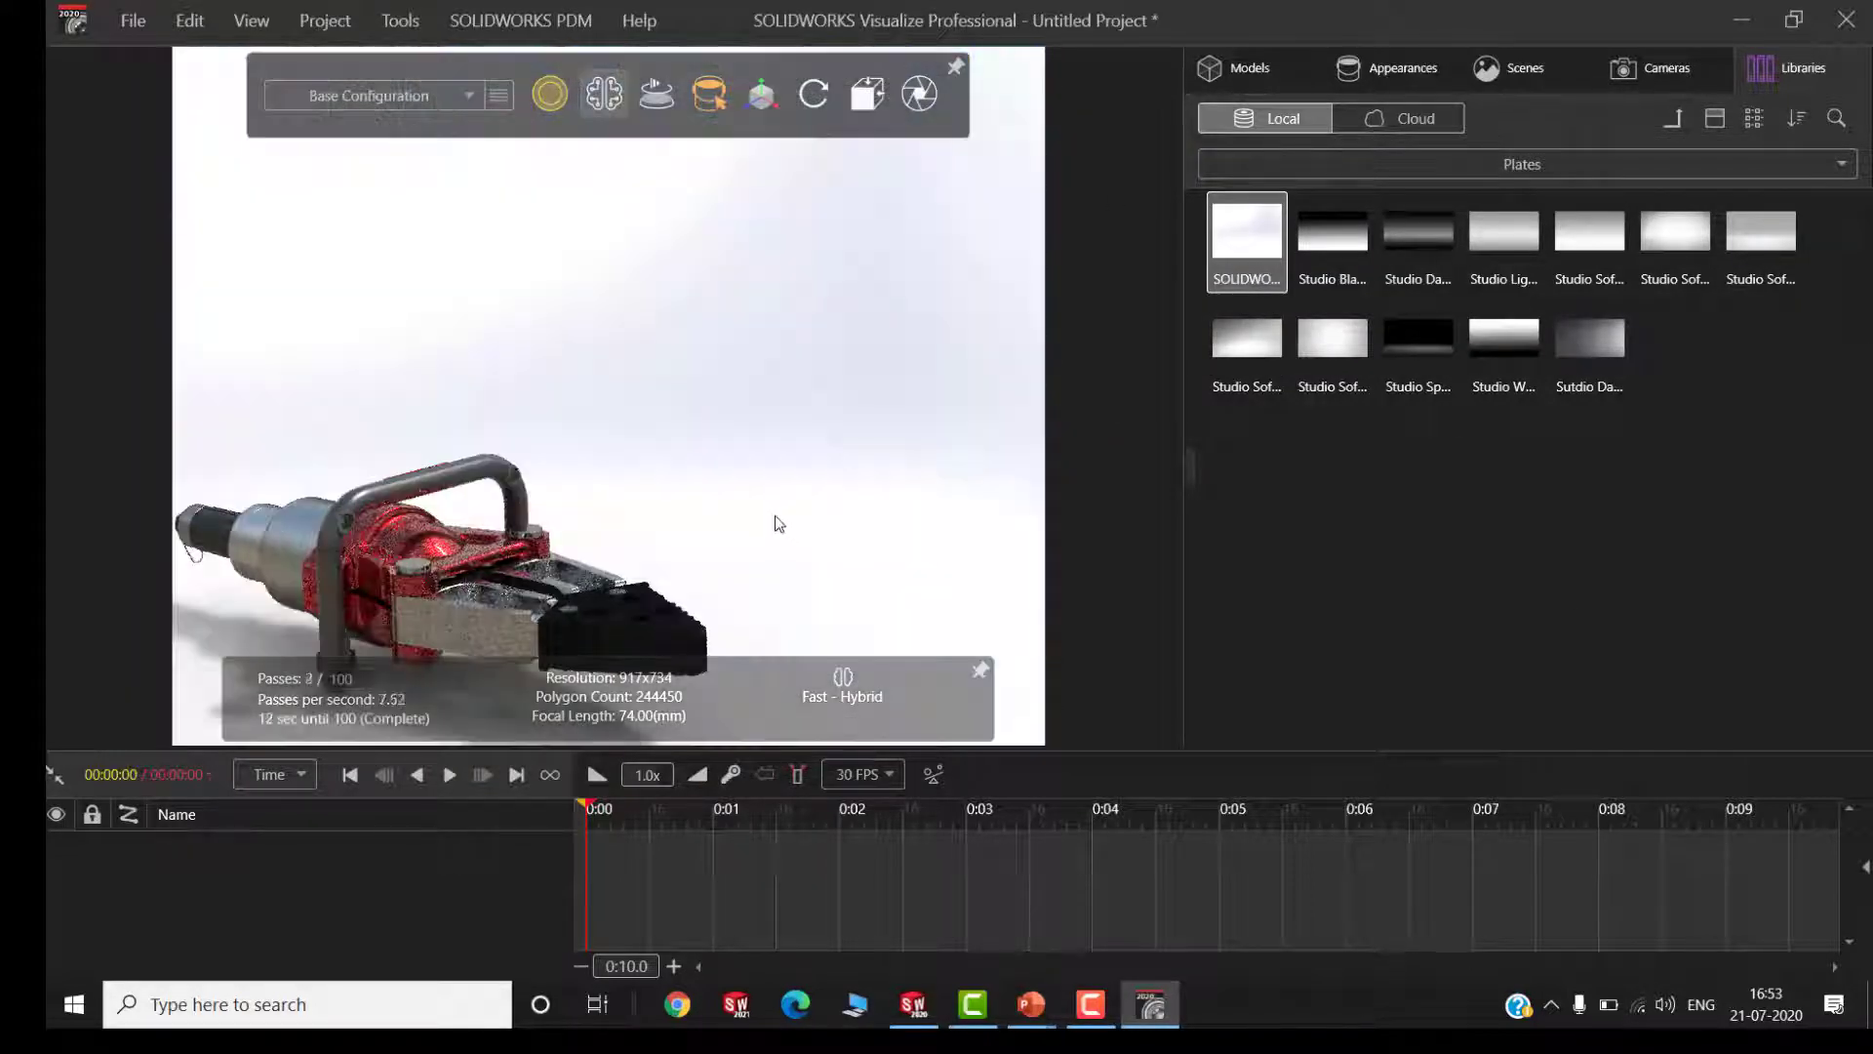
{"action": "left_click_drag", "start_coordinate": [527, 578], "coordinate": [485, 380]}
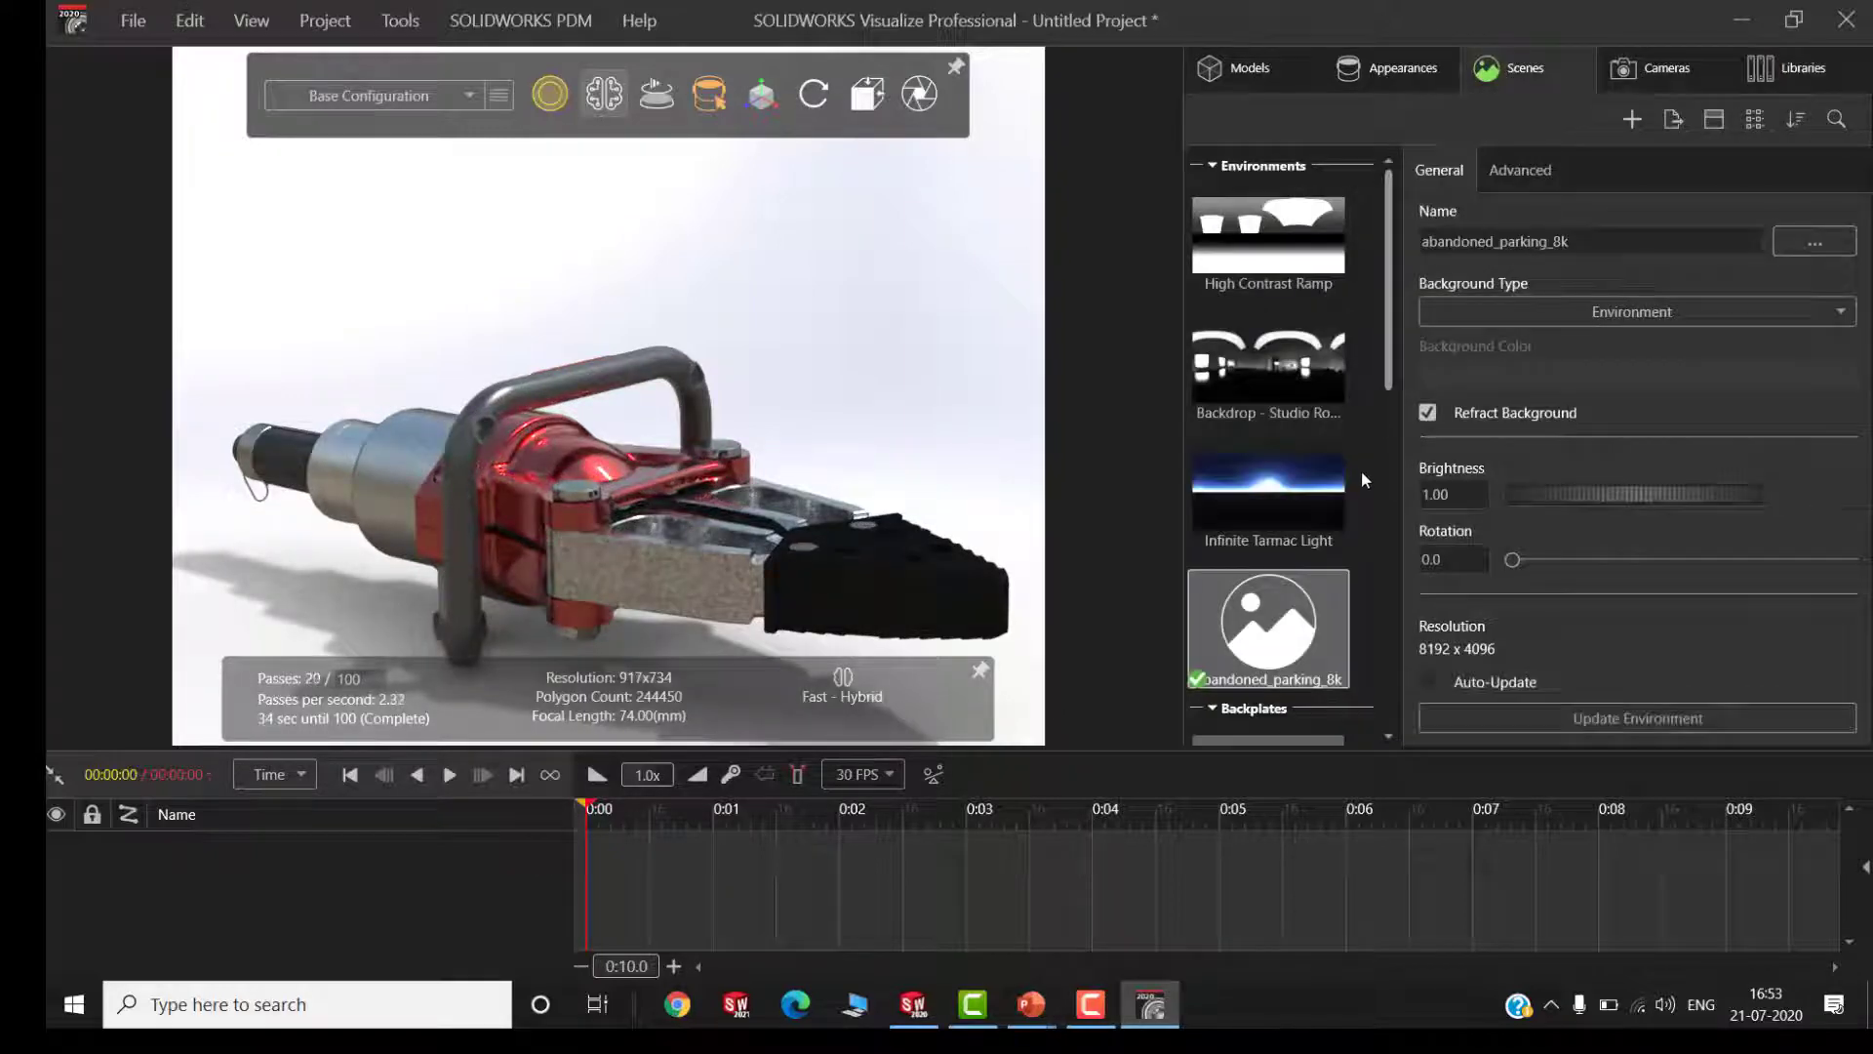
Add a new light to the scene that matches the current camera
{"action": "scroll", "coordinate": [1361, 478], "scroll_direction": "down", "scroll_amount": 6}
{"action": "scroll", "coordinate": [1312, 674], "scroll_direction": "down", "scroll_amount": 1}
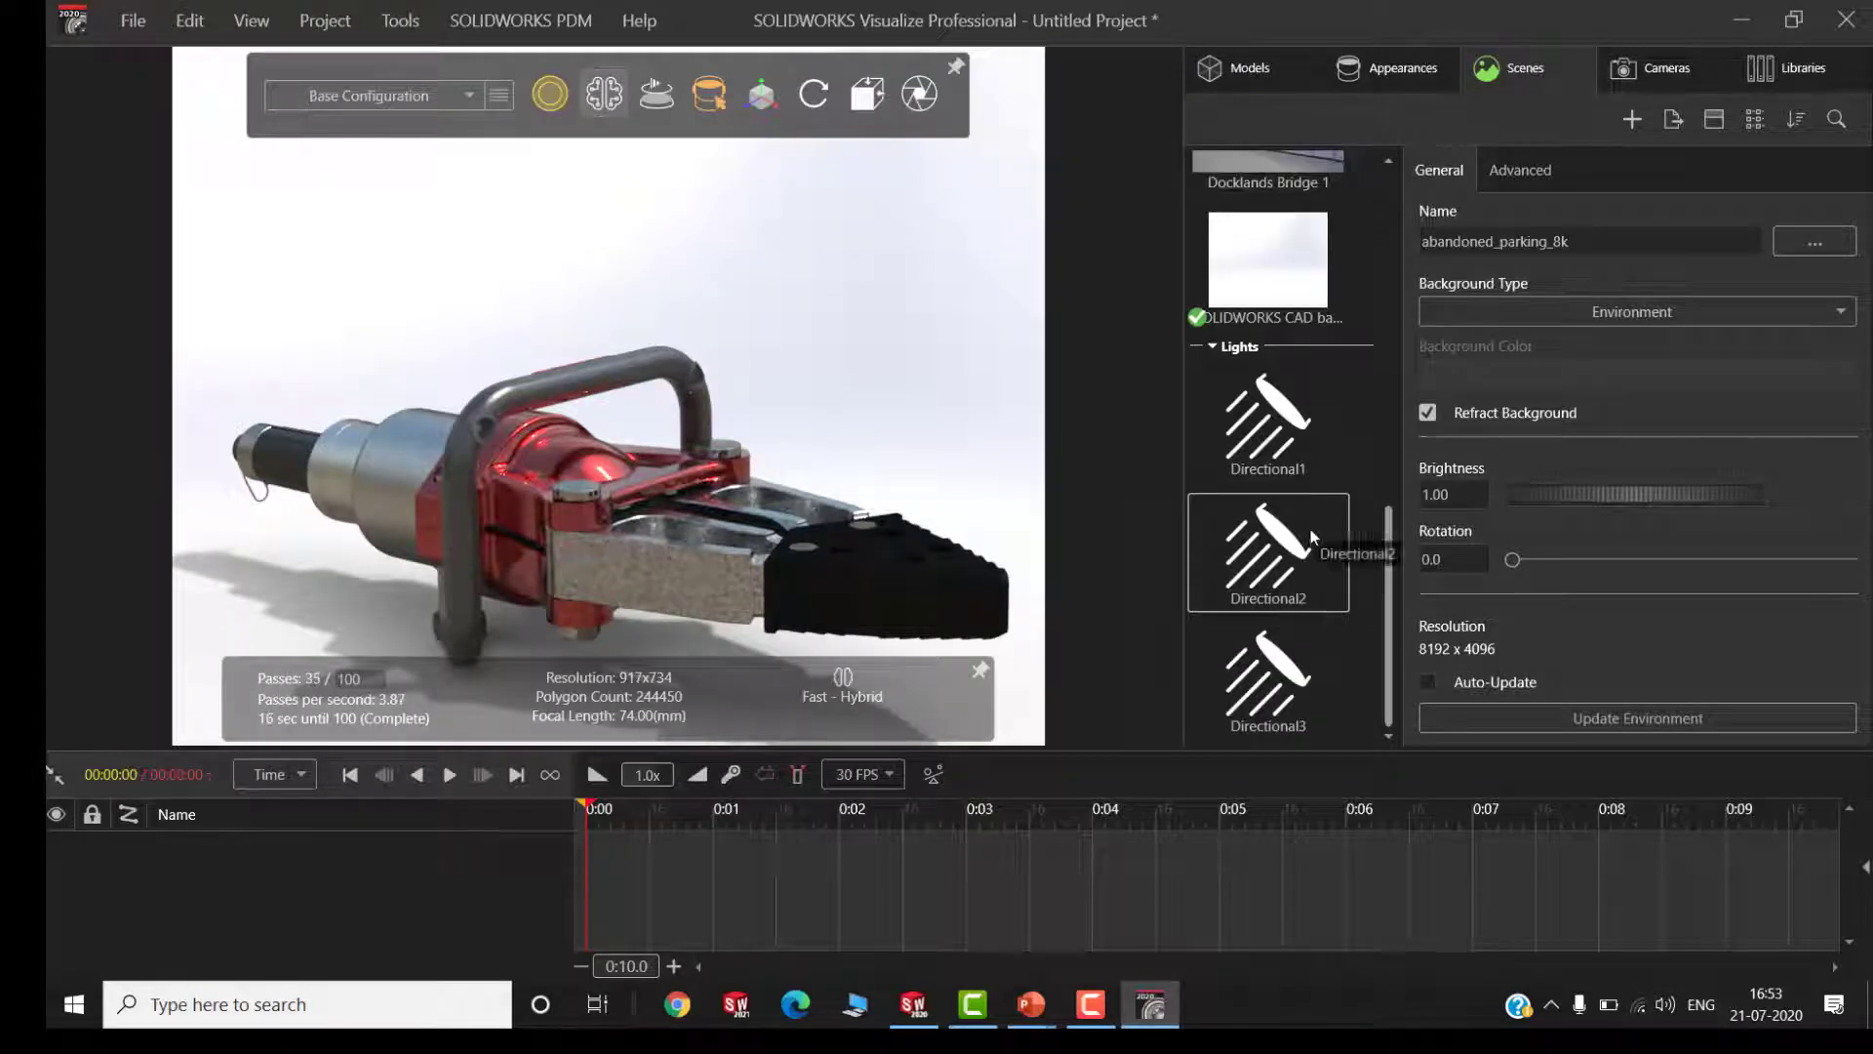
{"action": "right_click", "coordinate": [1360, 501]}
{"action": "mouse_move", "coordinate": [1451, 631]}
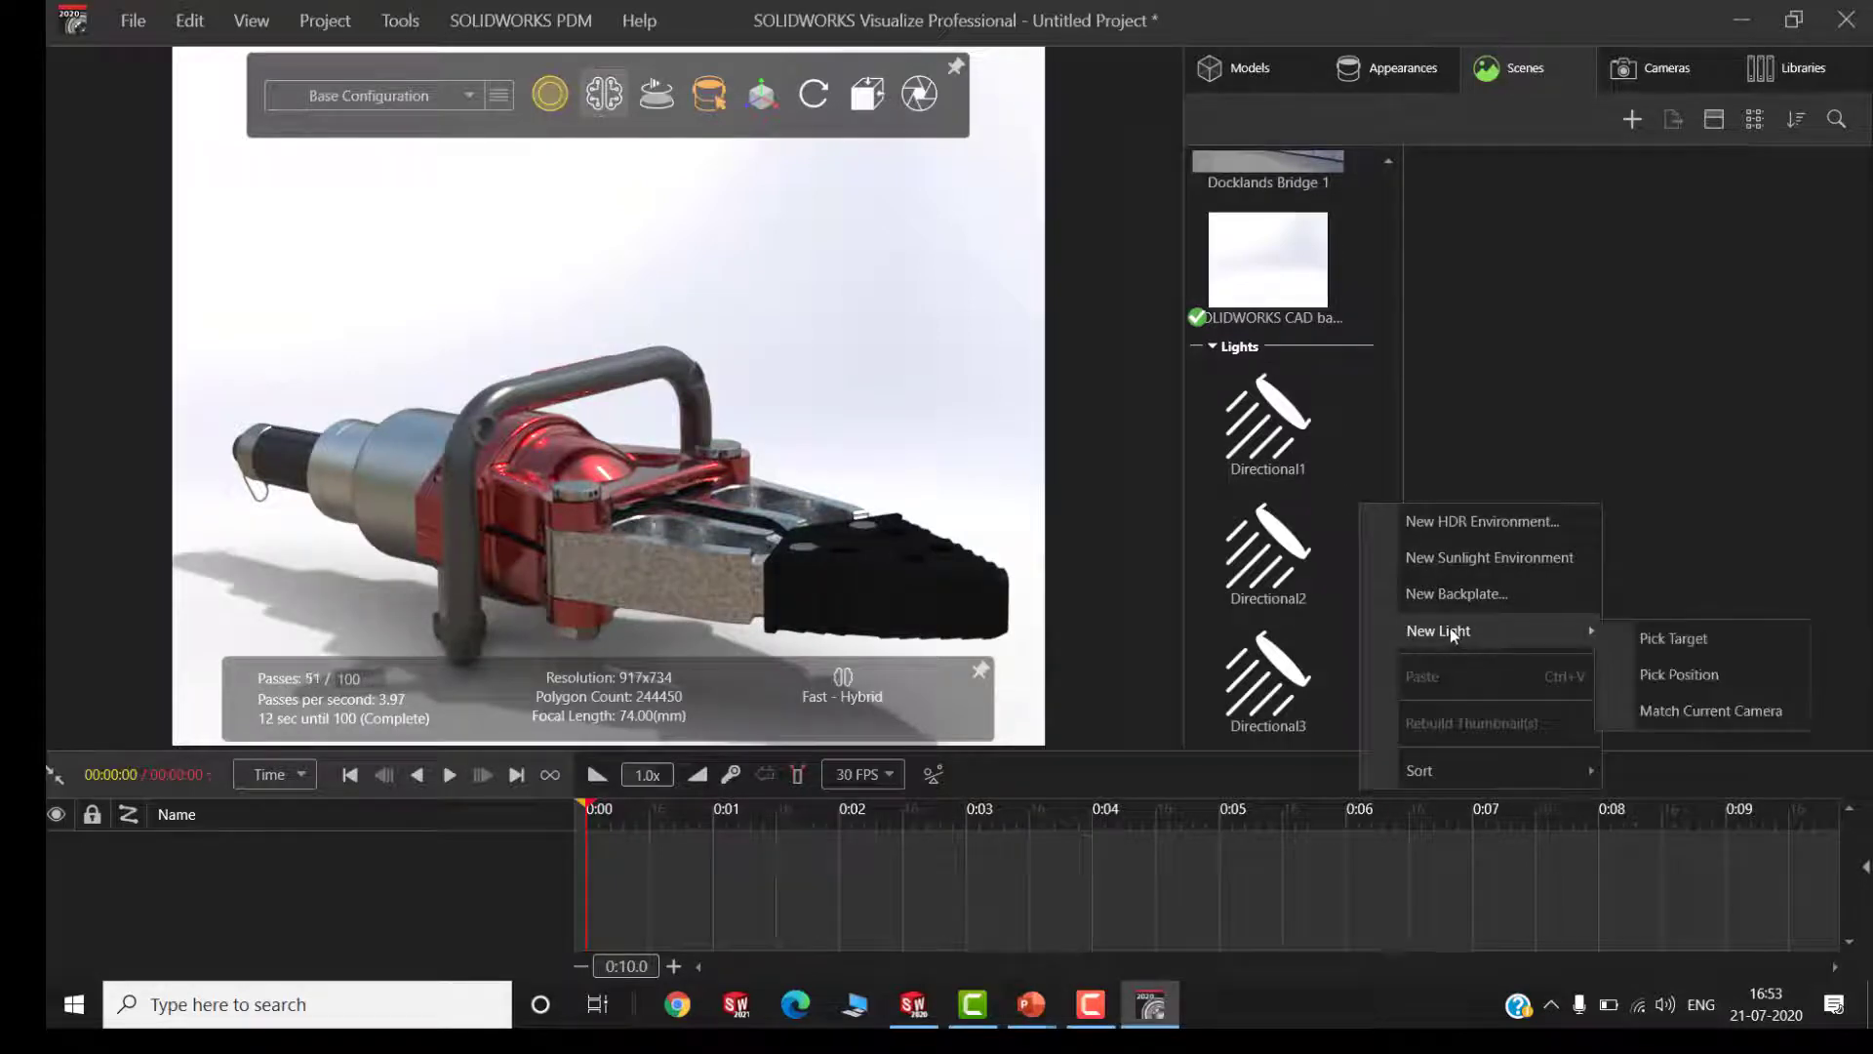
{"action": "left_click", "coordinate": [1689, 712]}
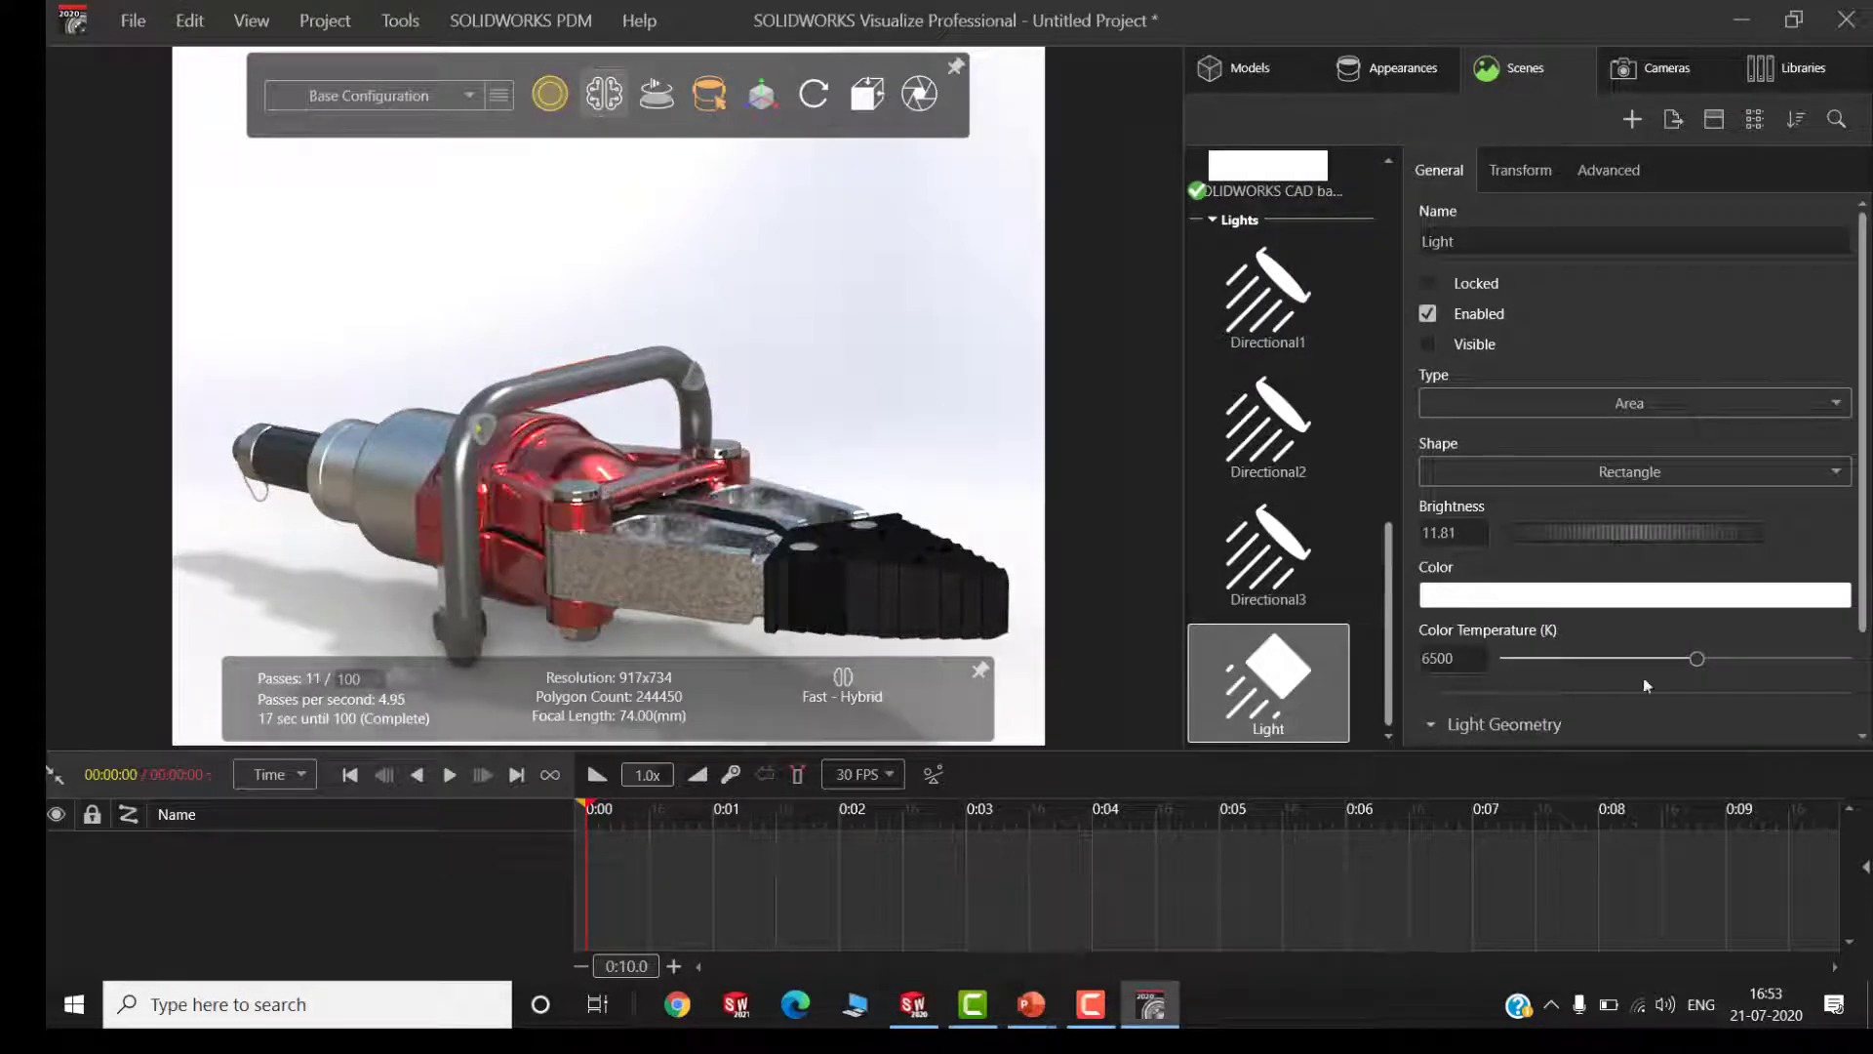
Examine the new light's transform settings and the available light types
{"action": "left_click", "coordinate": [1536, 180]}
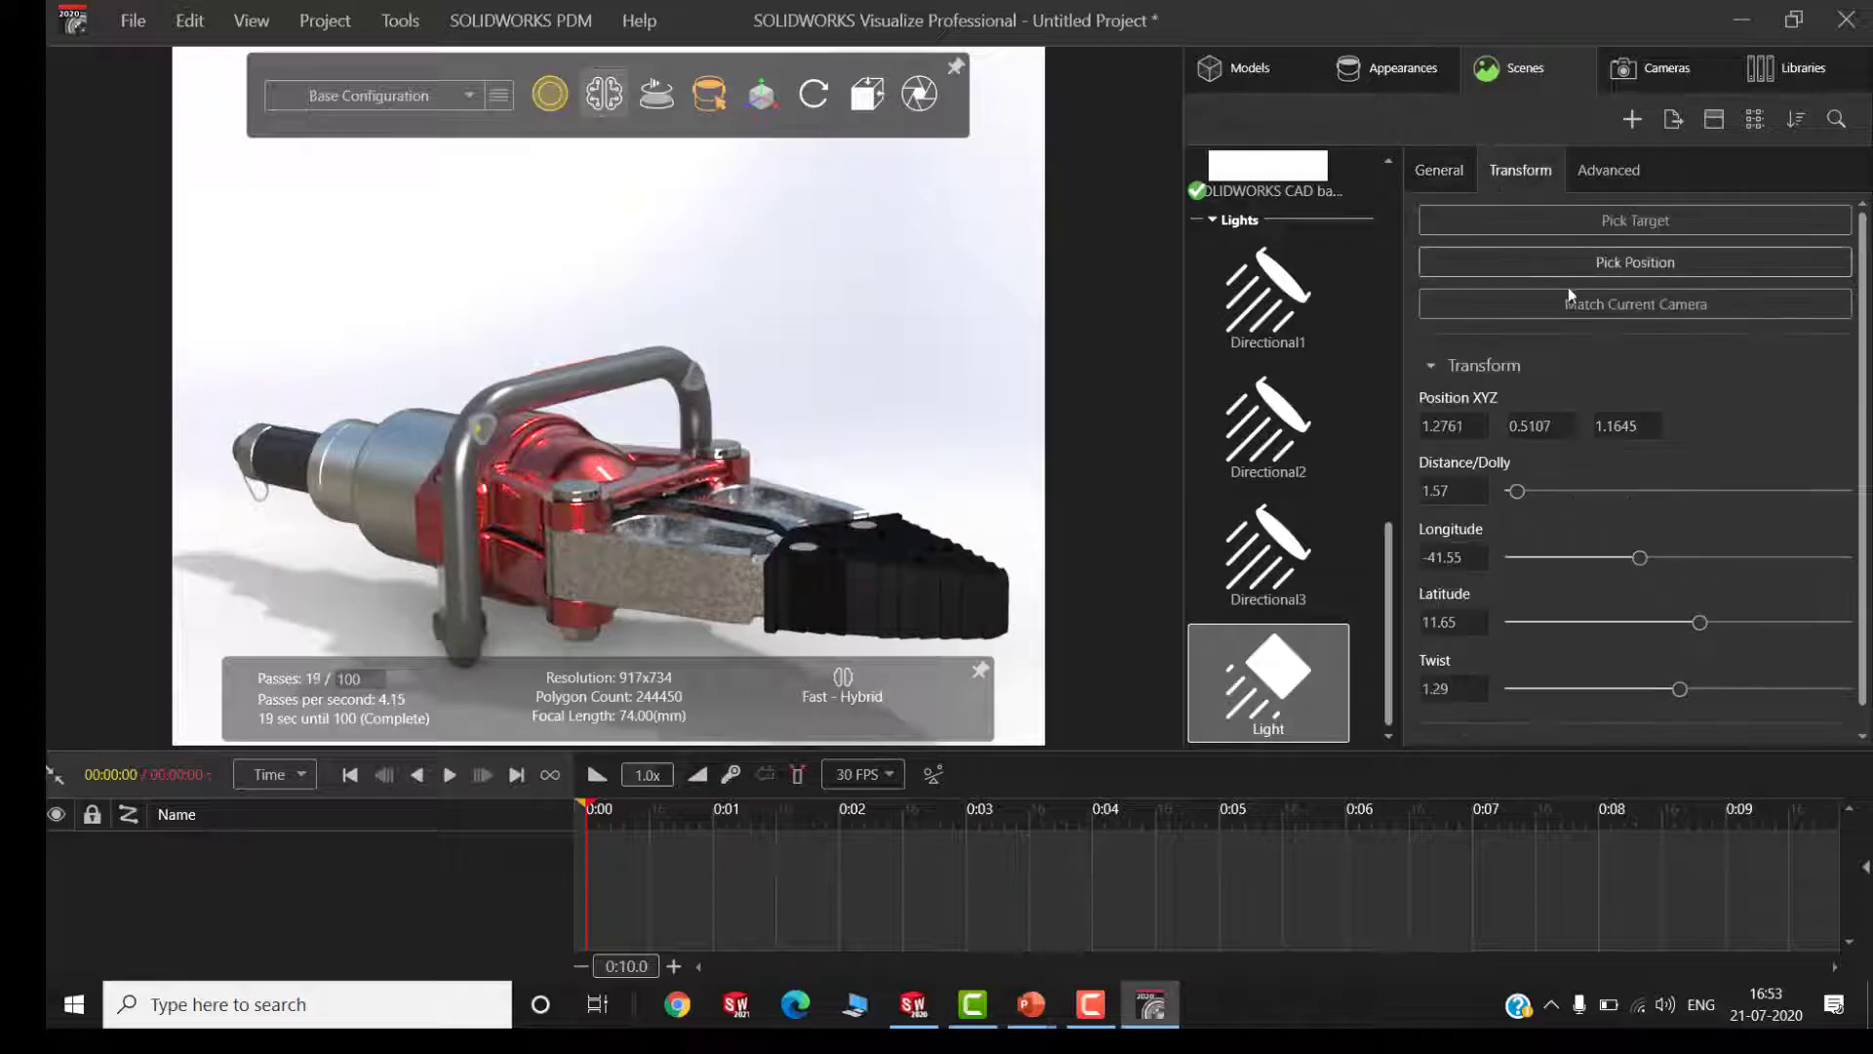
{"action": "left_click", "coordinate": [1441, 170]}
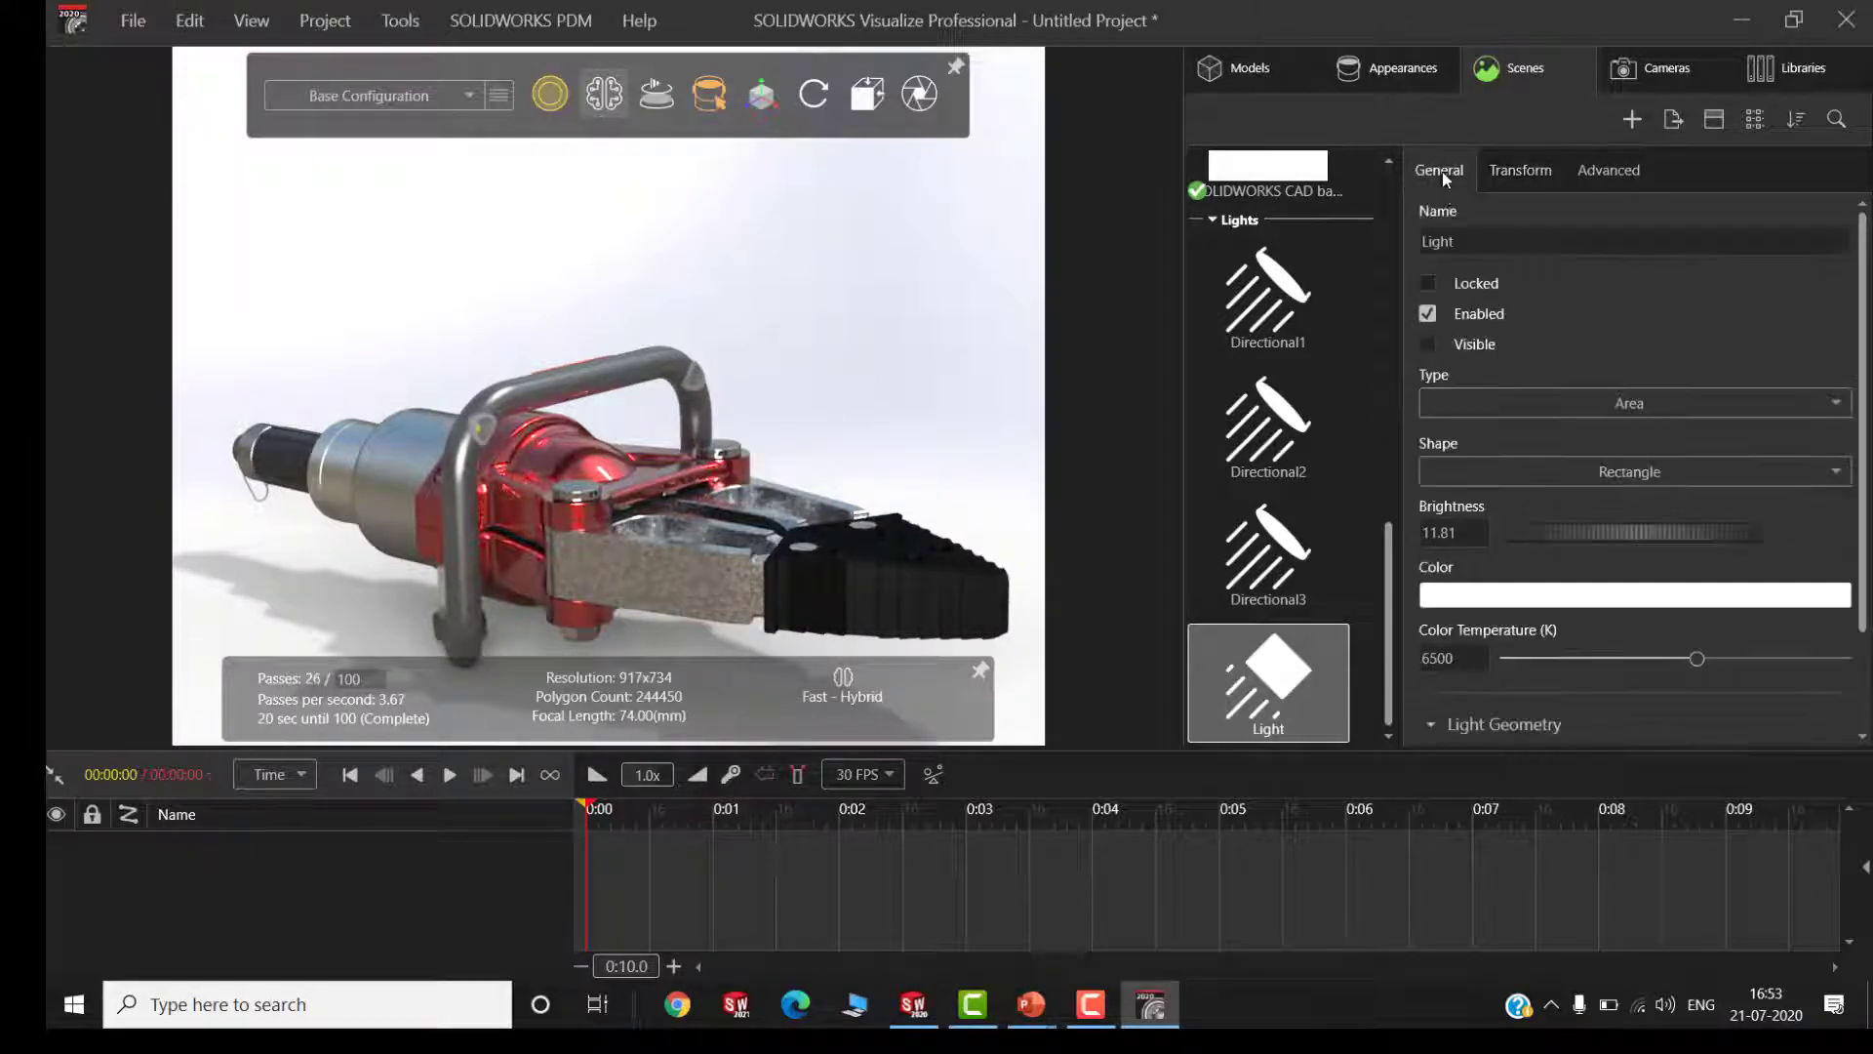
{"action": "left_click", "coordinate": [1651, 404]}
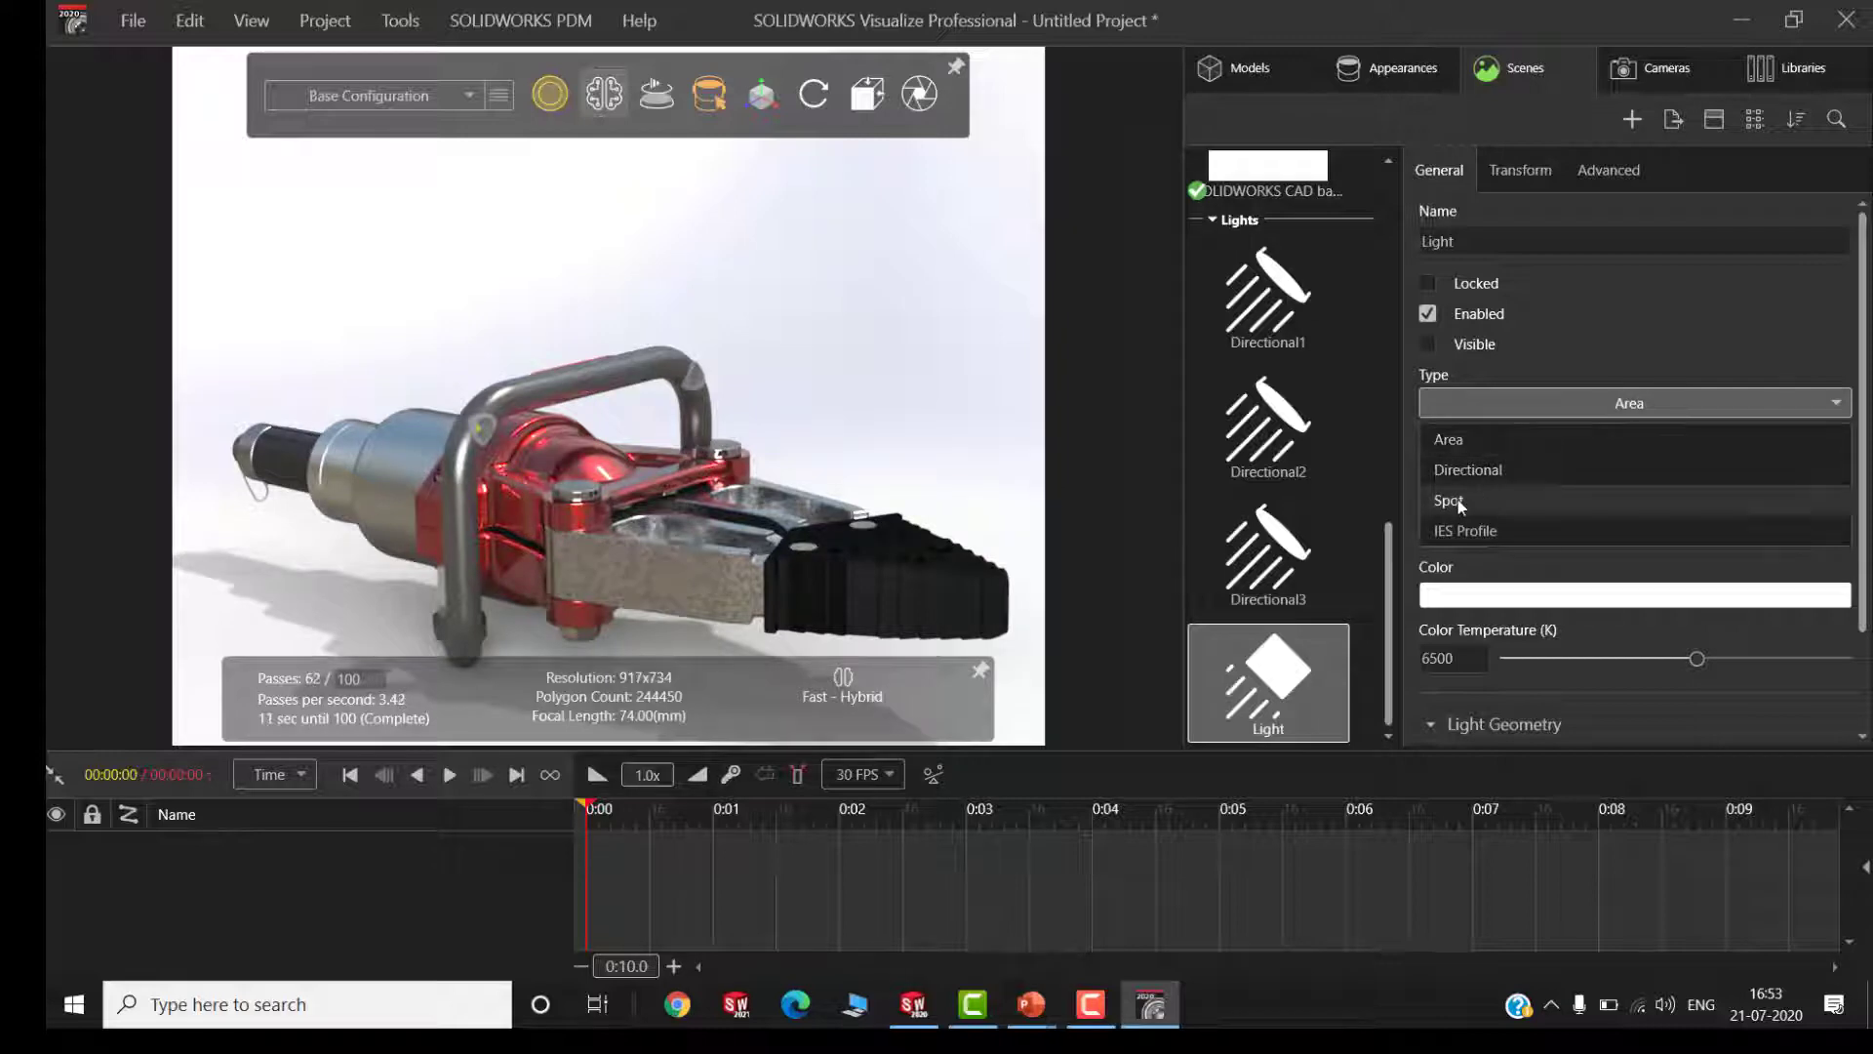
{"action": "left_click", "coordinate": [1605, 405]}
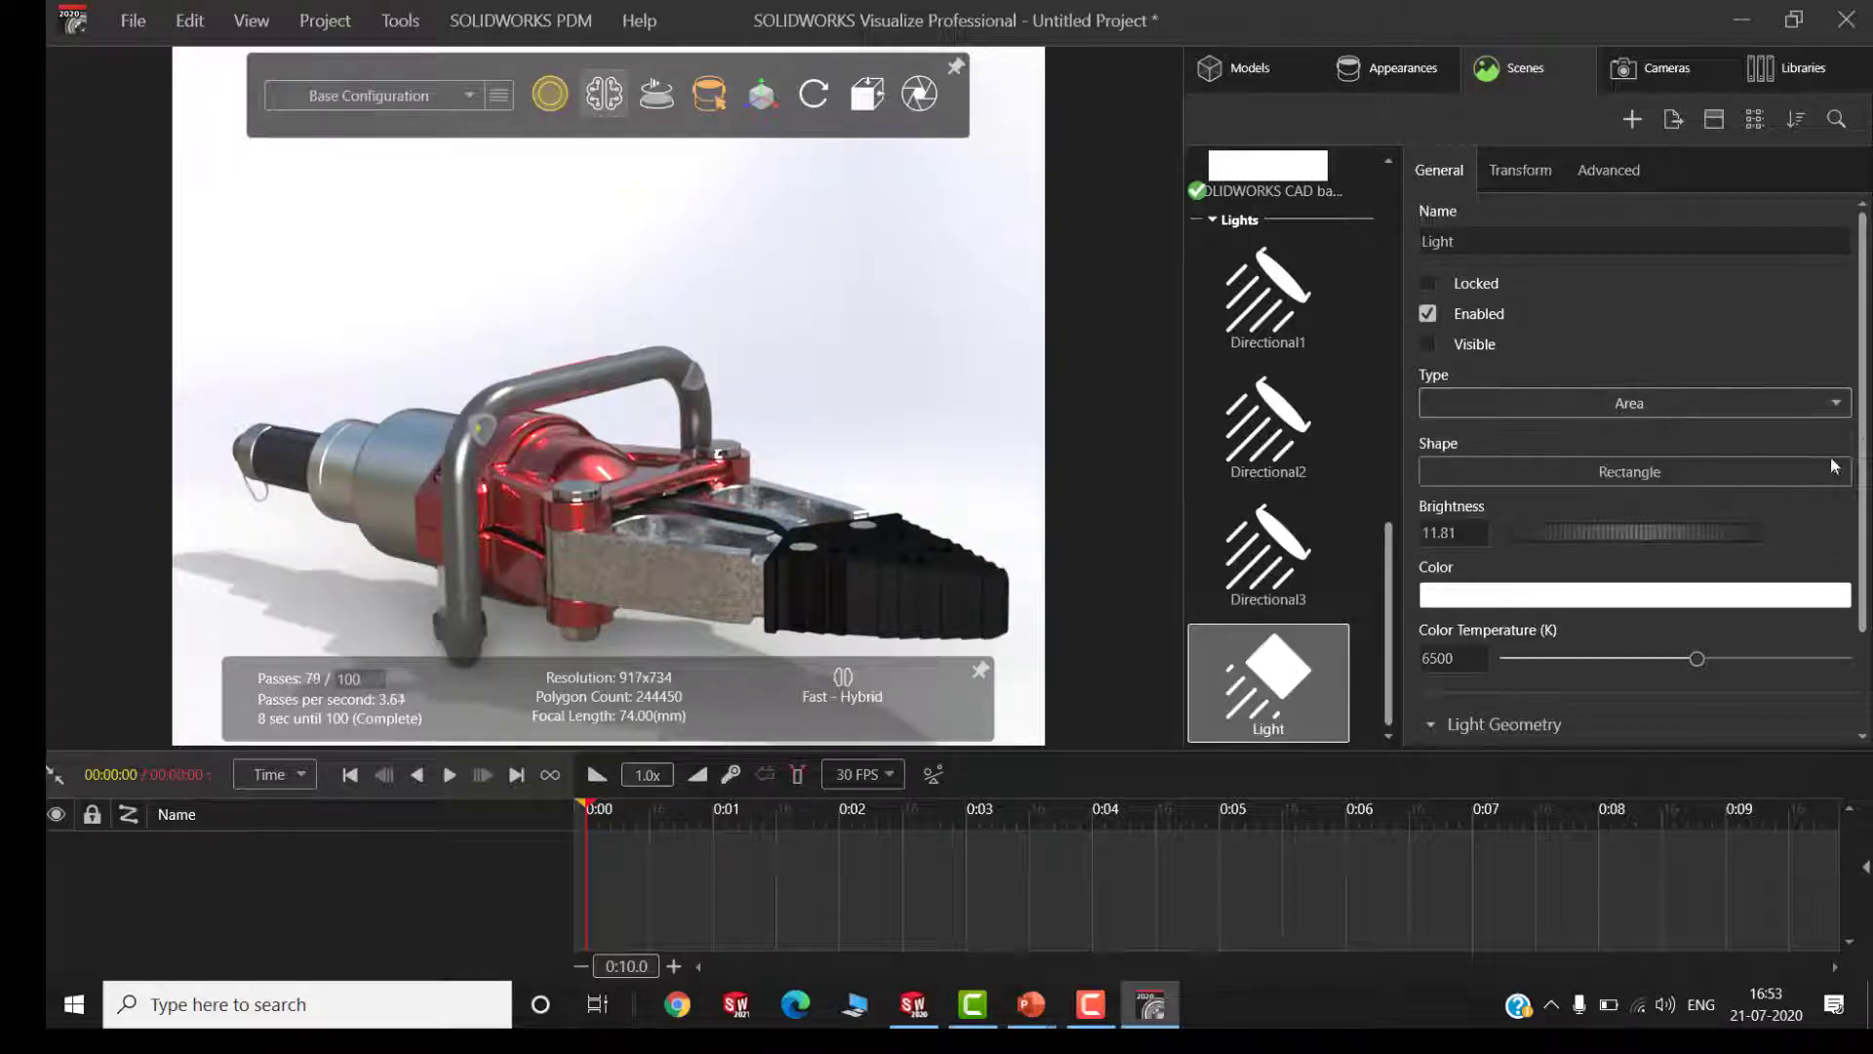
Set the light's color to red with hue 0, saturation 58 and value 79, and inspect its effect on the yoke
{"action": "left_click", "coordinate": [1634, 595]}
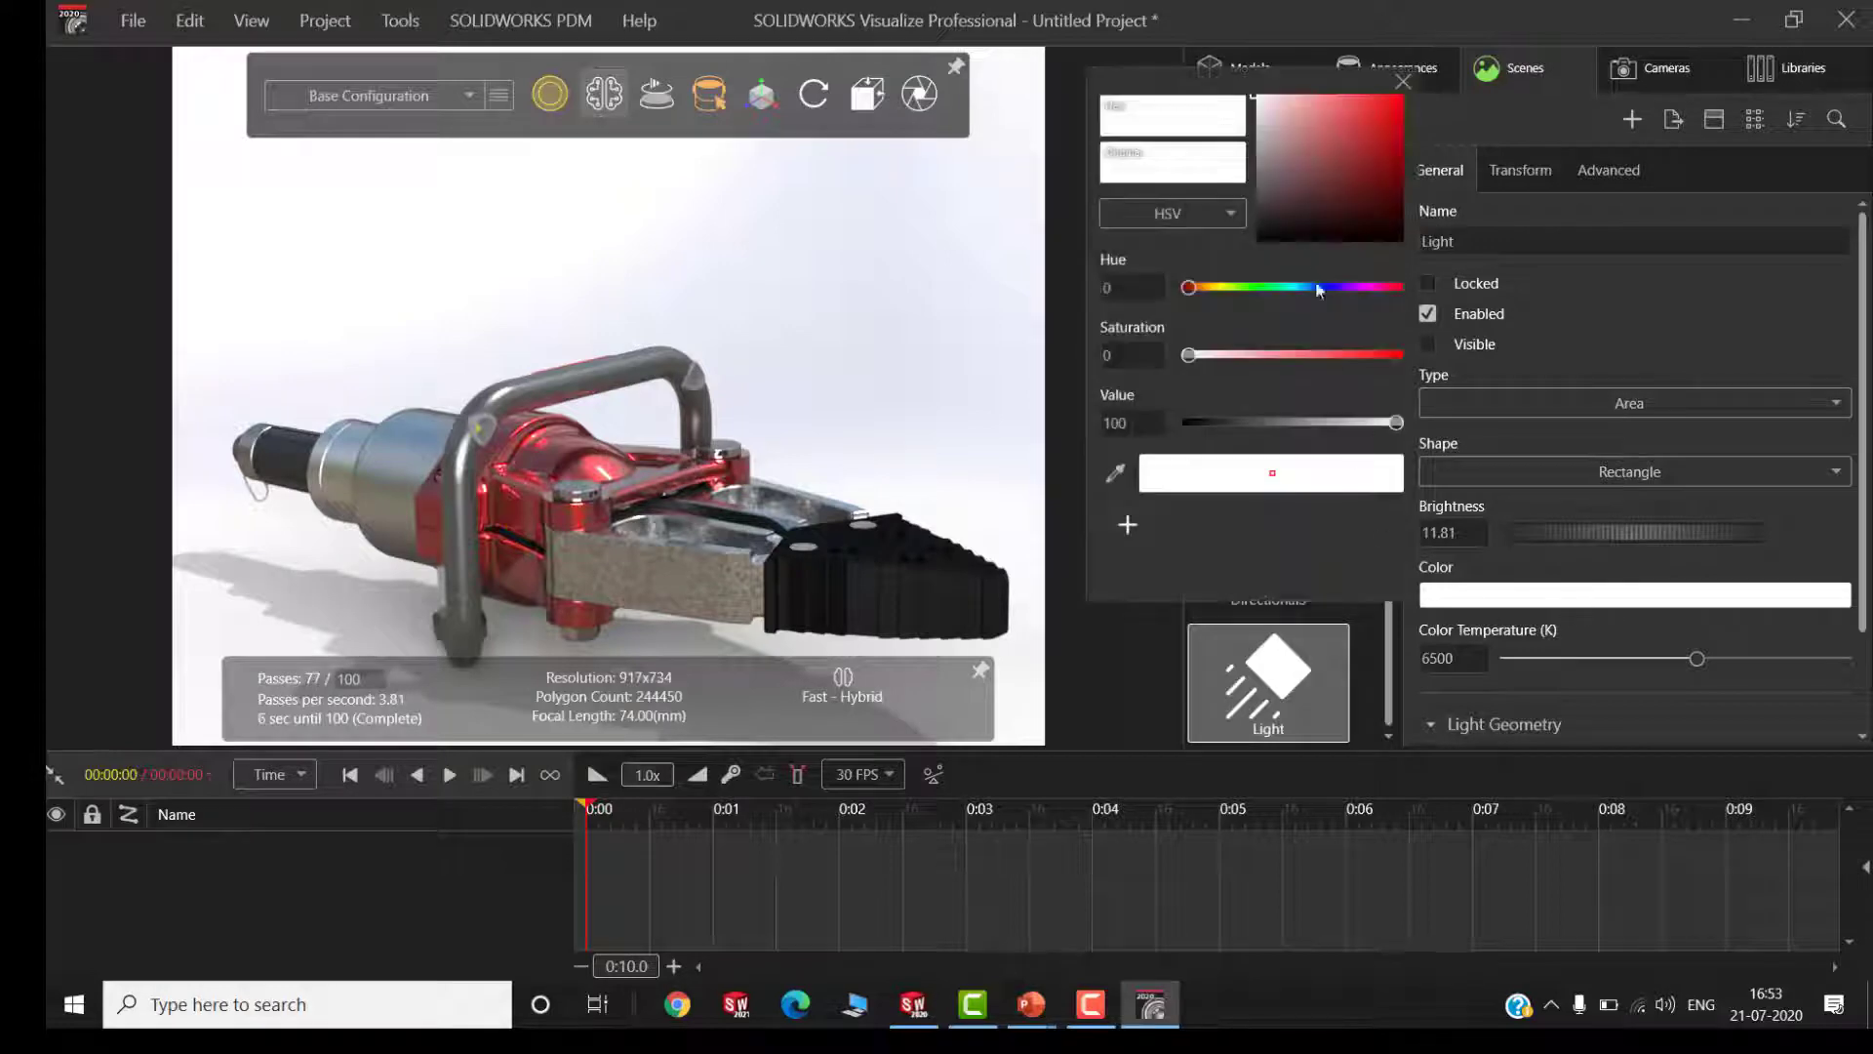
{"action": "left_click", "coordinate": [1308, 220]}
{"action": "left_click_drag", "start_coordinate": [1329, 224], "coordinate": [1340, 124]}
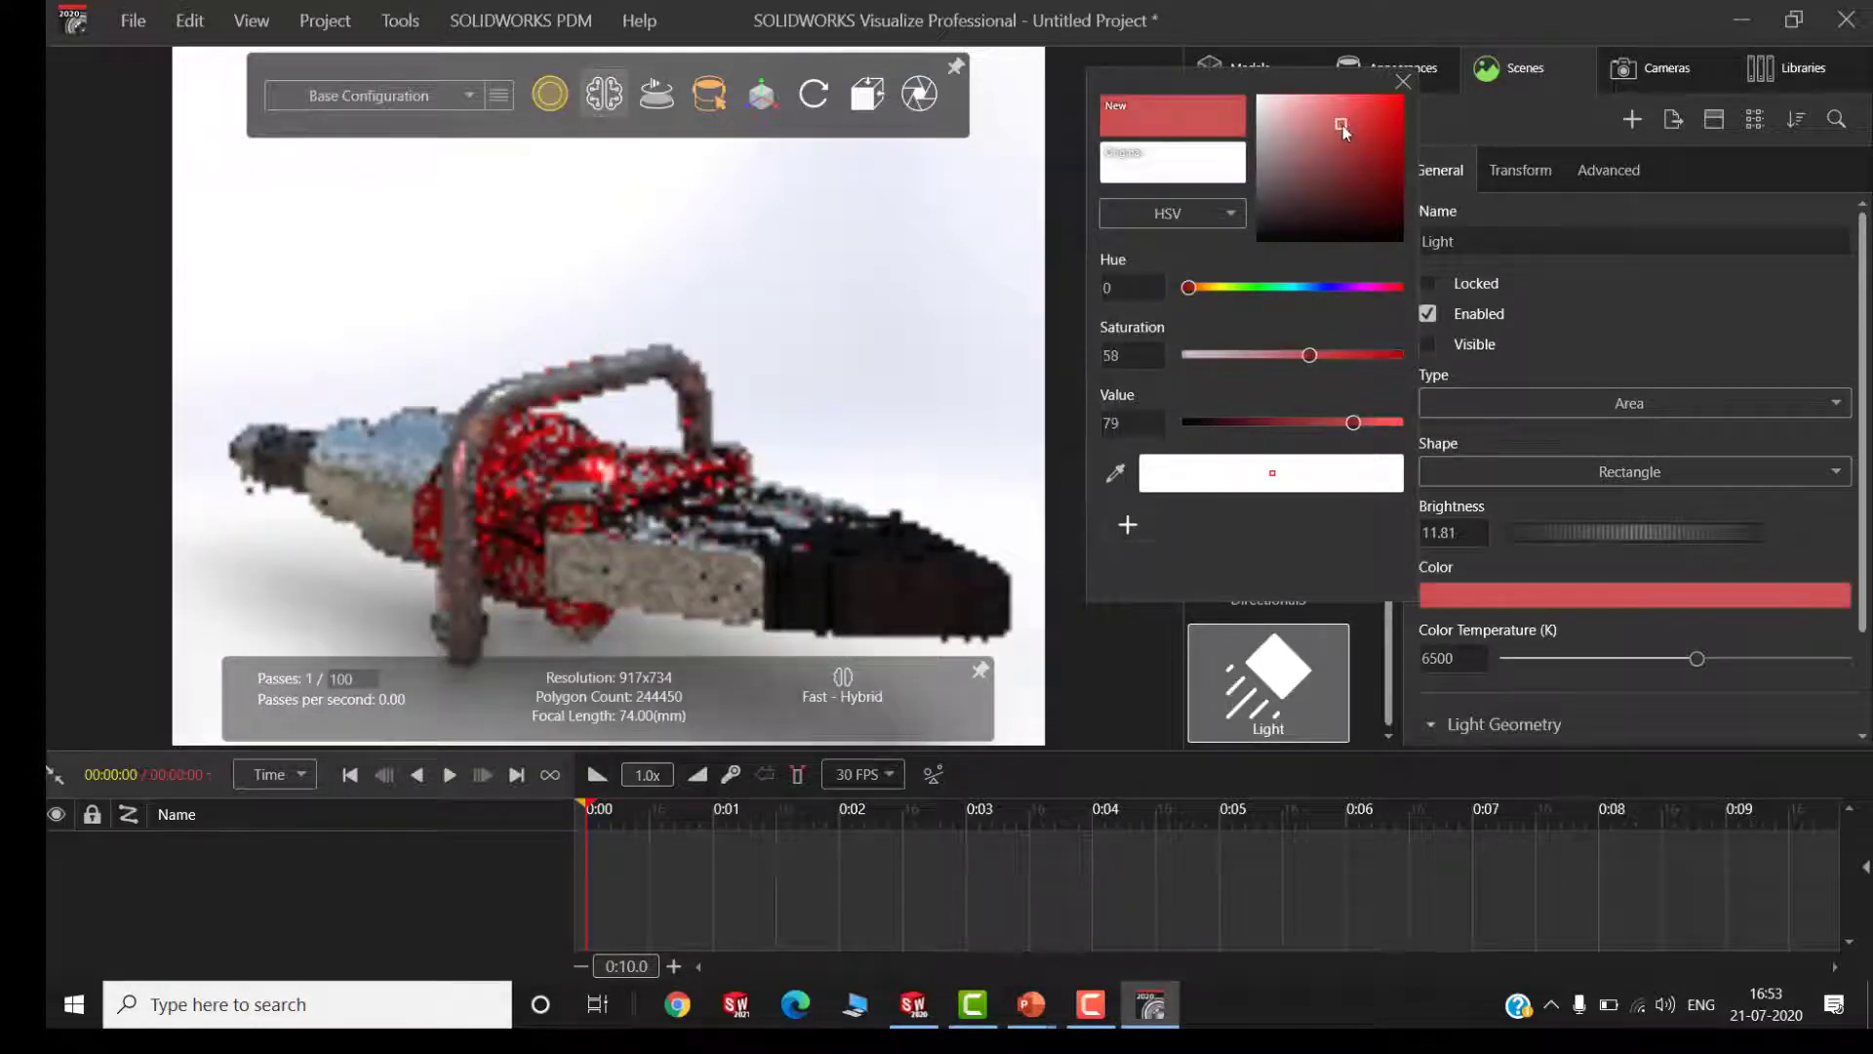
{"action": "scroll", "coordinate": [466, 489], "scroll_direction": "down", "scroll_amount": 3}
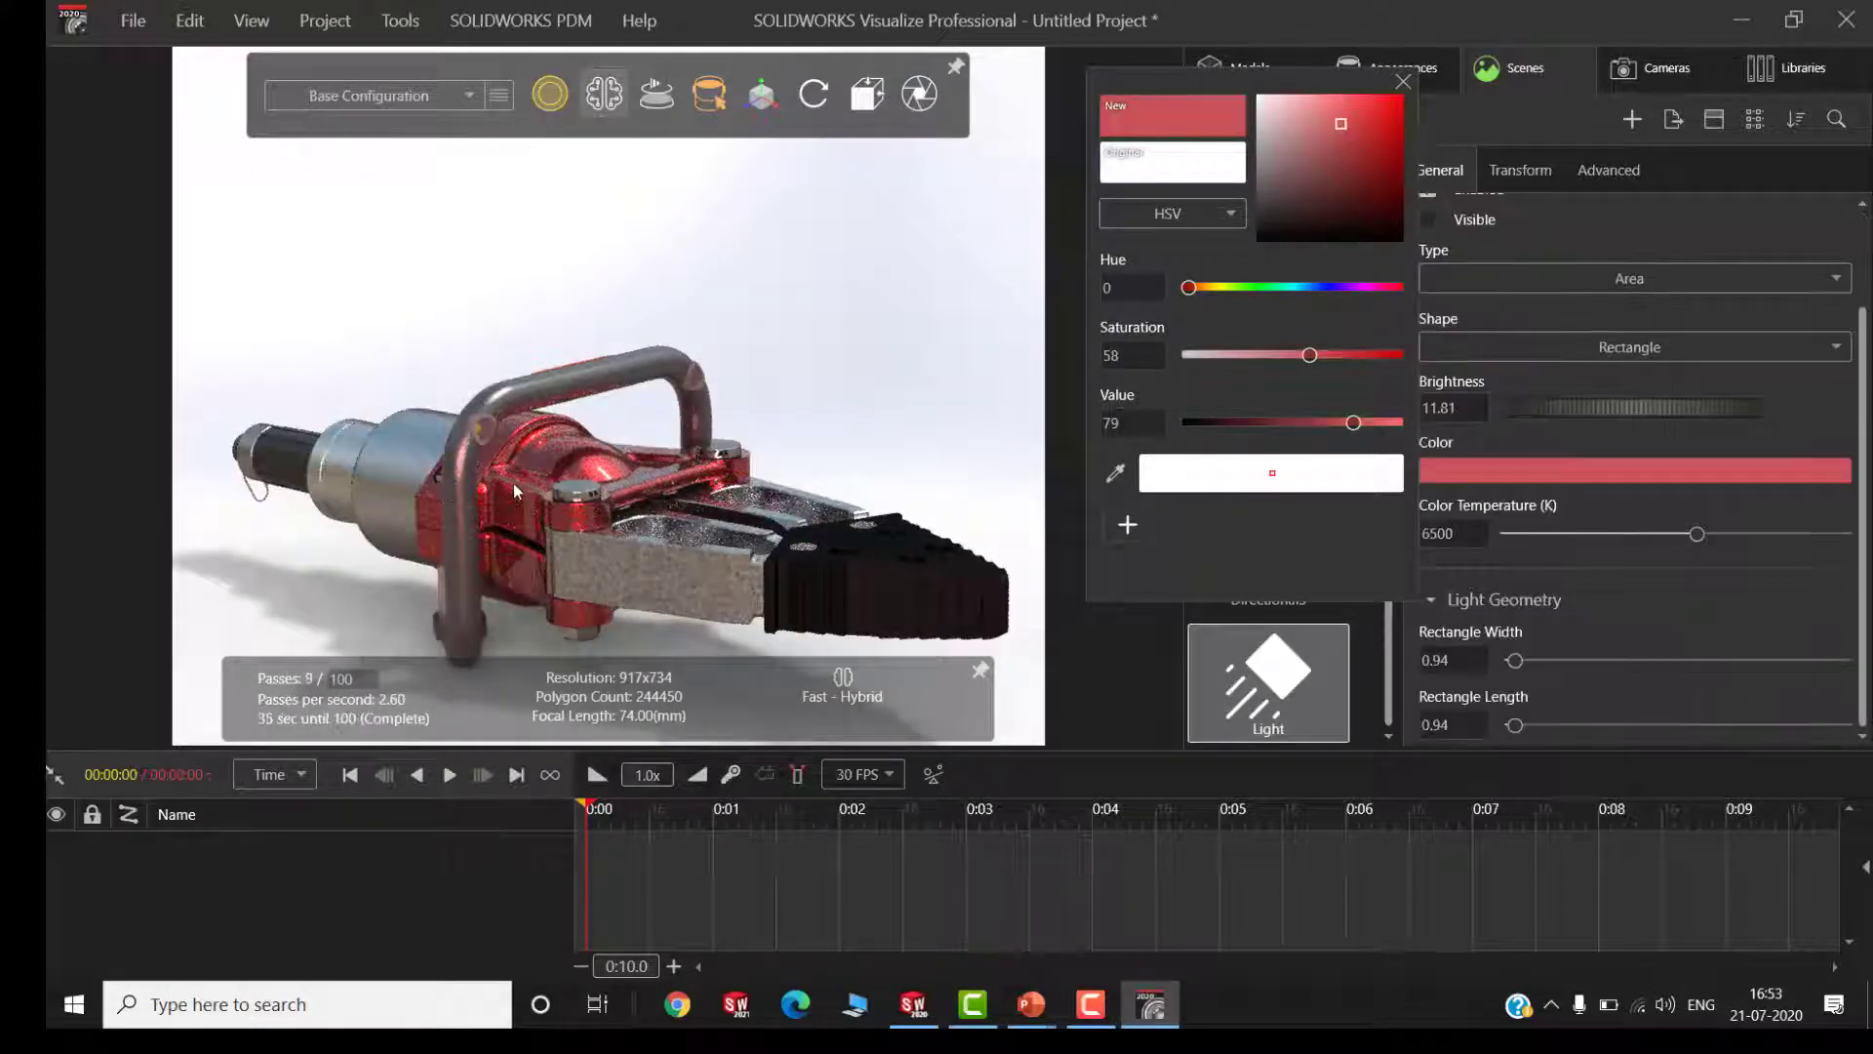
{"action": "left_click", "coordinate": [559, 452]}
{"action": "scroll", "coordinate": [488, 486], "scroll_direction": "up", "scroll_amount": 5}
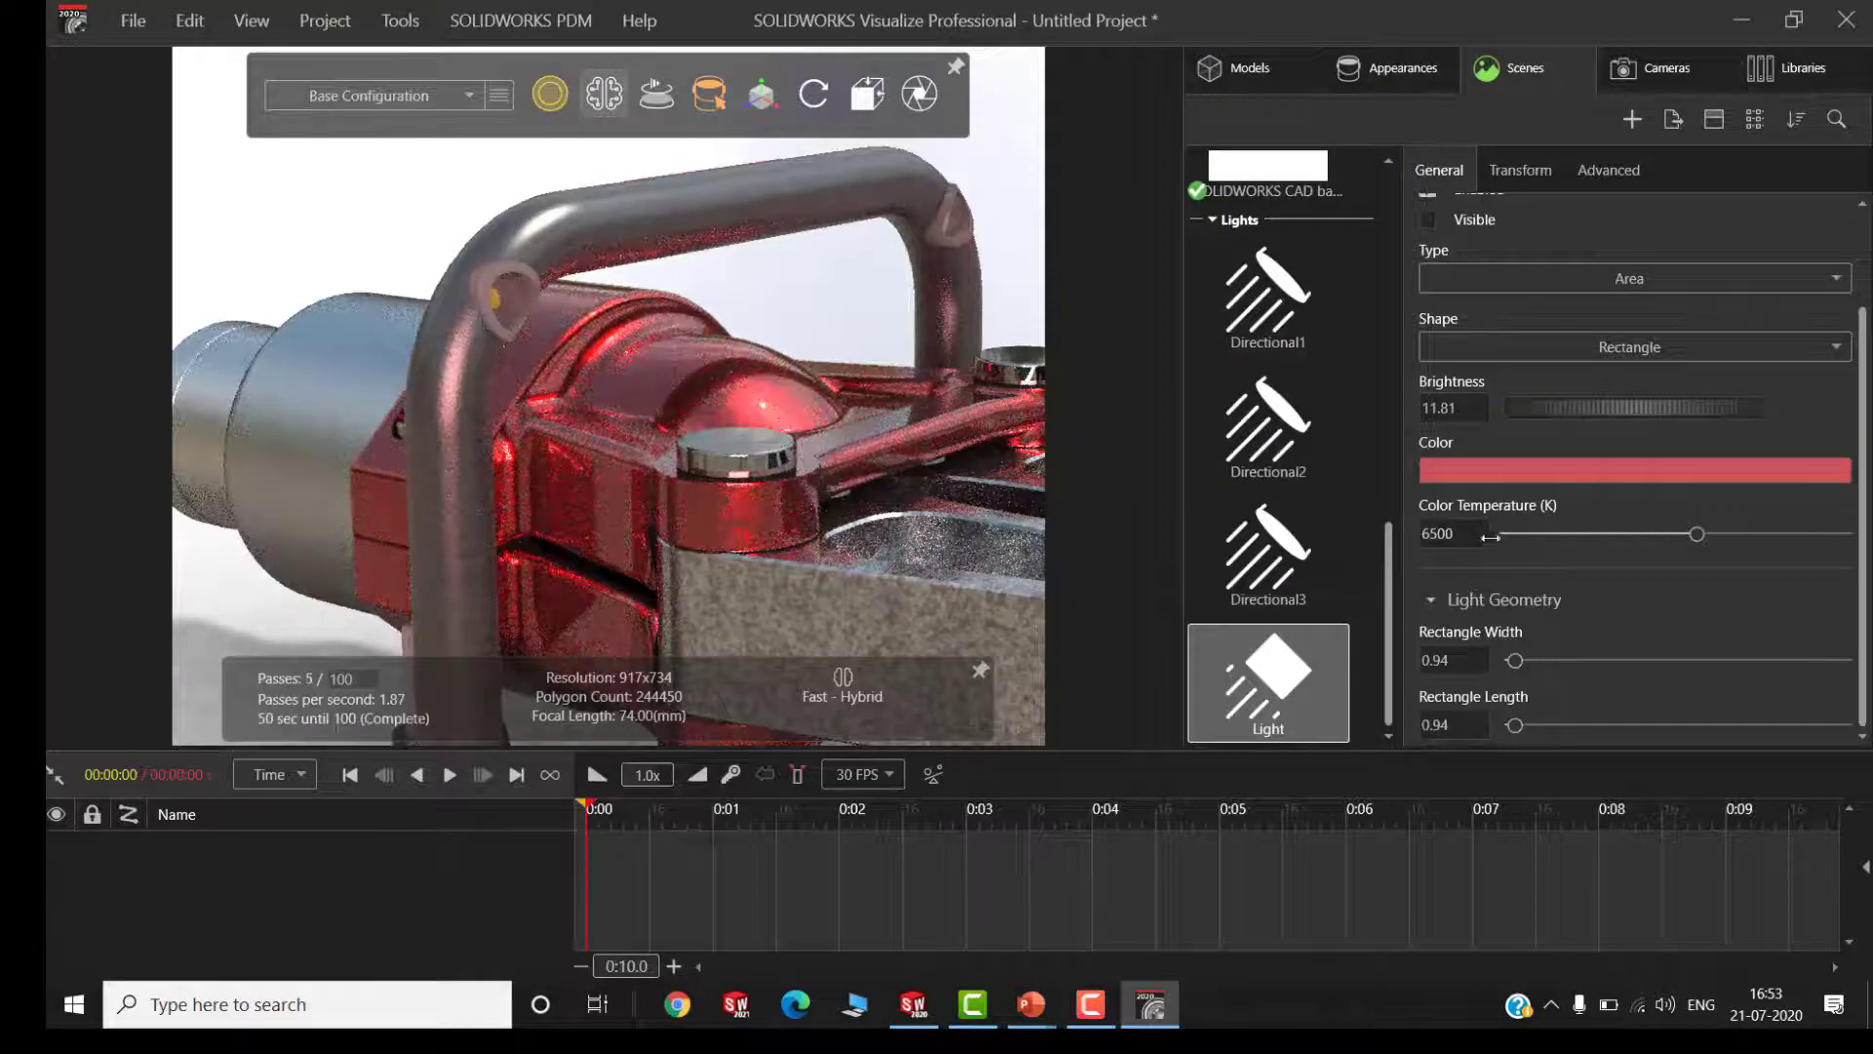
Set the light's color temperature to 4738 K, and delete this light from the scene
{"action": "left_click", "coordinate": [1639, 535]}
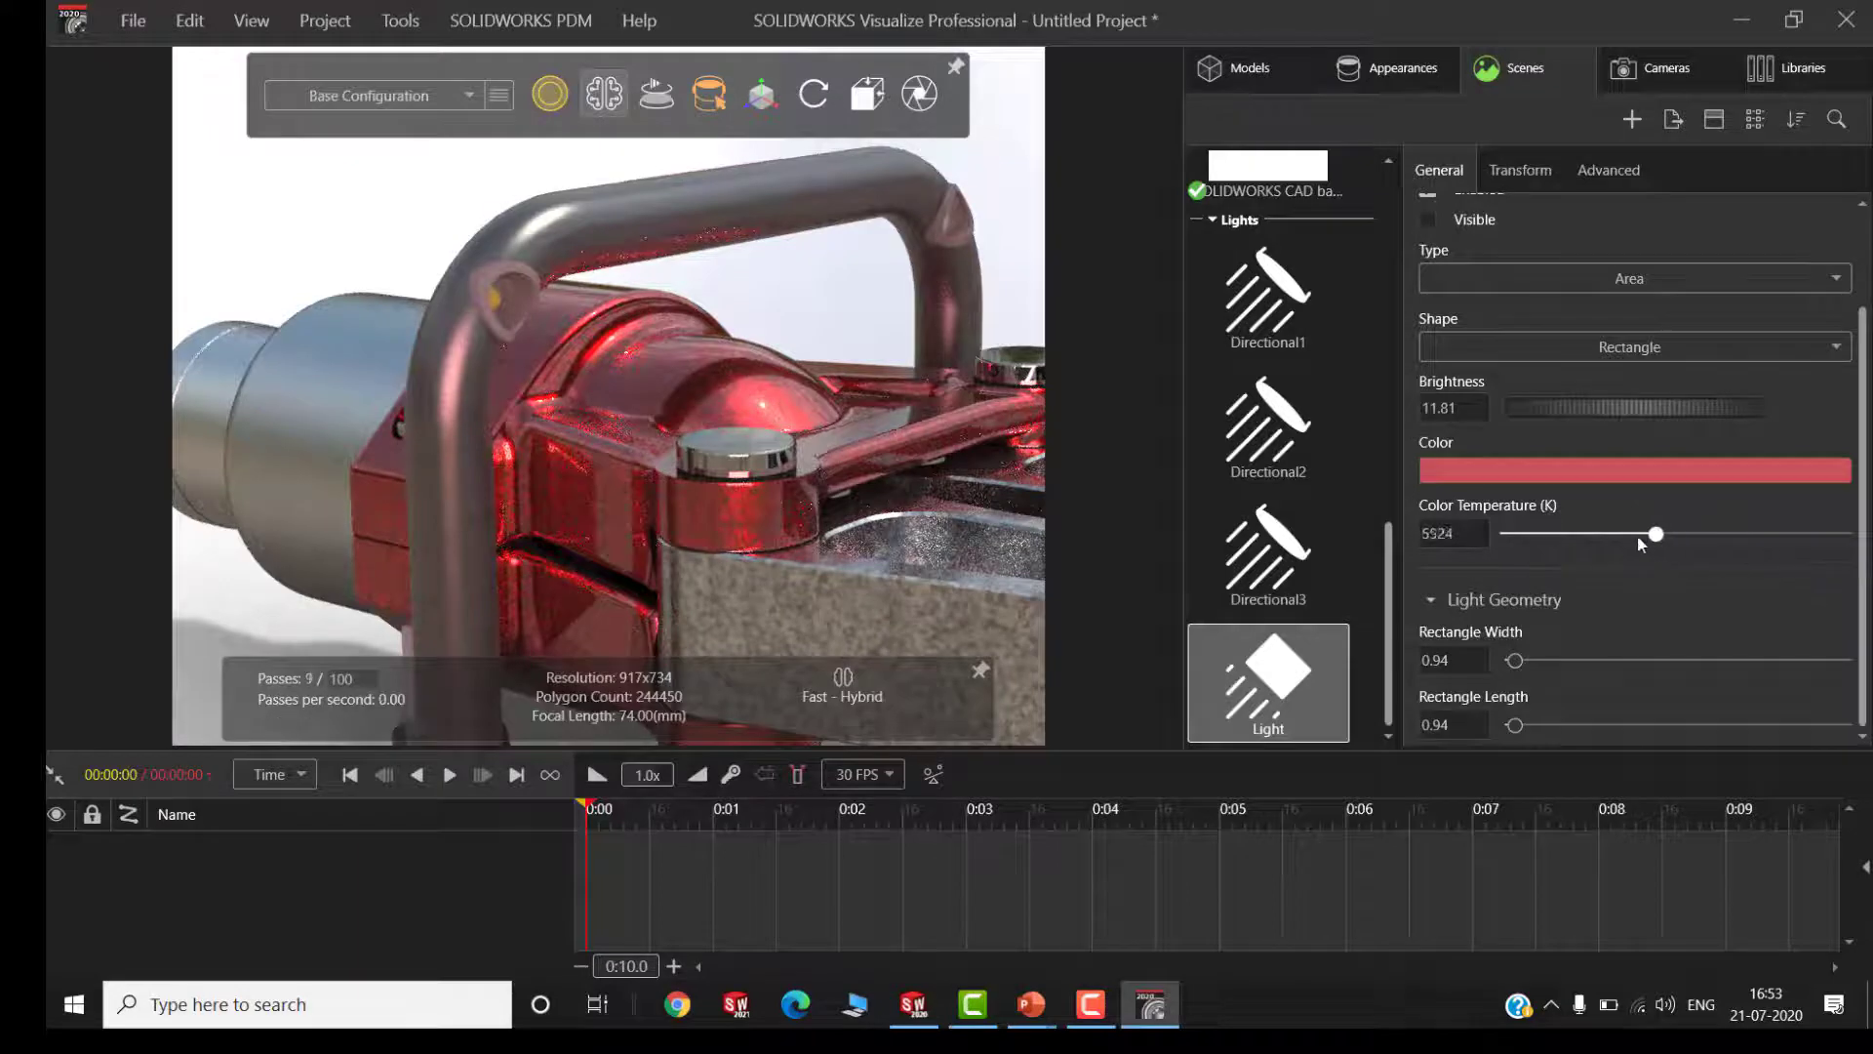
{"action": "mouse_move", "coordinate": [1637, 535]}
{"action": "left_mouse_down"}
{"action": "mouse_move", "coordinate": [1596, 534]}
{"action": "mouse_move", "coordinate": [1622, 534]}
{"action": "left_mouse_up"}
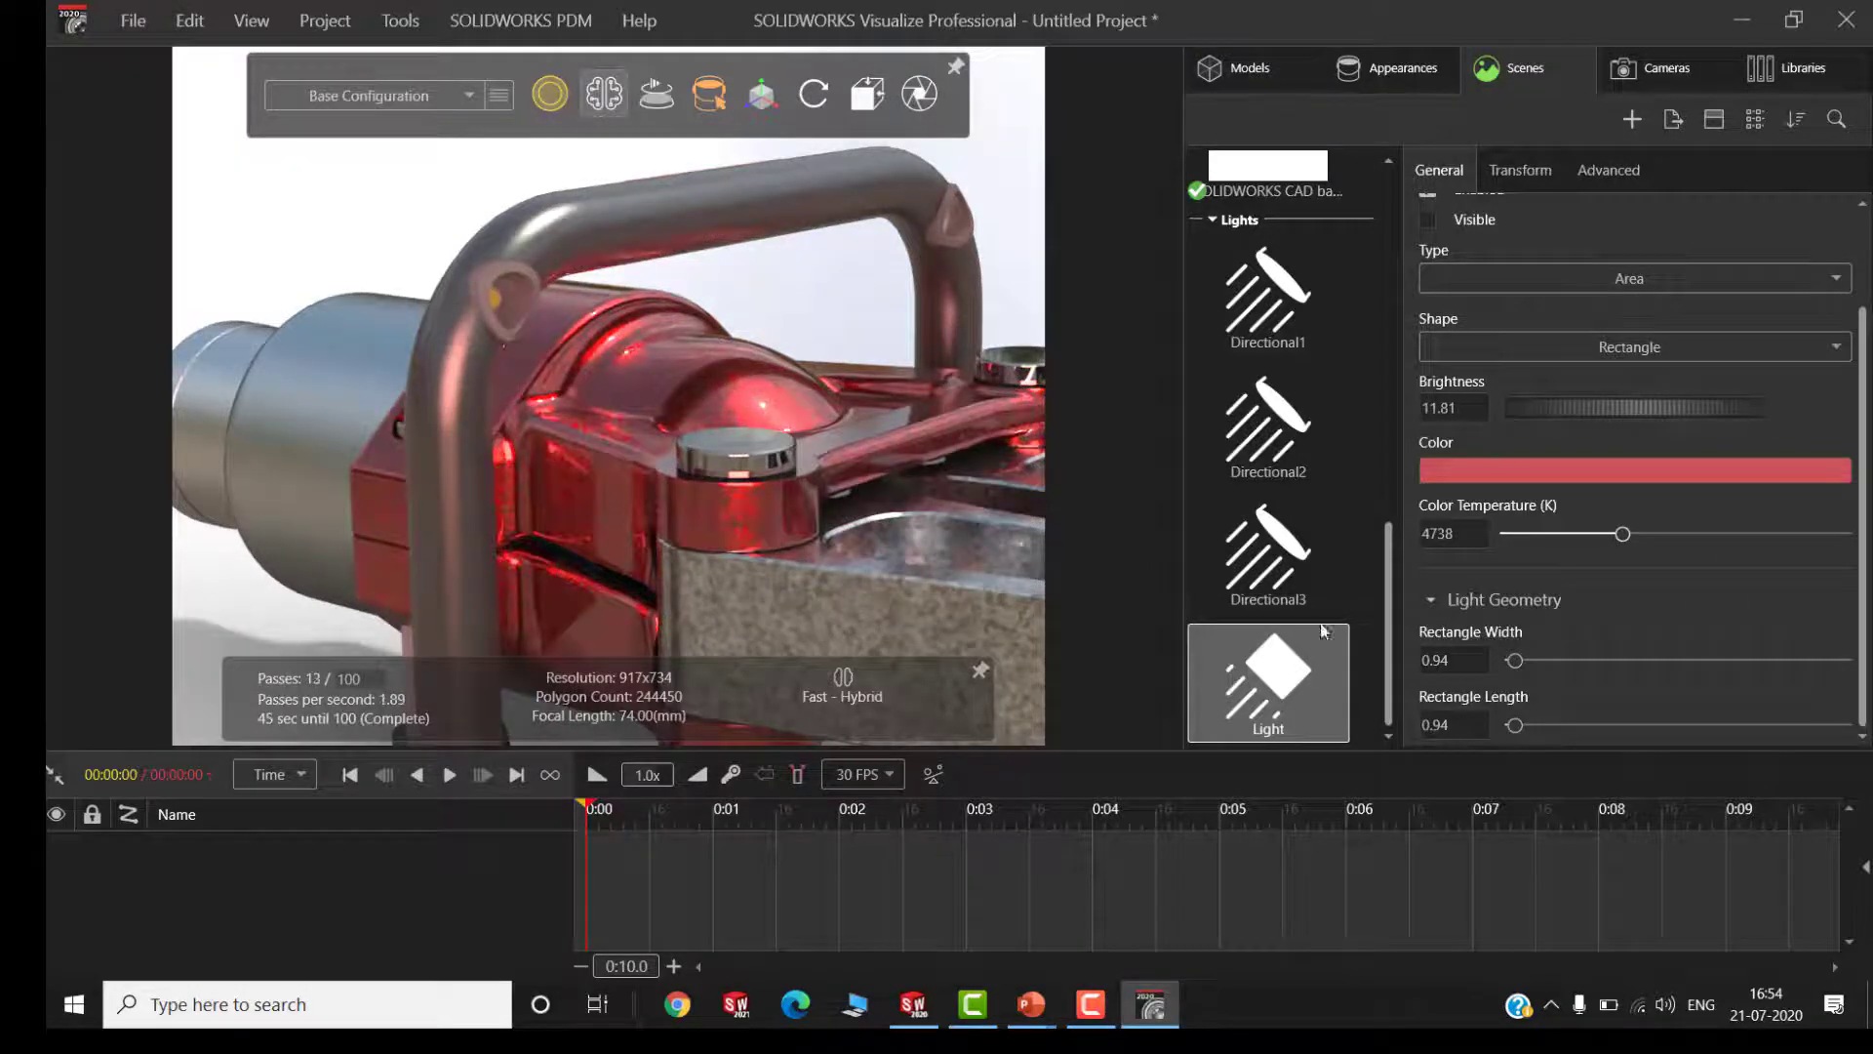
{"action": "key", "text": "Delete"}
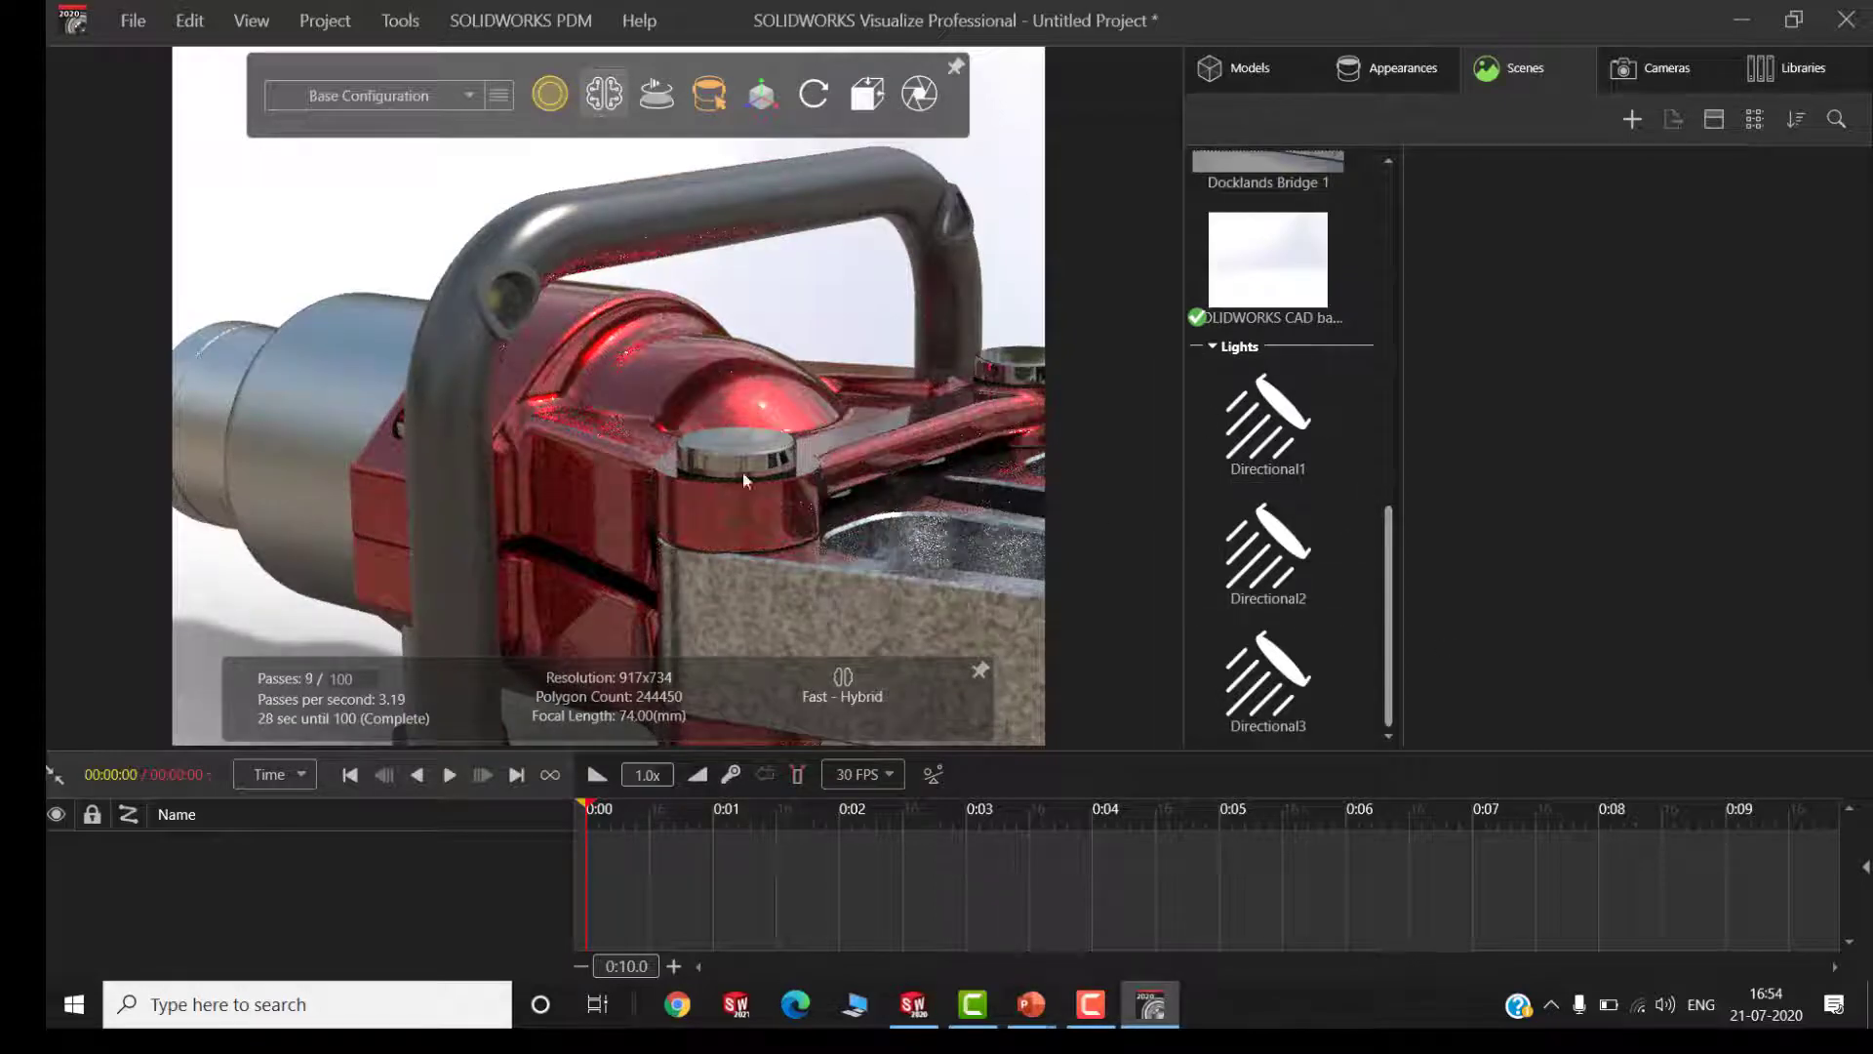
Add a new configuration named "Type B" alongside the Base Configuration
{"action": "left_click", "coordinate": [406, 102]}
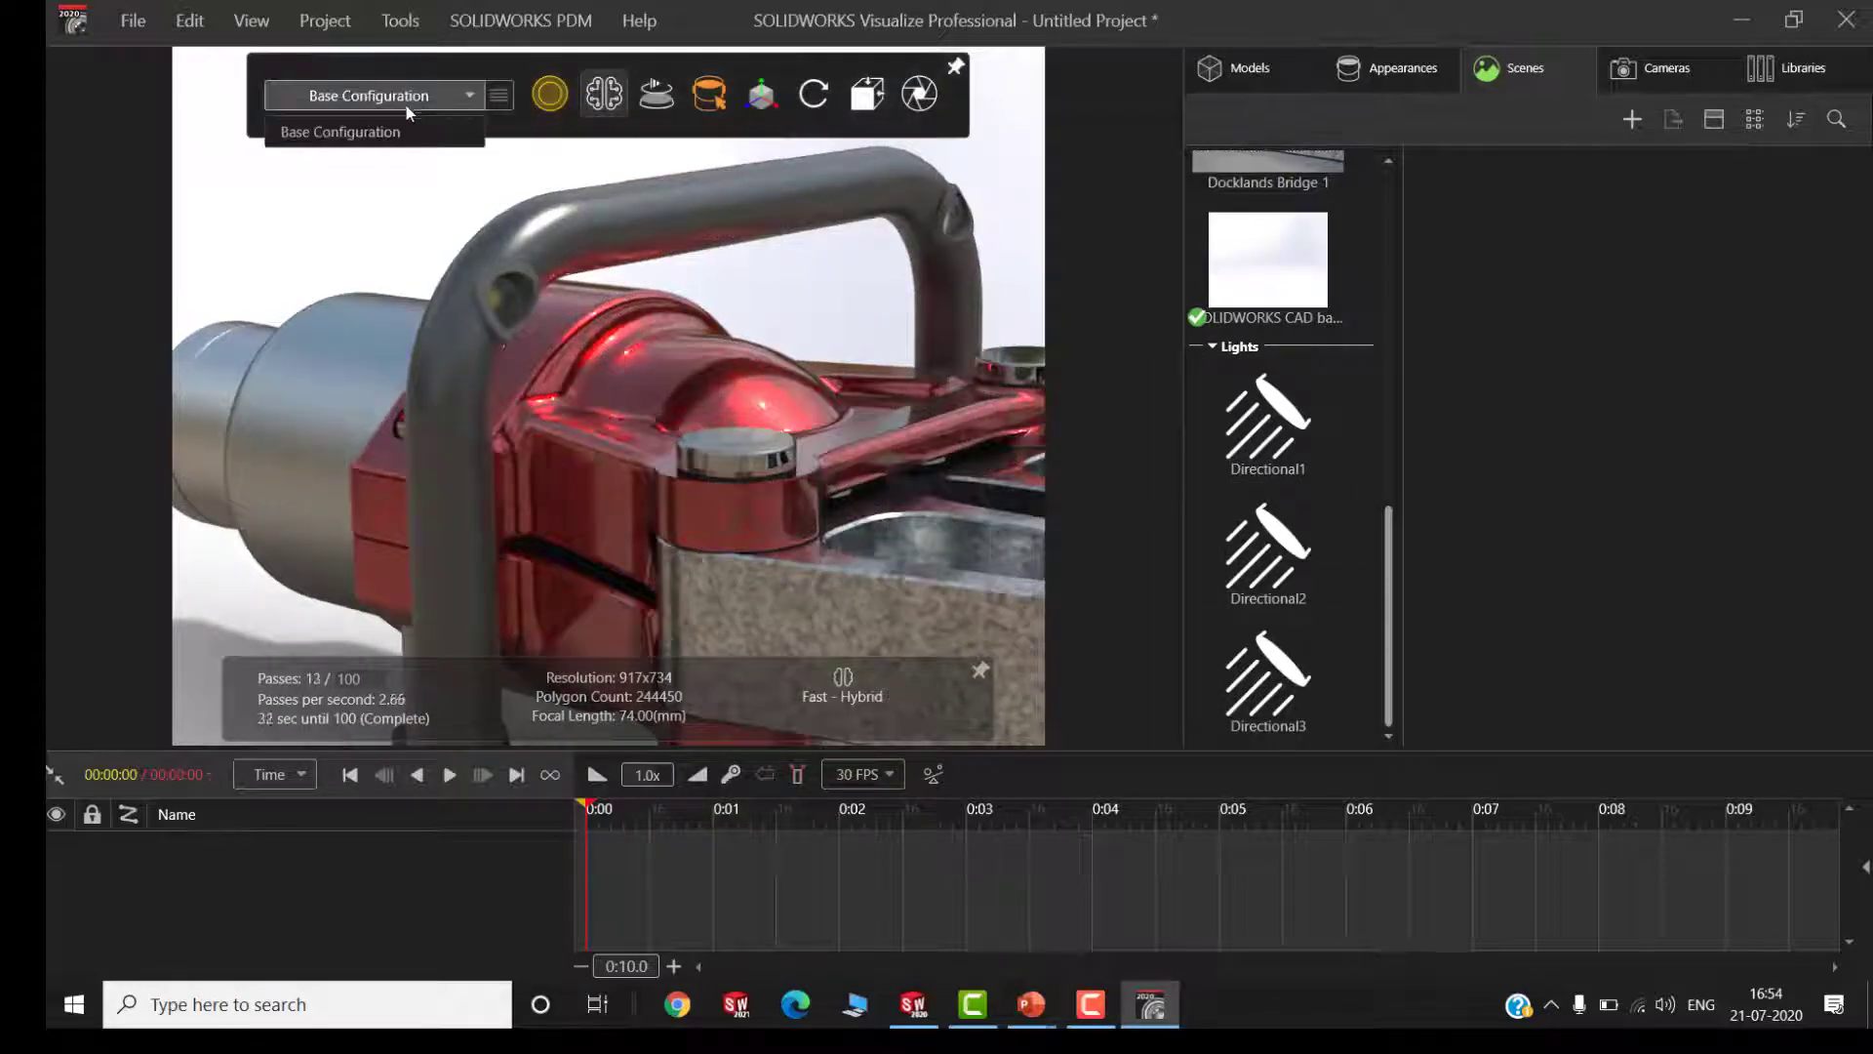
{"action": "left_click", "coordinate": [417, 182]}
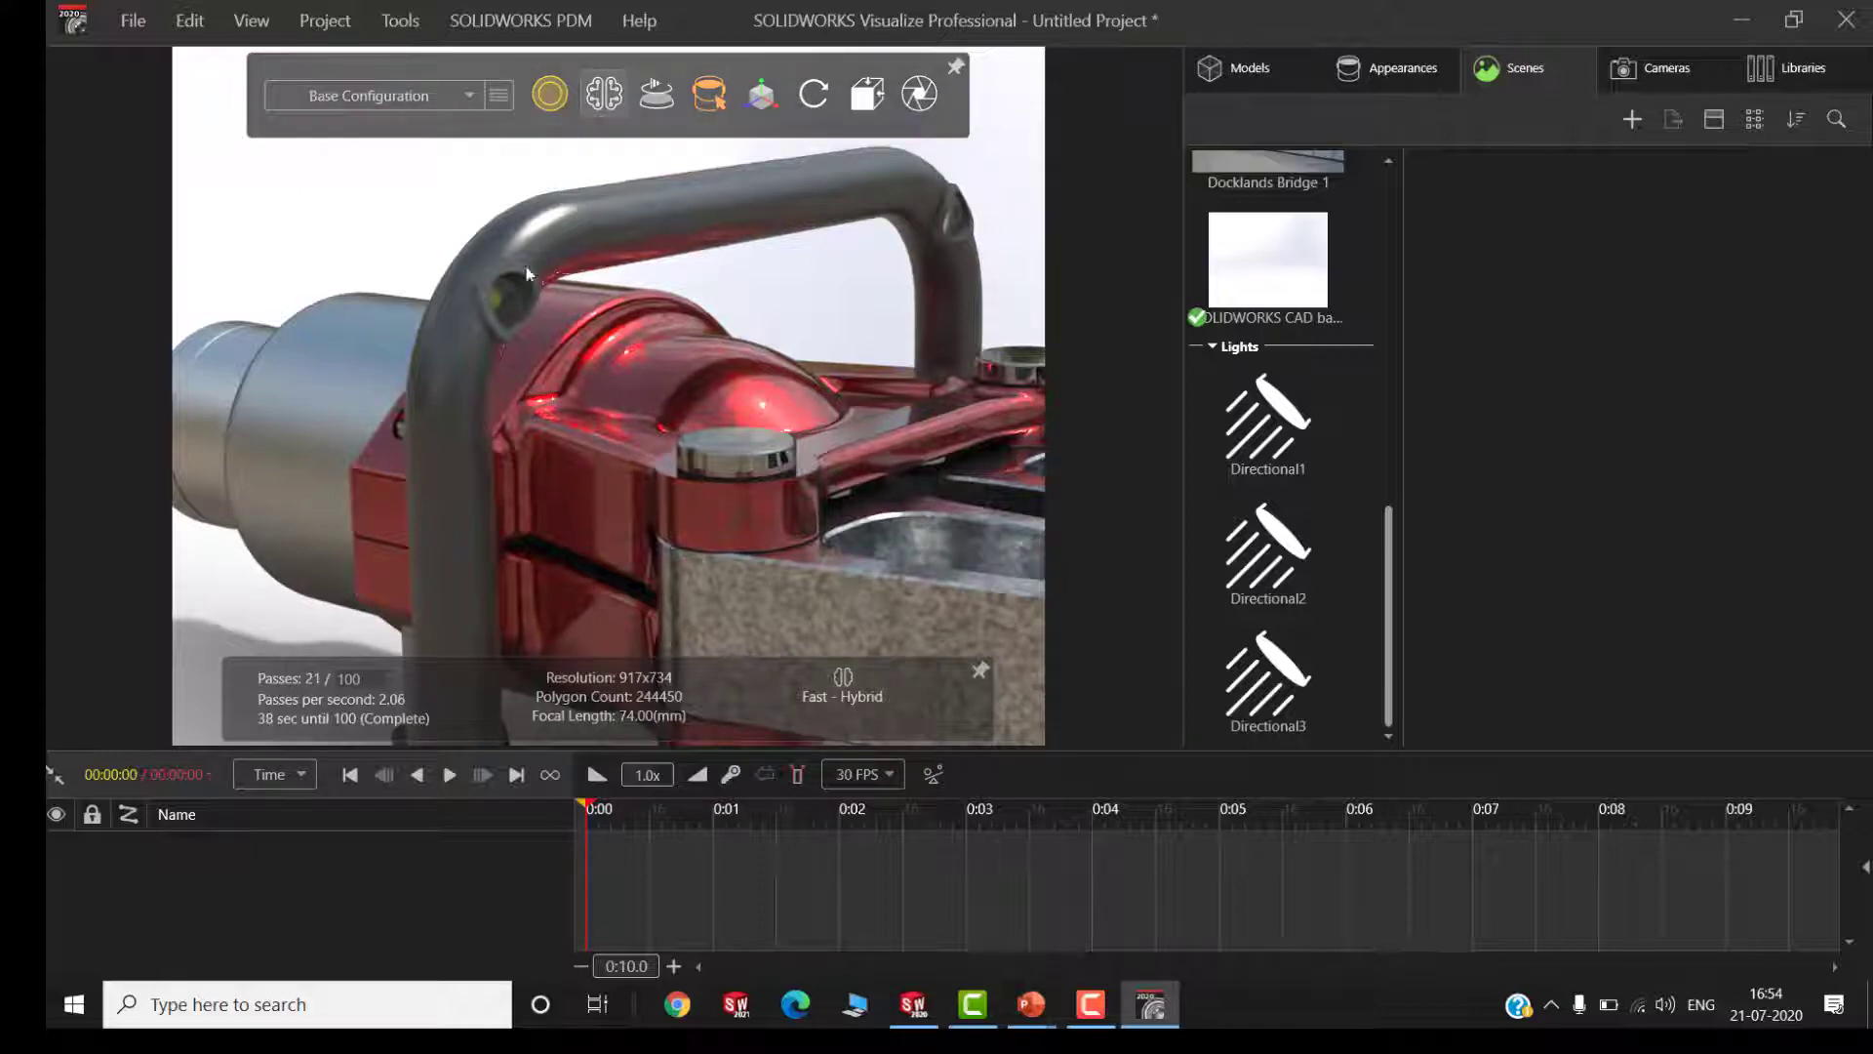
{"action": "mouse_move", "coordinate": [466, 111]}
{"action": "left_click", "coordinate": [456, 144]}
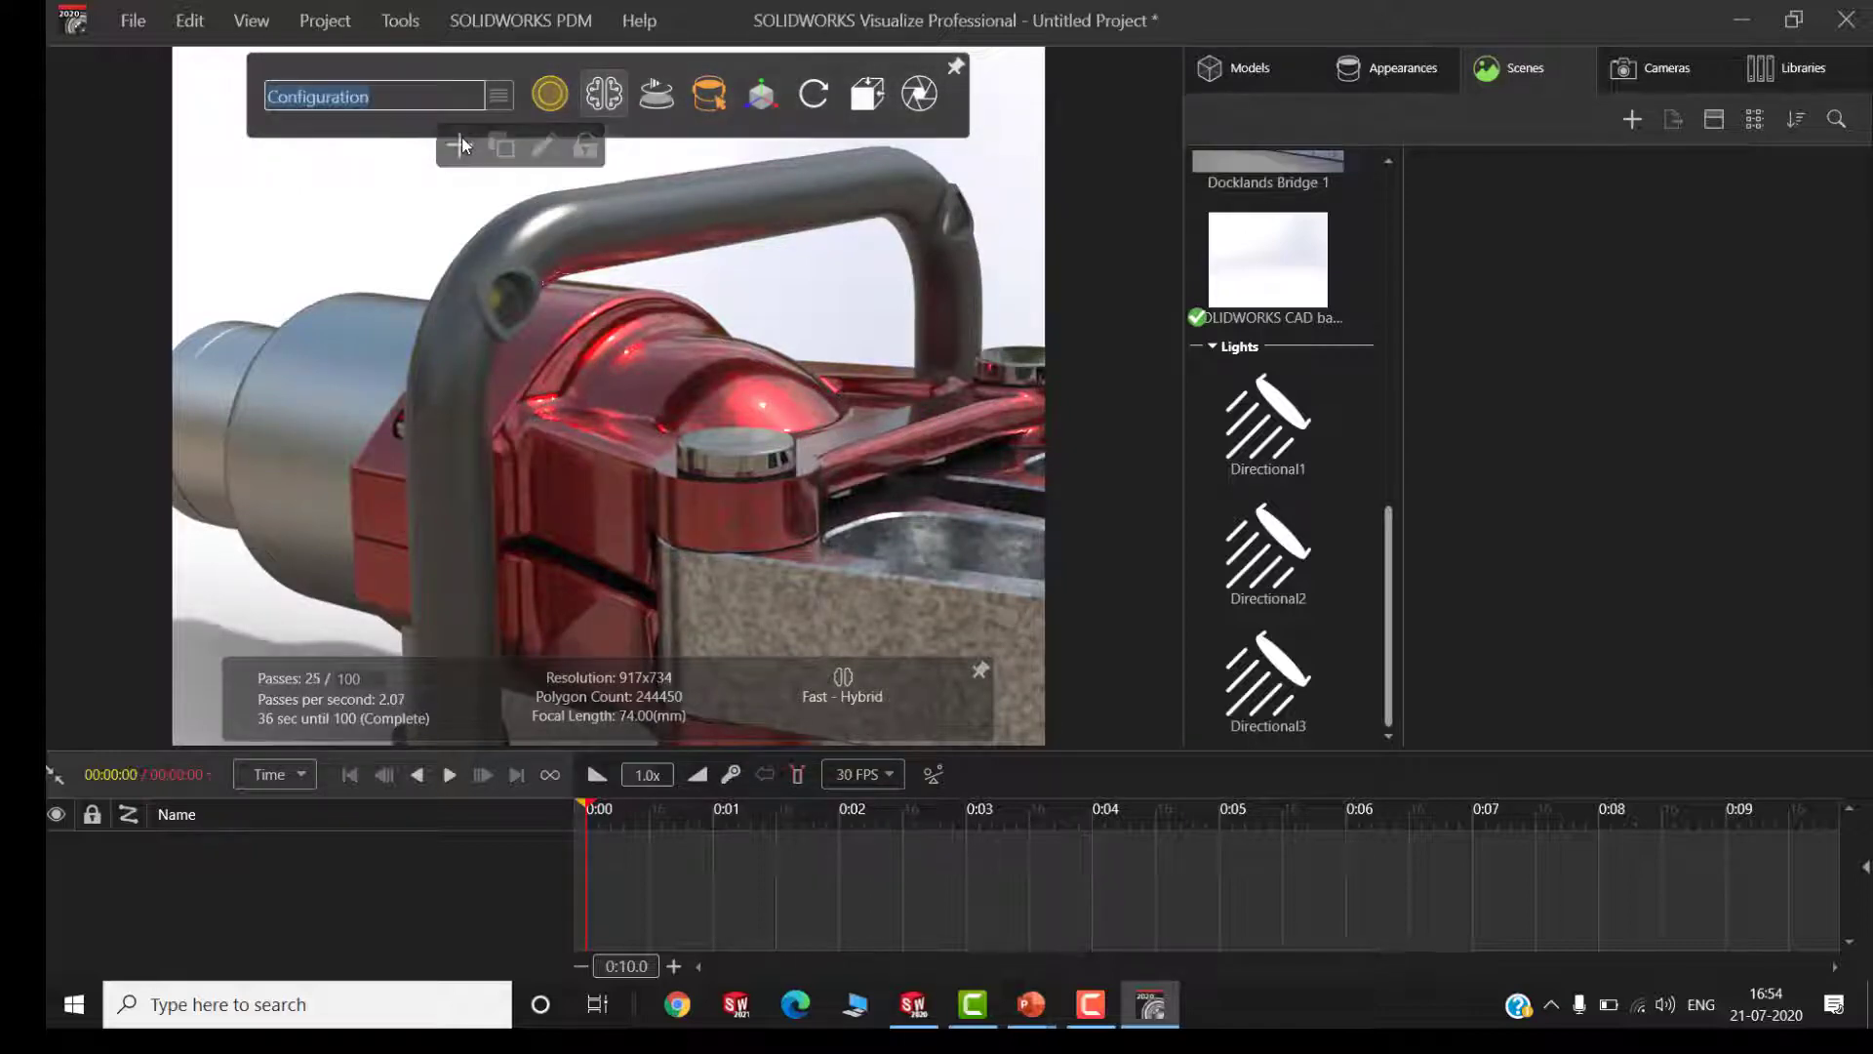
{"action": "type", "text": "Typ"}
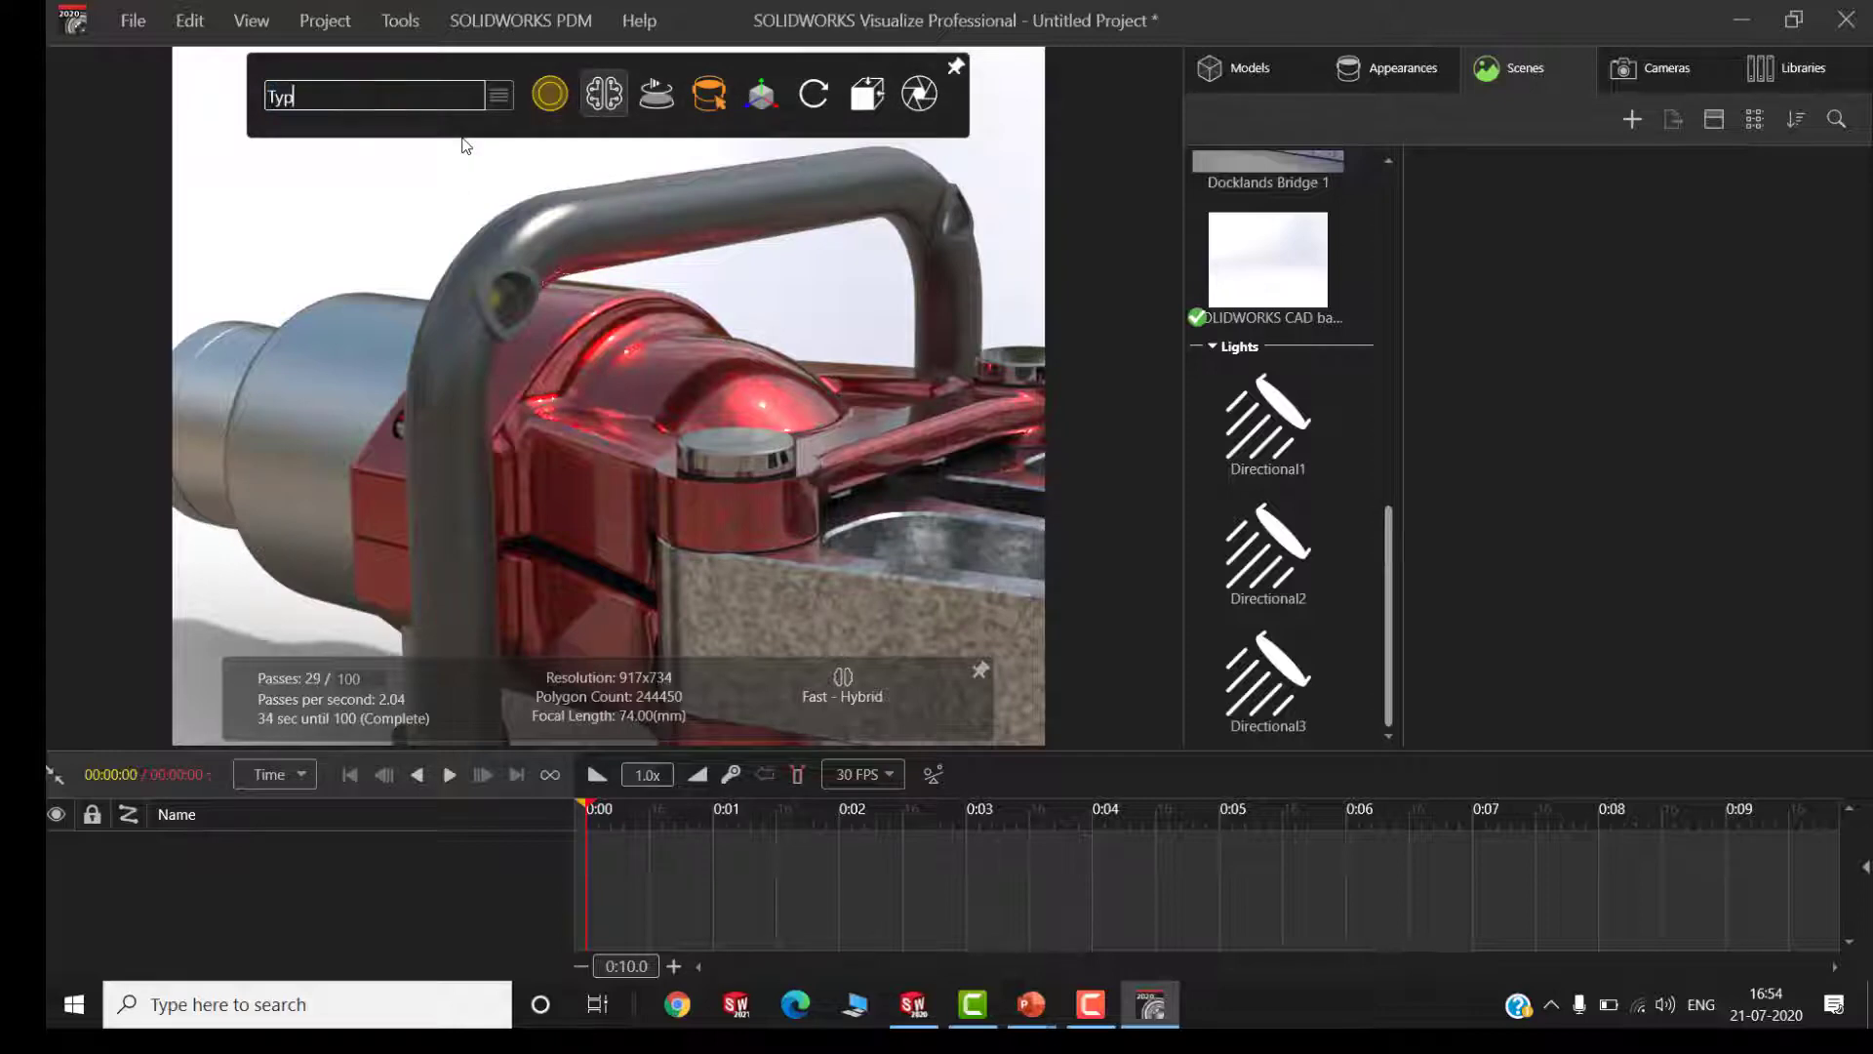
{"action": "type", "text": "e b"}
{"action": "key", "text": "BackSpace"}
{"action": "type", "text": "B"}
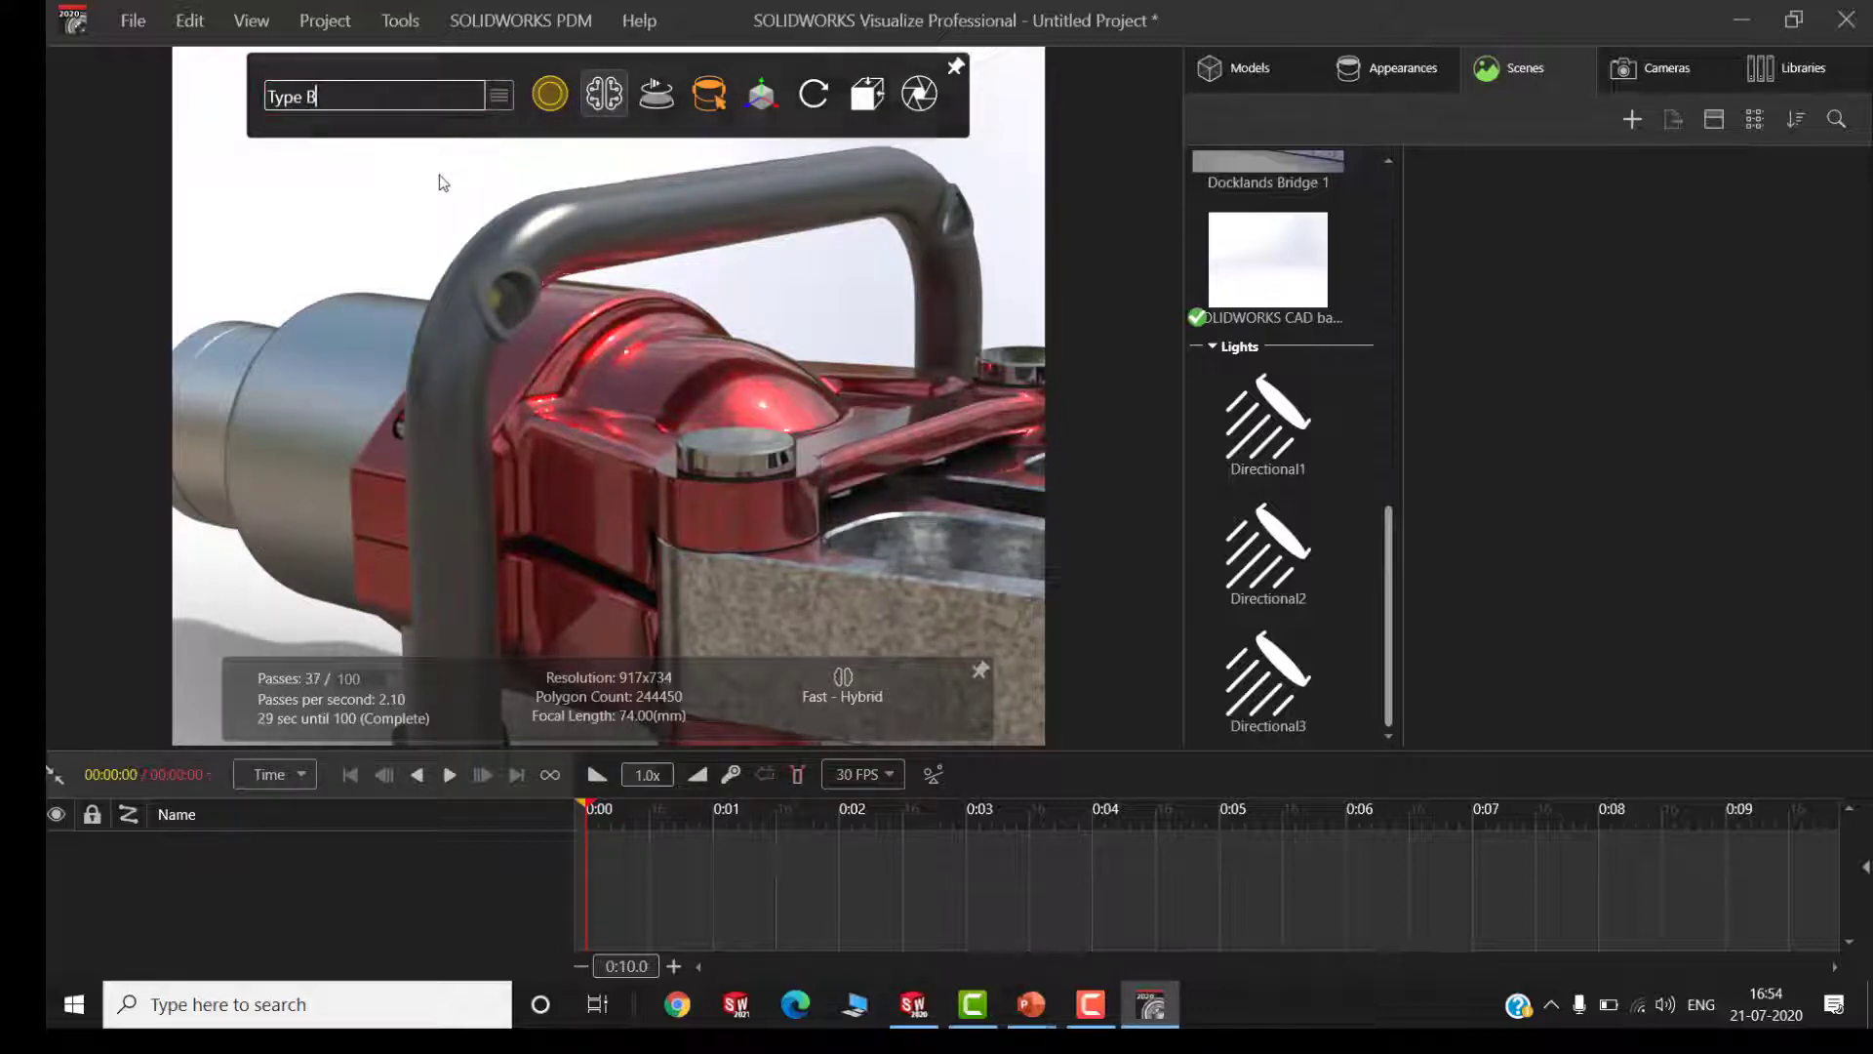
{"action": "key", "text": "Return"}
Apply the local Blue Metallic Paint appearance to the upper yoke half in the Type B configuration
{"action": "left_click", "coordinate": [1807, 73]}
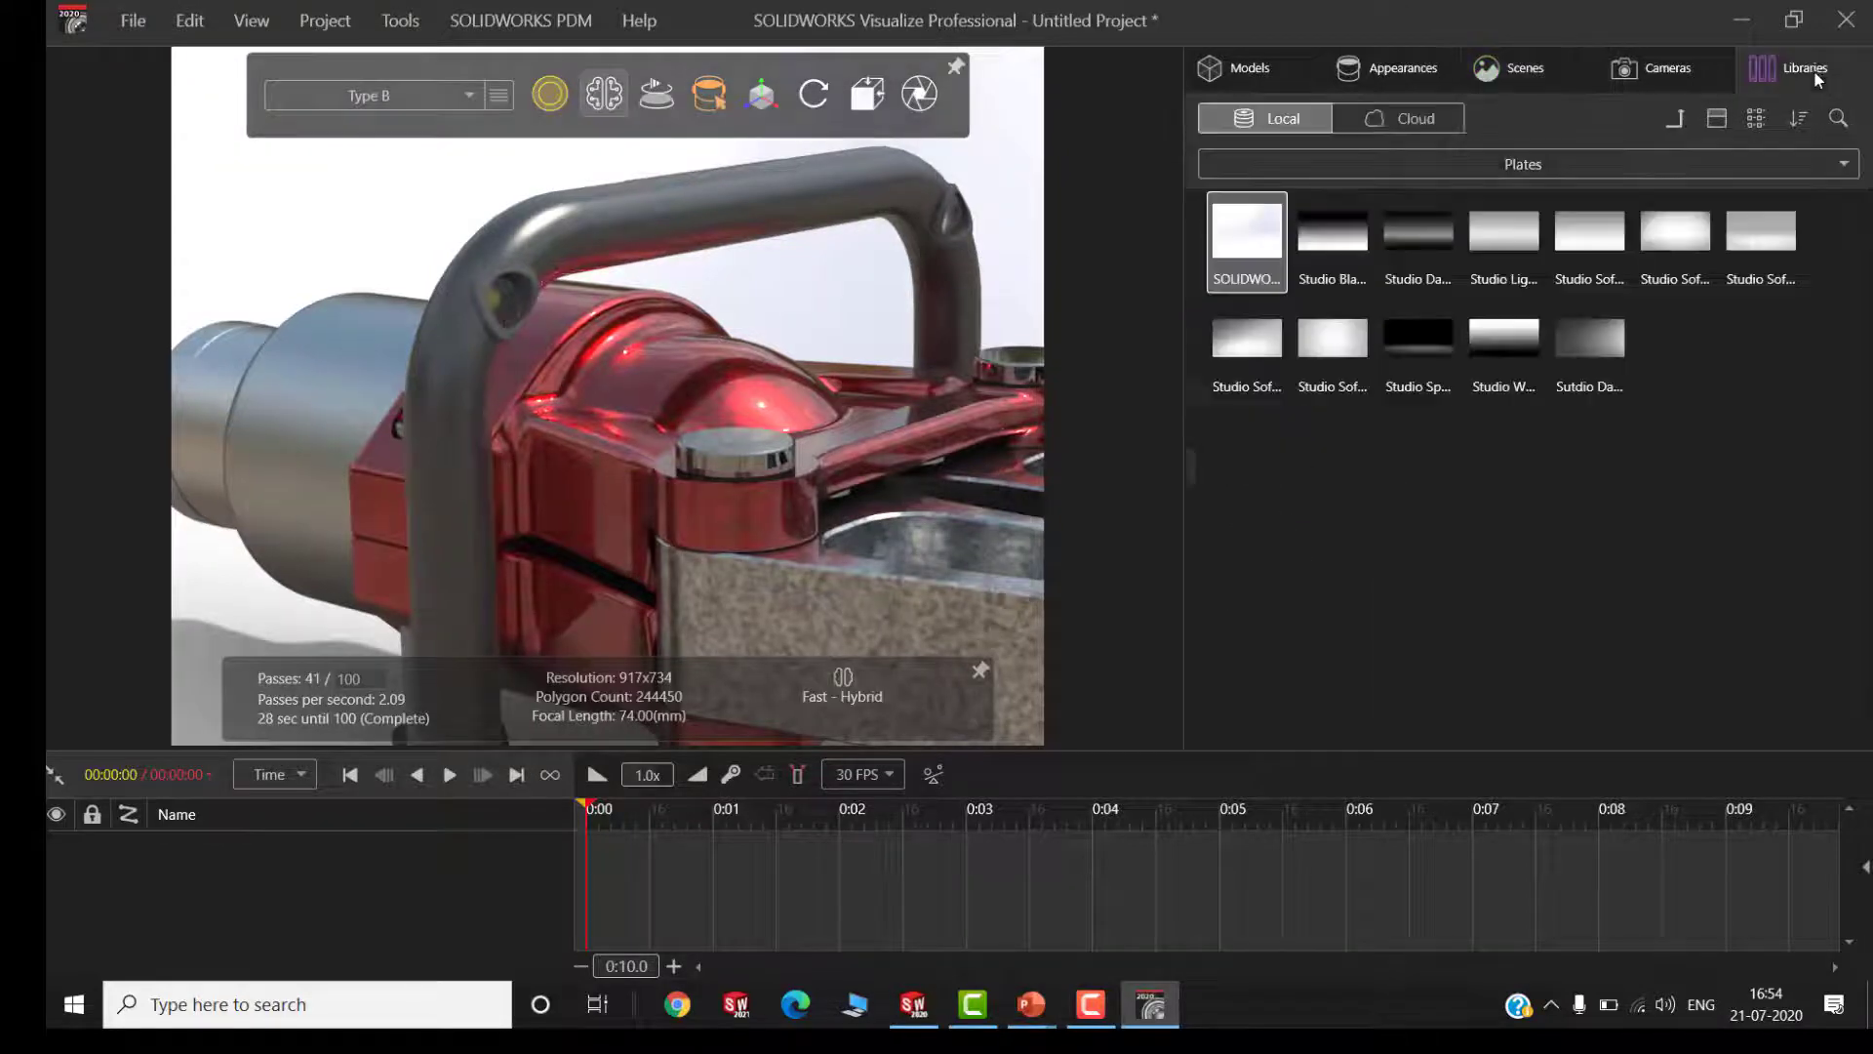
{"action": "left_click", "coordinate": [1674, 120]}
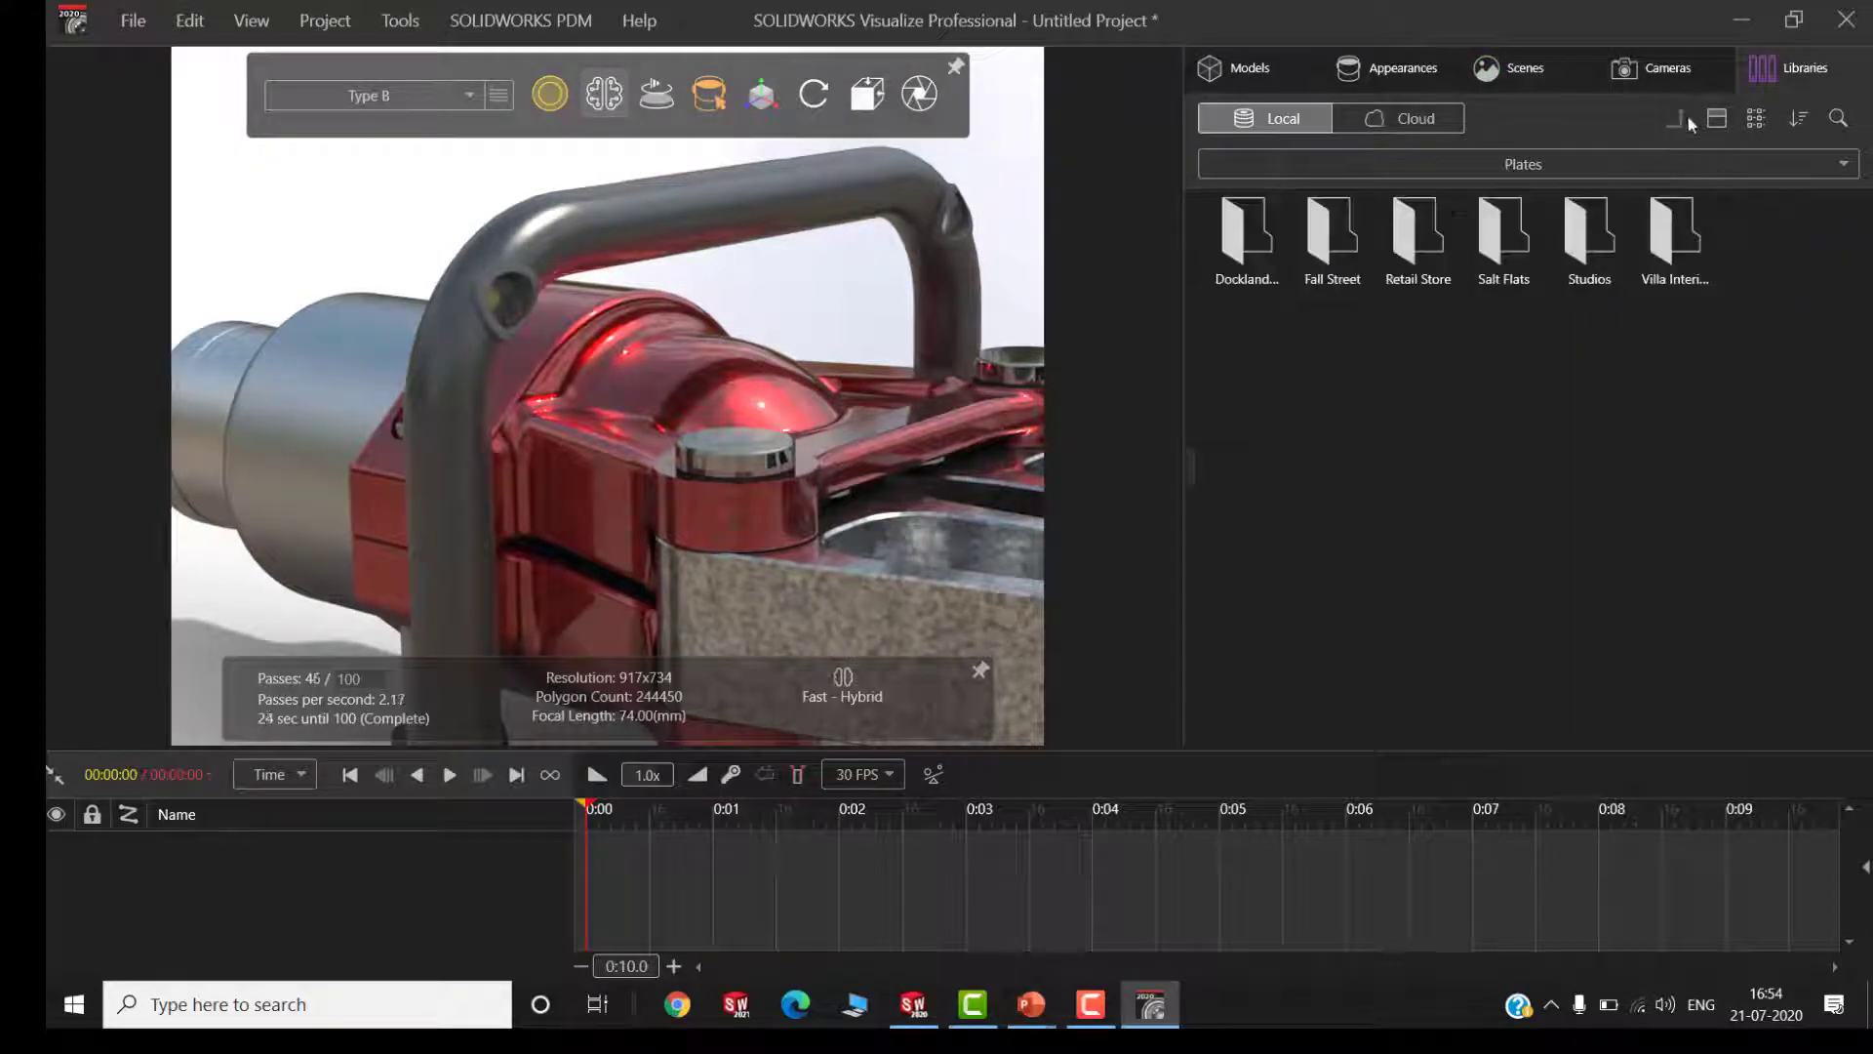
{"action": "left_click", "coordinate": [1600, 164]}
{"action": "left_click", "coordinate": [1317, 283]}
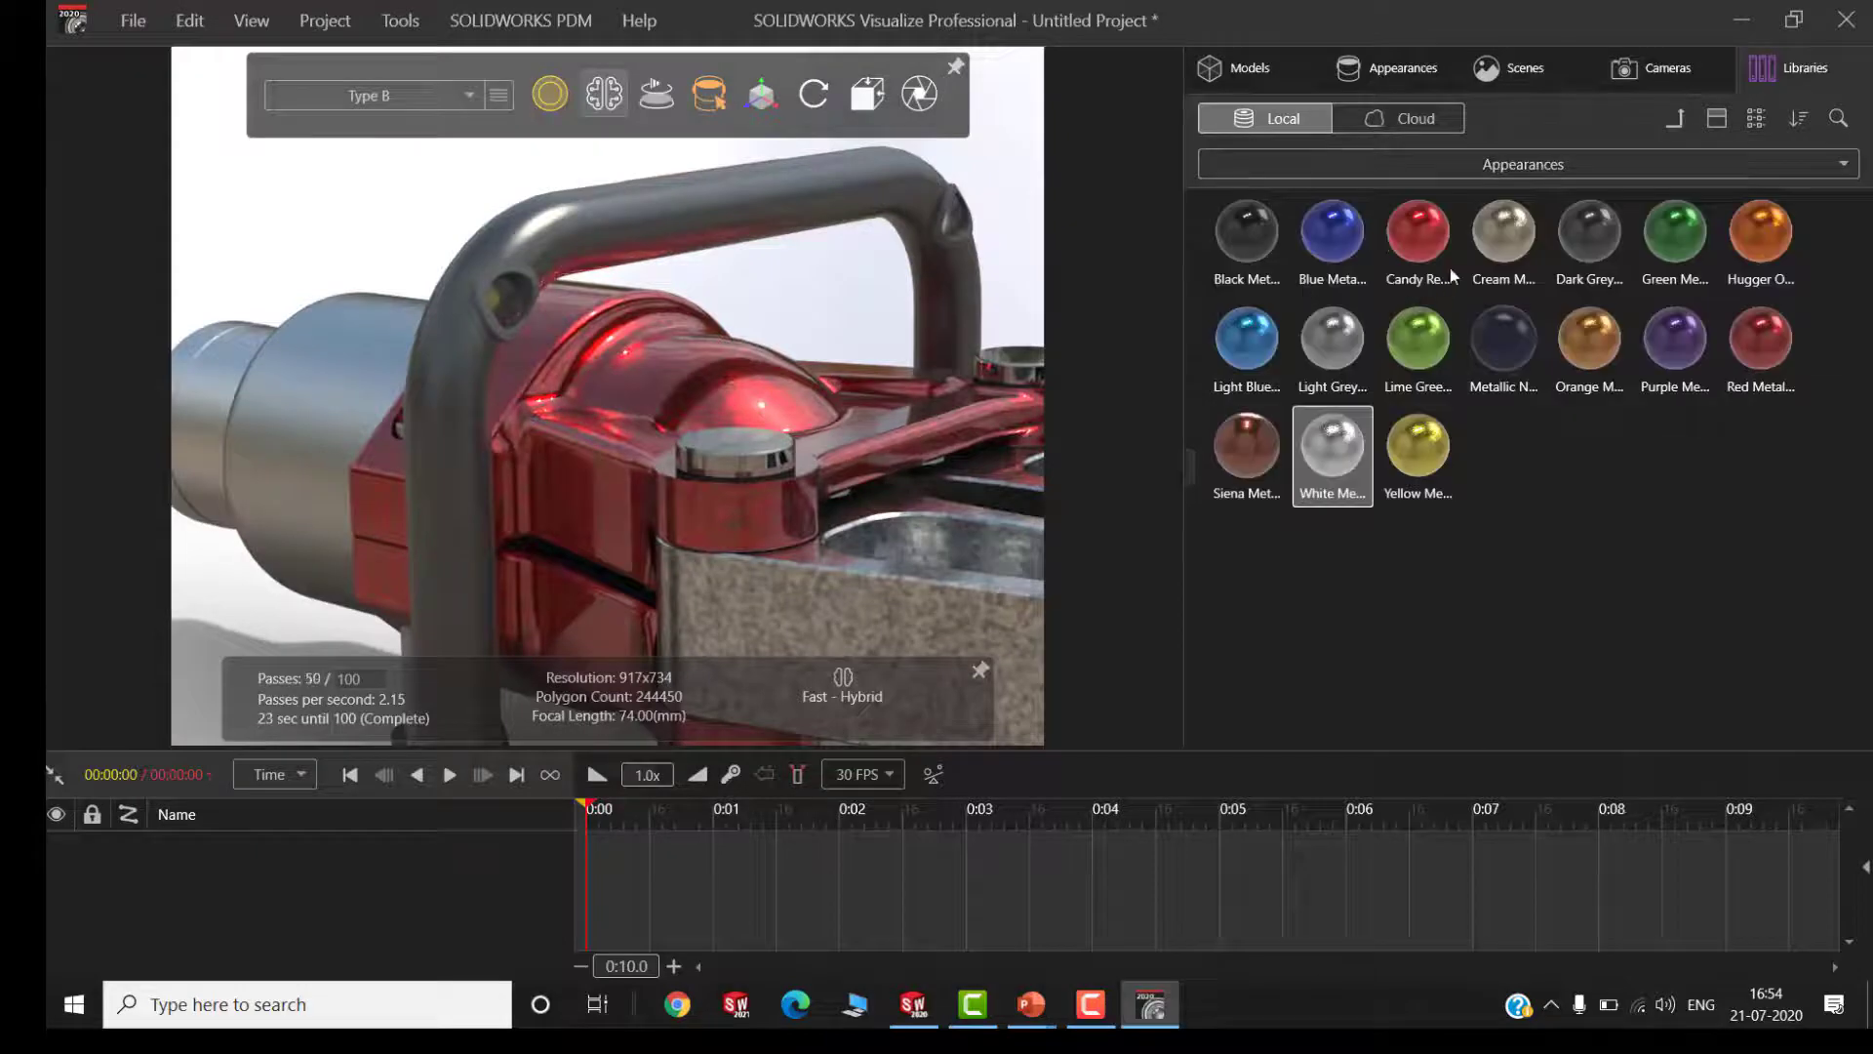
{"action": "left_click_drag", "start_coordinate": [1347, 242], "coordinate": [562, 408]}
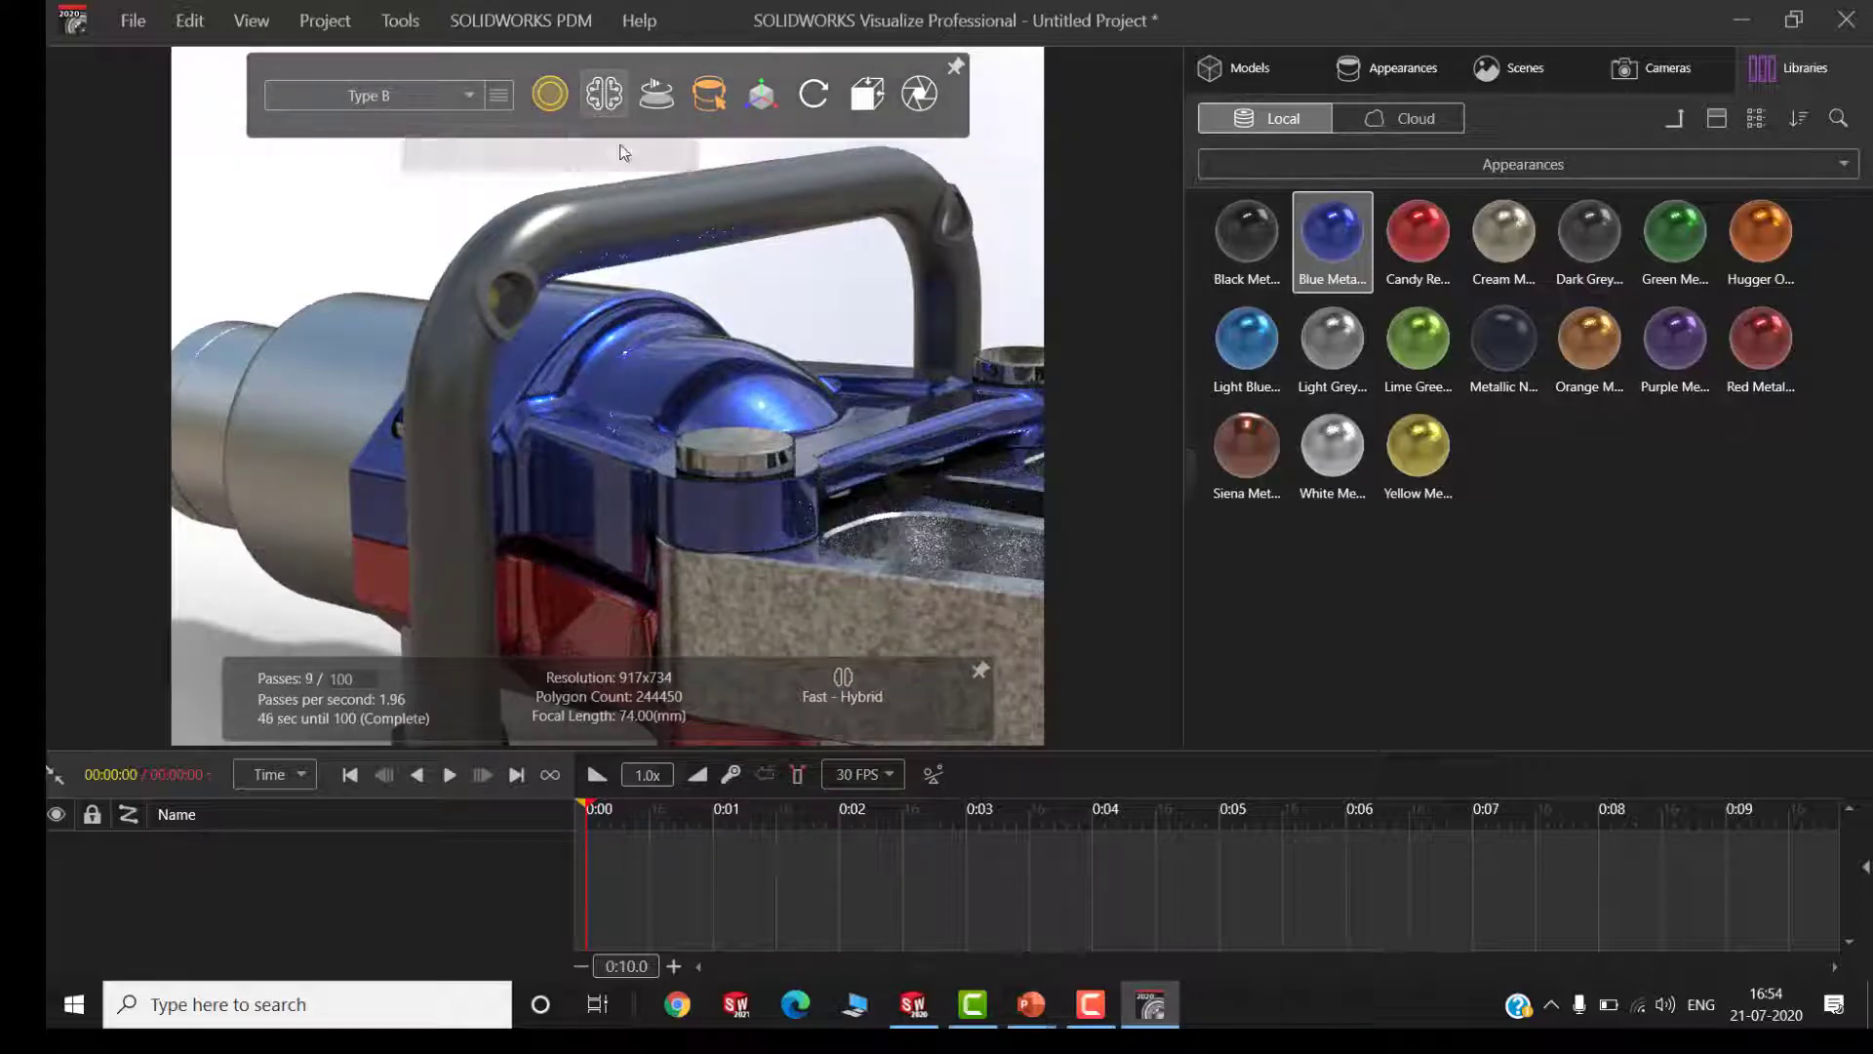
{"action": "left_click", "coordinate": [579, 486], "text": "shift"}
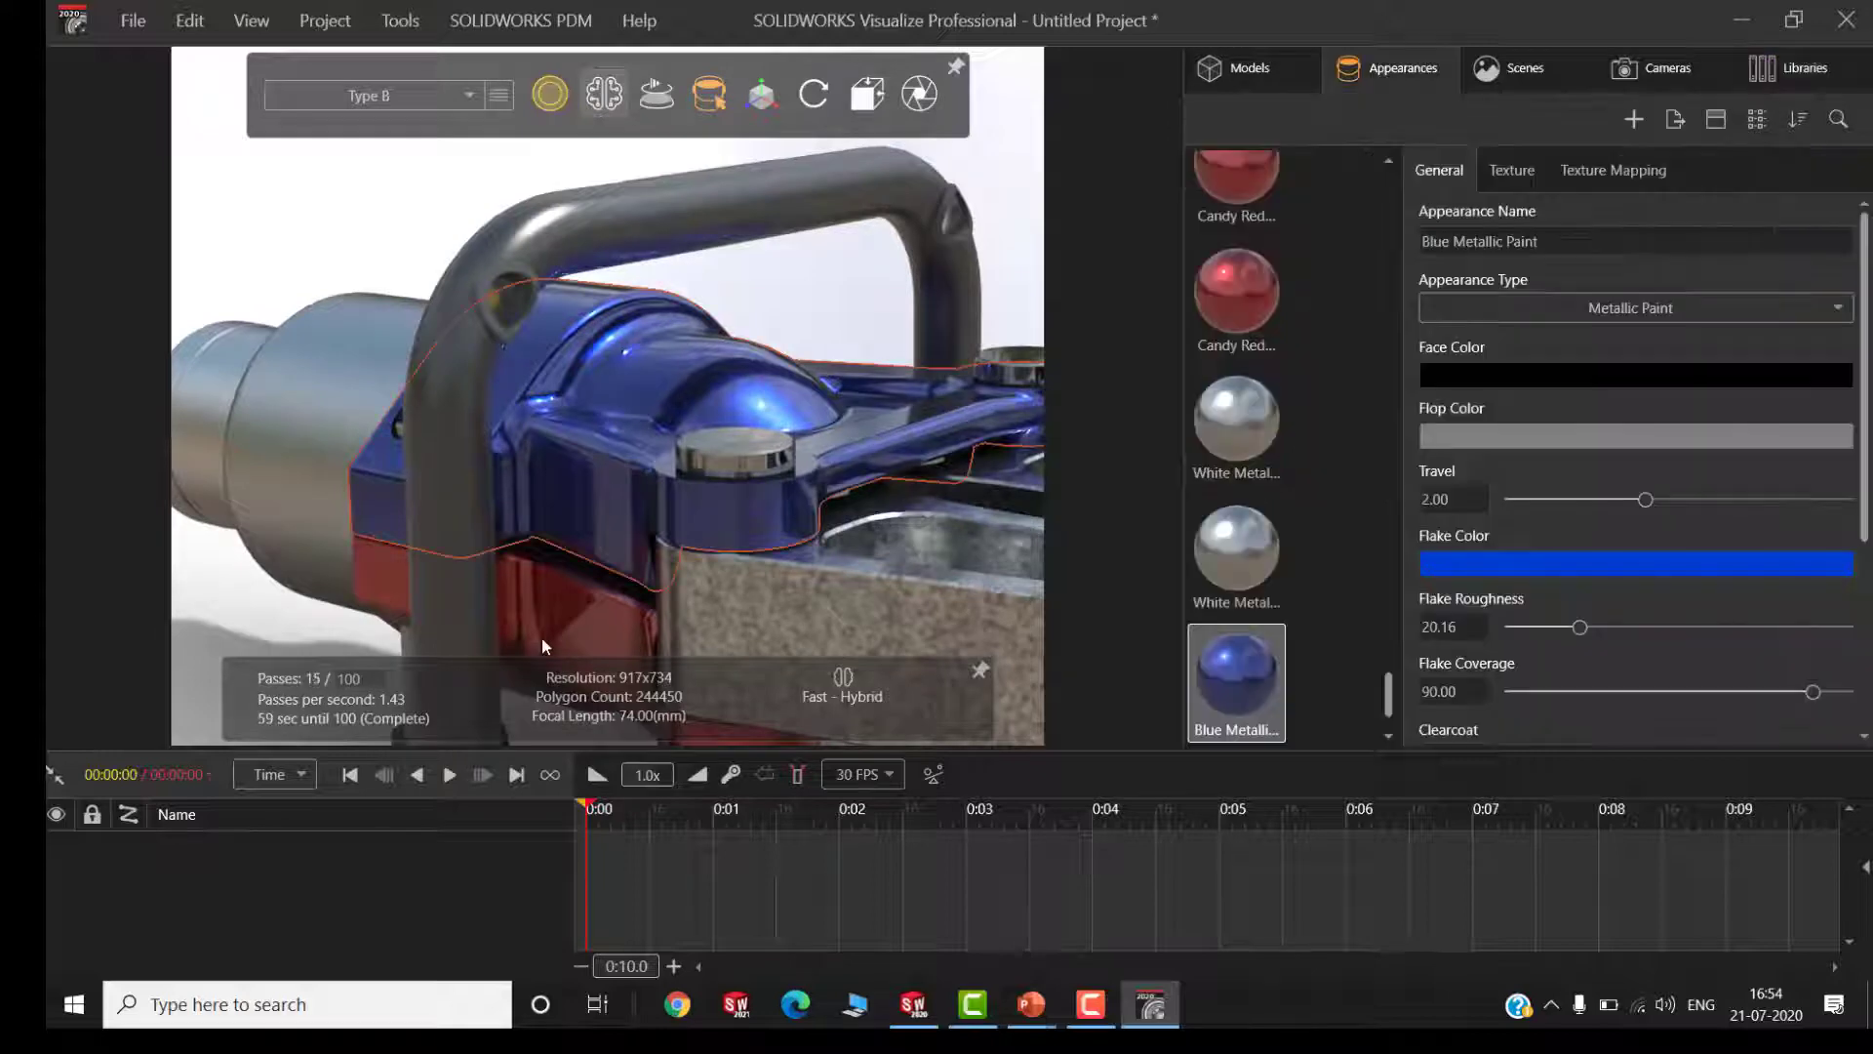
Paste the Blue Metallic Paint onto the lower yoke half, and compare the Base Configuration with Type B
{"action": "right_click", "coordinate": [543, 638], "text": "shift"}
{"action": "left_click", "coordinate": [735, 289]}
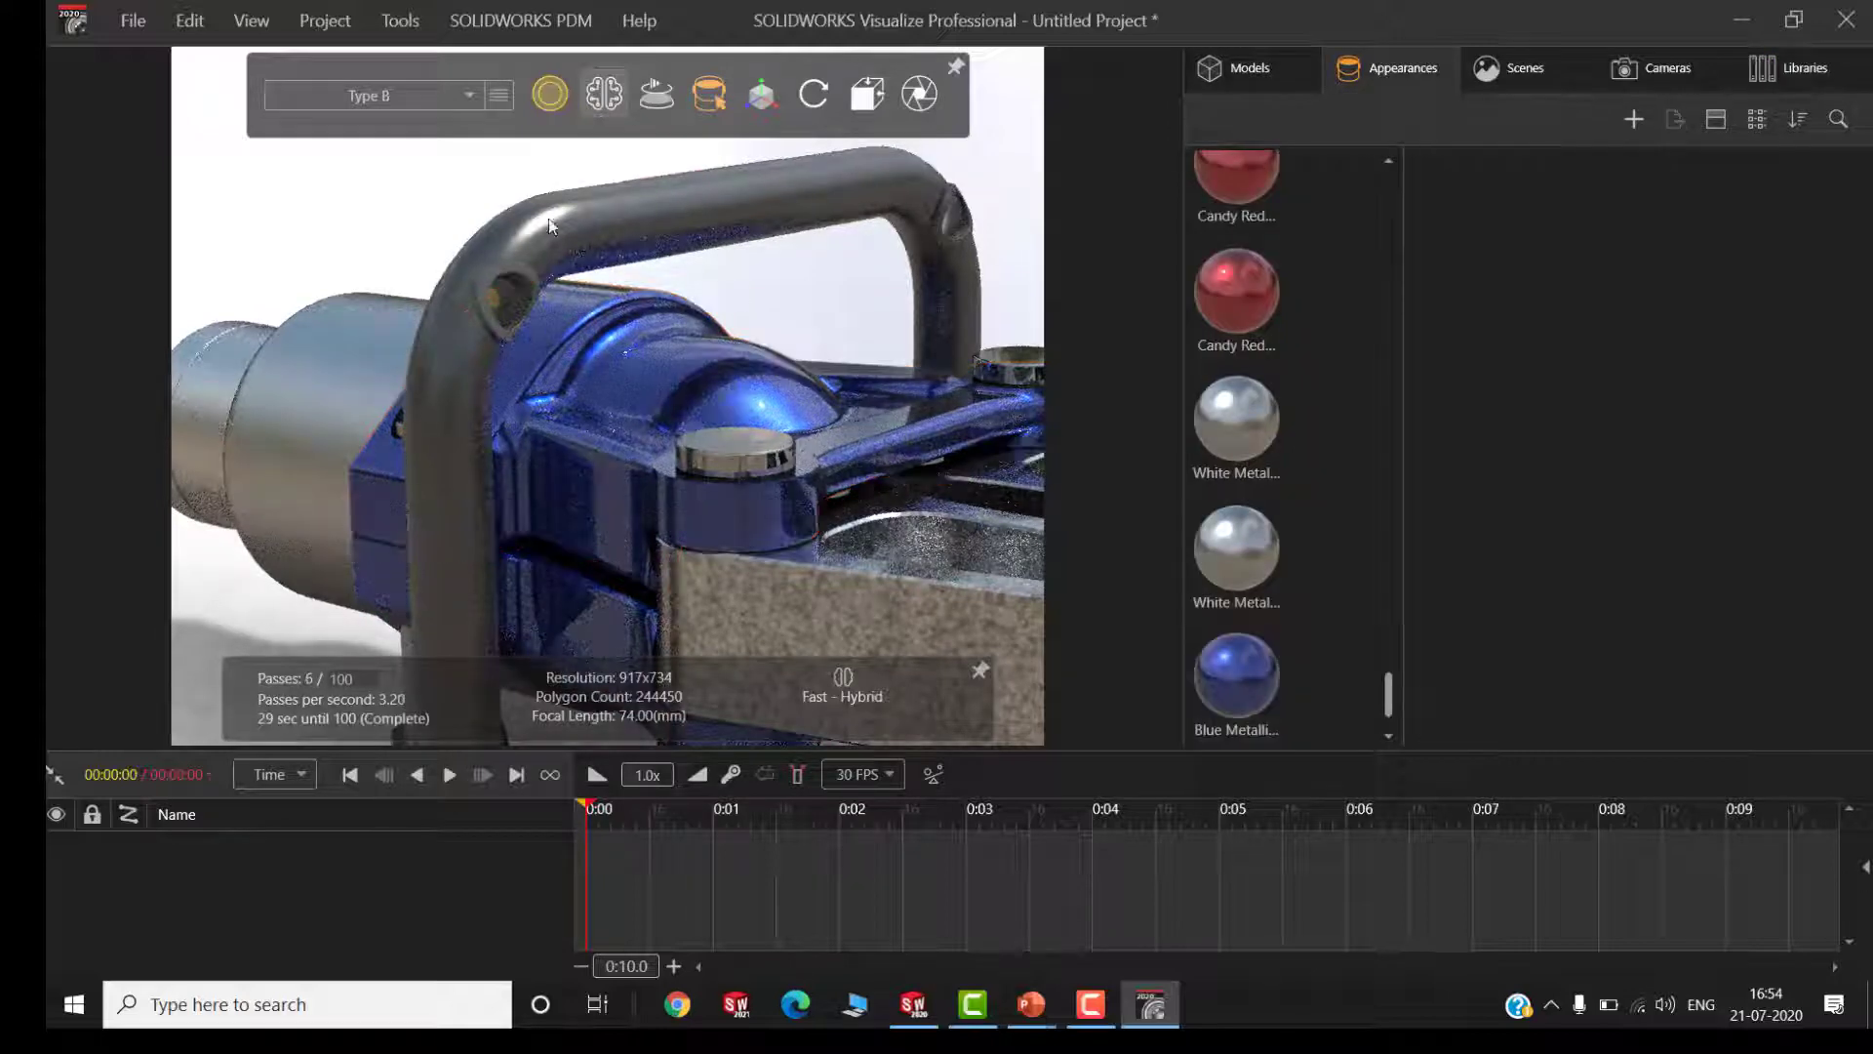
{"action": "left_click", "coordinate": [413, 105]}
{"action": "left_click", "coordinate": [382, 142]}
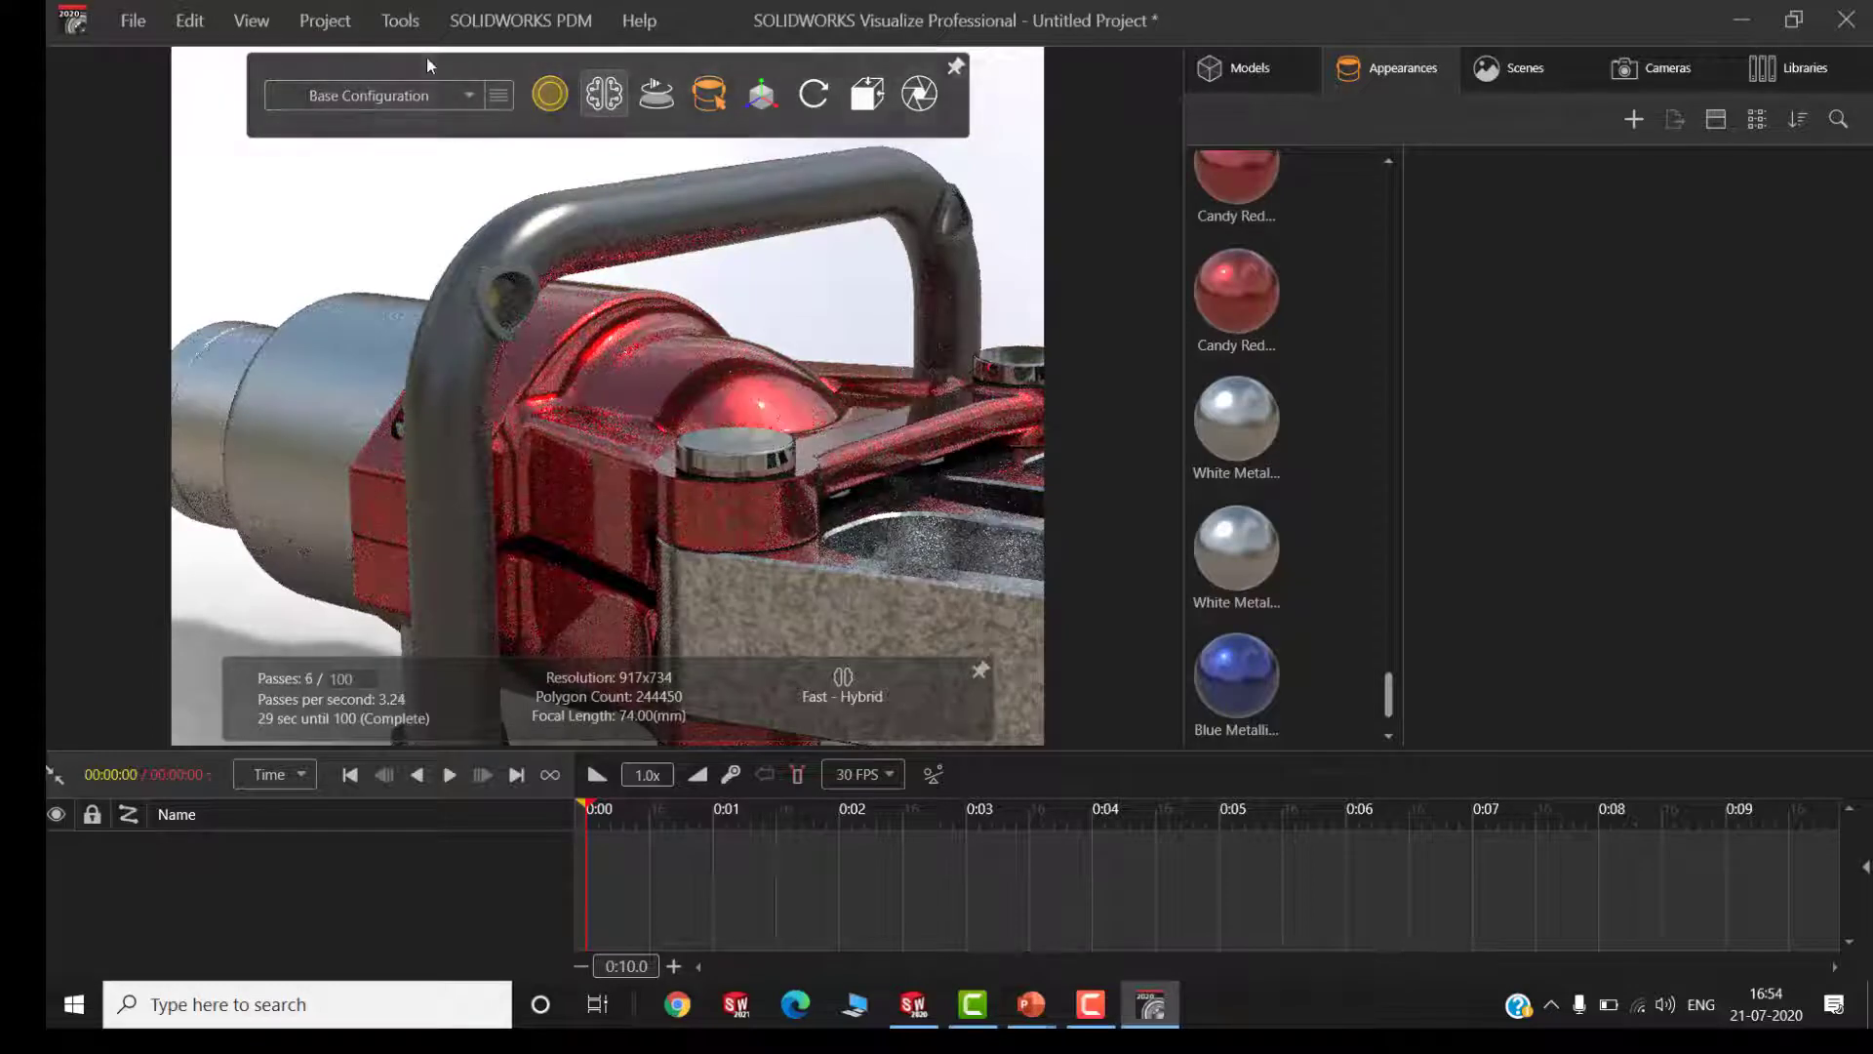
{"action": "left_click", "coordinate": [420, 93]}
{"action": "left_click", "coordinate": [381, 159]}
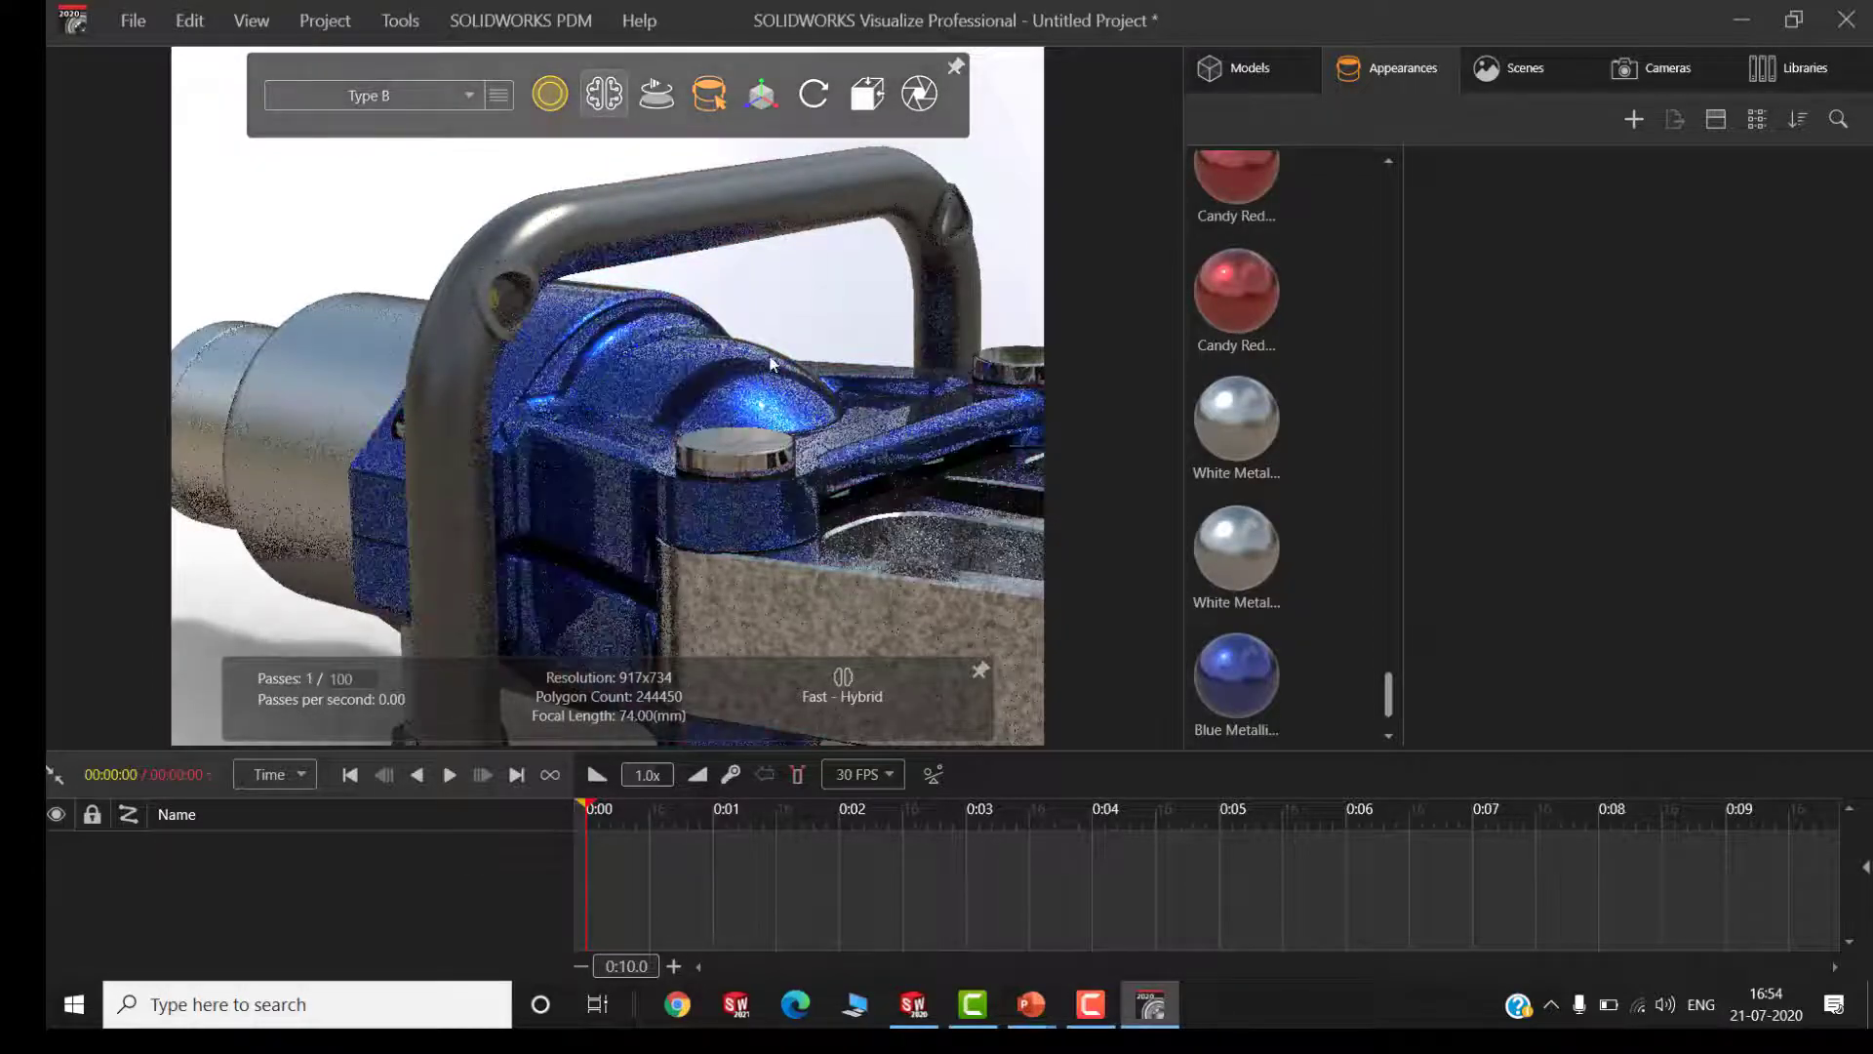
Set the SOLIDWORKS Viewport camera's aspect ratio to the Common preset HDTV 16:9
{"action": "left_click", "coordinate": [787, 349]}
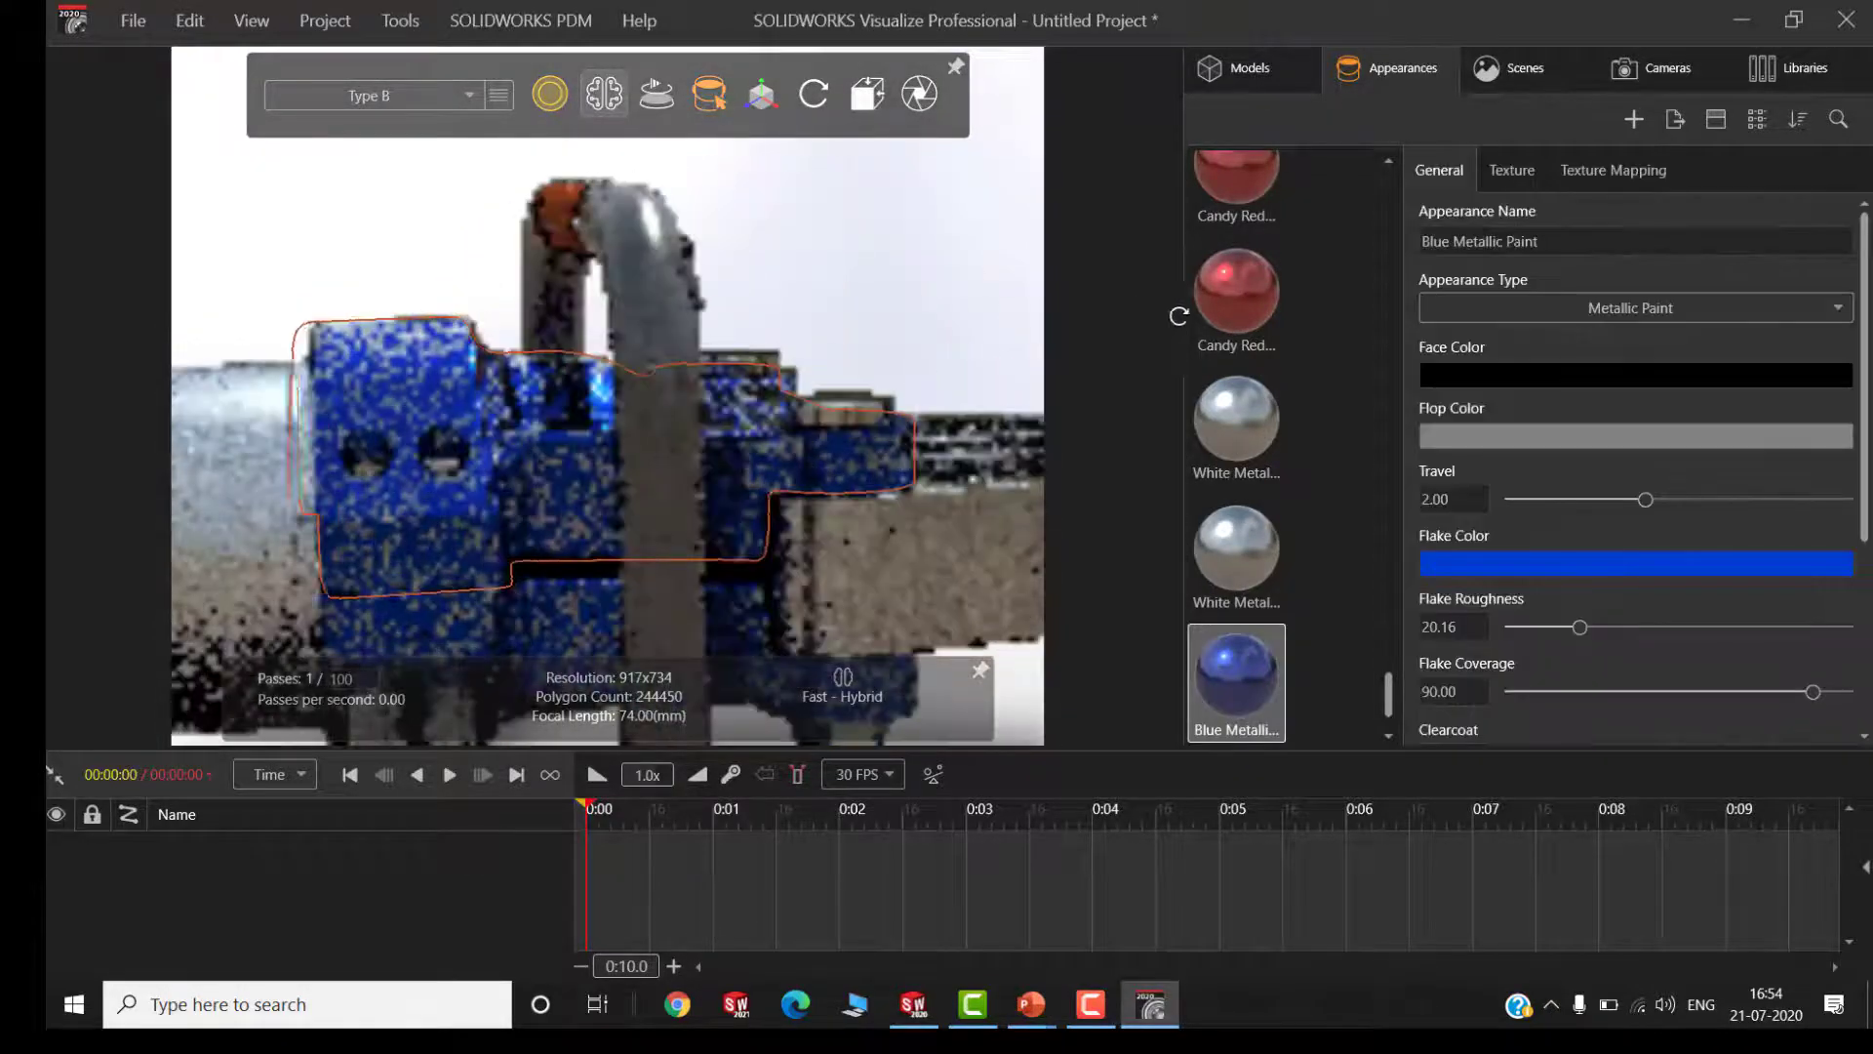
{"action": "scroll", "coordinate": [406, 313], "scroll_direction": "down", "scroll_amount": 3}
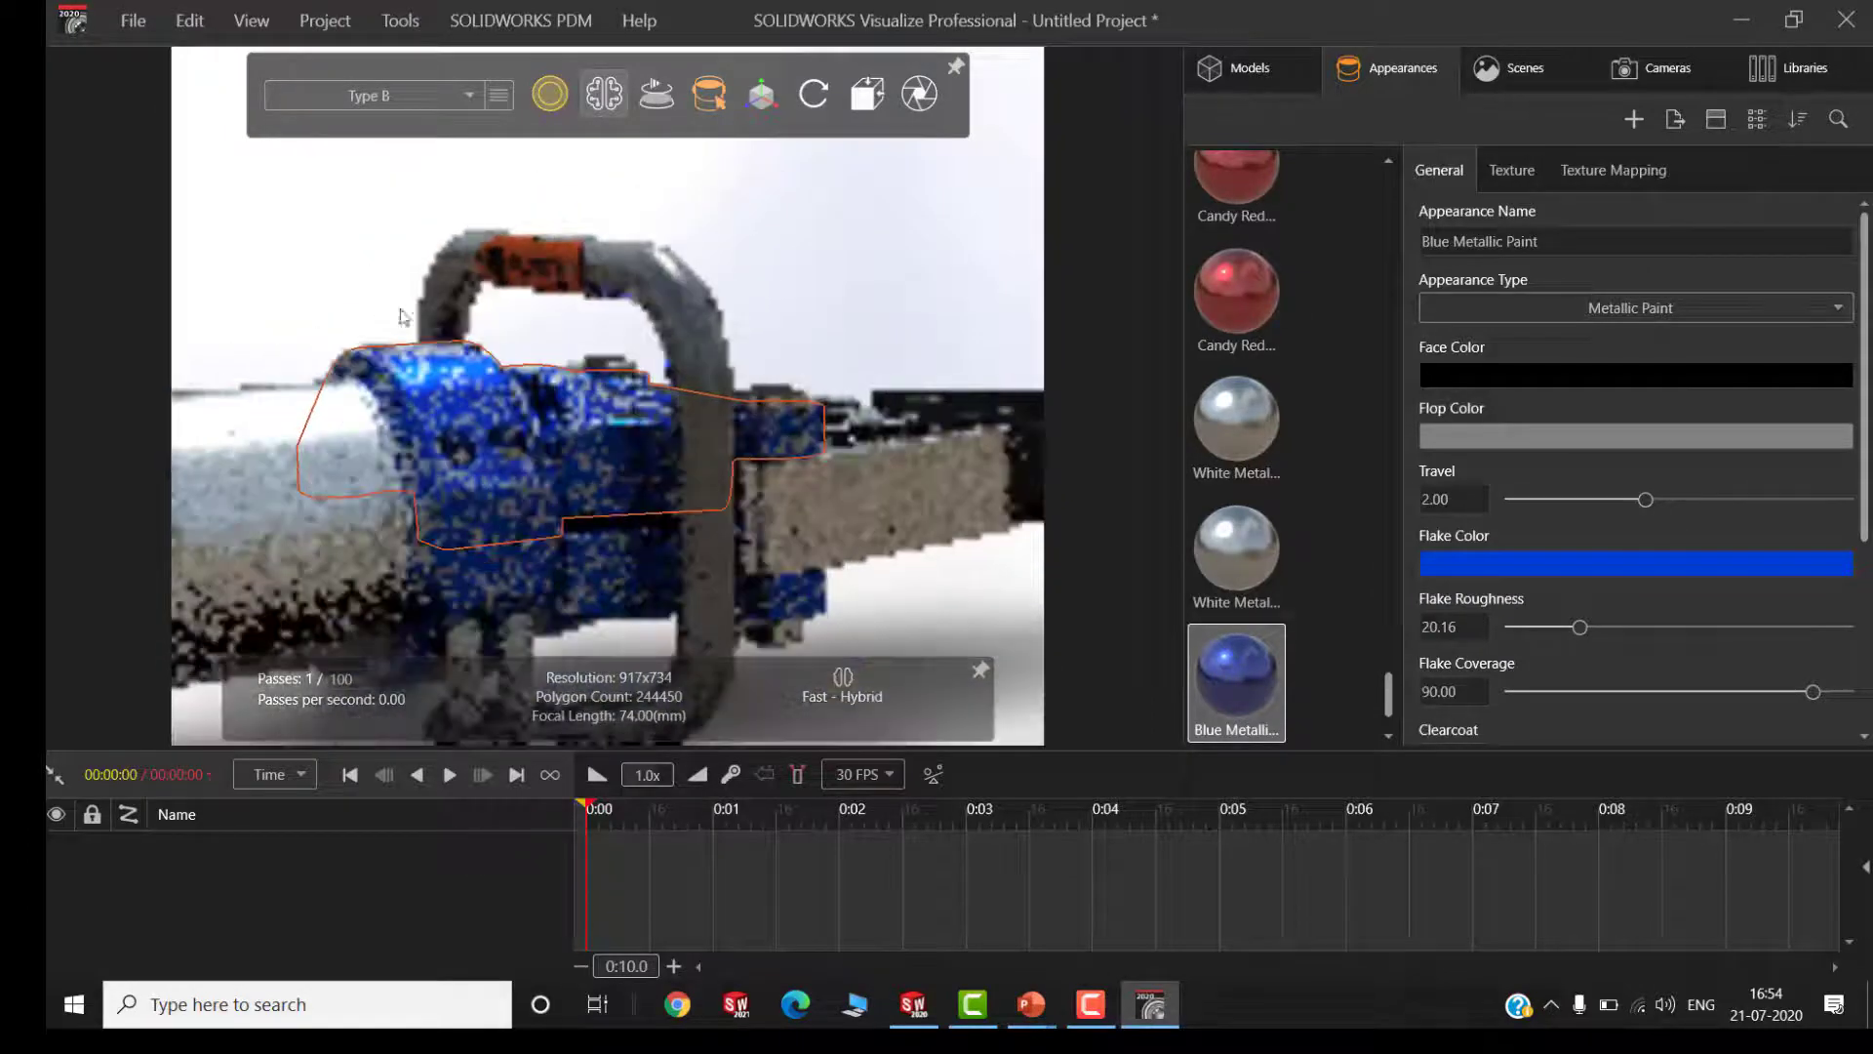
{"action": "scroll", "coordinate": [506, 261], "scroll_direction": "up", "scroll_amount": 3}
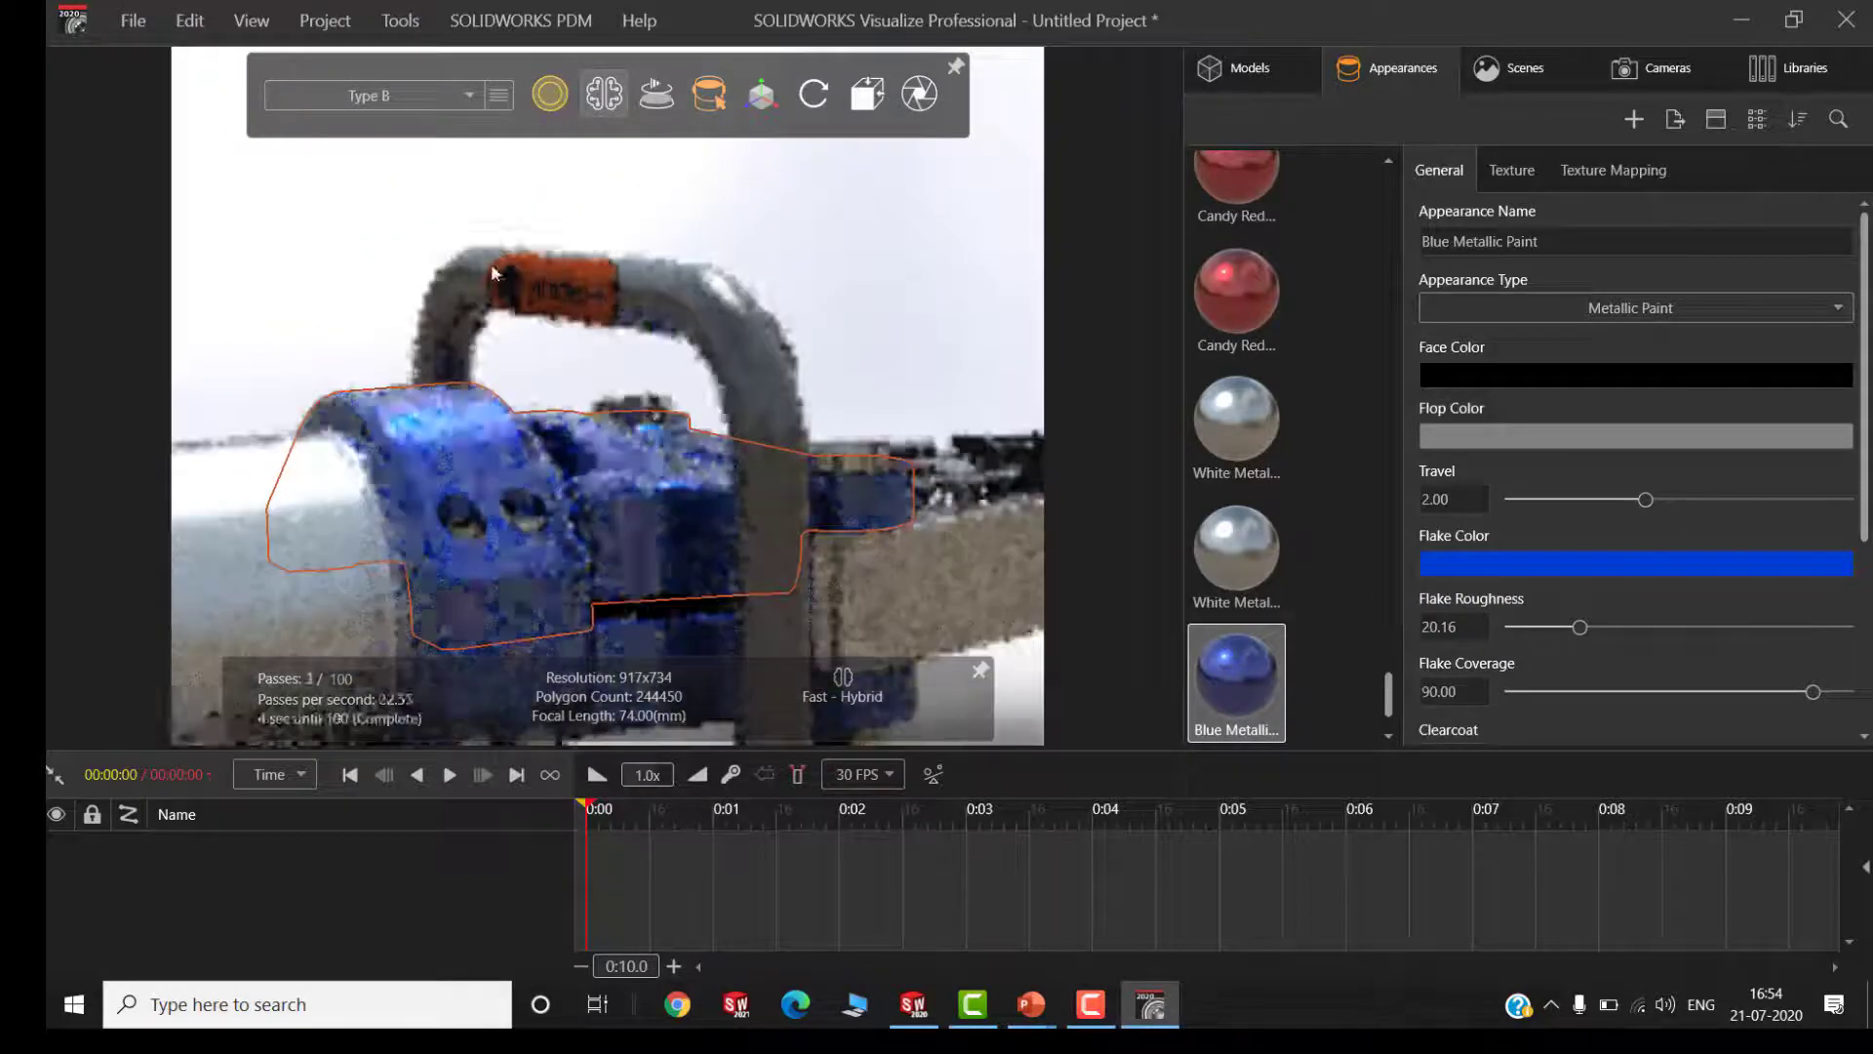
{"action": "left_click", "coordinate": [1319, 189]}
{"action": "left_click", "coordinate": [1659, 67]}
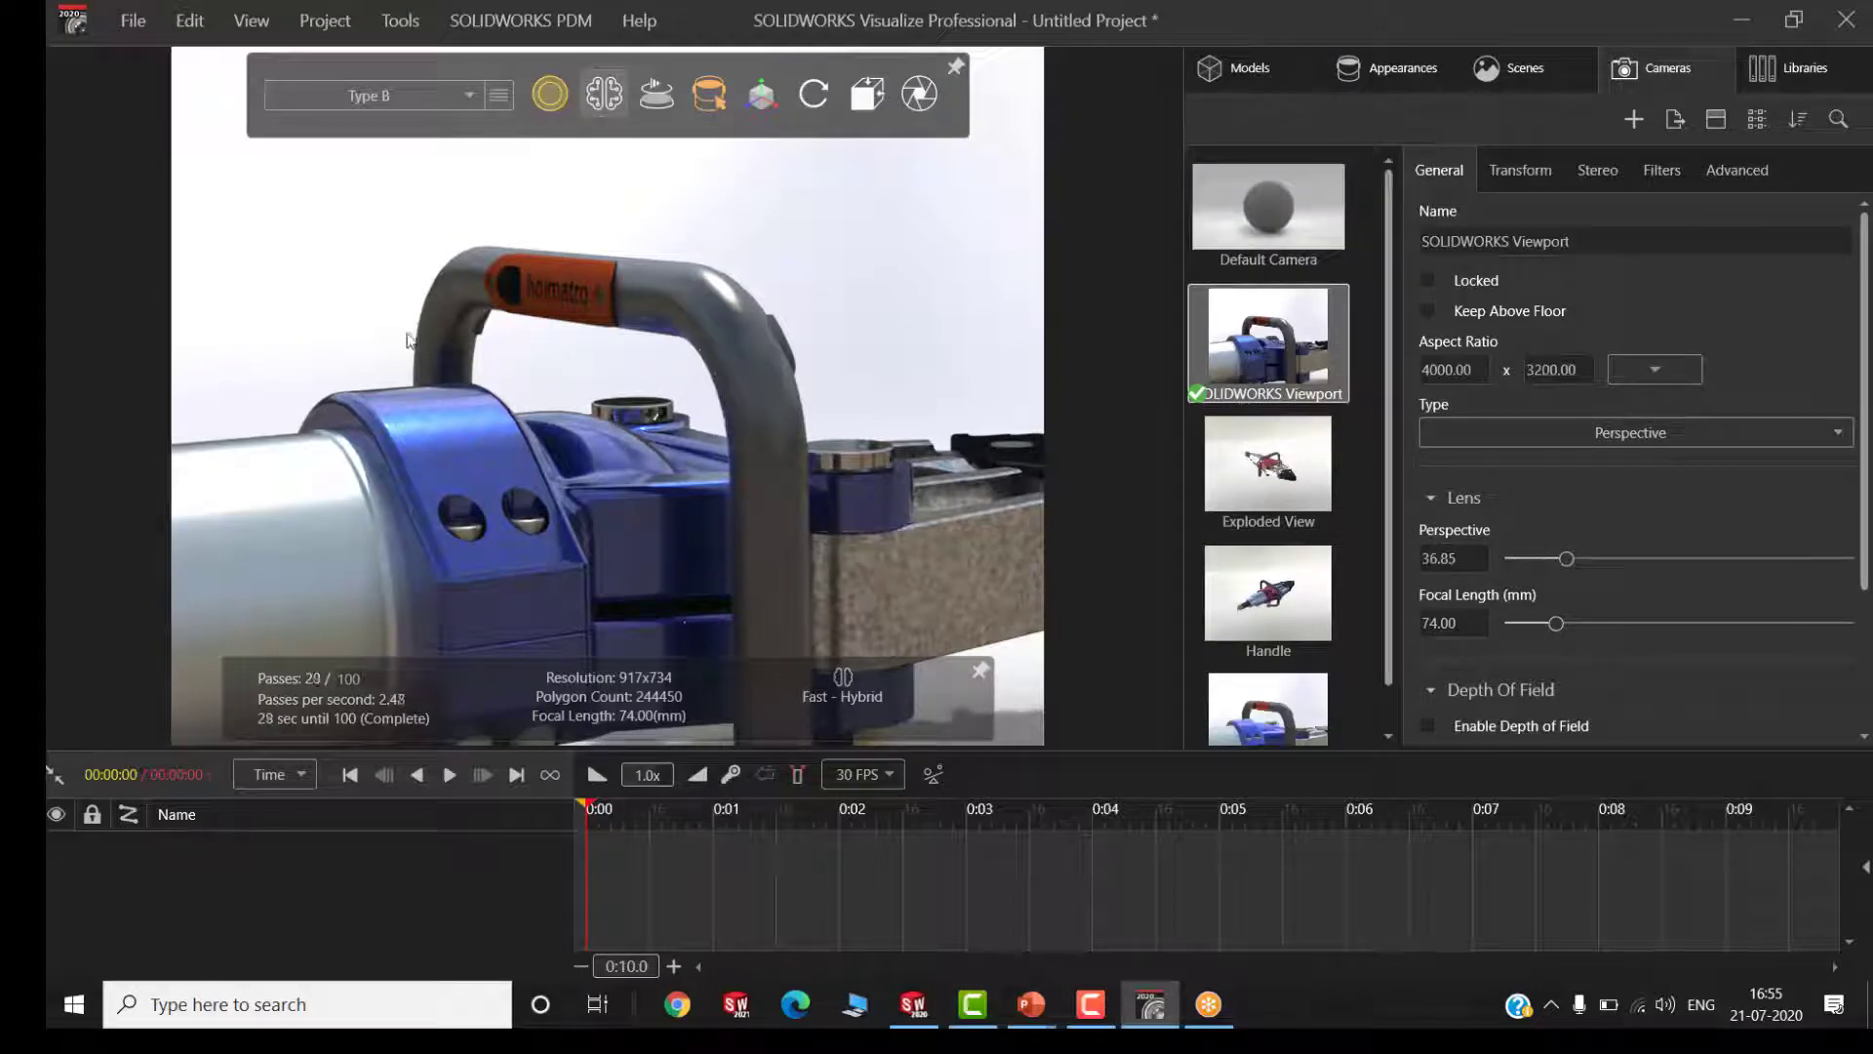
{"action": "scroll", "coordinate": [486, 329], "scroll_direction": "up", "scroll_amount": 2}
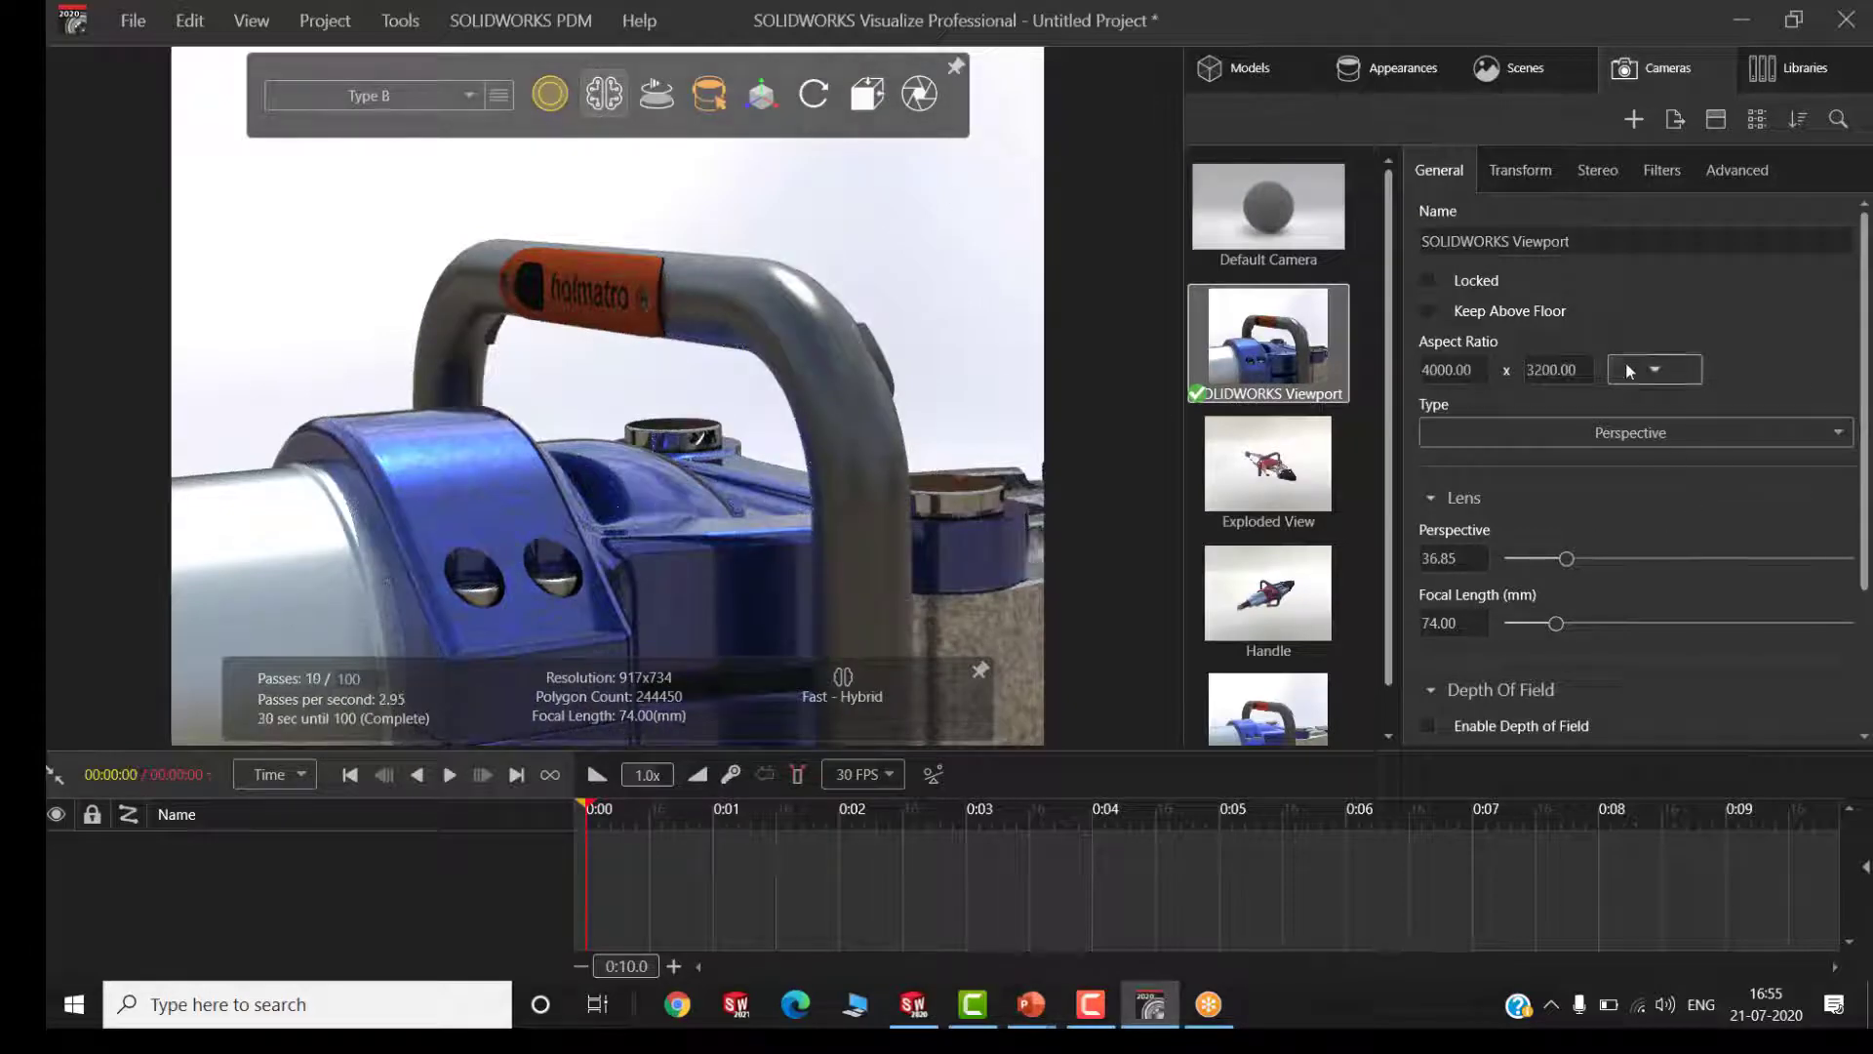
{"action": "left_click", "coordinate": [1656, 369]}
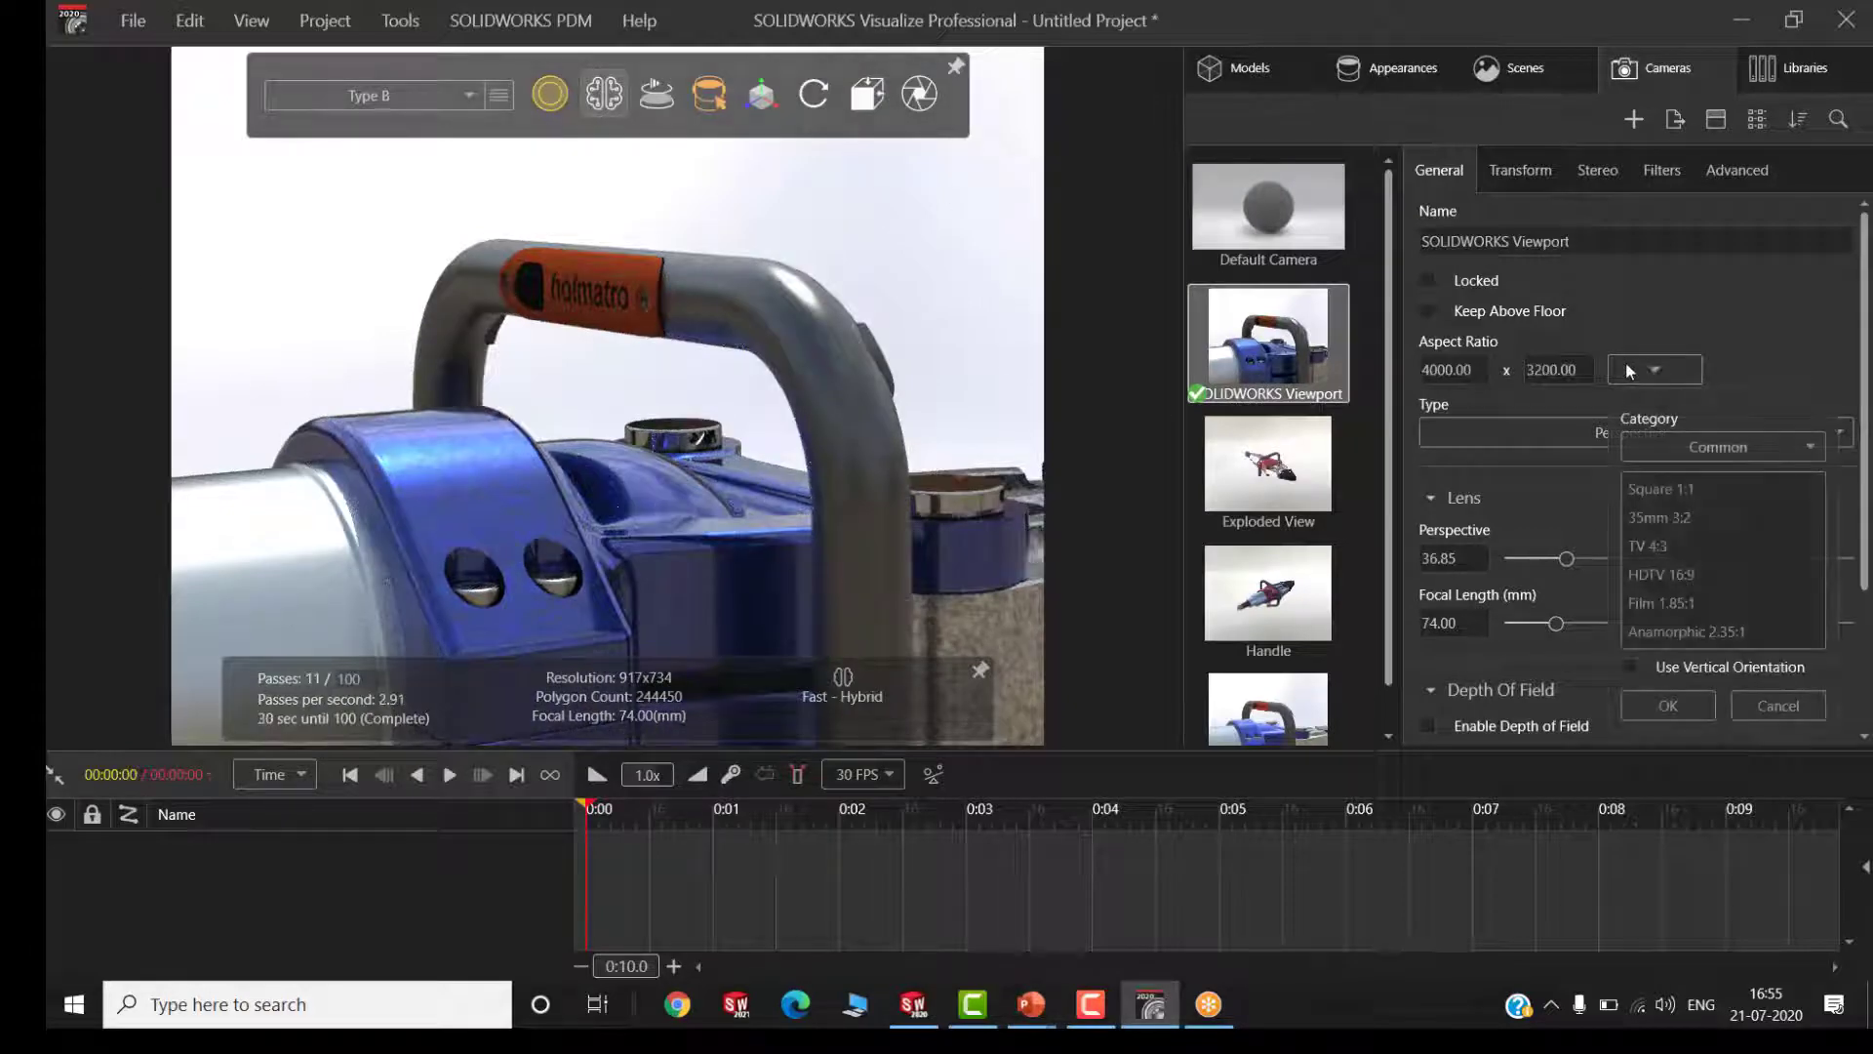
{"action": "left_click", "coordinate": [1667, 574]}
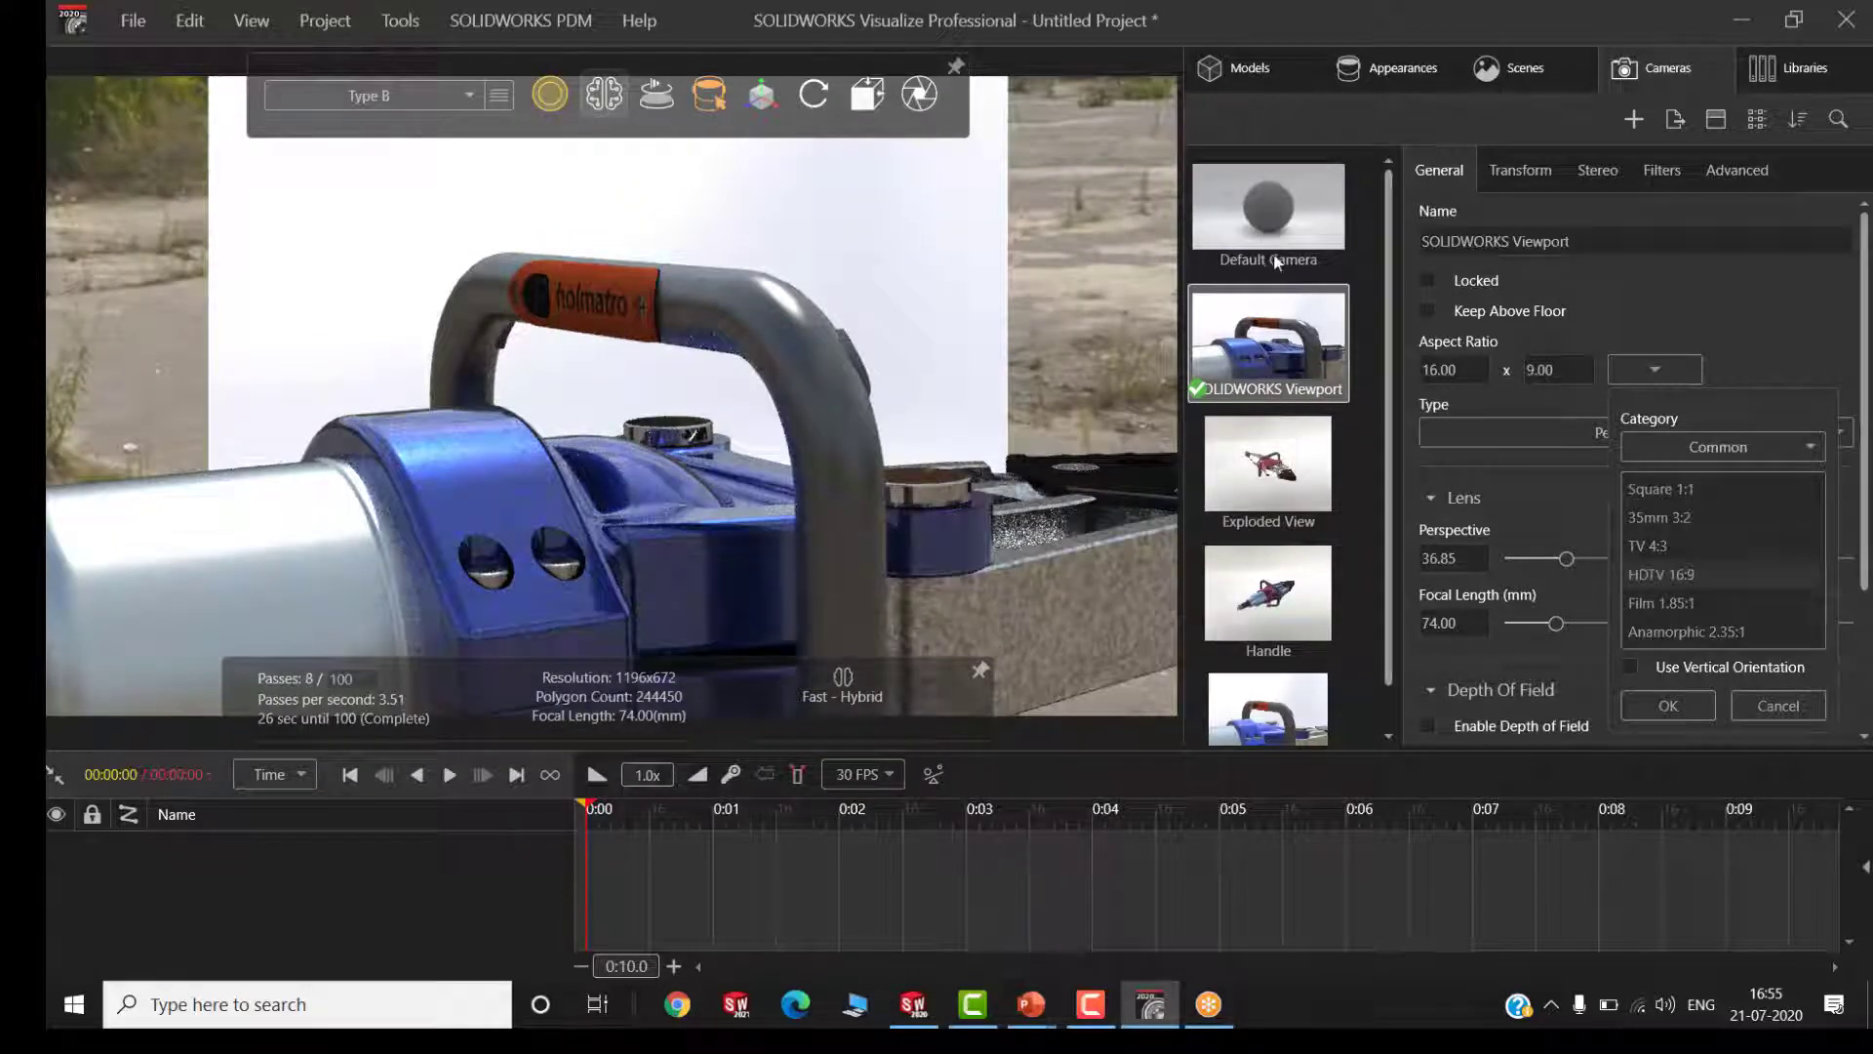
Delete the SOLIDWORKS CAD backplate and replace the abandoned_parking_8k environment with High Contrast Ramp
{"action": "left_click", "coordinate": [1495, 88]}
{"action": "left_click", "coordinate": [1494, 85]}
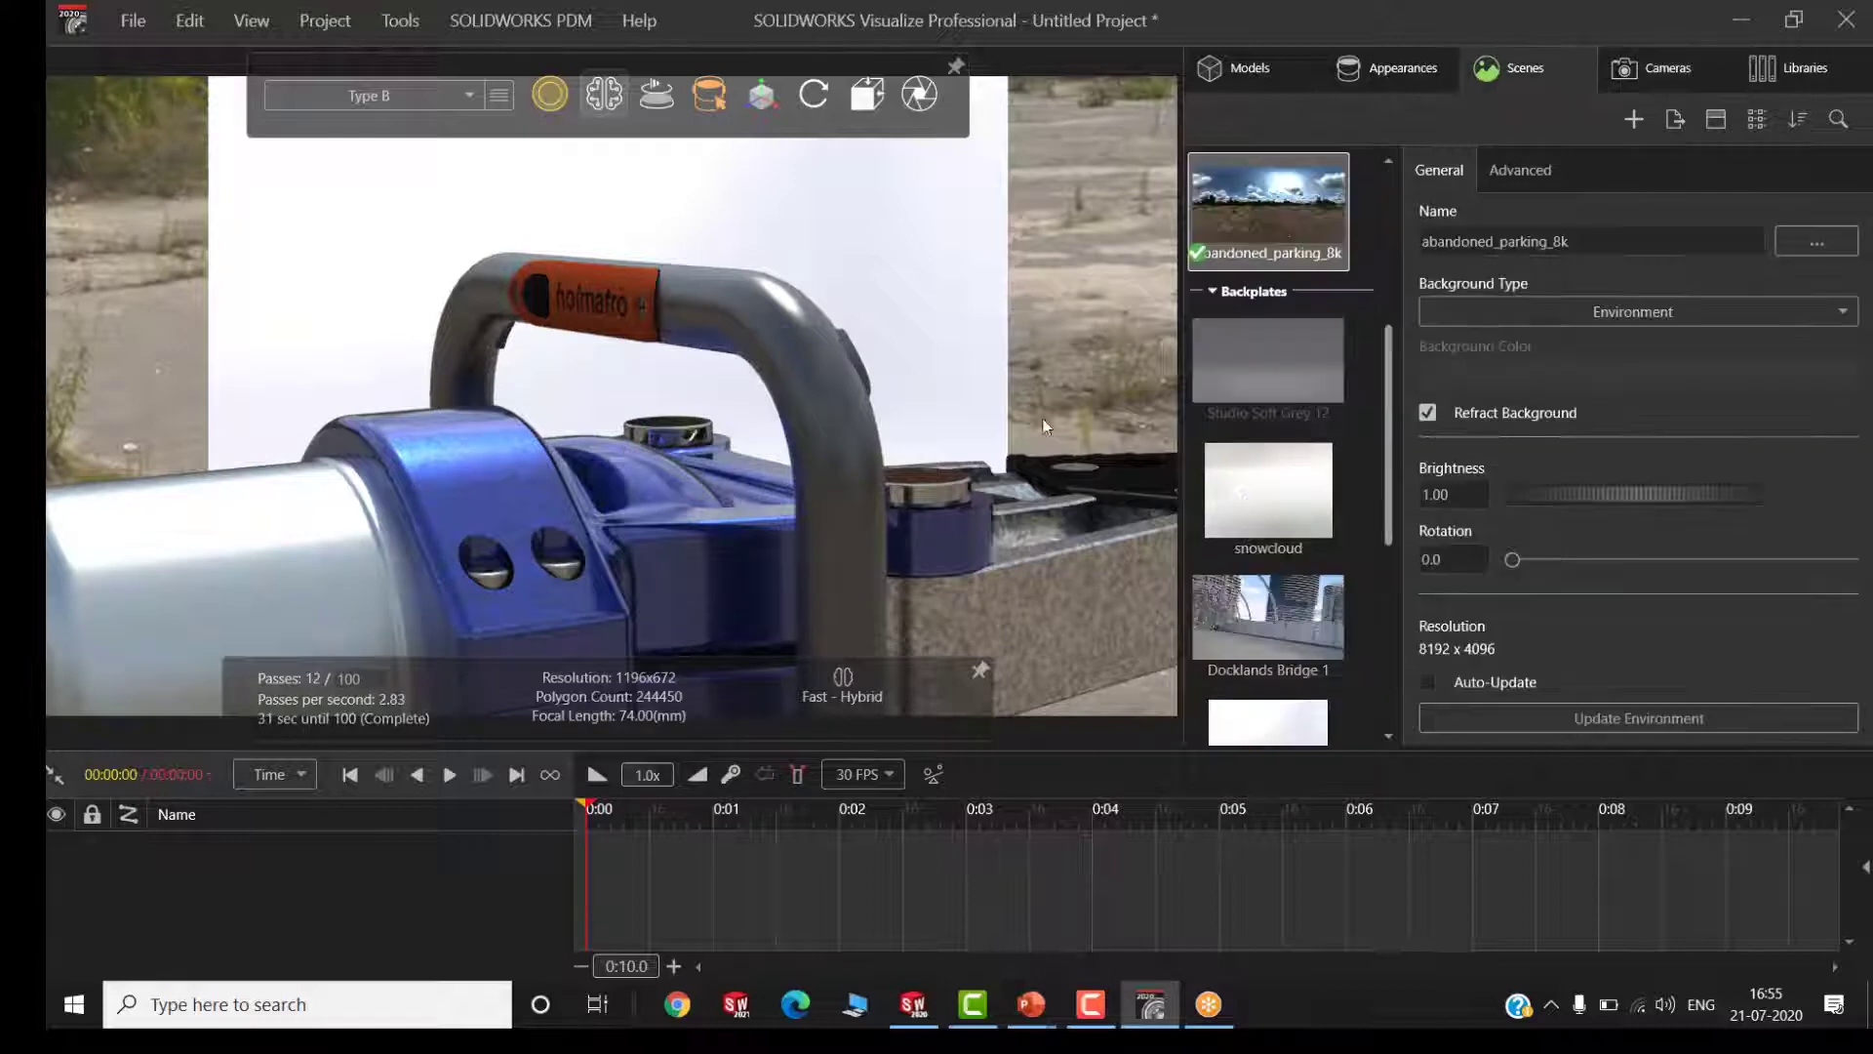
{"action": "scroll", "coordinate": [1254, 439], "scroll_direction": "down", "scroll_amount": 5}
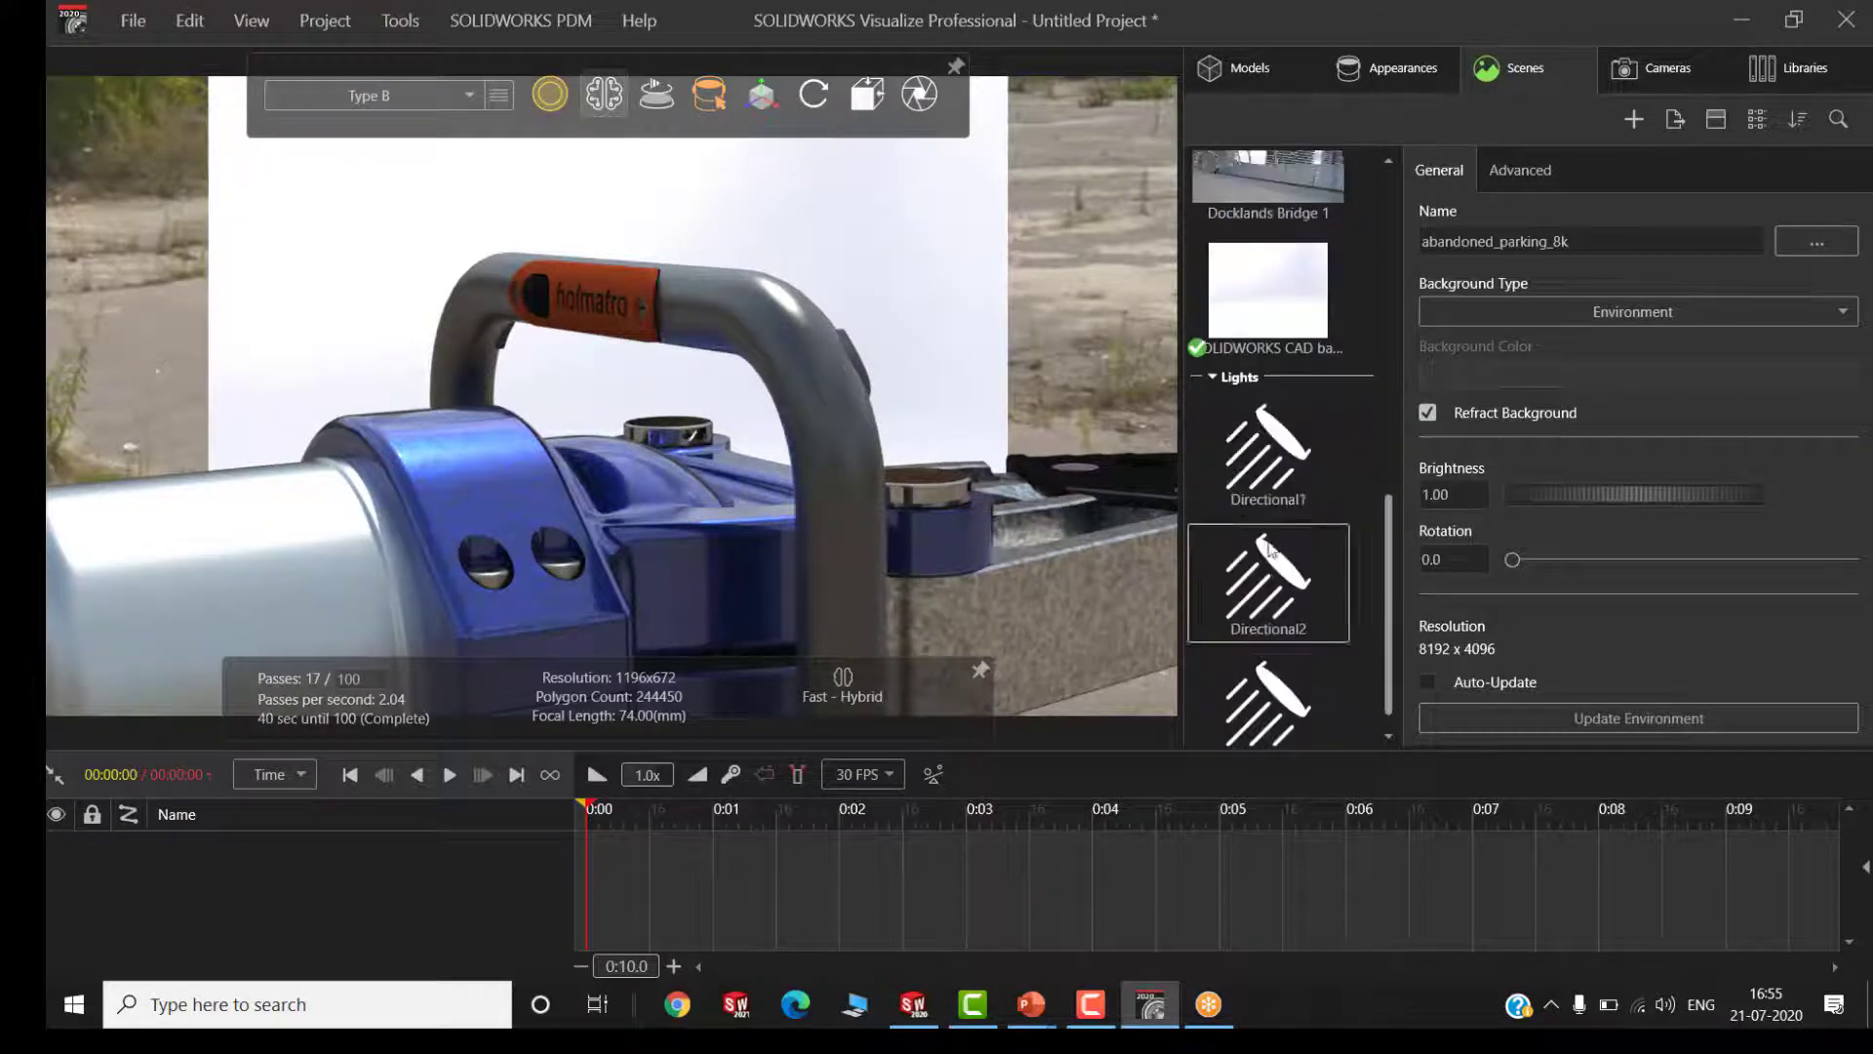
{"action": "left_click", "coordinate": [1253, 359]}
{"action": "key", "text": "Delete"}
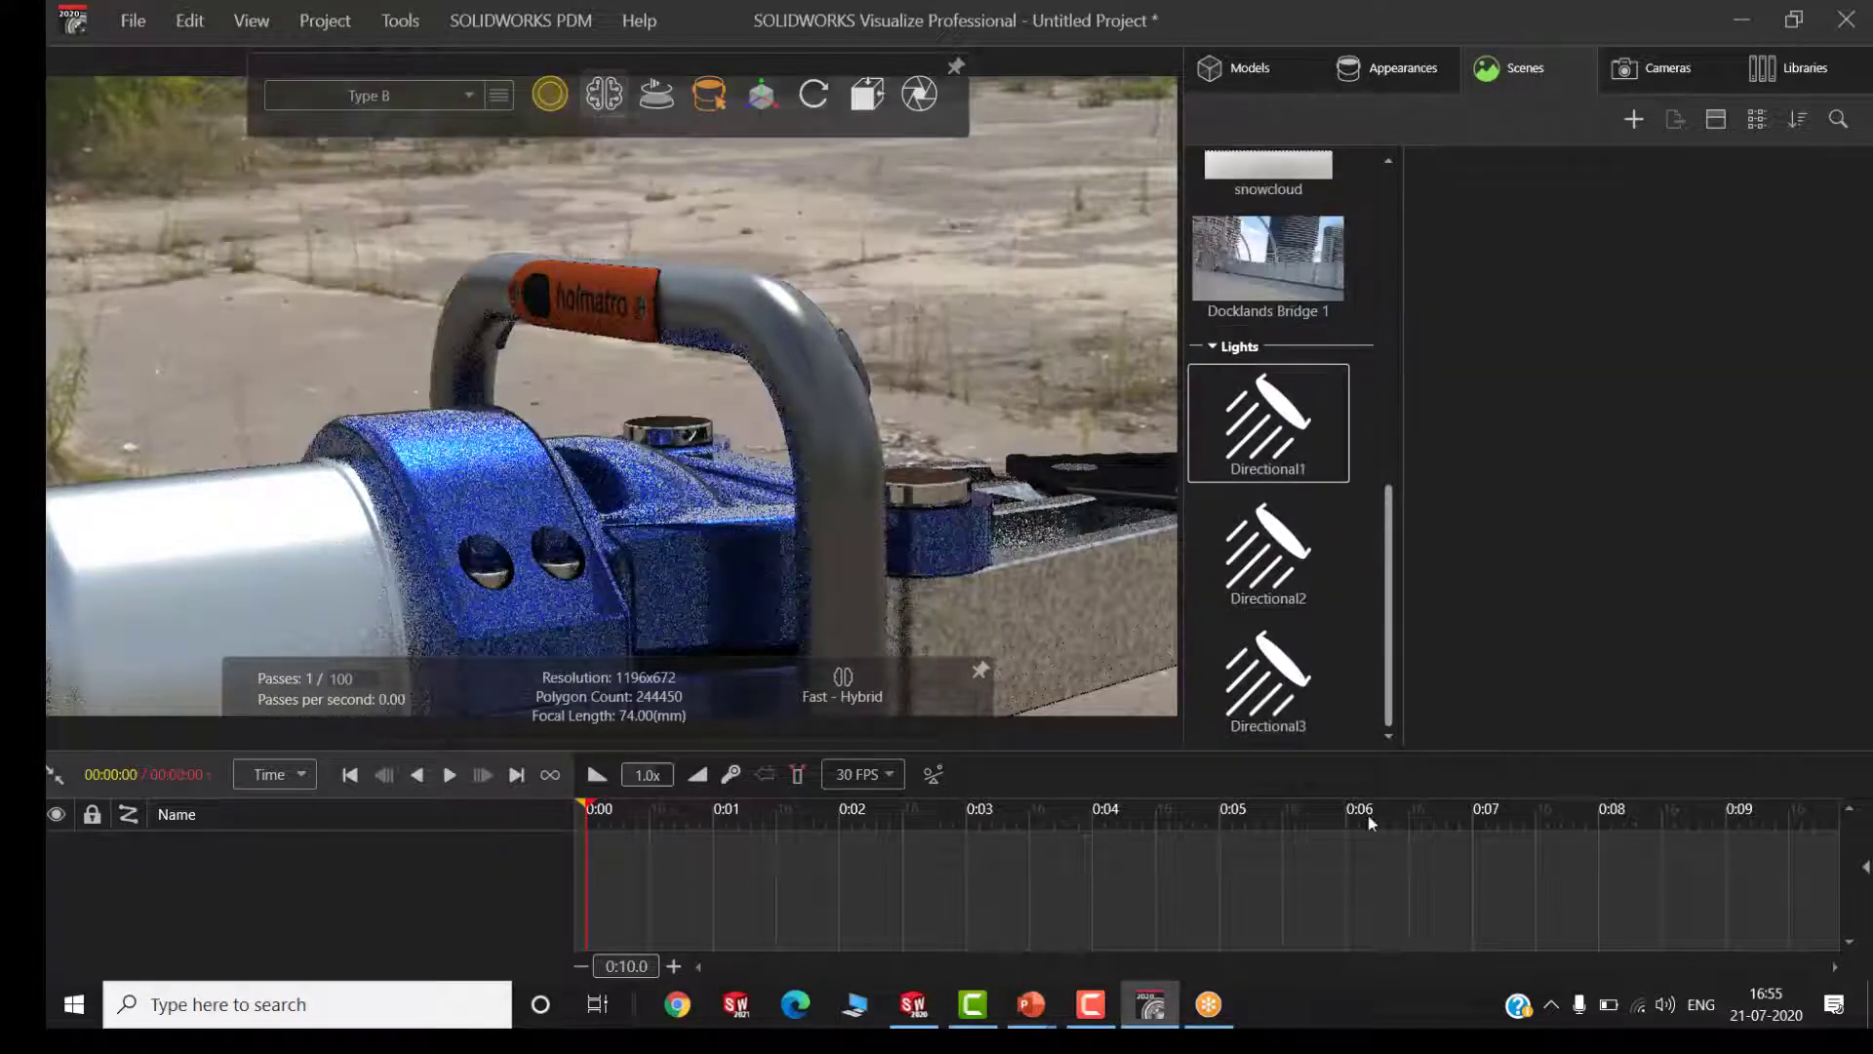
{"action": "scroll", "coordinate": [1255, 283], "scroll_direction": "up", "scroll_amount": 8}
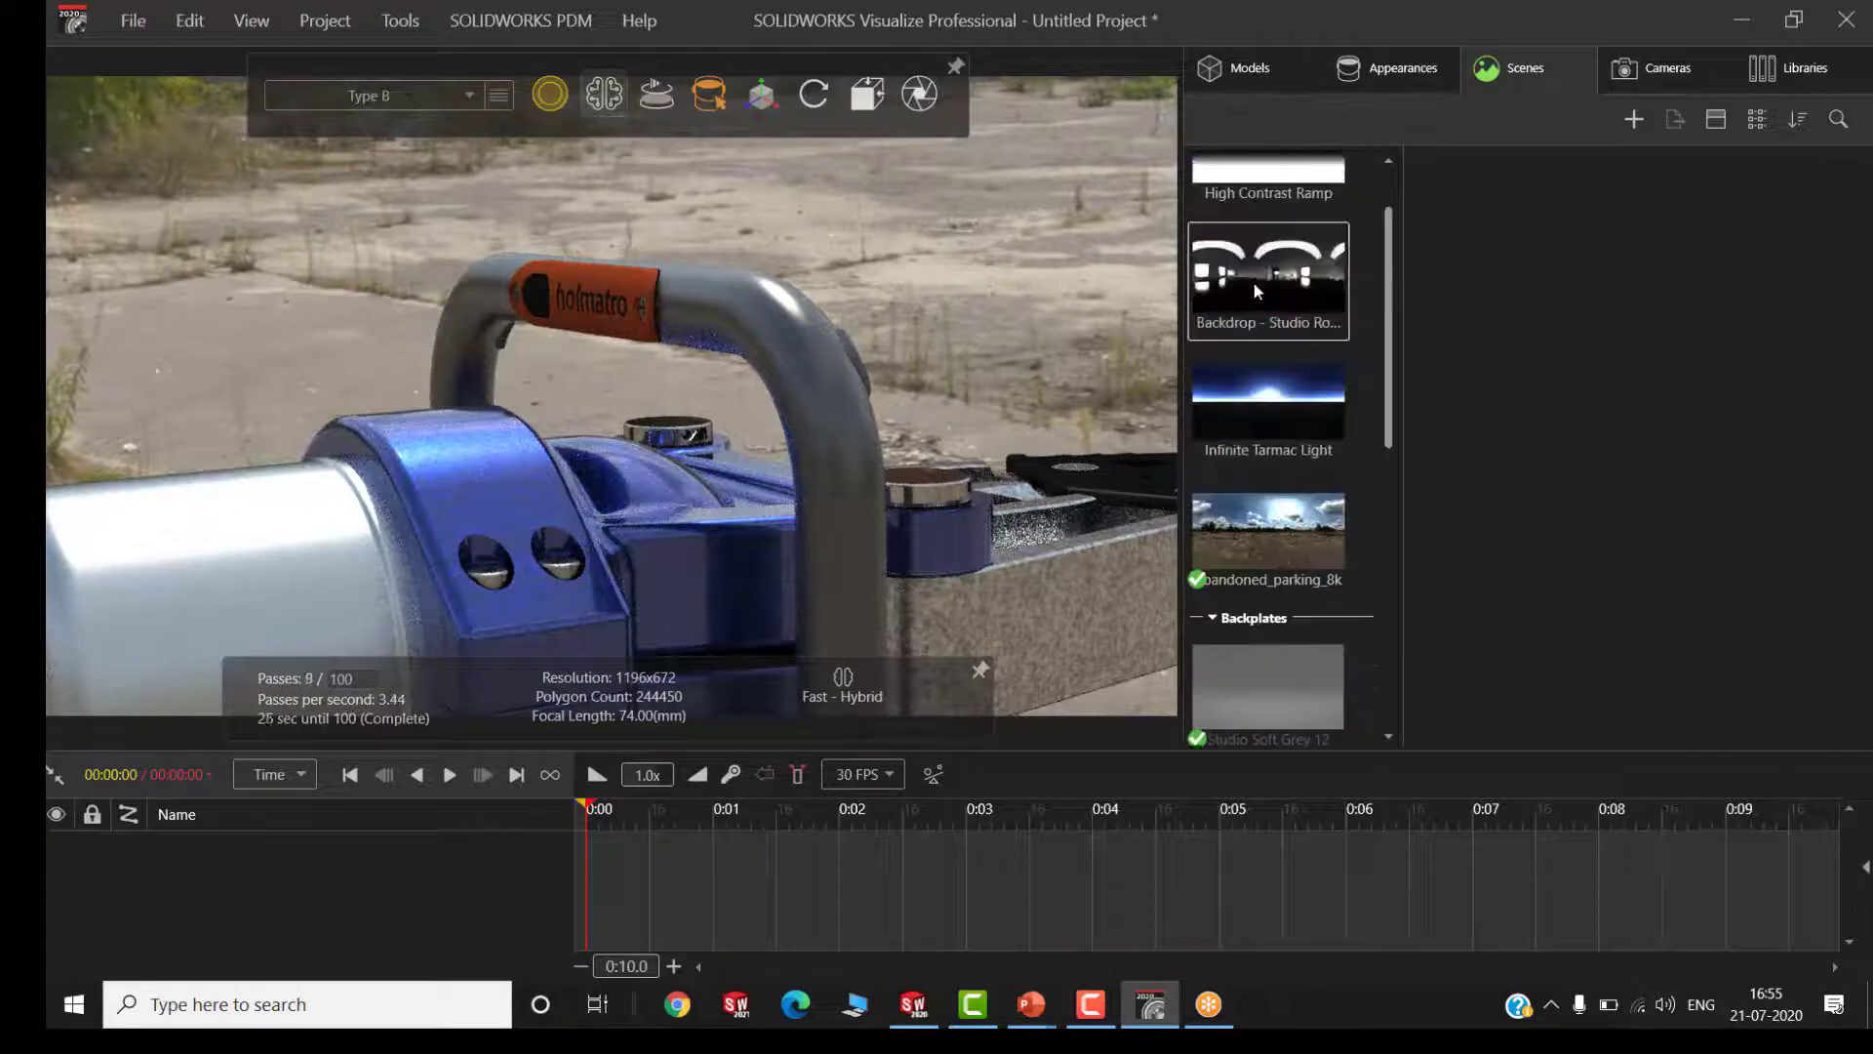
{"action": "double_click", "coordinate": [1255, 283]}
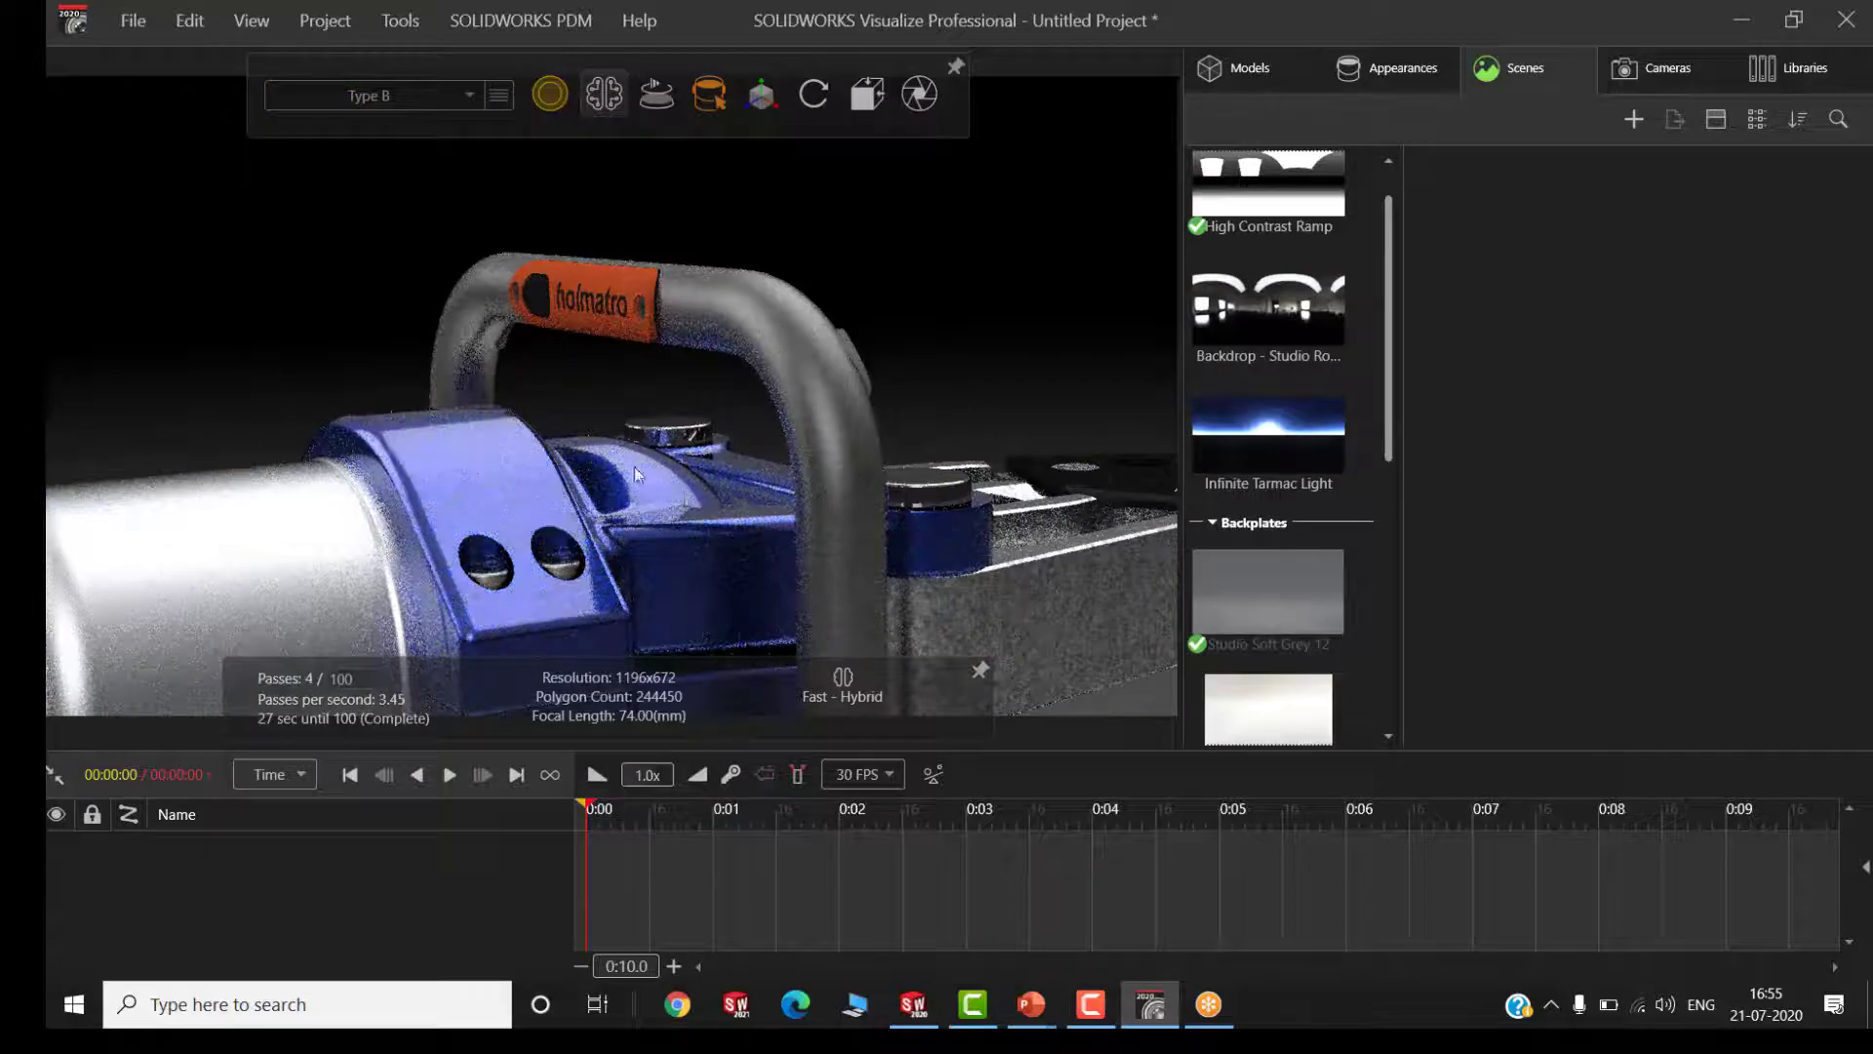
Select the orange holmatro plate on the handle as a part and move it outward along X to 0.1123
{"action": "left_click_drag", "start_coordinate": [543, 291], "coordinate": [573, 322]}
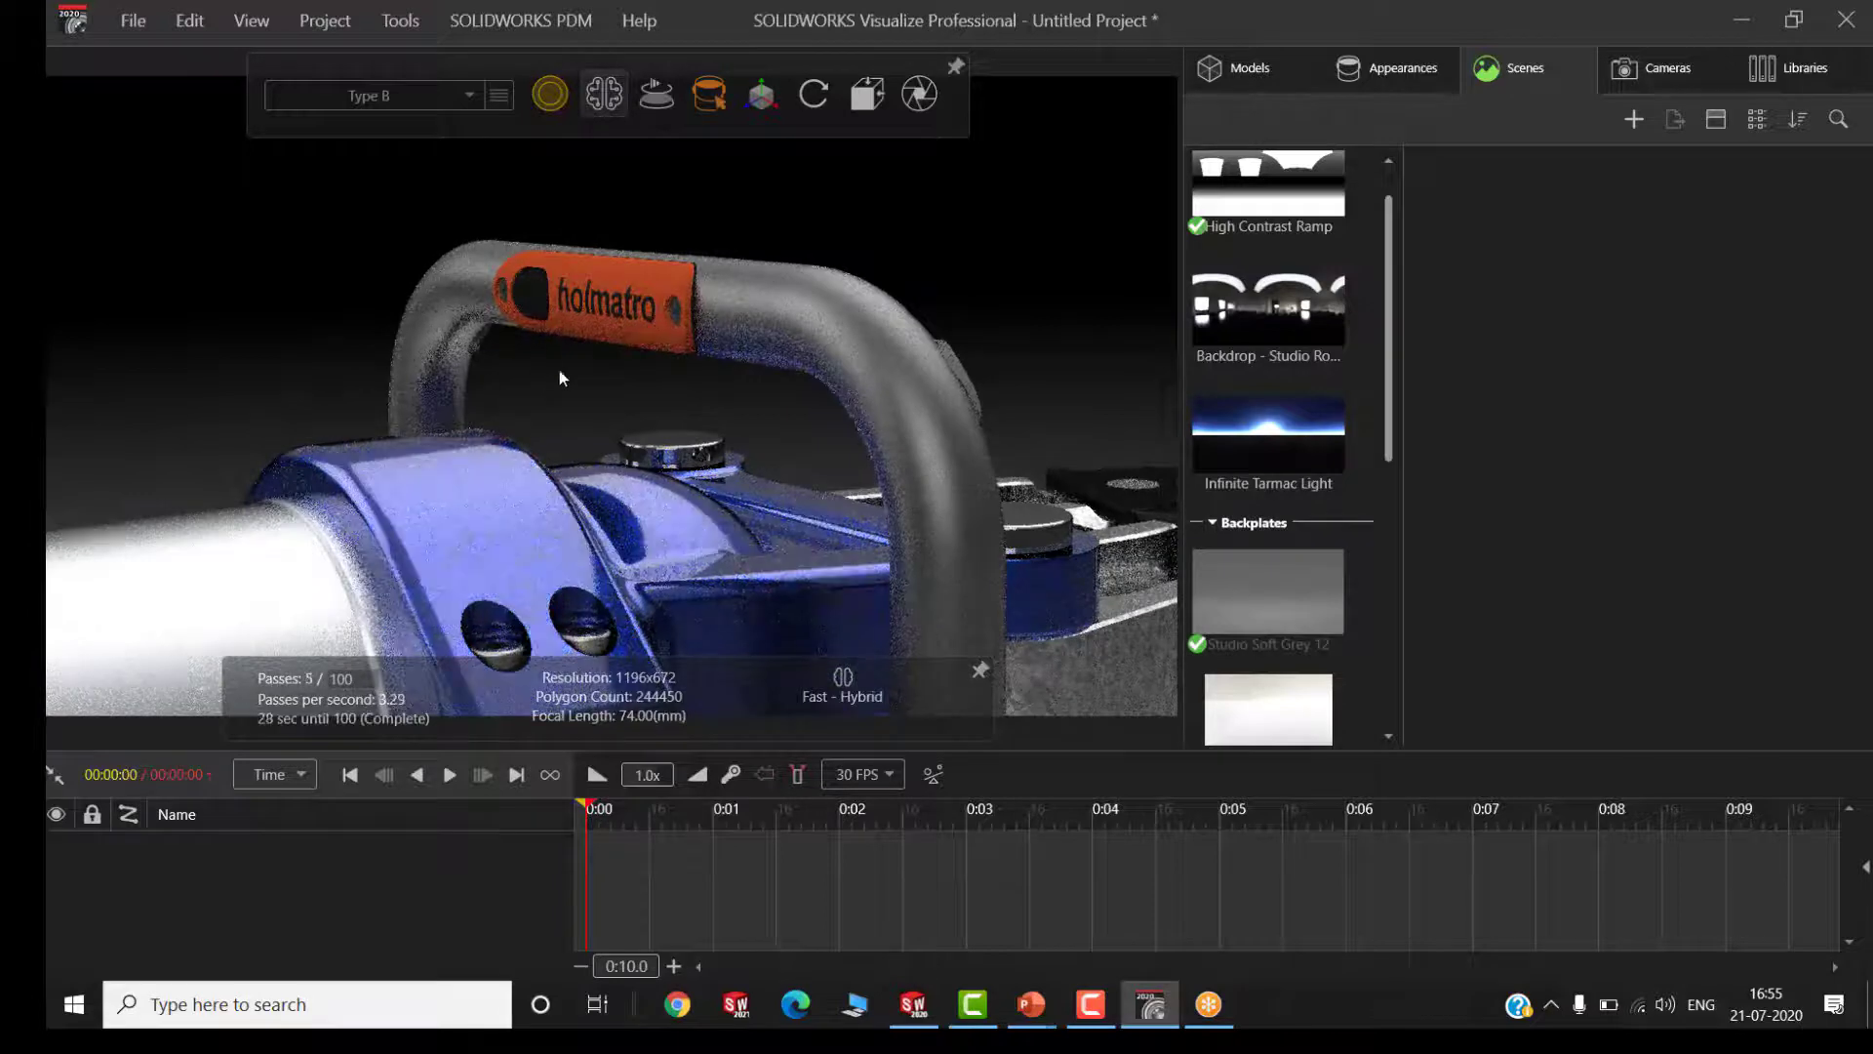
{"action": "left_click_drag", "start_coordinate": [559, 371], "coordinate": [609, 351]}
{"action": "middle_click_drag", "start_coordinate": [609, 351], "coordinate": [622, 352]}
{"action": "scroll", "coordinate": [483, 319], "scroll_direction": "up", "scroll_amount": 1}
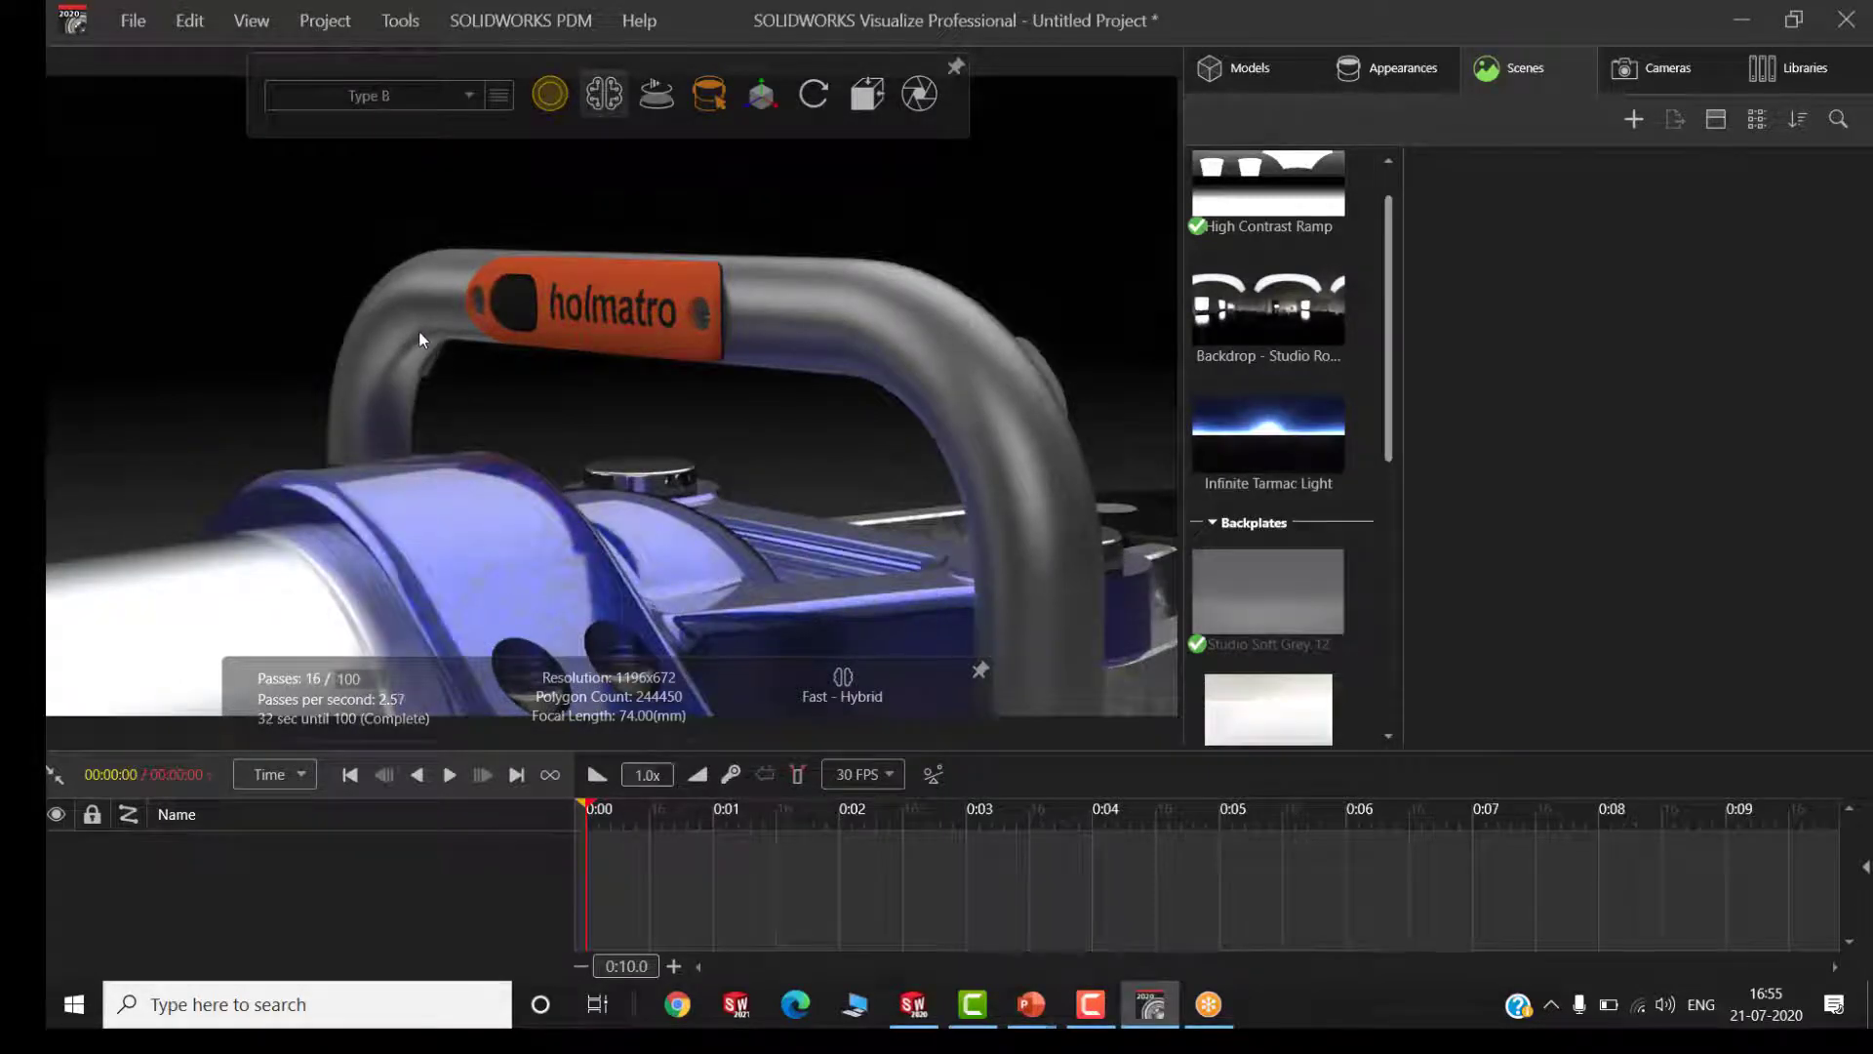
{"action": "scroll", "coordinate": [366, 324], "scroll_direction": "up", "scroll_amount": 1}
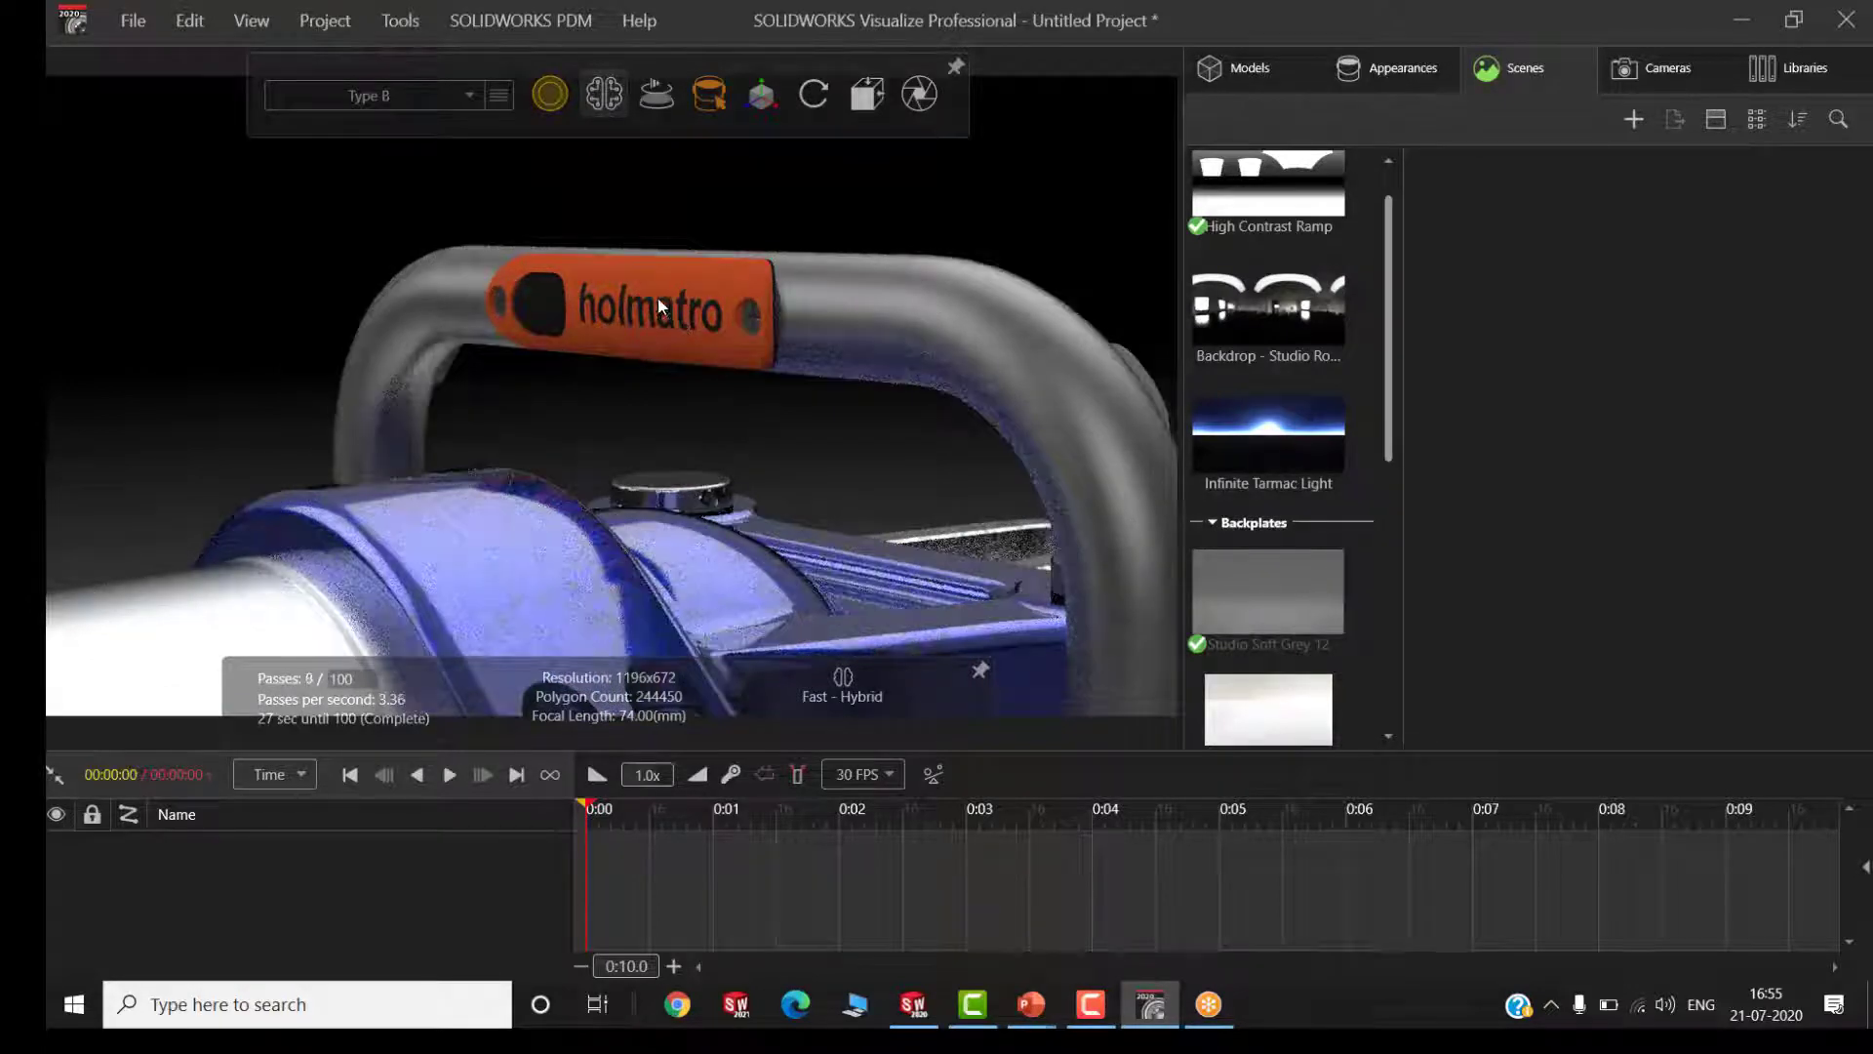
{"action": "left_click", "coordinate": [660, 306]}
{"action": "mouse_move", "coordinate": [704, 90]}
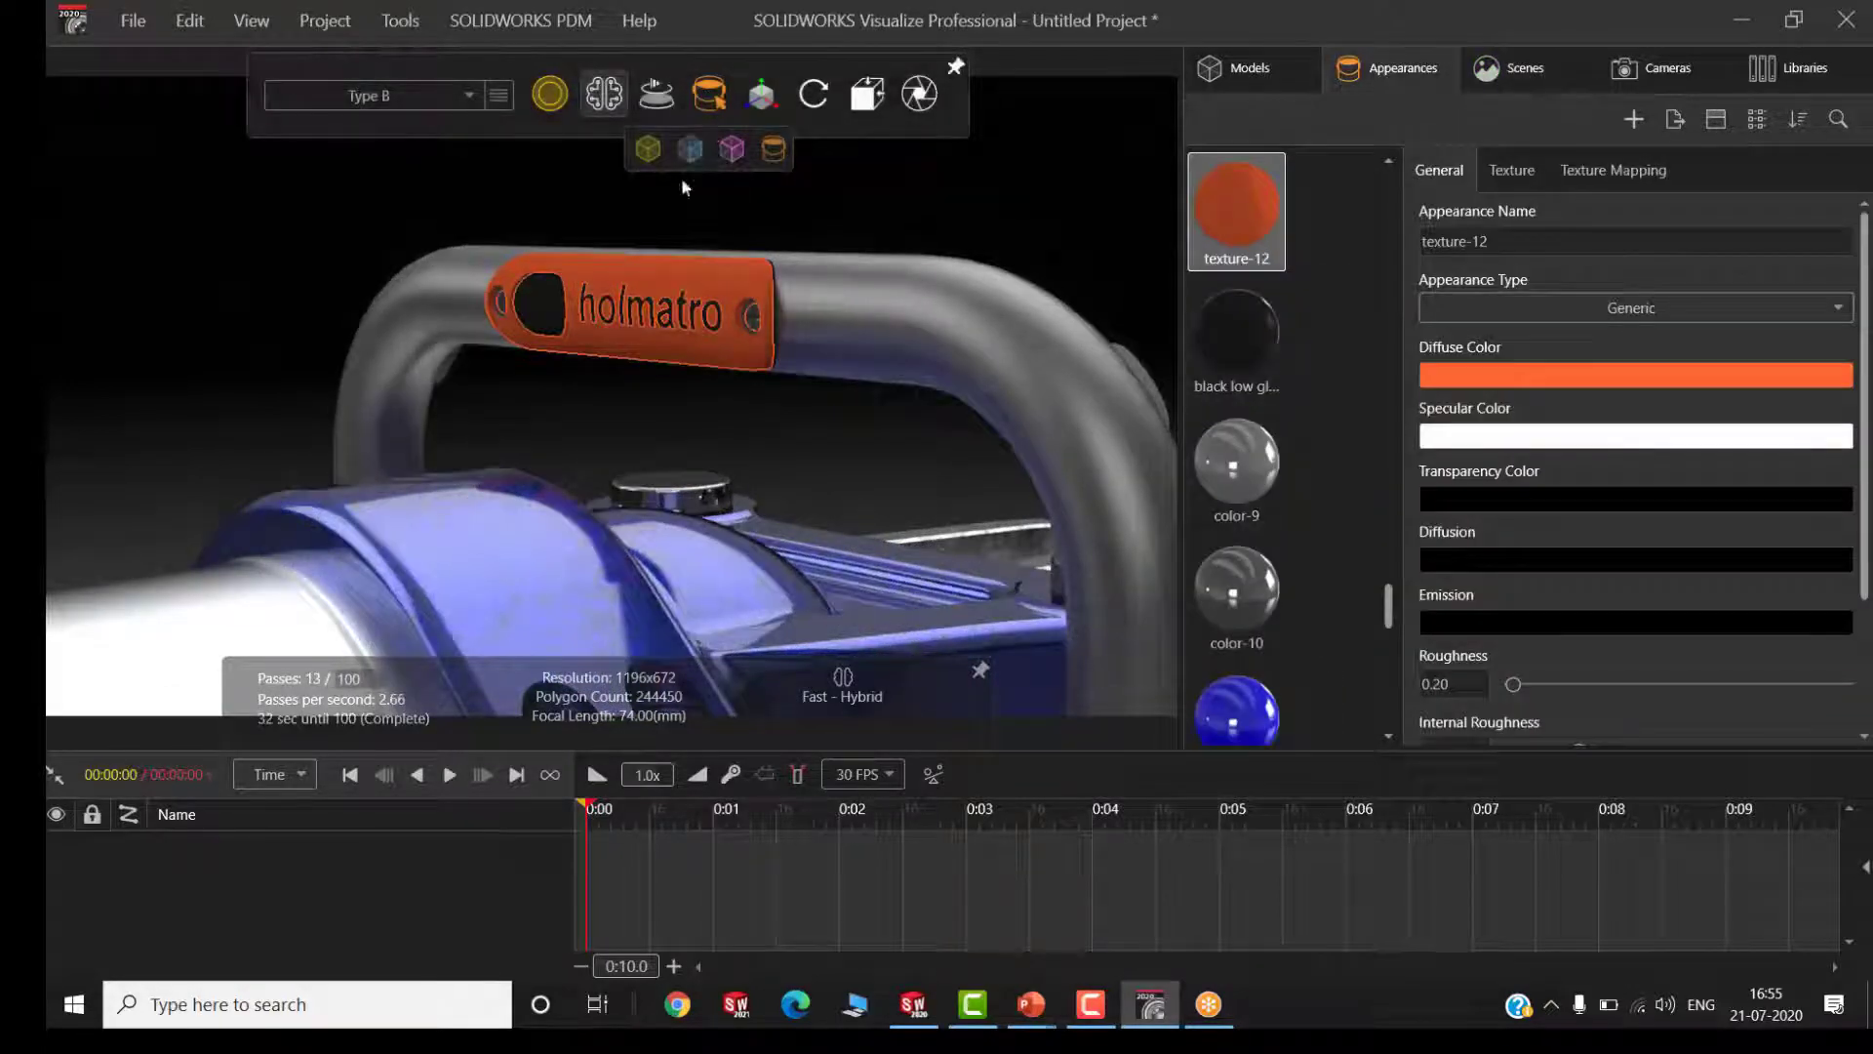
{"action": "left_click", "coordinate": [731, 150]}
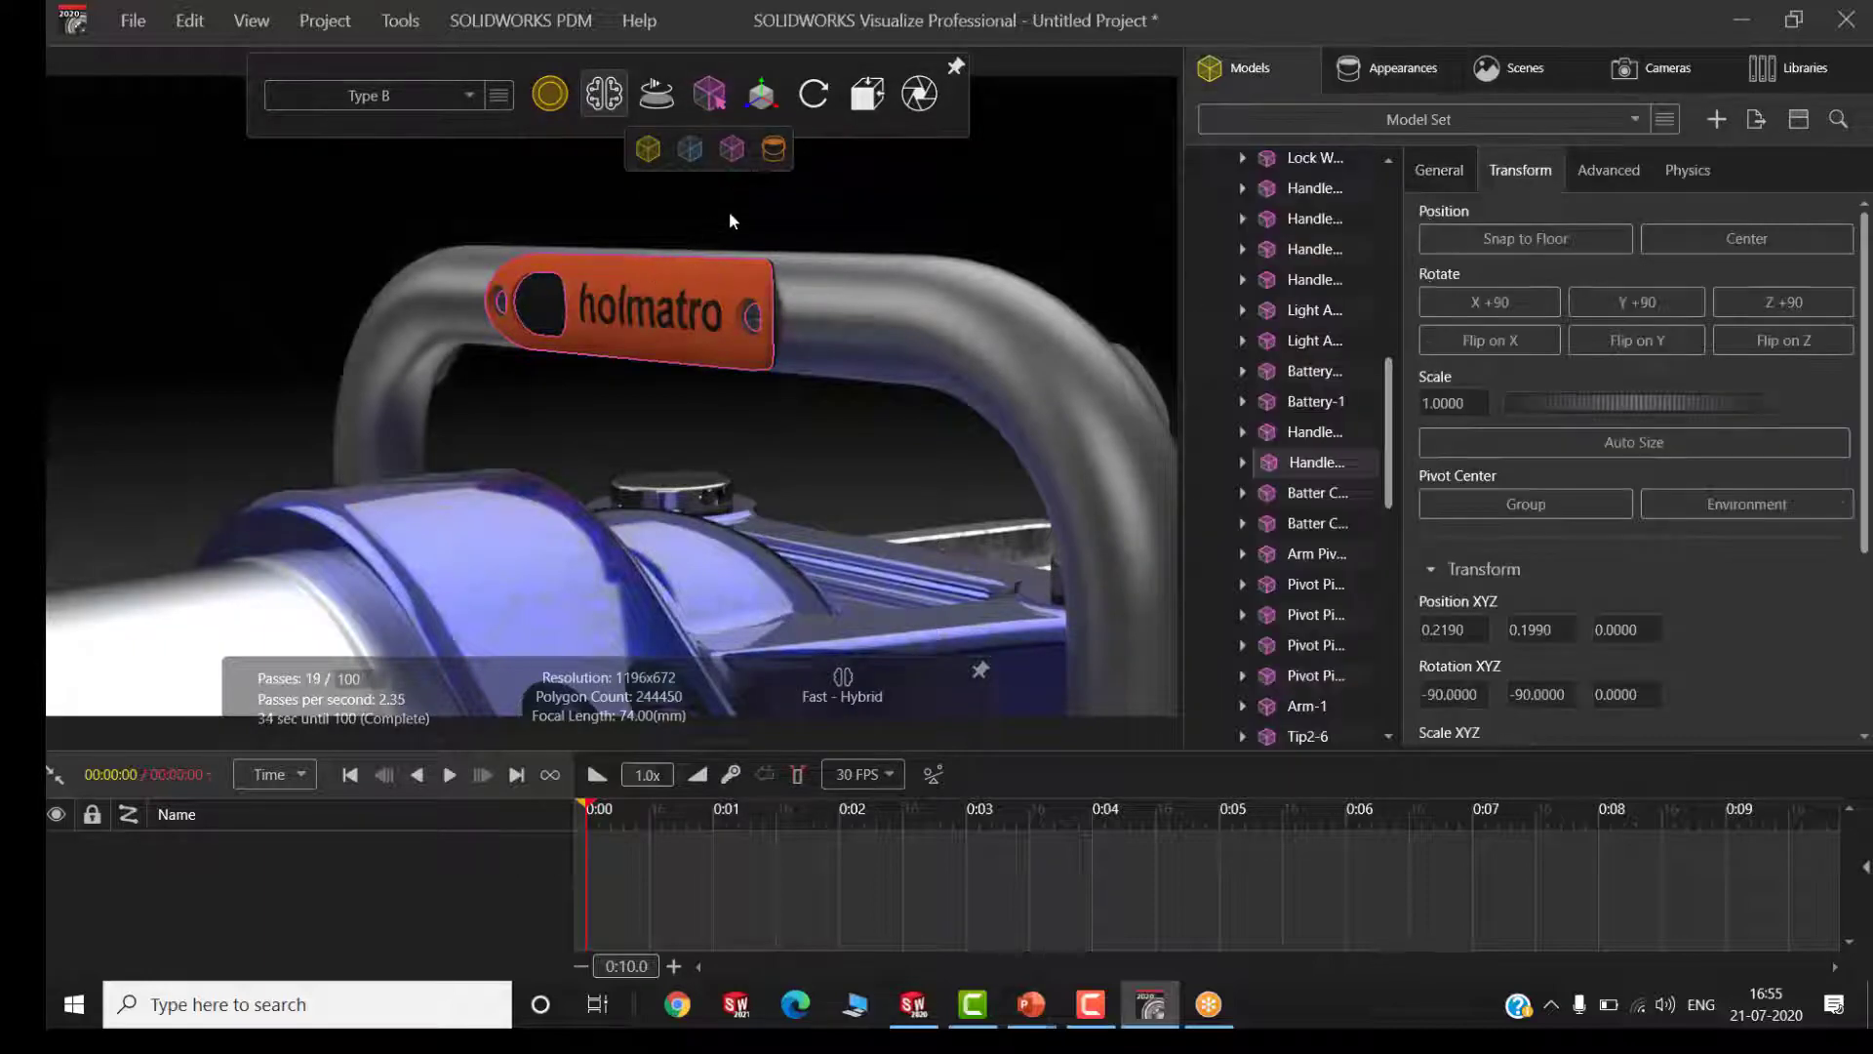
{"action": "left_click", "coordinate": [761, 94]}
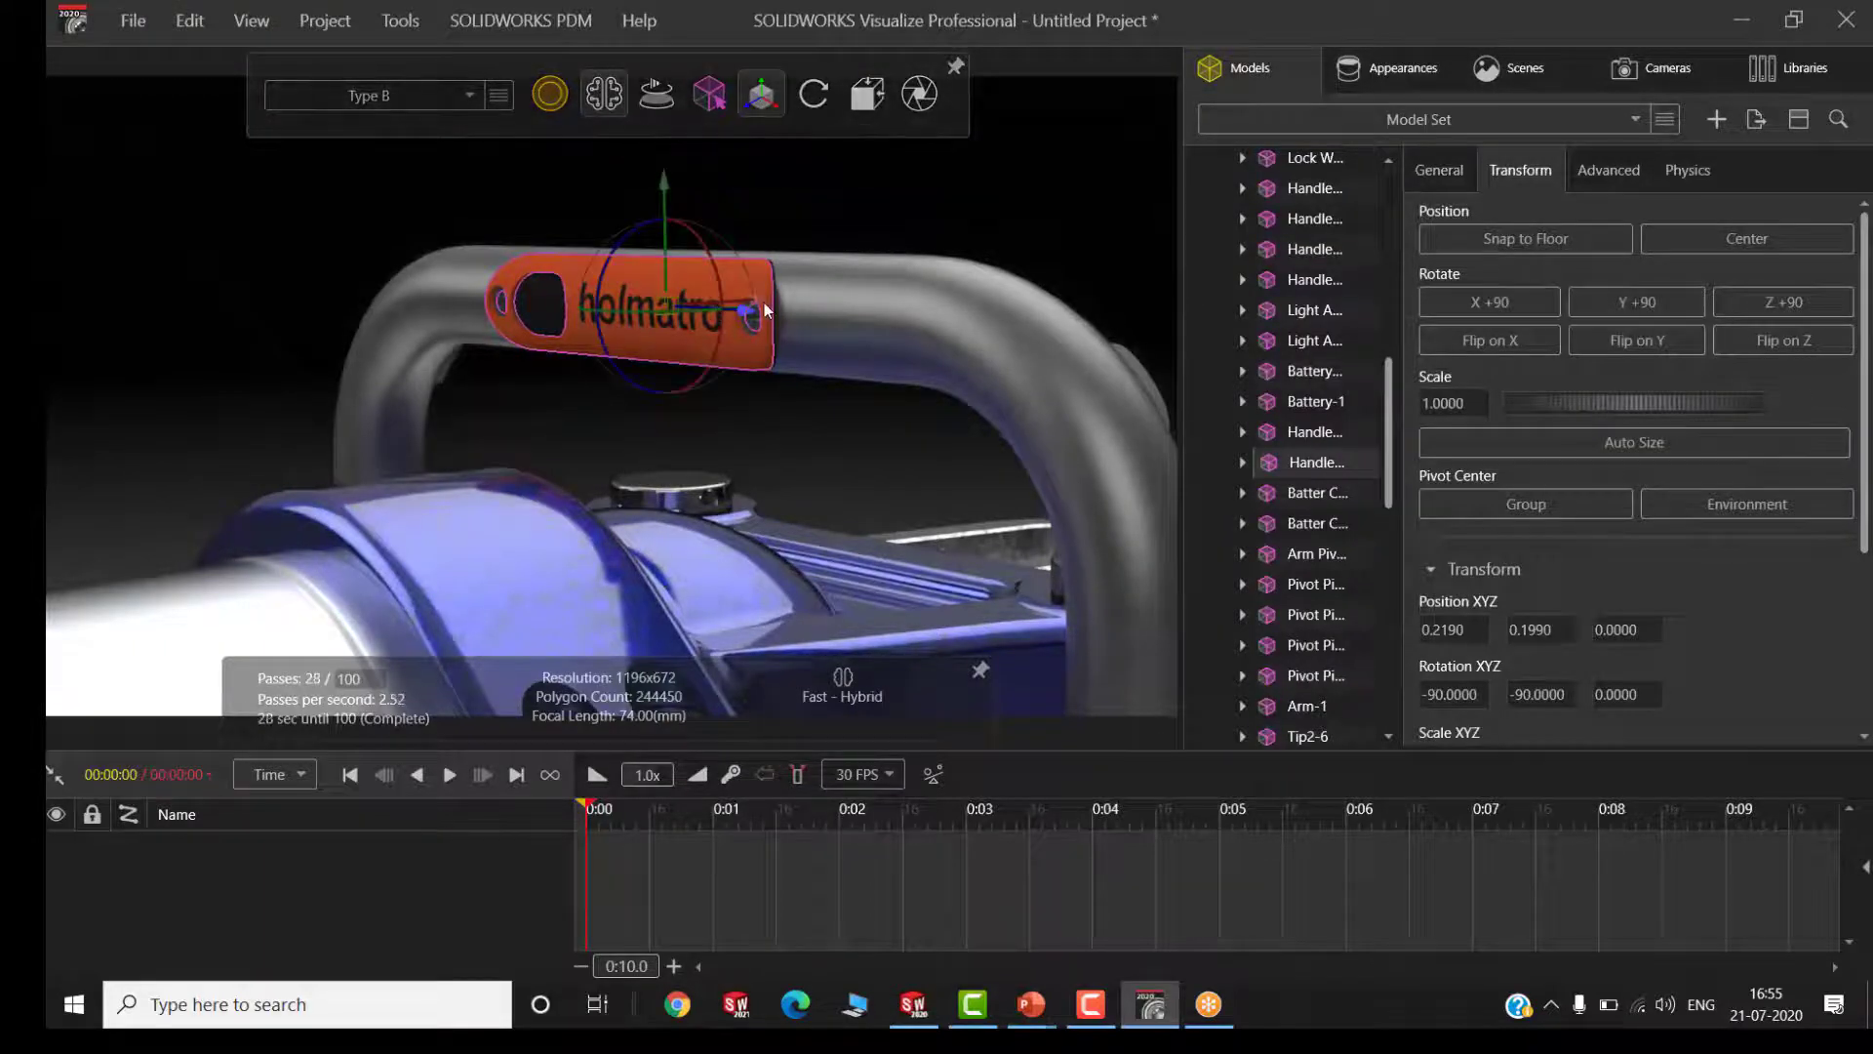
{"action": "left_click_drag", "start_coordinate": [761, 303], "coordinate": [607, 325]}
{"action": "left_click_drag", "start_coordinate": [486, 348], "coordinate": [369, 371]}
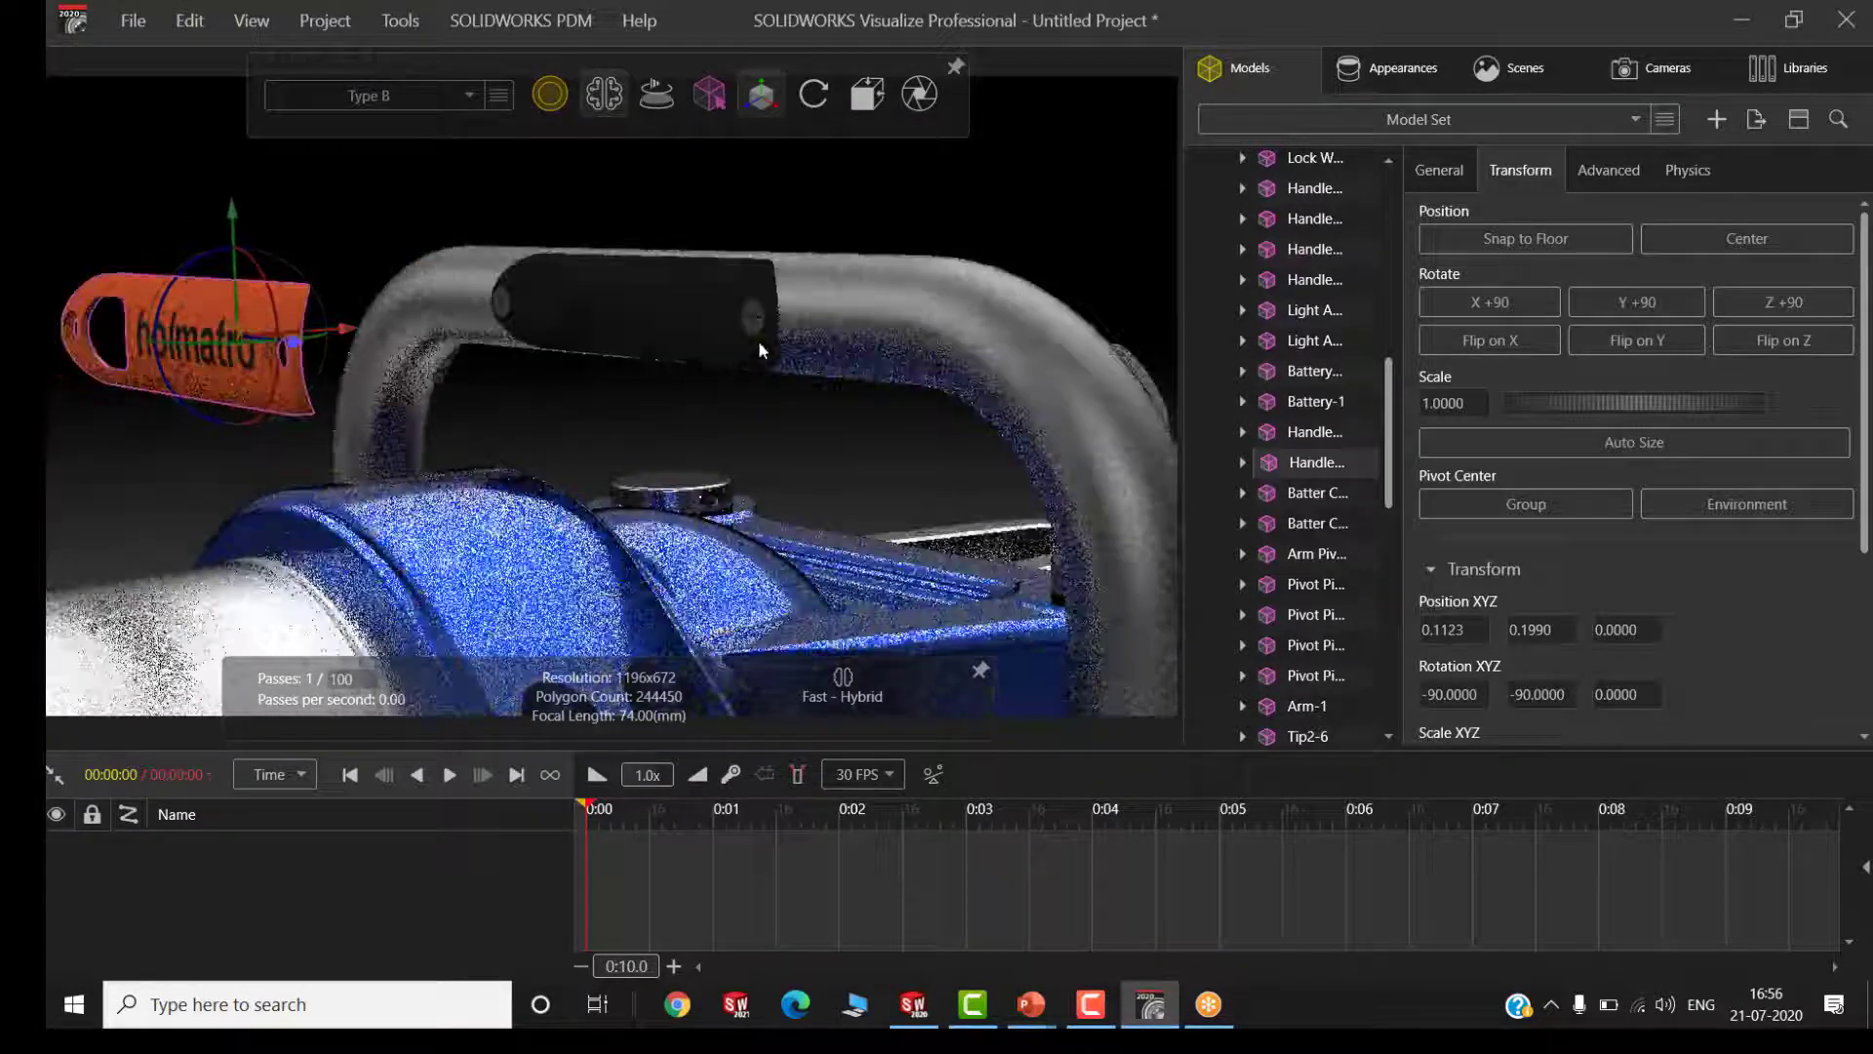
Select both screws of the handle's battery cover and move them together about -0.1 along X, away from the handle
{"action": "left_click", "coordinate": [757, 318]}
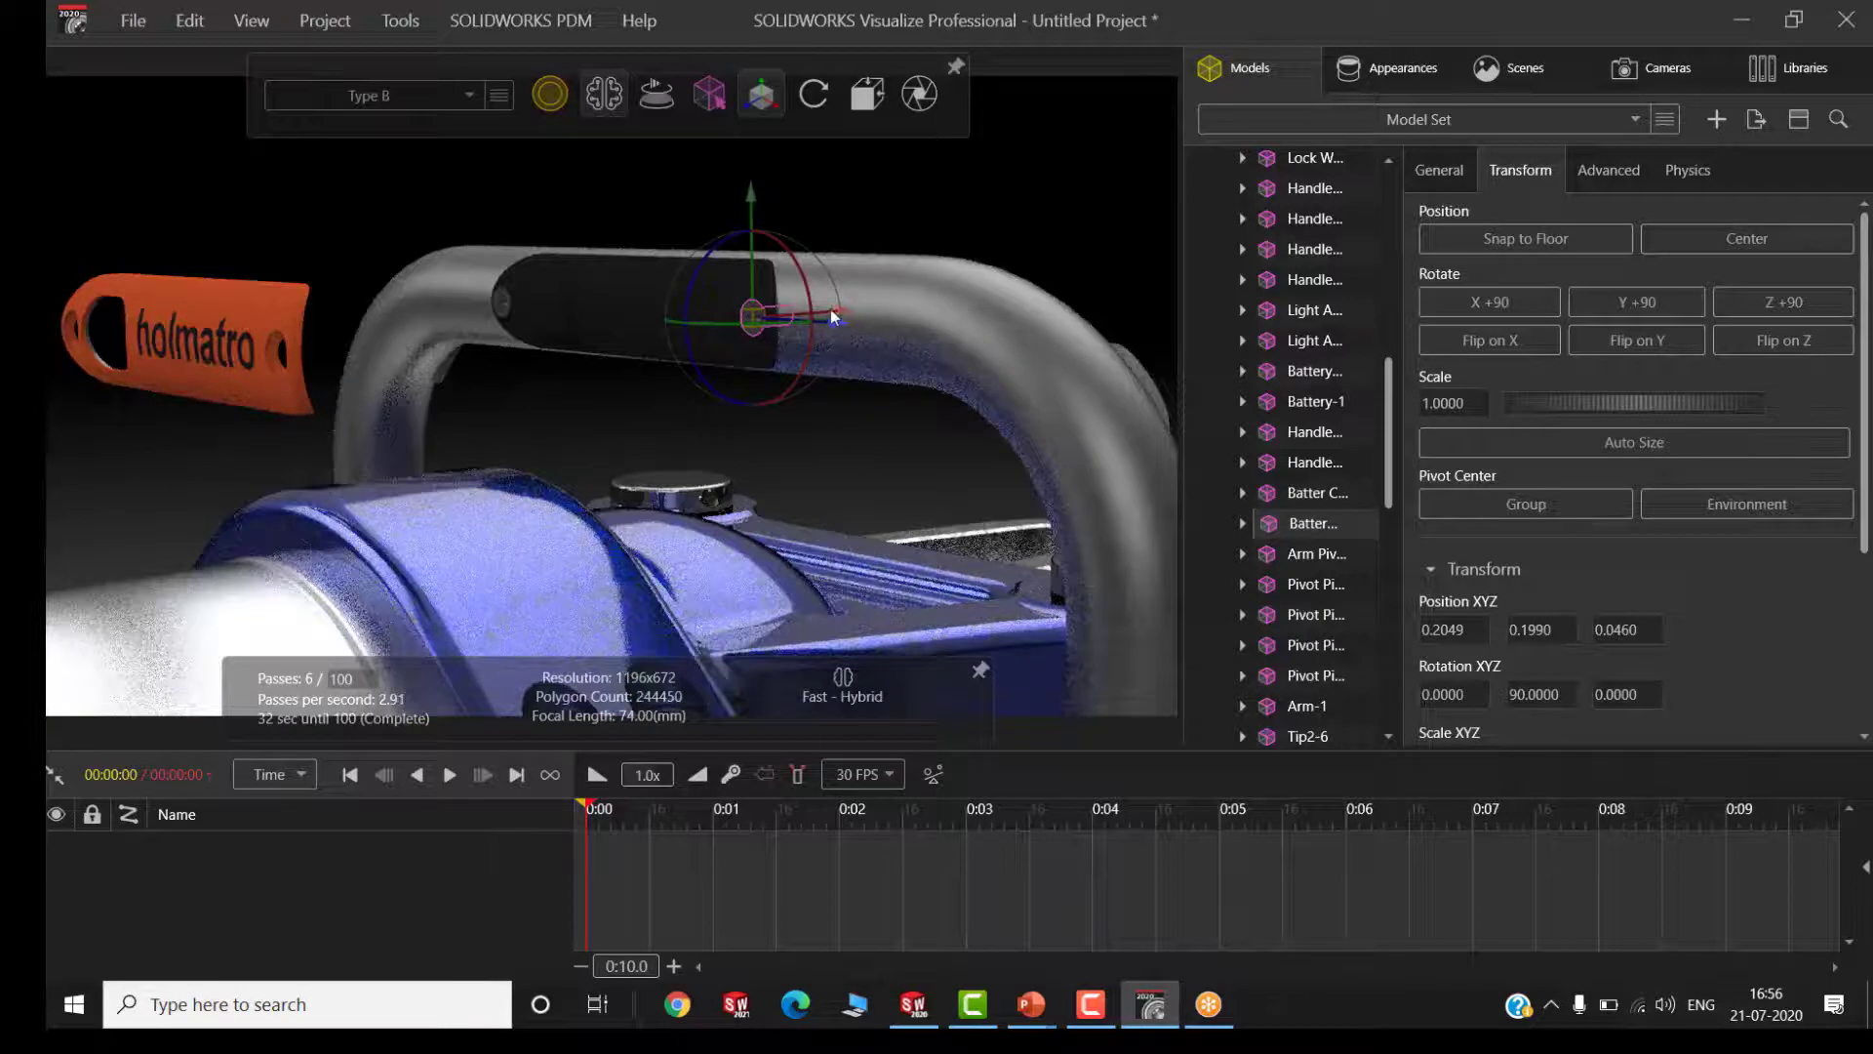
{"action": "left_click", "coordinate": [499, 297]}
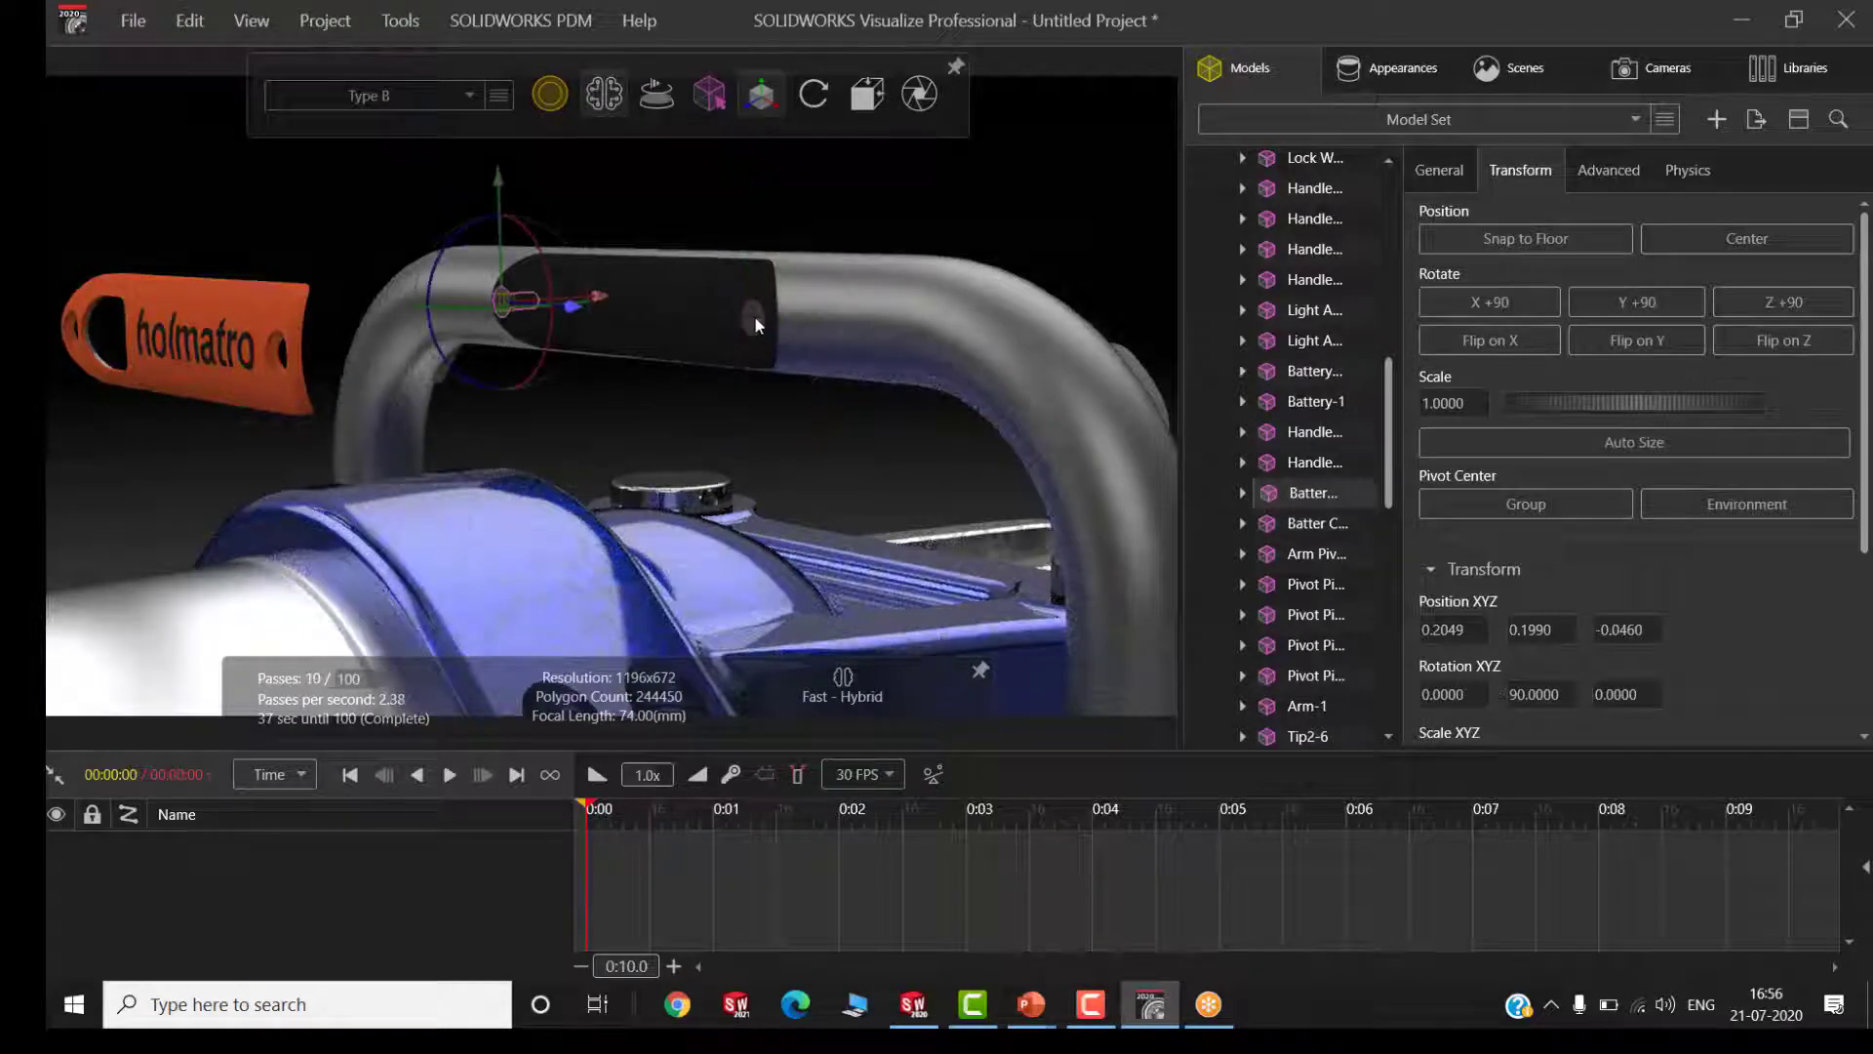
{"action": "left_click", "coordinate": [785, 315], "text": "ctrl"}
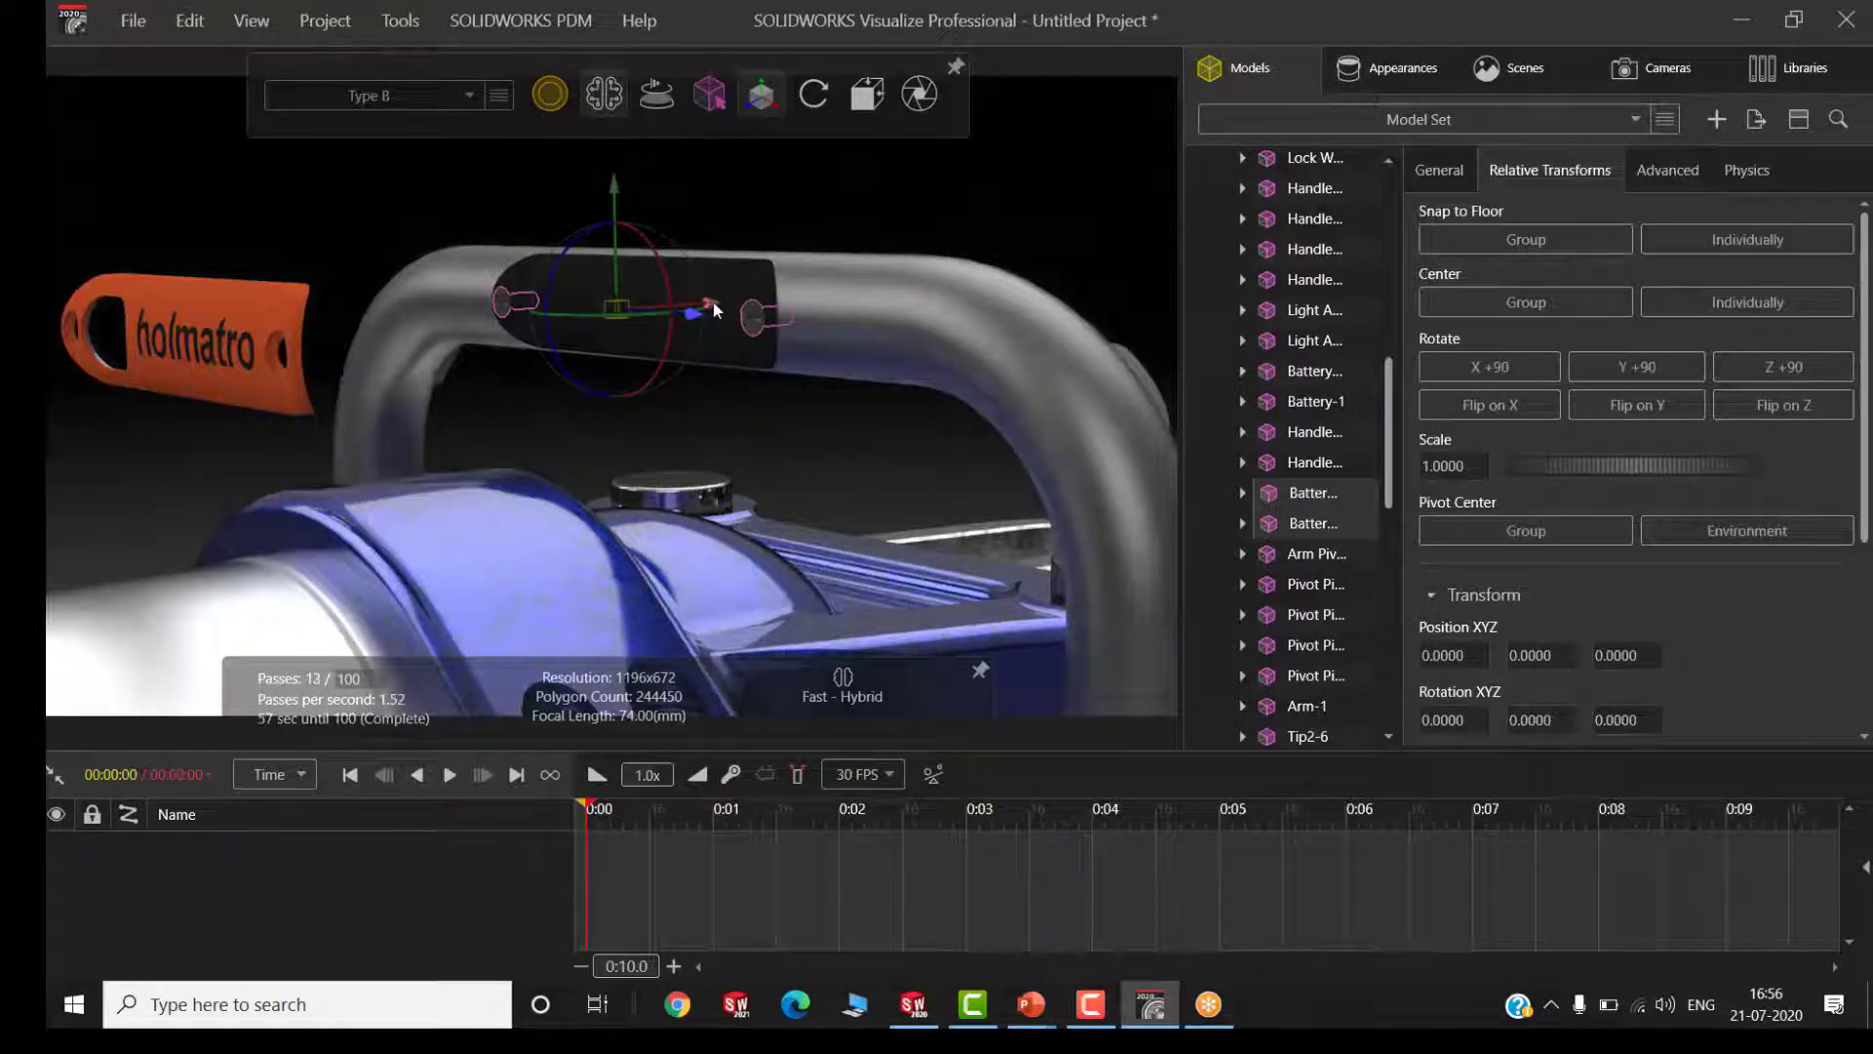
{"action": "left_click_drag", "start_coordinate": [641, 315], "coordinate": [400, 324]}
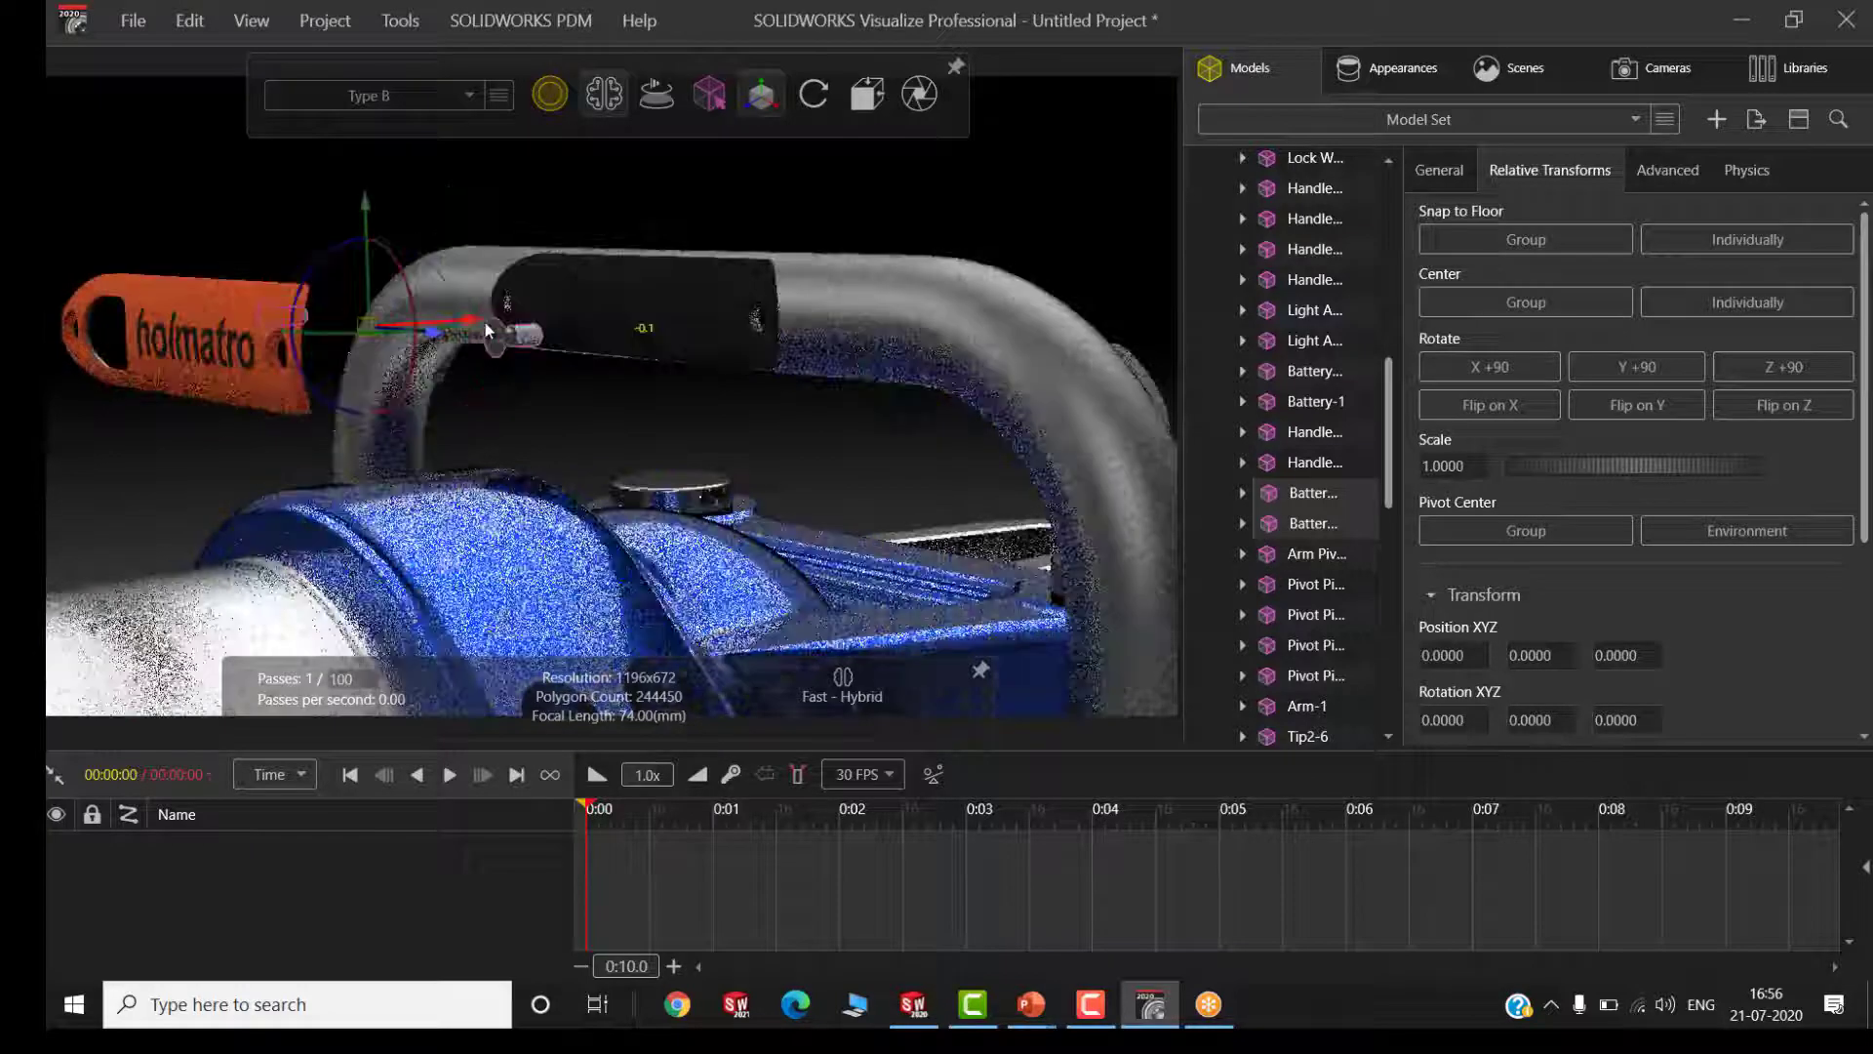
Move the black handle cover outward along X to 0.1823 to expose the battery
{"action": "left_click", "coordinate": [632, 332]}
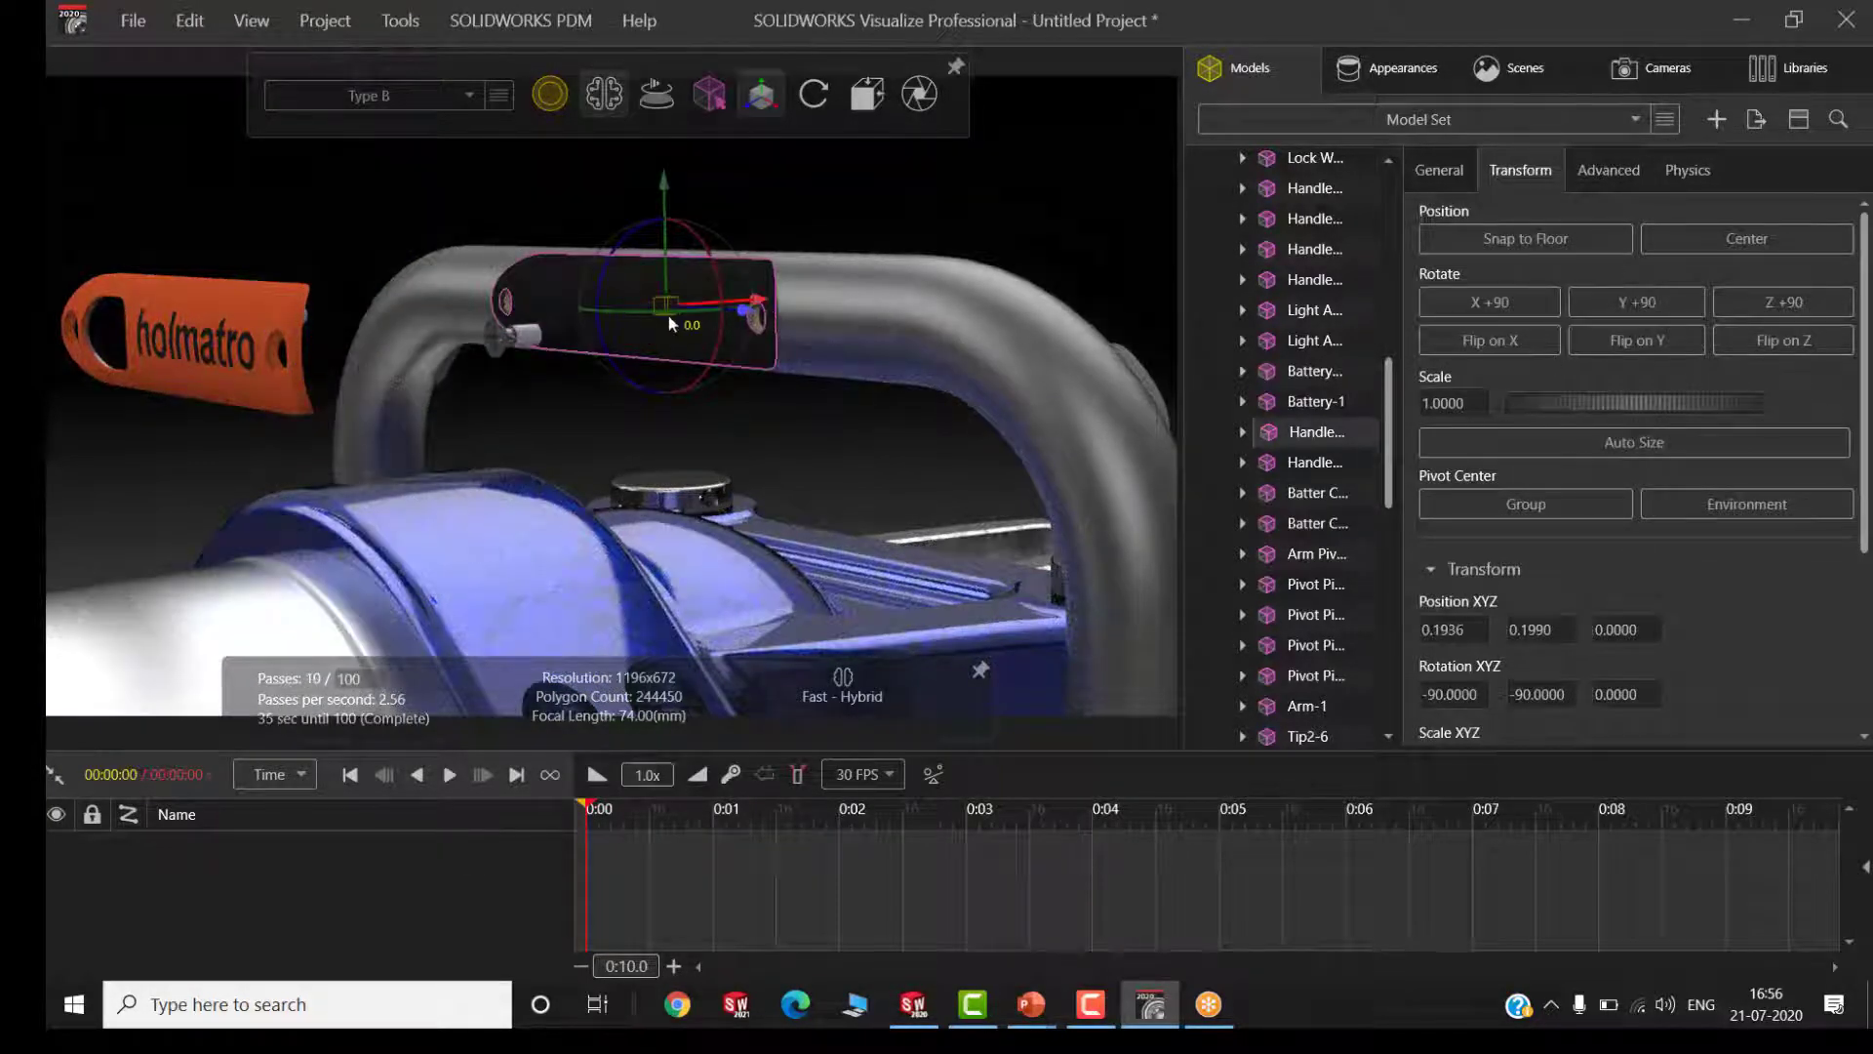
{"action": "left_click_drag", "start_coordinate": [670, 314], "coordinate": [640, 318]}
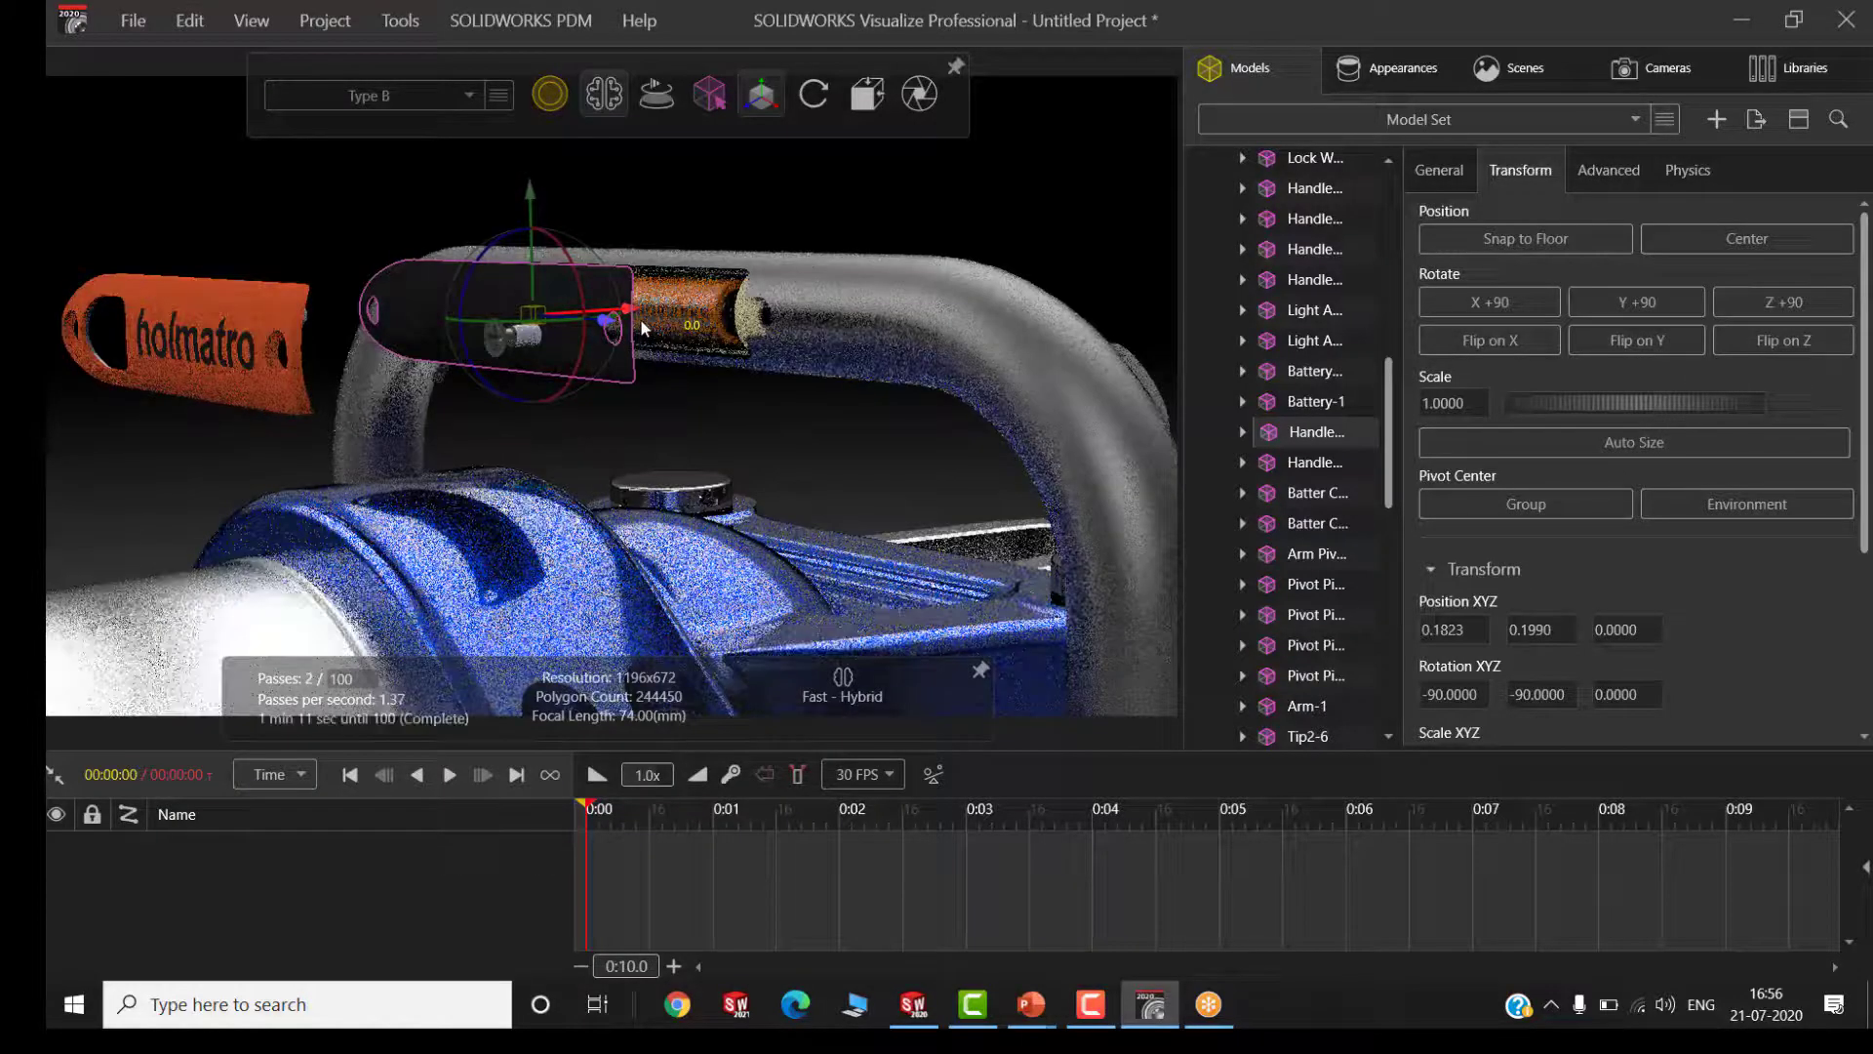
{"action": "left_click", "coordinate": [671, 251]}
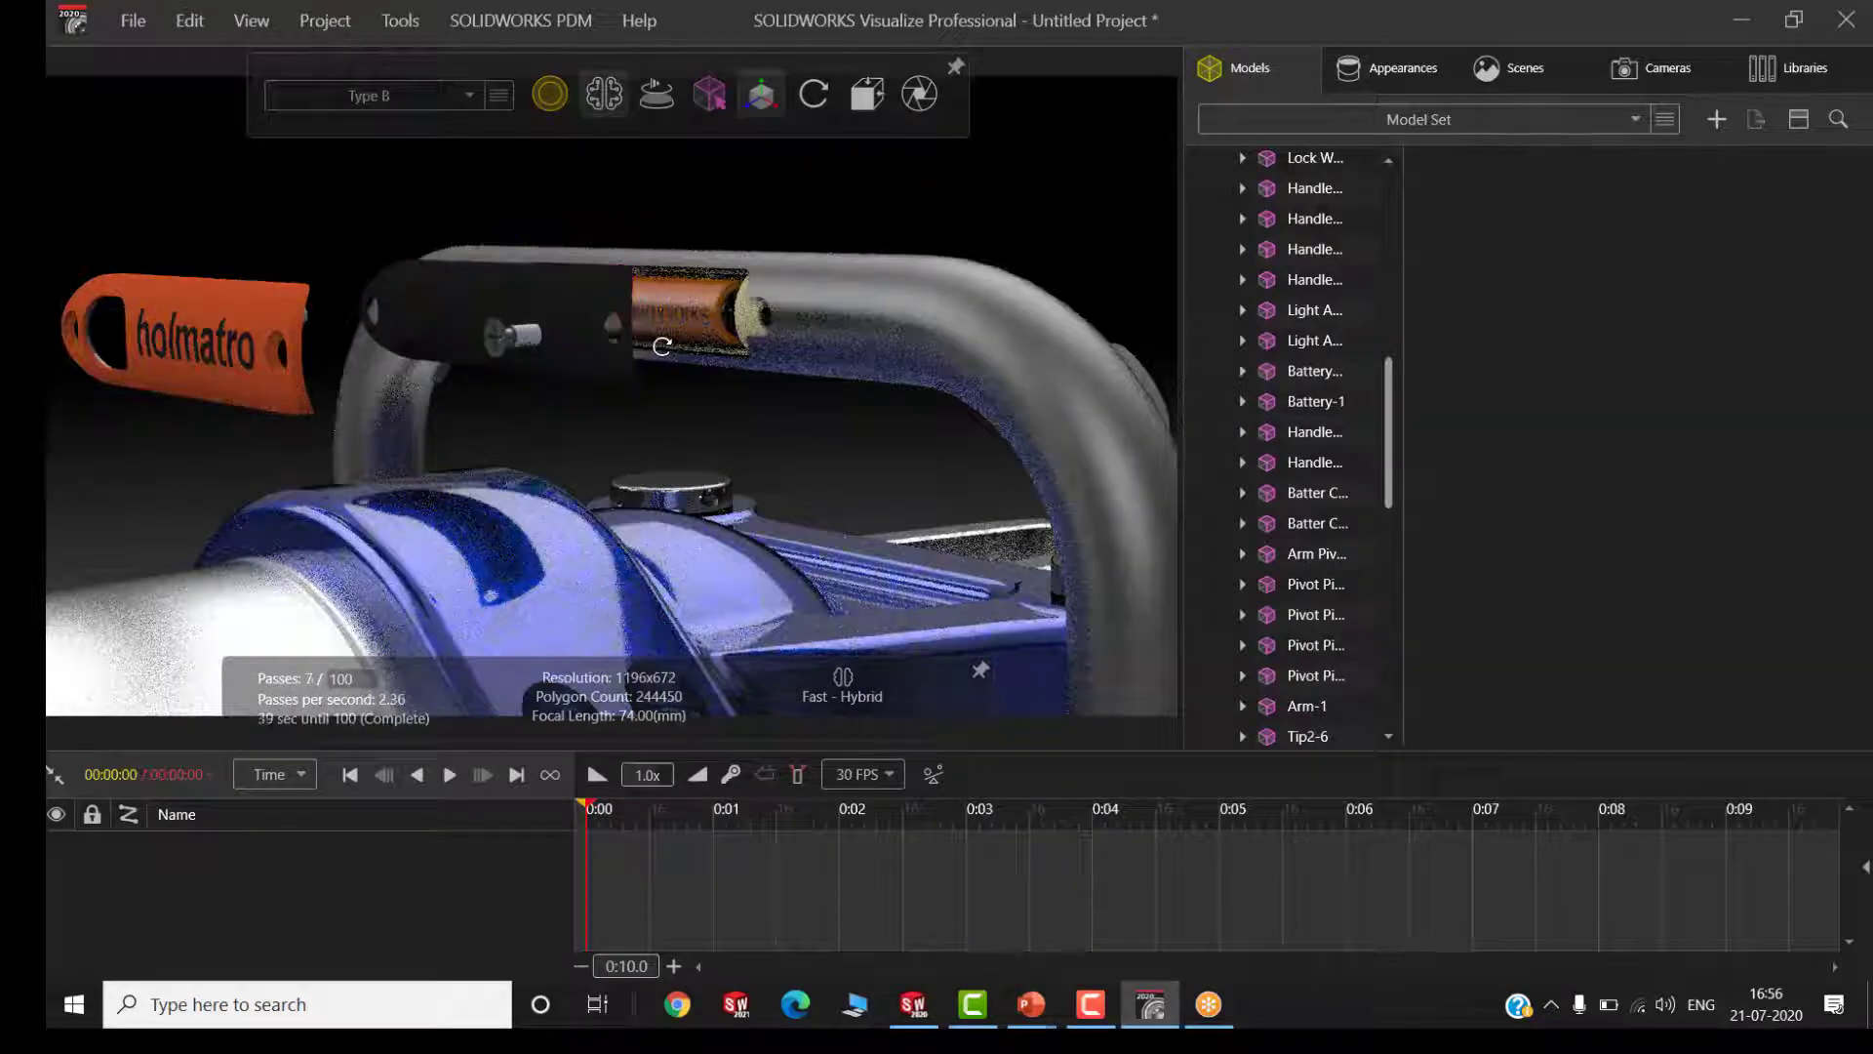
Enable depth of field on the SOLIDWORKS Viewport camera and pick the orange holmatro plate as the focus point
{"action": "middle_click_drag", "start_coordinate": [663, 346], "coordinate": [689, 342]}
{"action": "scroll", "coordinate": [90, 246], "scroll_direction": "up", "scroll_amount": 3}
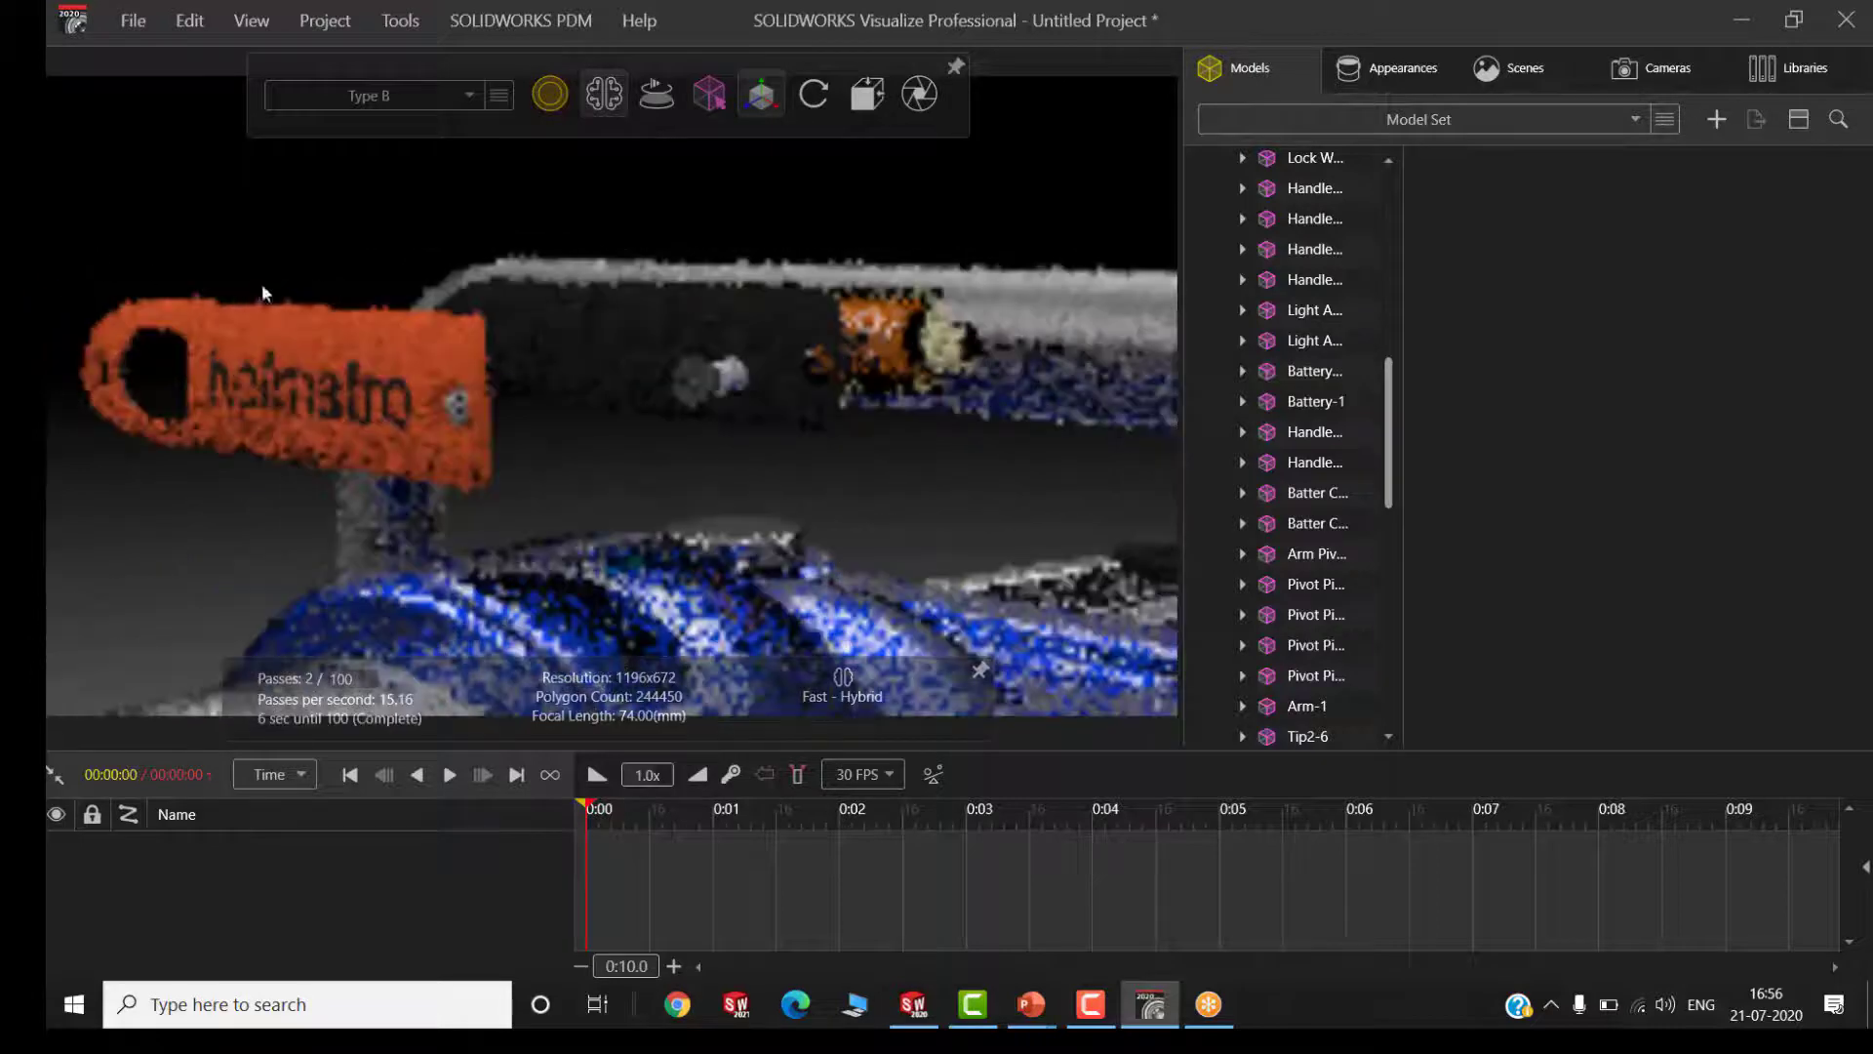
{"action": "left_click", "coordinate": [1668, 71]}
{"action": "left_click", "coordinate": [1428, 726]}
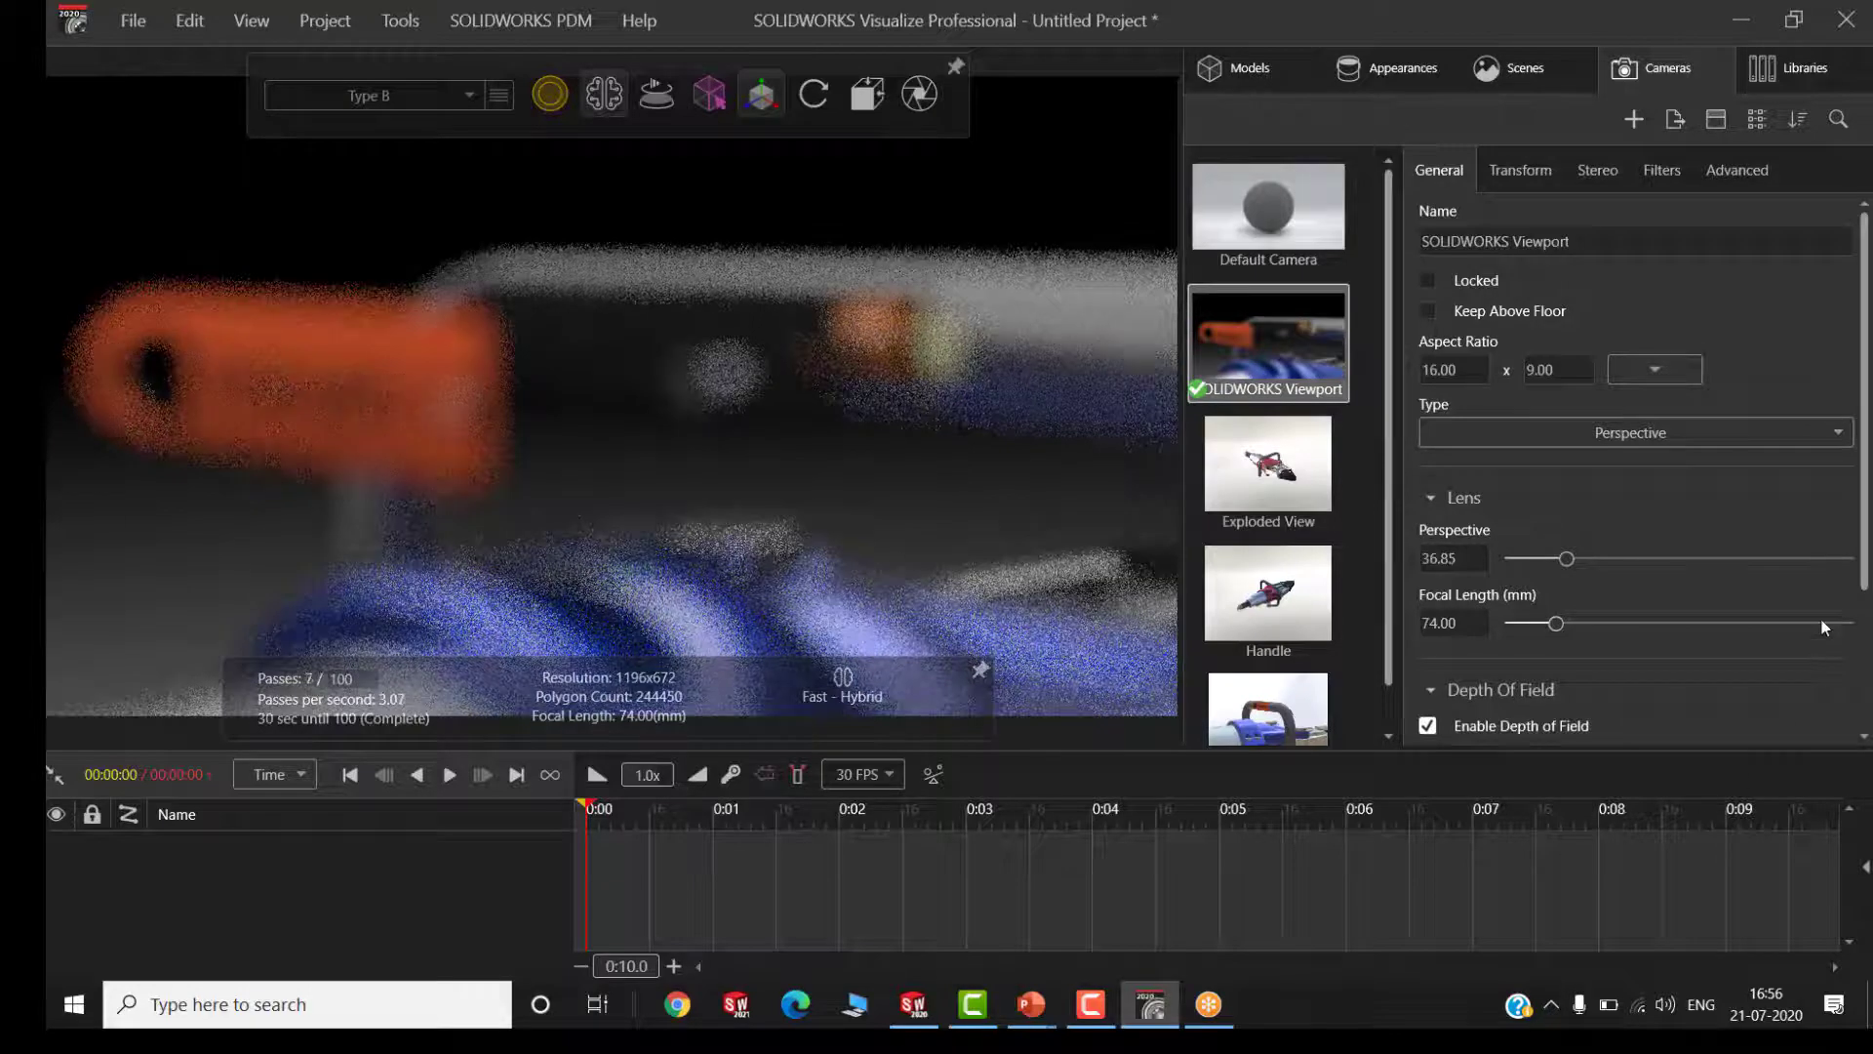
{"action": "scroll", "coordinate": [1744, 703], "scroll_direction": "down", "scroll_amount": 2}
{"action": "left_click", "coordinate": [1811, 603]}
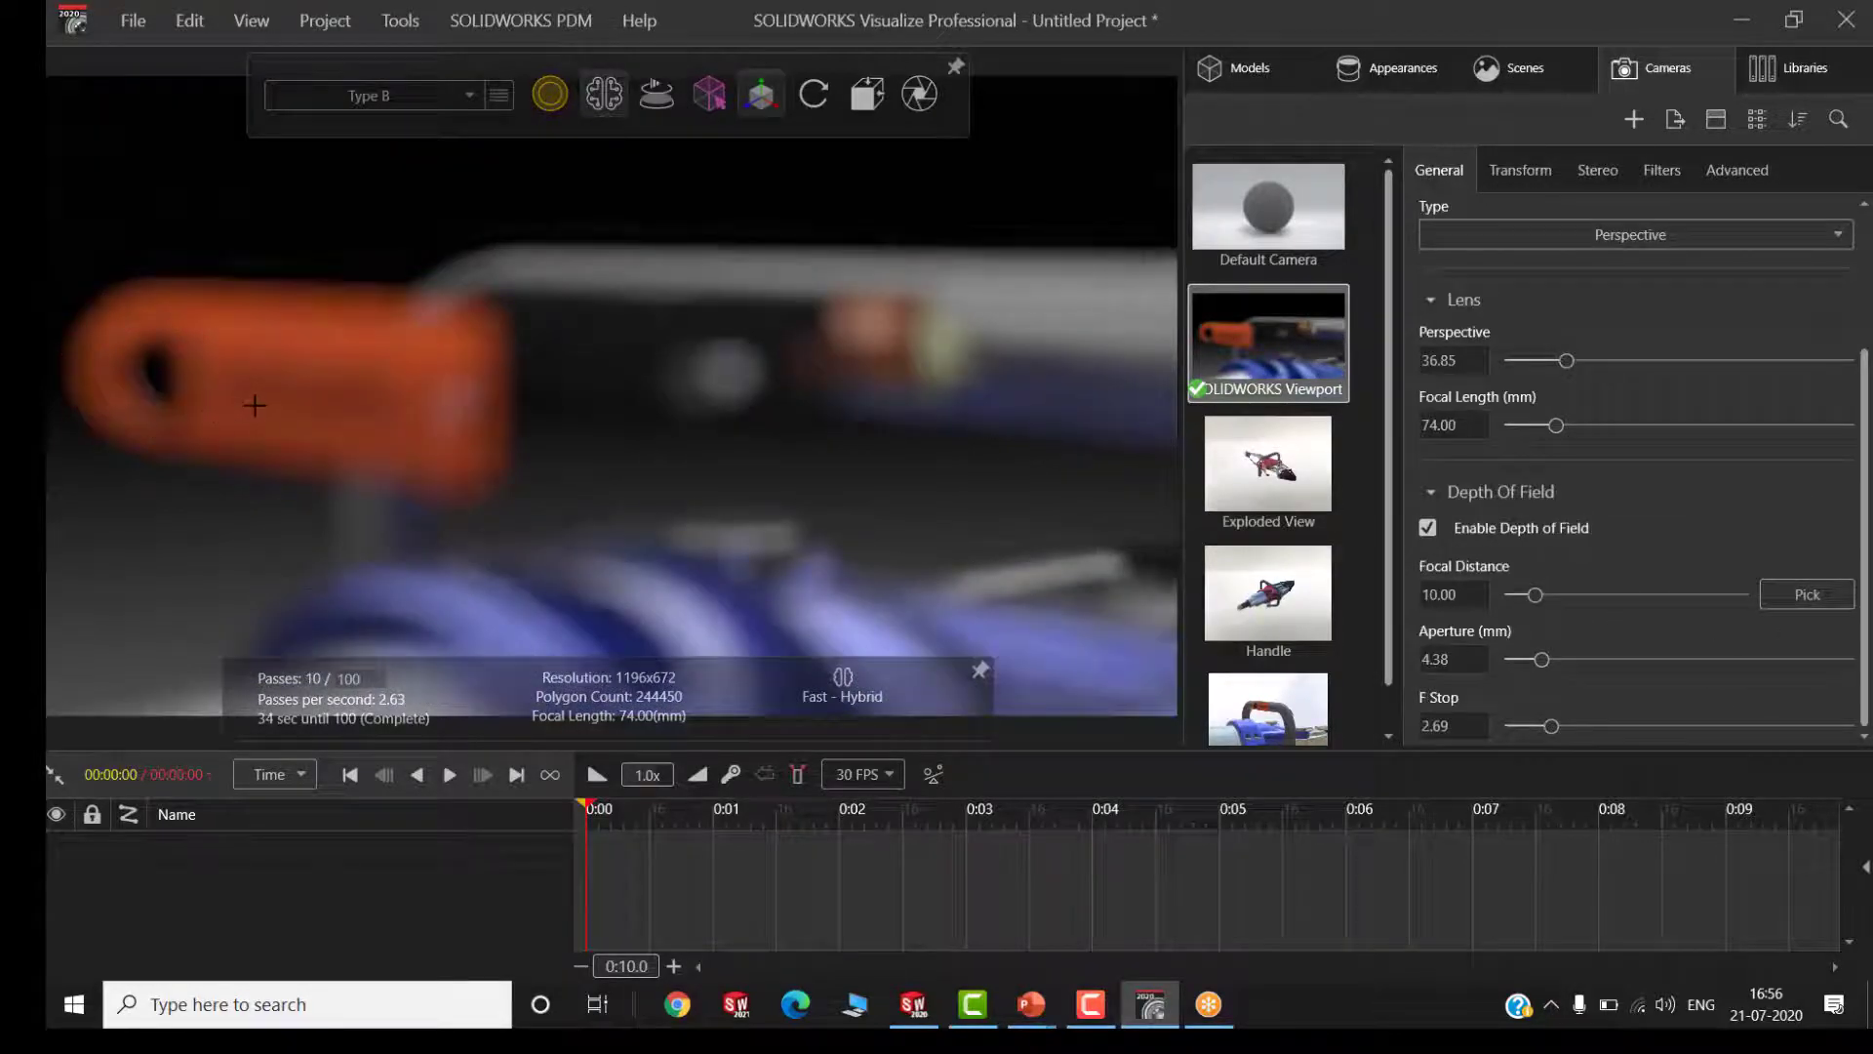
{"action": "left_click", "coordinate": [255, 405]}
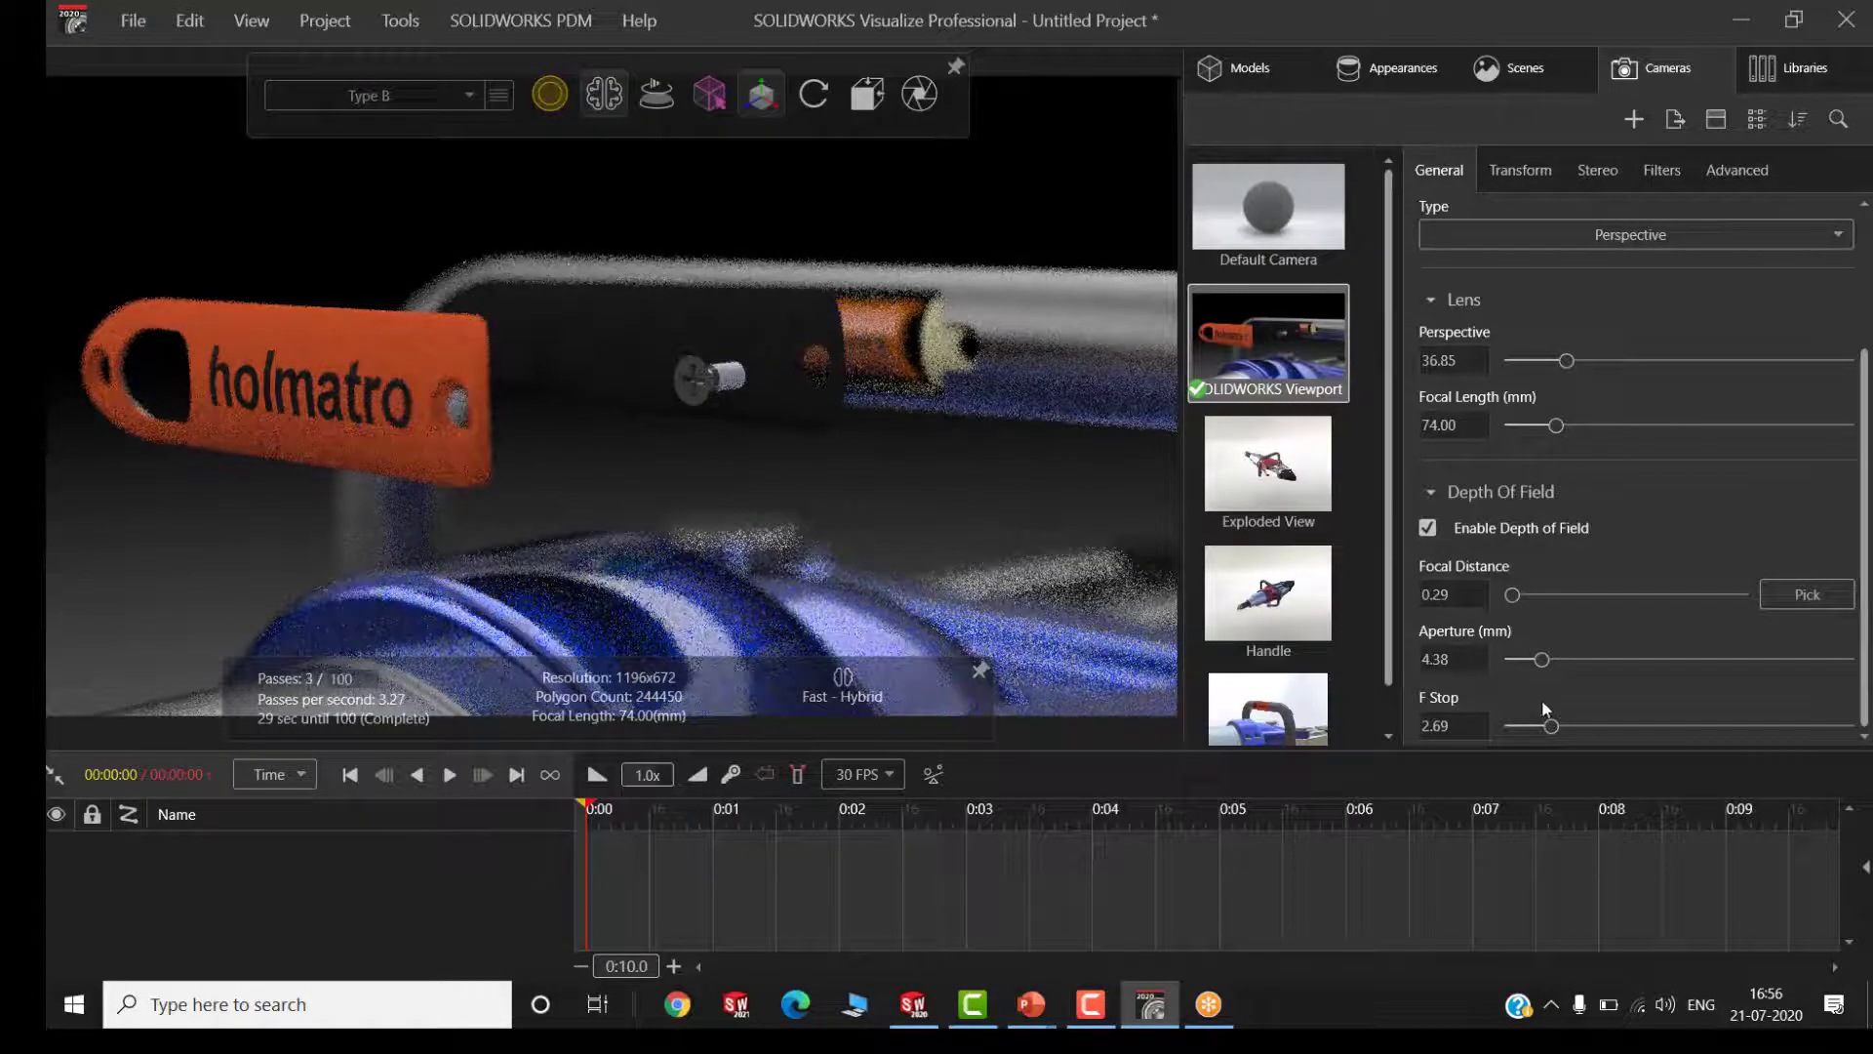
Set the camera's aperture to 16.48 mm and refocus on the holmatro lettering
{"action": "left_click_drag", "start_coordinate": [1544, 659], "coordinate": [1628, 661]}
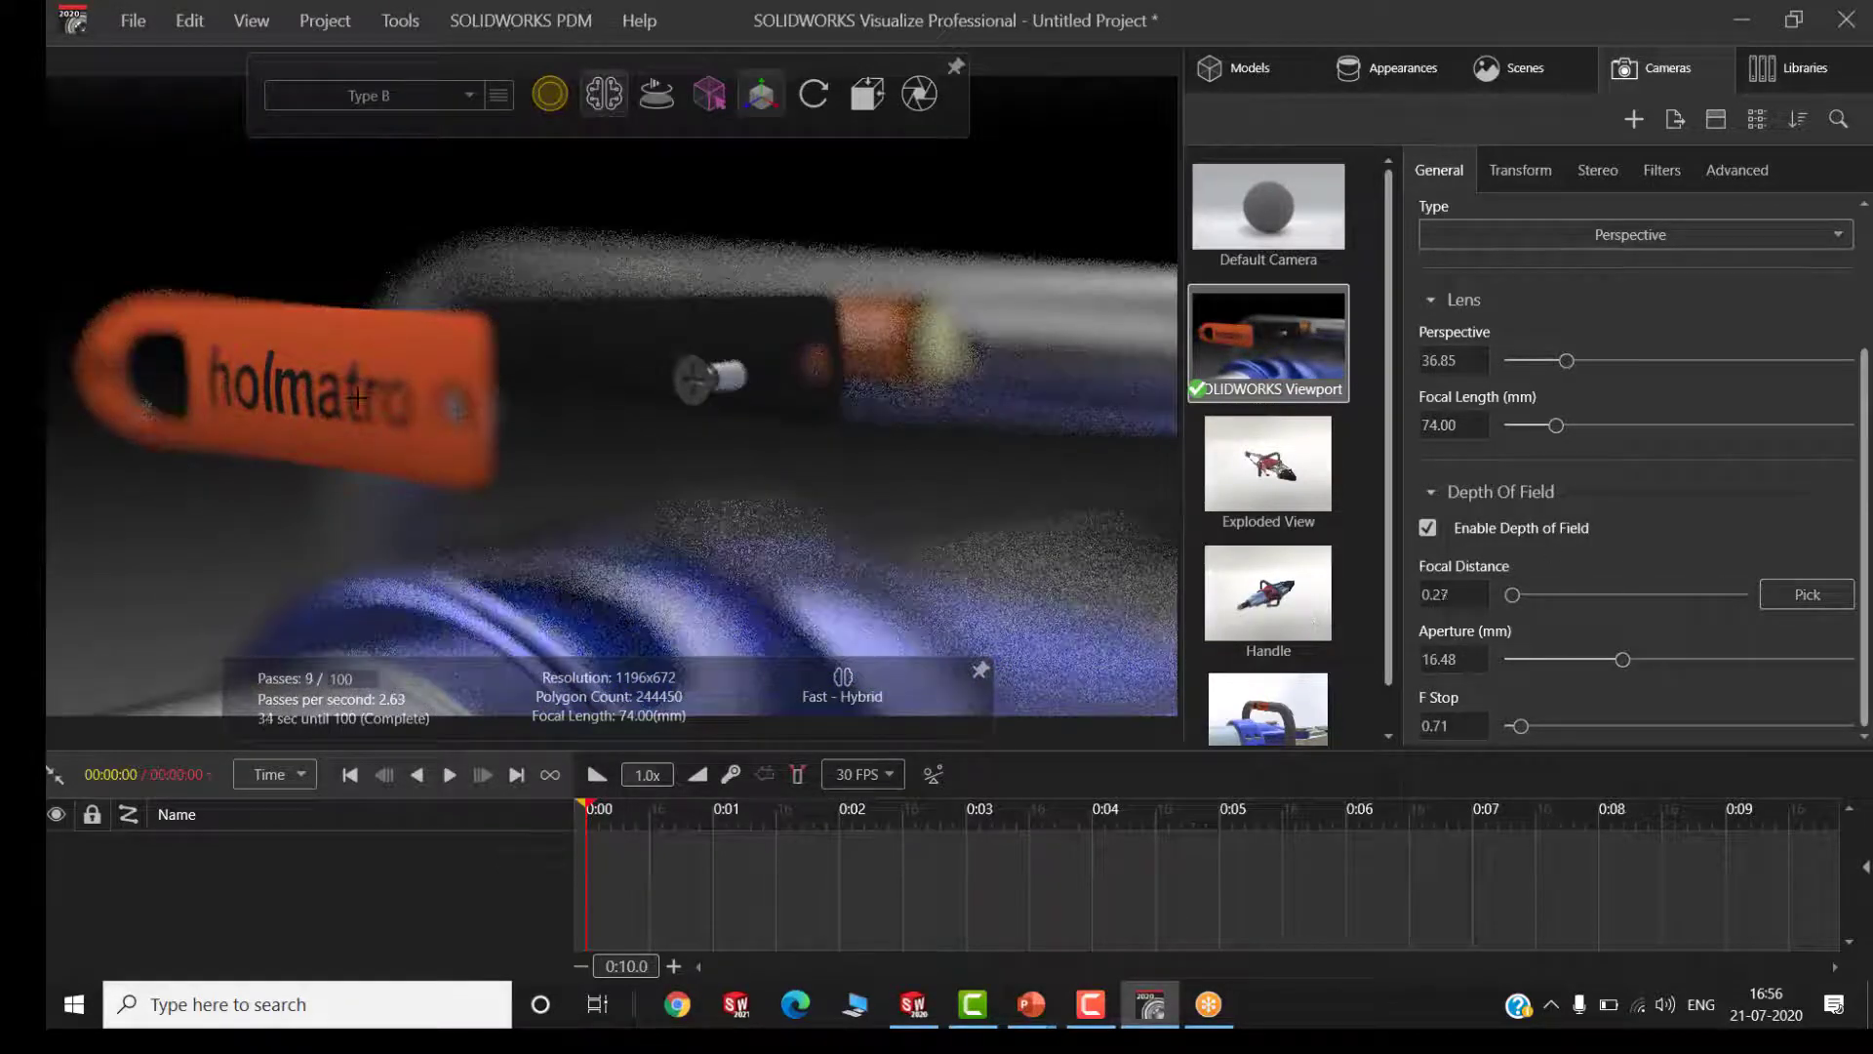
{"action": "left_click", "coordinate": [358, 397]}
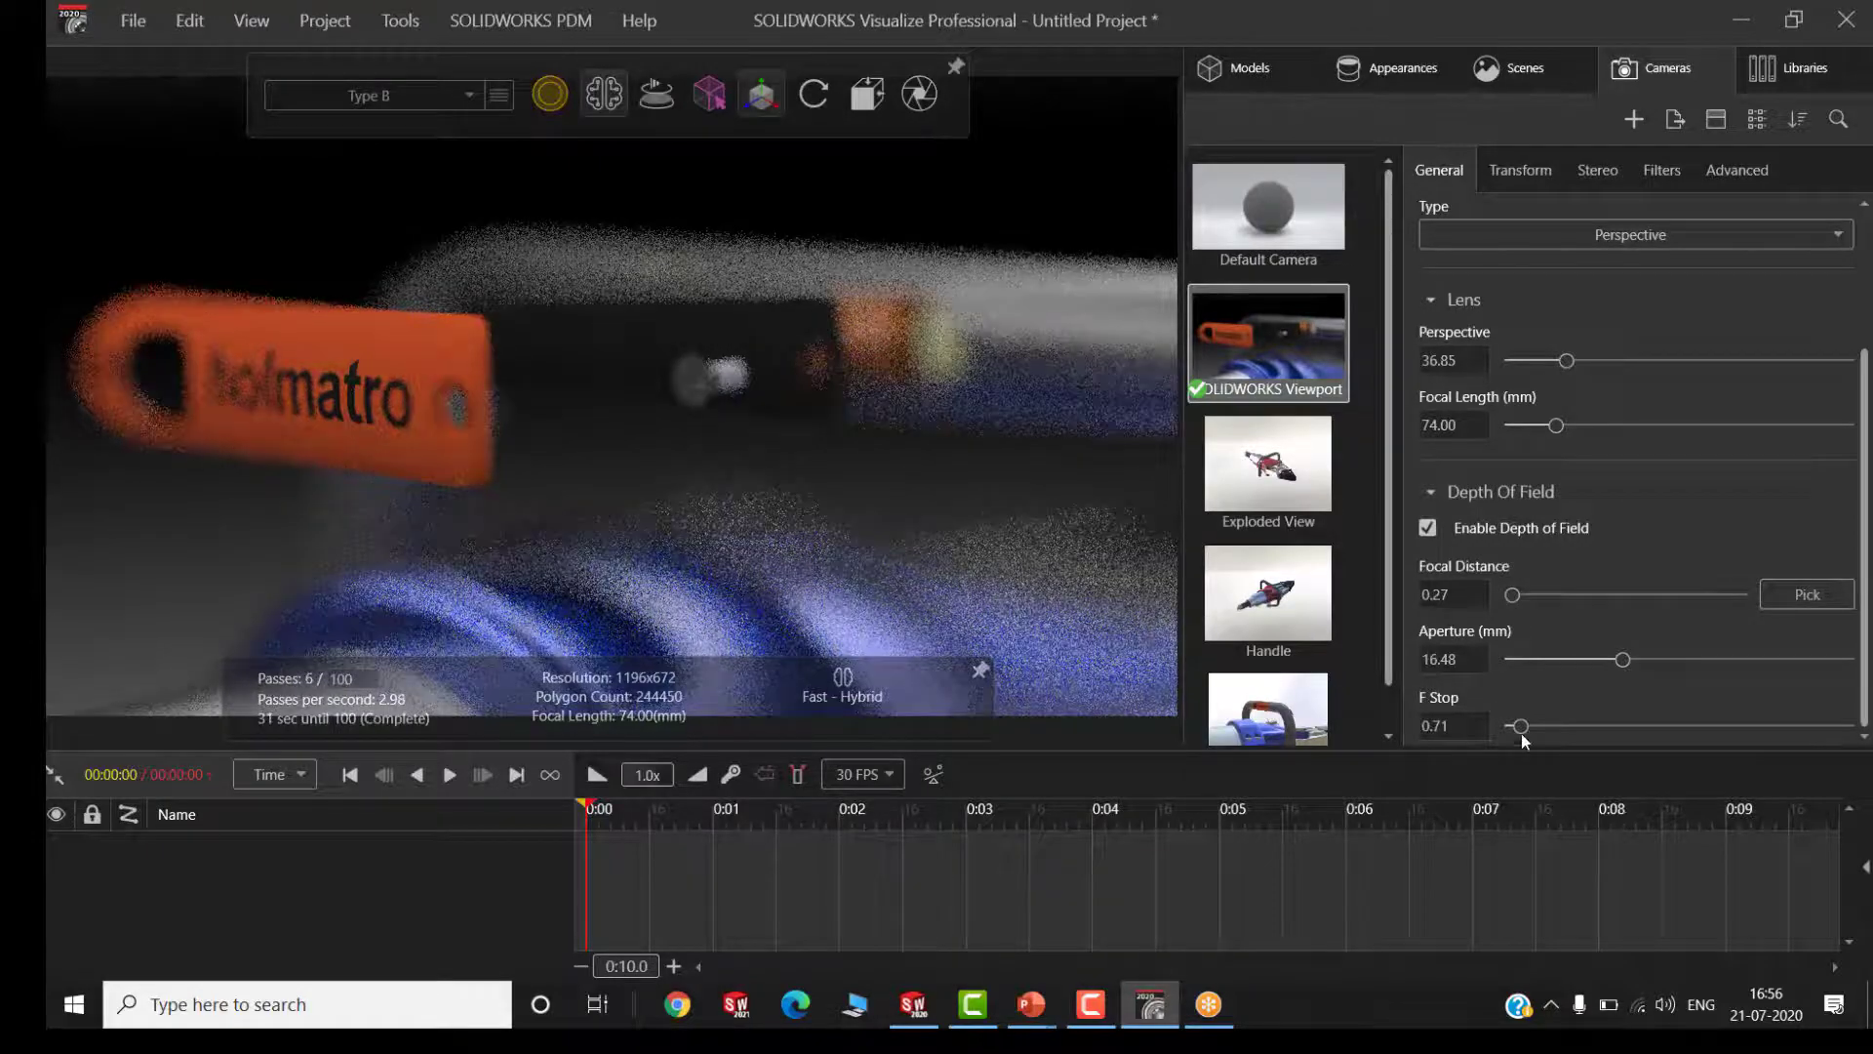
Set the F stop of the SOLIDWORKS Viewport camera to 2.58 for a softer depth-of-field blur
{"action": "mouse_move", "coordinate": [1525, 738]}
{"action": "left_mouse_down"}
{"action": "mouse_move", "coordinate": [1569, 704]}
{"action": "mouse_move", "coordinate": [1553, 734]}
{"action": "left_mouse_up"}
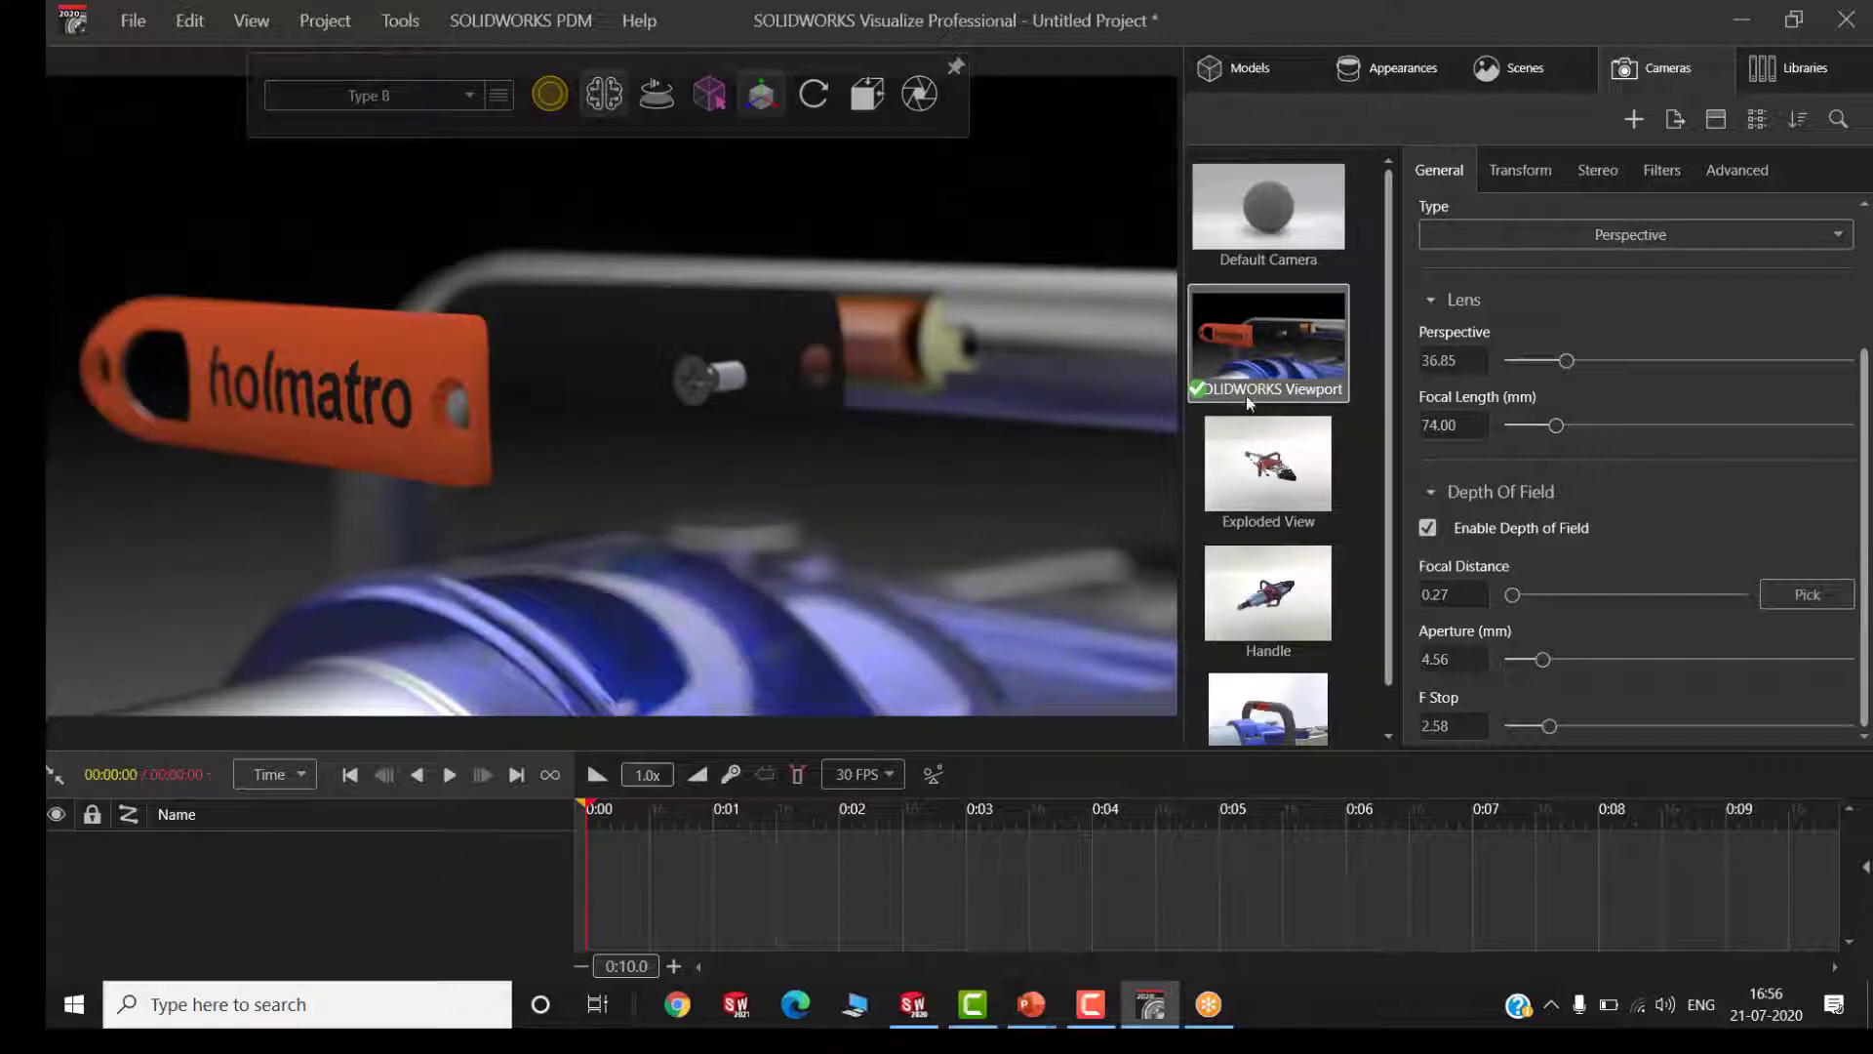
Switch to the SOLIDWORKS Viewport camera without depth of field and frame the spreader from its jaw end
{"action": "scroll", "coordinate": [1302, 544], "scroll_direction": "down", "scroll_amount": 1}
{"action": "left_click", "coordinate": [1268, 674]}
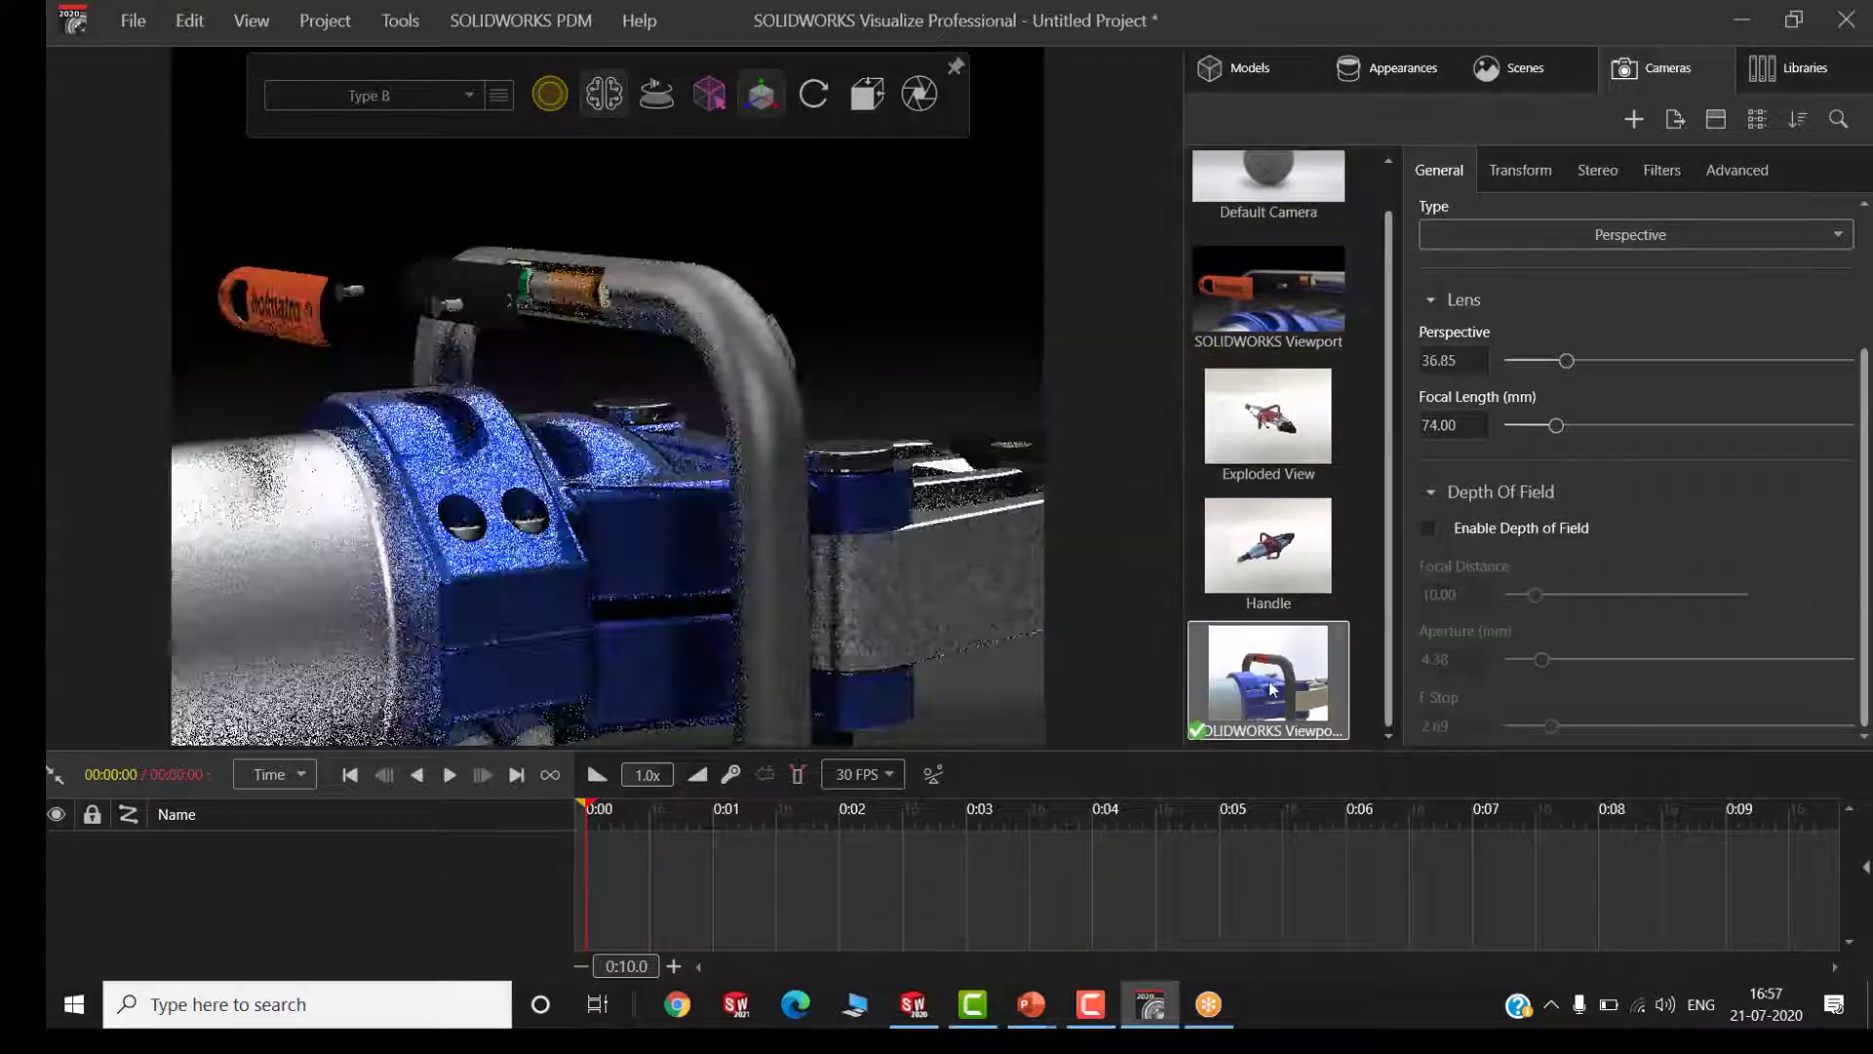
{"action": "left_click_drag", "start_coordinate": [871, 425], "coordinate": [597, 426]}
{"action": "scroll", "coordinate": [718, 634], "scroll_direction": "up", "scroll_amount": 3}
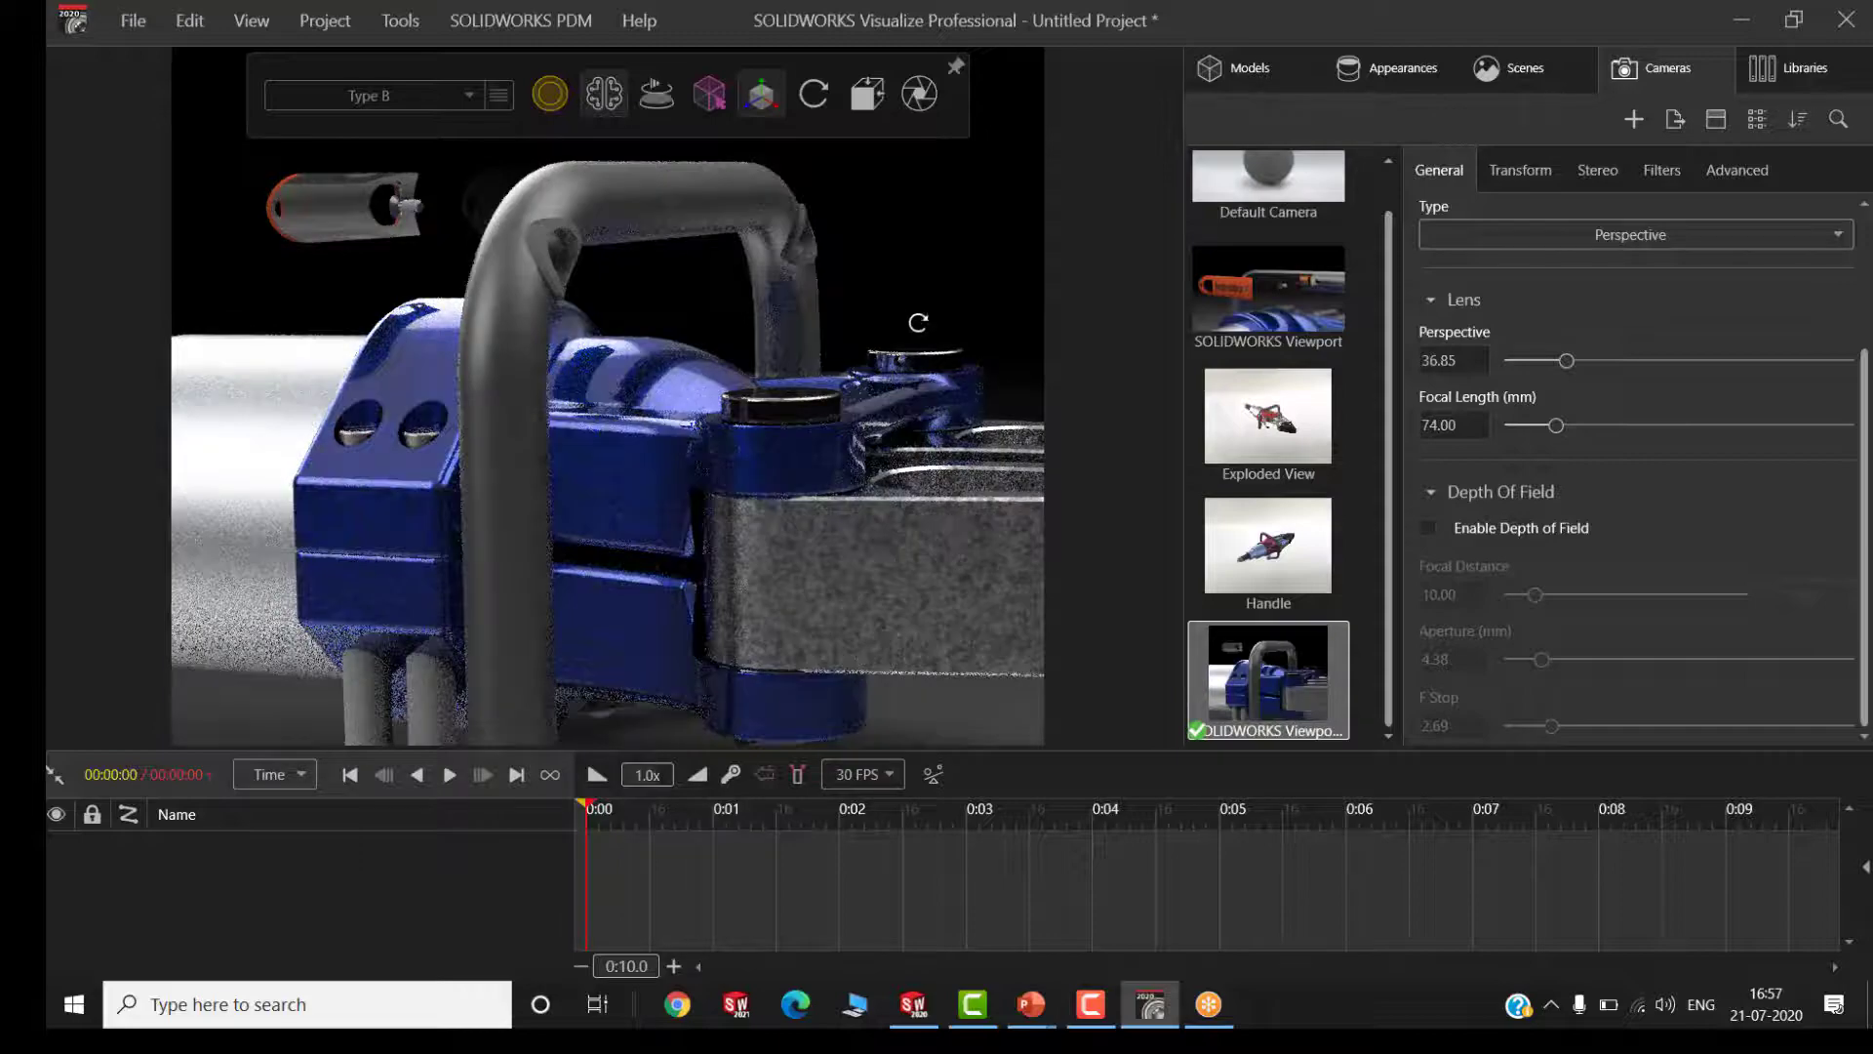
{"action": "left_click_drag", "start_coordinate": [920, 322], "coordinate": [680, 460]}
{"action": "scroll", "coordinate": [680, 460], "scroll_direction": "down", "scroll_amount": 4}
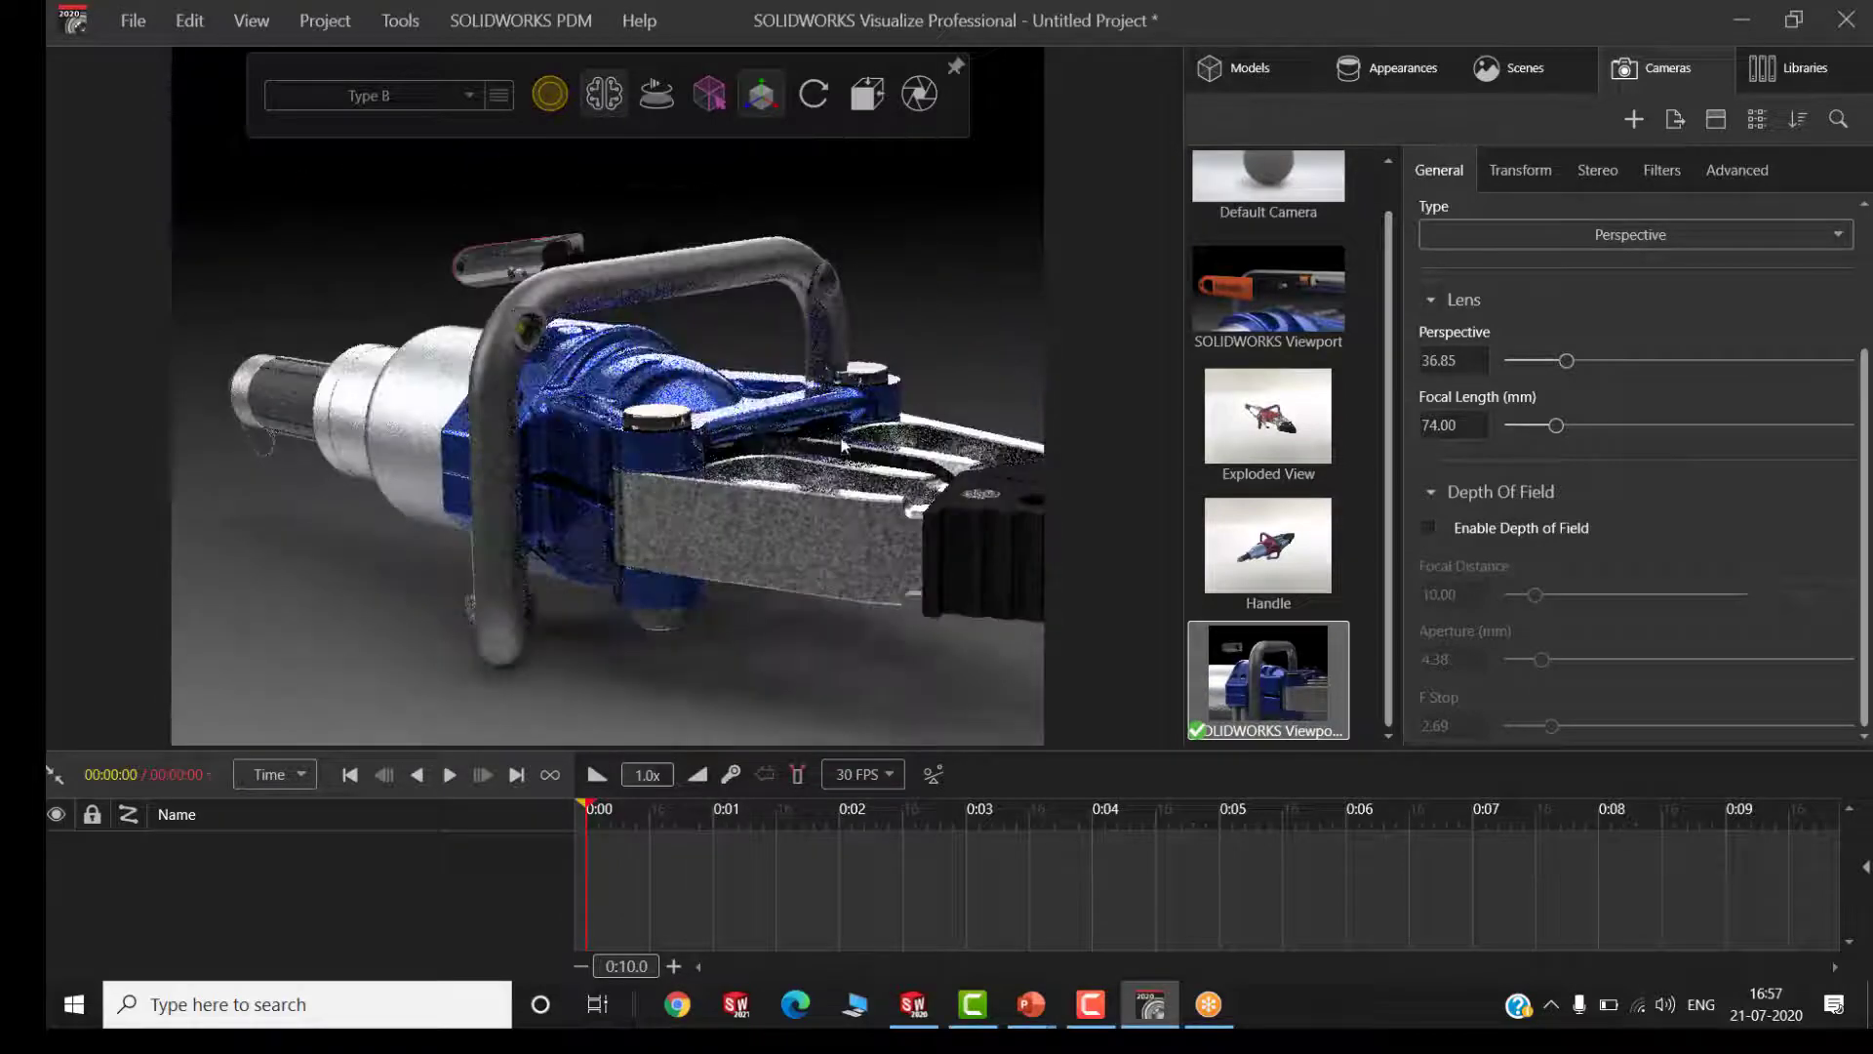
{"action": "scroll", "coordinate": [680, 459], "scroll_direction": "down", "scroll_amount": 1}
{"action": "scroll", "coordinate": [680, 460], "scroll_direction": "down", "scroll_amount": 2}
{"action": "scroll", "coordinate": [935, 388], "scroll_direction": "up", "scroll_amount": 3}
{"action": "left_click_drag", "start_coordinate": [934, 389], "coordinate": [934, 431]}
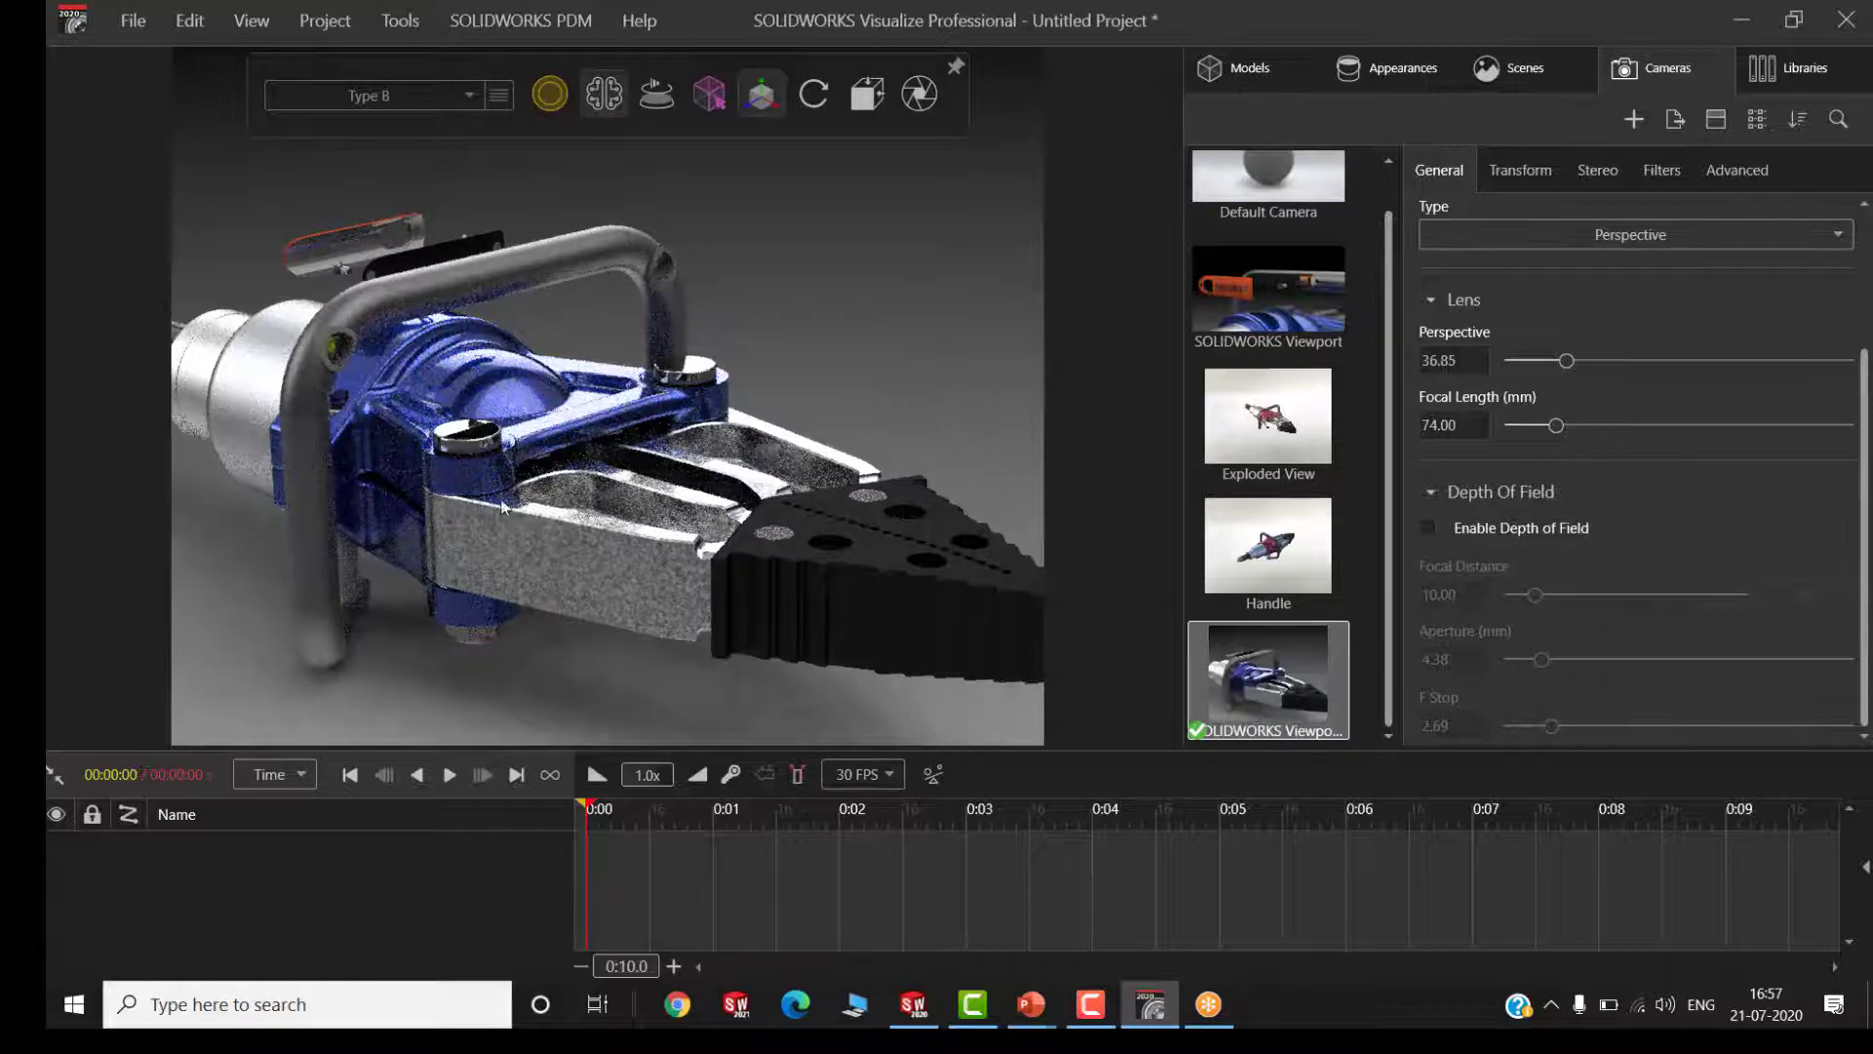
Add a new cutting plane to the model set
{"action": "left_click", "coordinate": [1791, 69]}
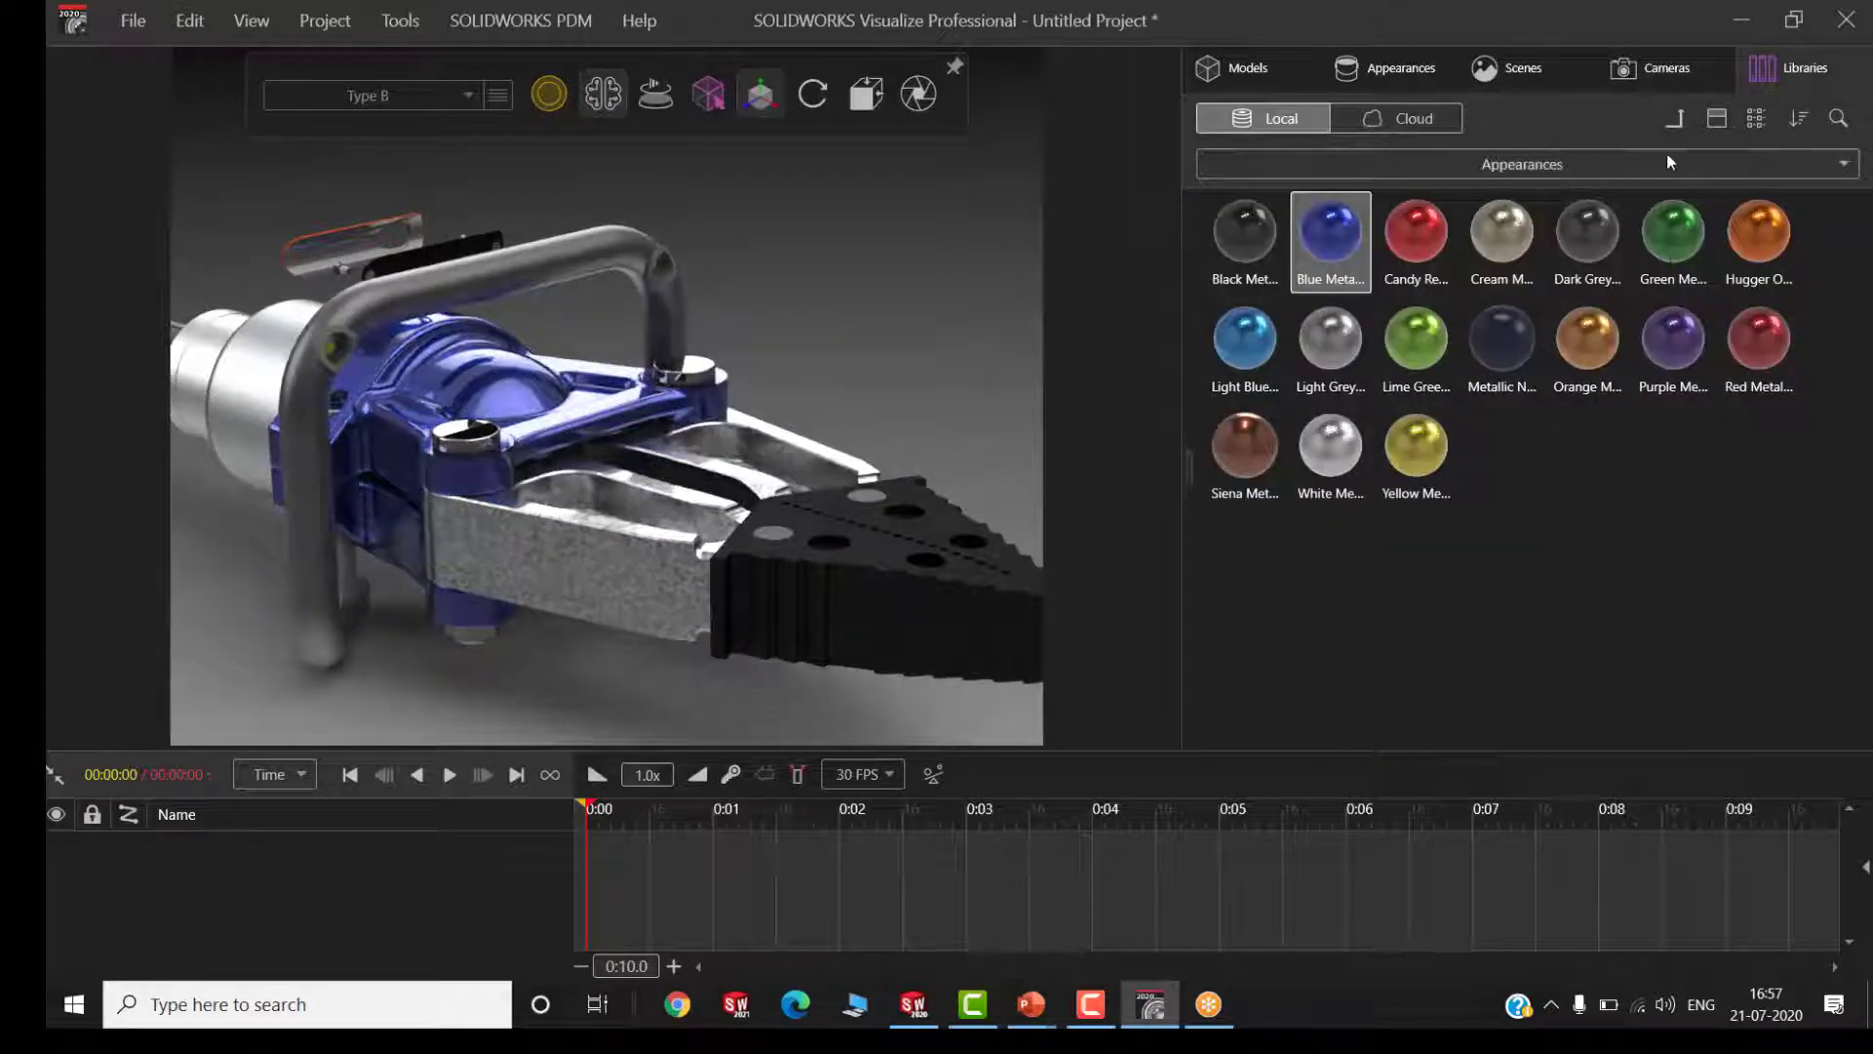
{"action": "left_click", "coordinate": [1676, 121]}
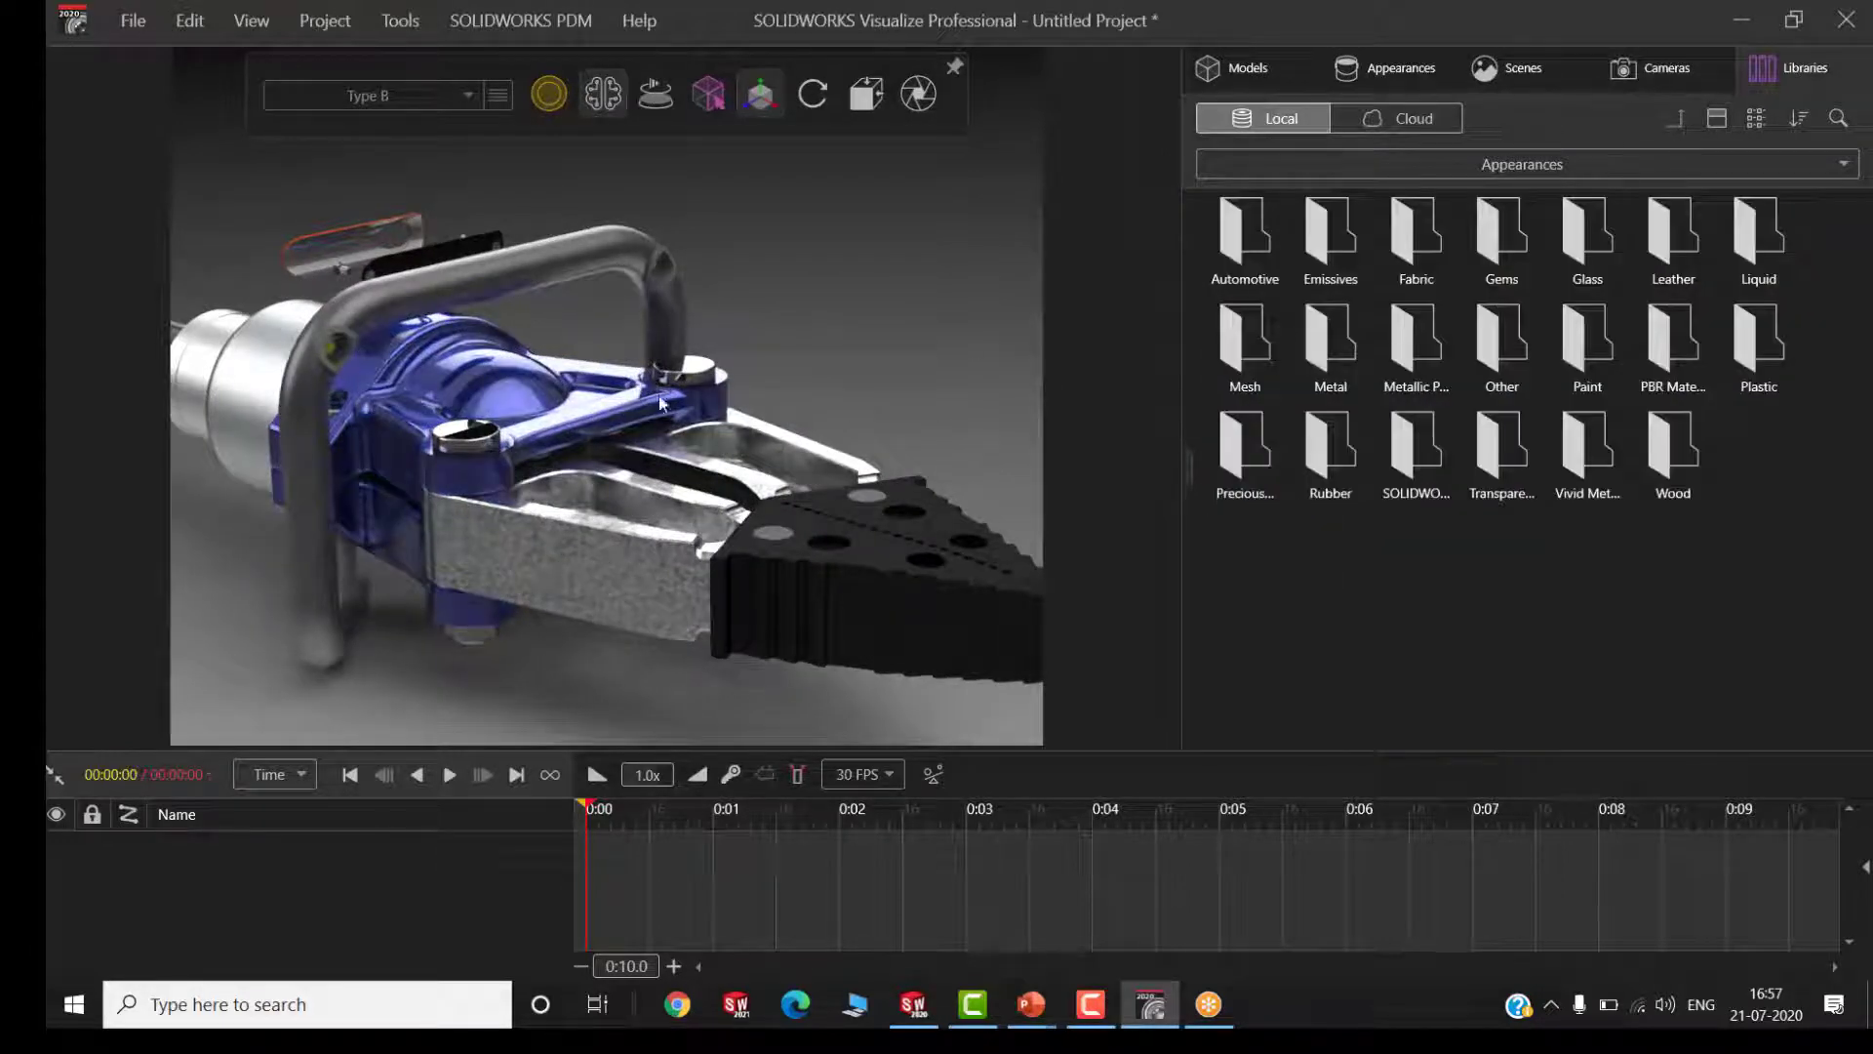
{"action": "left_click", "coordinate": [1261, 67]}
{"action": "left_click", "coordinate": [1716, 119]}
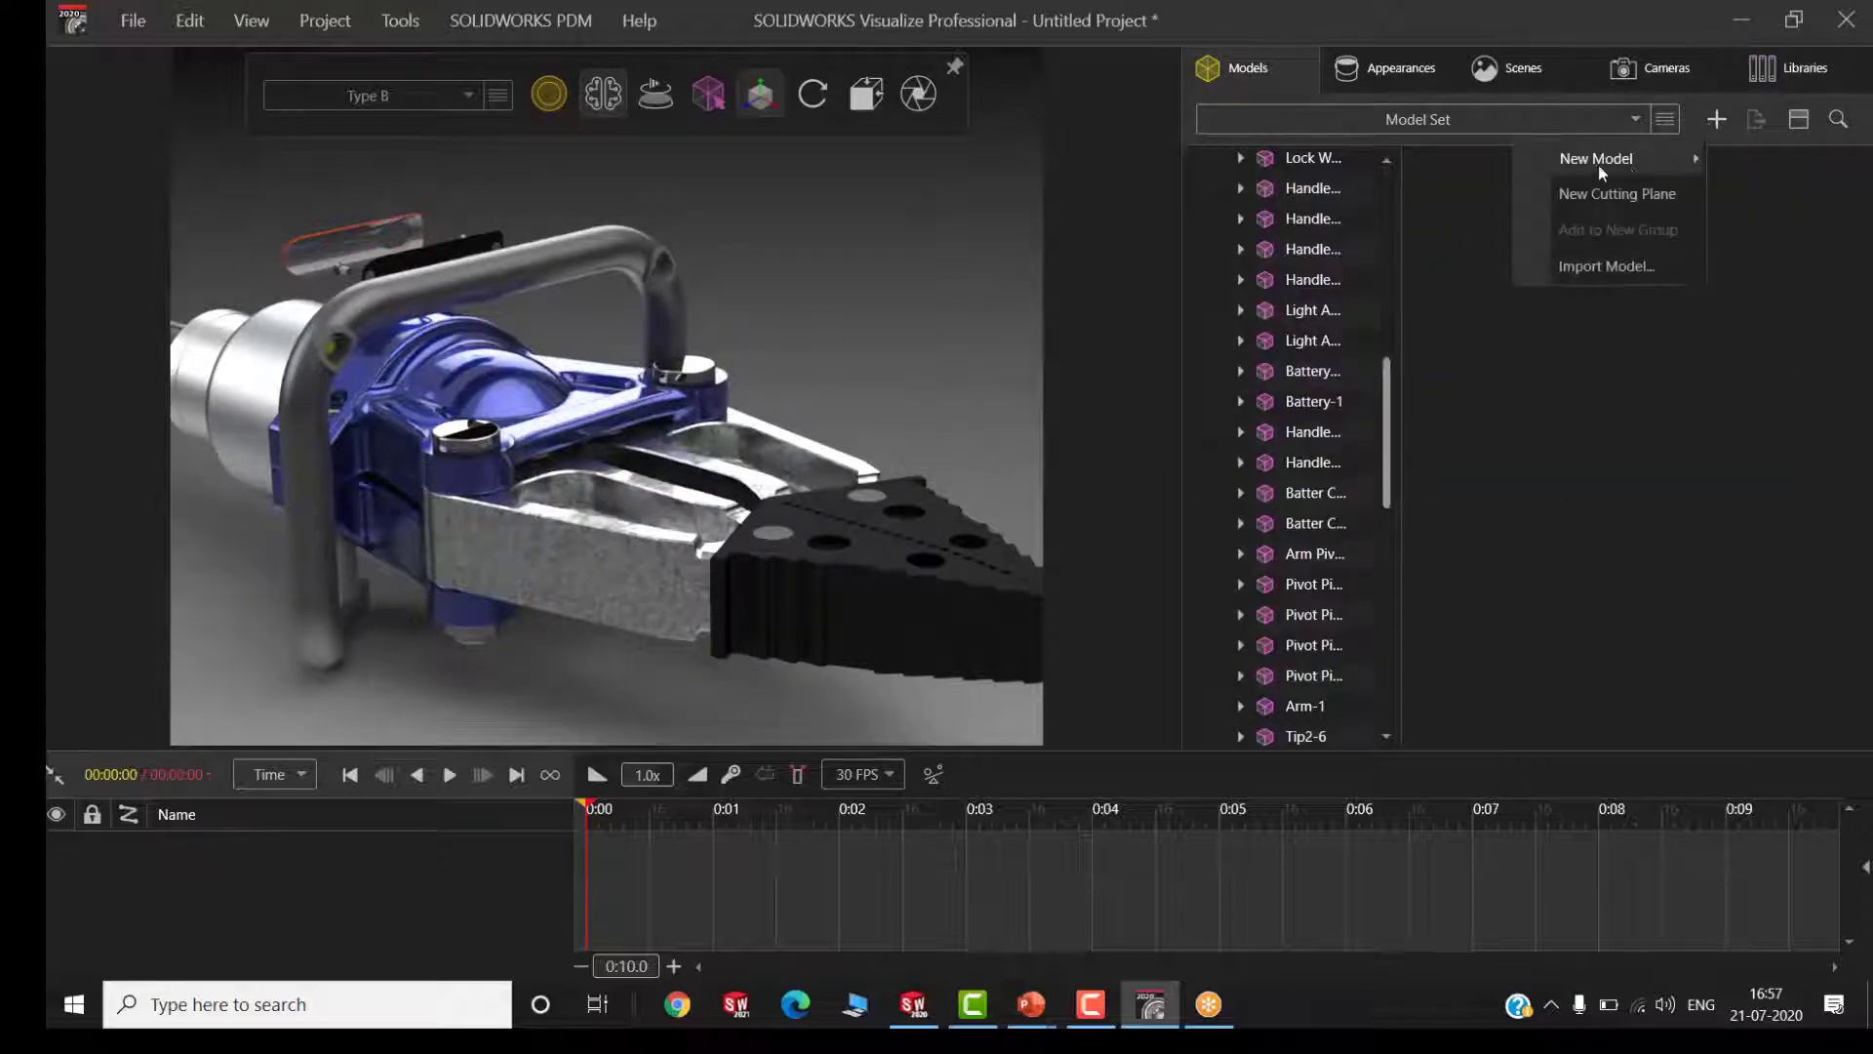
{"action": "left_click", "coordinate": [1592, 191]}
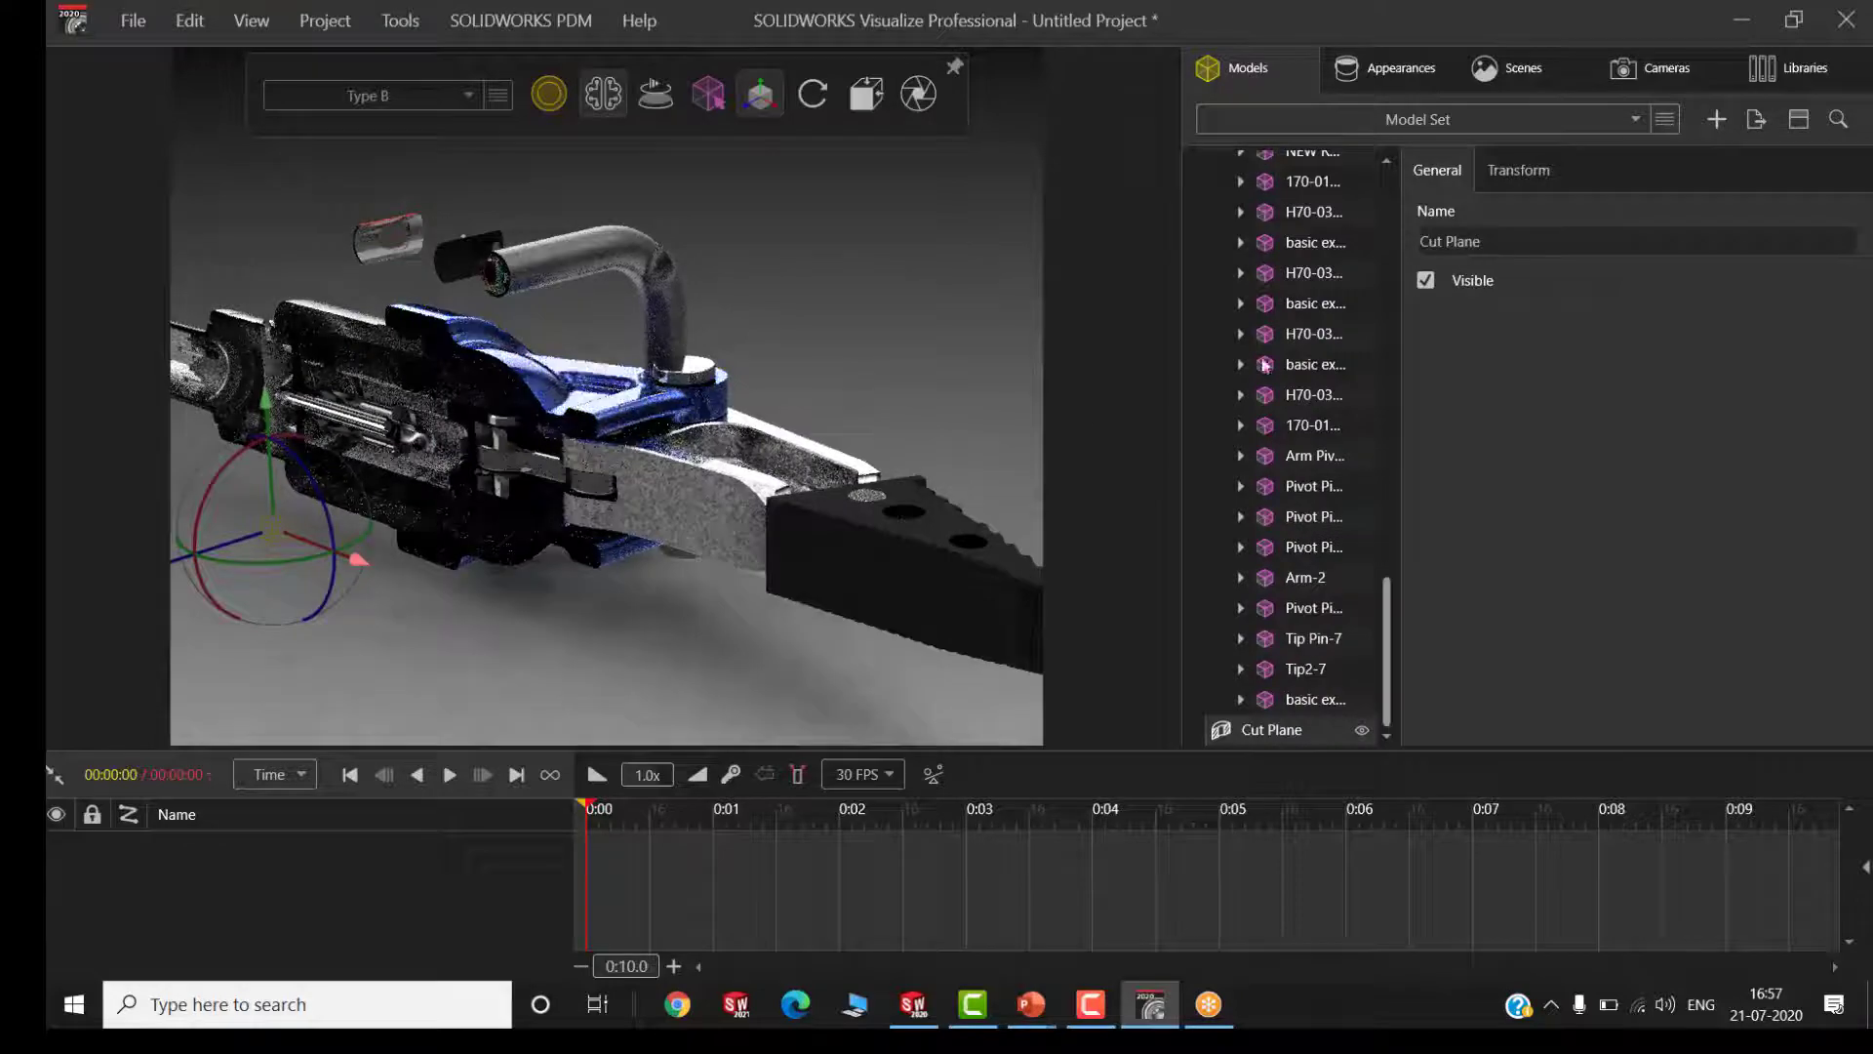
Shift the cutting plane along its blue axis to section the spreader through its internal piston and yoke linkage
{"action": "scroll", "coordinate": [184, 378], "scroll_direction": "up", "scroll_amount": 2}
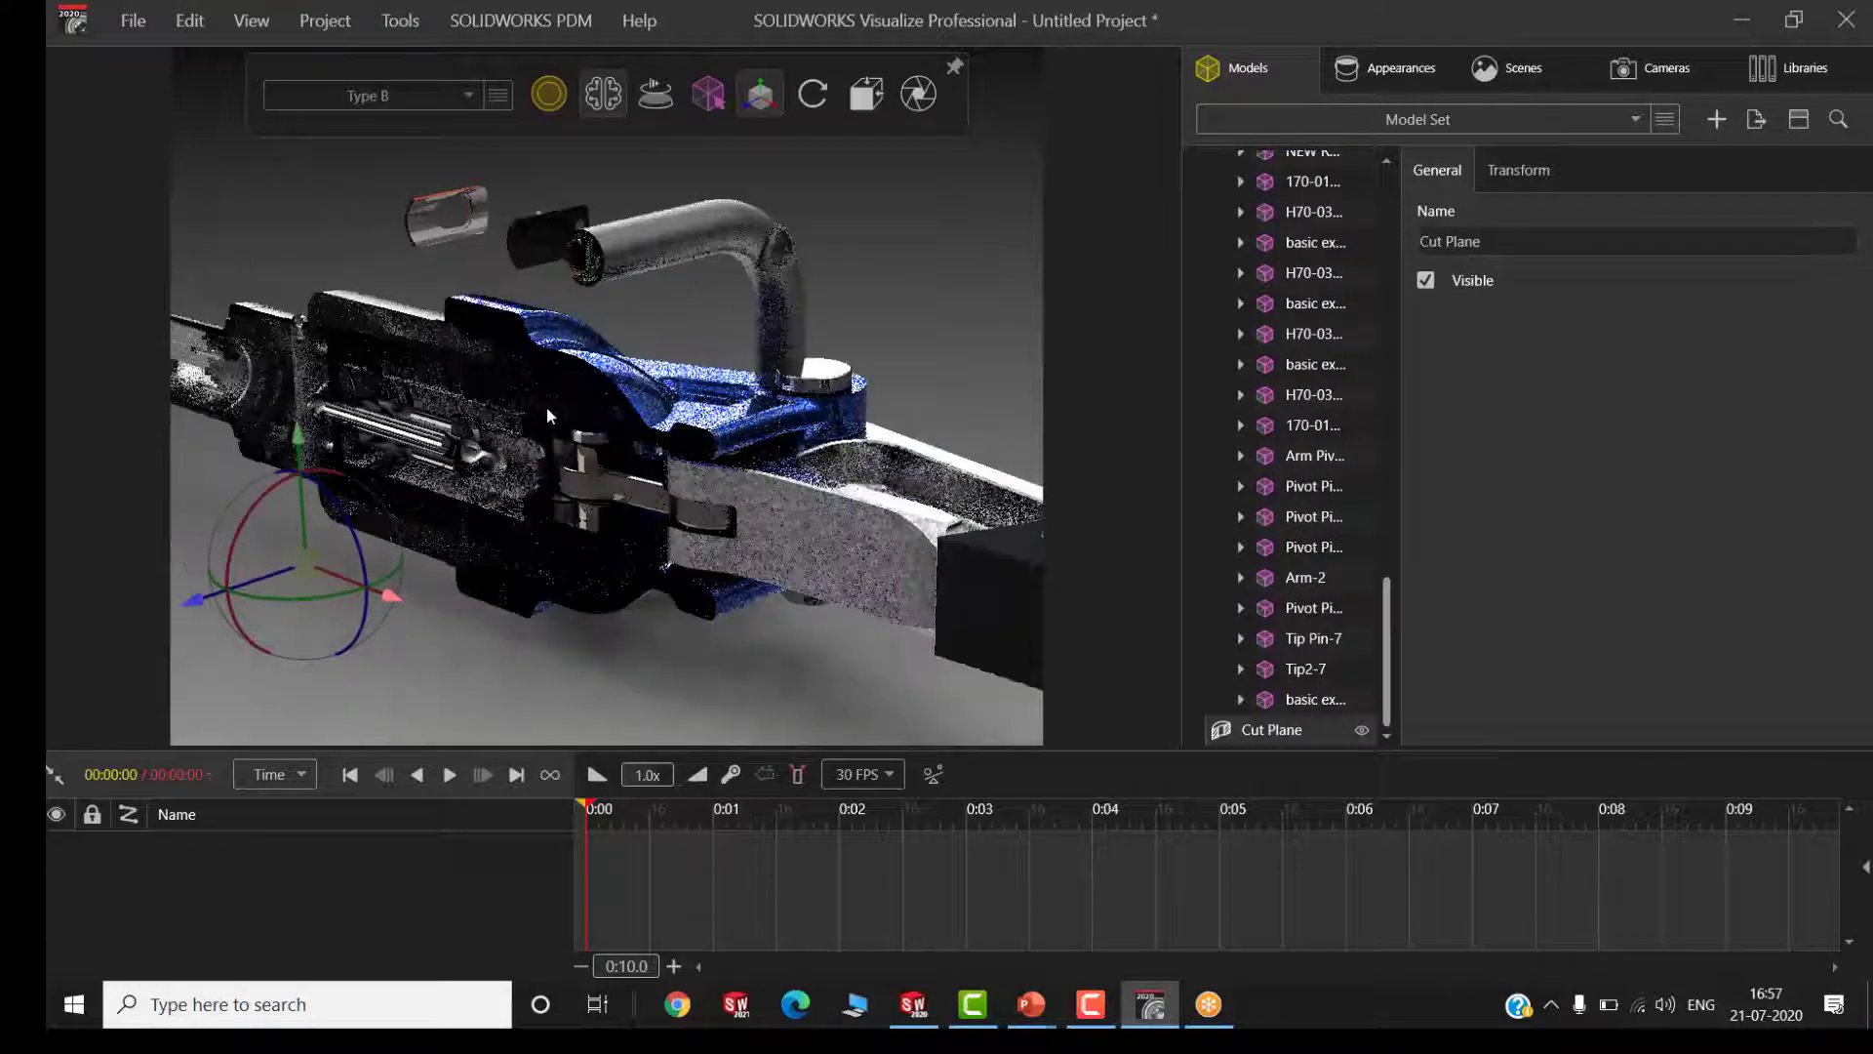
{"action": "scroll", "coordinate": [596, 381], "scroll_direction": "up", "scroll_amount": 2}
{"action": "middle_click_drag", "start_coordinate": [596, 381], "coordinate": [525, 418]}
{"action": "scroll", "coordinate": [517, 425], "scroll_direction": "down", "scroll_amount": 1}
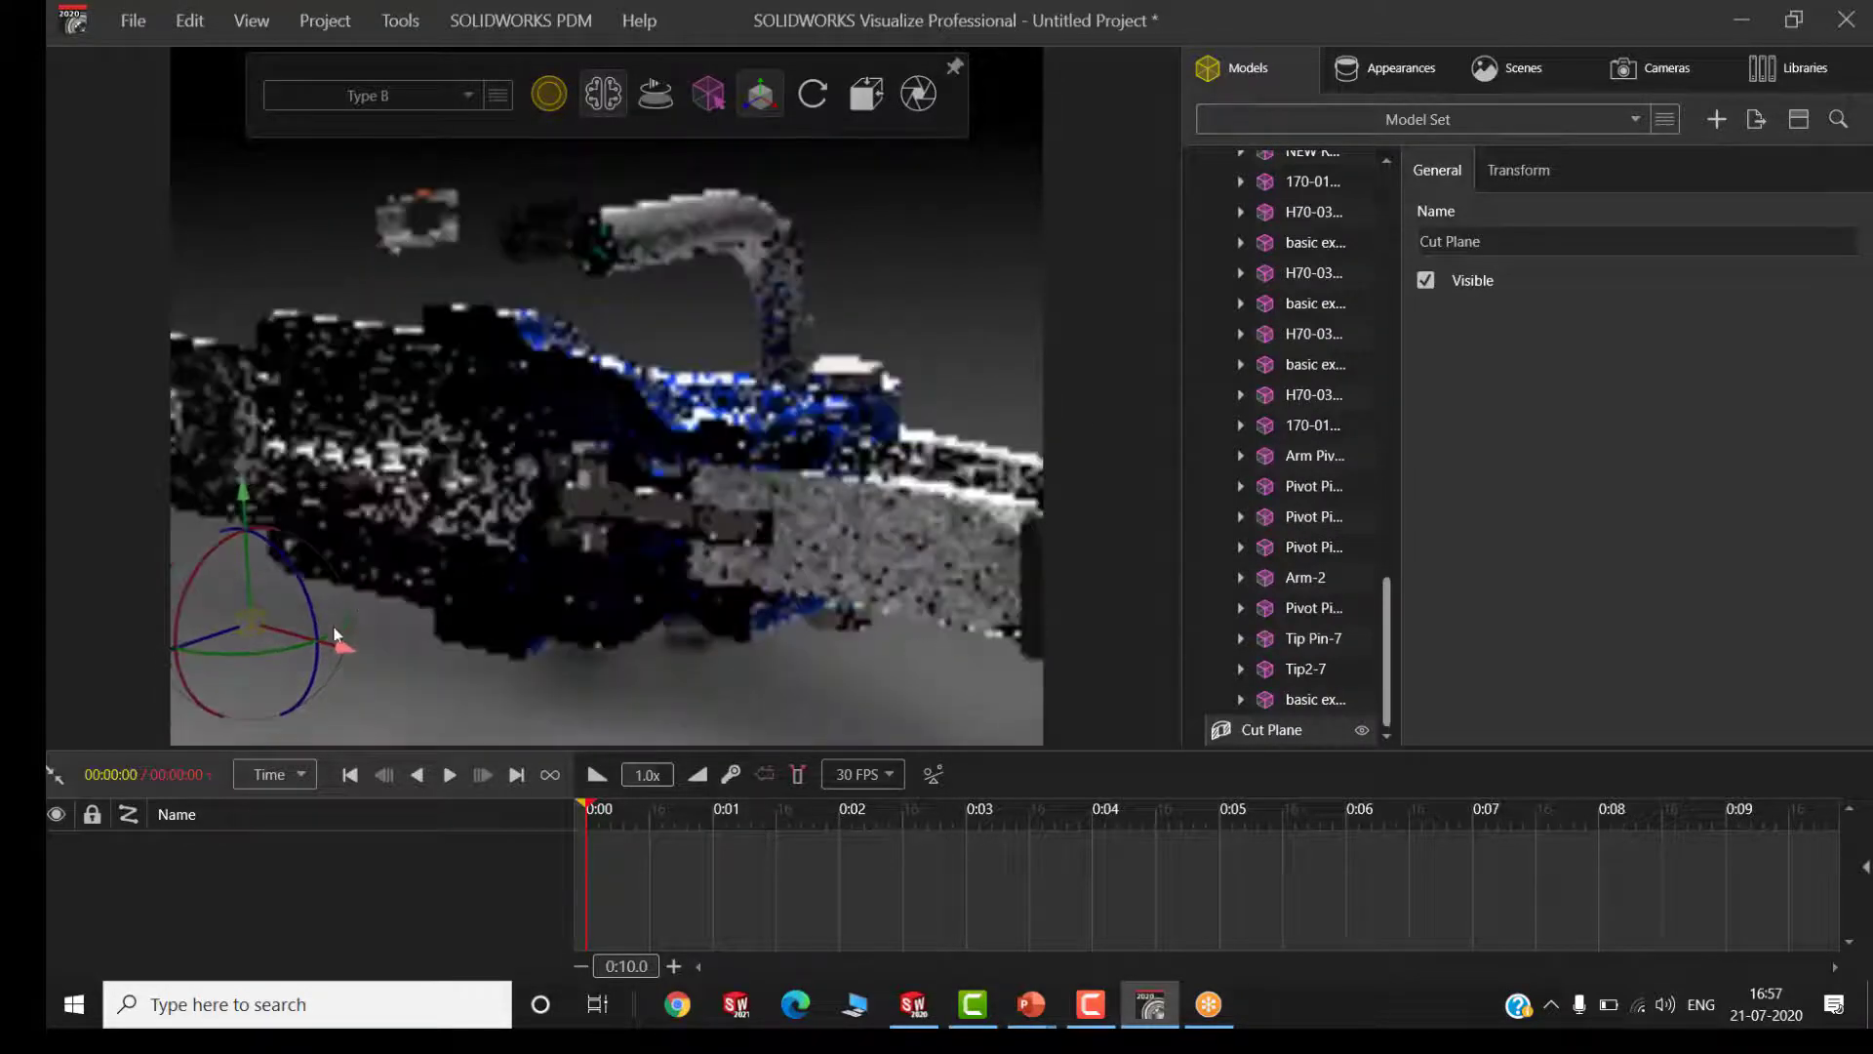
{"action": "left_click_drag", "start_coordinate": [214, 632], "coordinate": [192, 644]}
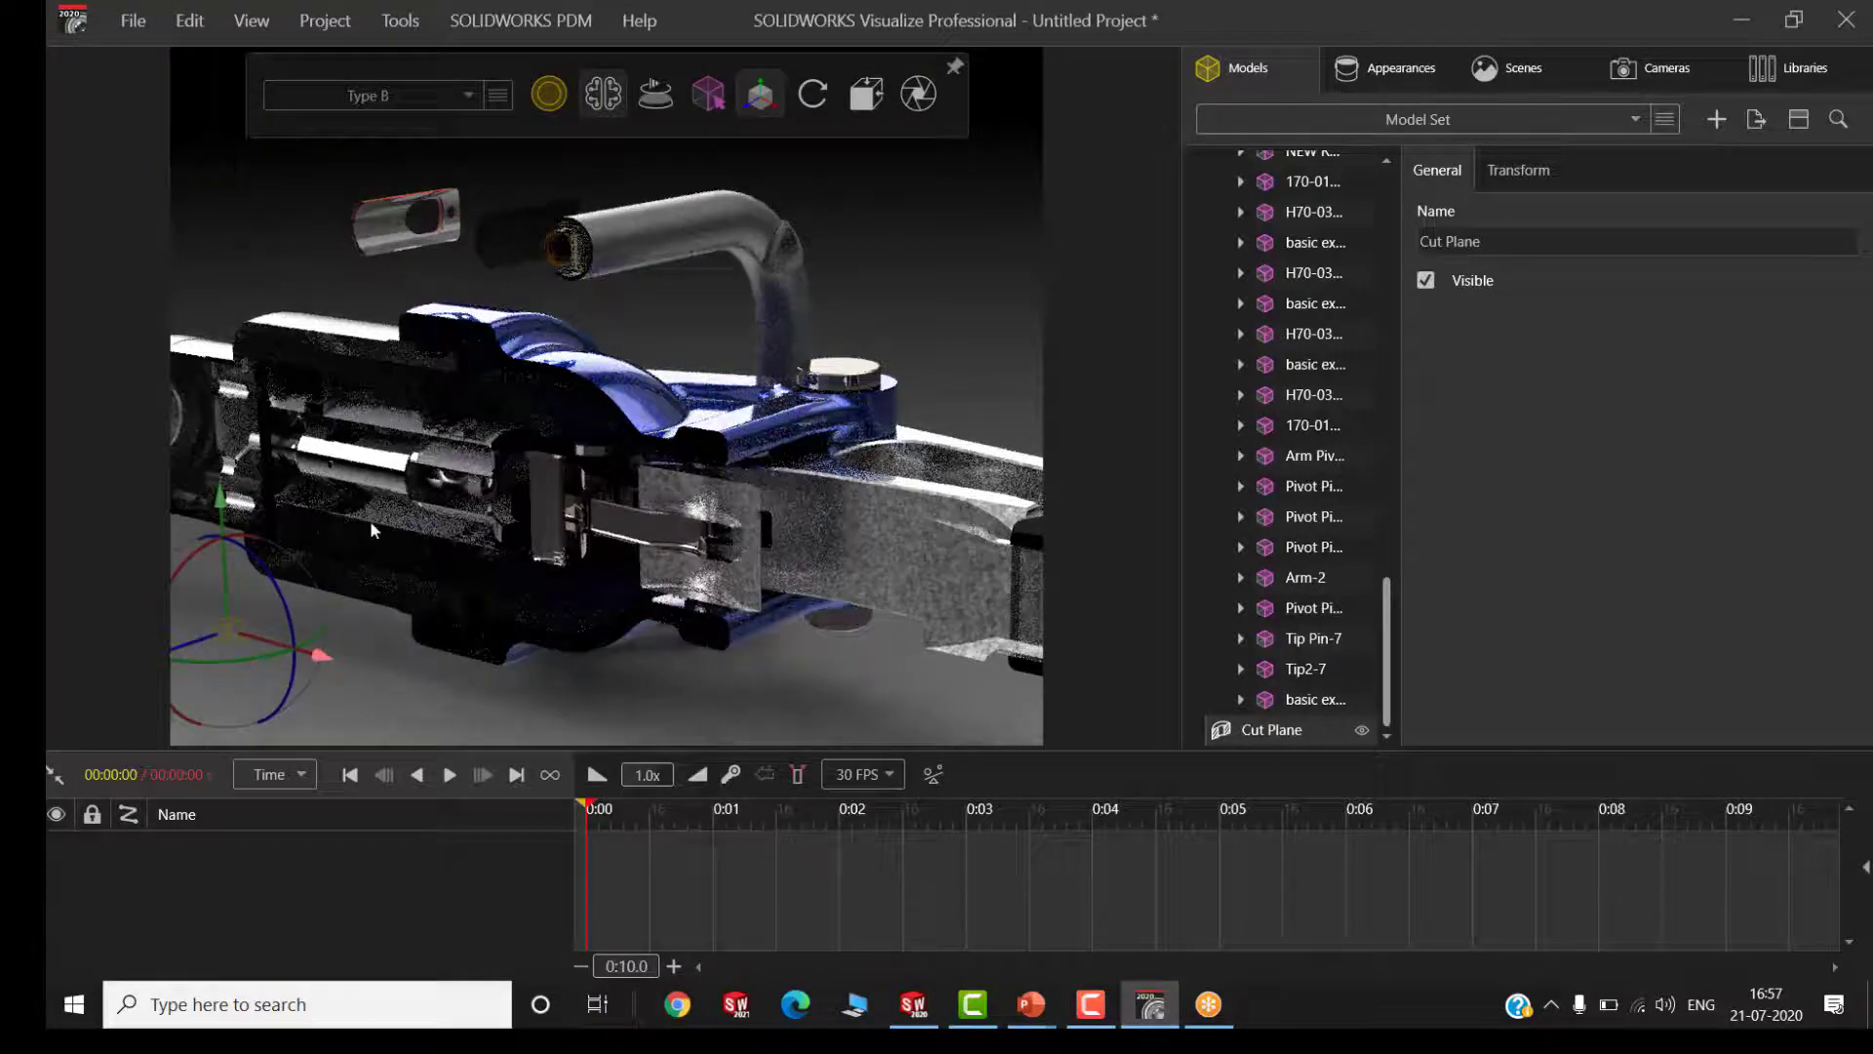
{"action": "scroll", "coordinate": [371, 526], "scroll_direction": "up", "scroll_amount": 2}
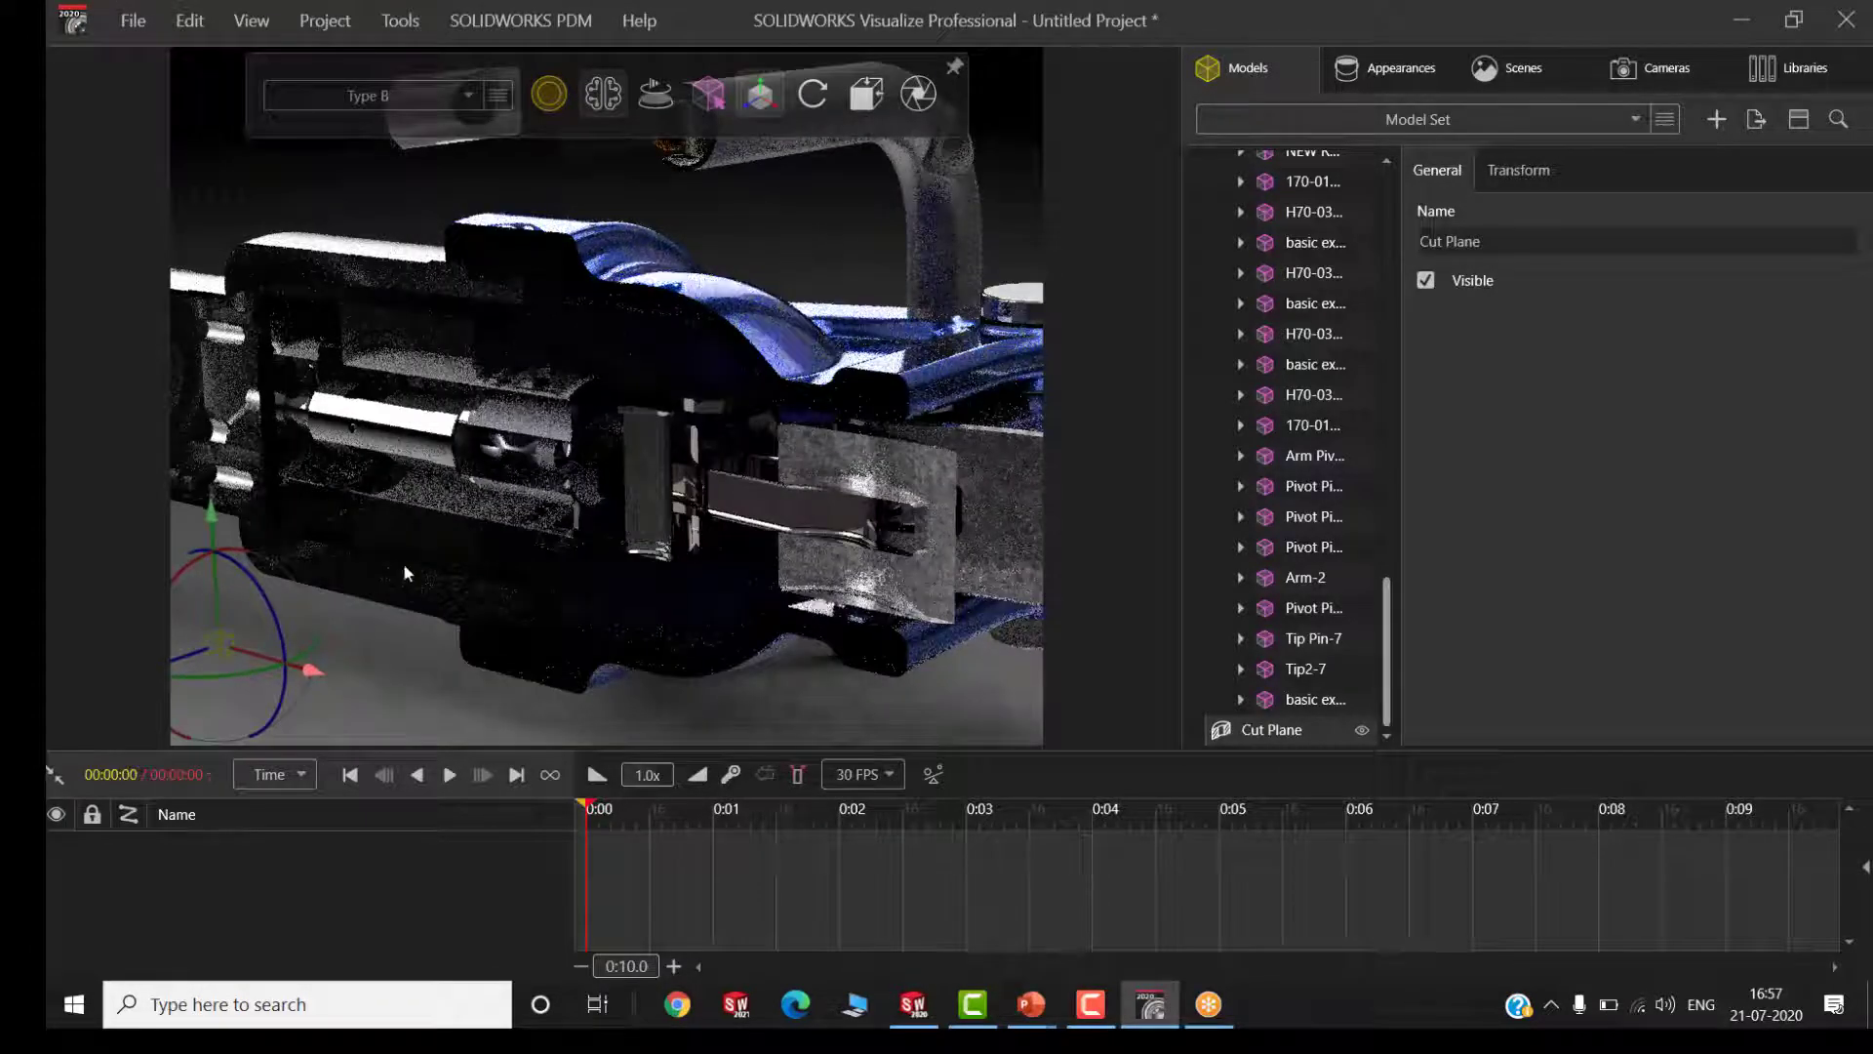
{"action": "left_click_drag", "start_coordinate": [182, 668], "coordinate": [196, 664]}
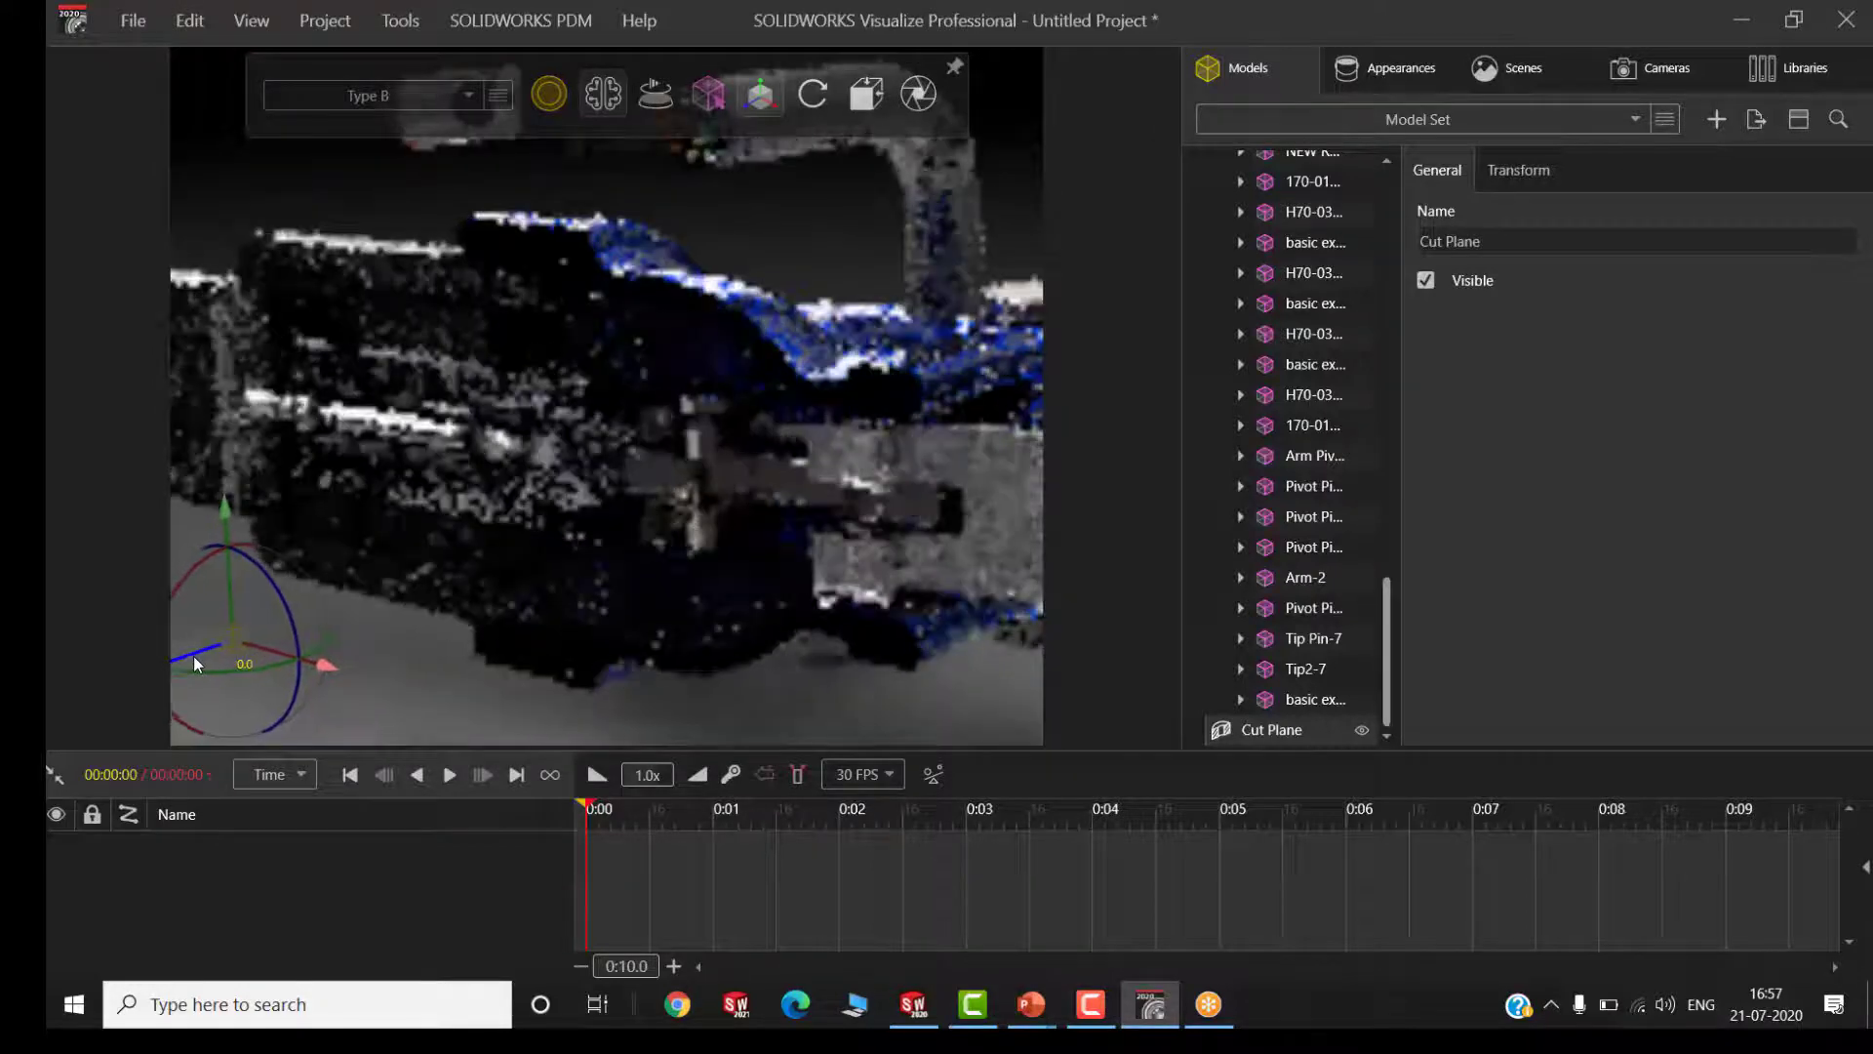
{"action": "left_click", "coordinate": [417, 638]}
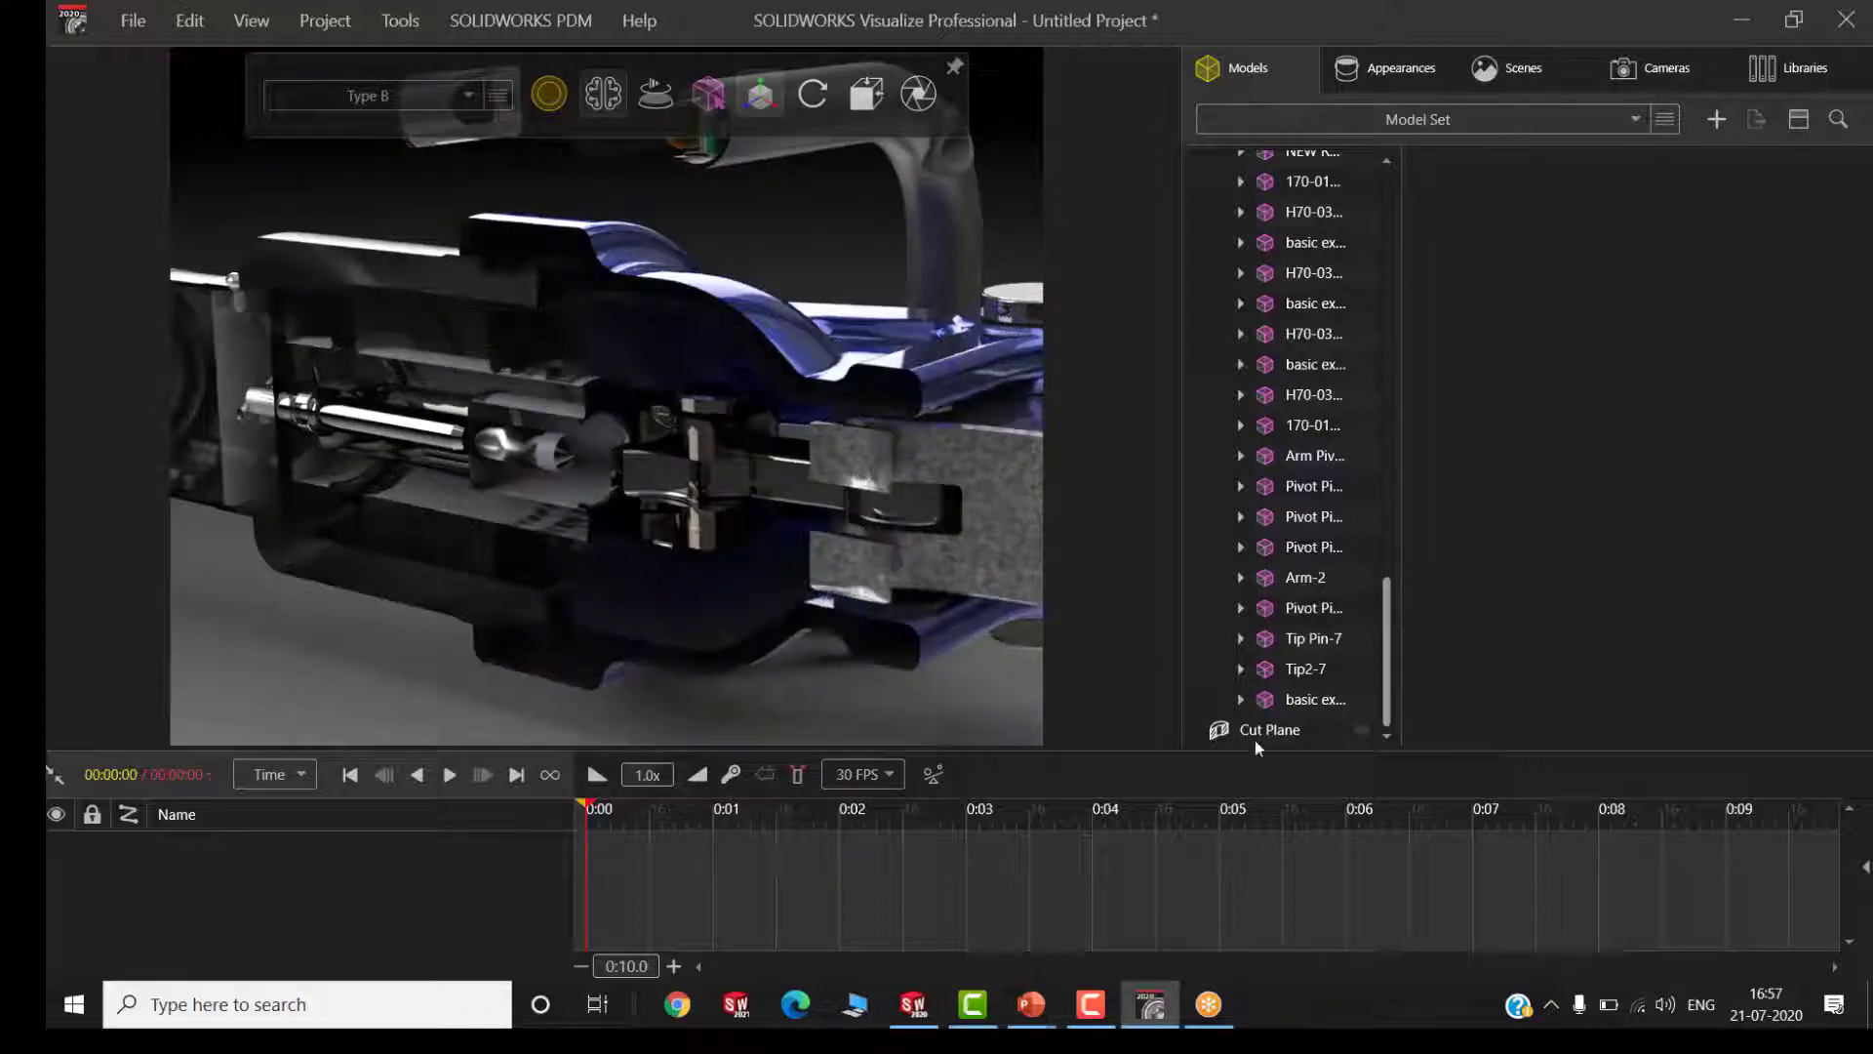
Hide the cutting plane and view the whole uncut spreader from the jaw end
{"action": "left_click", "coordinate": [1366, 729]}
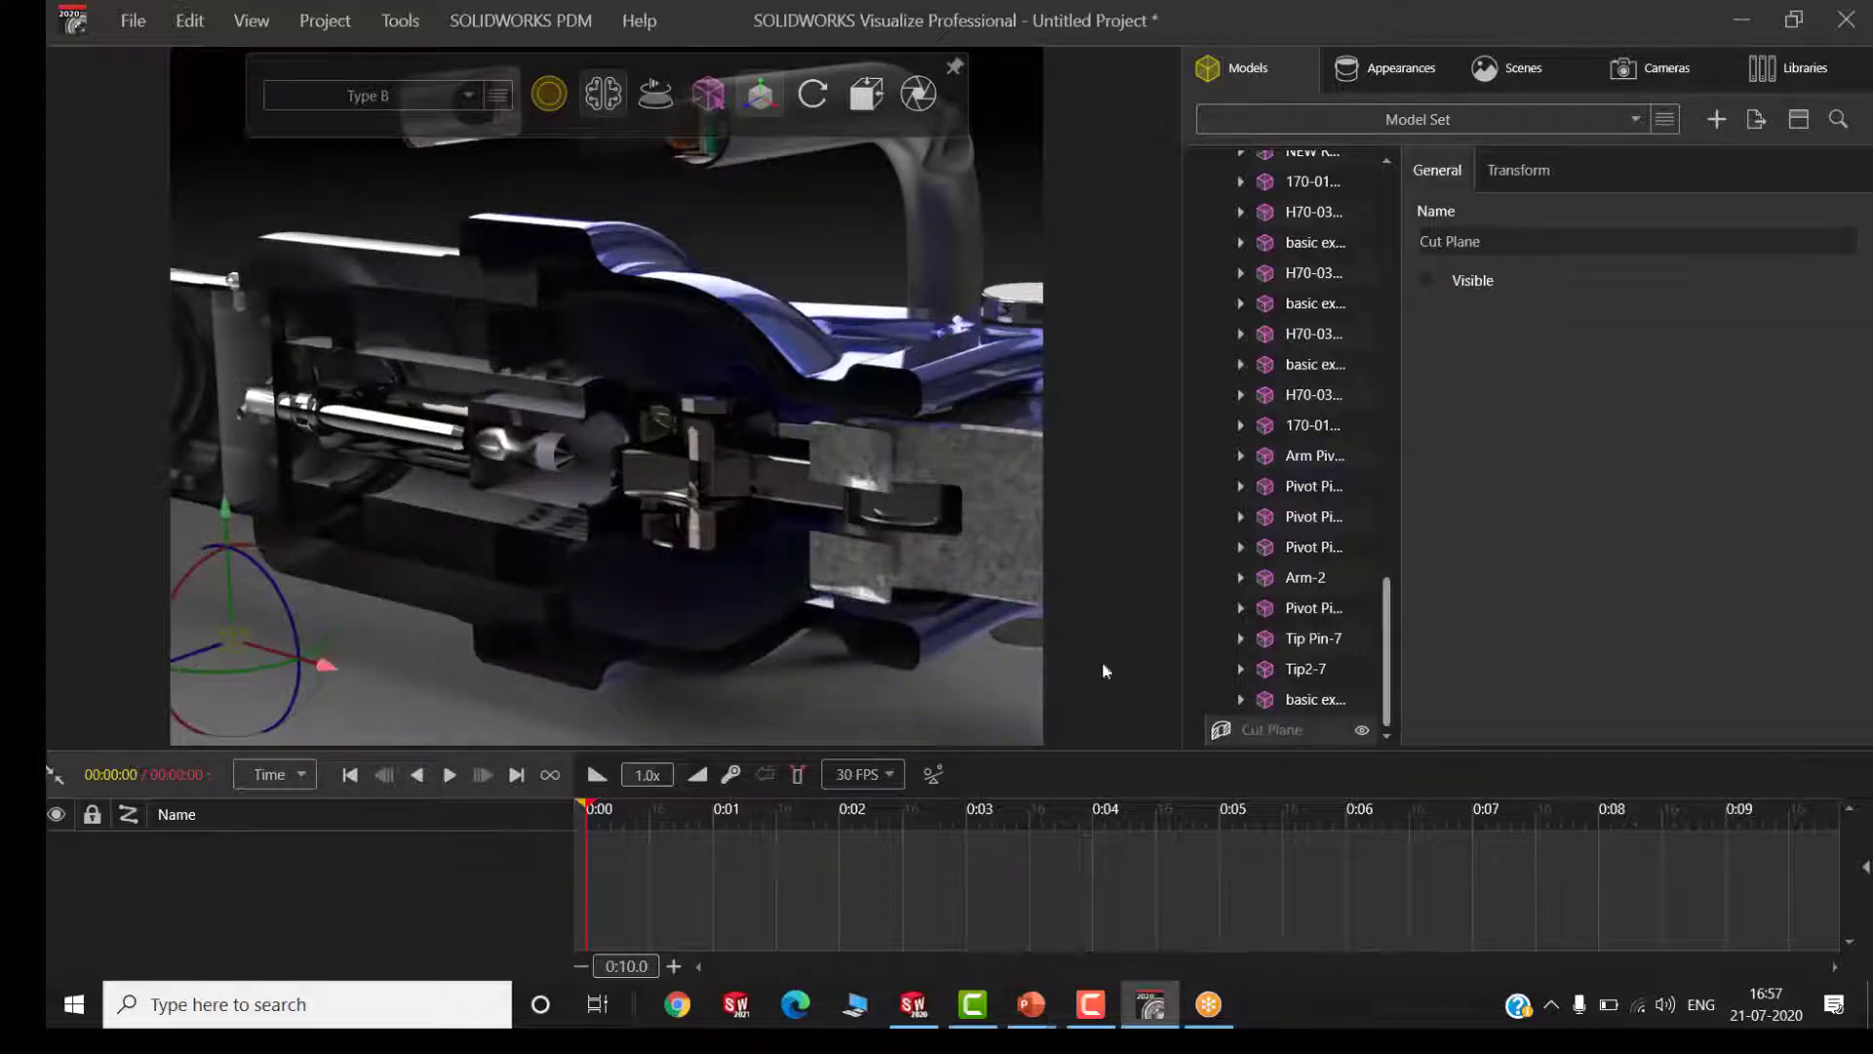
{"action": "left_click", "coordinate": [839, 230]}
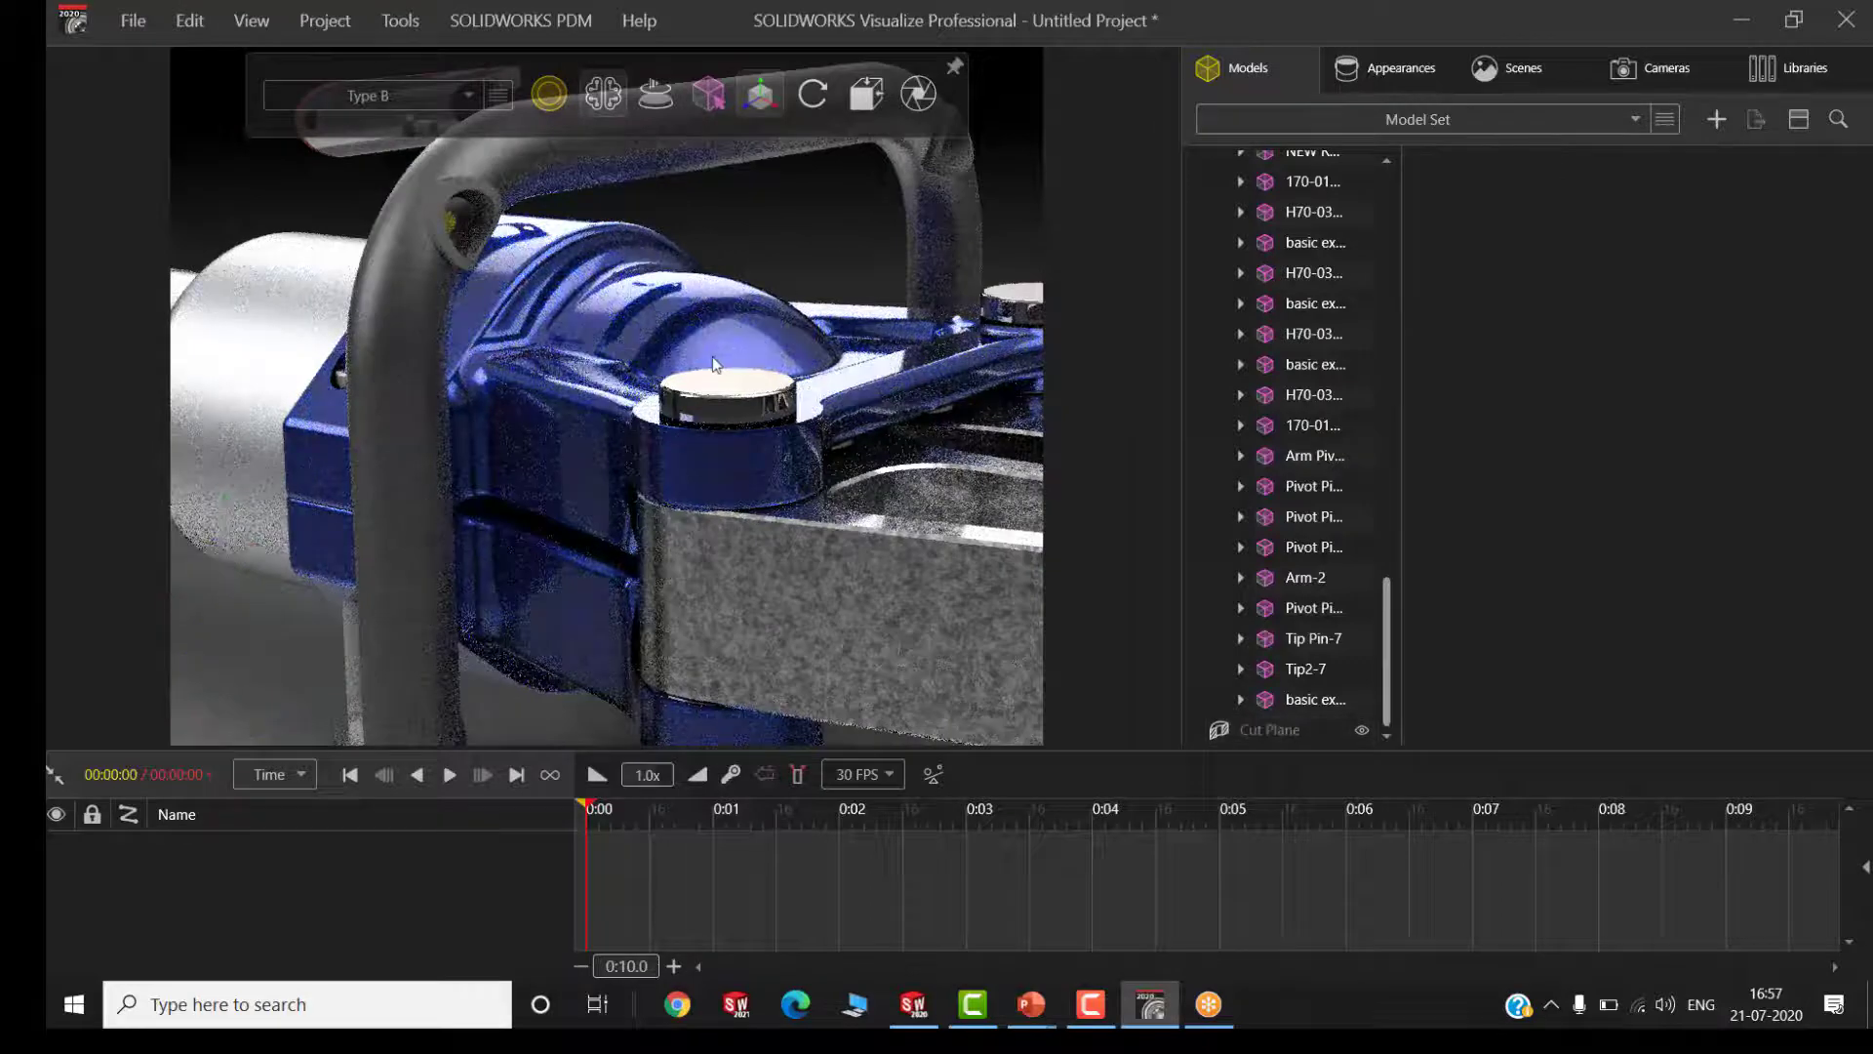
{"action": "scroll", "coordinate": [713, 357], "scroll_direction": "down", "scroll_amount": 5}
{"action": "middle_click_drag", "start_coordinate": [761, 365], "coordinate": [358, 349]}
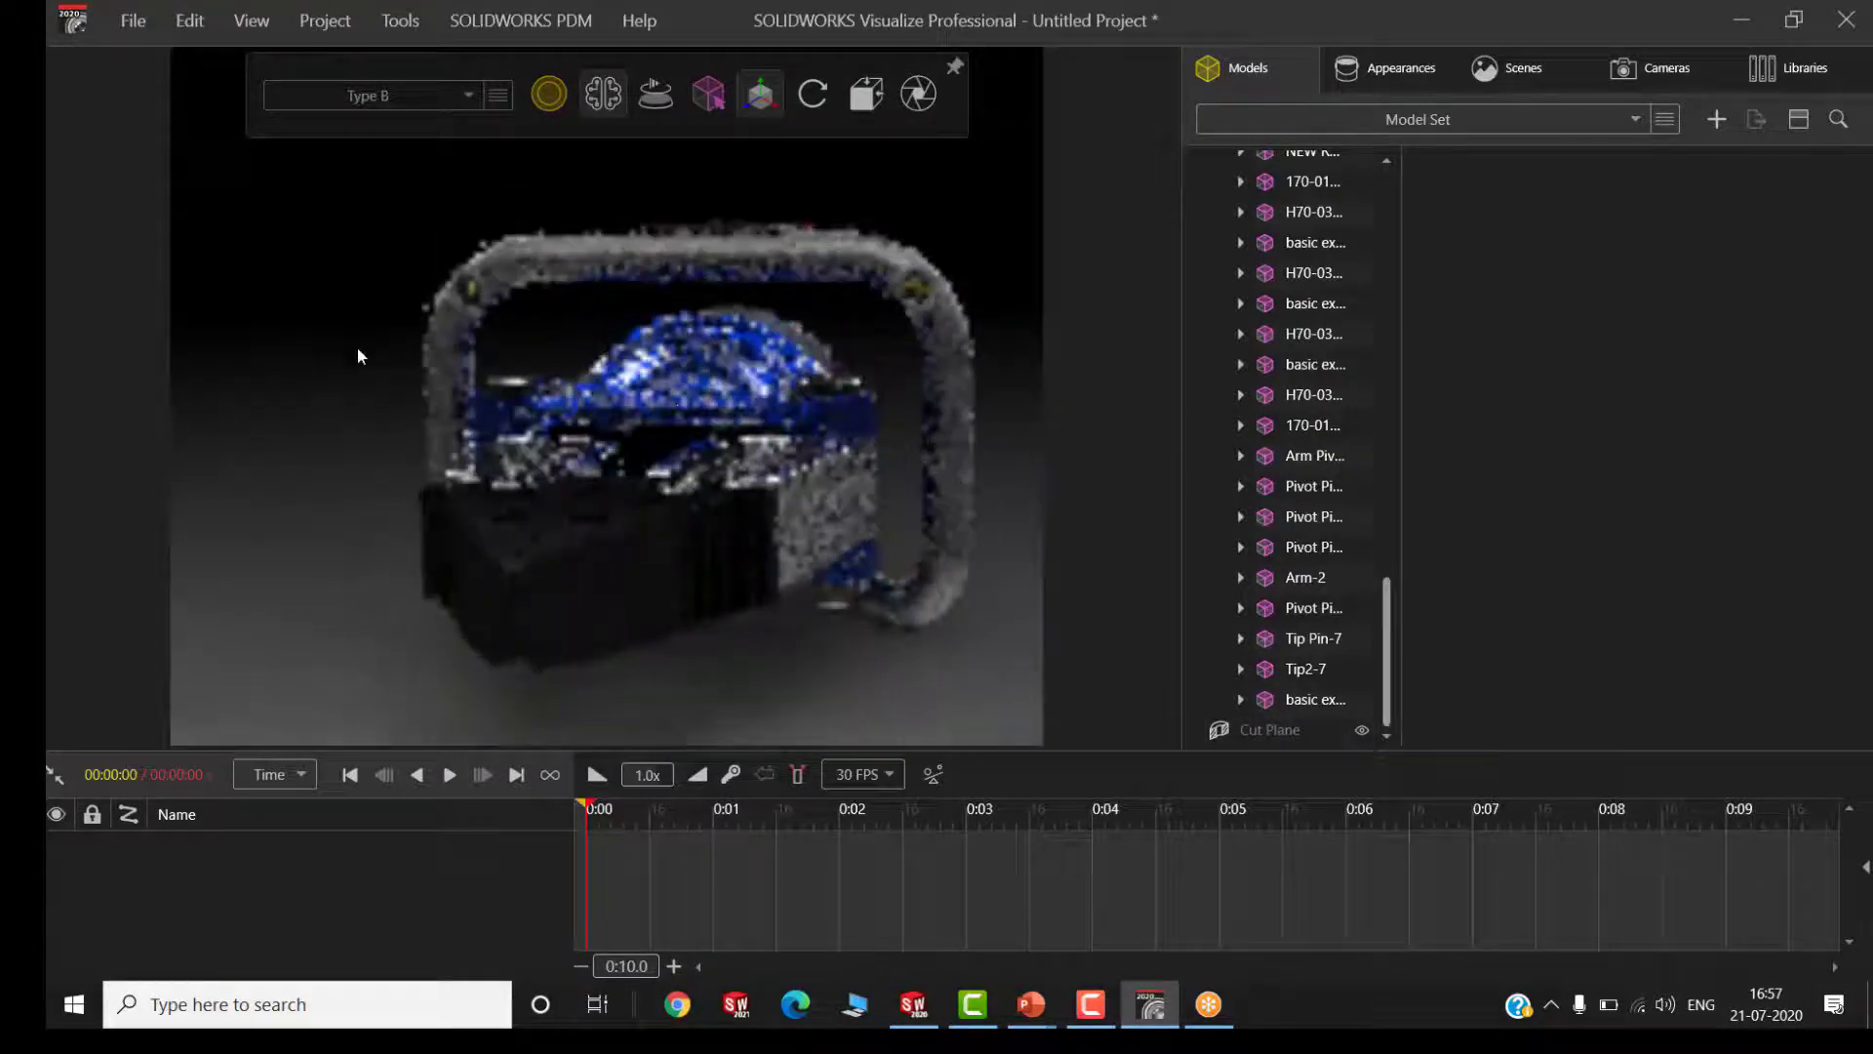
{"action": "middle_click_drag", "start_coordinate": [845, 383], "coordinate": [1106, 396]}
{"action": "scroll", "coordinate": [694, 391], "scroll_direction": "down", "scroll_amount": 1}
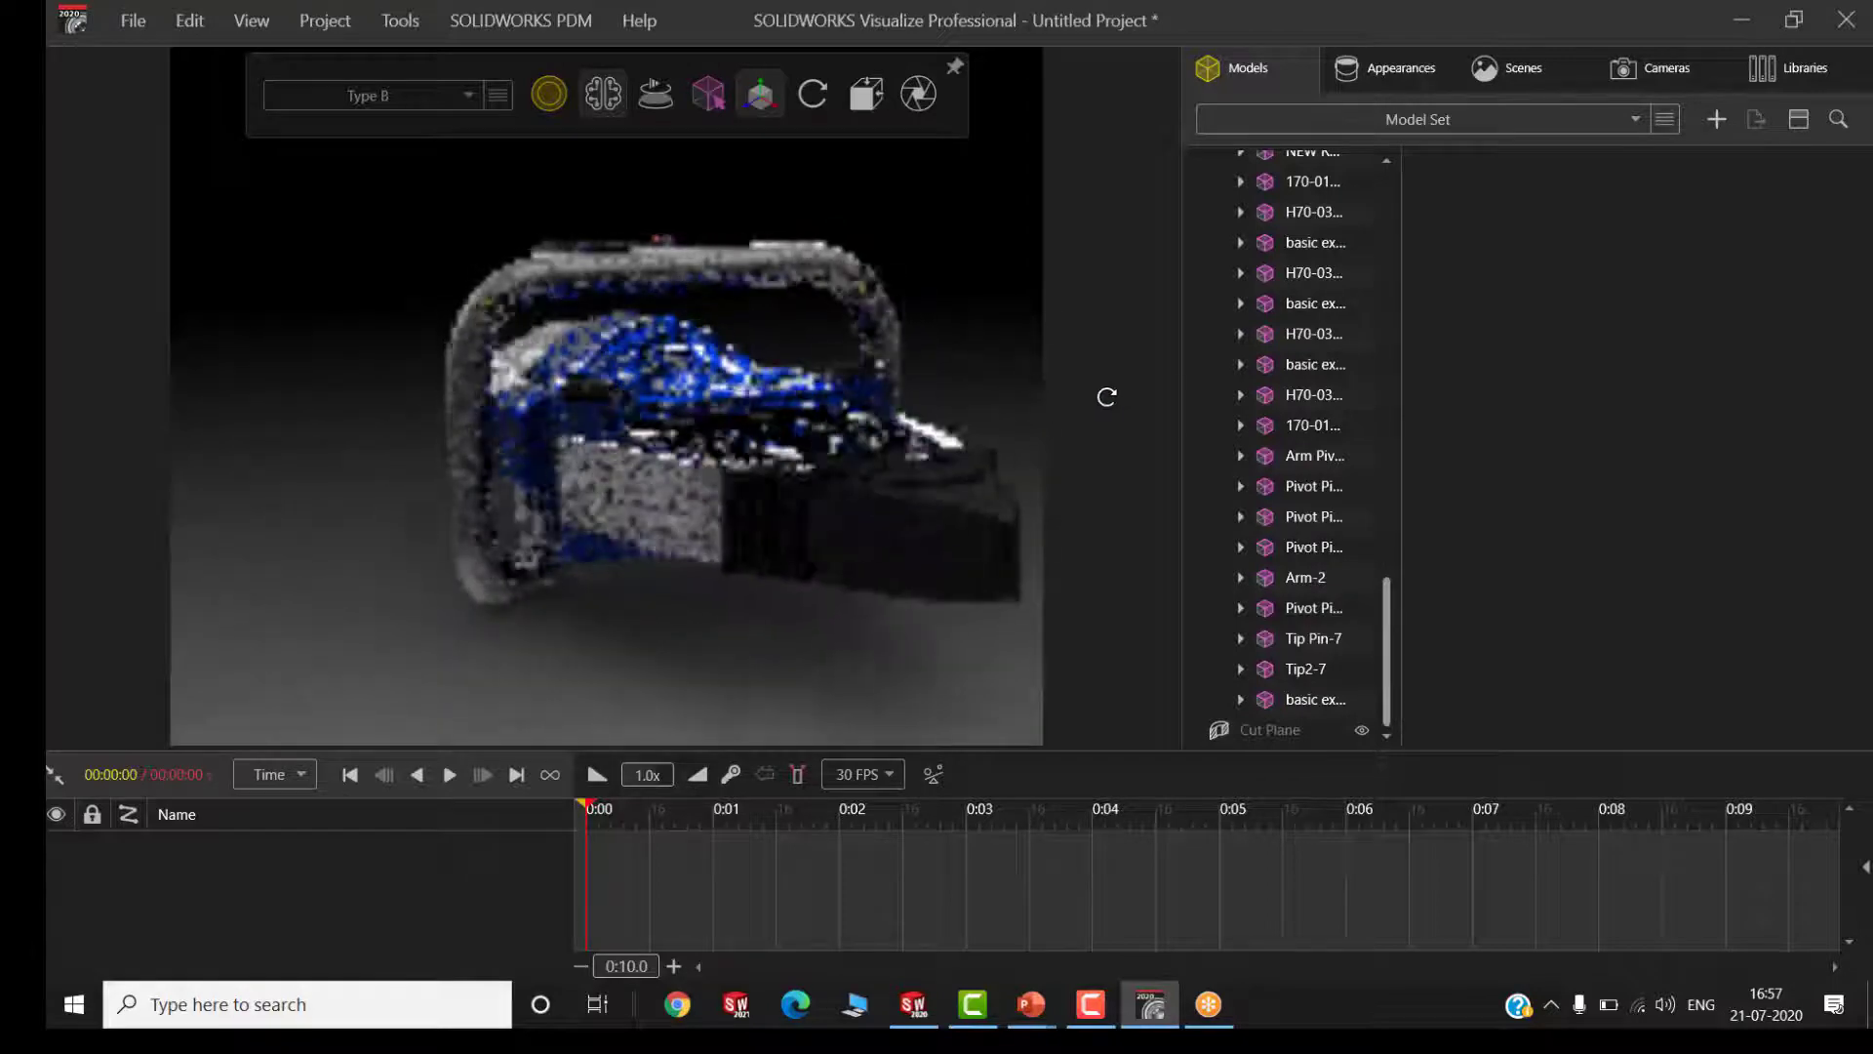
Enlarge the animation timeline to examine it, and shrink it to give the viewport more room
{"action": "left_click", "coordinate": [119, 20]}
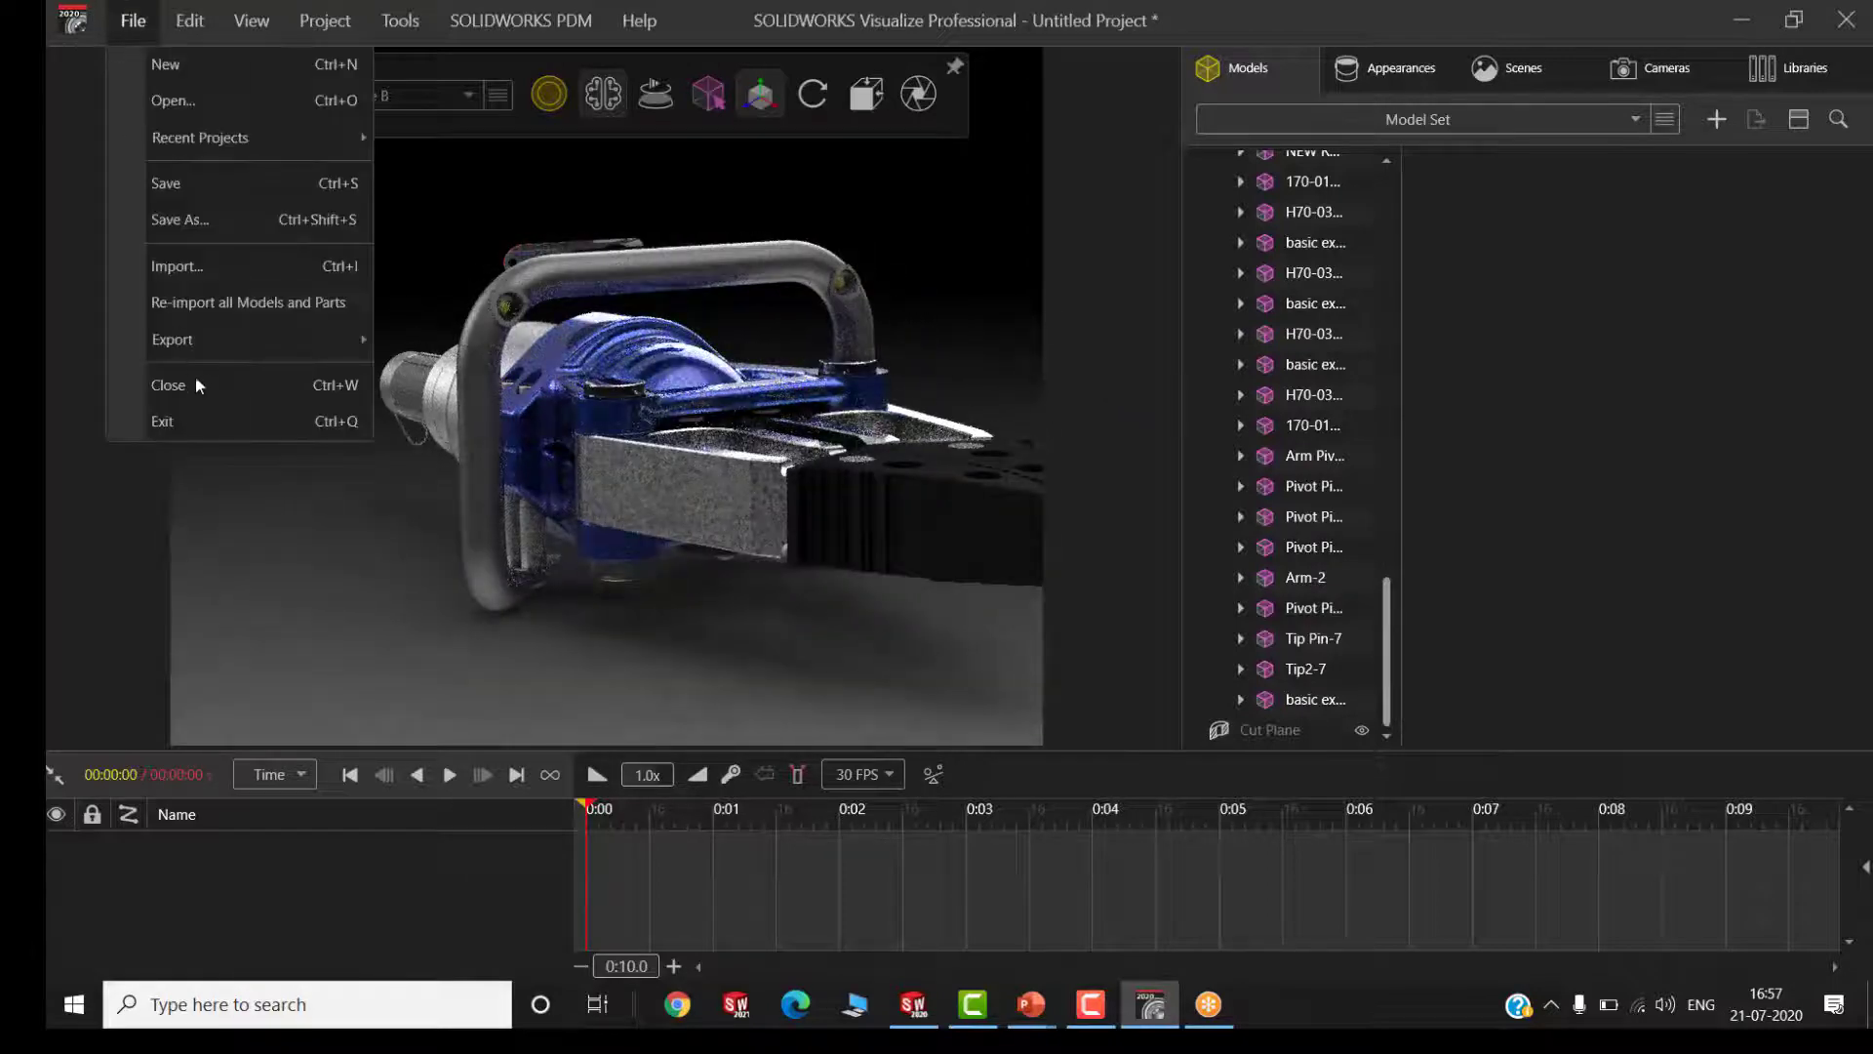
{"action": "left_click", "coordinate": [497, 552]}
{"action": "left_click", "coordinate": [499, 548]}
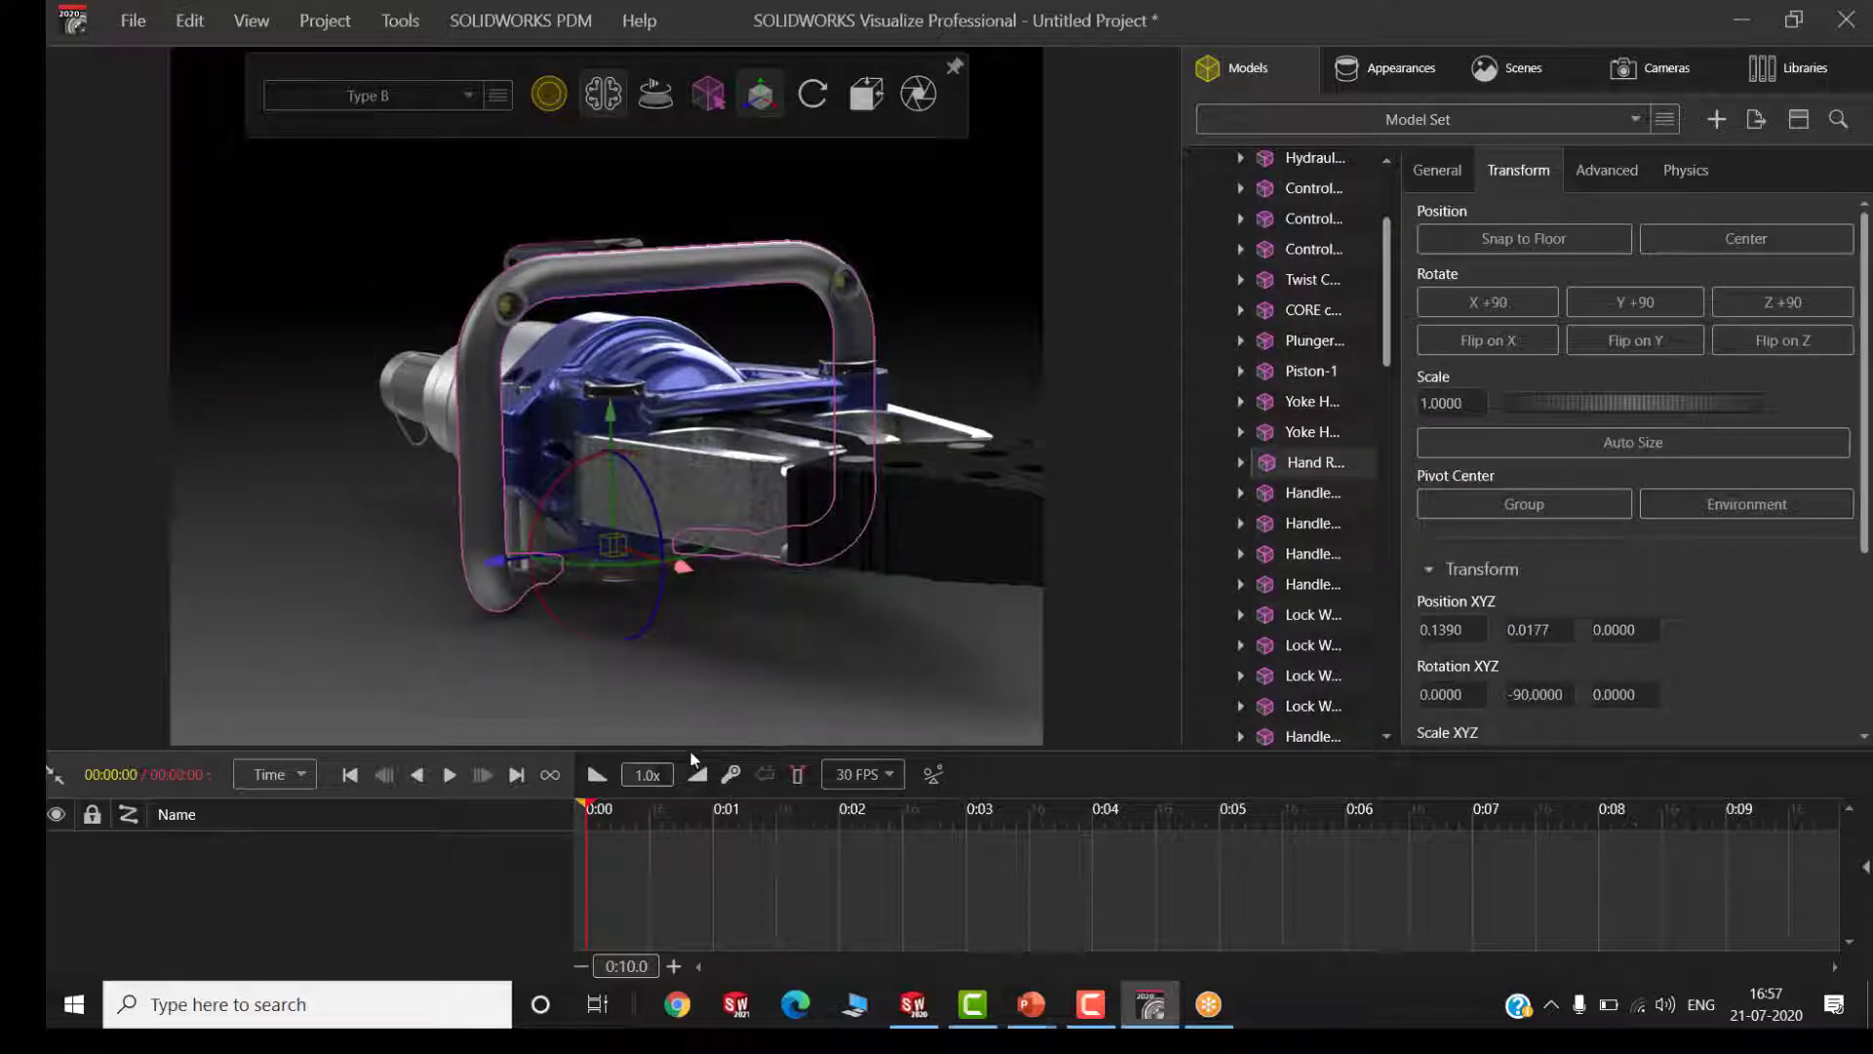
{"action": "left_click_drag", "start_coordinate": [688, 745], "coordinate": [689, 490]}
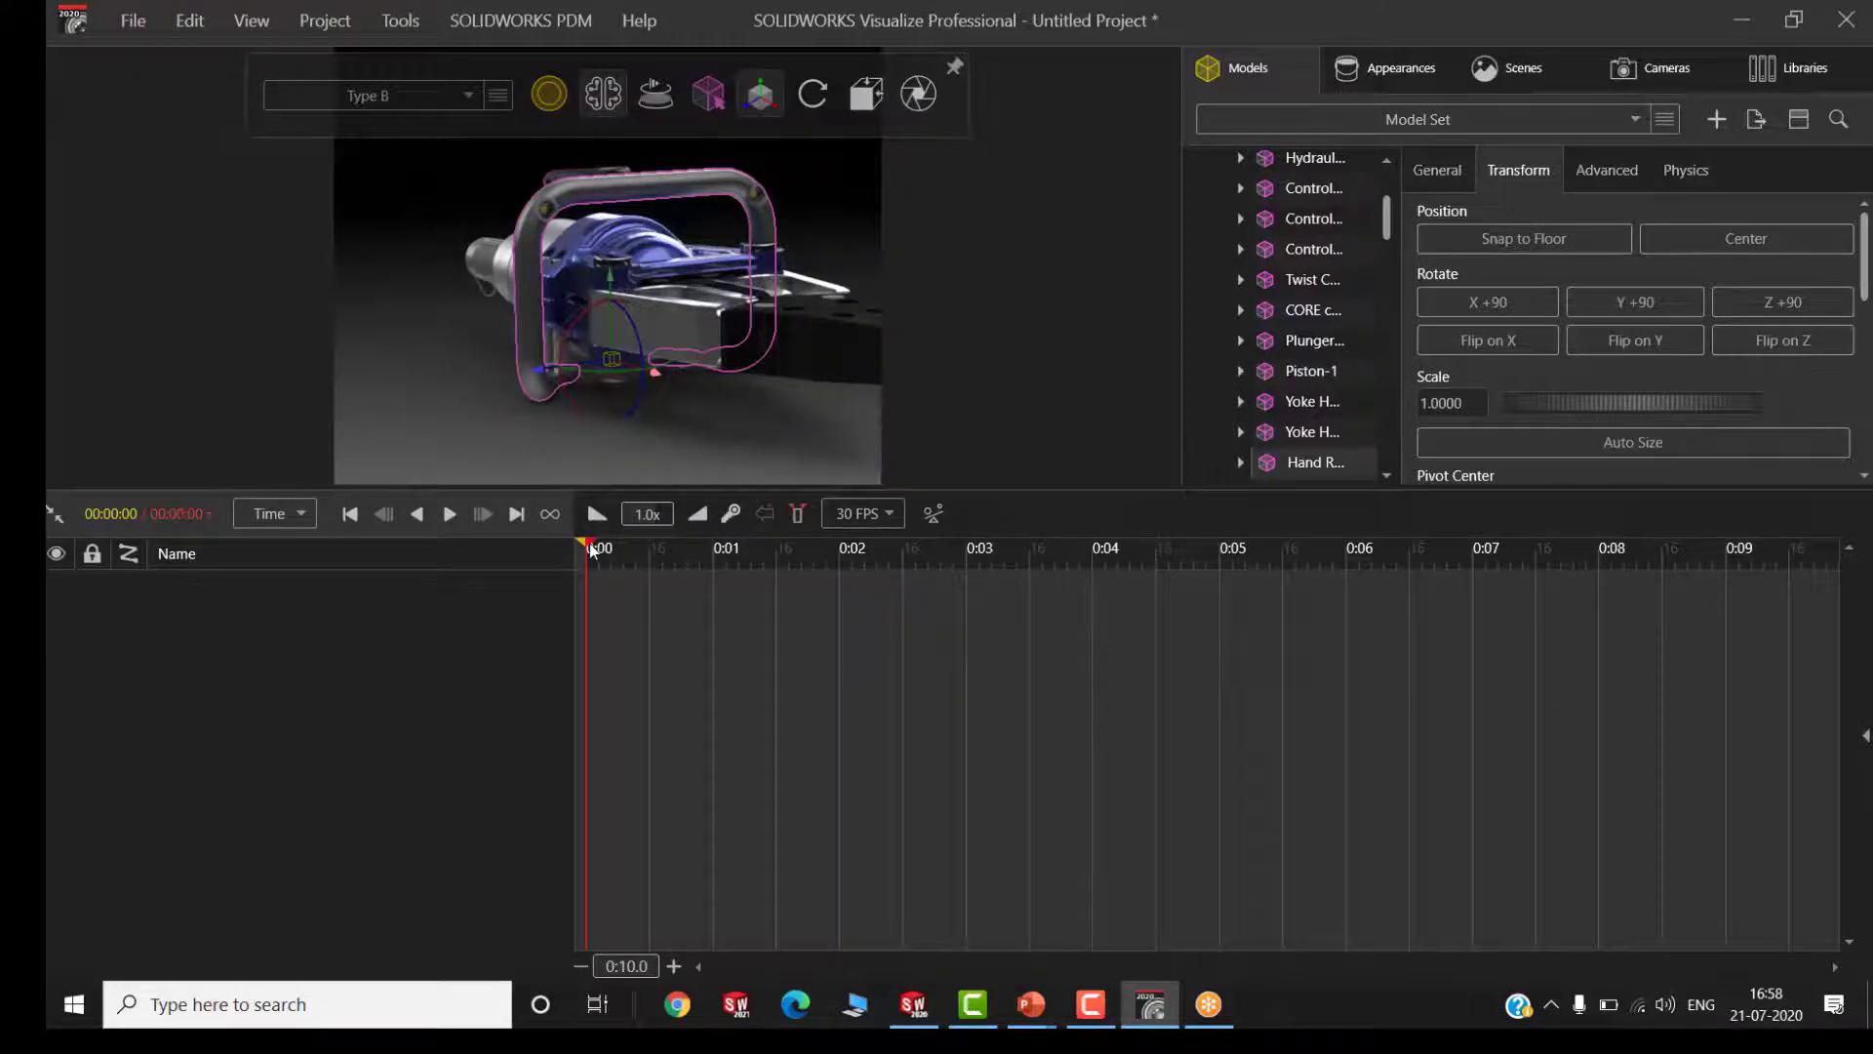
{"action": "left_click_drag", "start_coordinate": [607, 490], "coordinate": [624, 881]}
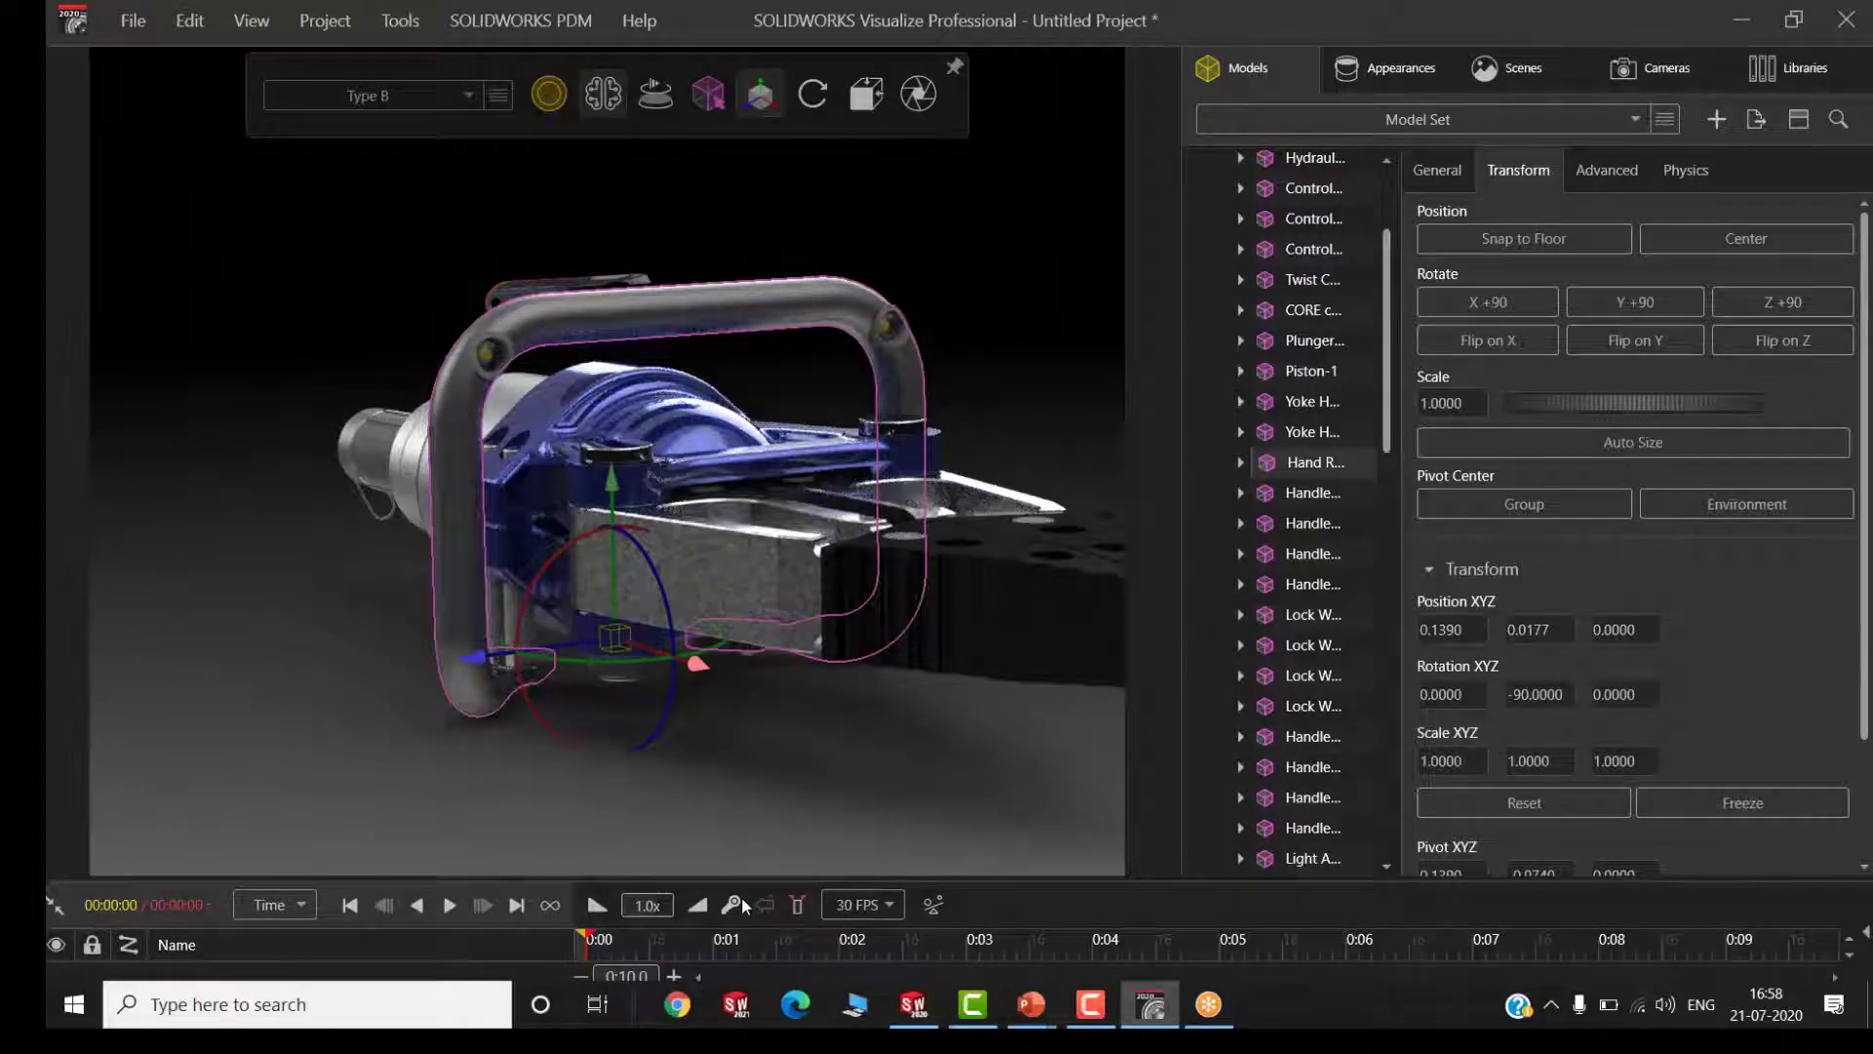
Close the untitled project without saving and switch to the 4240 Spreader assembly in SOLIDWORKS, dismissing the meeting reminder
{"action": "left_click", "coordinate": [133, 21]}
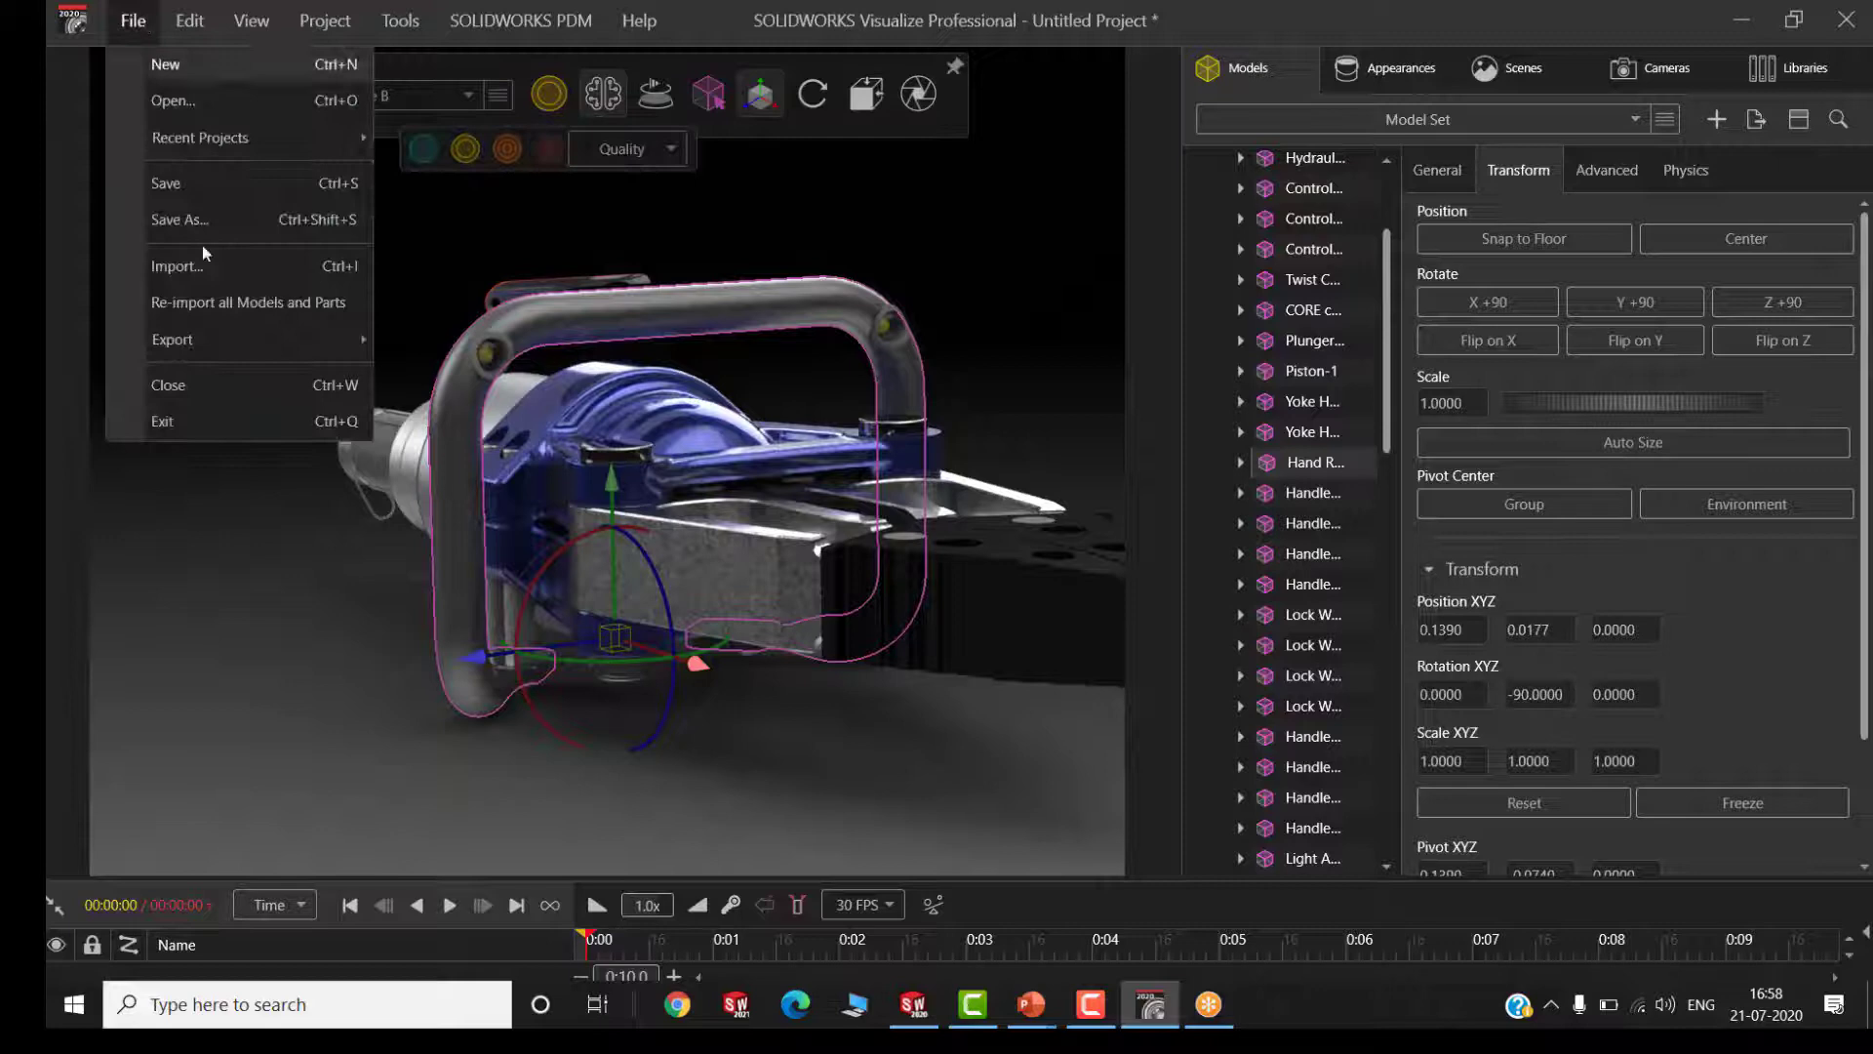
{"action": "left_click", "coordinate": [224, 384]}
{"action": "left_click", "coordinate": [928, 587]}
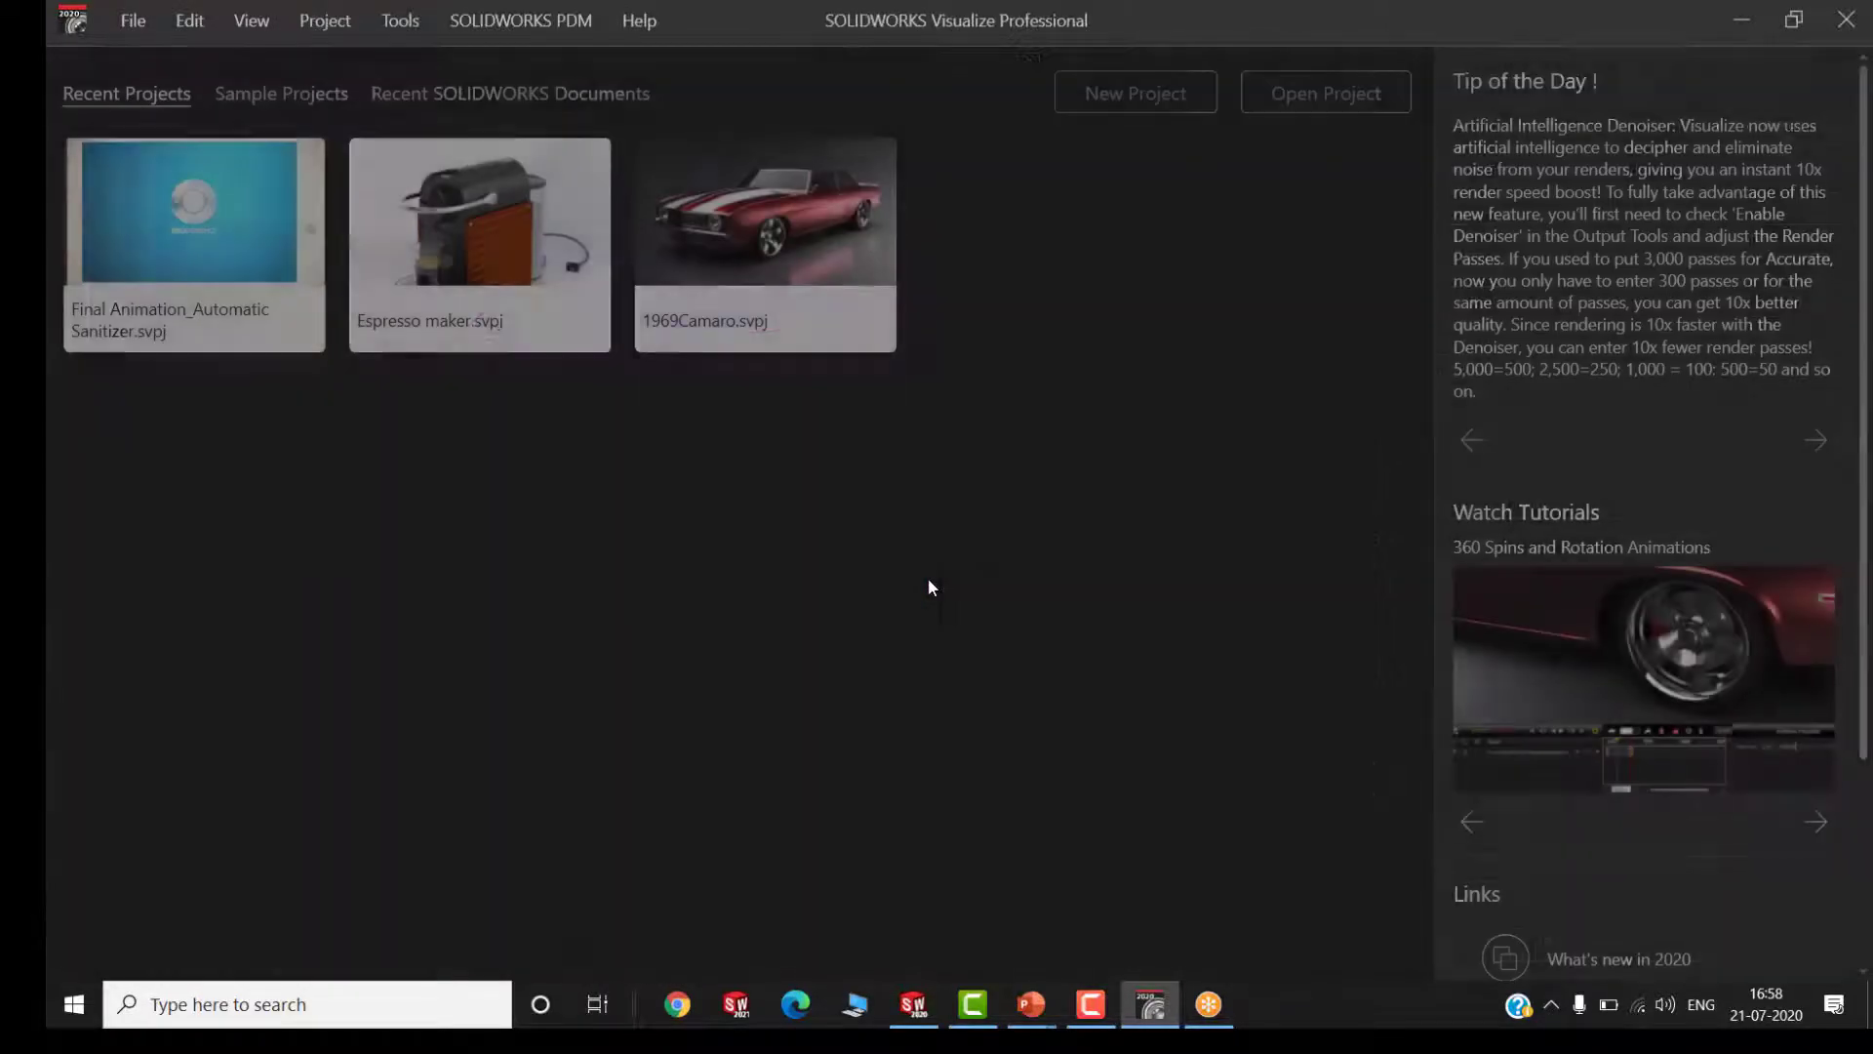
{"action": "left_click", "coordinate": [1741, 19]}
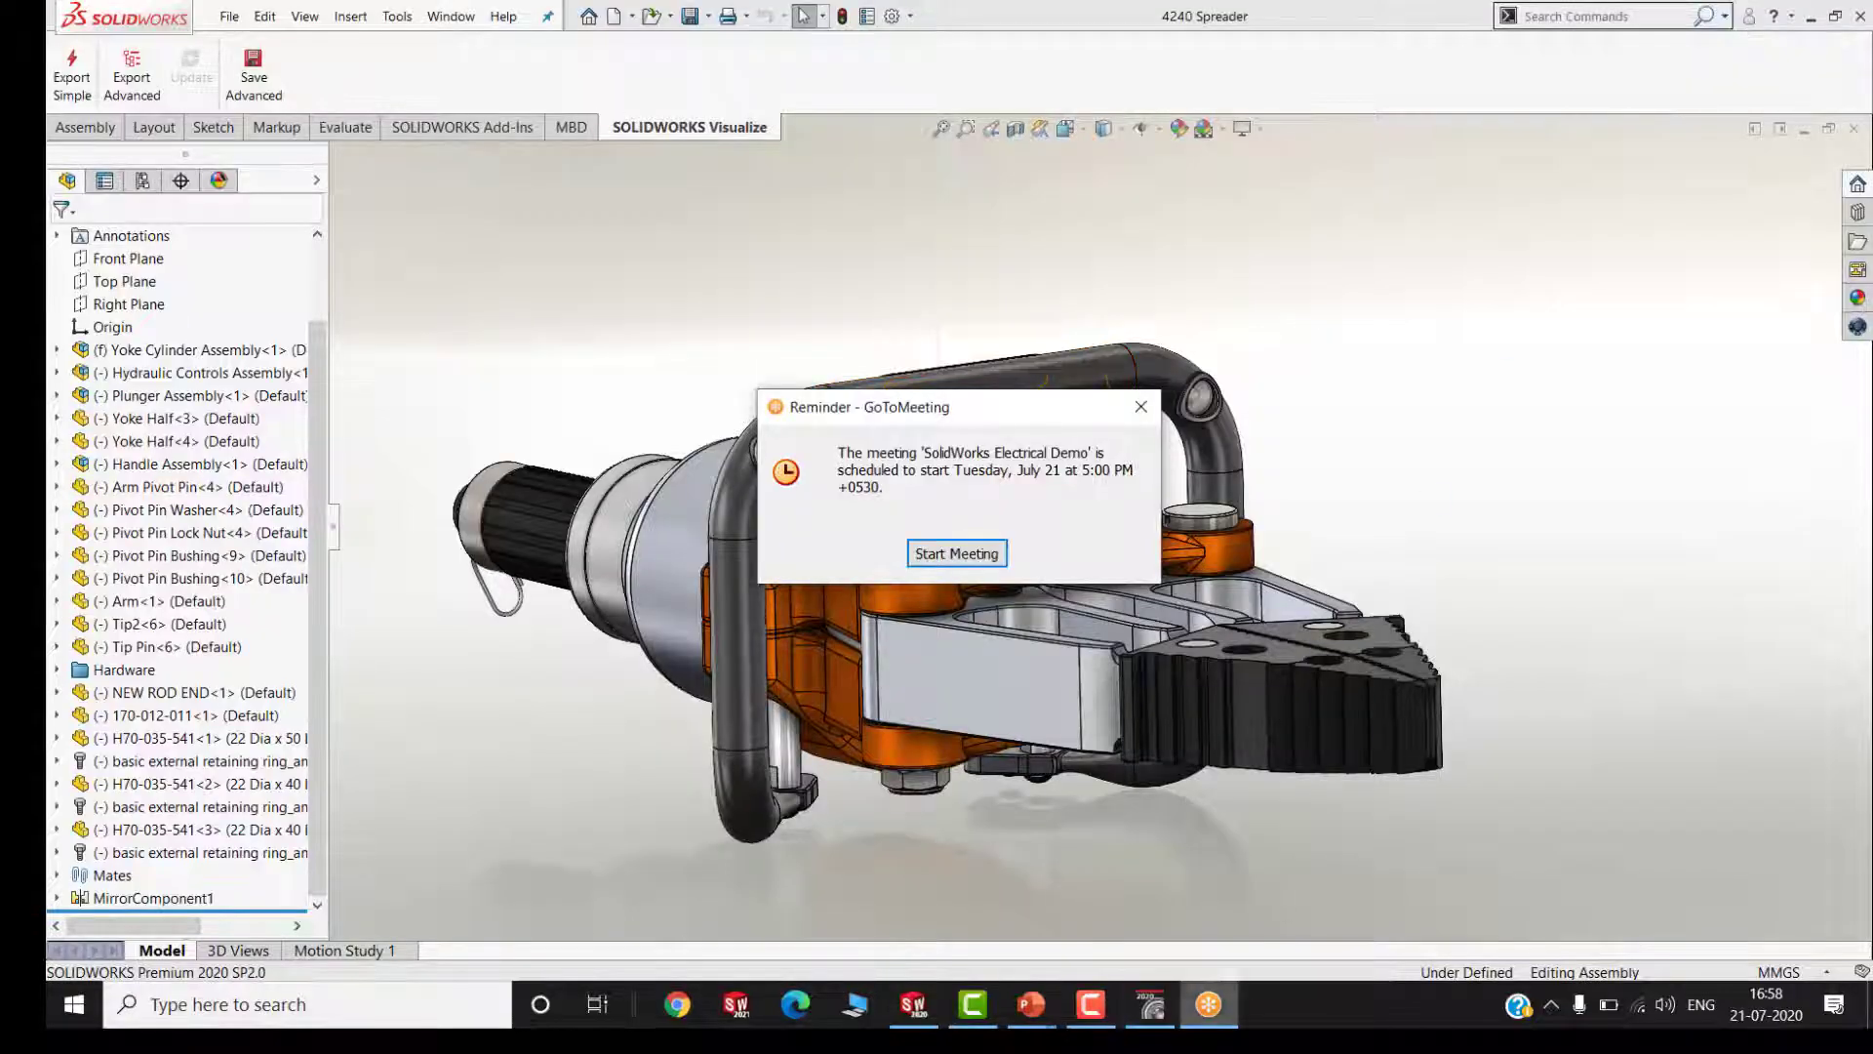
{"action": "left_click", "coordinate": [1140, 407]}
Explode the assembly using ExplView1 of the Default configuration
{"action": "middle_click_drag", "start_coordinate": [1218, 533], "coordinate": [933, 630]}
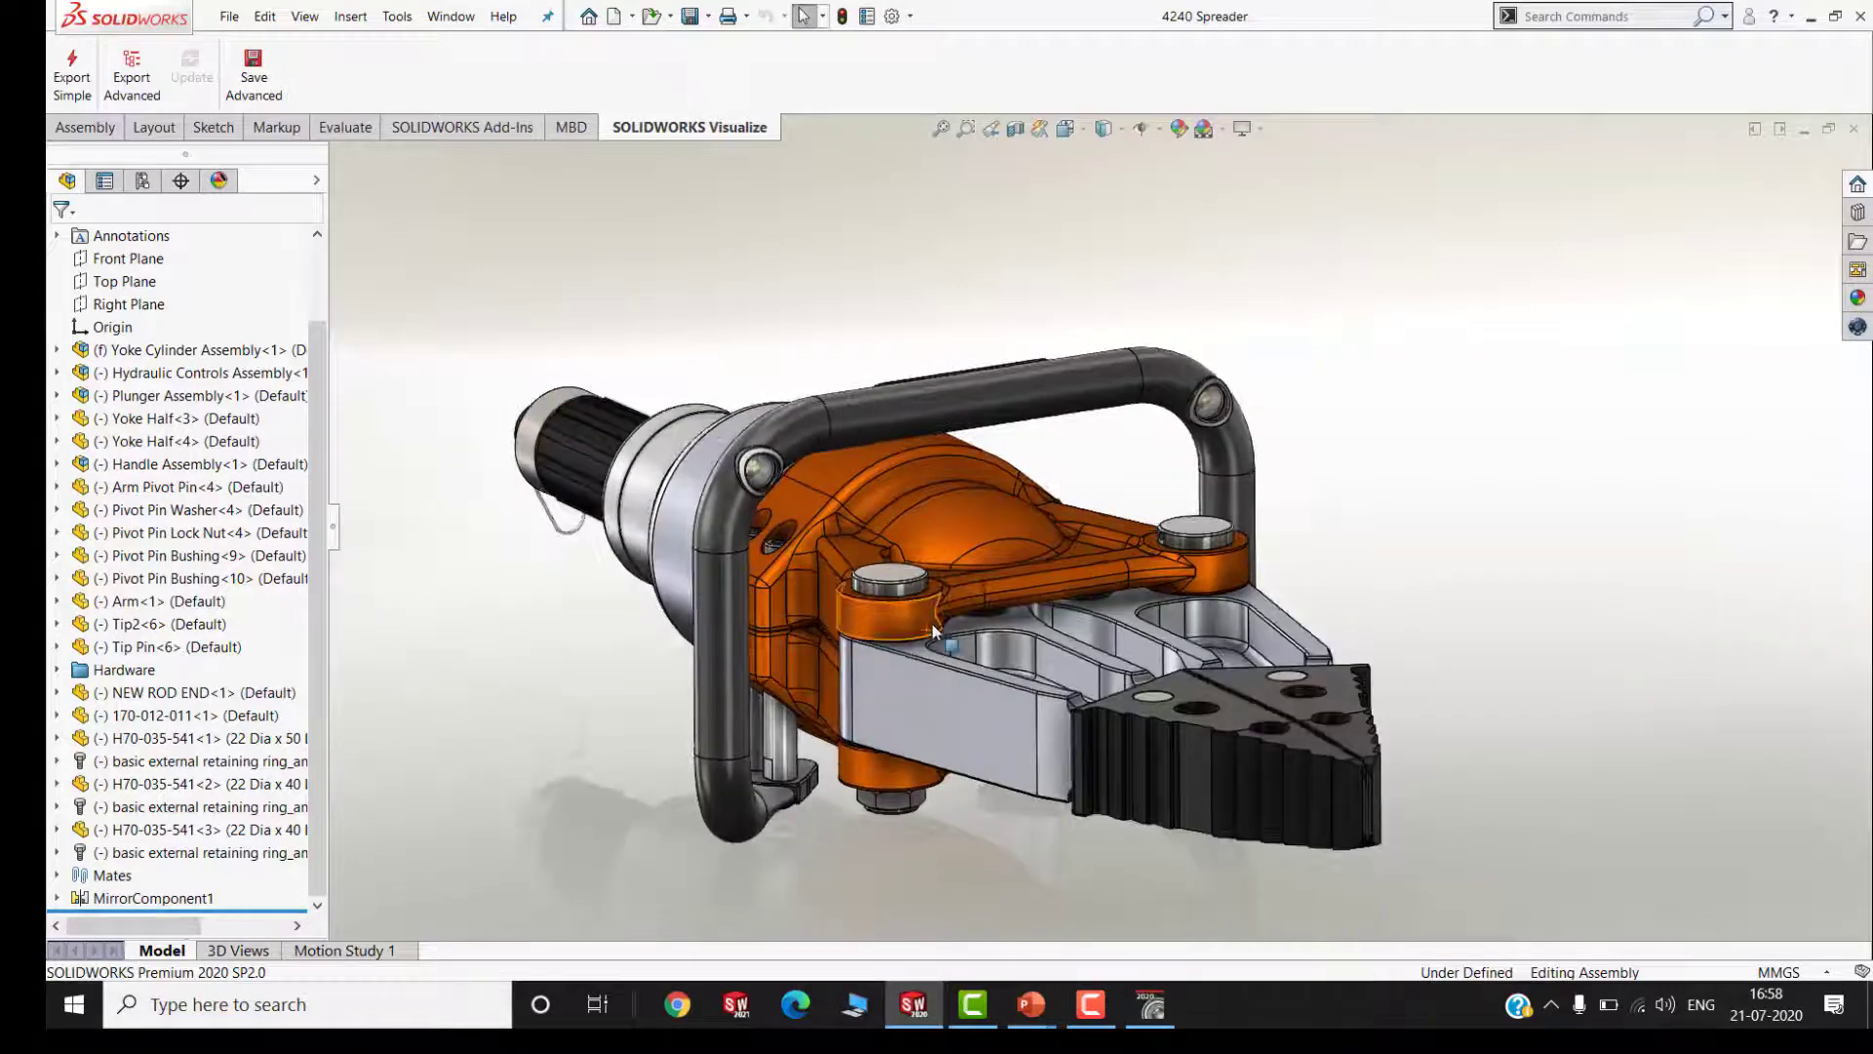
{"action": "left_click", "coordinate": [143, 181]}
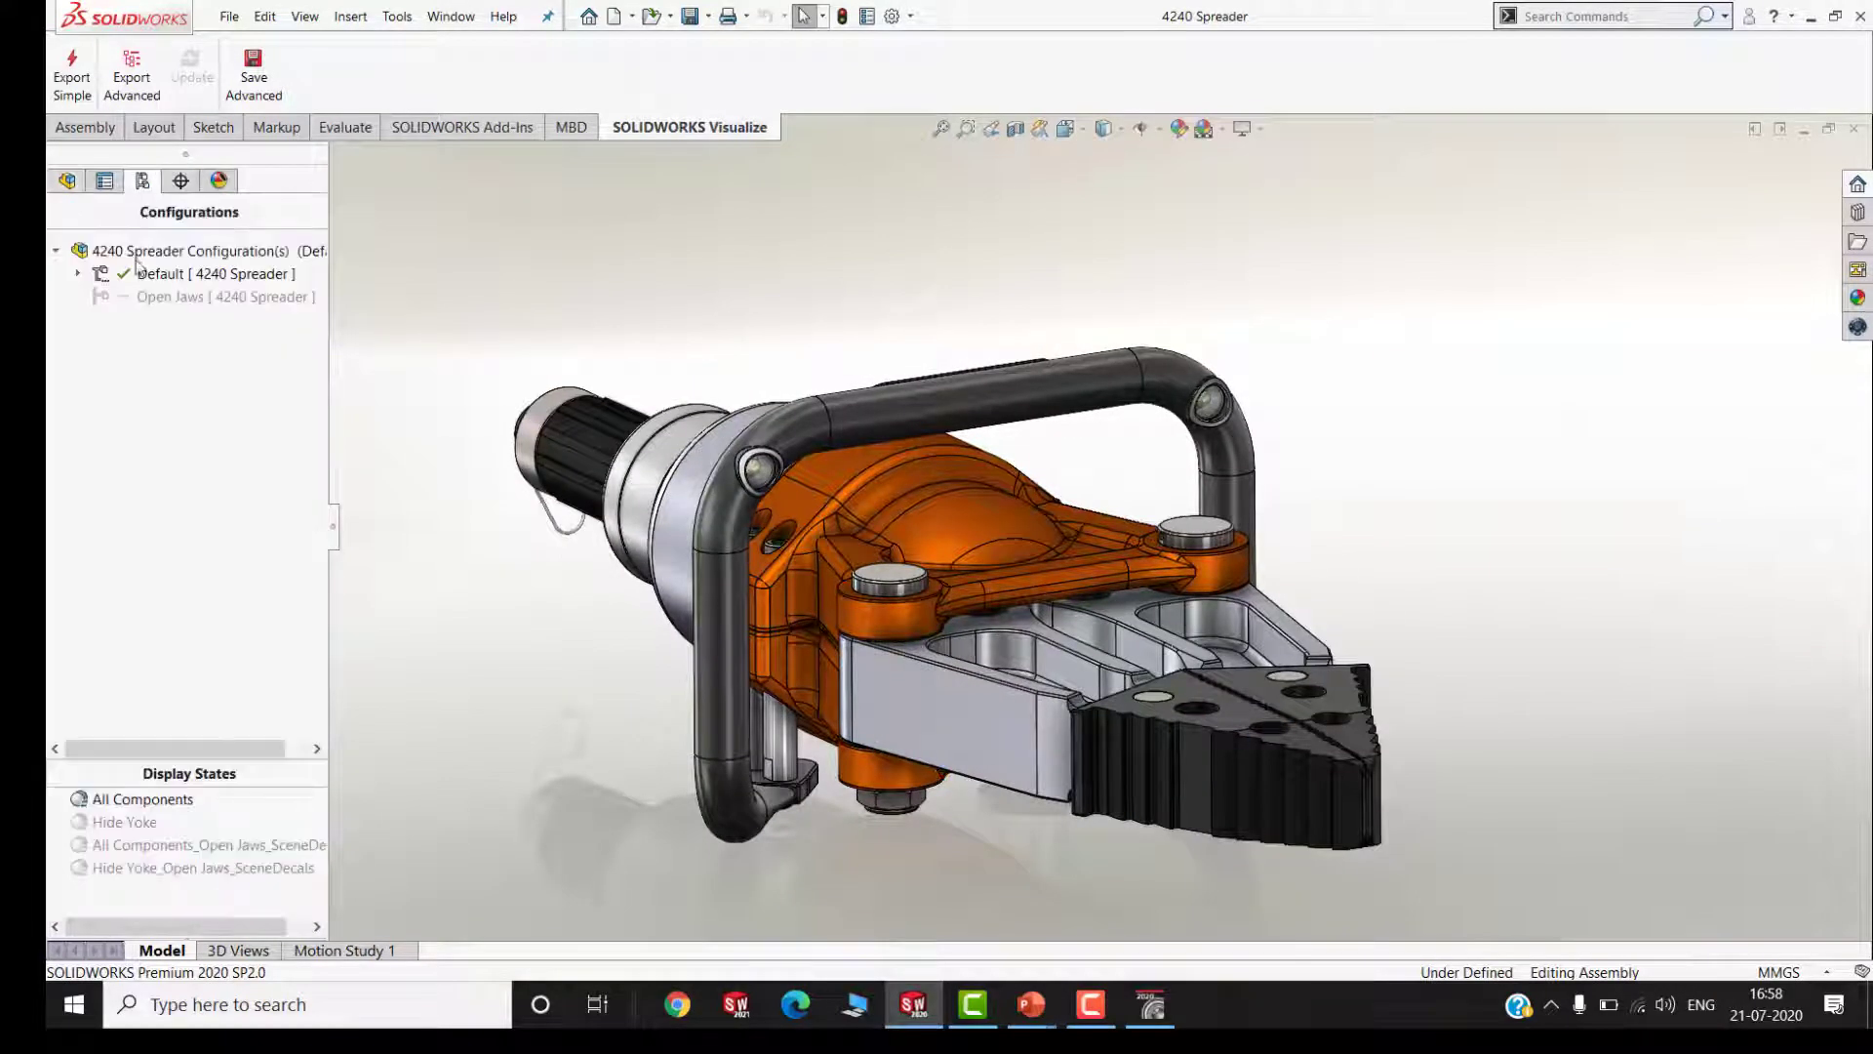
{"action": "left_click", "coordinate": [78, 274]}
{"action": "right_click", "coordinate": [157, 294]}
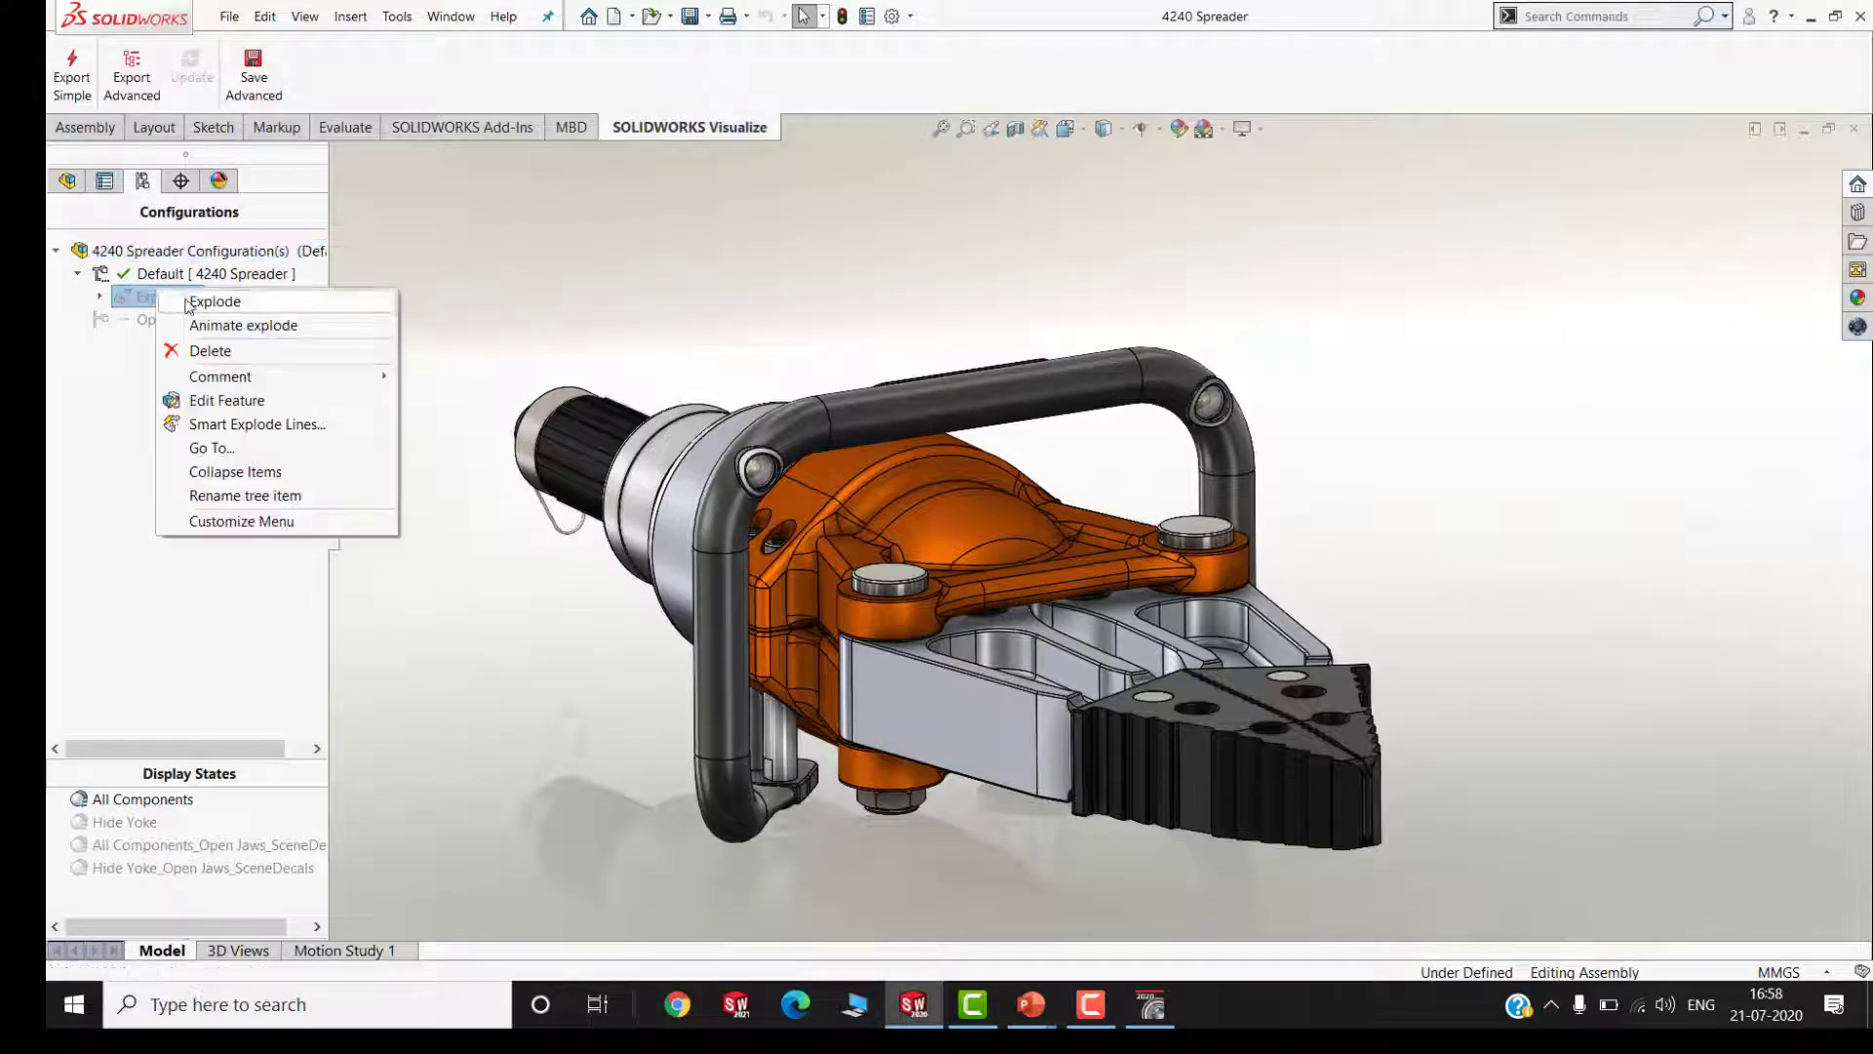
{"action": "left_click", "coordinate": [186, 321]}
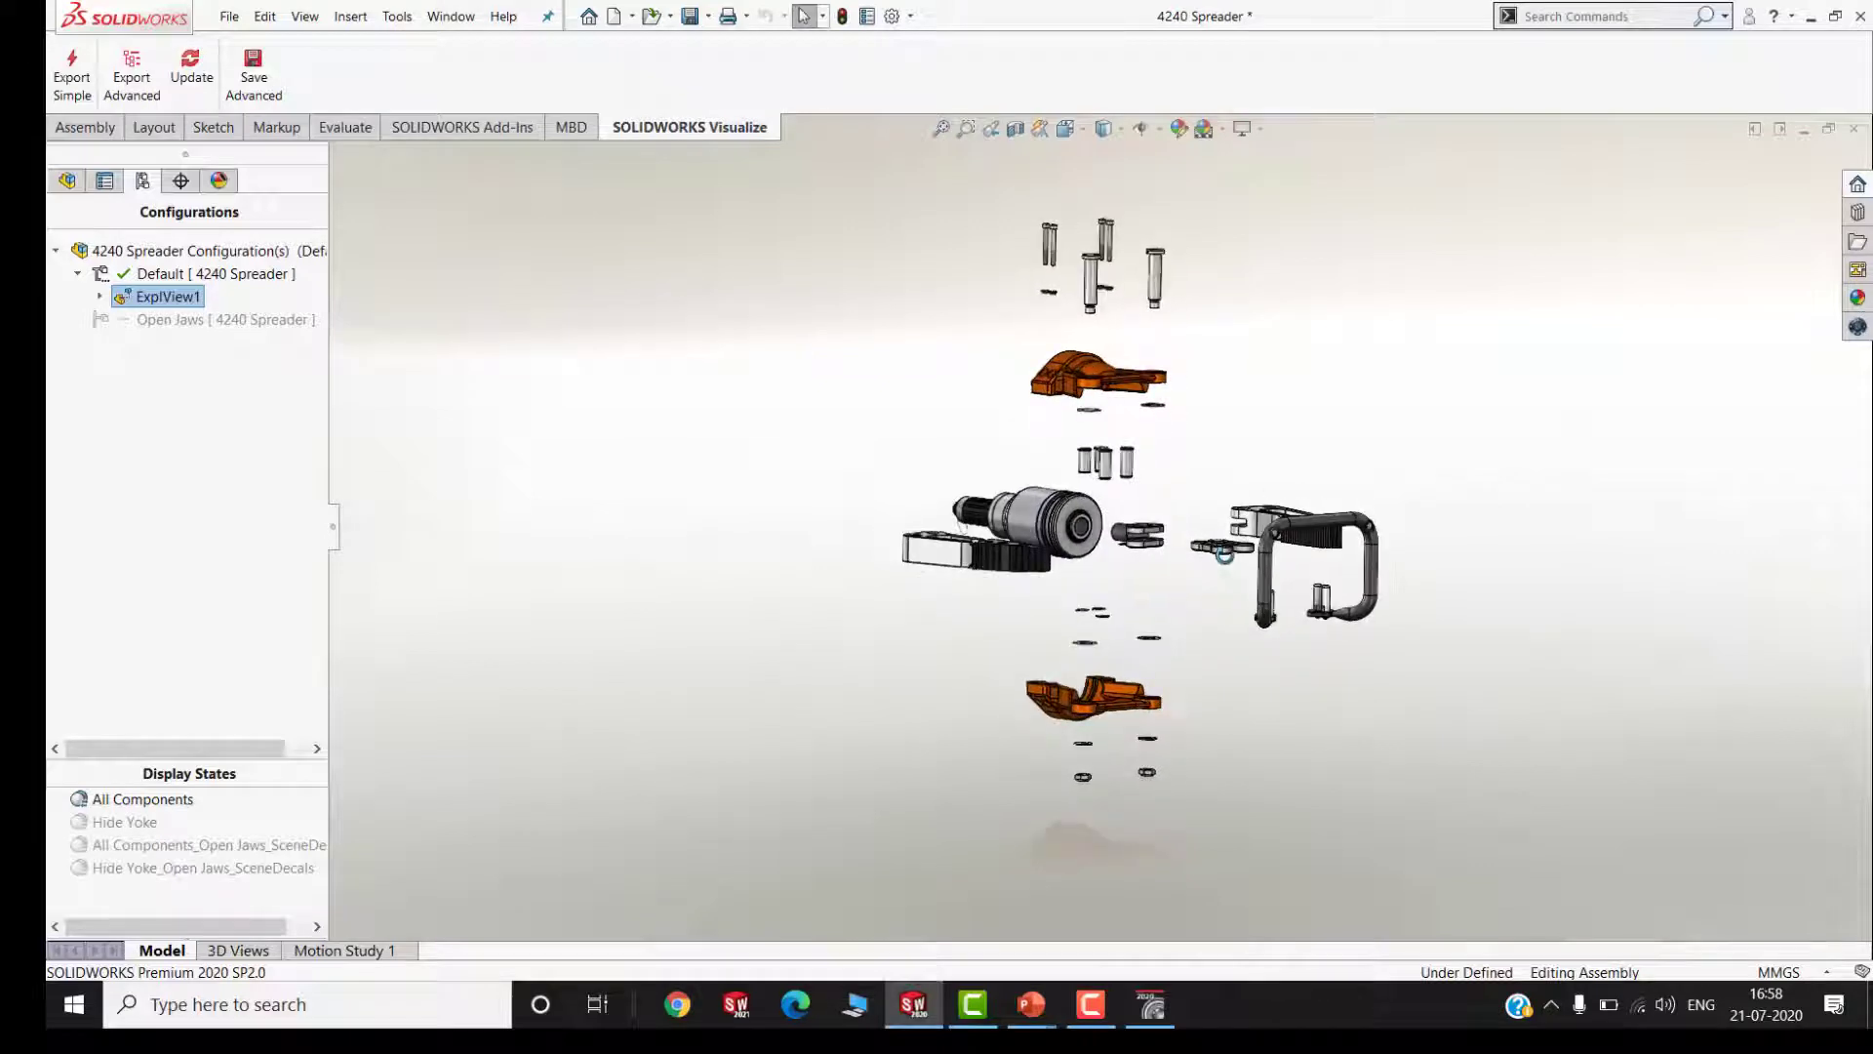
Create an Explode animation in Motion Study 1 with the Animation Wizard, lasting 15 seconds and starting at 10 seconds
{"action": "left_click", "coordinate": [359, 950]}
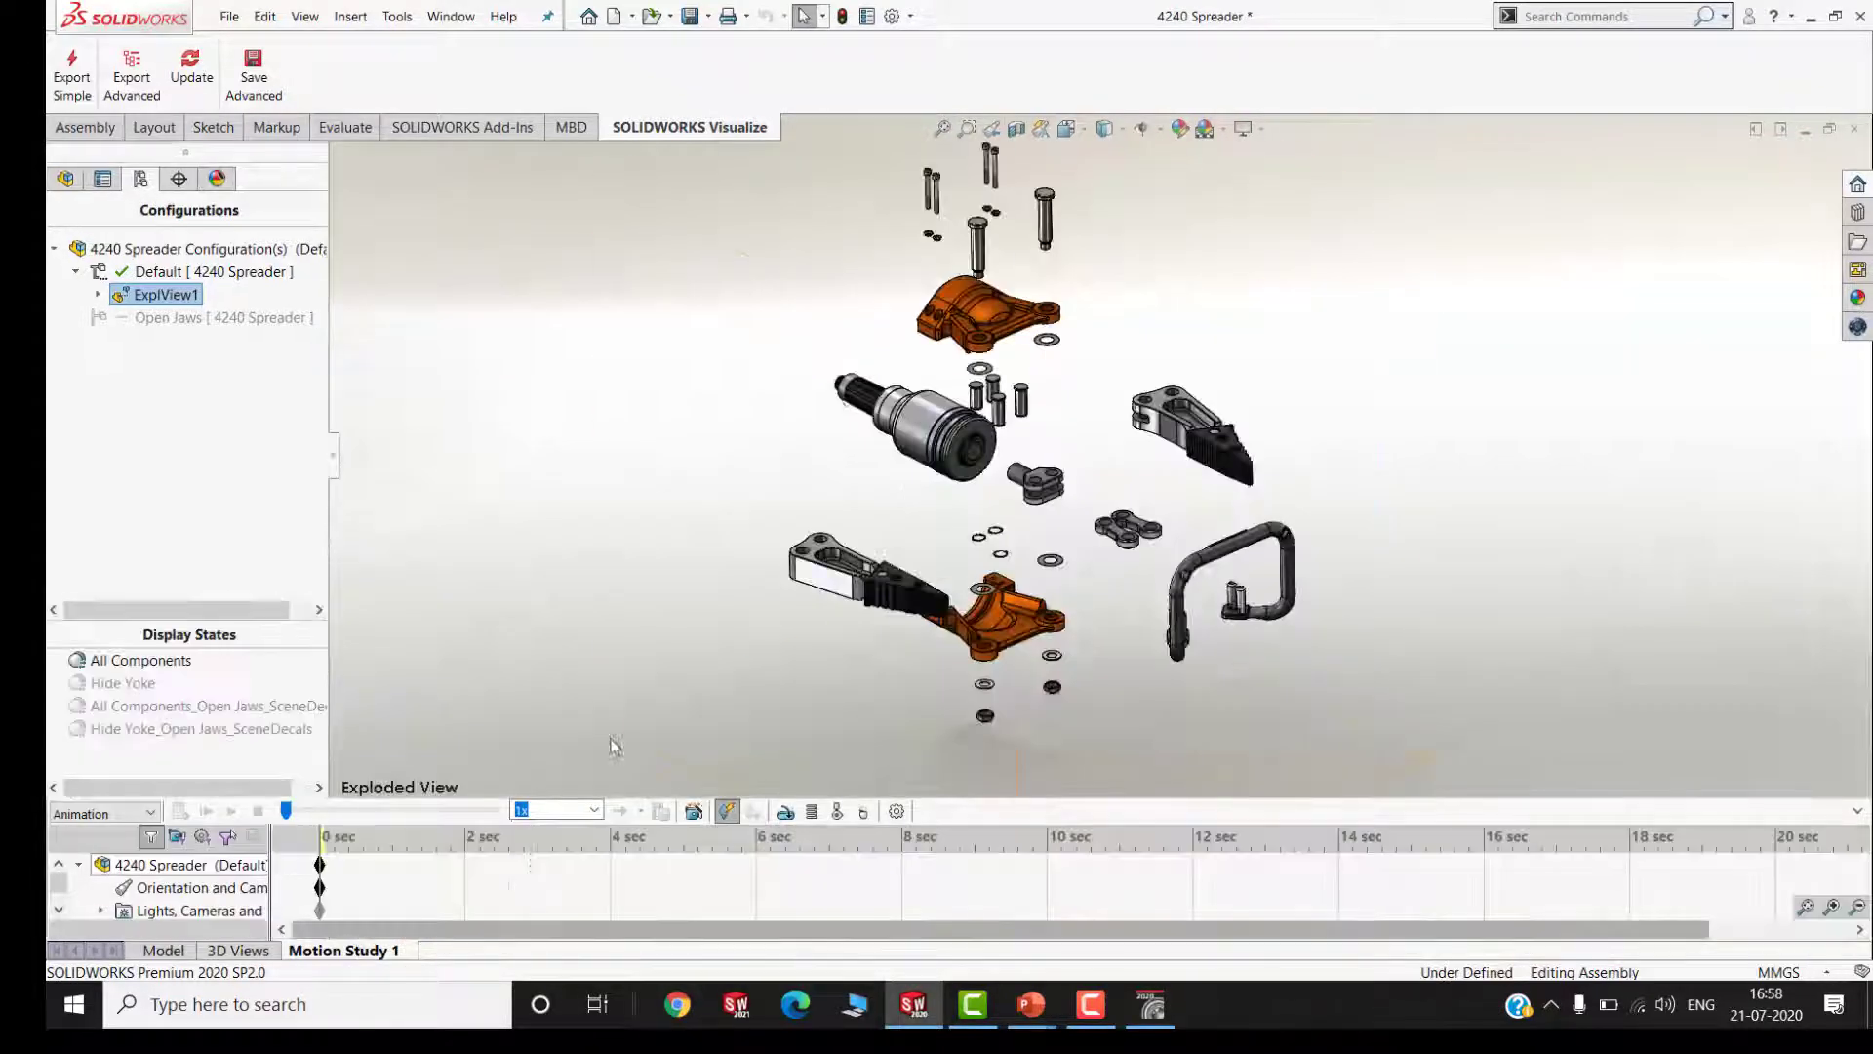
{"action": "left_click", "coordinate": [692, 811]}
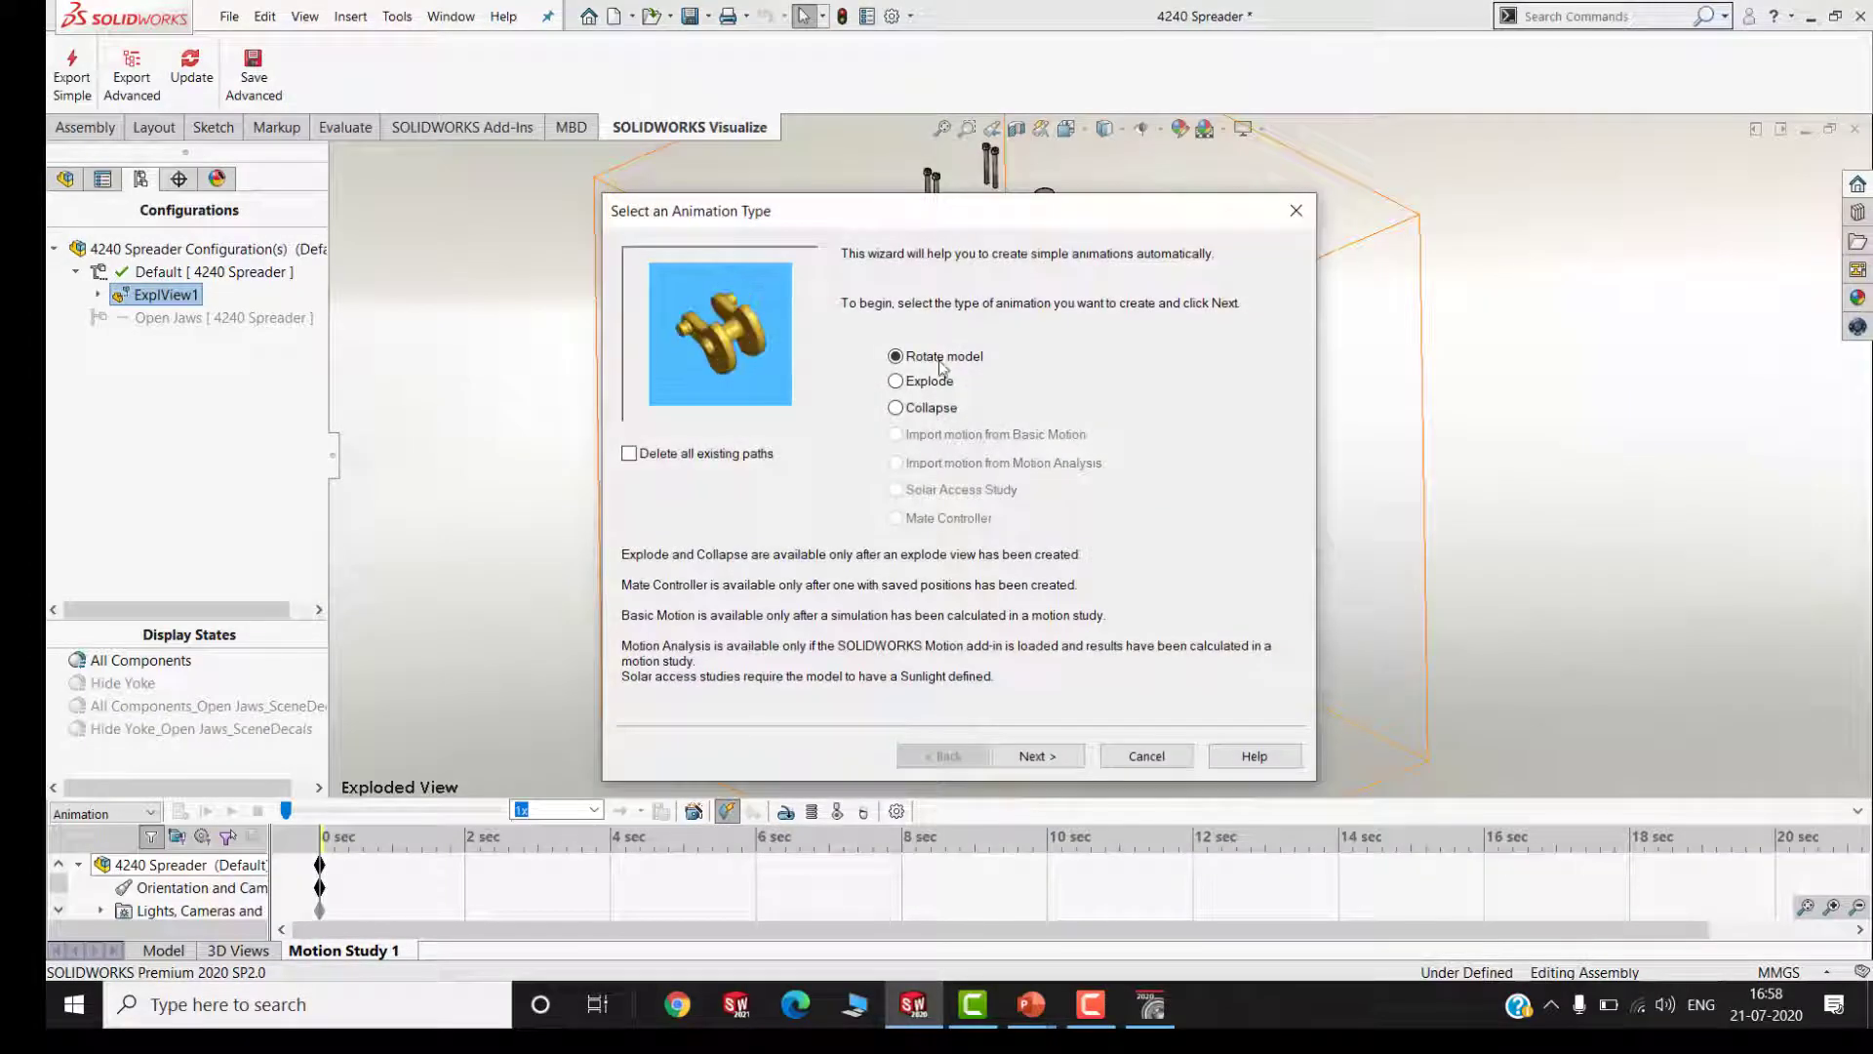
{"action": "left_click", "coordinate": [917, 382]}
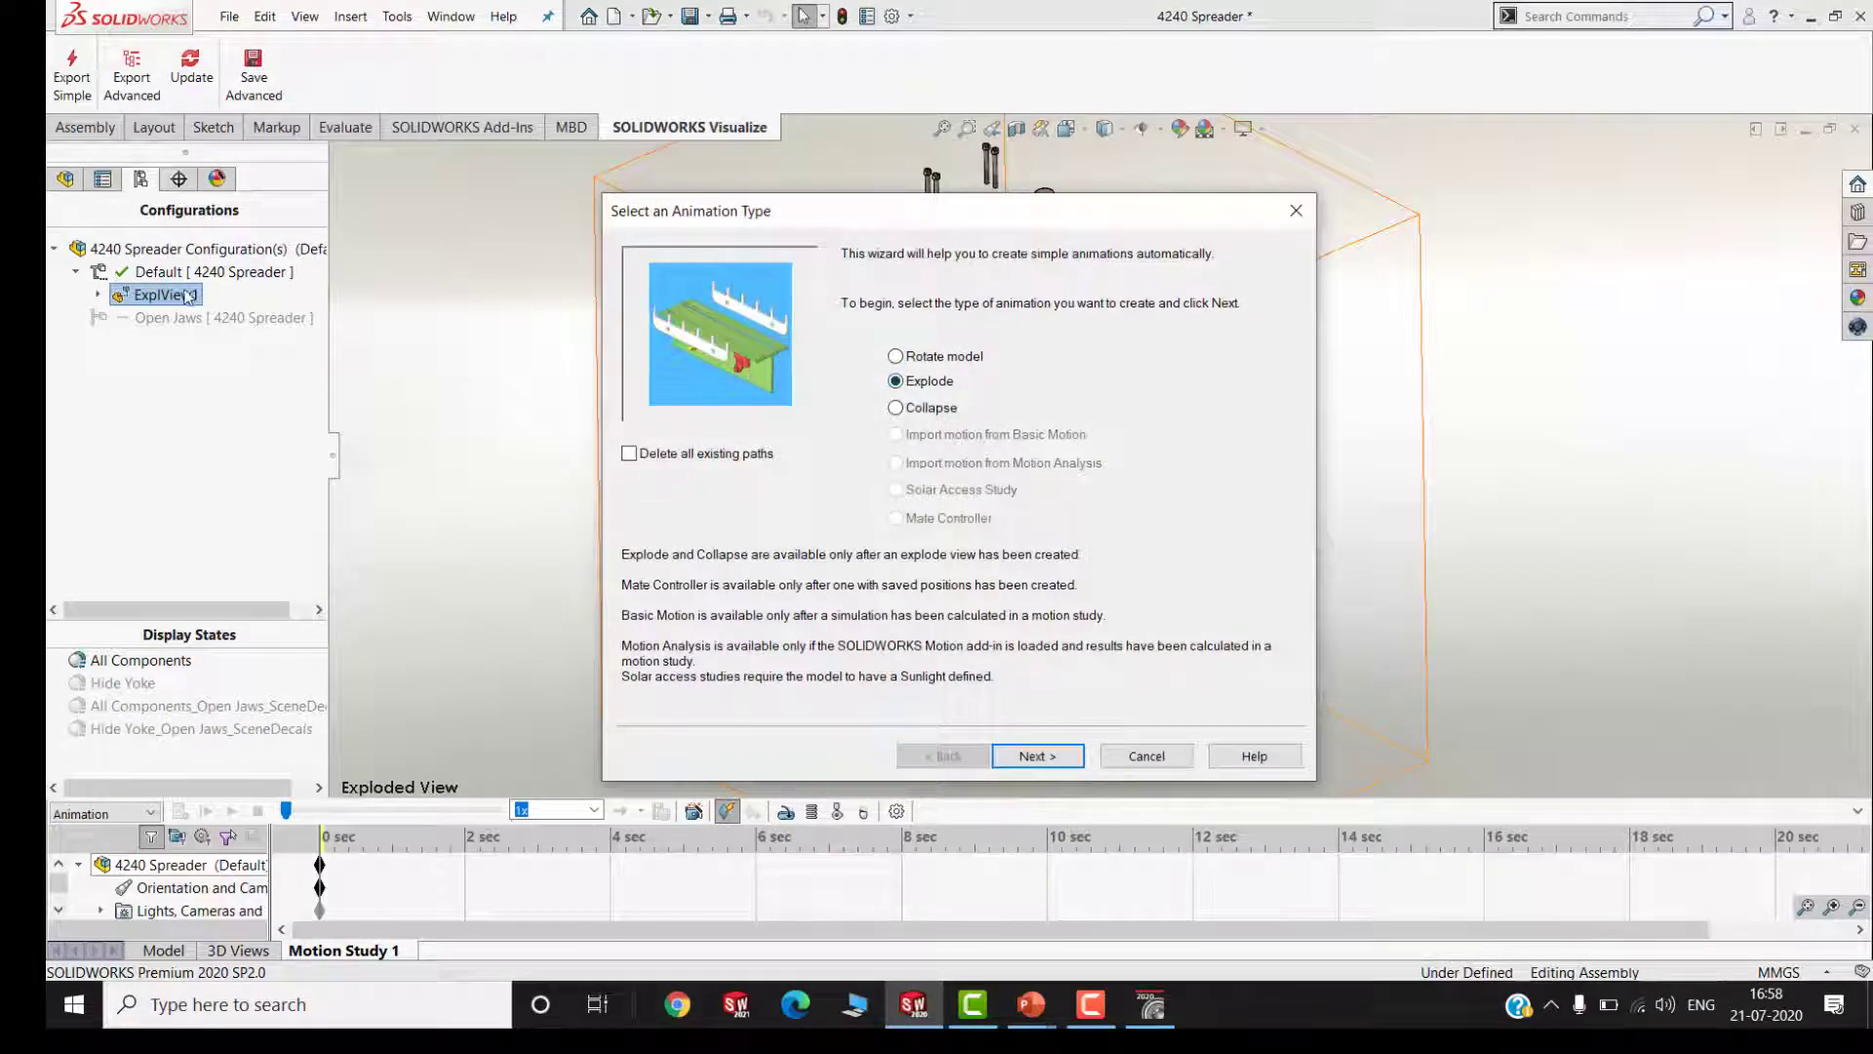
{"action": "left_click", "coordinate": [1037, 755]}
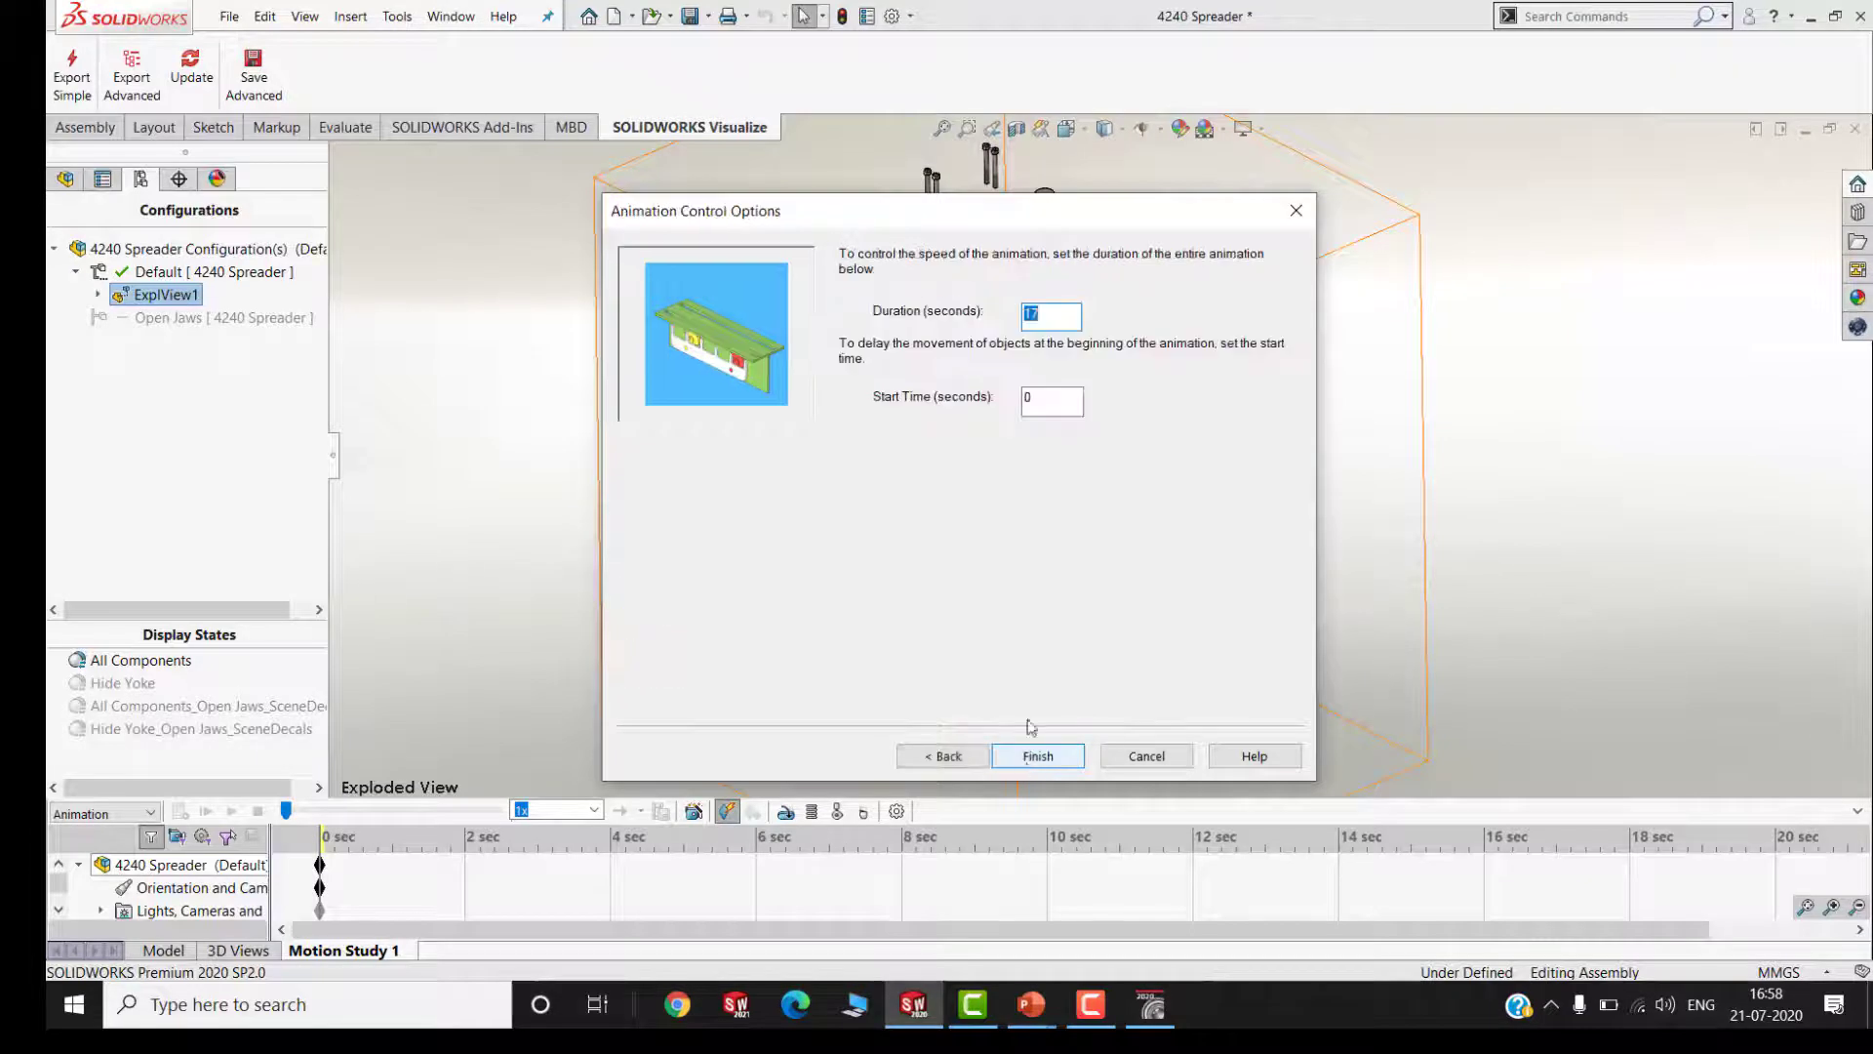
{"action": "double_click", "coordinate": [1039, 400]}
{"action": "type", "text": "1"}
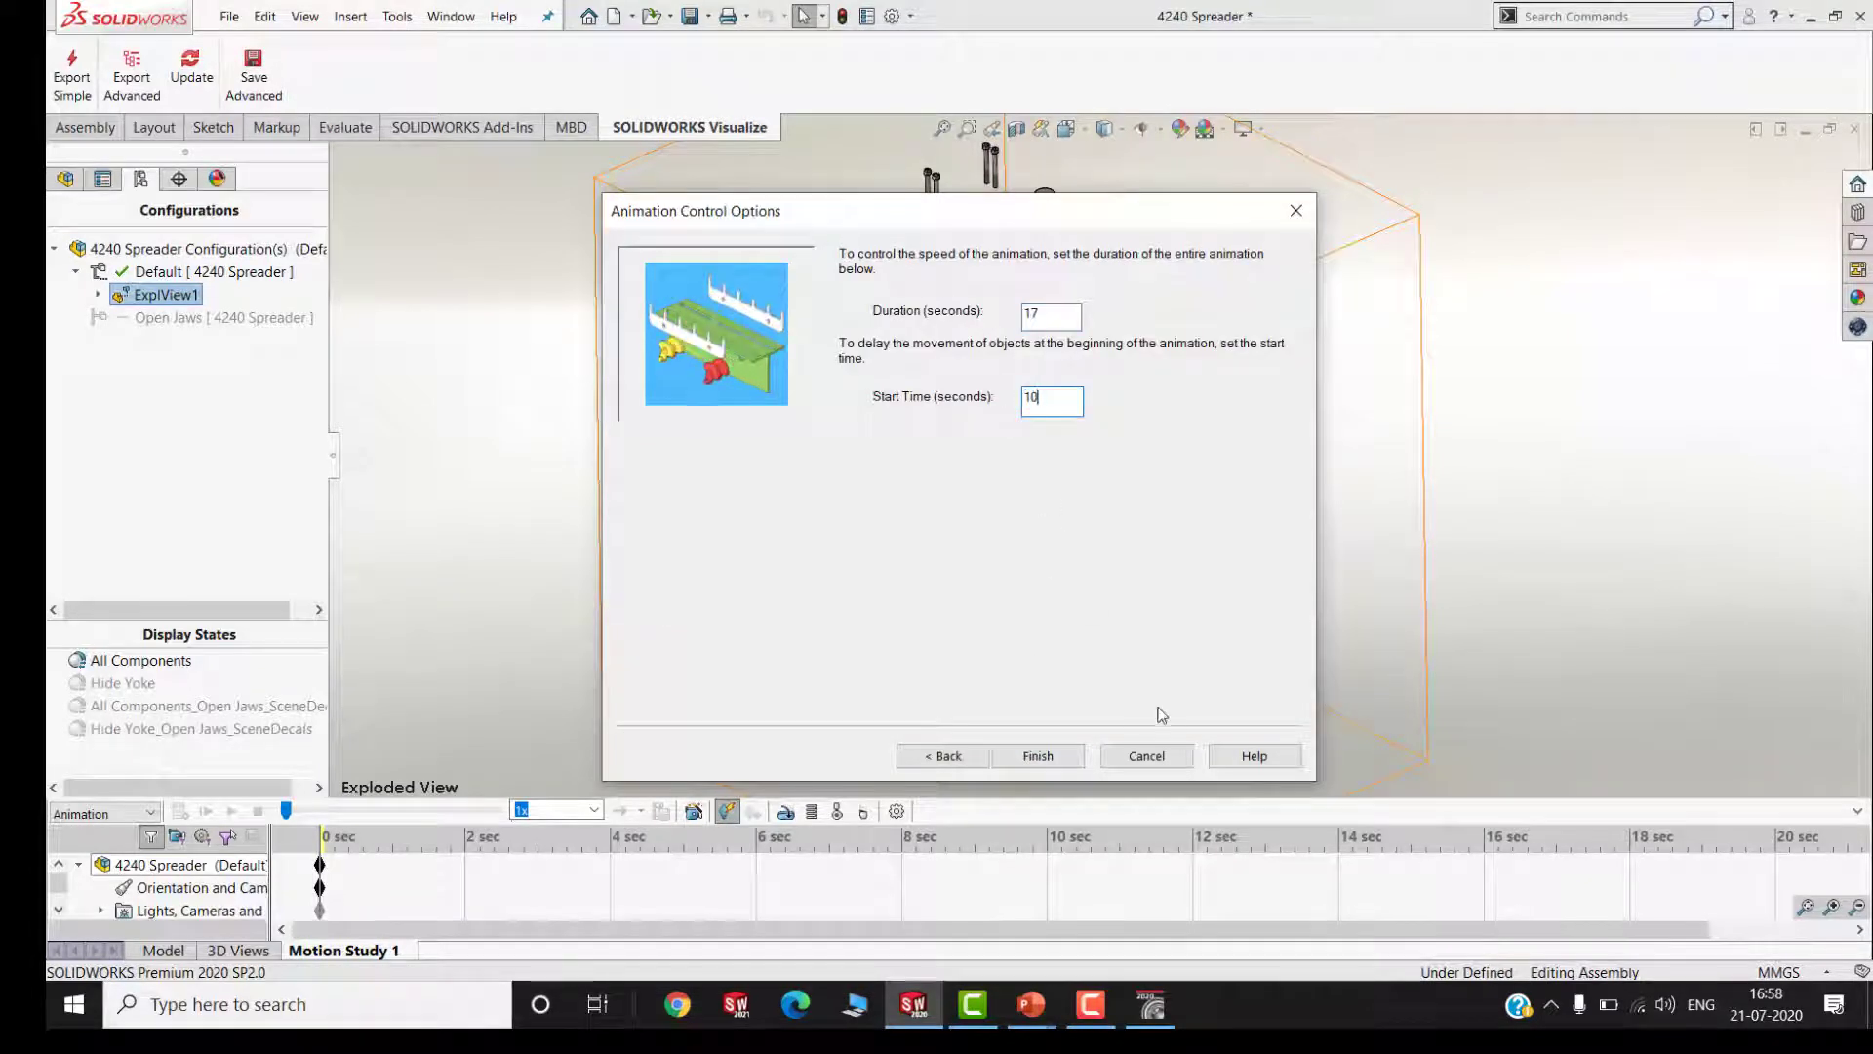
{"action": "double_click", "coordinate": [1036, 313]}
{"action": "type", "text": "15"}
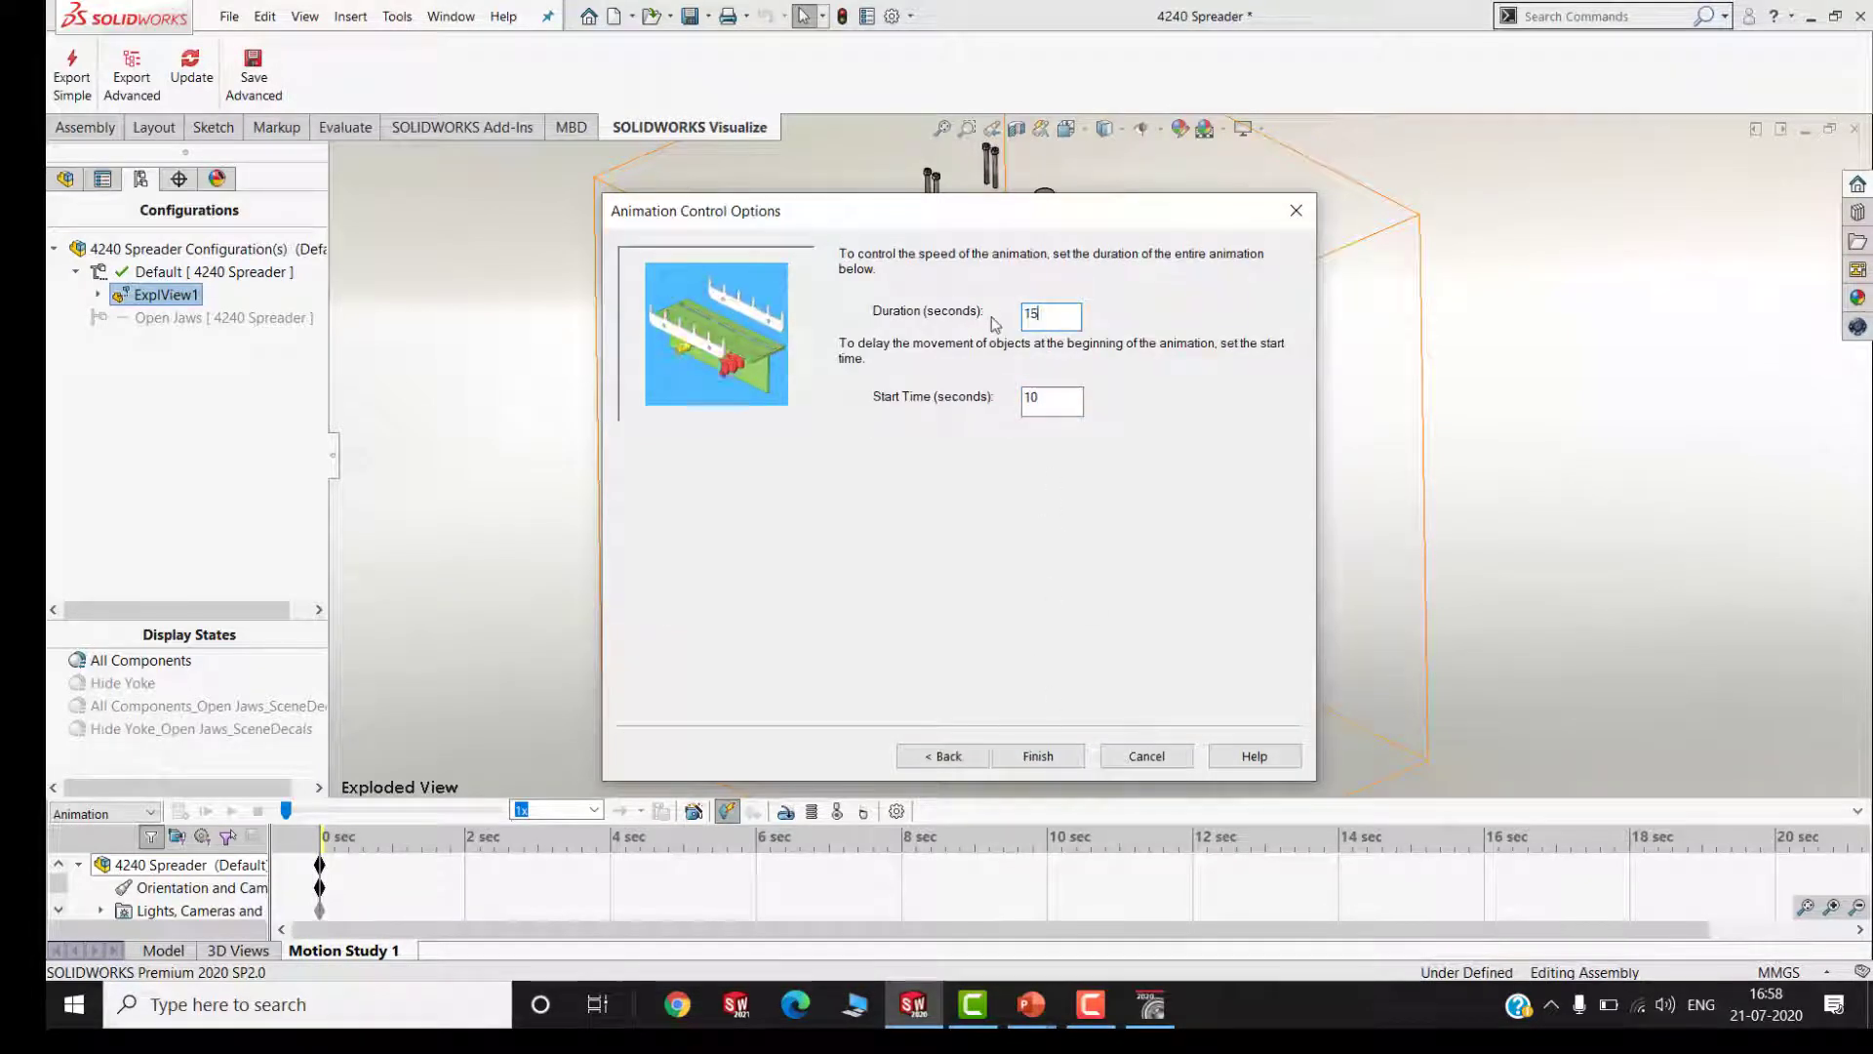
{"action": "left_click", "coordinate": [1042, 762]}
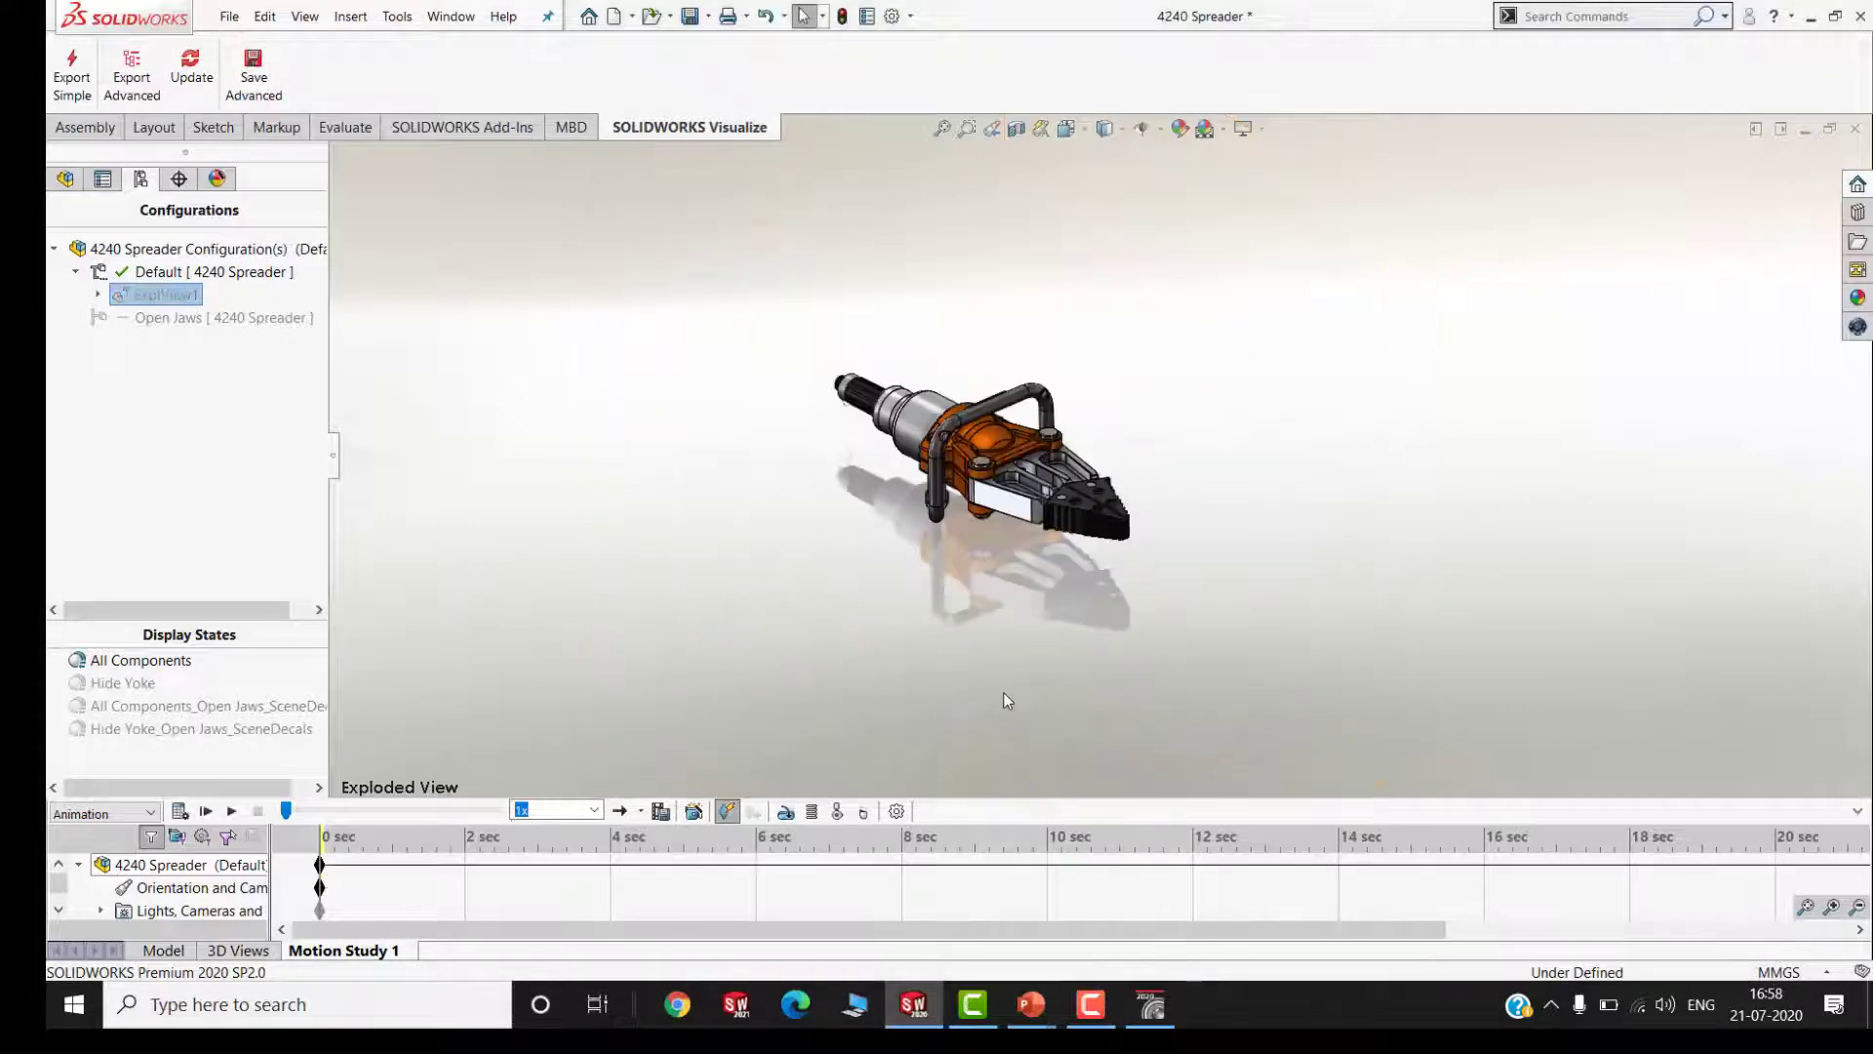
Examine the component keyframes along the Motion Study 1 timeline by enlarging it, and shrink it again
{"action": "left_click_drag", "start_coordinate": [572, 934], "coordinate": [981, 939]}
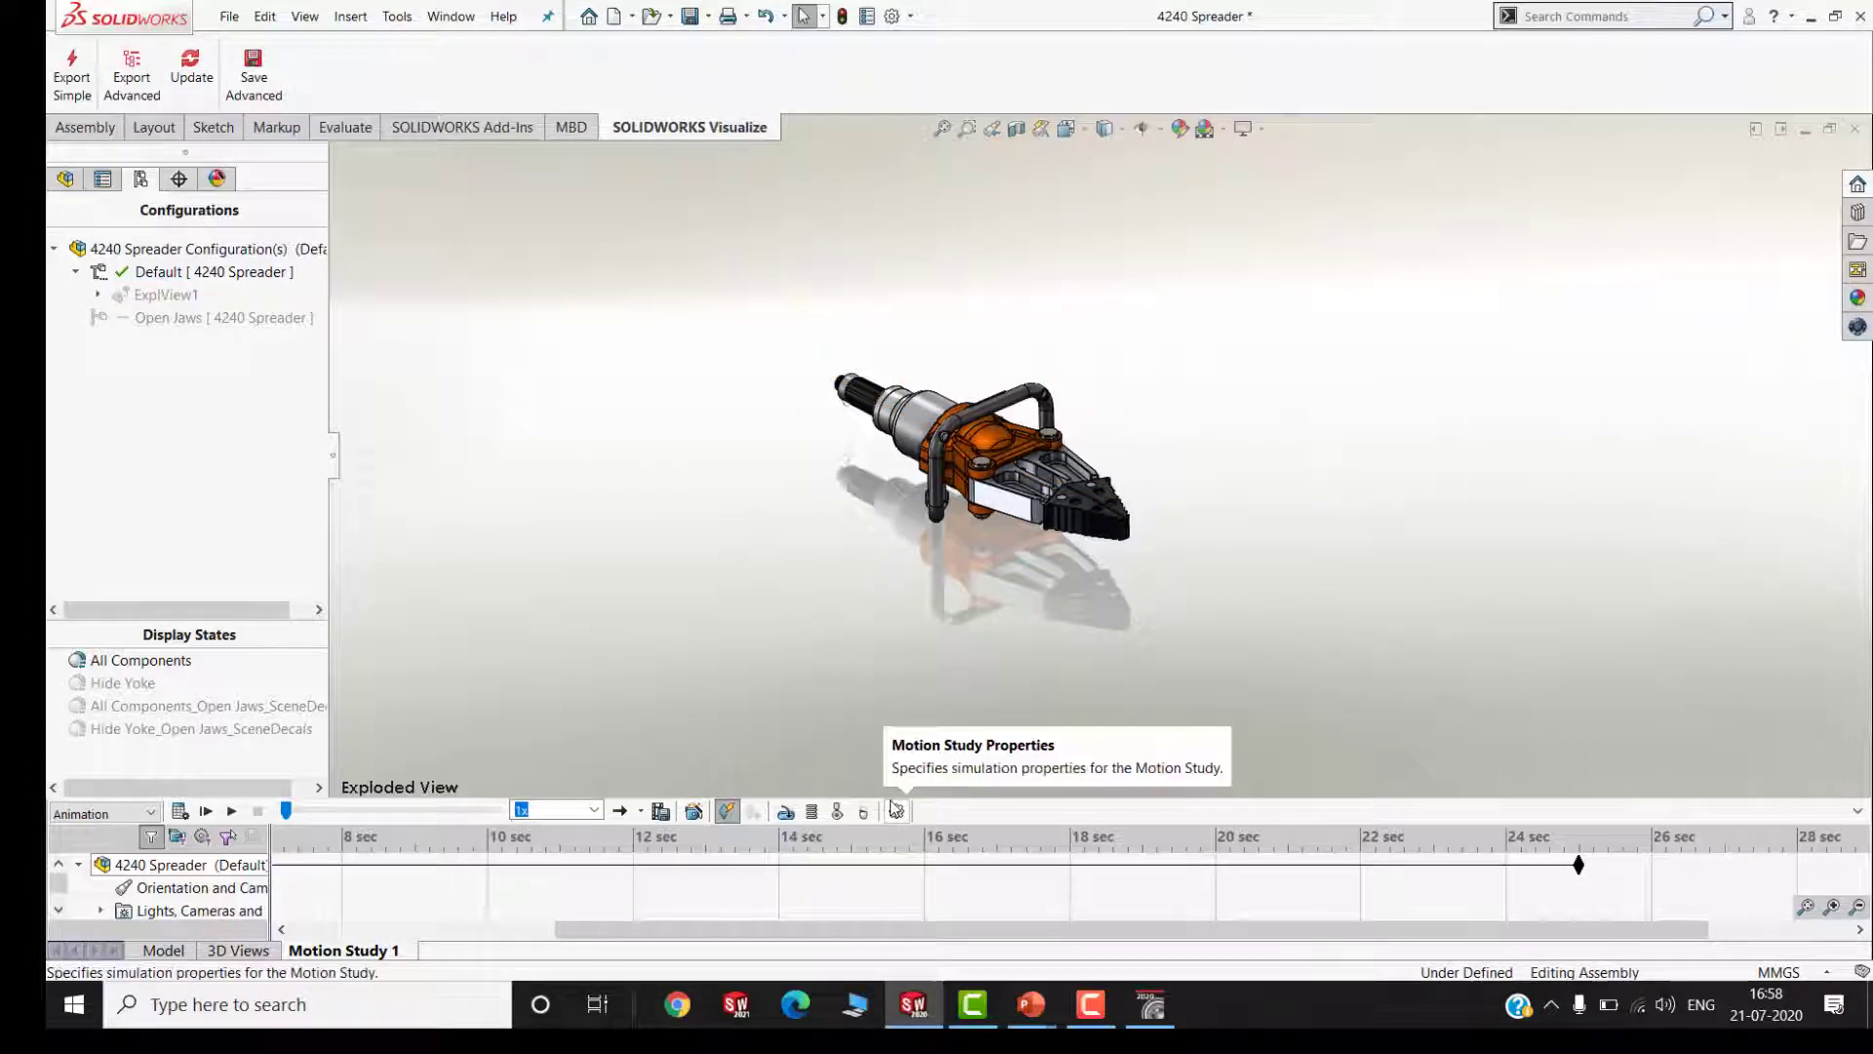
{"action": "left_click_drag", "start_coordinate": [886, 798], "coordinate": [882, 514]}
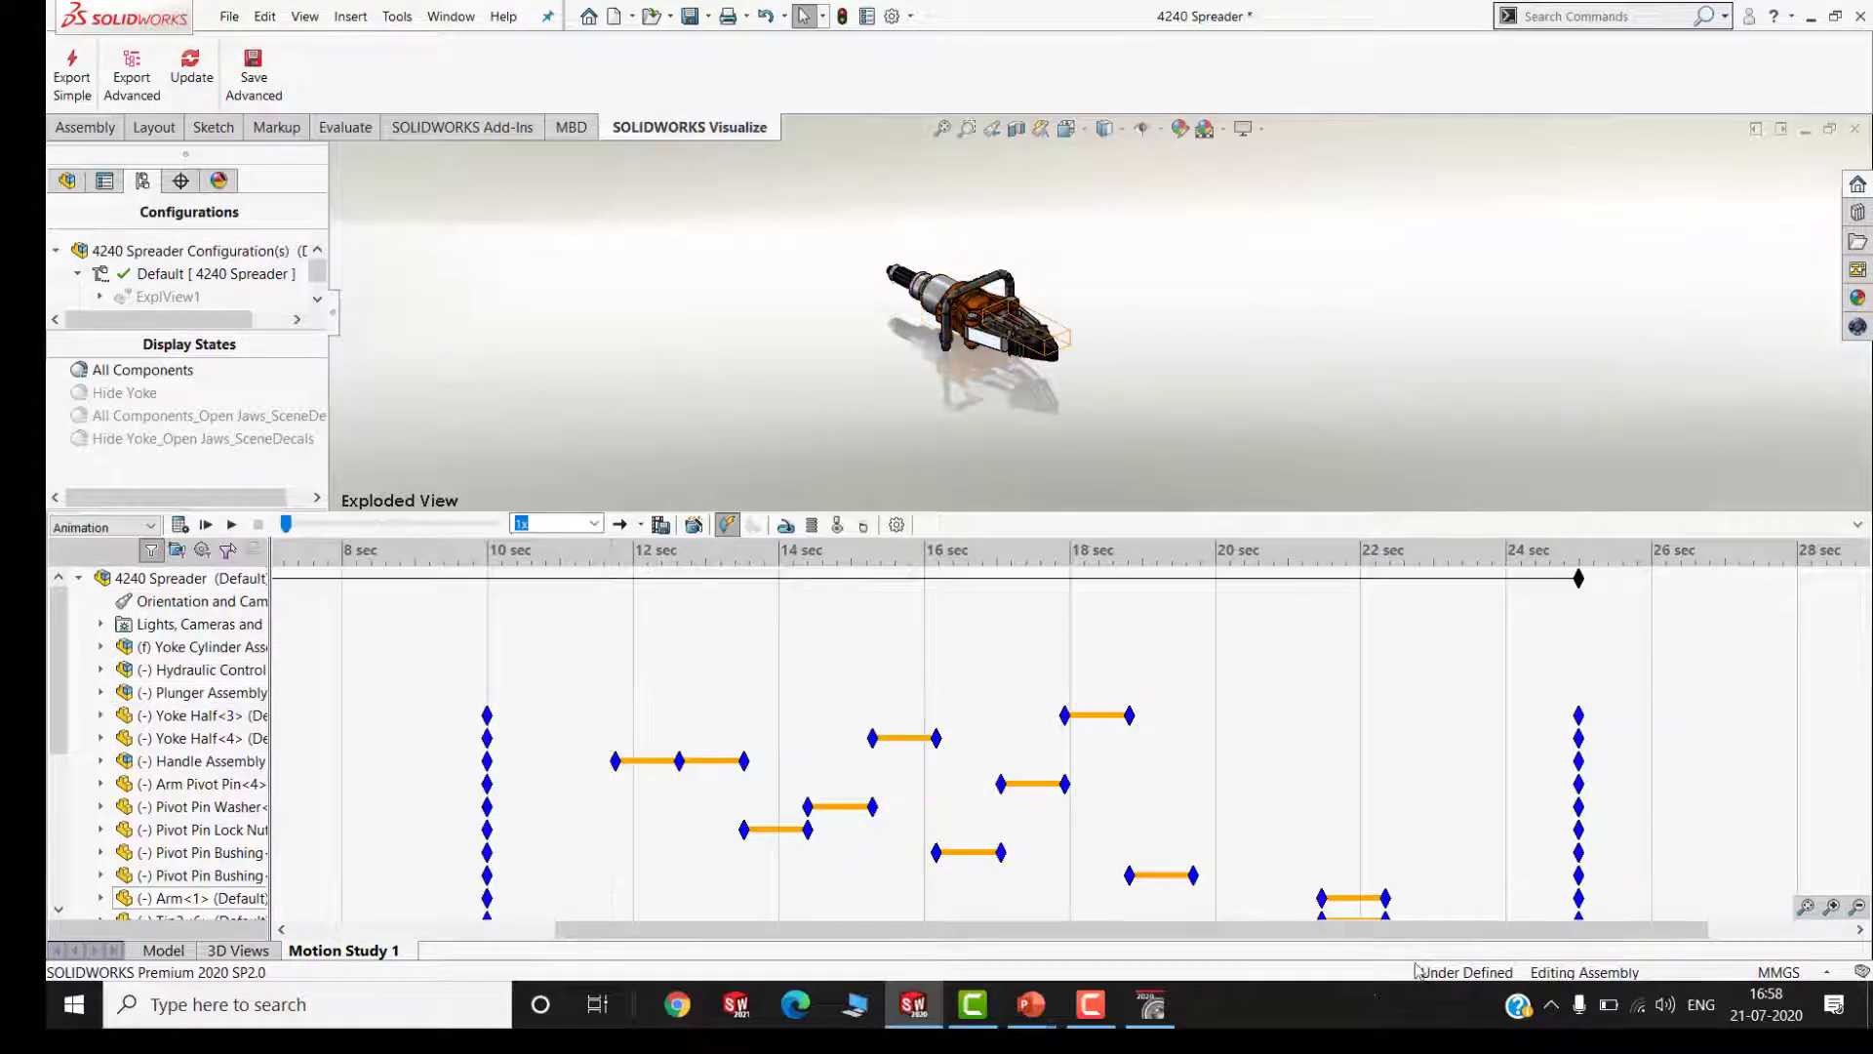
{"action": "left_click_drag", "start_coordinate": [1317, 943], "coordinate": [1053, 943]}
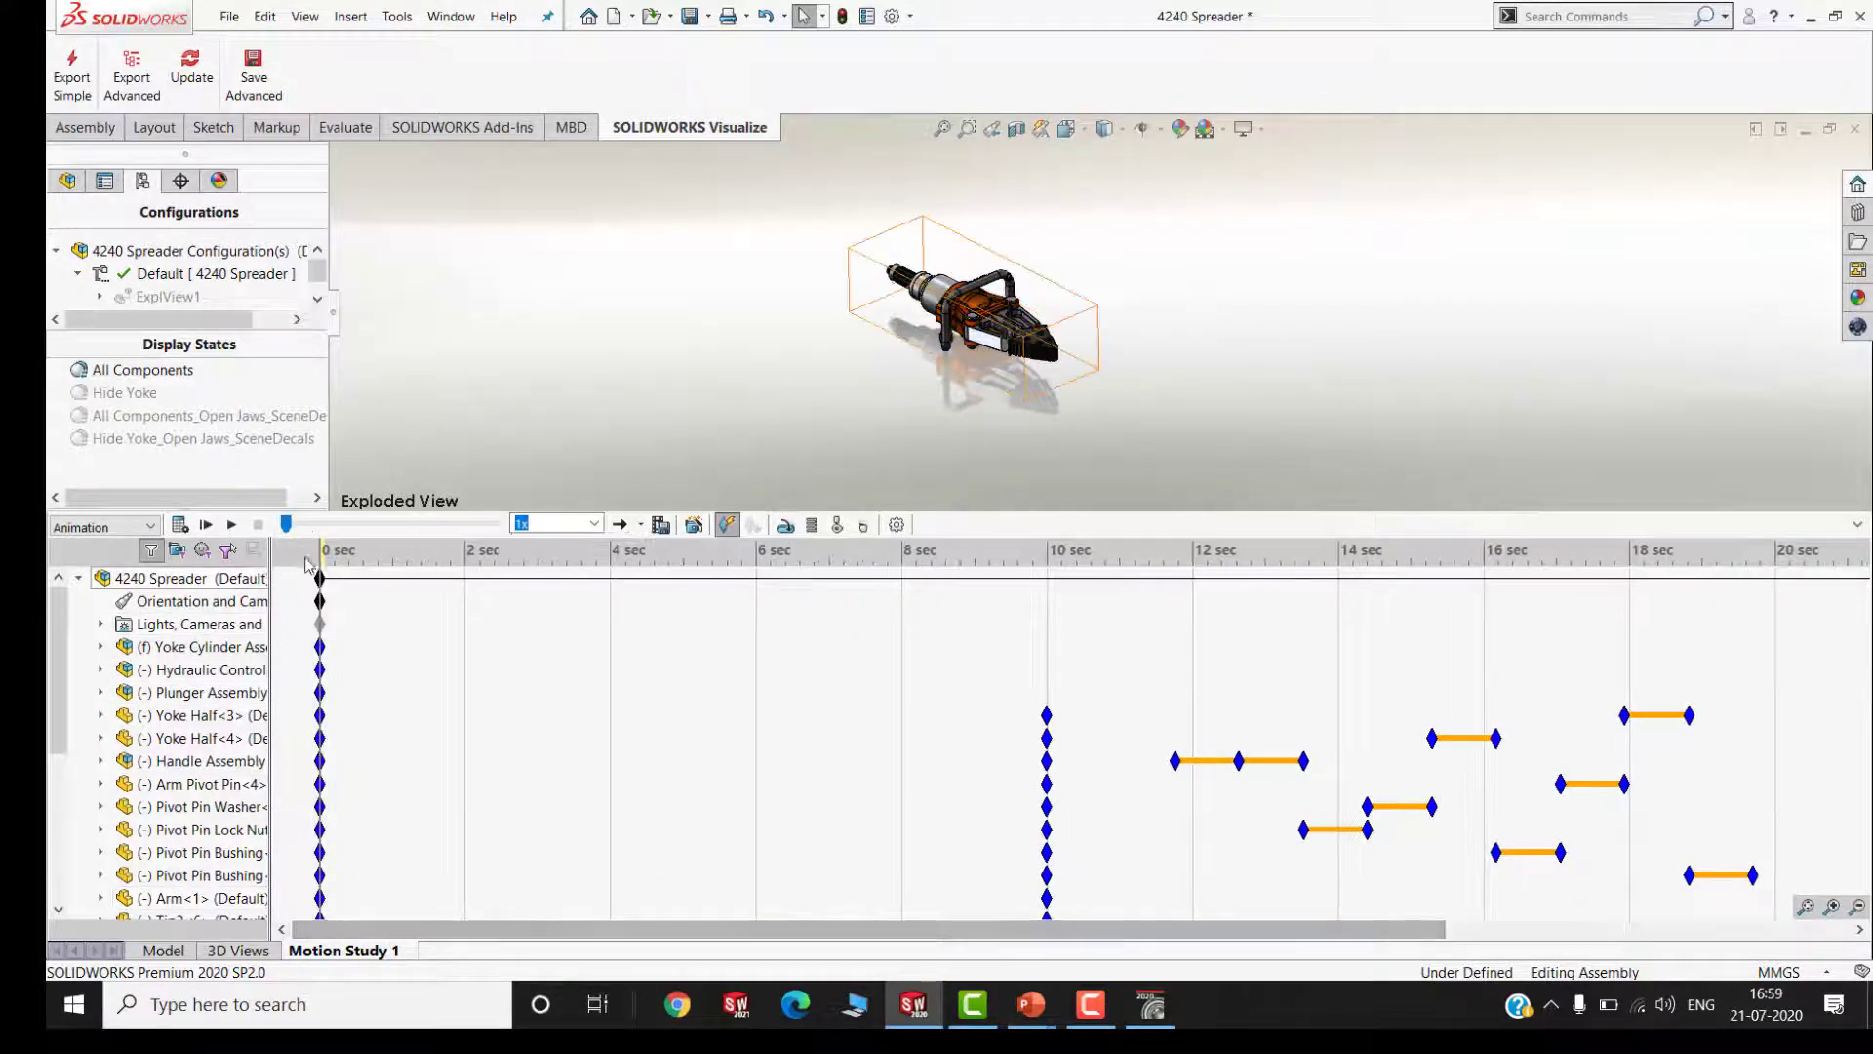
{"action": "left_click_drag", "start_coordinate": [320, 549], "coordinate": [320, 691]}
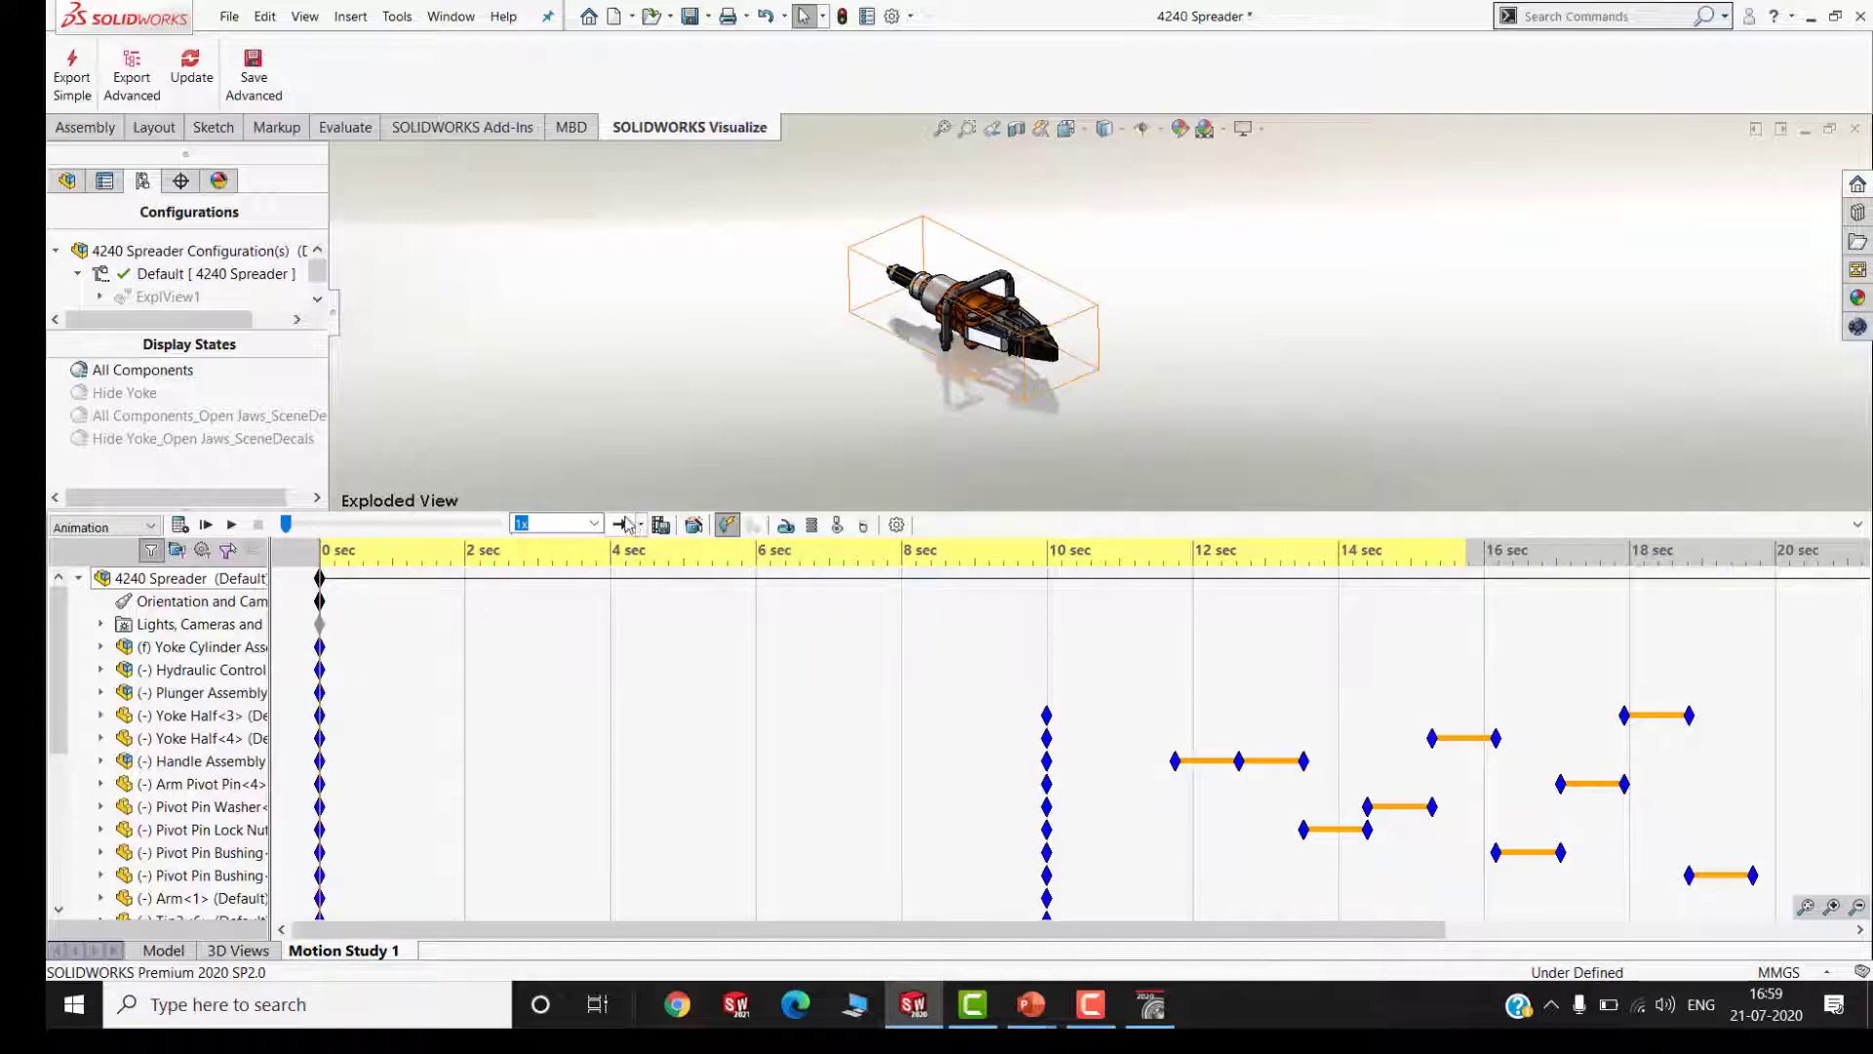
{"action": "left_click_drag", "start_coordinate": [608, 513], "coordinate": [587, 732]}
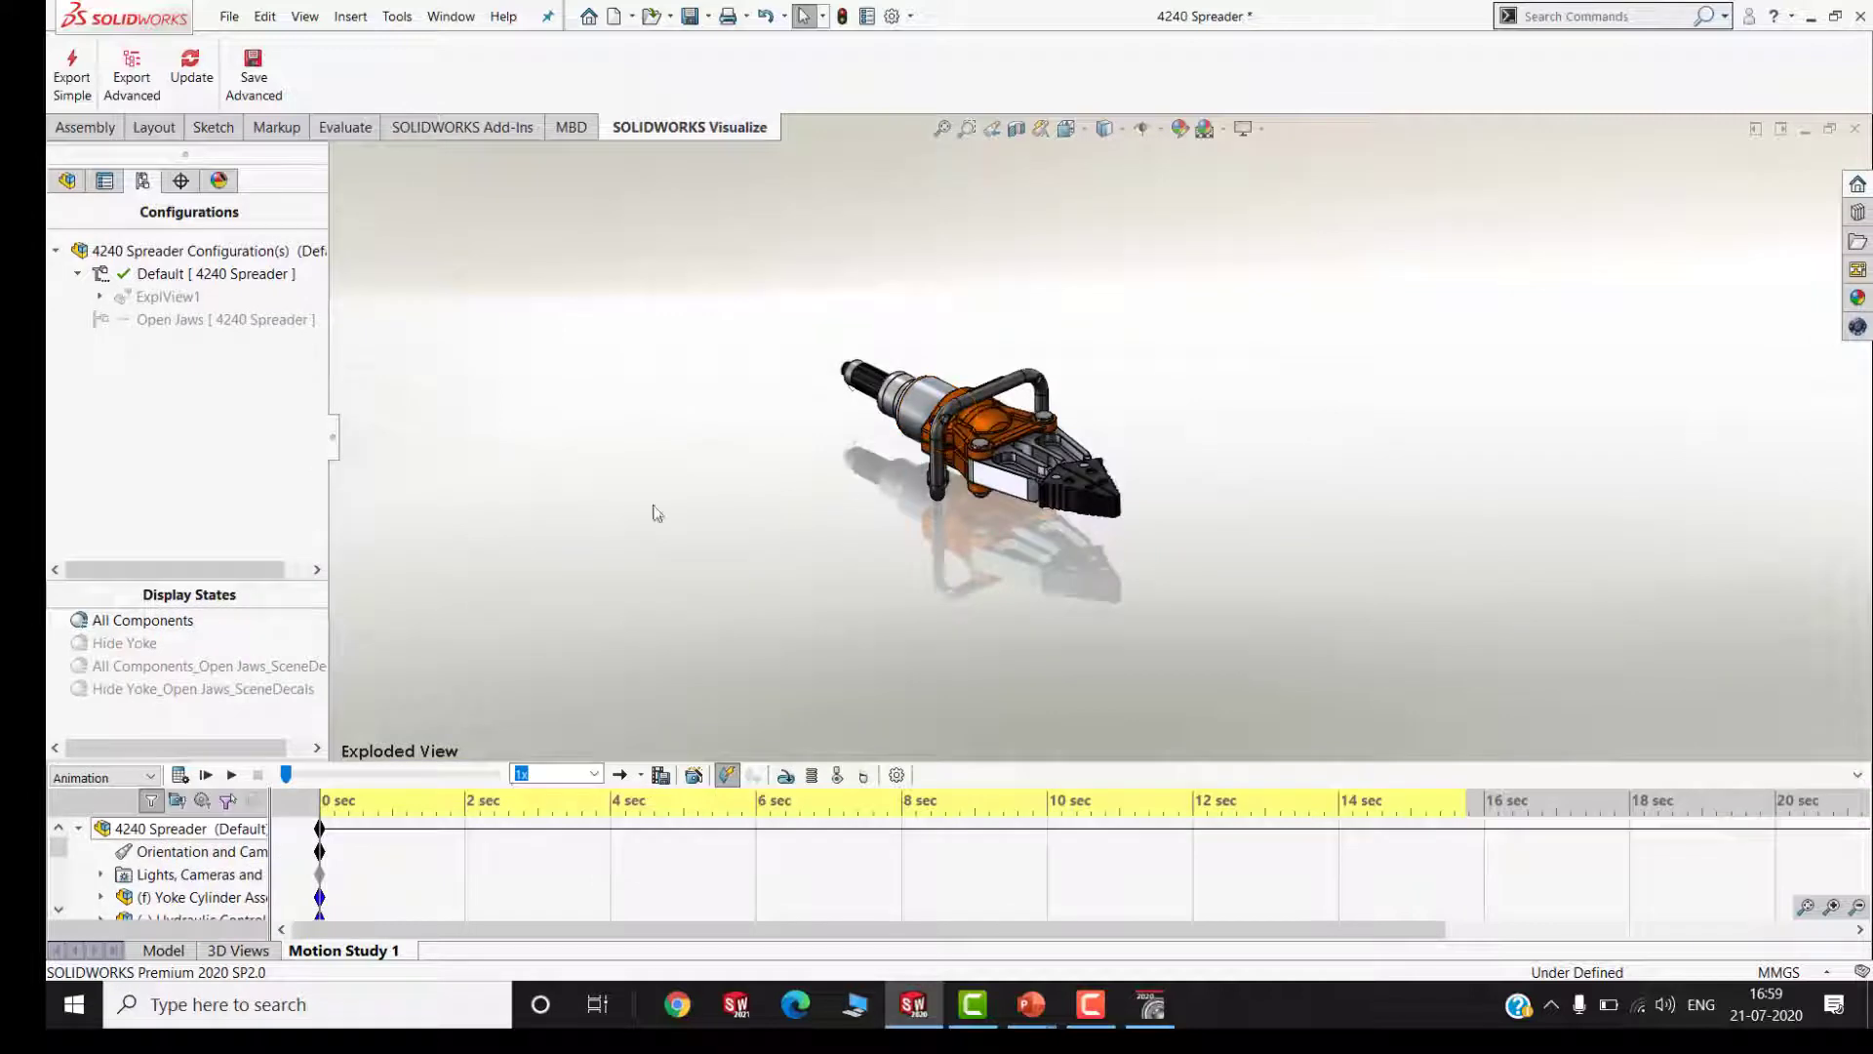
Export the assembly with Motion Study 1 using Export Advanced, and switch to SOLIDWORKS Visualize with its window maximized
{"action": "left_click", "coordinate": [137, 90]}
{"action": "left_click", "coordinate": [271, 152]}
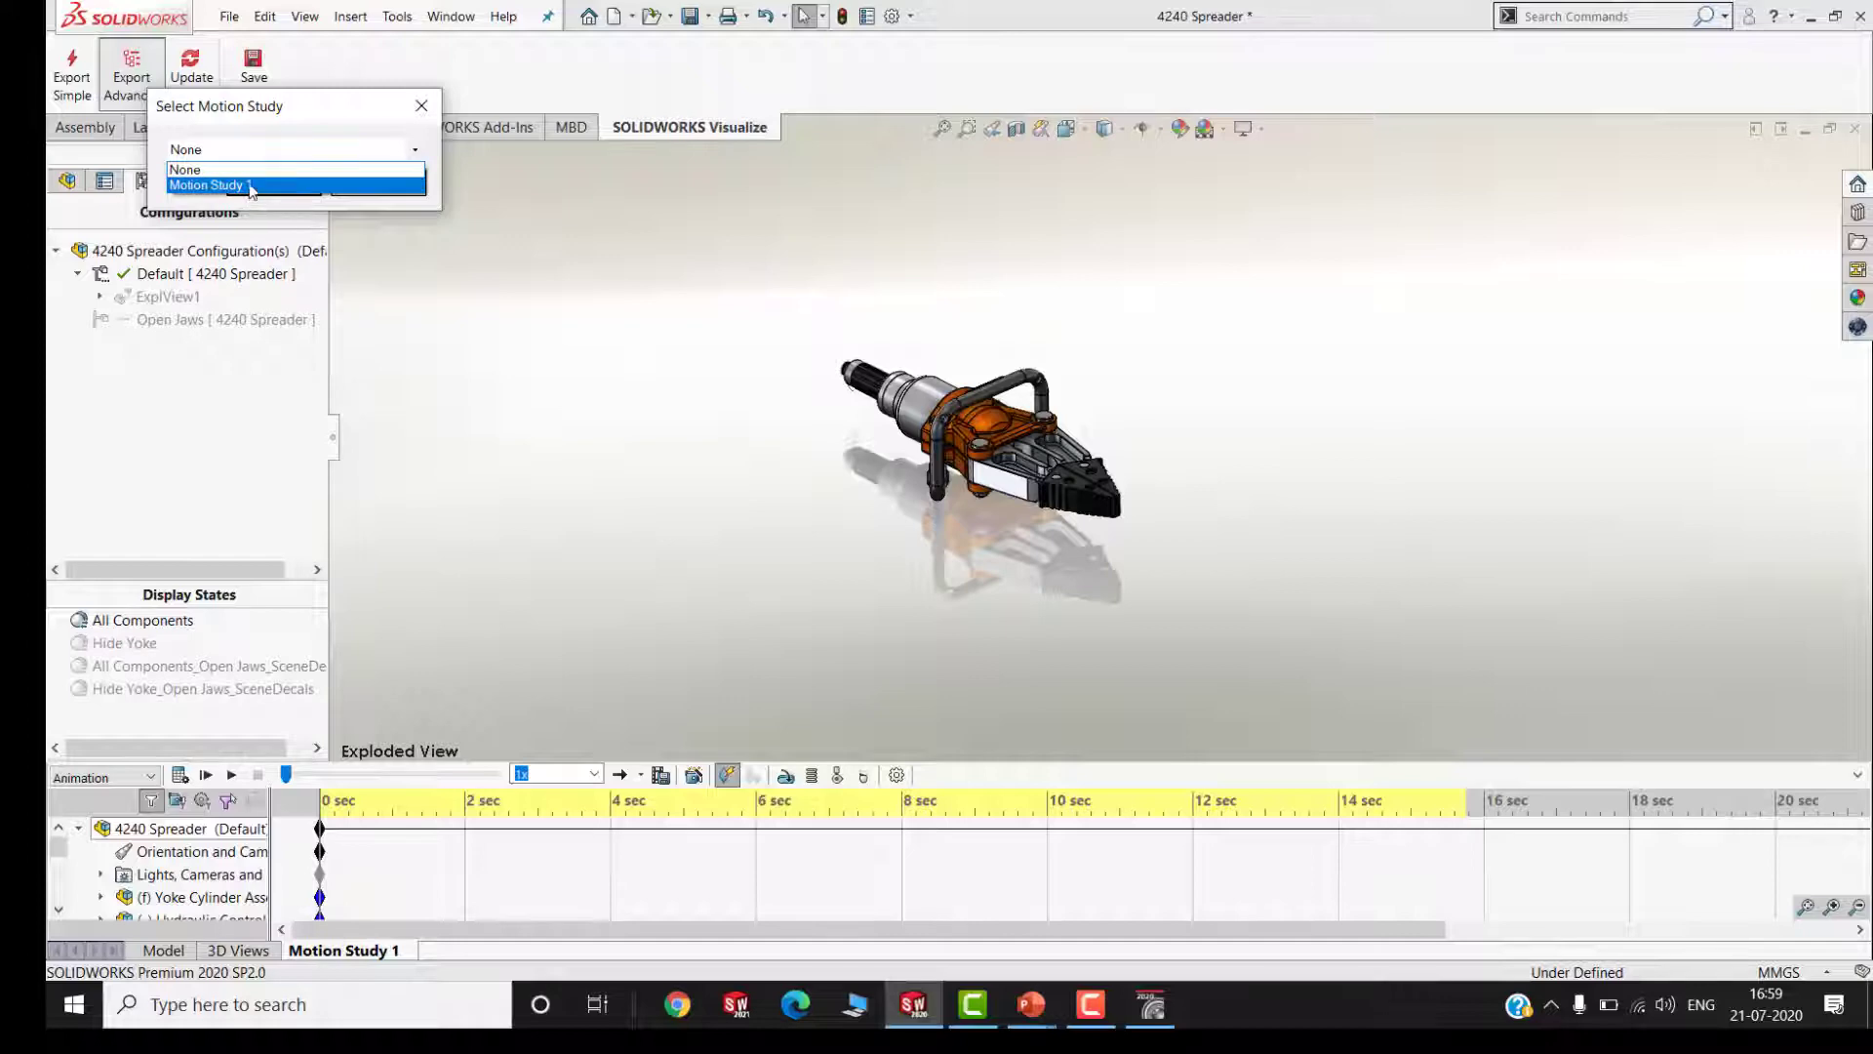
{"action": "left_click", "coordinate": [250, 185]}
{"action": "left_click", "coordinate": [271, 189]}
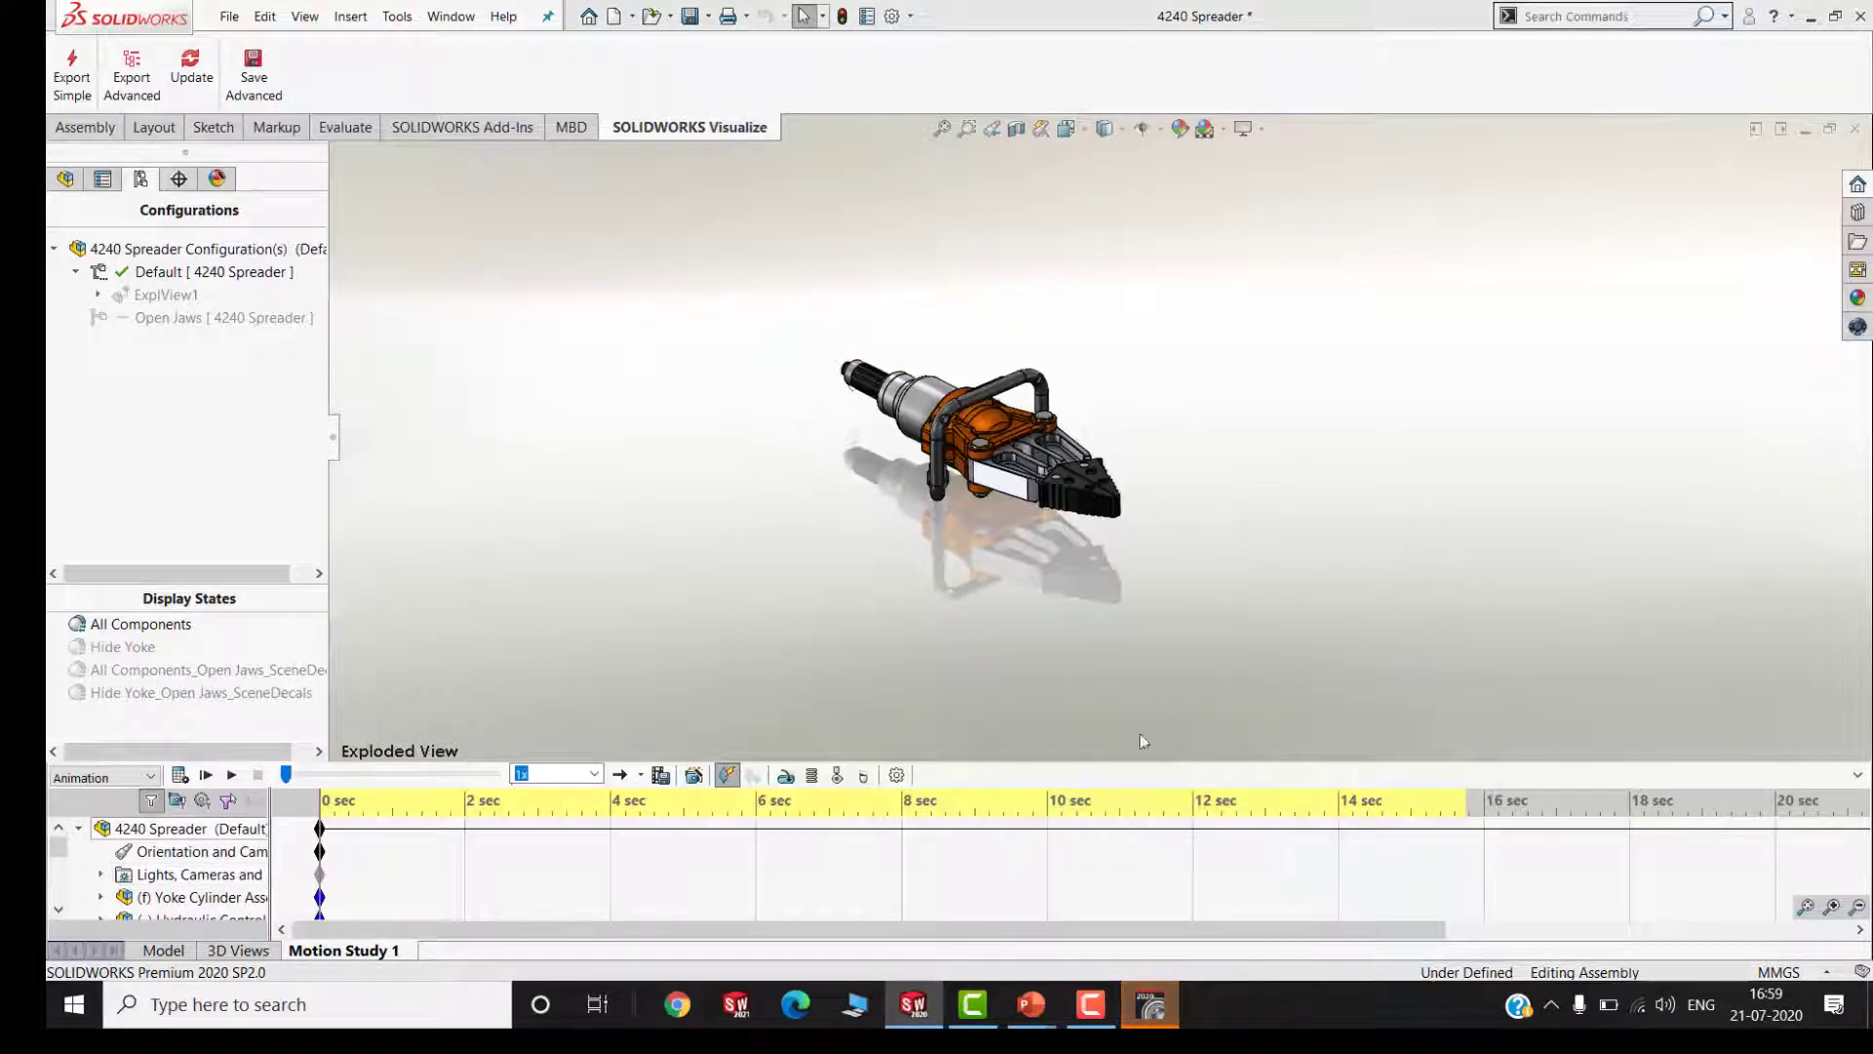
{"action": "mouse_move", "coordinate": [1147, 1014]}
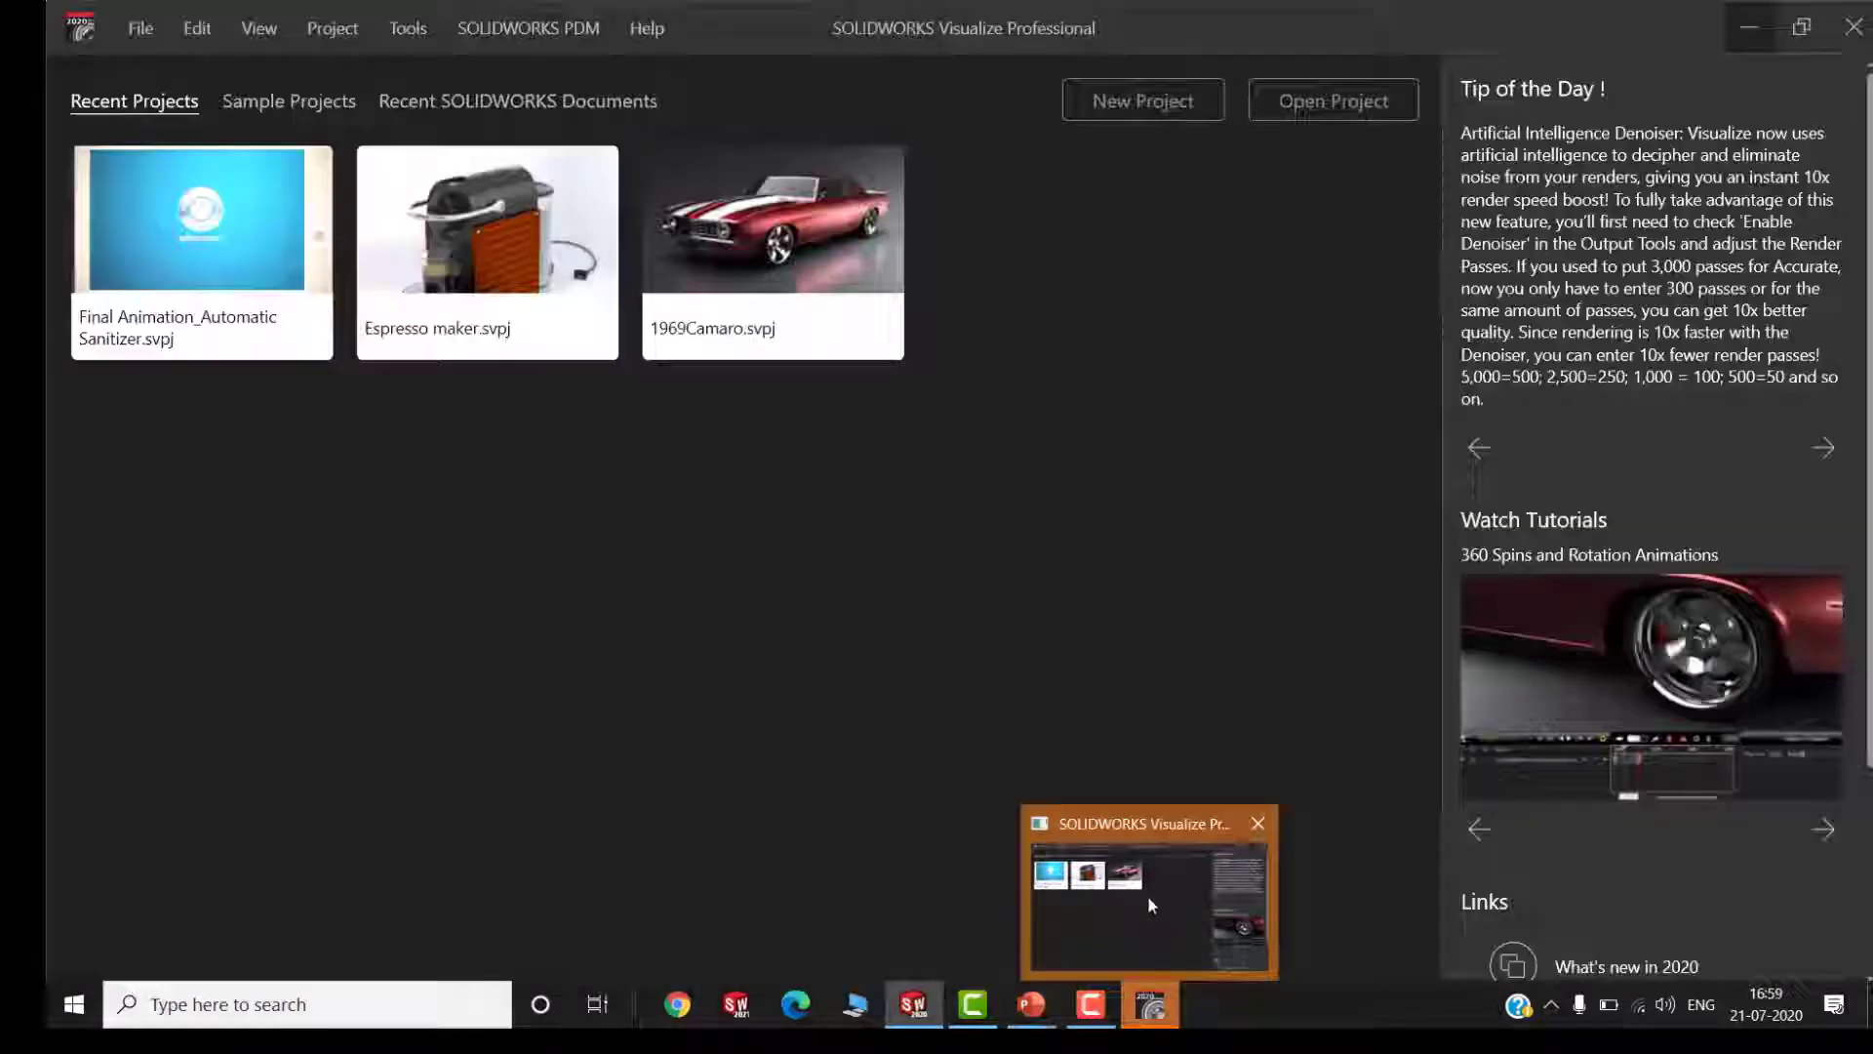
{"action": "left_click", "coordinate": [1148, 893]}
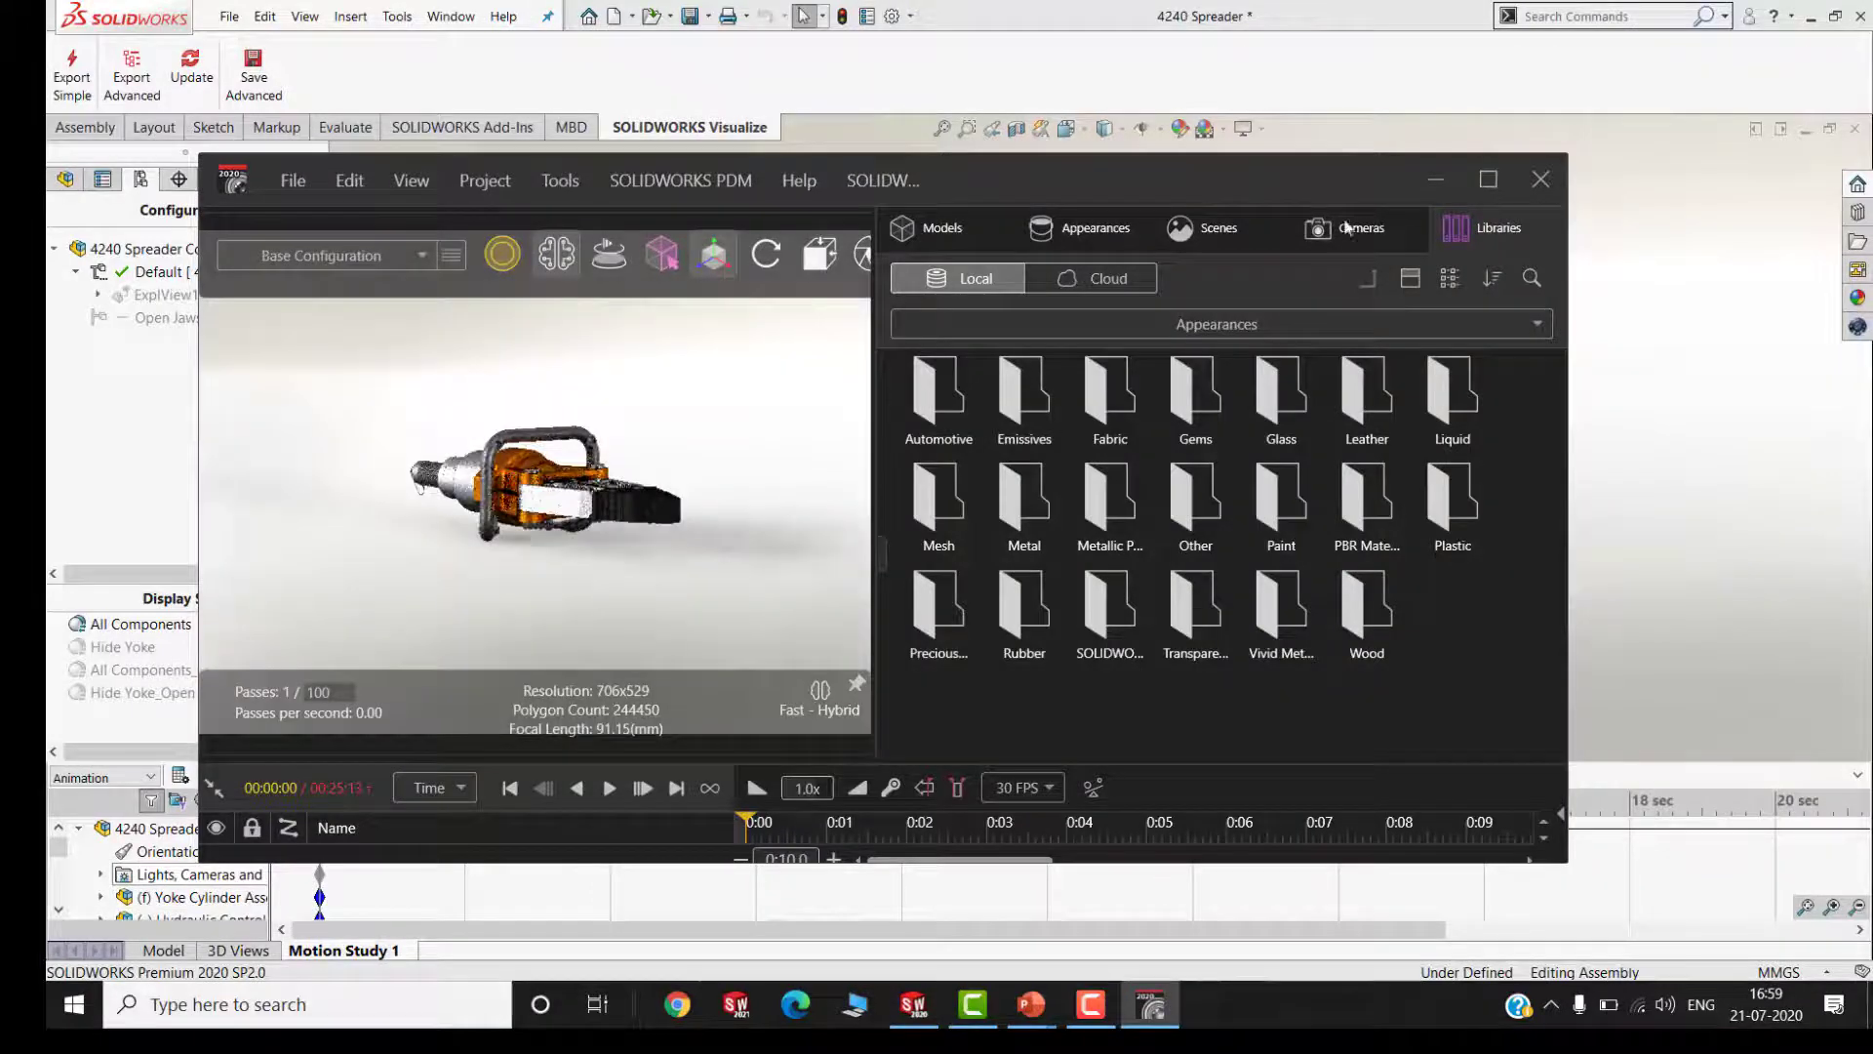
{"action": "left_click", "coordinate": [1488, 178]}
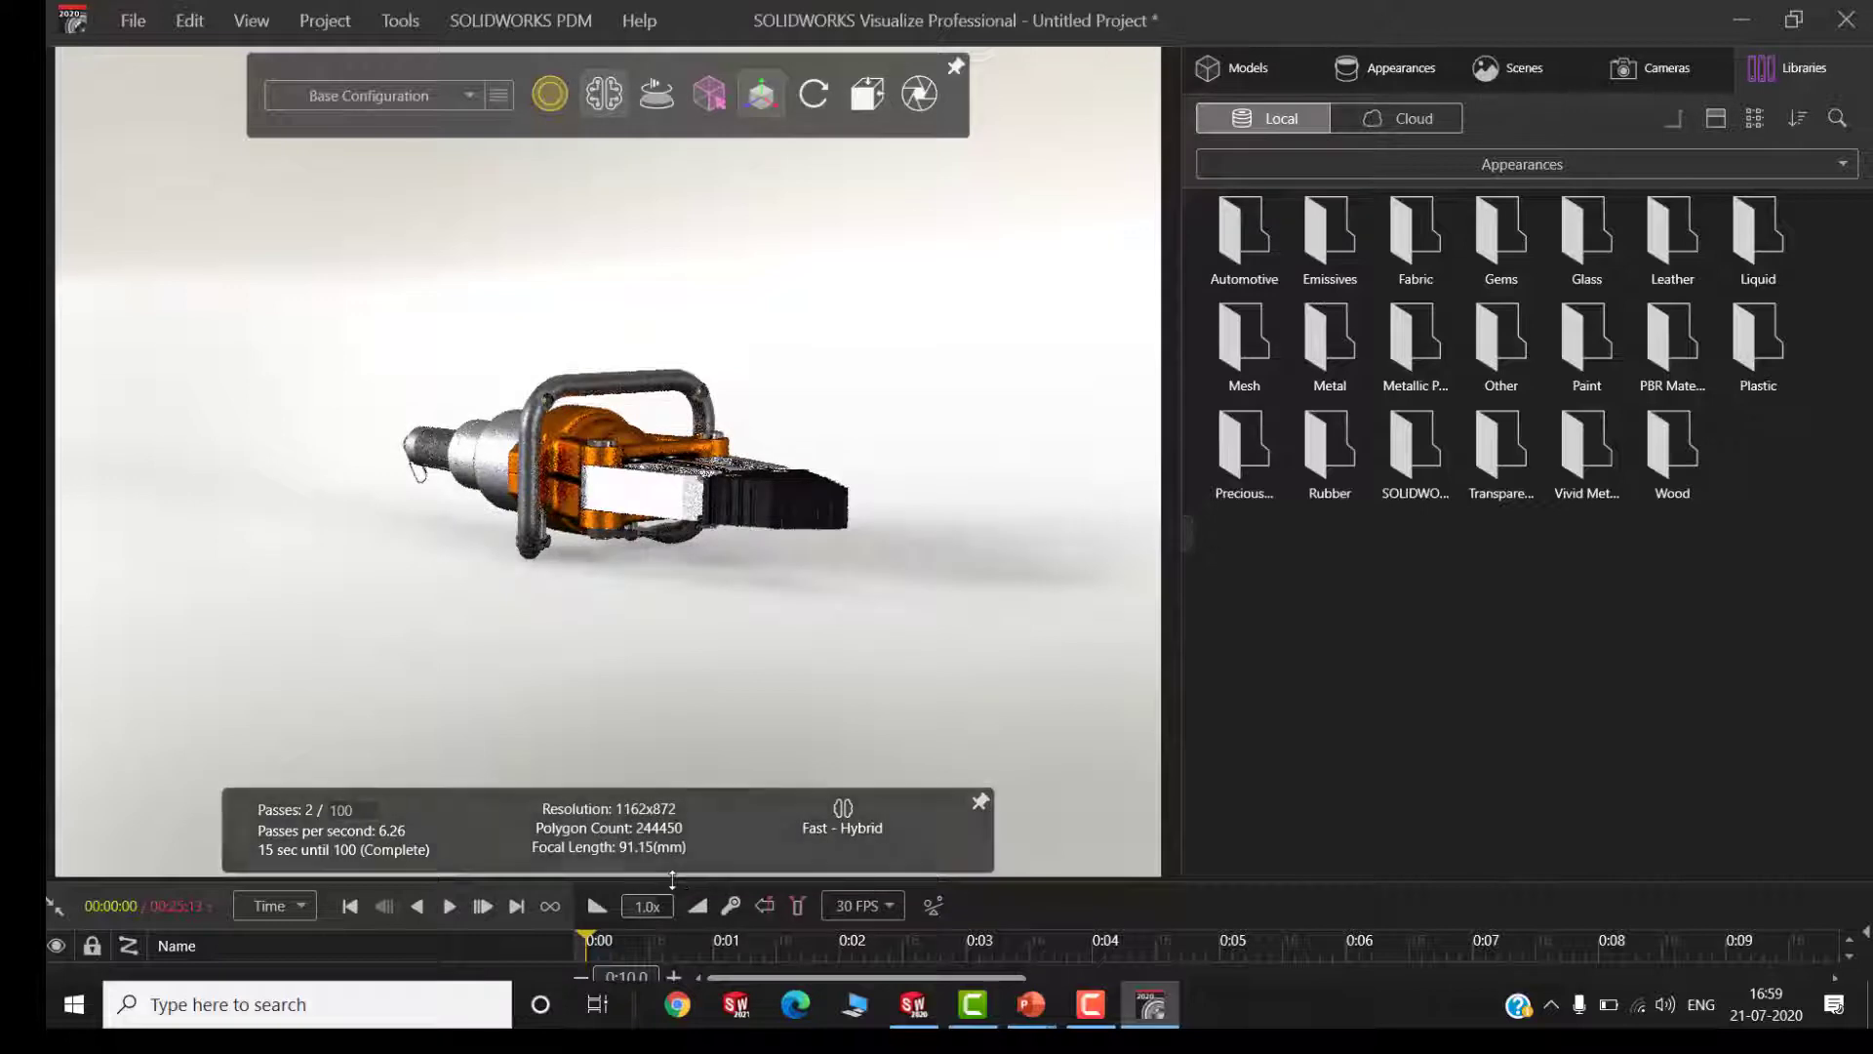
Enlarge the Visualize timeline and examine the imported component position keyframes, returning to the start of the timeline
{"action": "left_click_drag", "start_coordinate": [690, 873], "coordinate": [716, 663]}
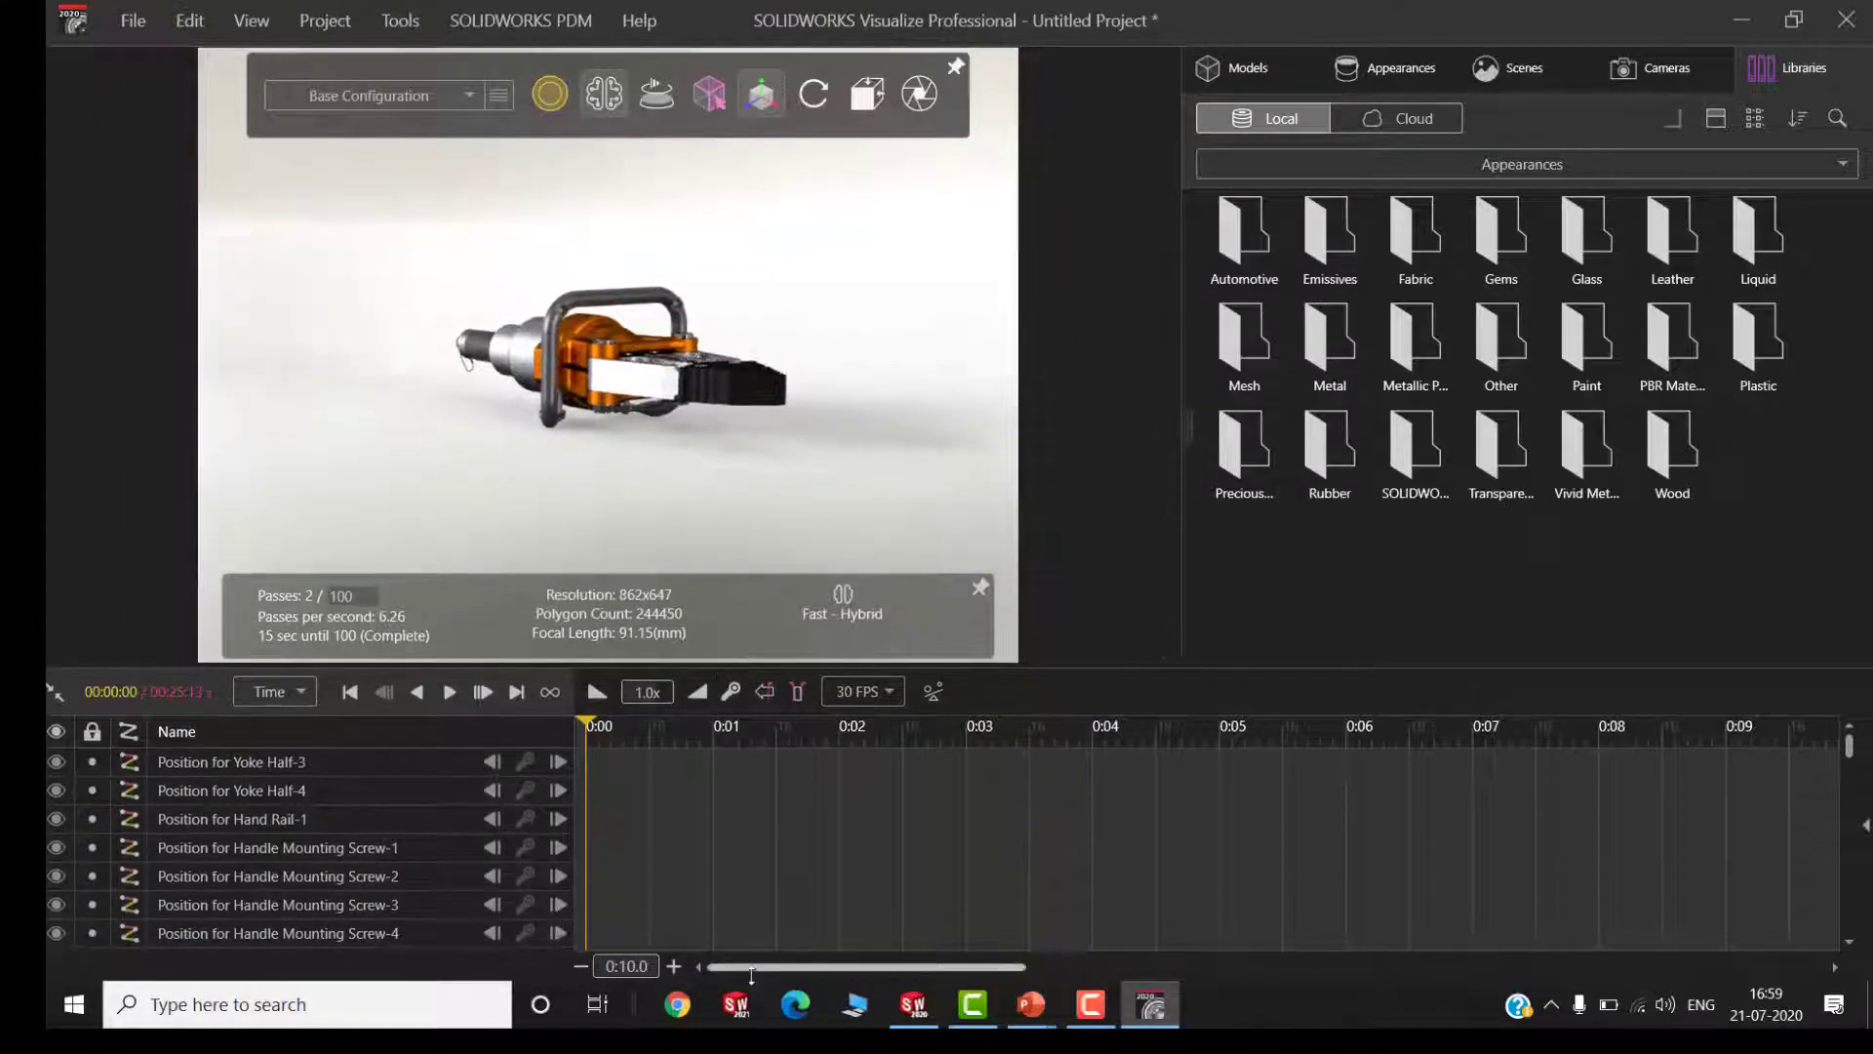
{"action": "left_click_drag", "start_coordinate": [961, 973], "coordinate": [1269, 973]}
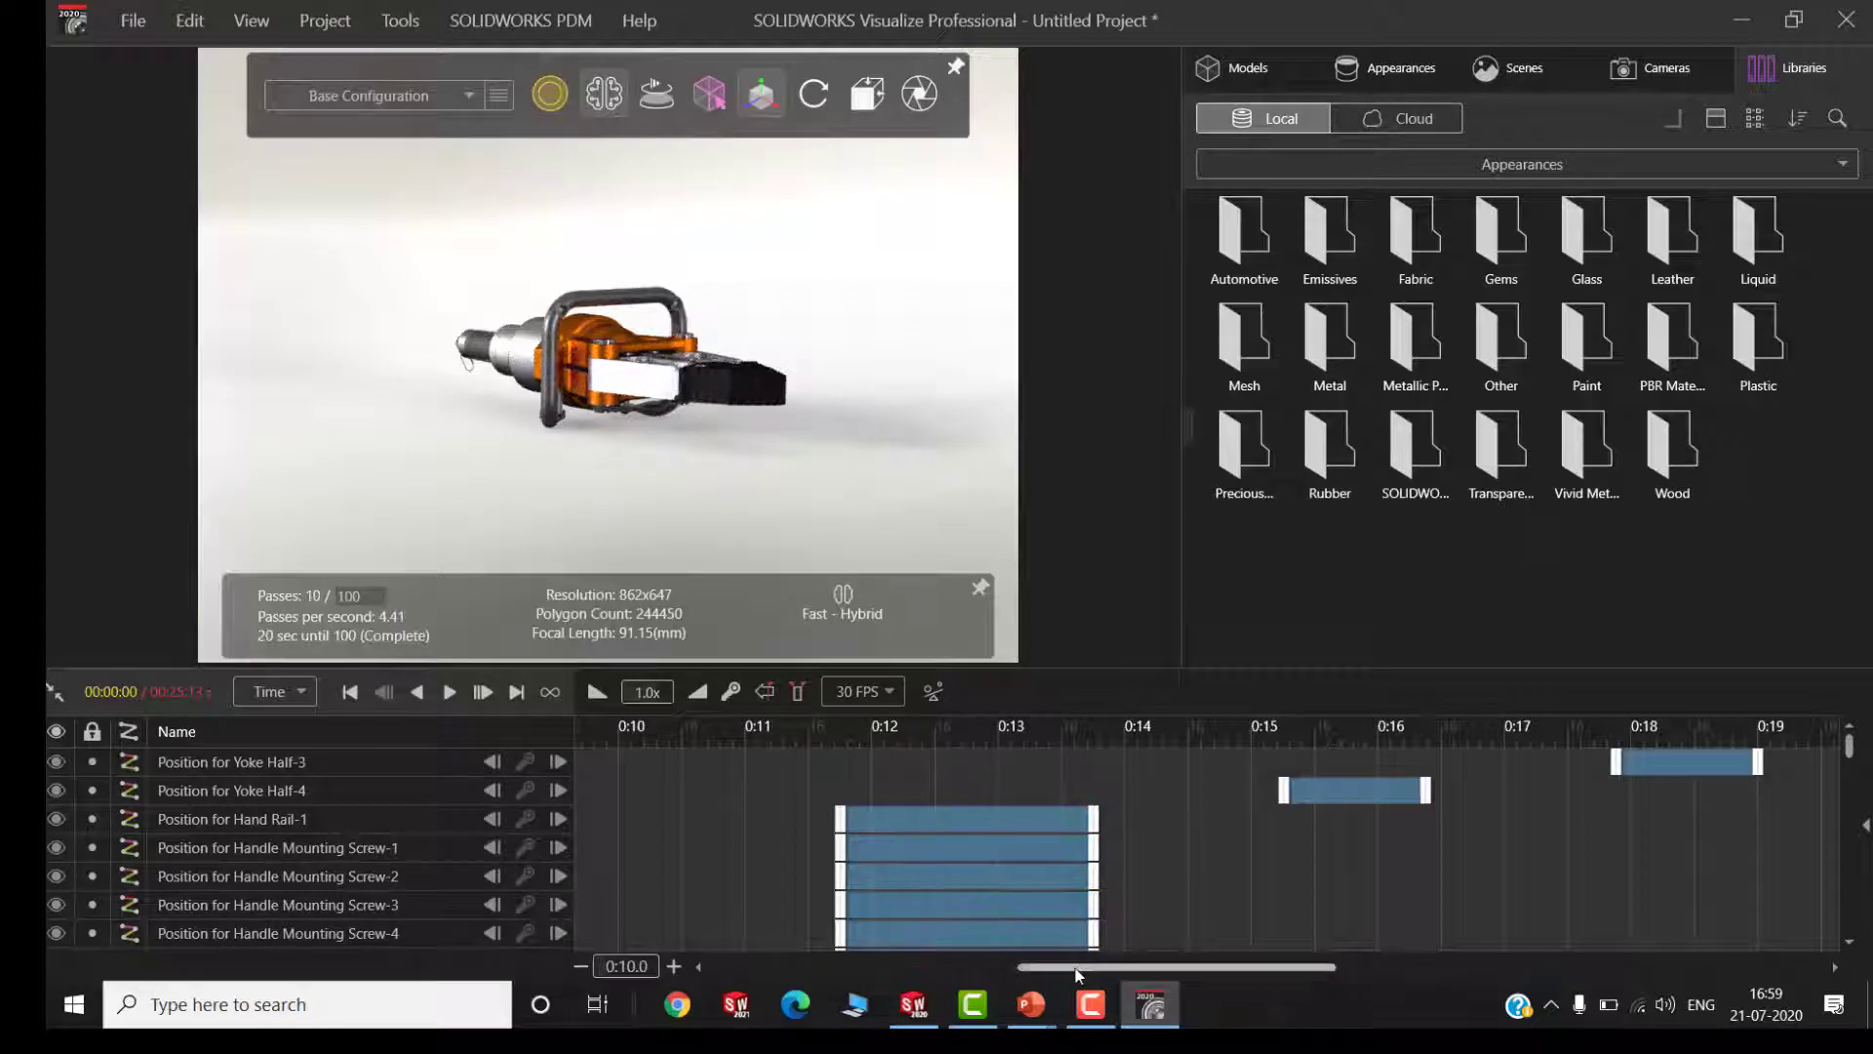
{"action": "left_click", "coordinate": [857, 966]}
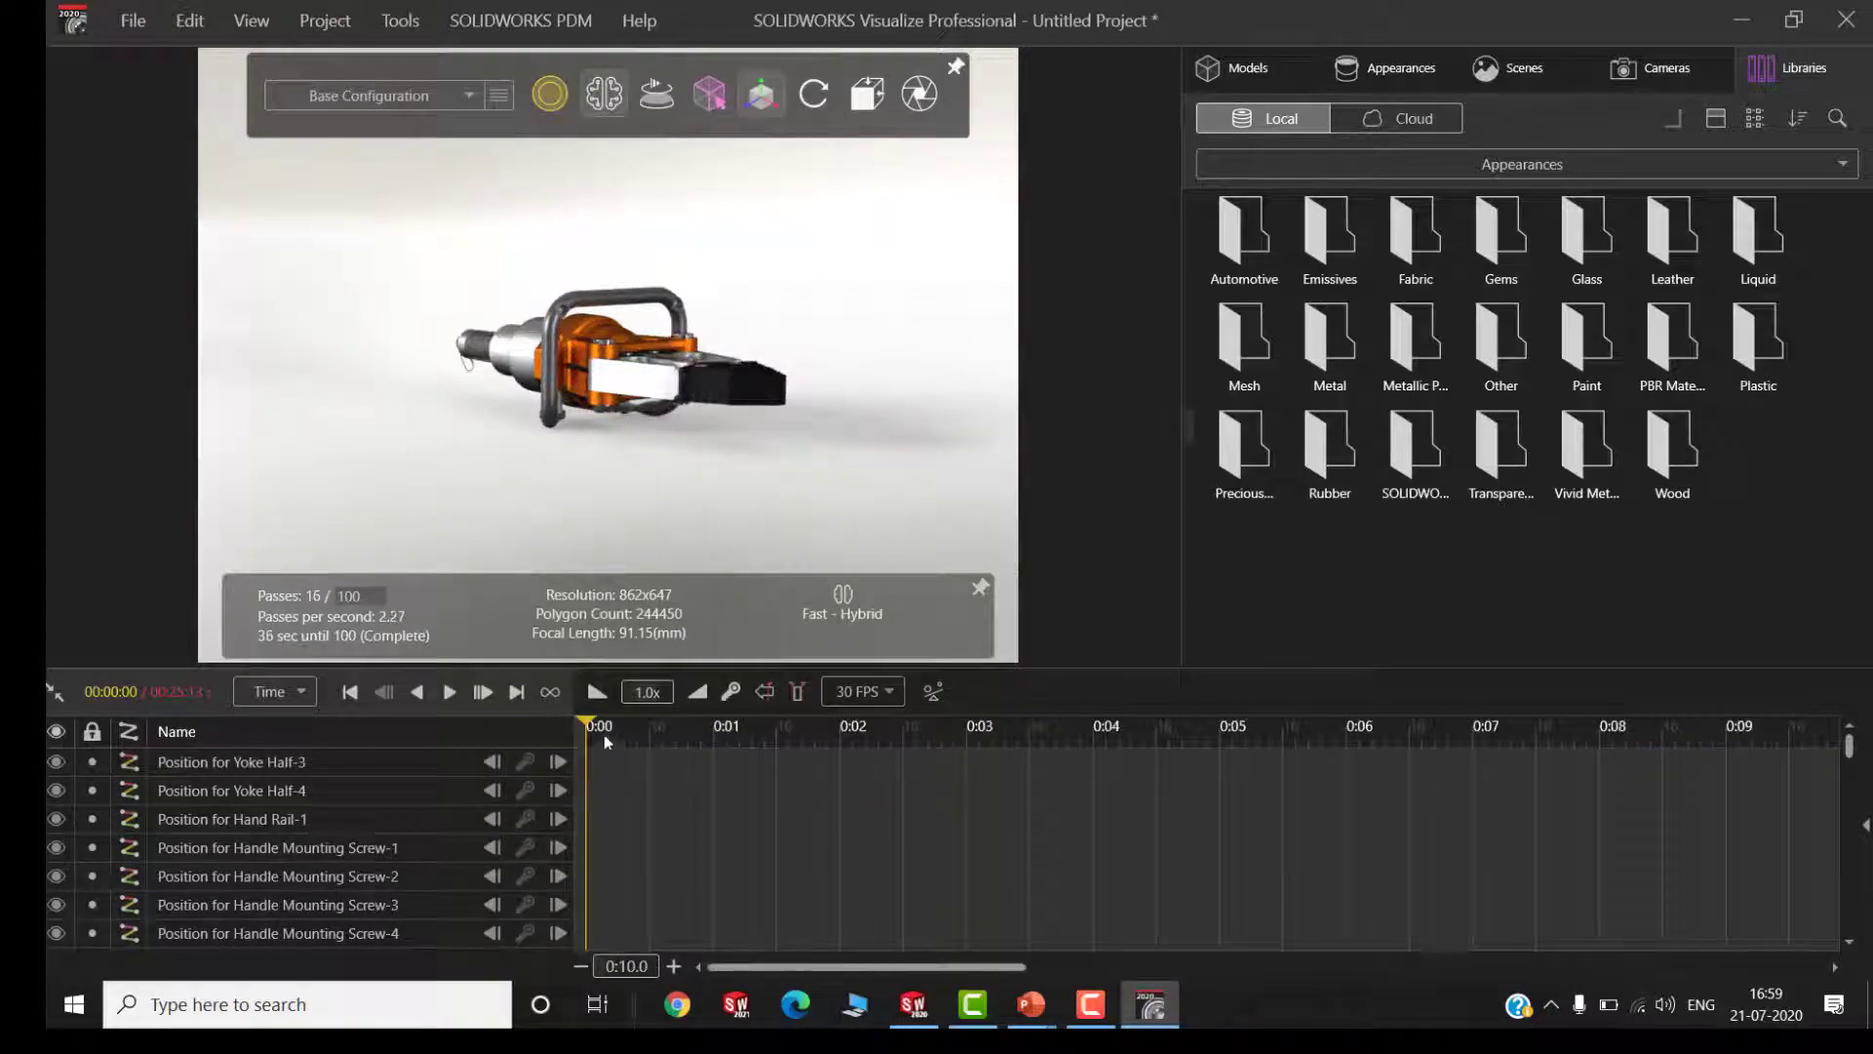
Enable animation for the SOLIDWORKS Viewport camera and locate its animation track in the timeline
{"action": "left_click", "coordinate": [1646, 68]}
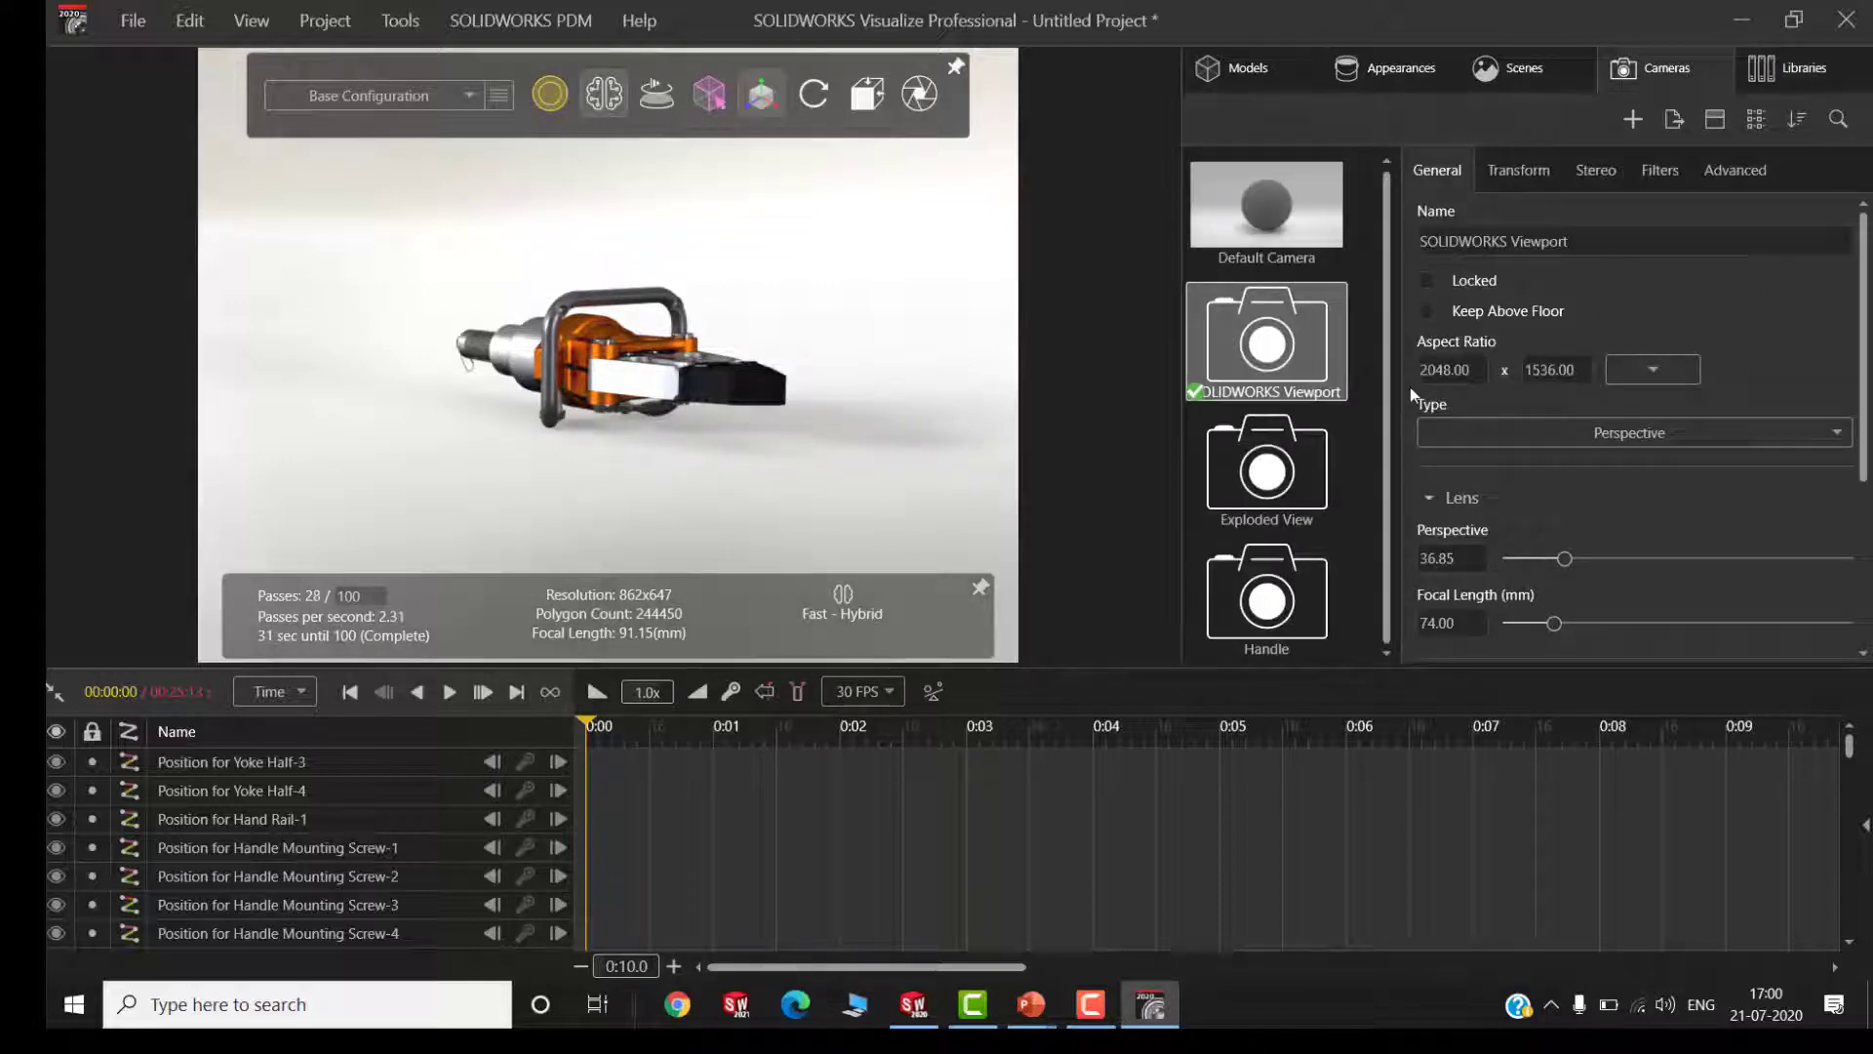
{"action": "right_click", "coordinate": [1254, 349]}
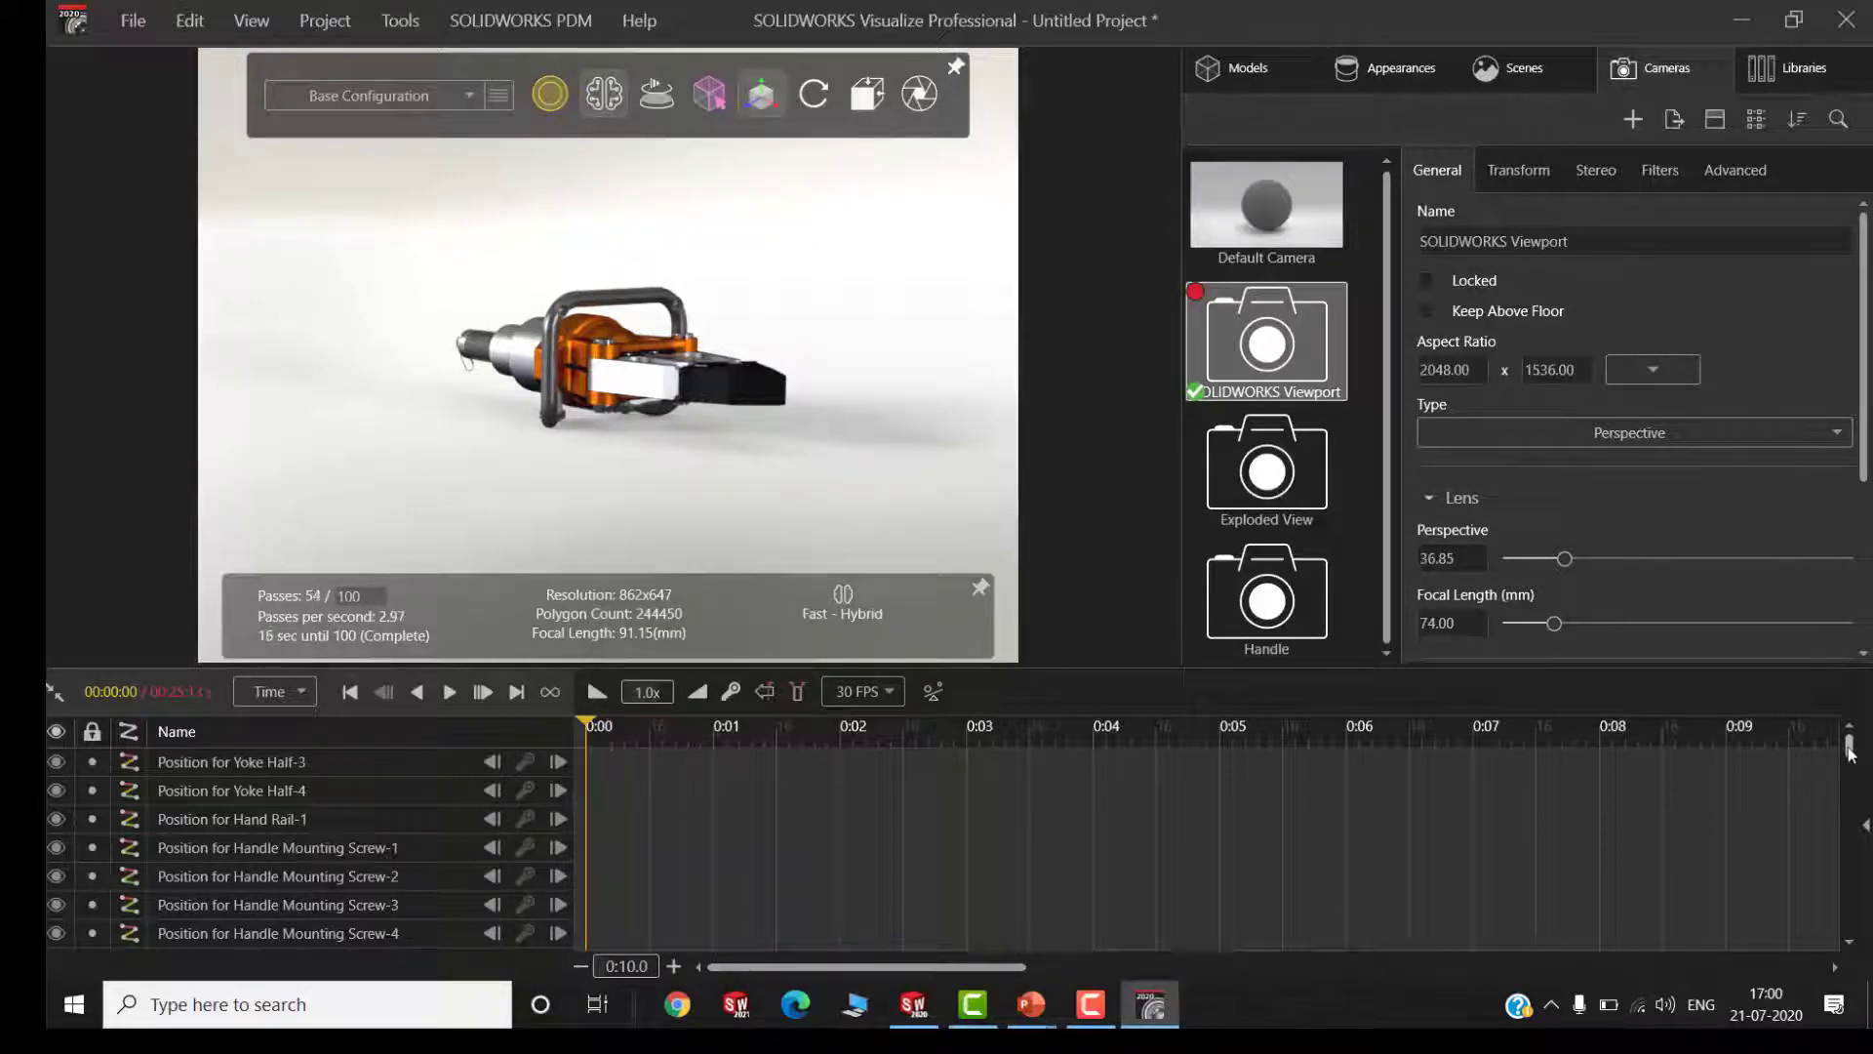
{"action": "left_click_drag", "start_coordinate": [1849, 751], "coordinate": [1826, 947]}
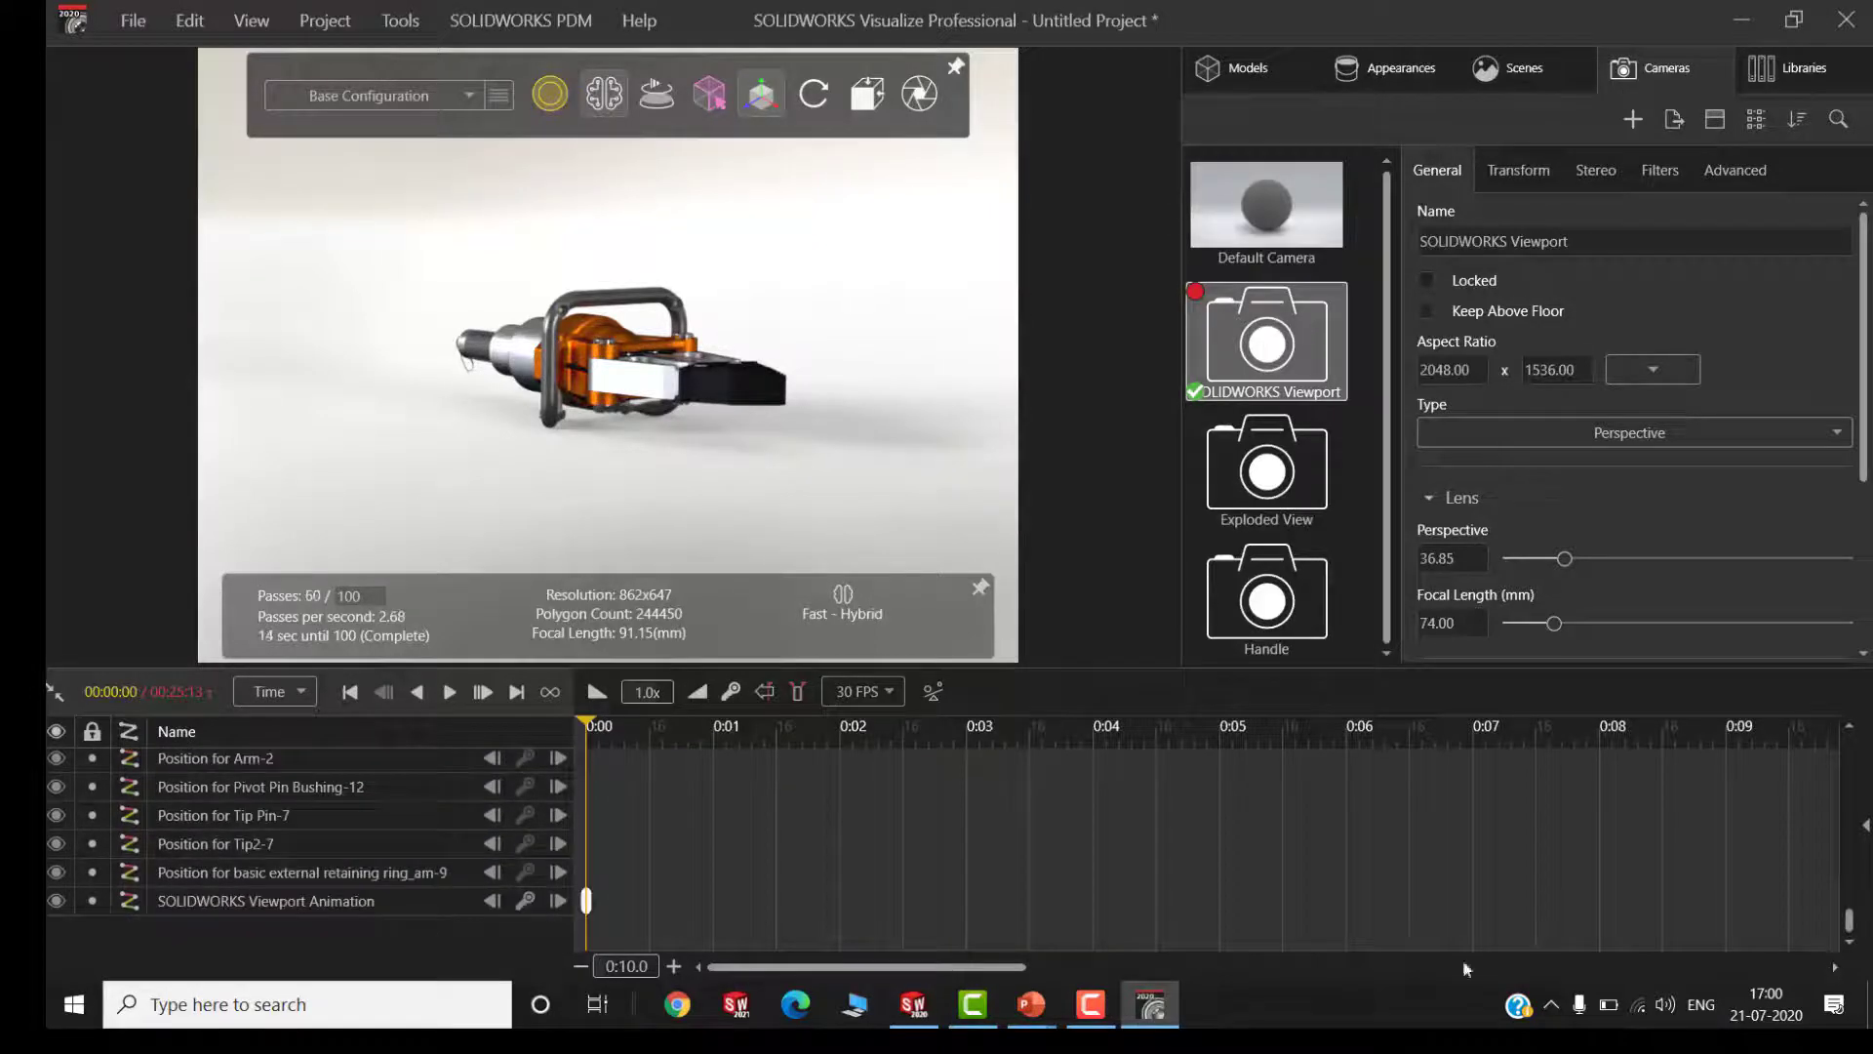
Add a SOLIDWORKS Viewport camera keyframe at 2 seconds that zooms in on the spreader
{"action": "left_click", "coordinate": [661, 727]}
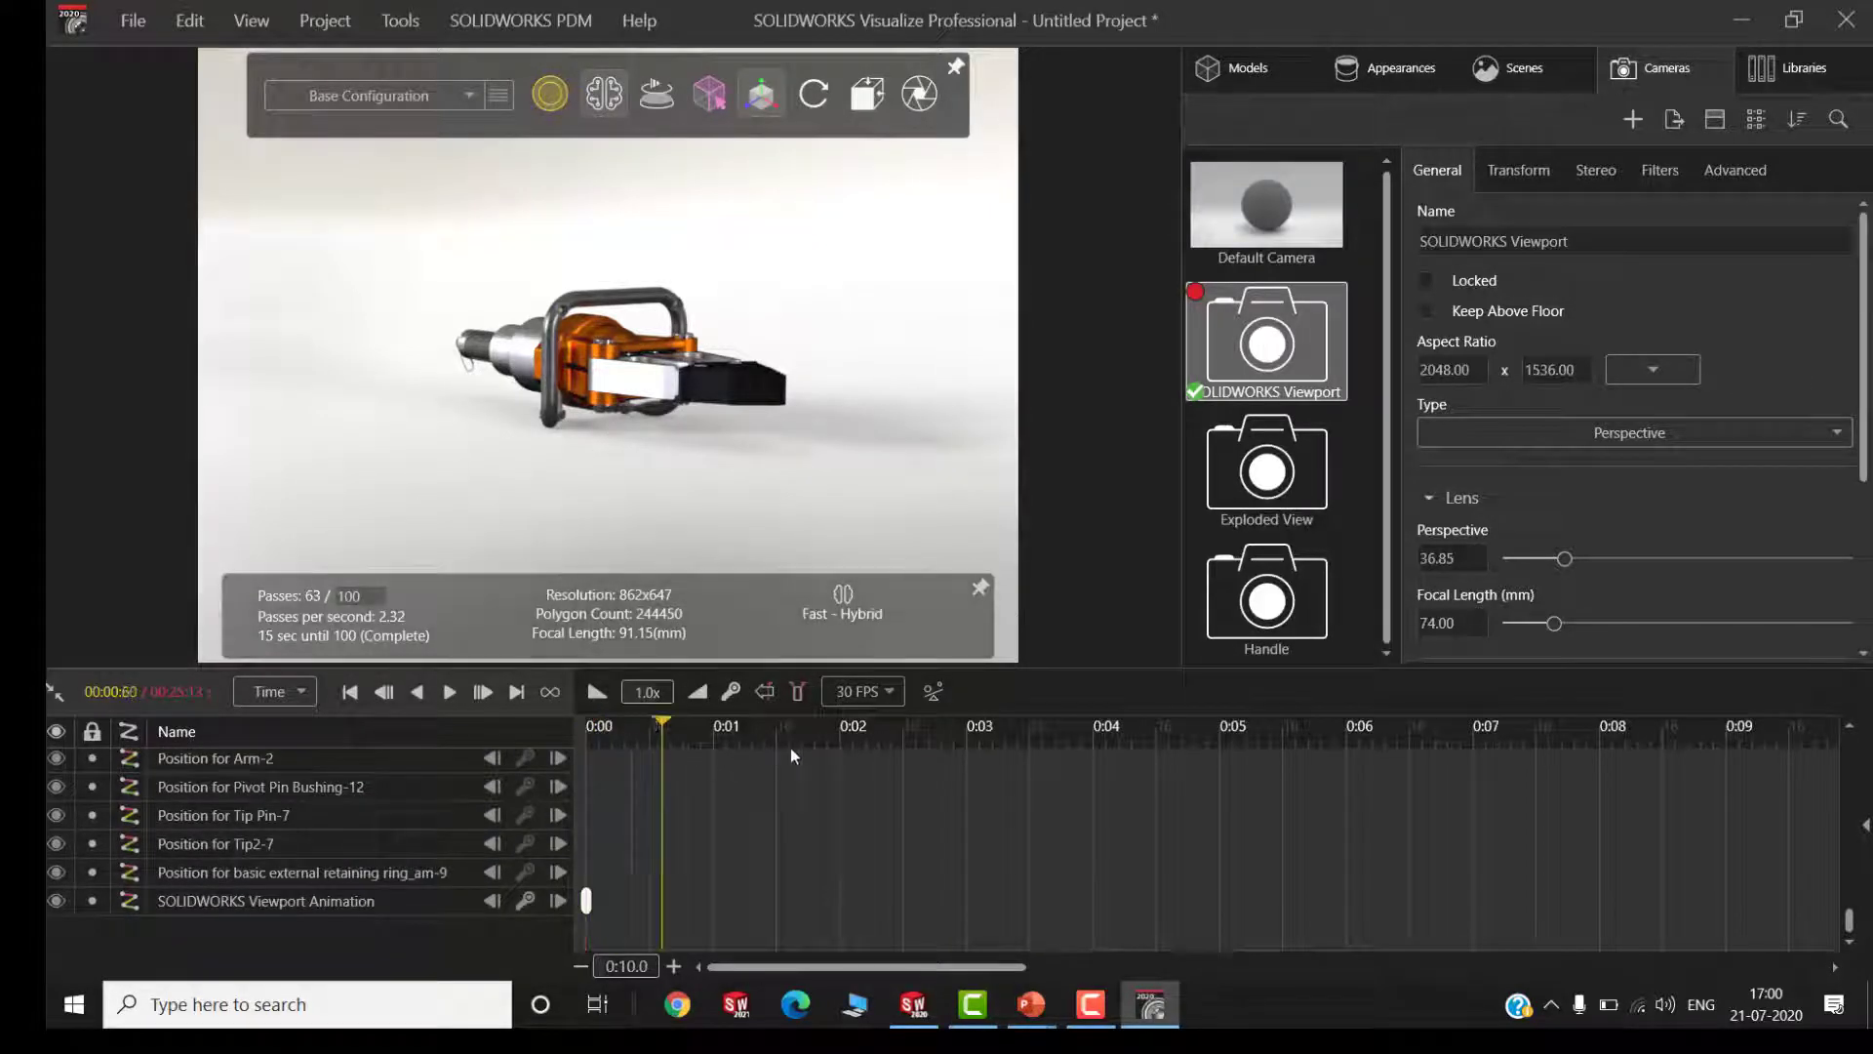
{"action": "left_click", "coordinate": [841, 747]}
{"action": "mouse_move", "coordinate": [822, 100]}
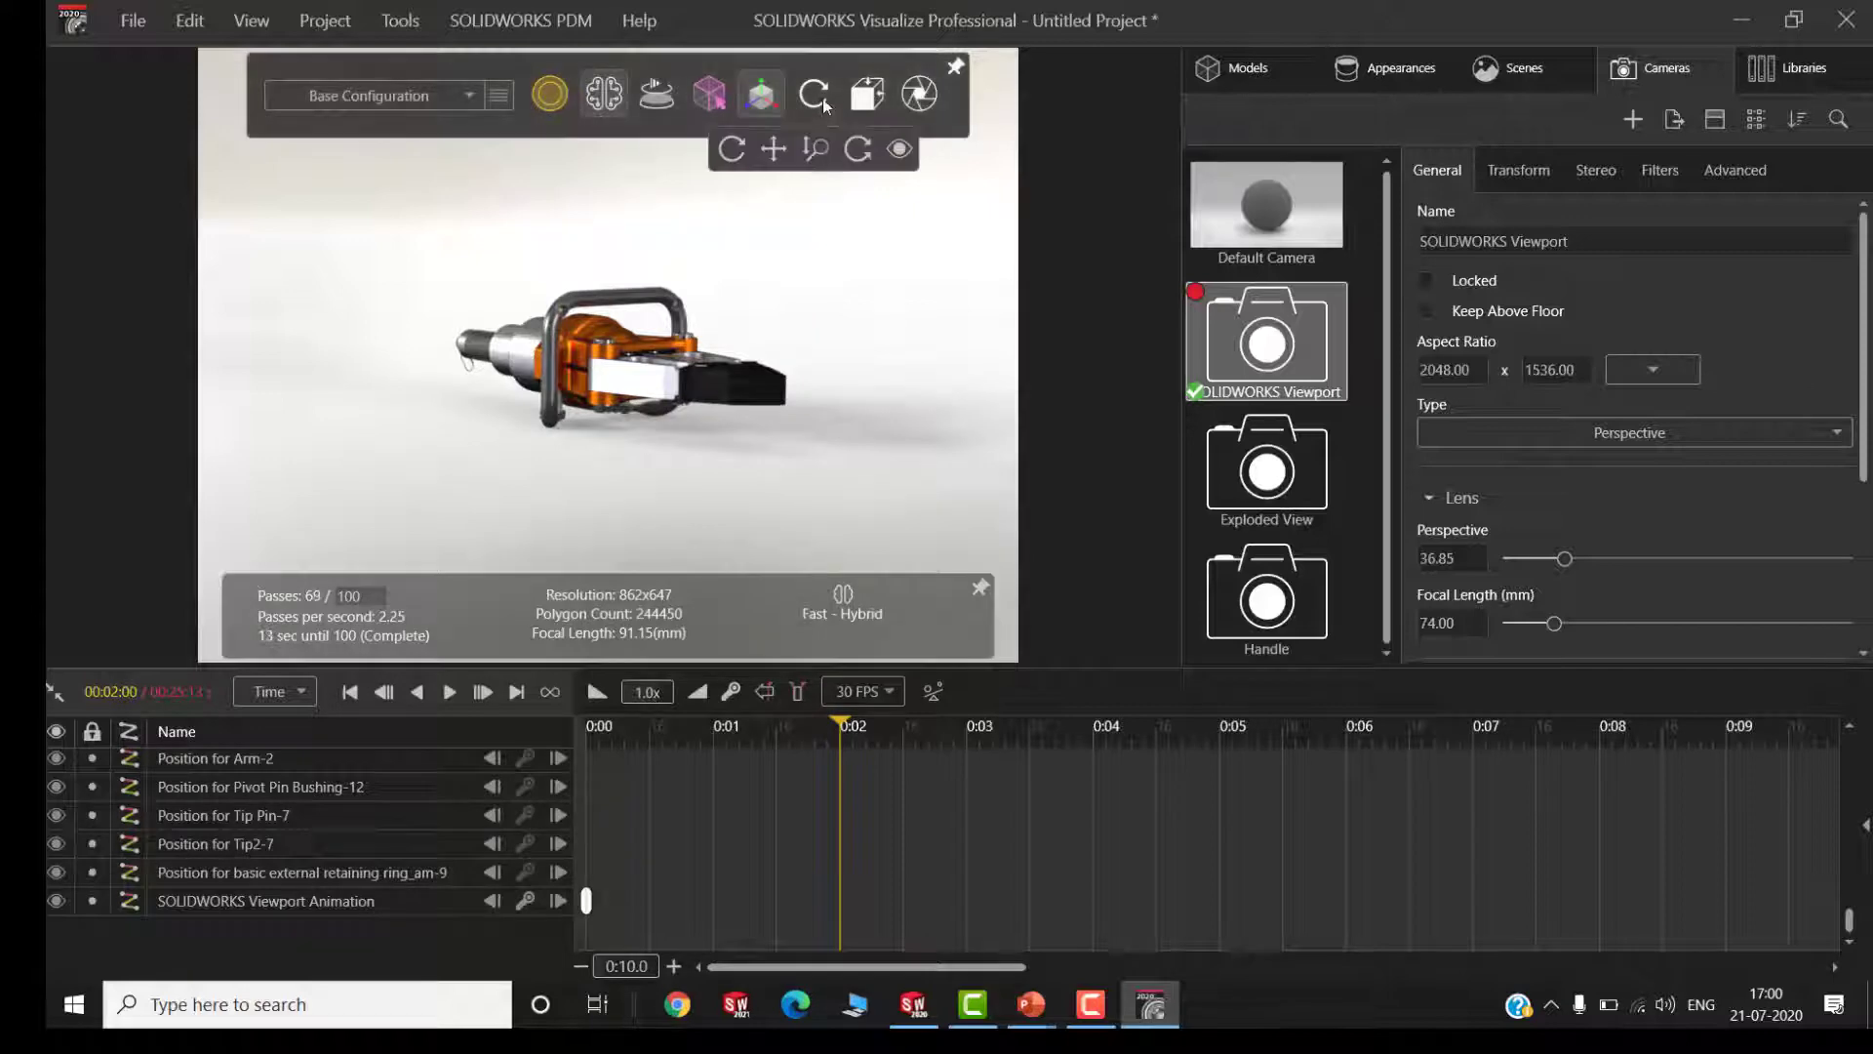
{"action": "left_click", "coordinate": [815, 152]}
{"action": "left_click_drag", "start_coordinate": [605, 347], "coordinate": [686, 252]}
Add camera keyframes orbiting to the cylinder end at about 3.97 seconds and zooming in on the handle's holmatro label at about 5.73 seconds
{"action": "mouse_move", "coordinate": [808, 104]}
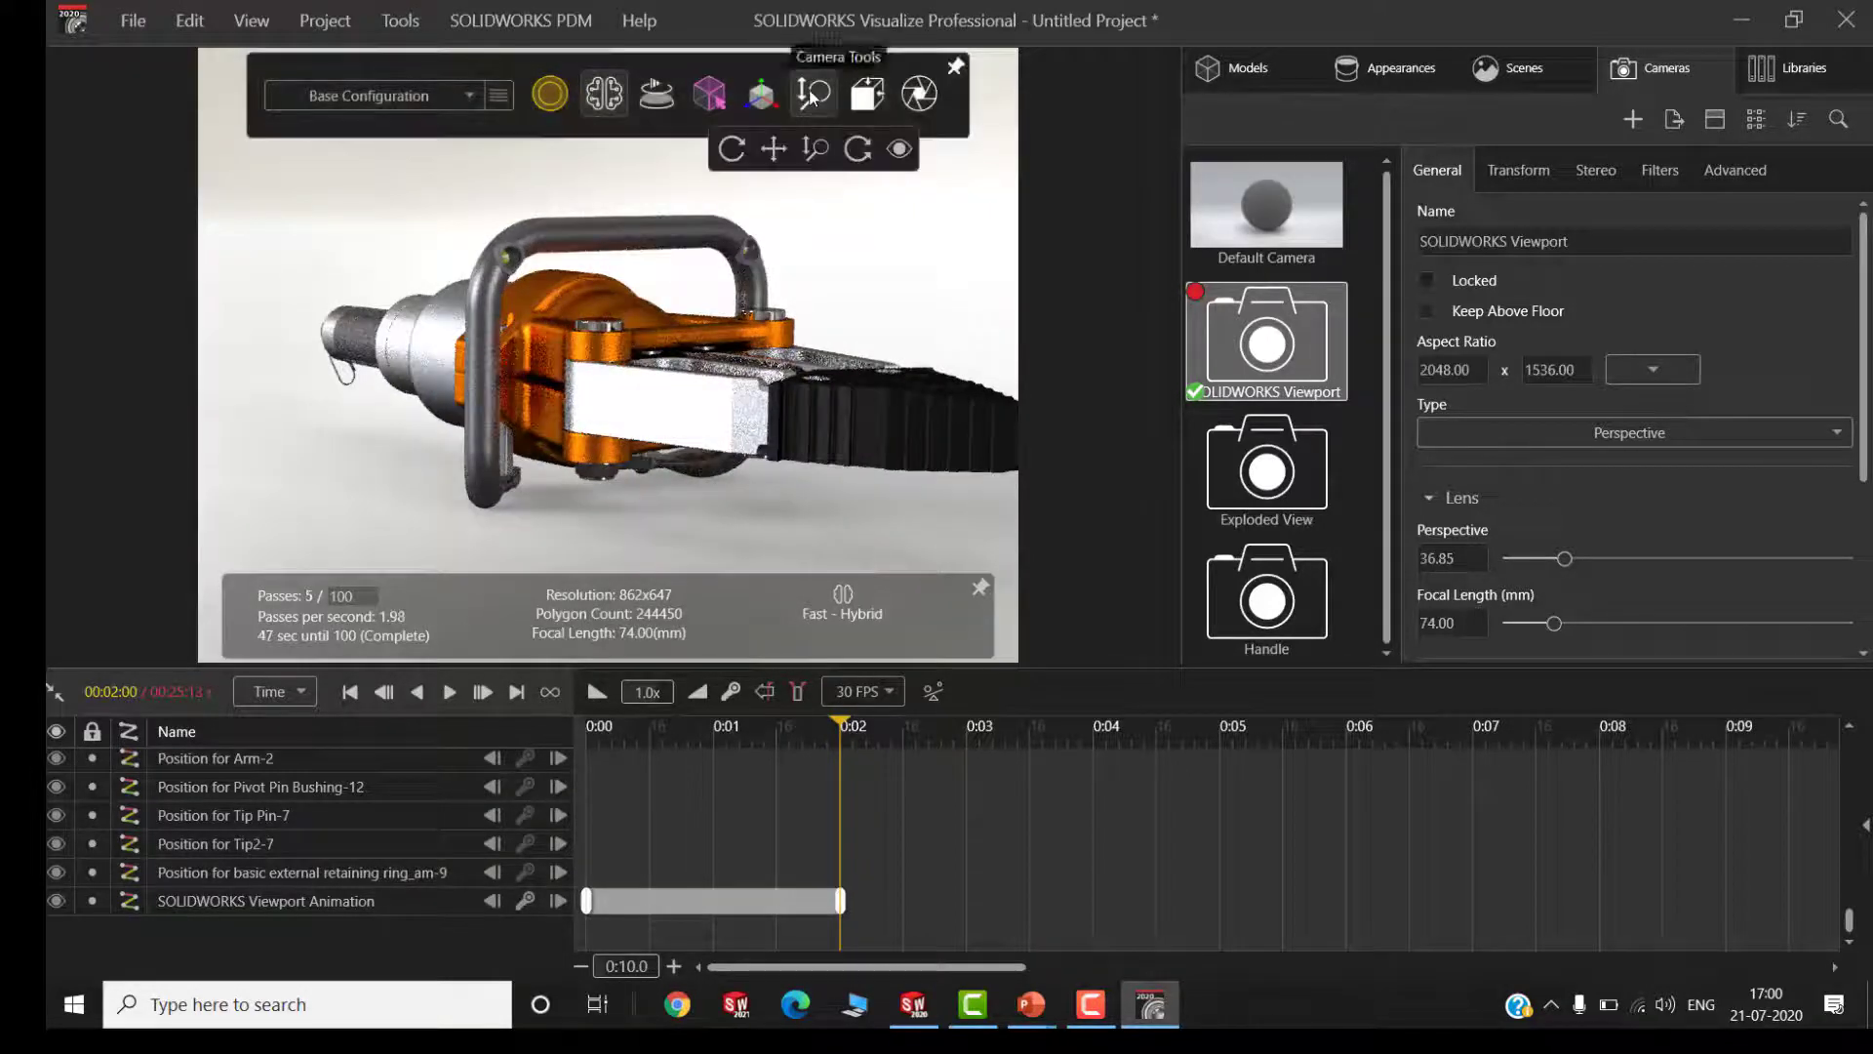
{"action": "left_click_drag", "start_coordinate": [865, 726], "coordinate": [1017, 724]}
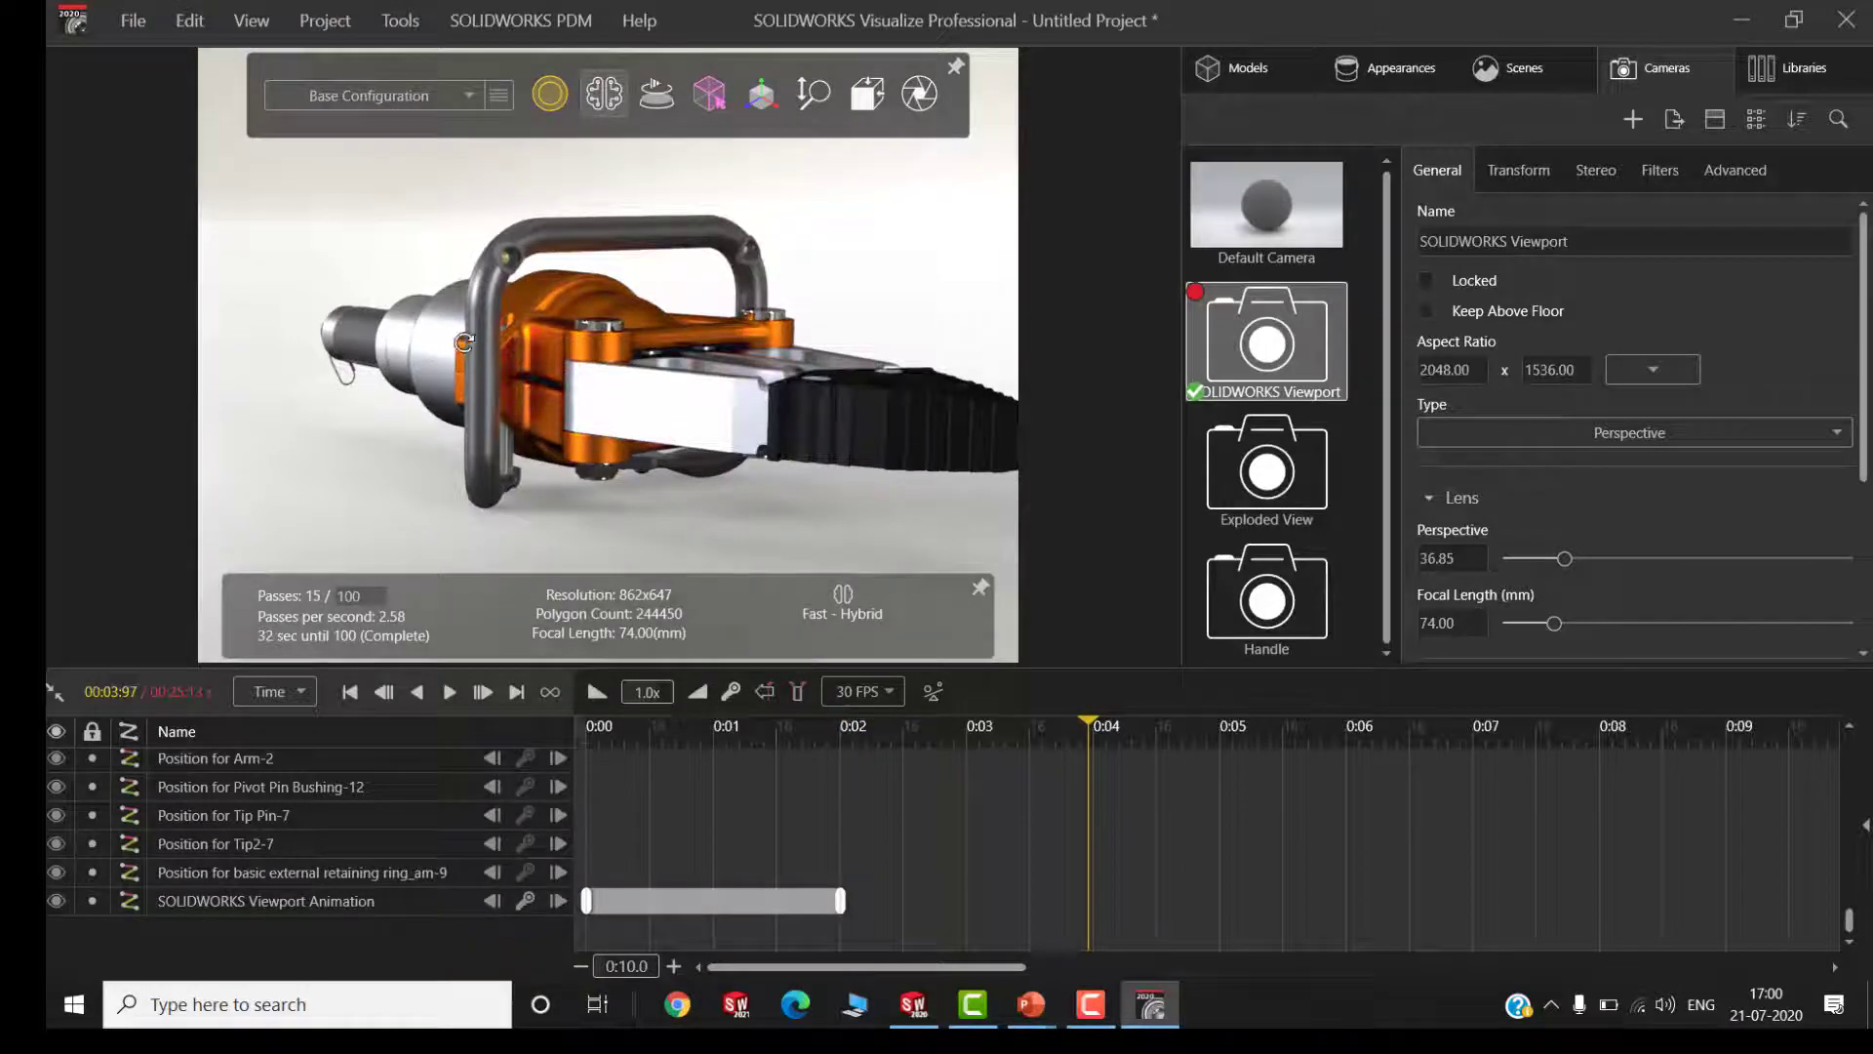
{"action": "left_click_drag", "start_coordinate": [464, 343], "coordinate": [618, 367]}
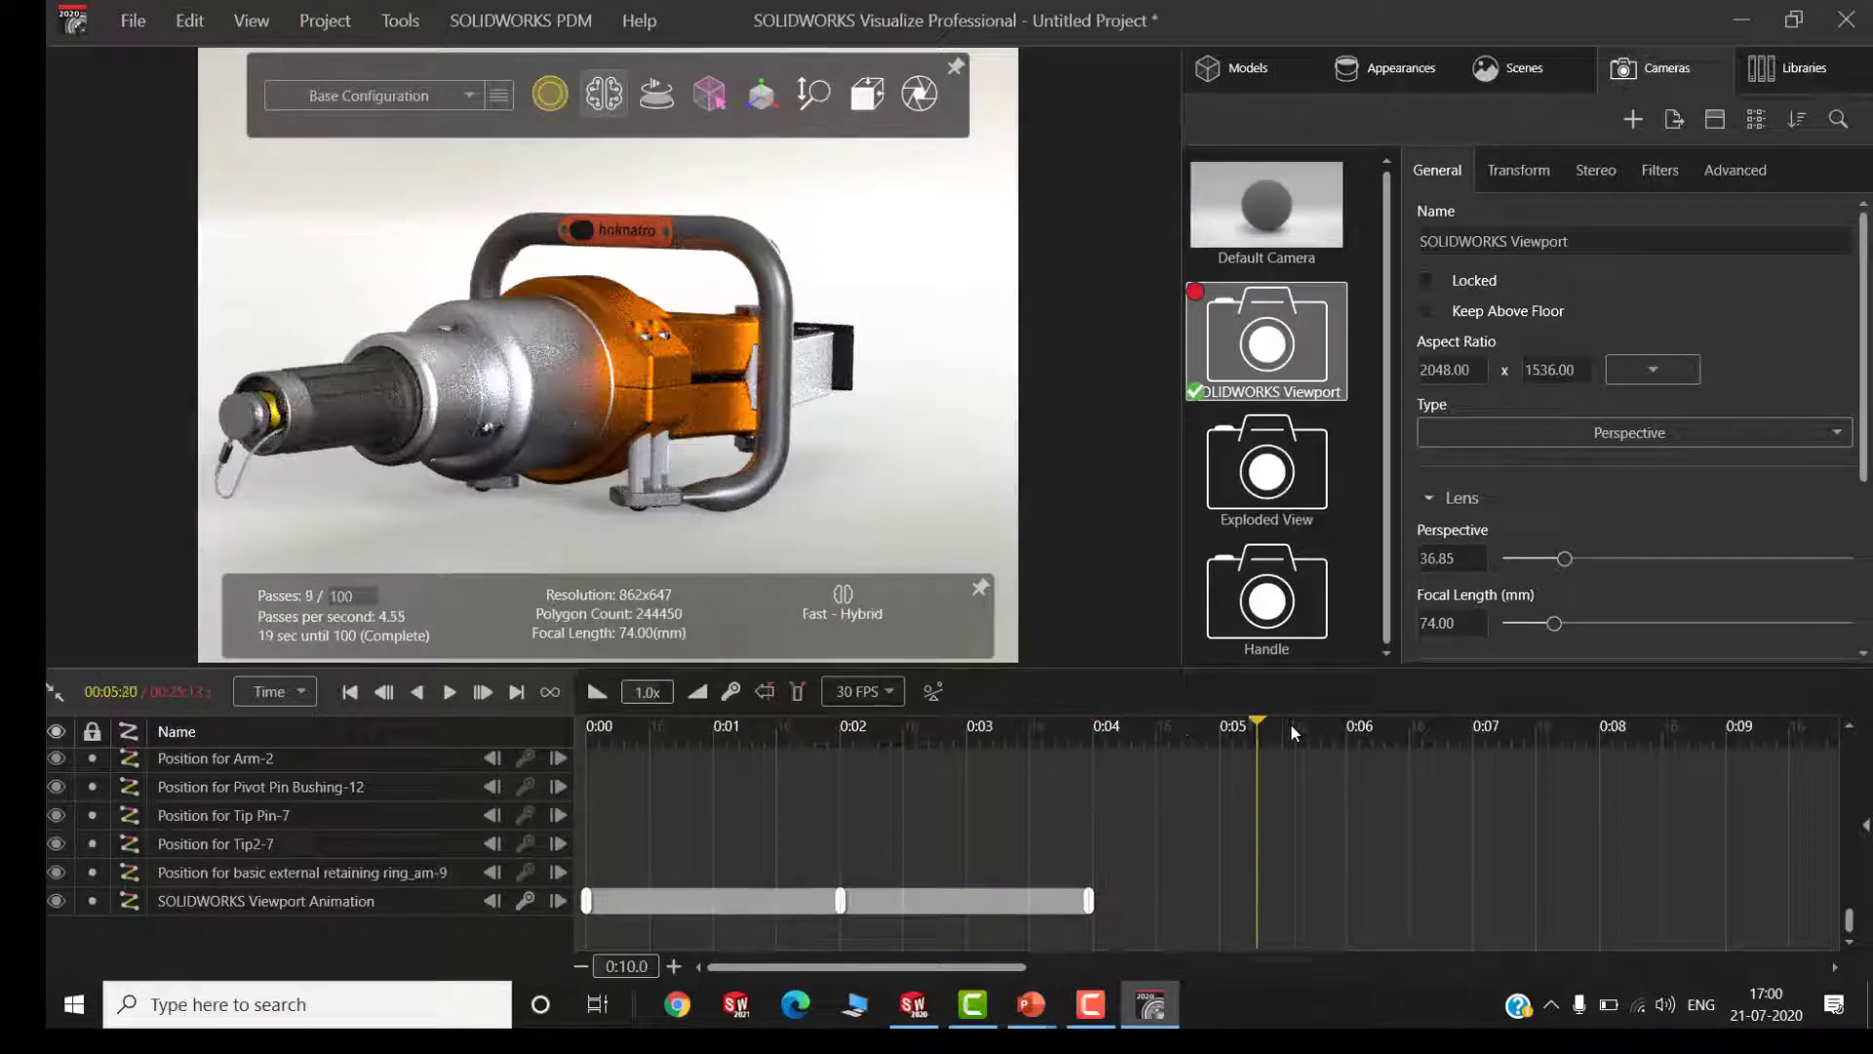
{"action": "left_click_drag", "start_coordinate": [1292, 727], "coordinate": [1313, 727]}
{"action": "scroll", "coordinate": [600, 228], "scroll_direction": "up", "scroll_amount": 8}
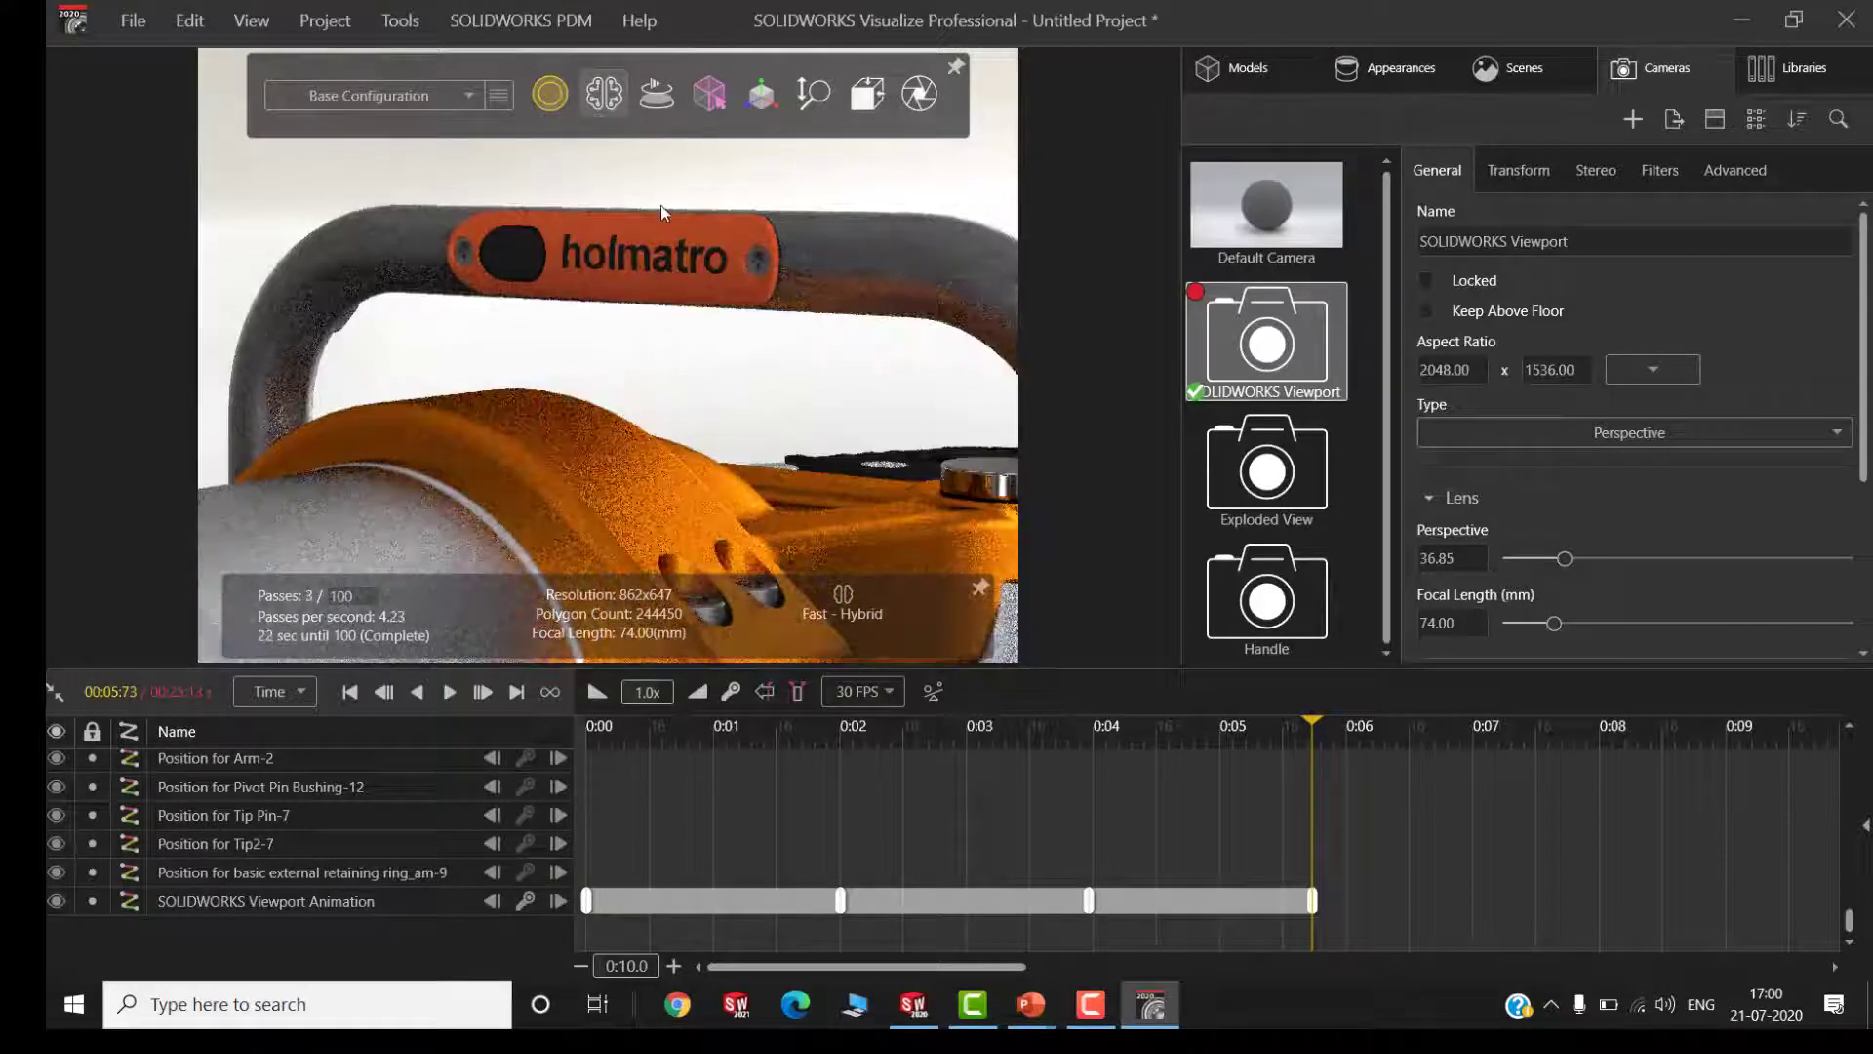
Add a camera keyframe at 8 seconds that orbits to the spreader's opposite side and zooms out to show the whole tool
{"action": "left_click", "coordinate": [1600, 747]}
{"action": "left_click_drag", "start_coordinate": [527, 380], "coordinate": [1132, 369]}
{"action": "scroll", "coordinate": [629, 357], "scroll_direction": "down", "scroll_amount": 3}
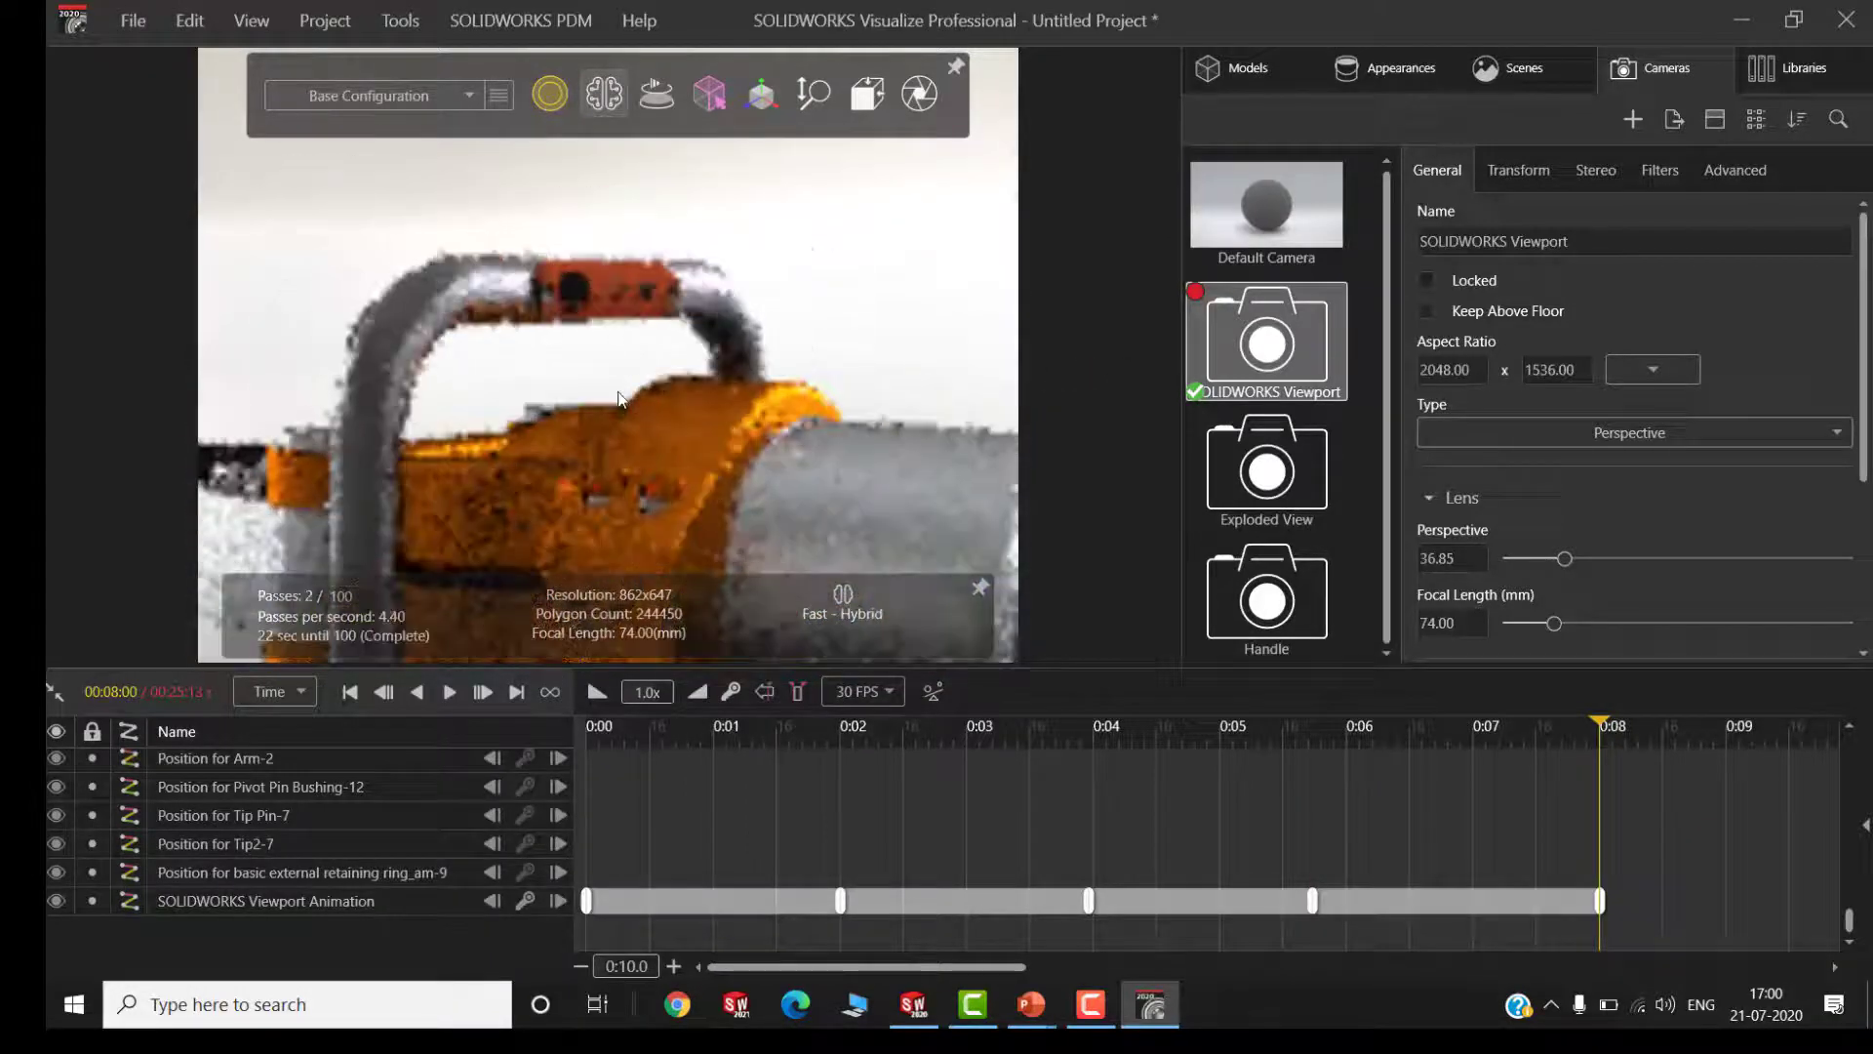
{"action": "scroll", "coordinate": [622, 399], "scroll_direction": "down", "scroll_amount": 4}
{"action": "left_click_drag", "start_coordinate": [478, 486], "coordinate": [1036, 480]}
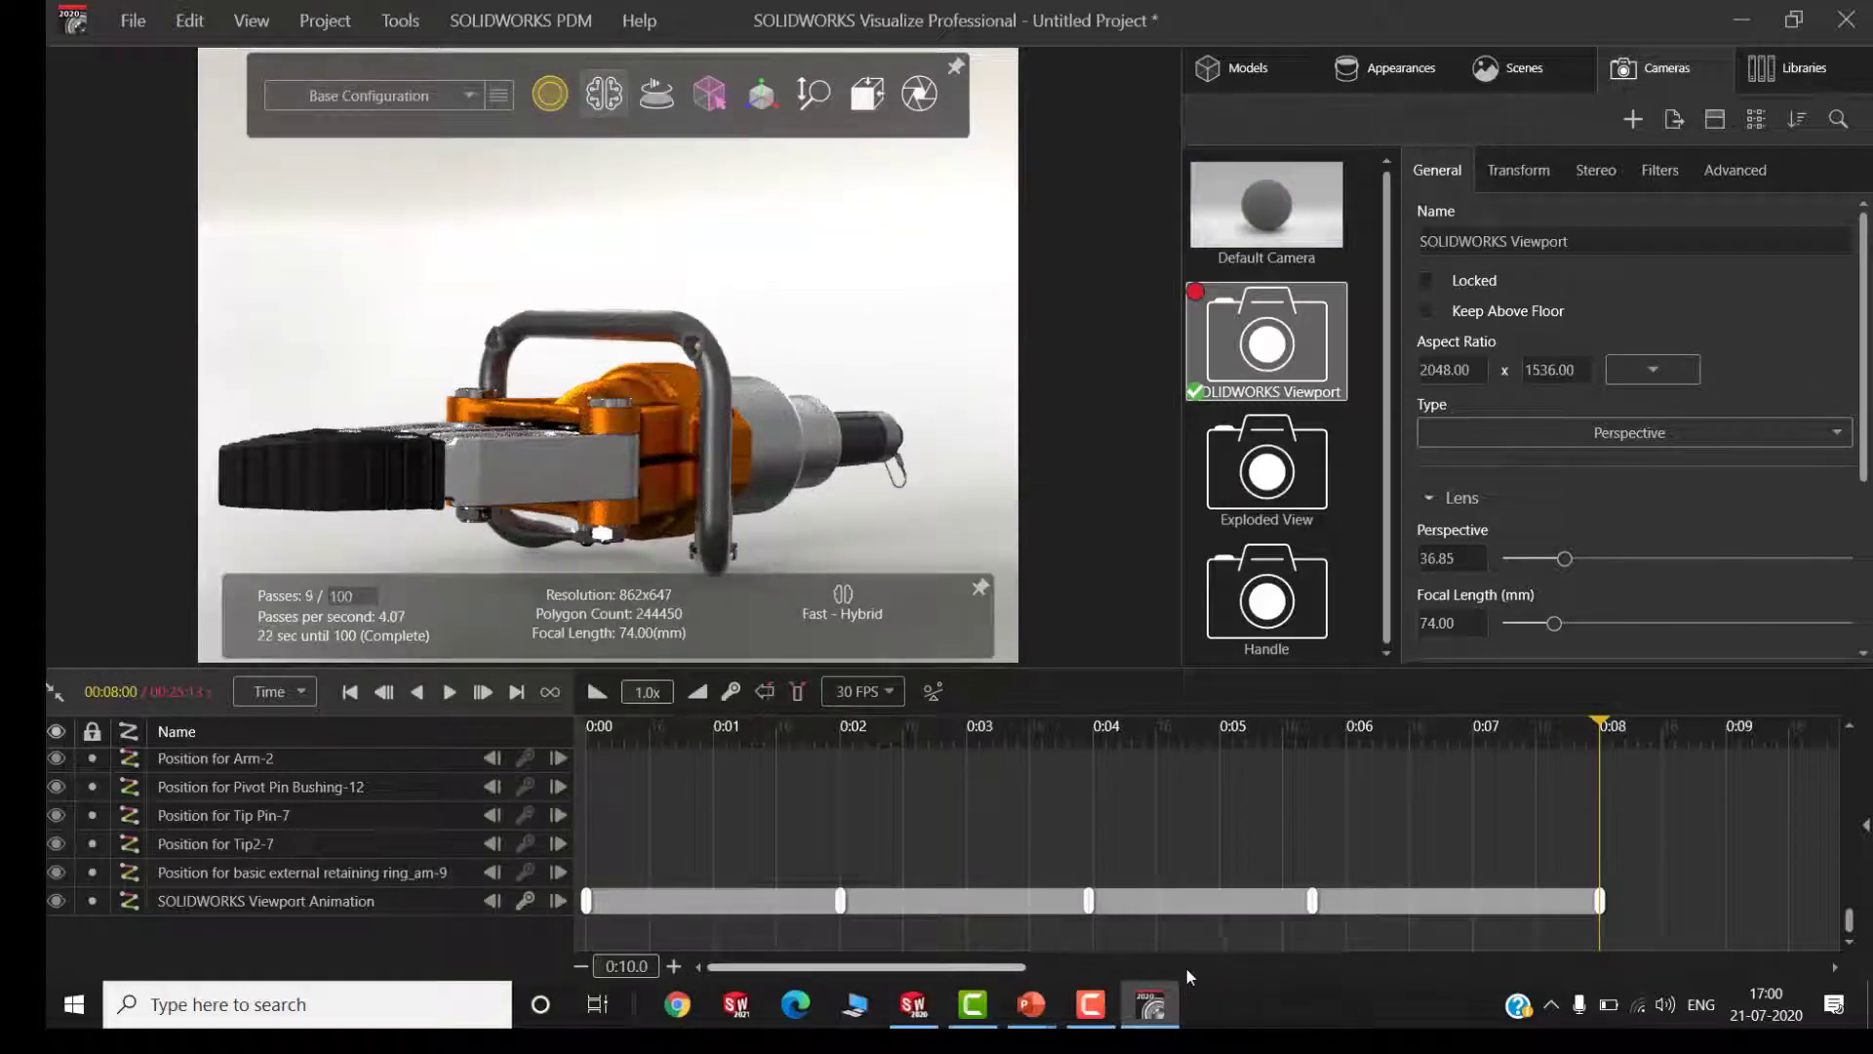
Examine the component position tracks that come after the 8-second camera keyframe in the timeline
{"action": "mouse_move", "coordinate": [1186, 969]}
{"action": "left_mouse_down"}
{"action": "mouse_move", "coordinate": [1297, 970]}
{"action": "mouse_move", "coordinate": [1166, 970]}
{"action": "left_mouse_up"}
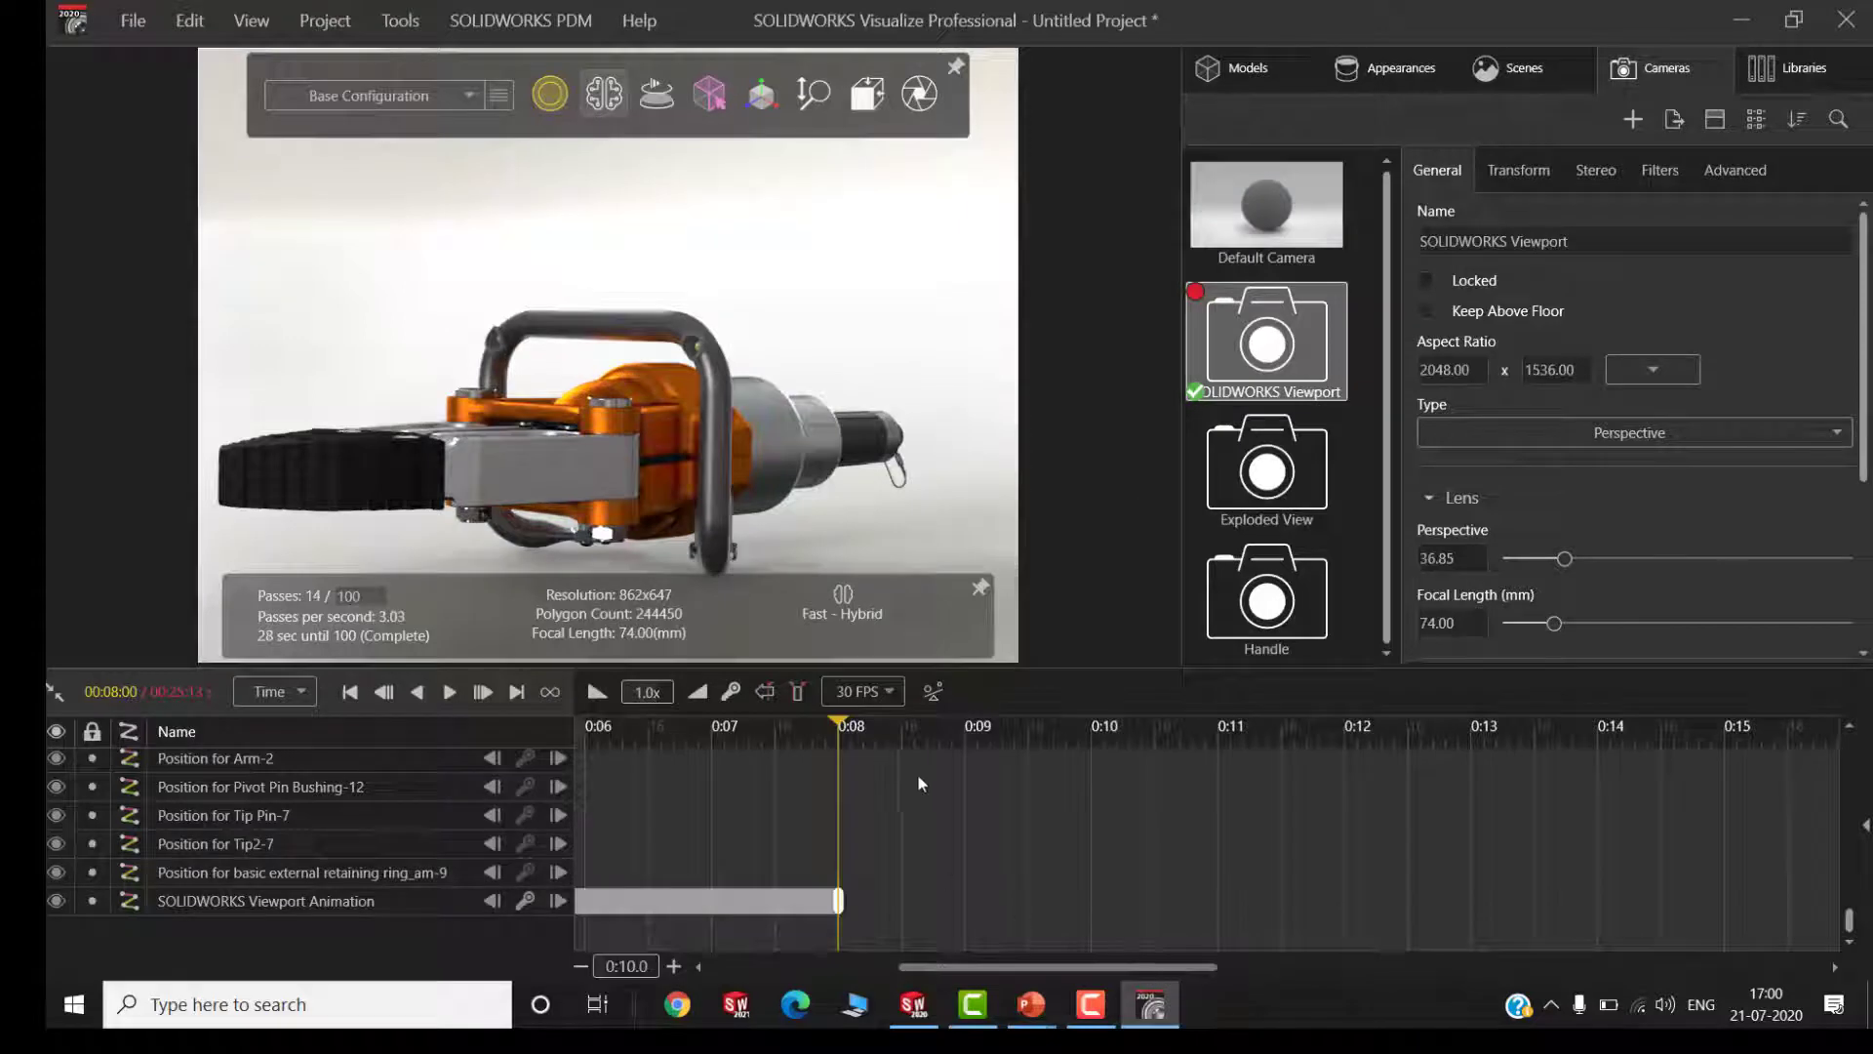
{"action": "left_click_drag", "start_coordinate": [841, 733], "coordinate": [852, 734]}
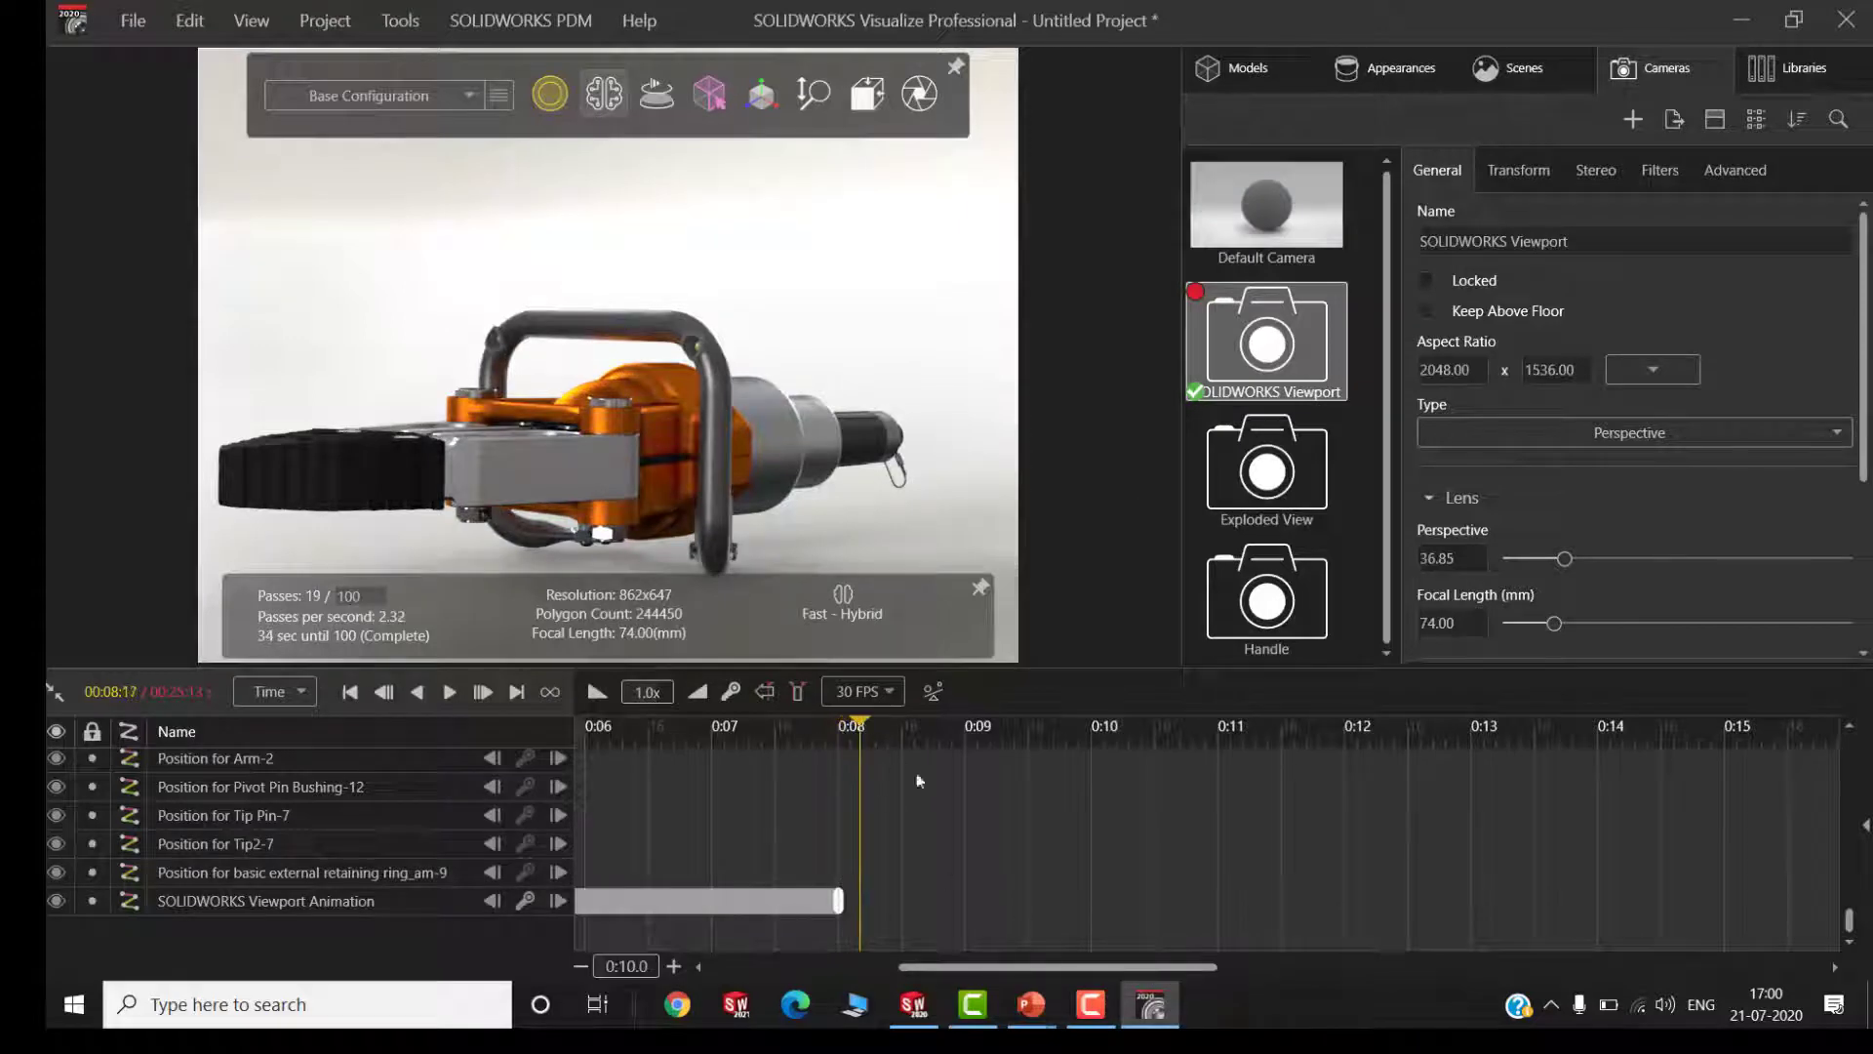
{"action": "left_click_drag", "start_coordinate": [1051, 664], "coordinate": [1059, 487]}
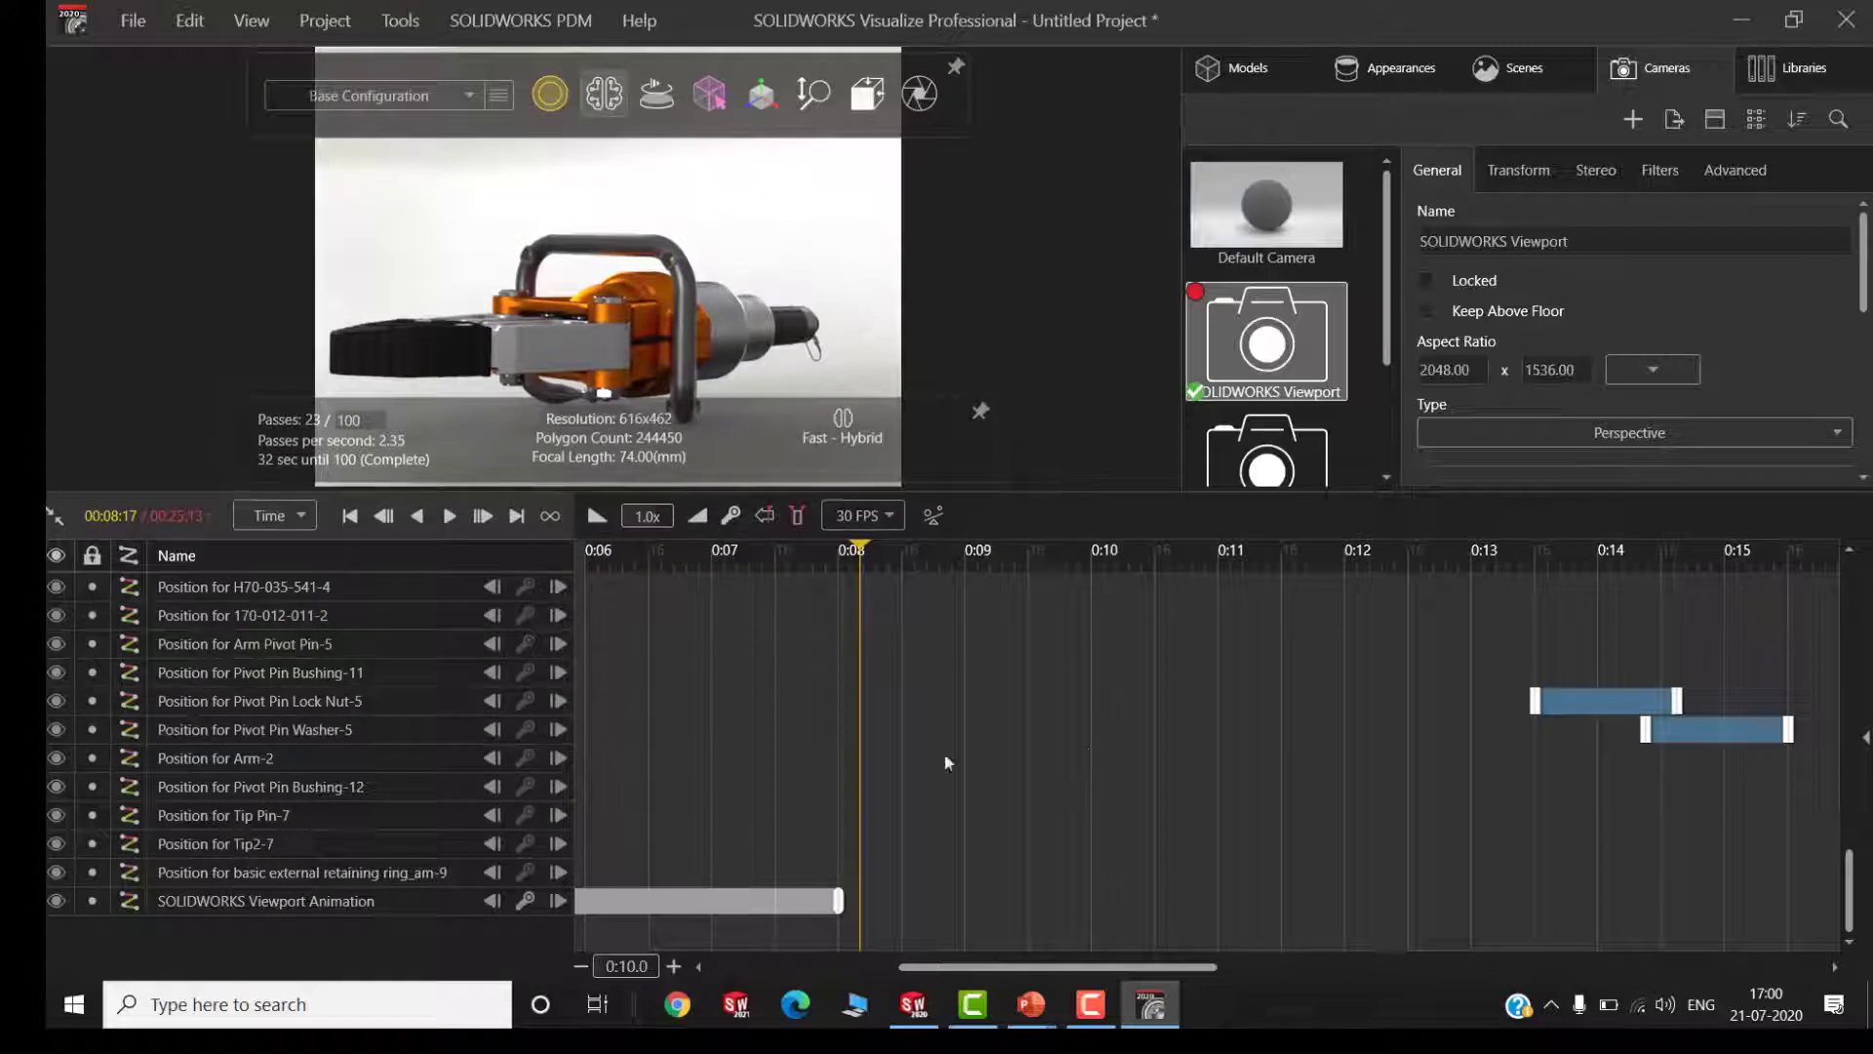
{"action": "scroll", "coordinate": [911, 734], "scroll_direction": "up", "scroll_amount": 5}
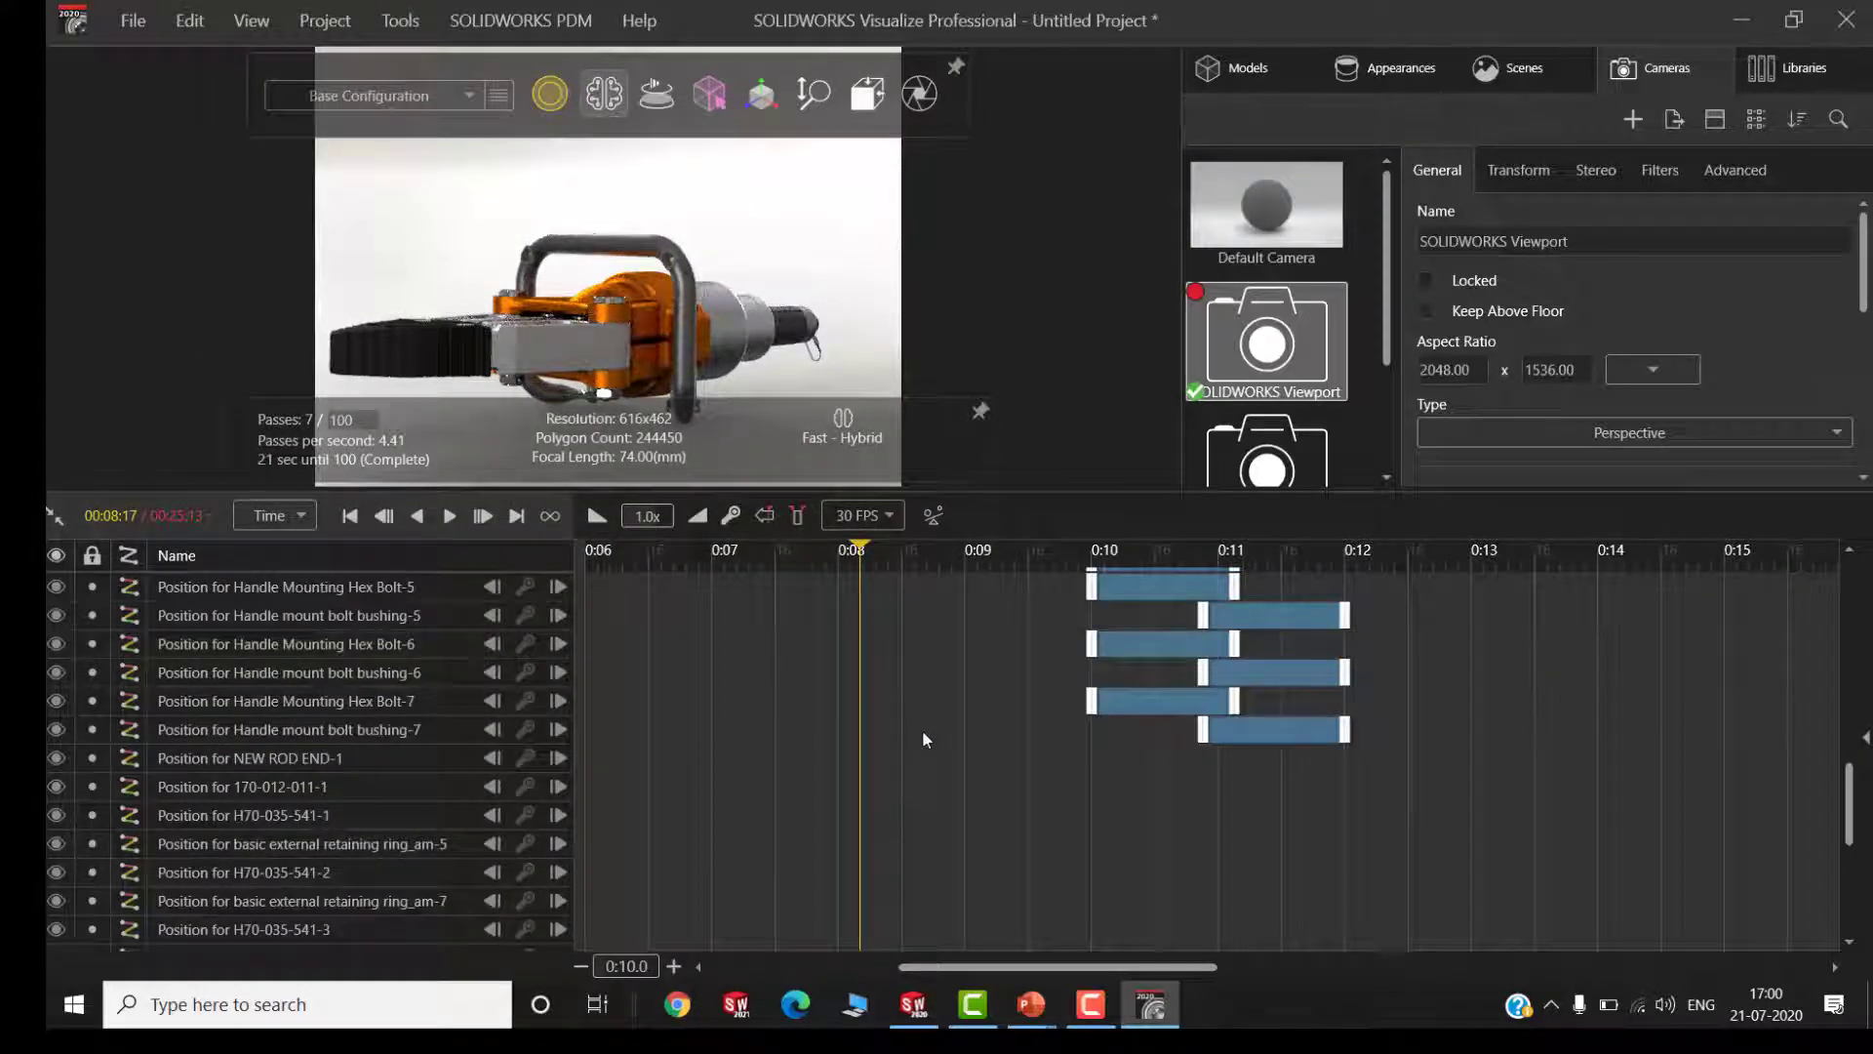
{"action": "scroll", "coordinate": [922, 732], "scroll_direction": "up", "scroll_amount": 3}
Play the animation from the beginning in Preview render mode and pause it at 00:13:28
{"action": "left_click", "coordinate": [348, 517]}
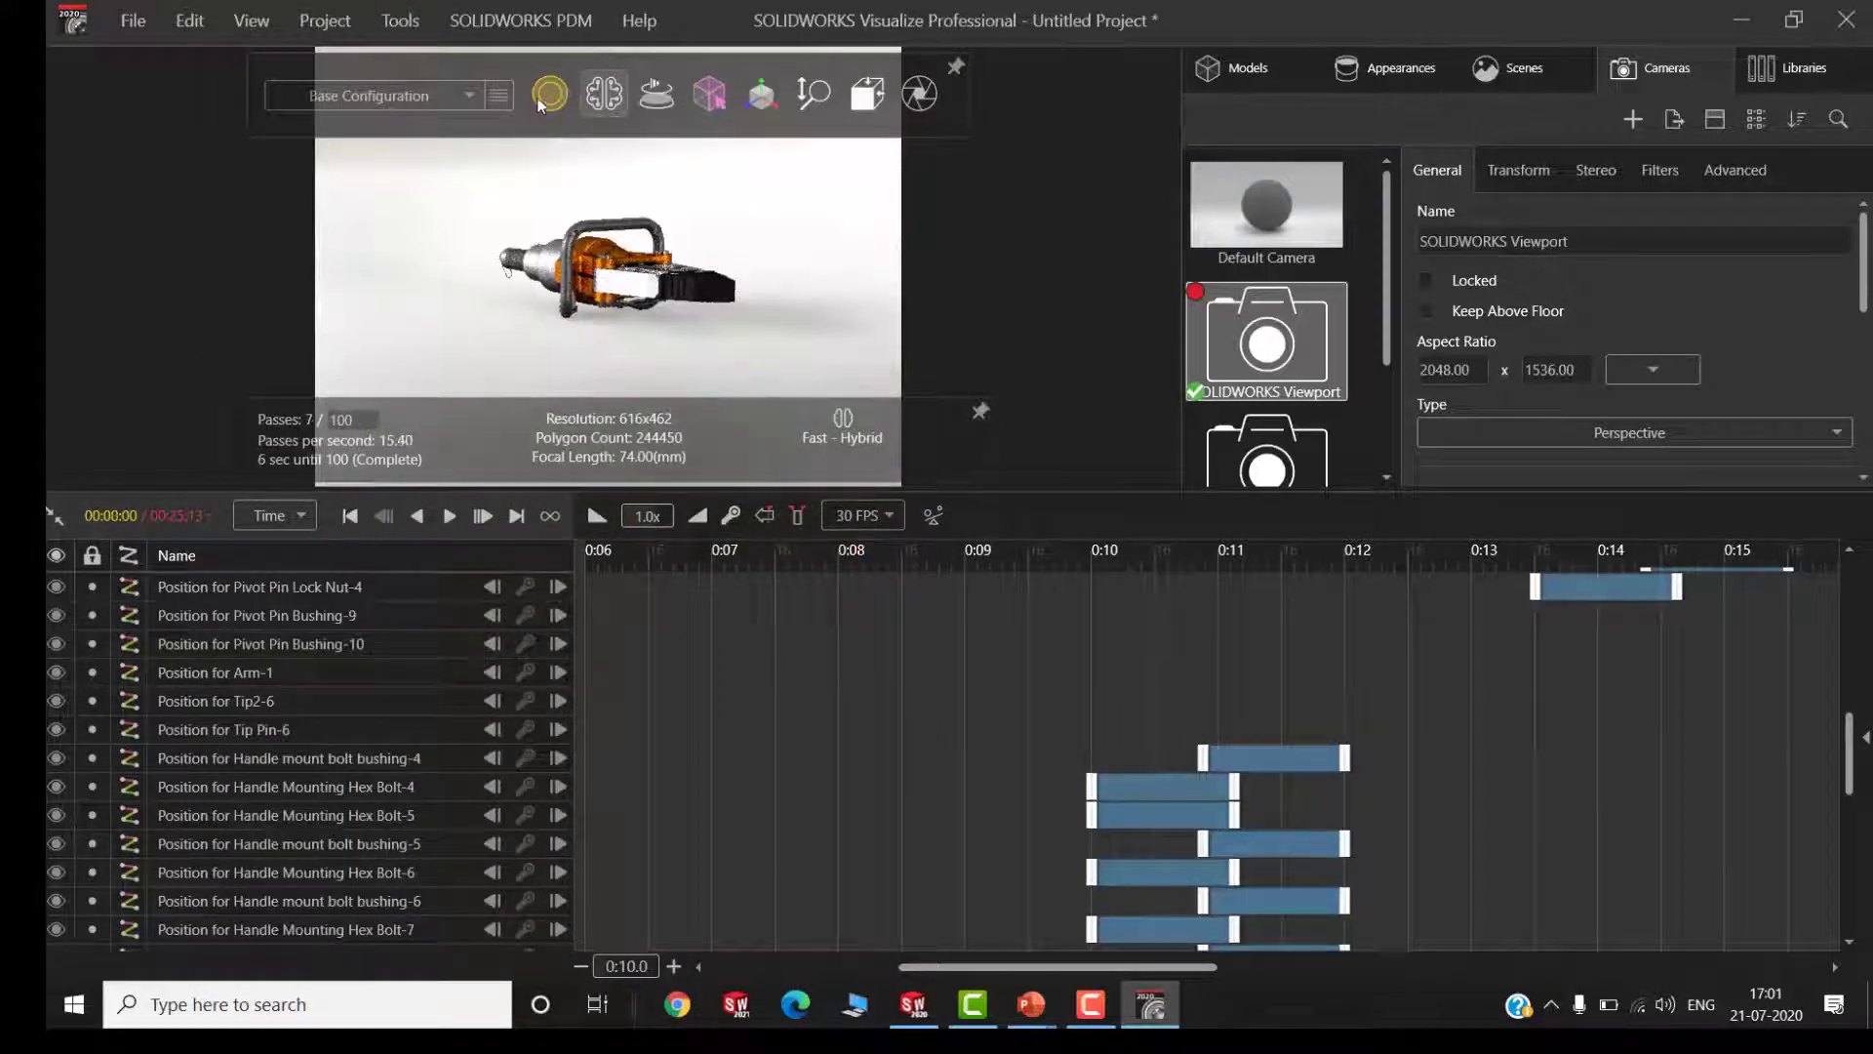
{"action": "mouse_move", "coordinate": [553, 97]}
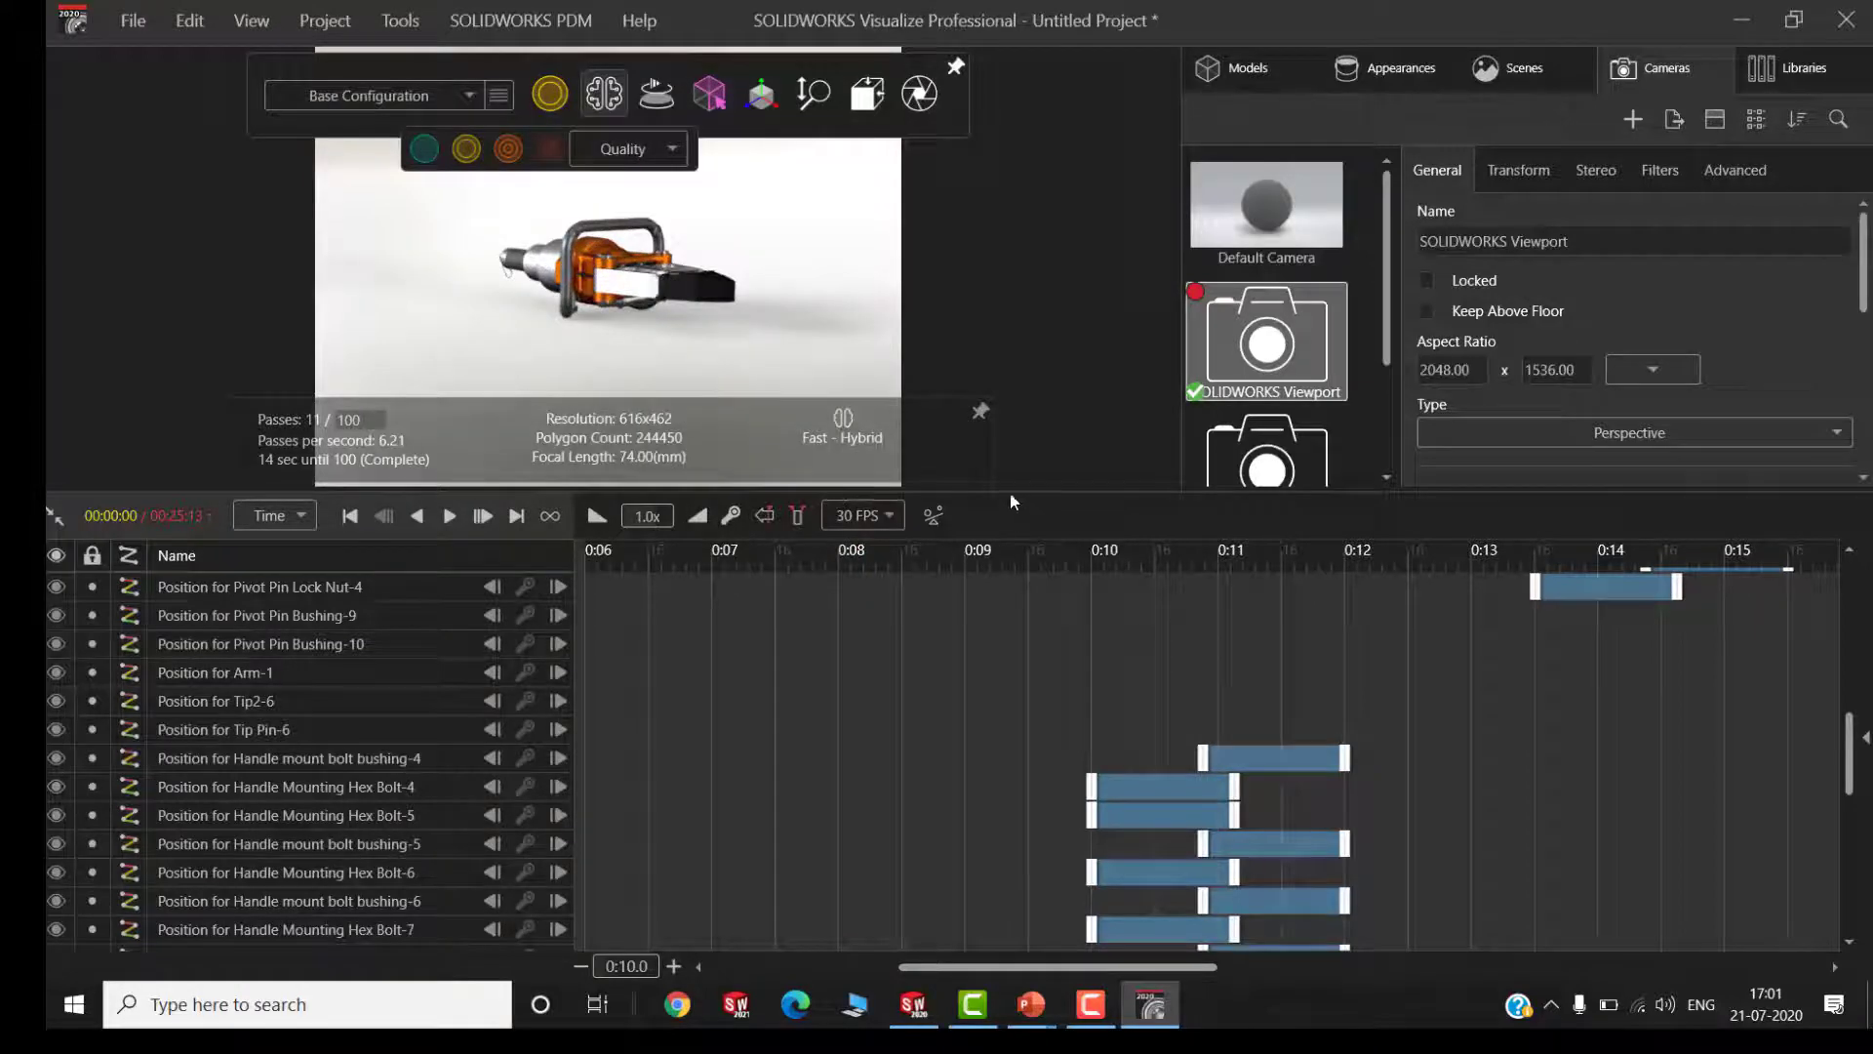
{"action": "left_click_drag", "start_coordinate": [1002, 488], "coordinate": [994, 589]}
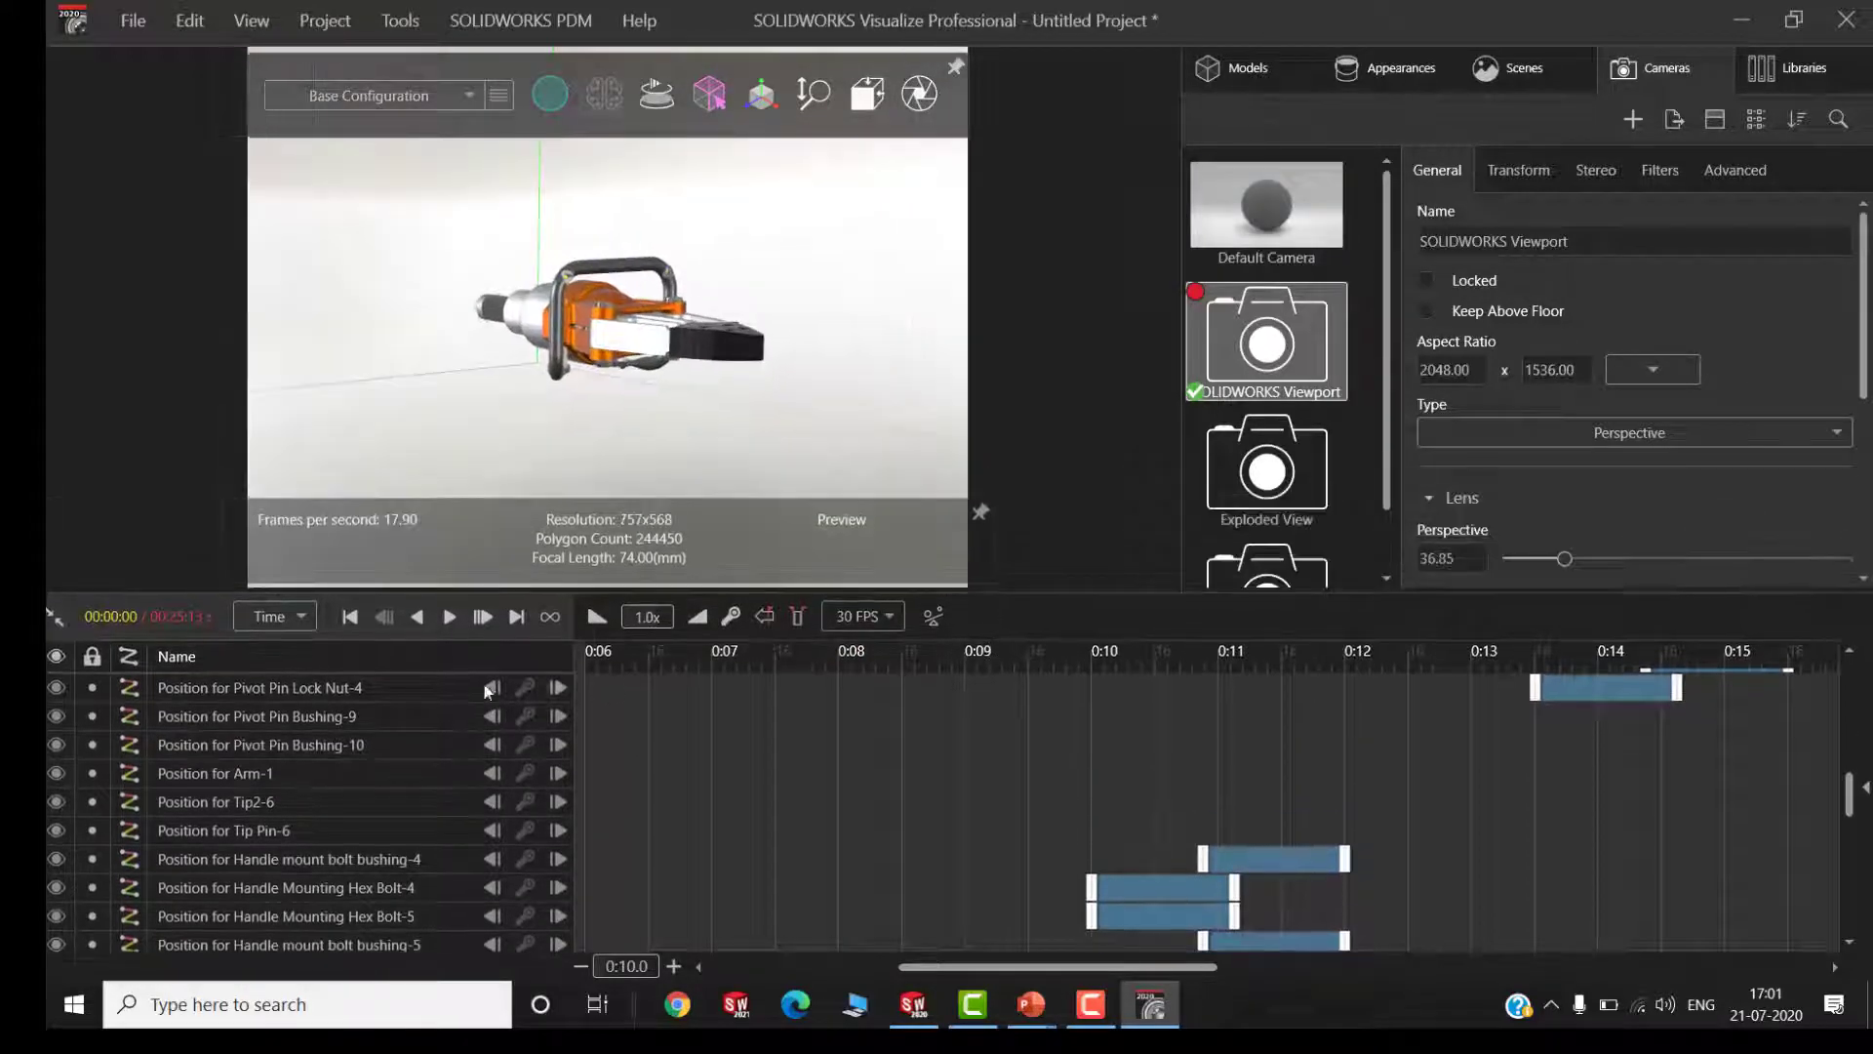
{"action": "left_click", "coordinate": [446, 616]}
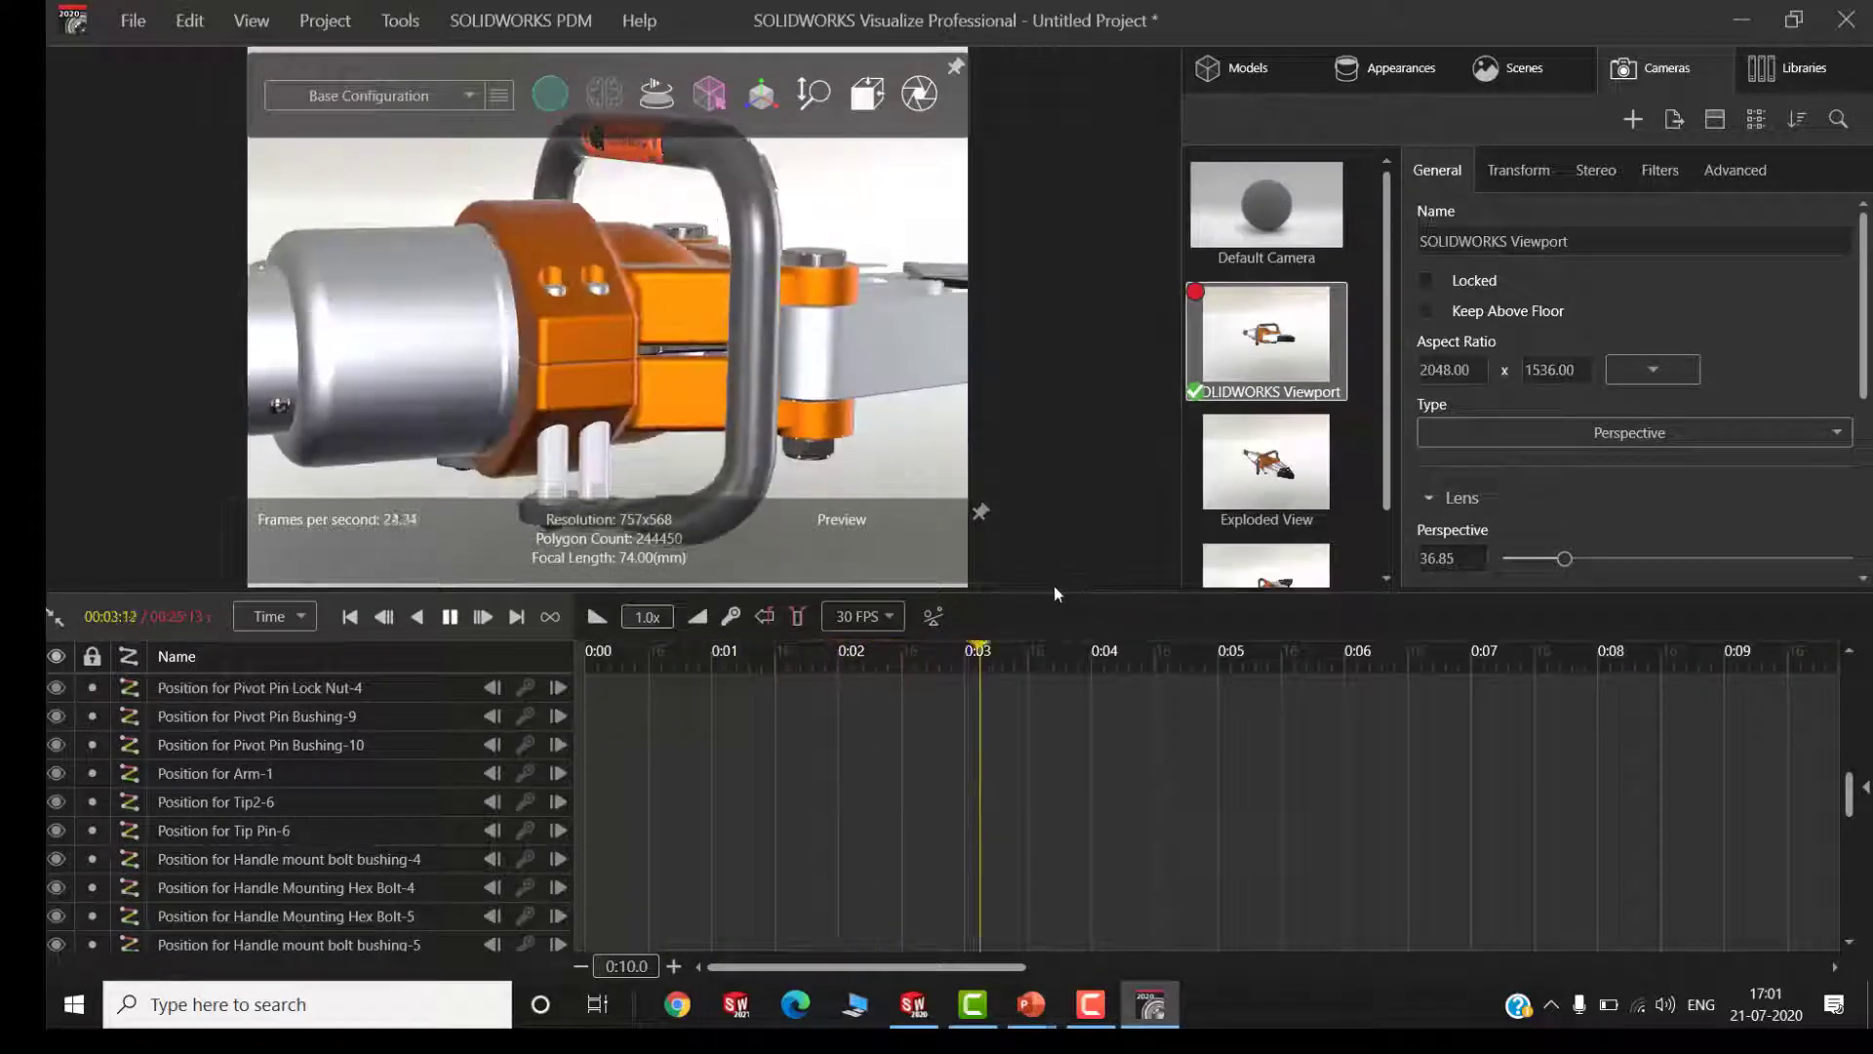
{"action": "left_click_drag", "start_coordinate": [1055, 595], "coordinate": [1049, 825]}
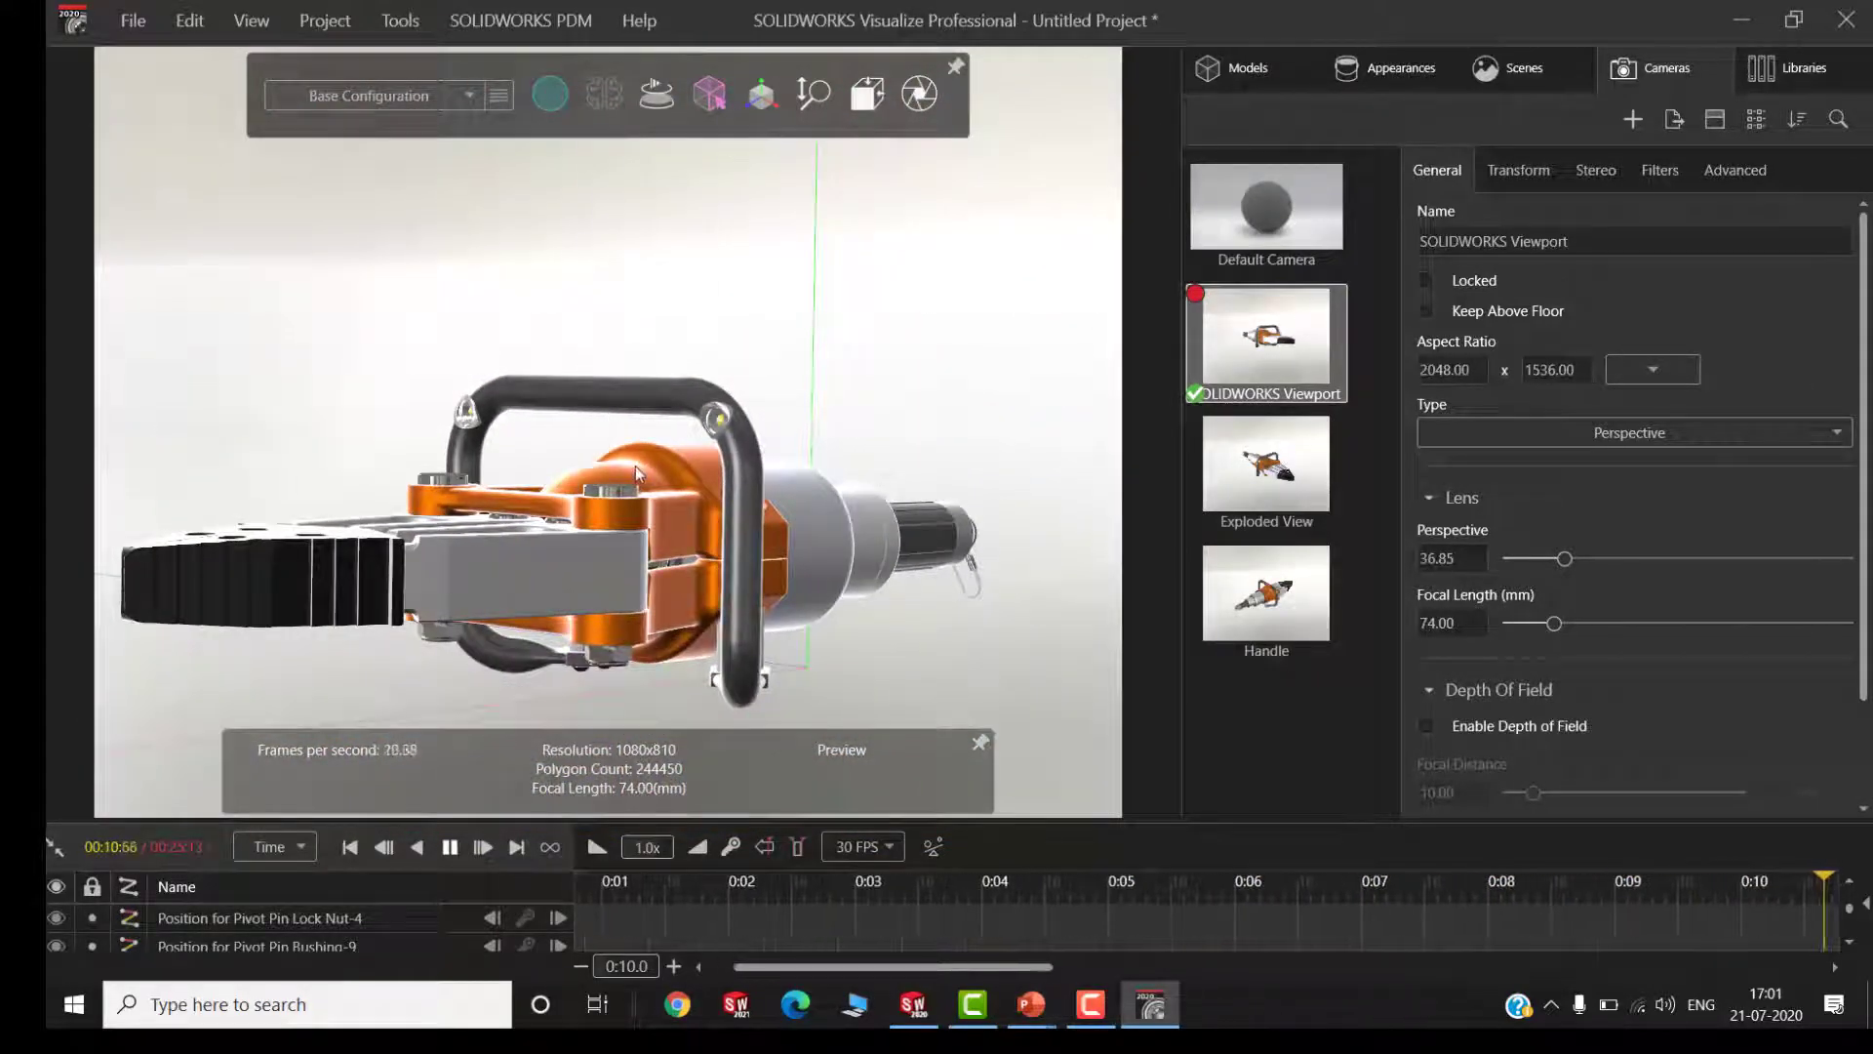
{"action": "left_click", "coordinate": [455, 849]}
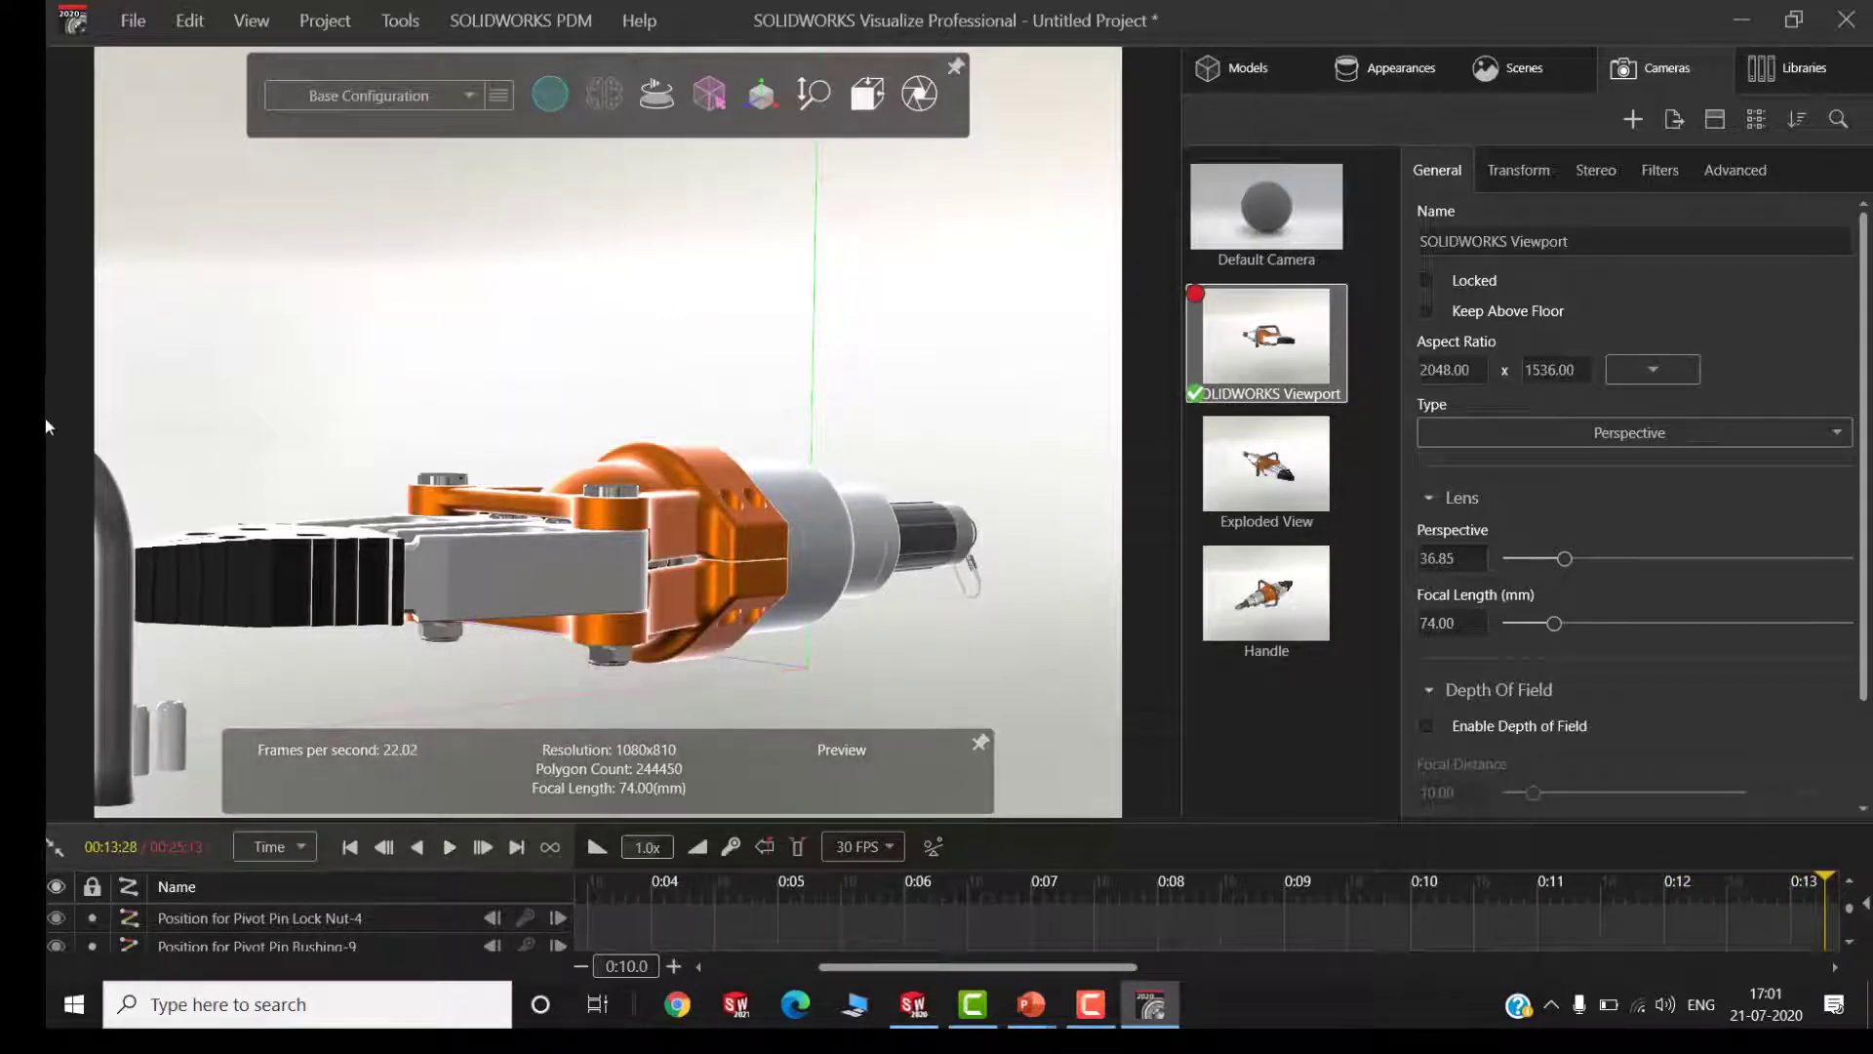
Add a camera keyframe at 00:13:28 that zooms out to include the detached handle and bolts, and scrub back to 00:13:20
{"action": "mouse_move", "coordinate": [818, 101]}
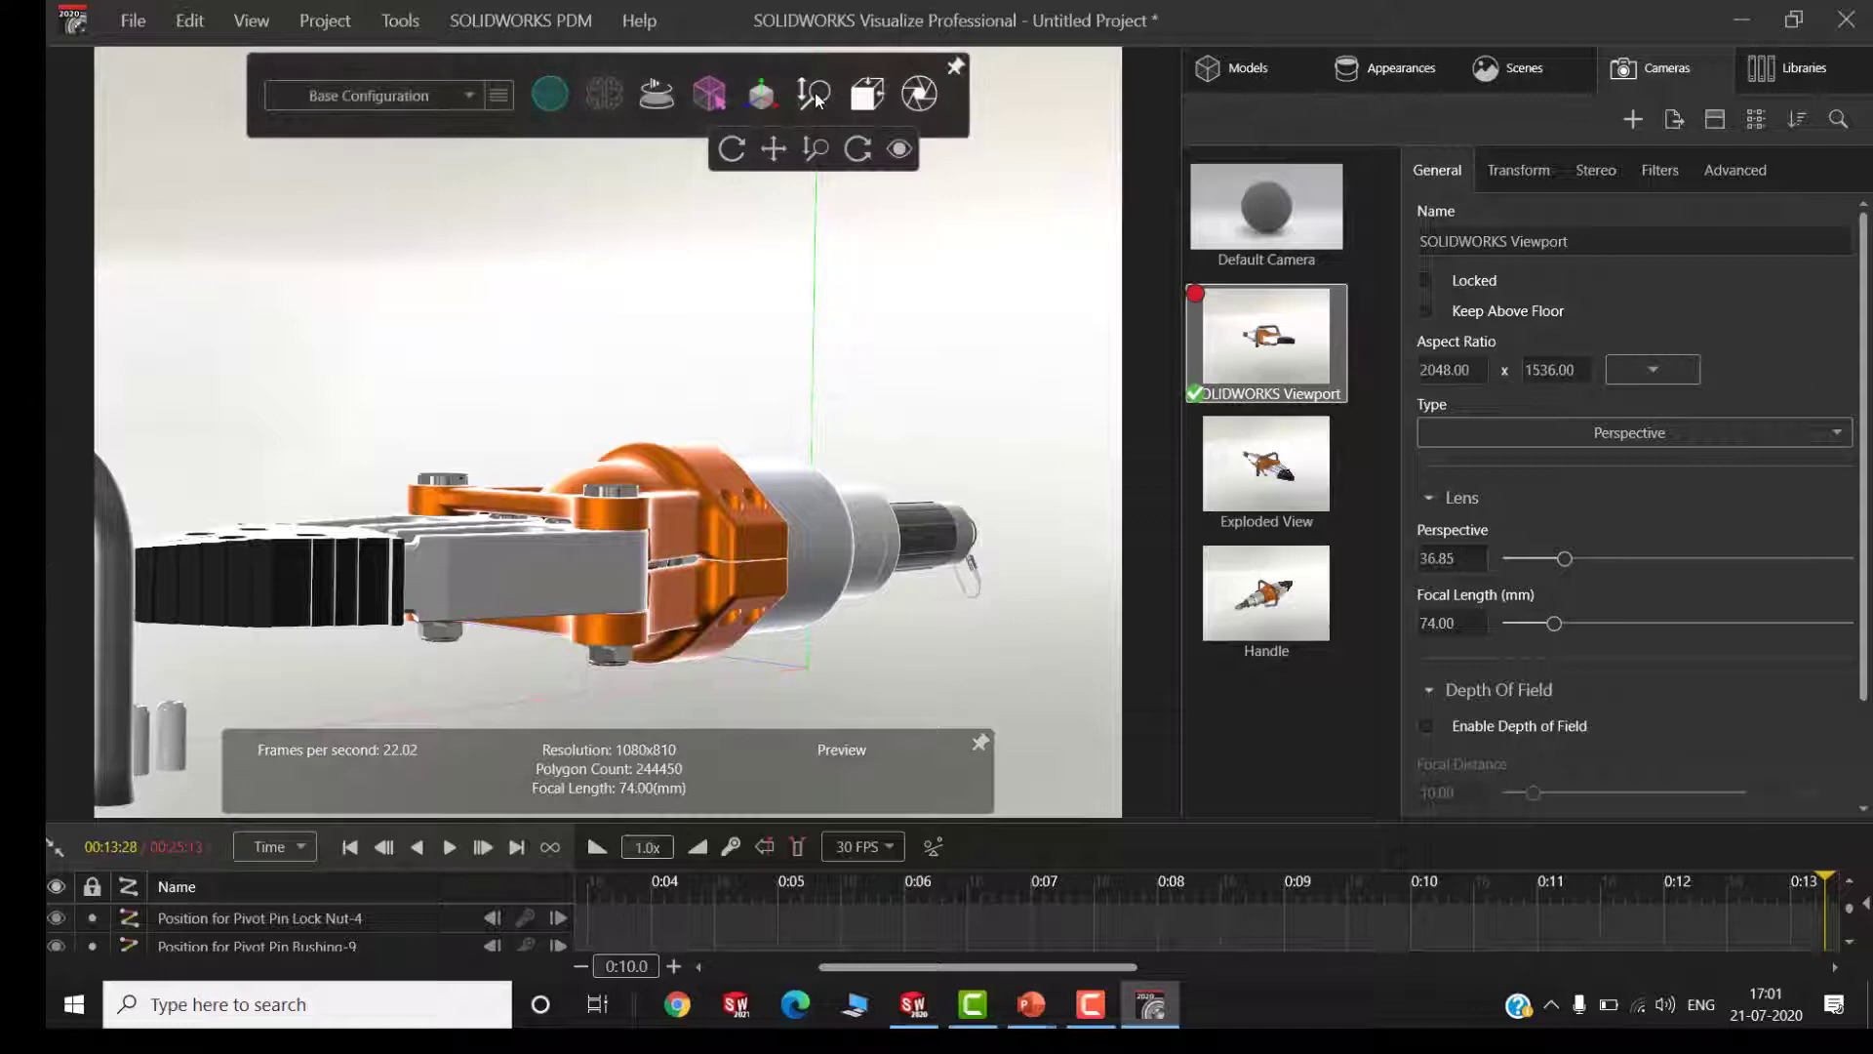
{"action": "left_click", "coordinate": [817, 151]}
{"action": "left_click_drag", "start_coordinate": [846, 211], "coordinate": [812, 384]}
{"action": "mouse_move", "coordinate": [817, 114]}
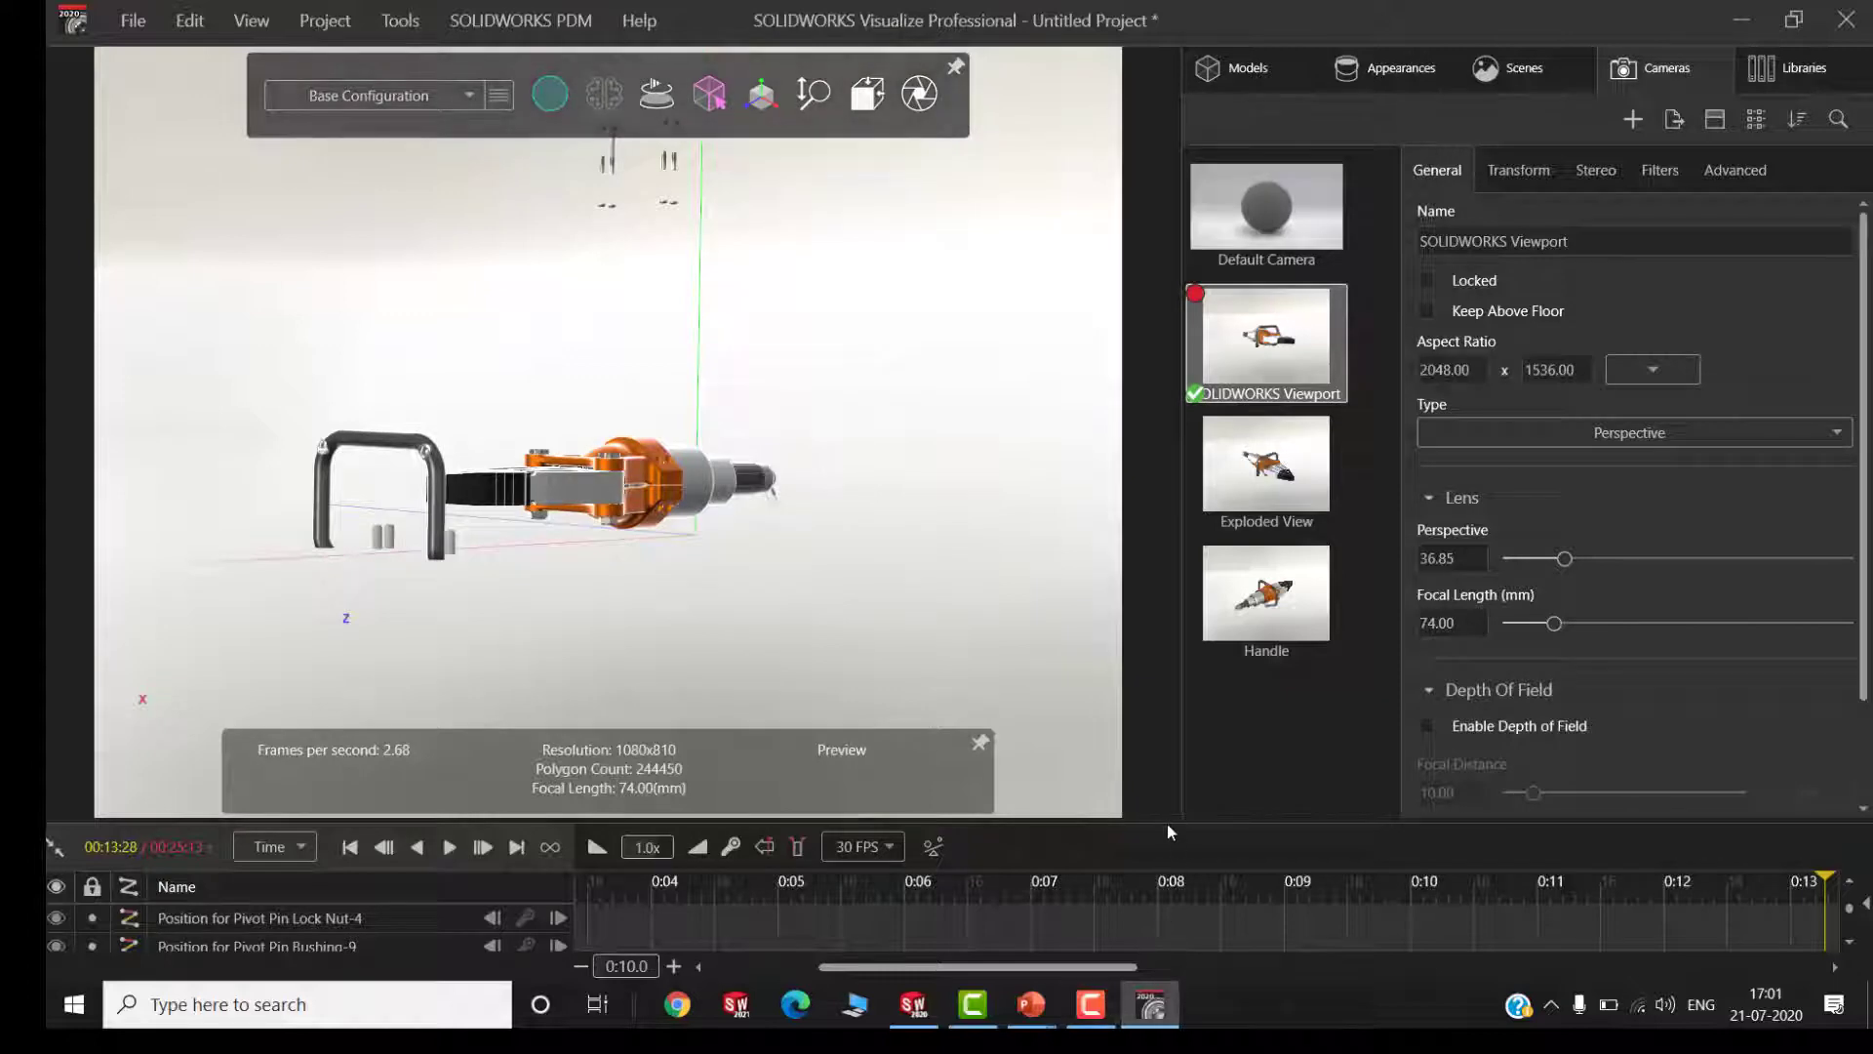
{"action": "left_click_drag", "start_coordinate": [1164, 767], "coordinate": [1164, 658]}
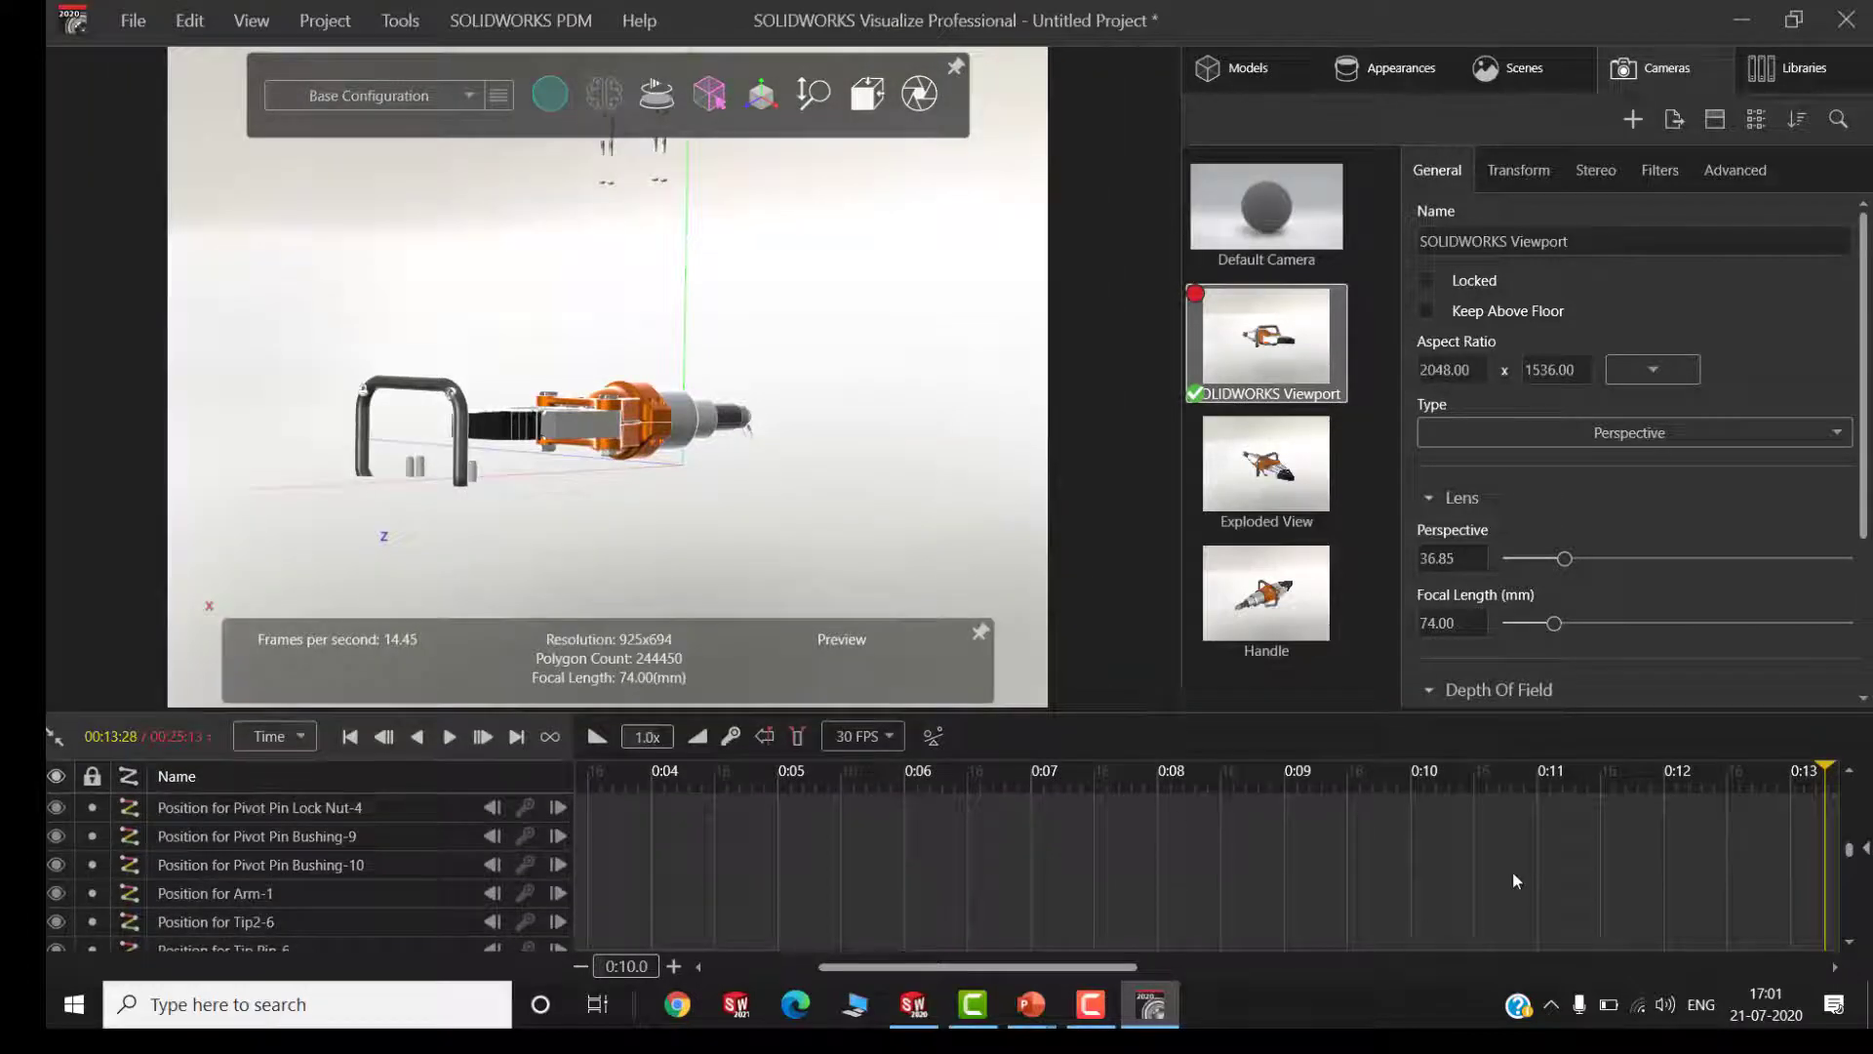
{"action": "scroll", "coordinate": [1512, 870], "scroll_direction": "down", "scroll_amount": 5}
{"action": "scroll", "coordinate": [1515, 874], "scroll_direction": "down", "scroll_amount": 3}
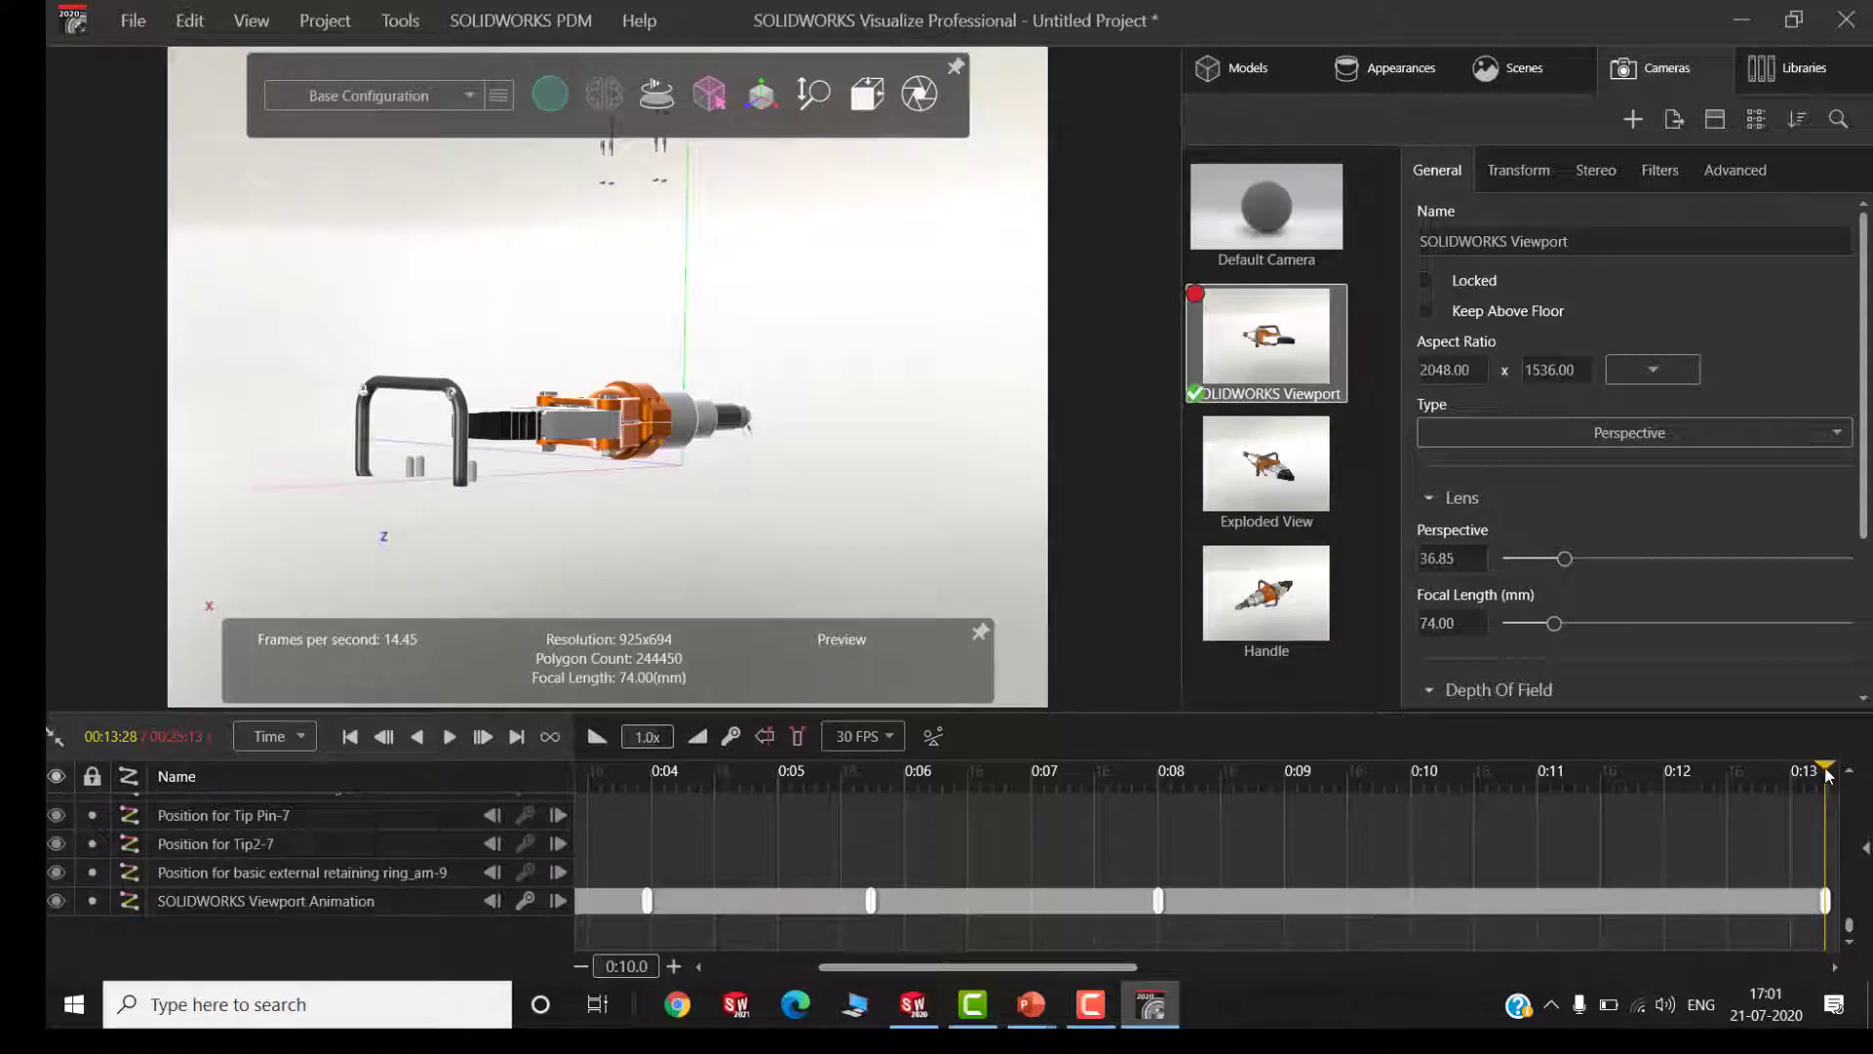
{"action": "left_click_drag", "start_coordinate": [1826, 774], "coordinate": [1818, 895]}
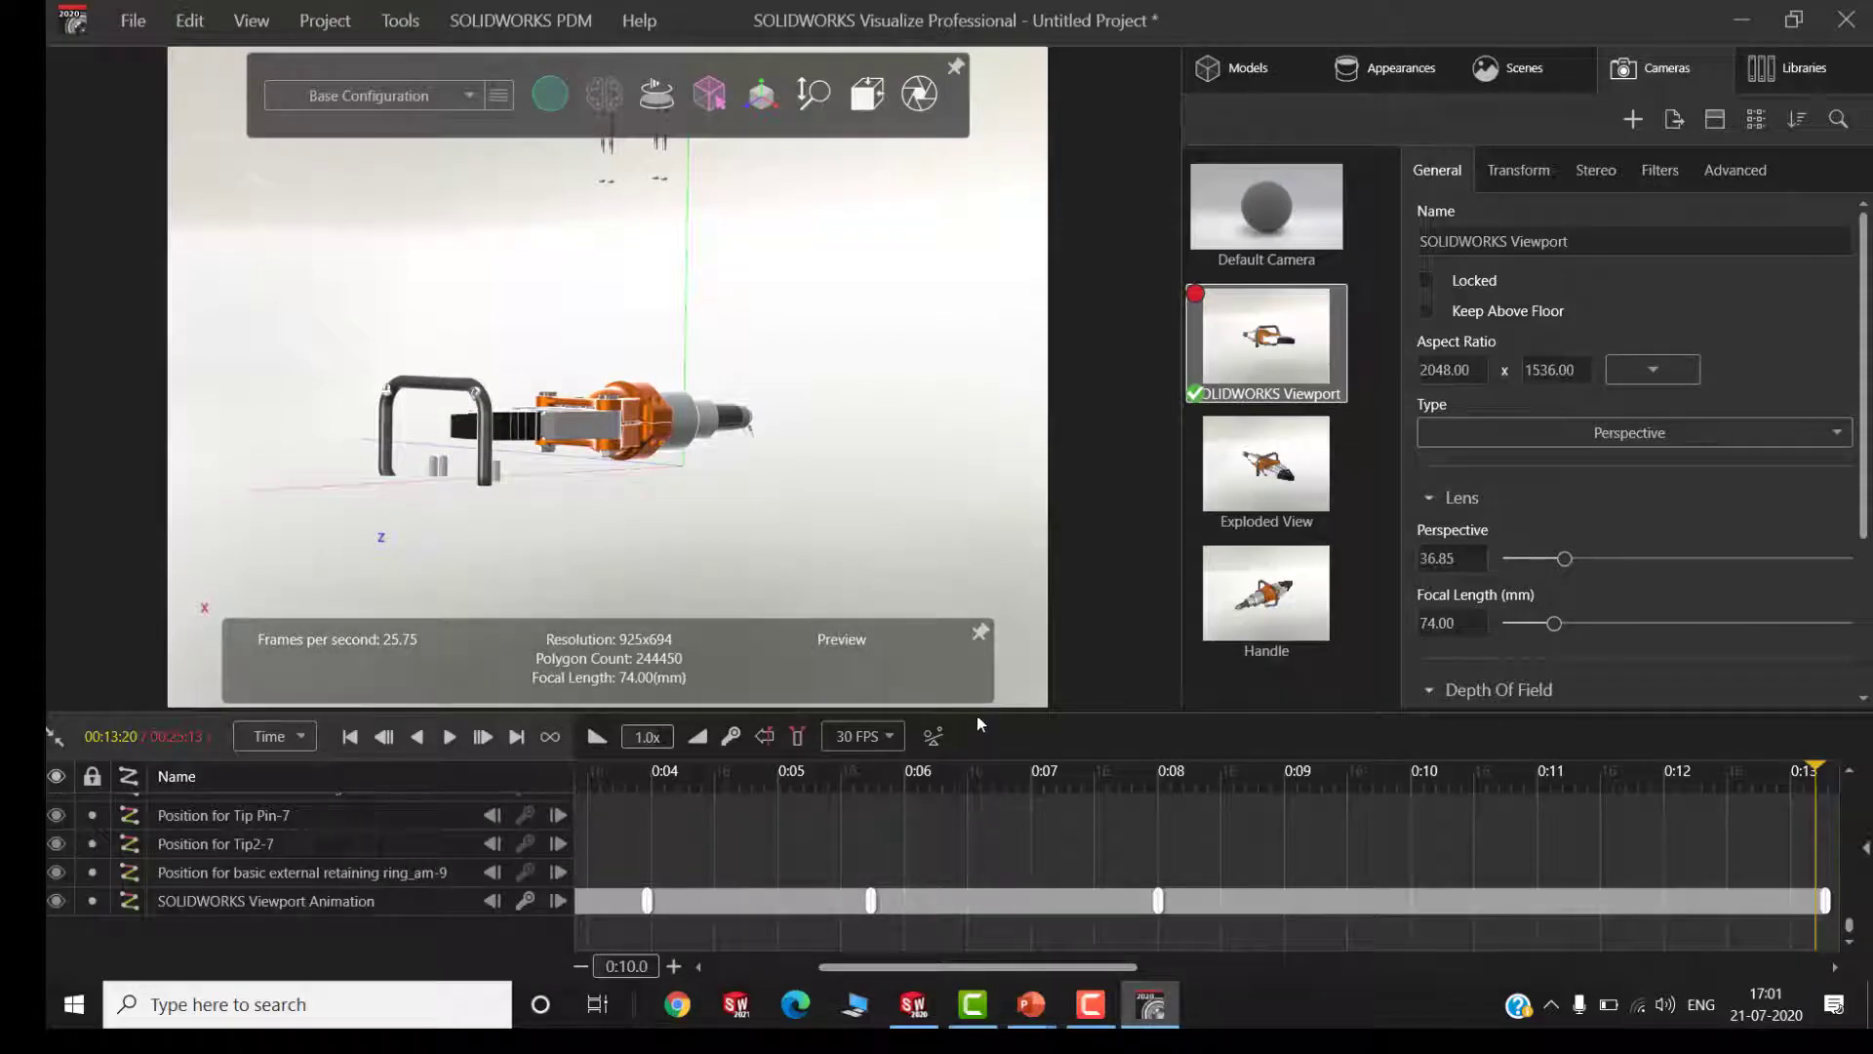
{"action": "left_click_drag", "start_coordinate": [977, 715], "coordinate": [968, 806]}
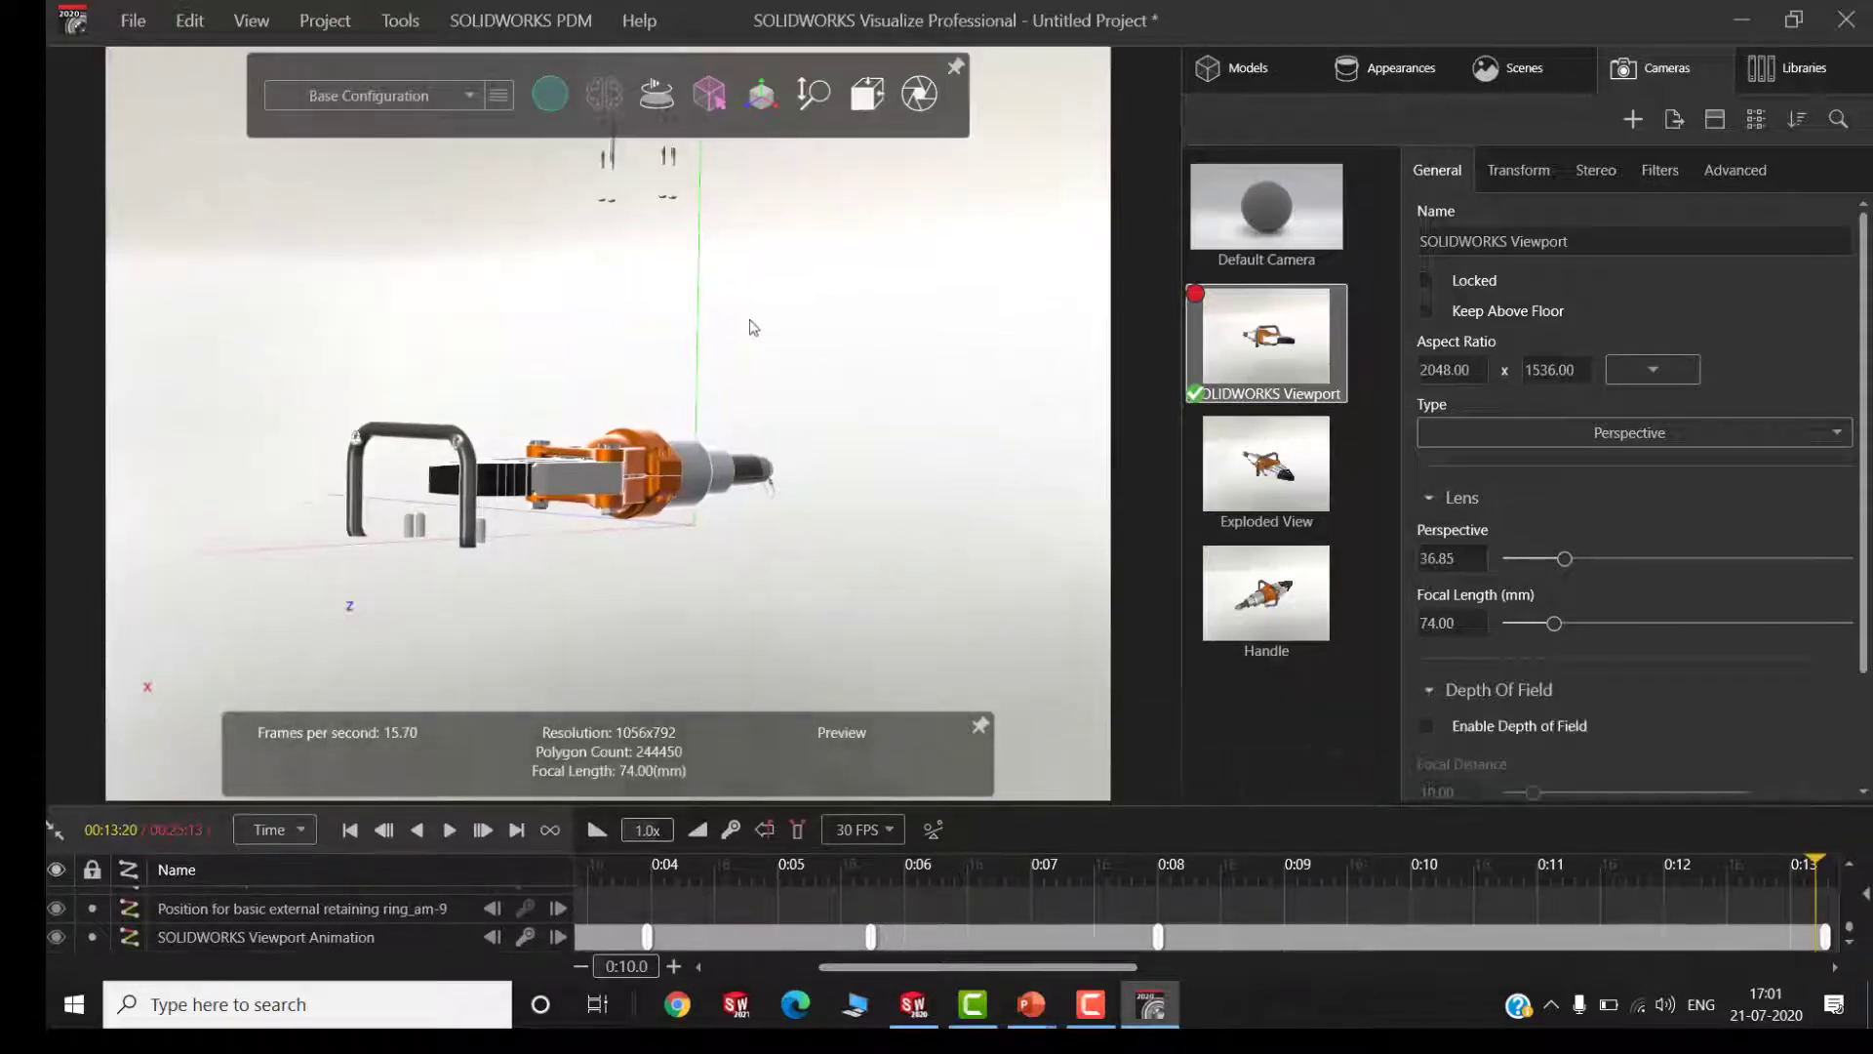
Delete the 4240 Spreader model from the project
{"action": "left_click", "coordinate": [868, 93]}
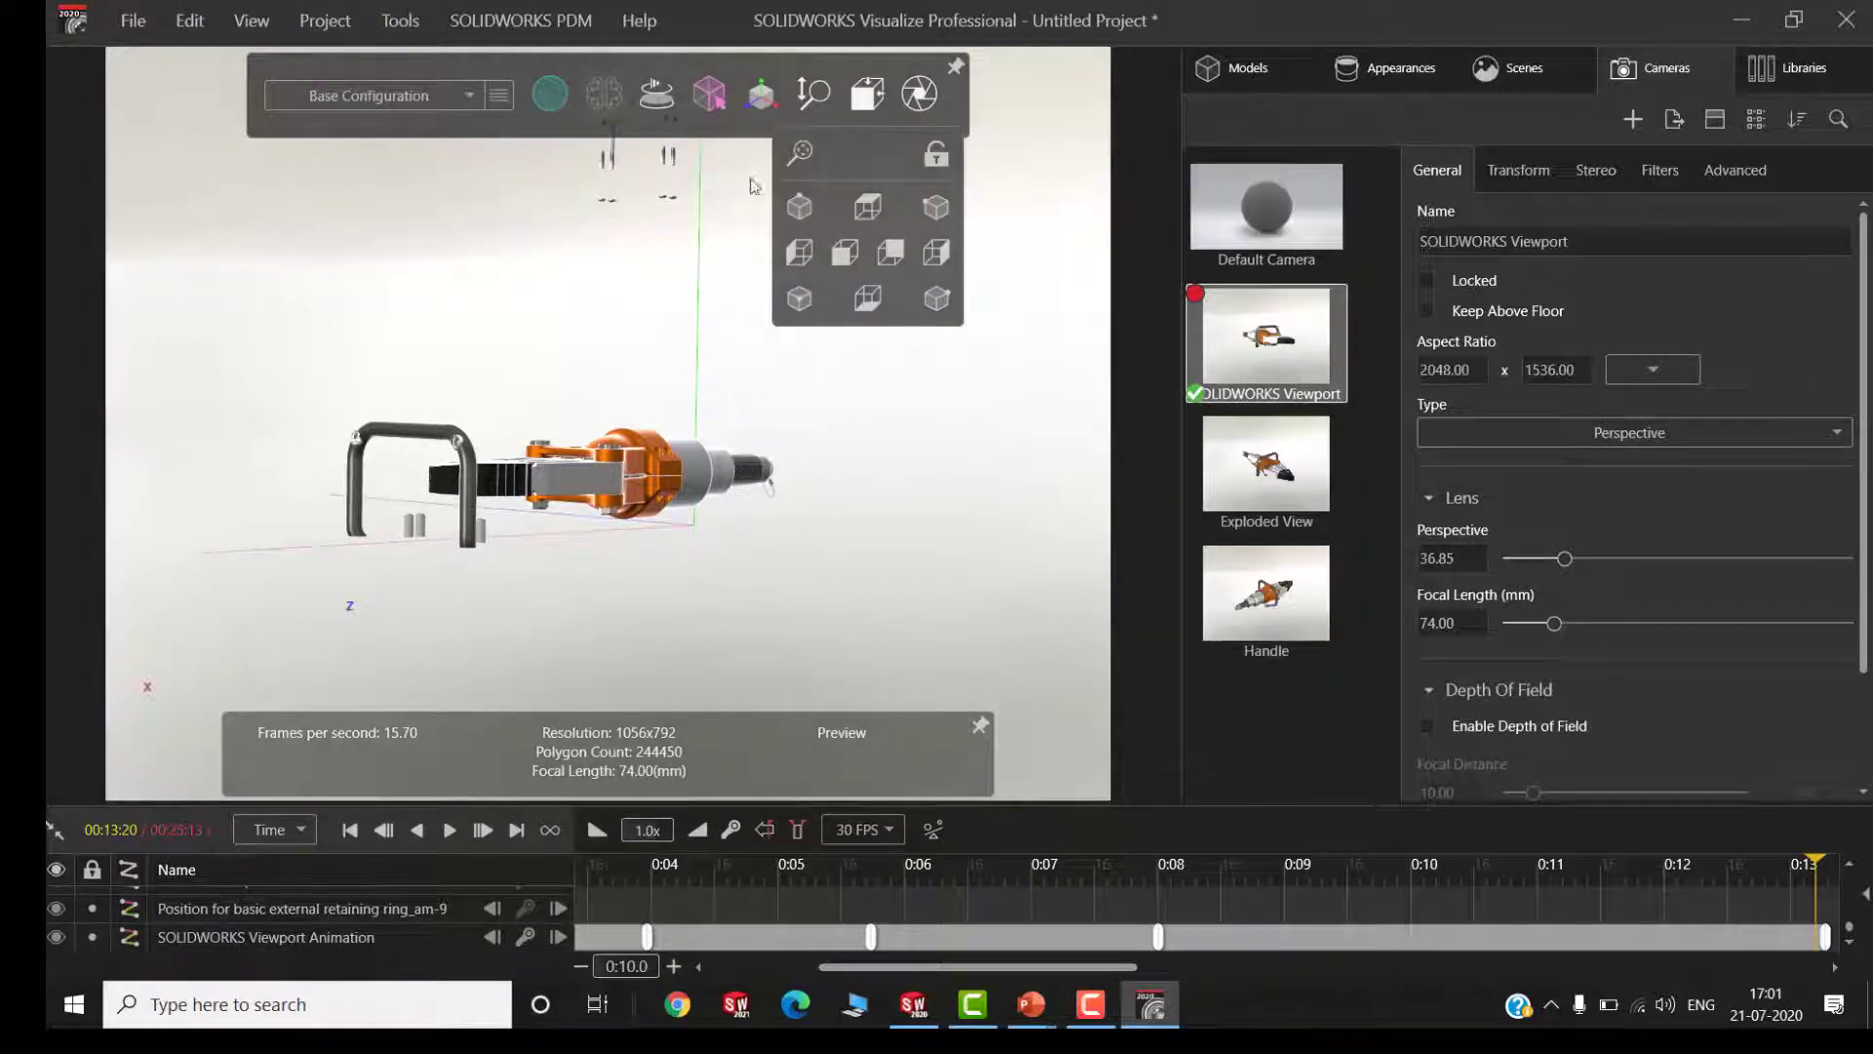
{"action": "left_click", "coordinate": [1244, 71]}
{"action": "left_click", "coordinate": [1224, 172]}
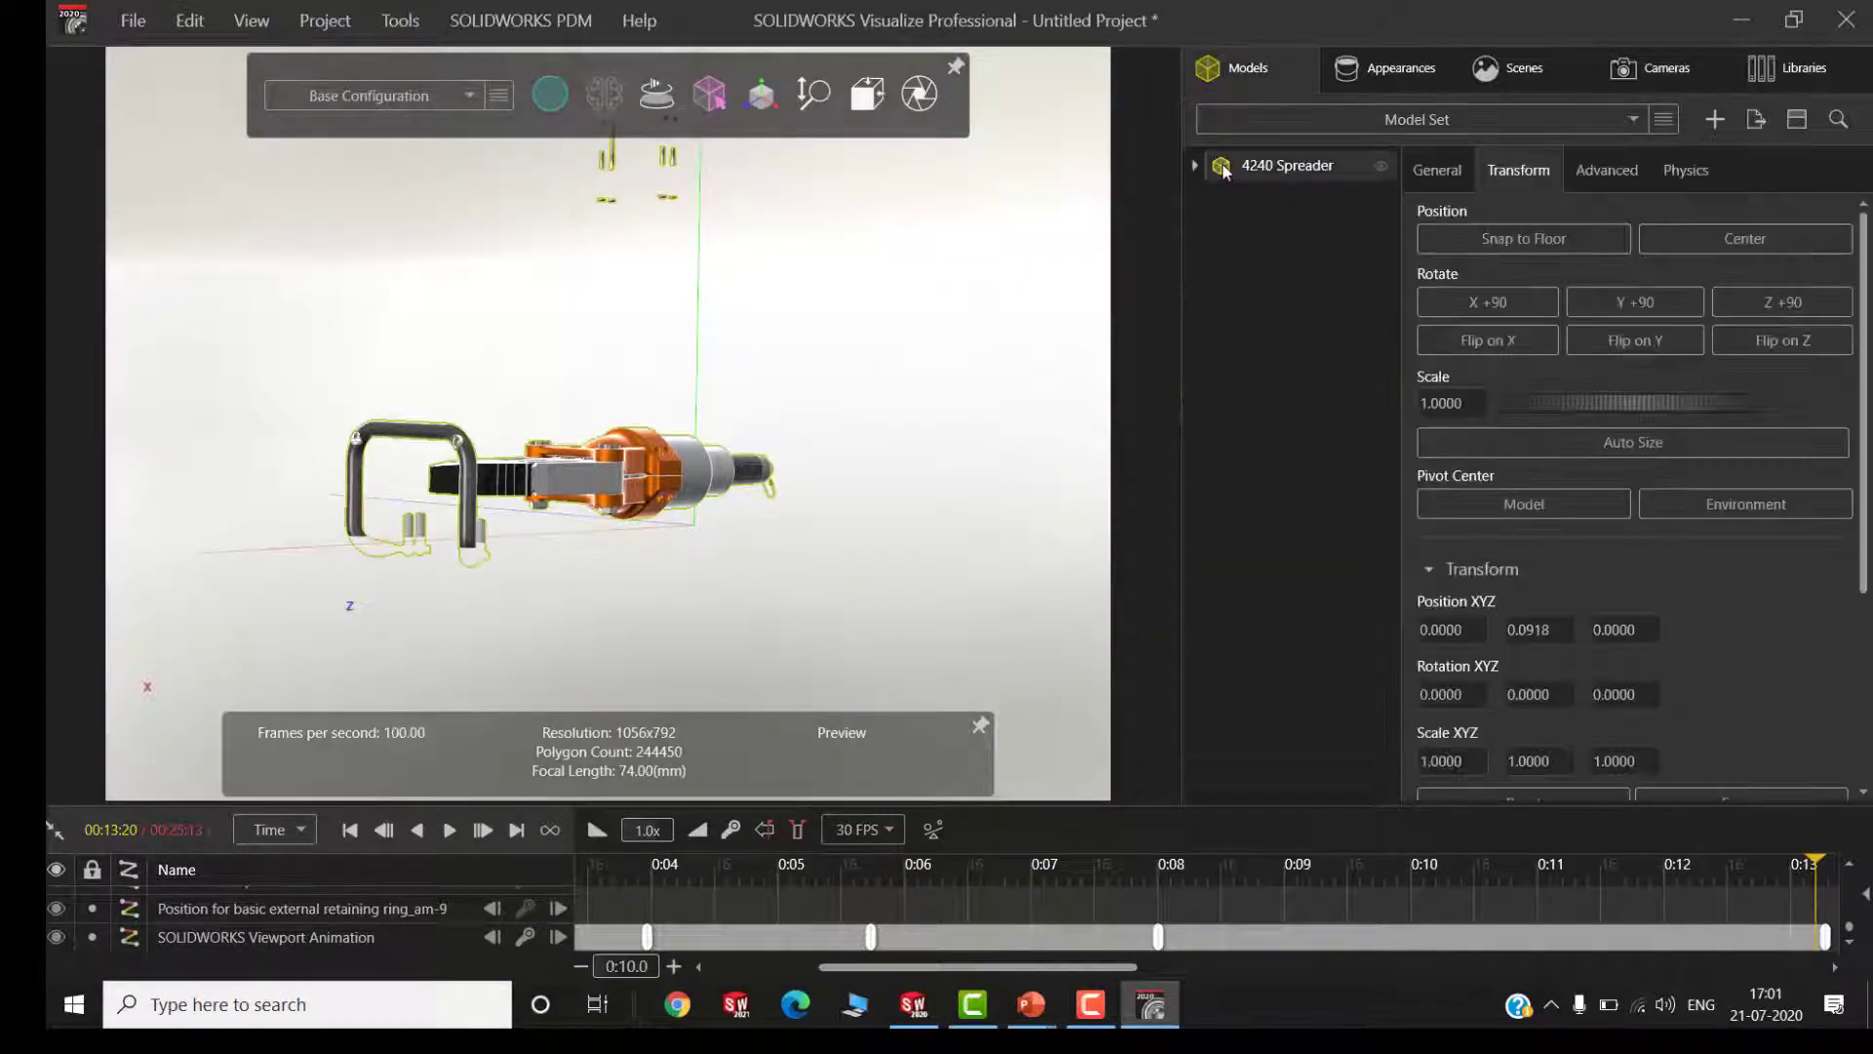
{"action": "key", "text": "Delete"}
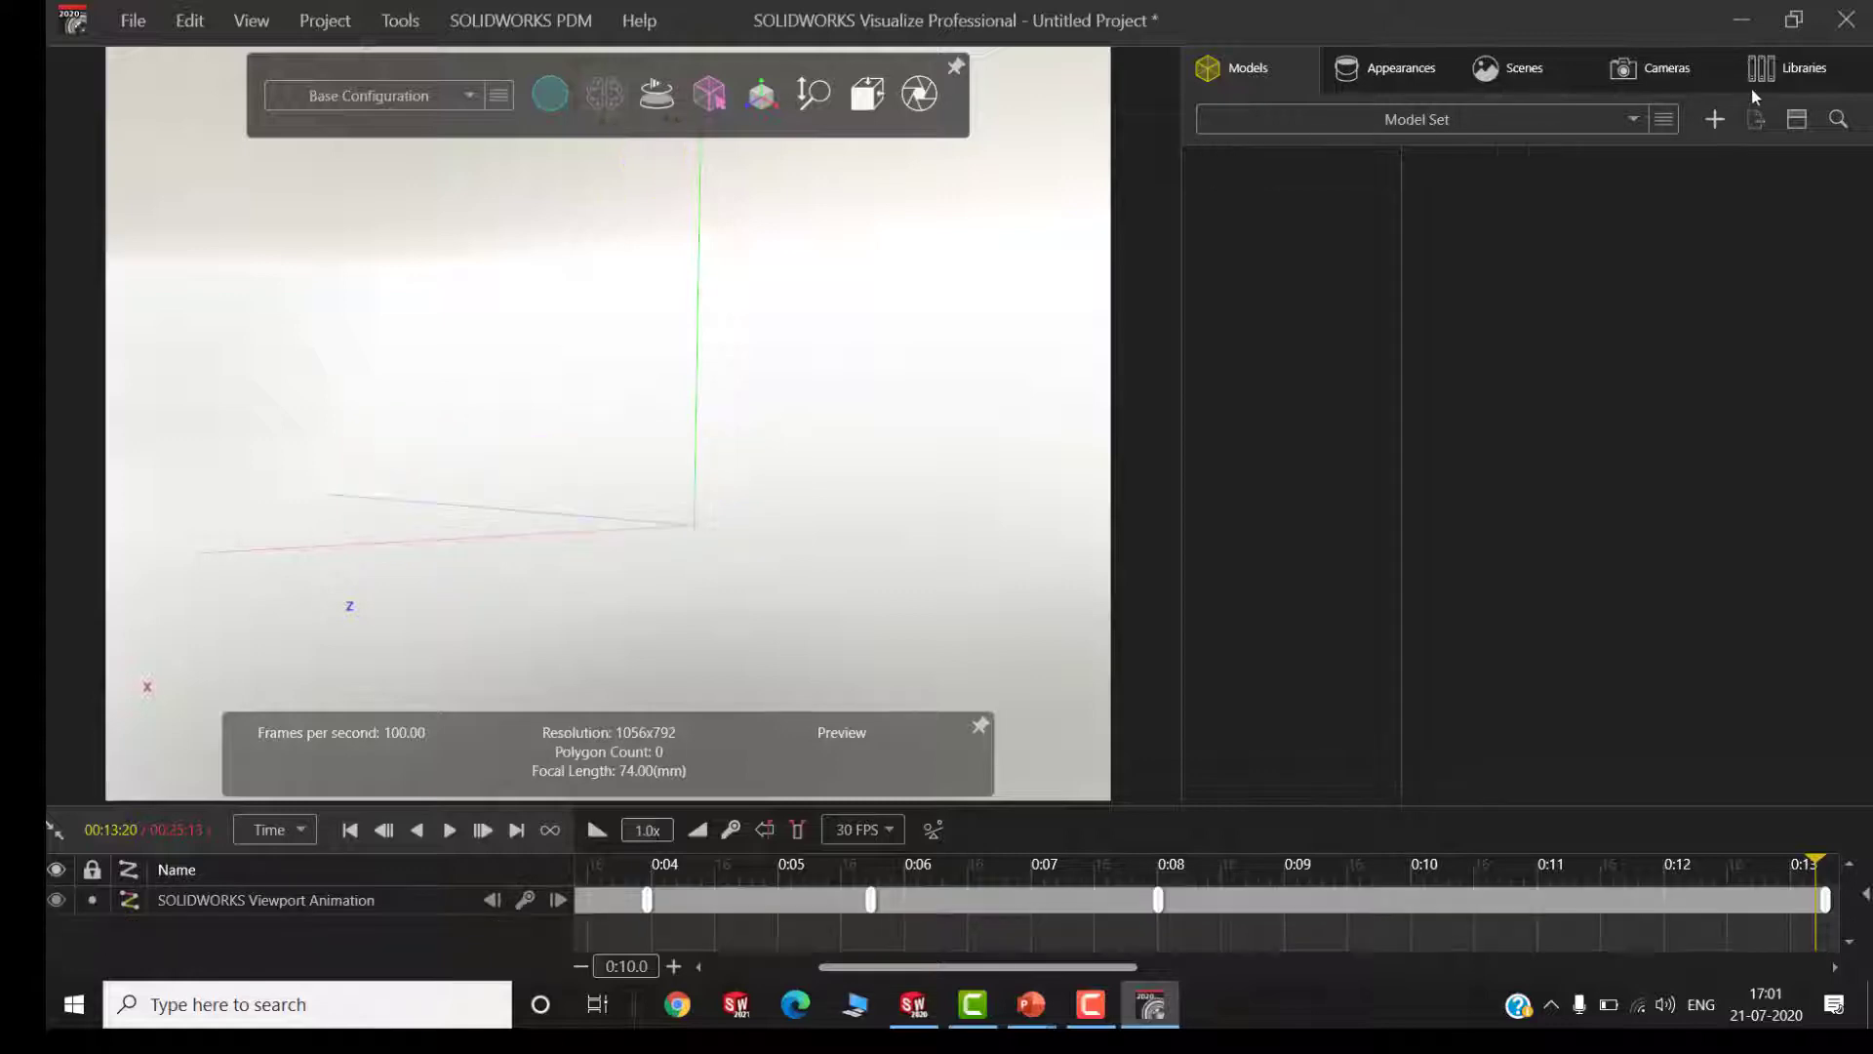
Import the NEW ROD END part grouped by appearance with snap to floor and instancing, and render it in Fast mode
{"action": "left_click", "coordinate": [1717, 119]}
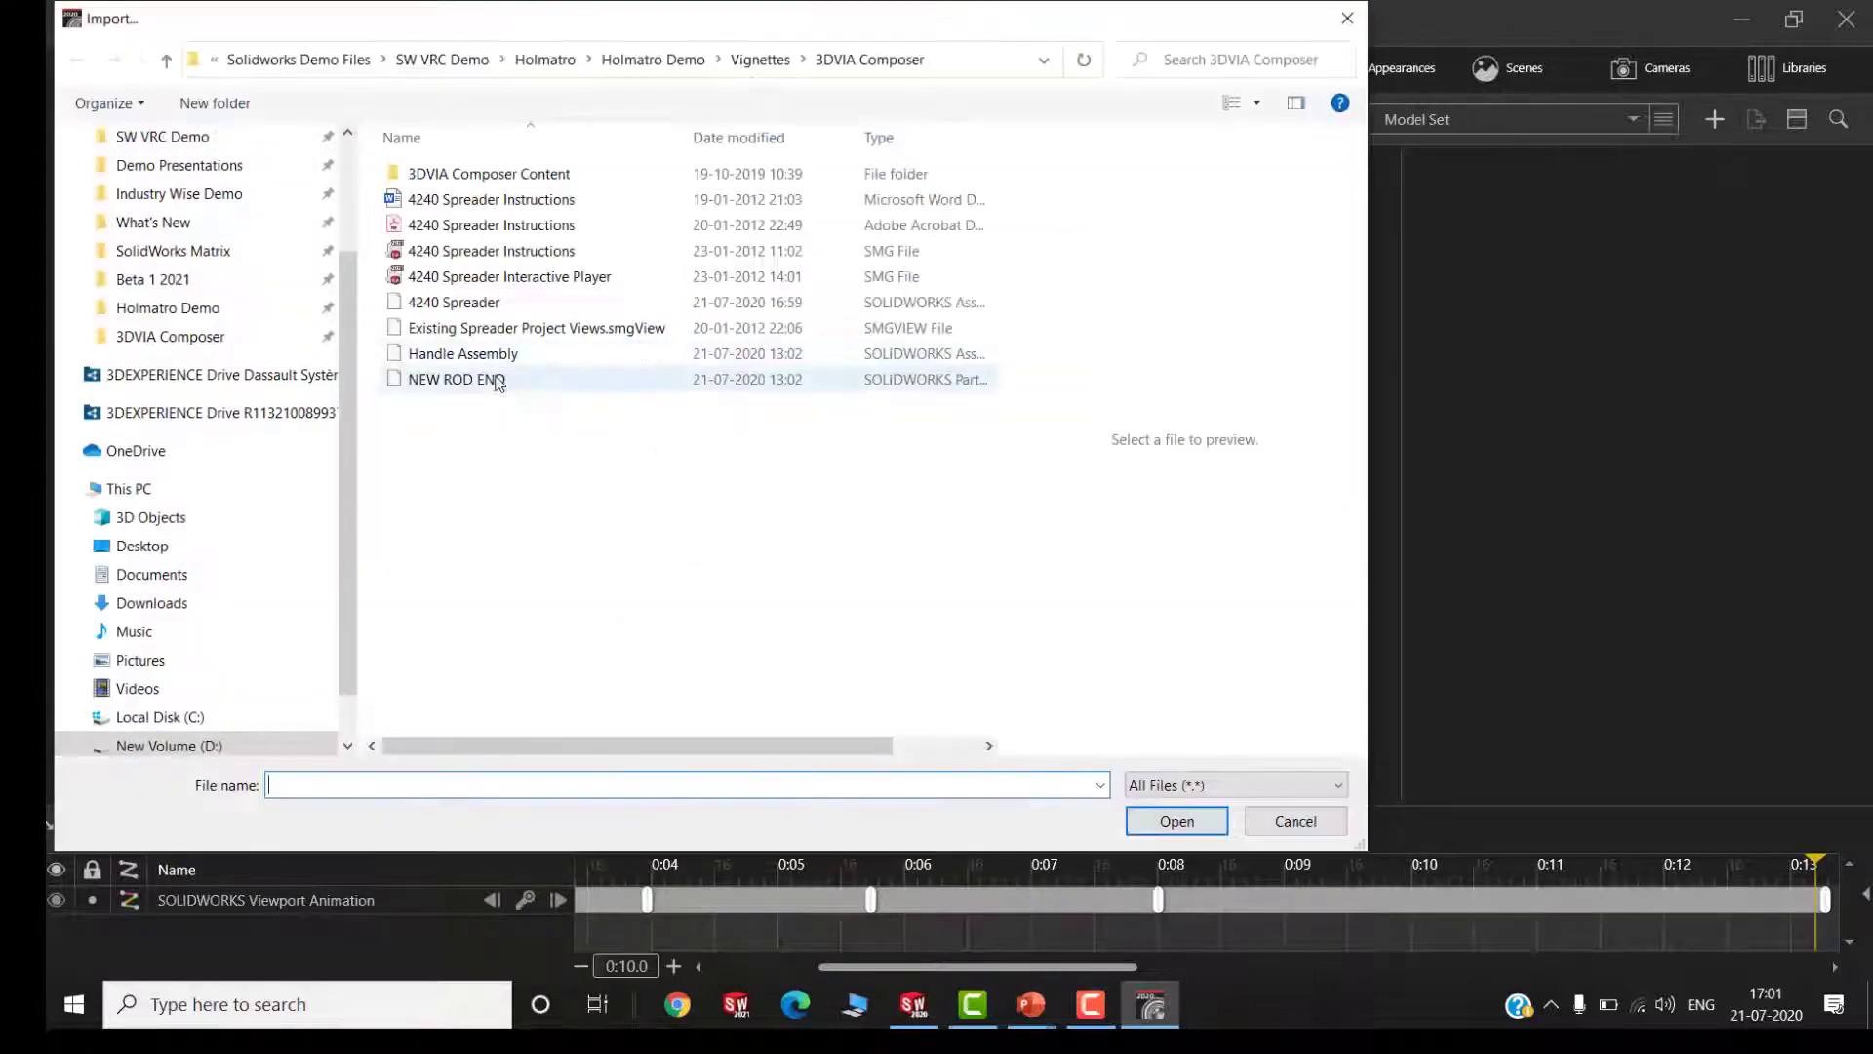
{"action": "left_click", "coordinate": [495, 381]}
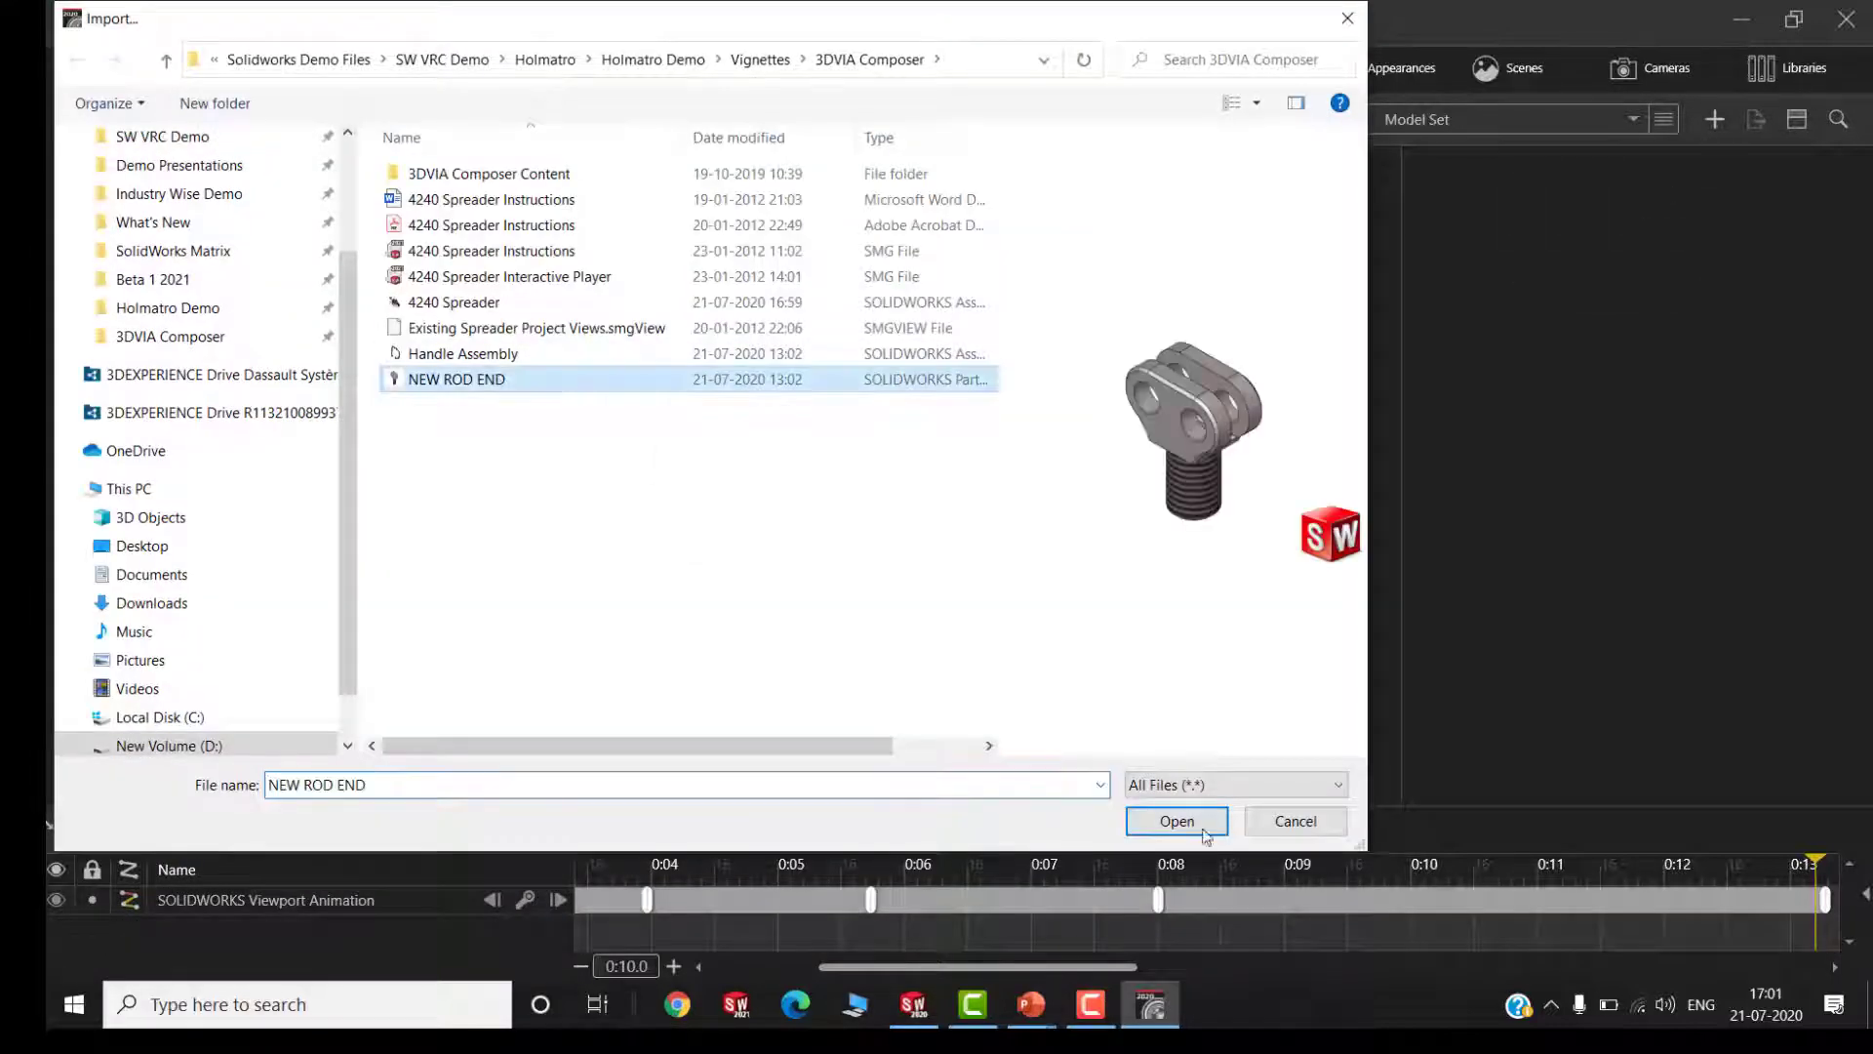
{"action": "left_click", "coordinate": [1182, 828]}
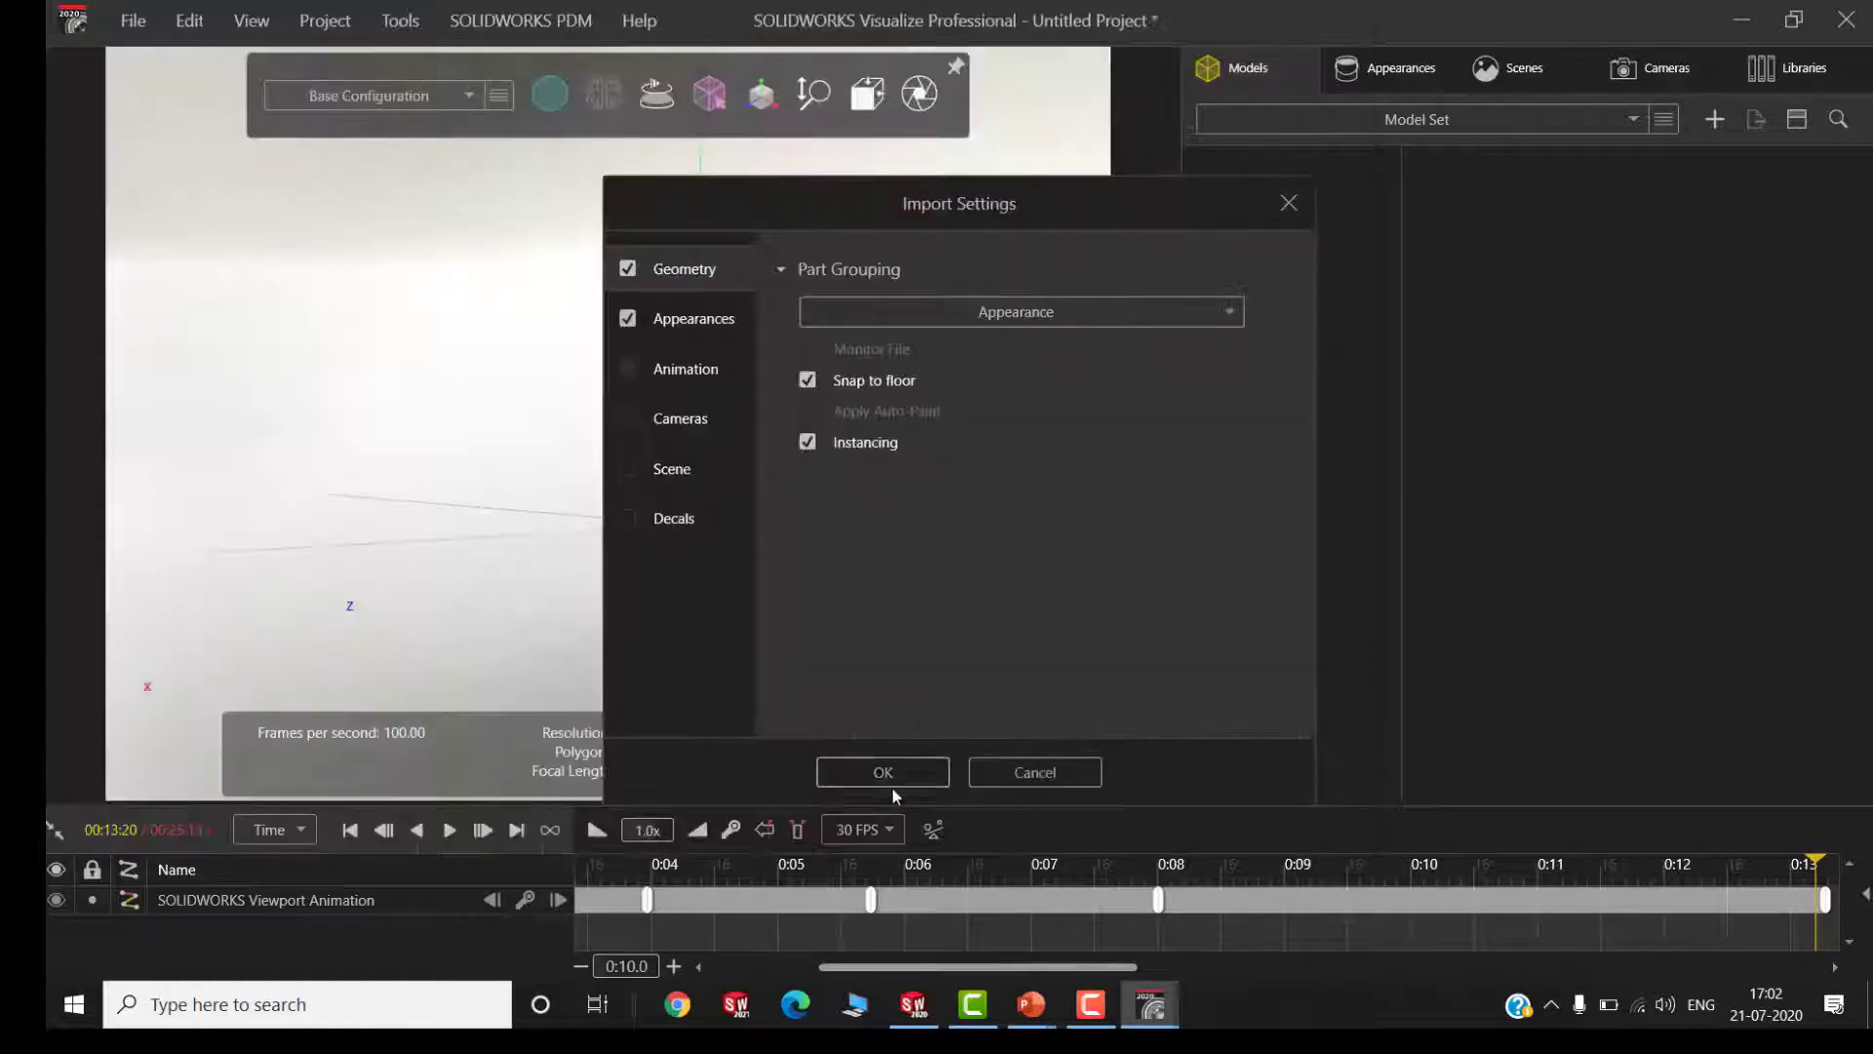
{"action": "left_click", "coordinate": [883, 771]}
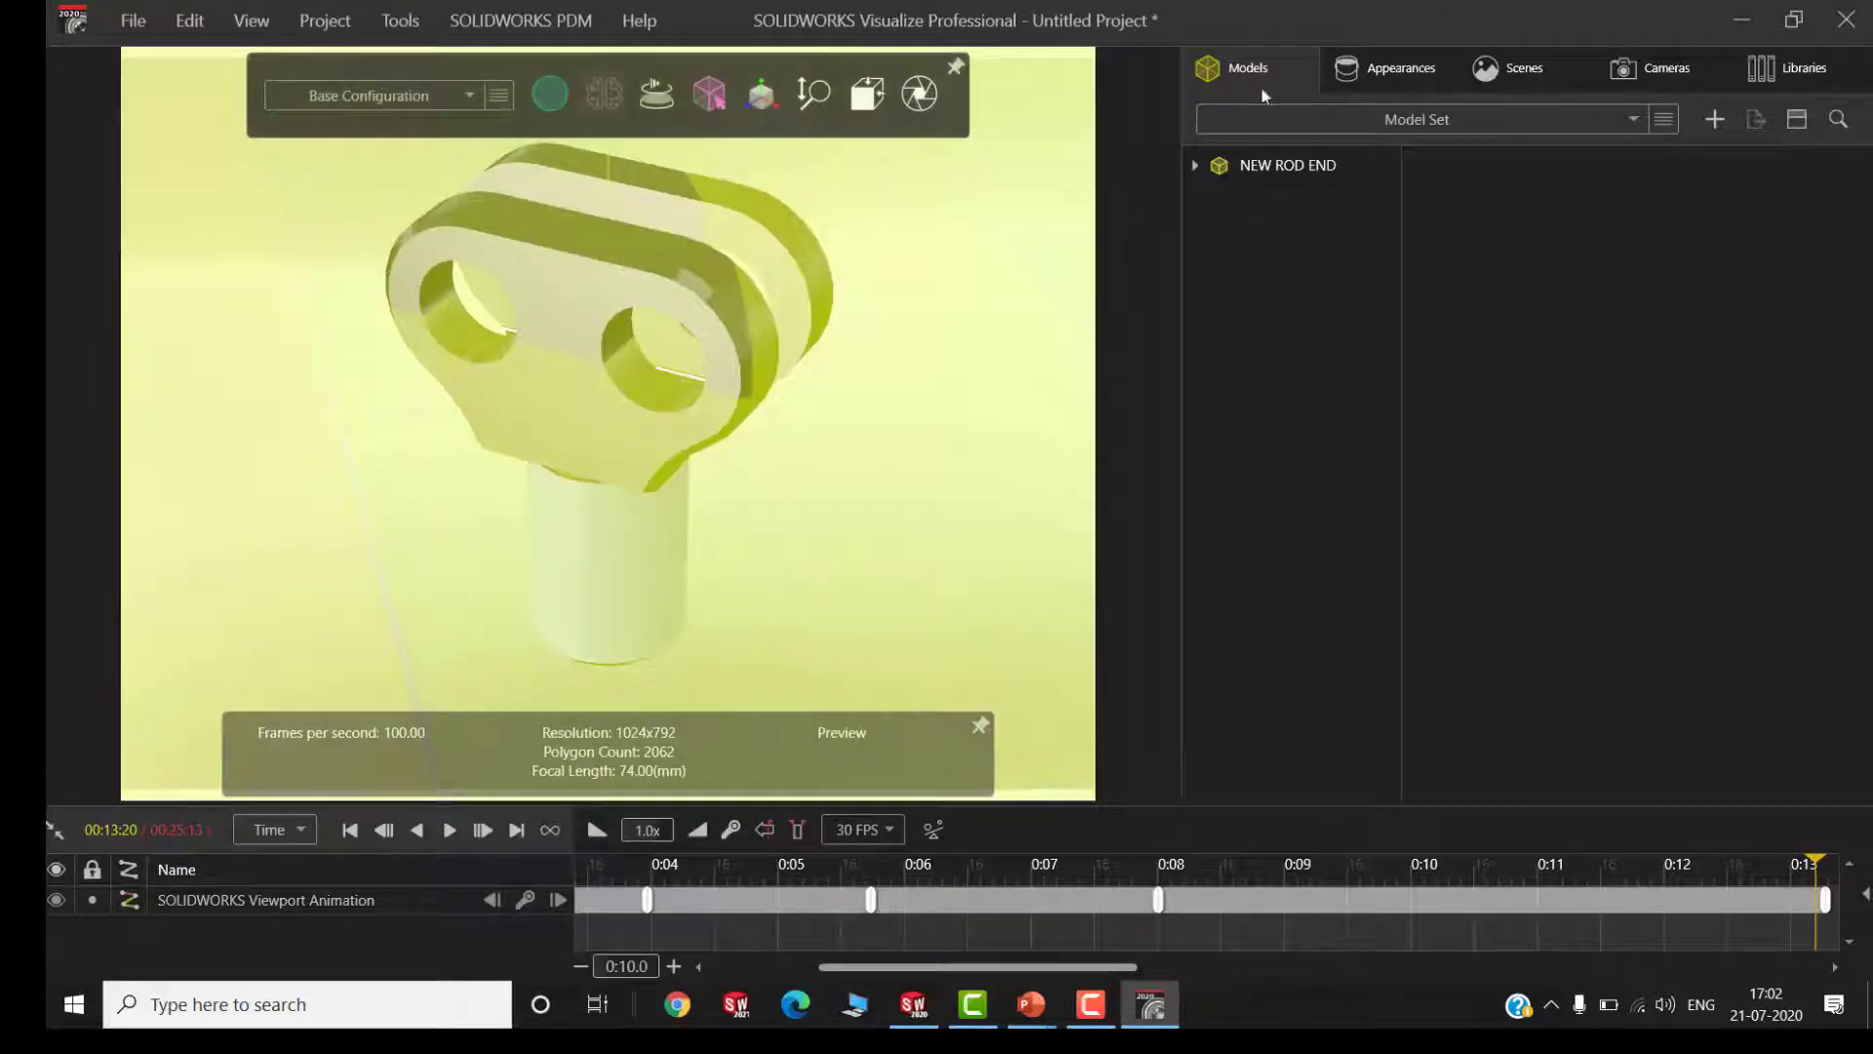
{"action": "mouse_move", "coordinate": [549, 94]}
{"action": "left_click", "coordinate": [466, 148]}
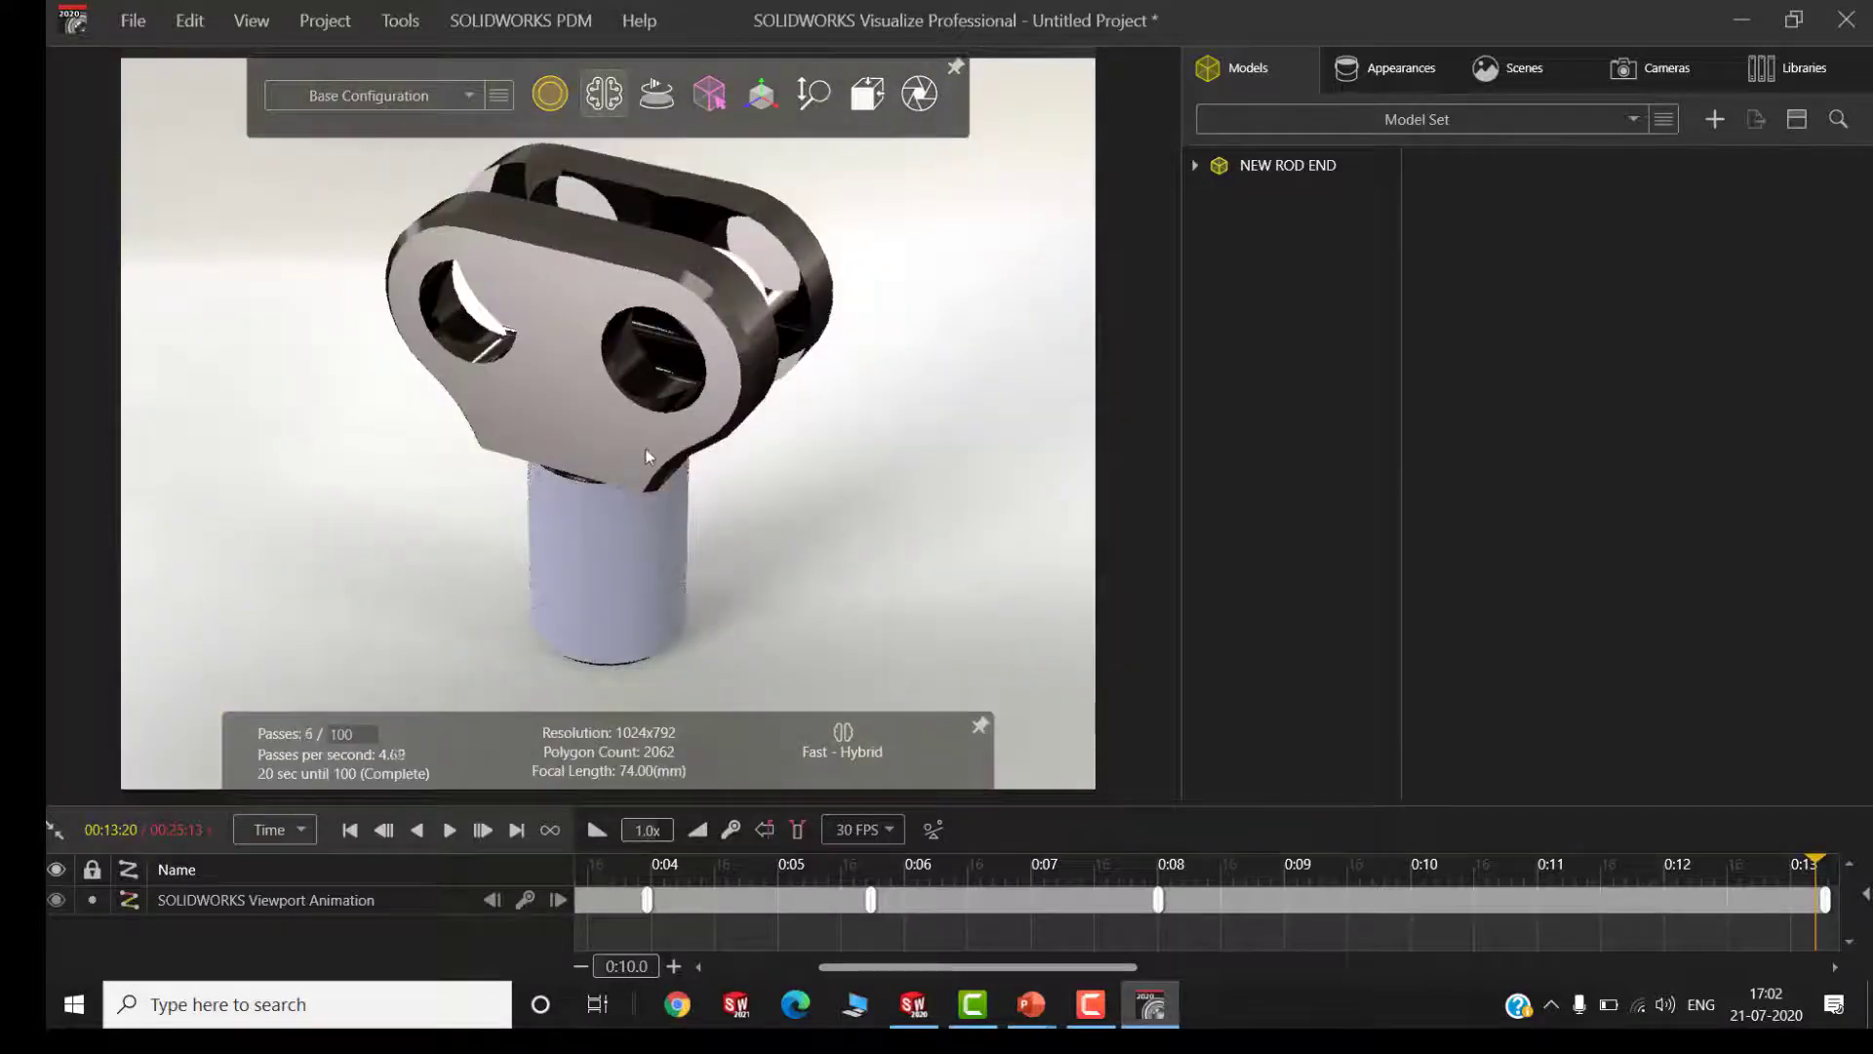
{"action": "scroll", "coordinate": [741, 478], "scroll_direction": "down", "scroll_amount": 3}
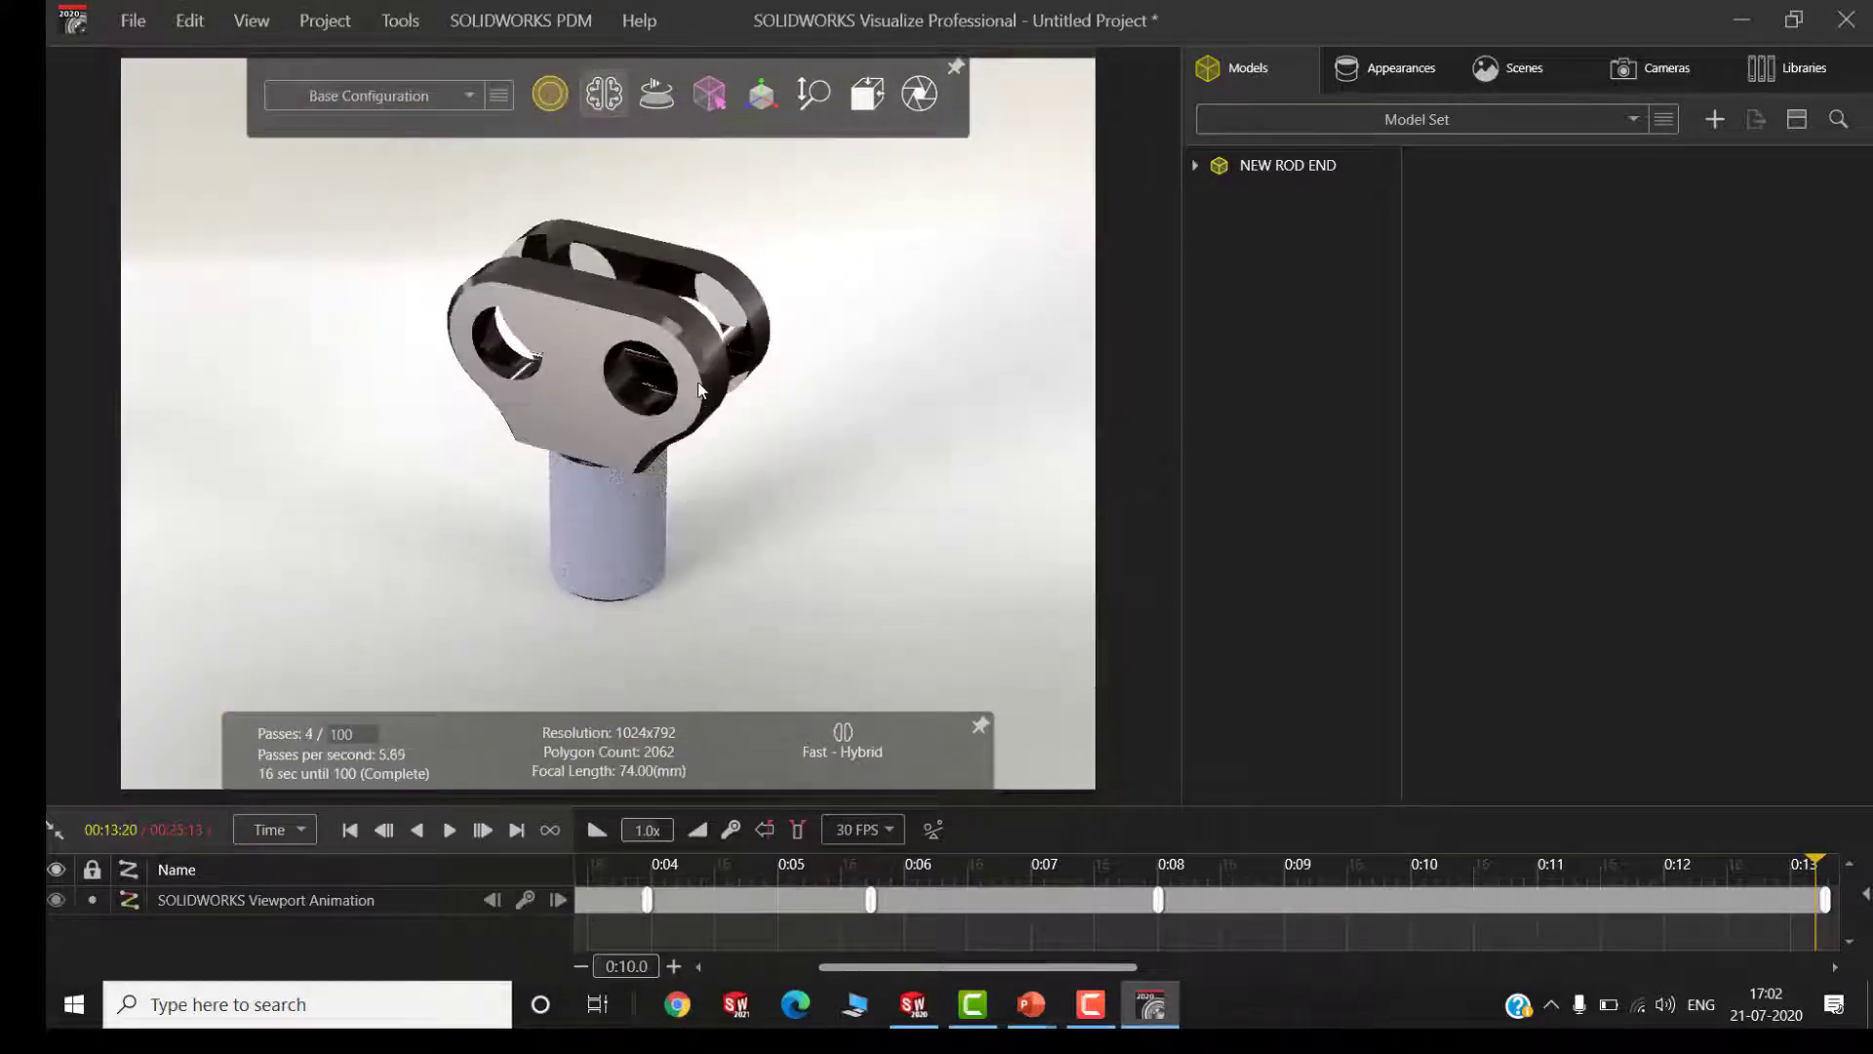
Duplicate the NEW ROD END model and move the copy along X to about 0.0661
{"action": "left_click", "coordinate": [1252, 172]}
{"action": "key", "text": "ctrl+c"}
{"action": "key", "text": "ctrl+v"}
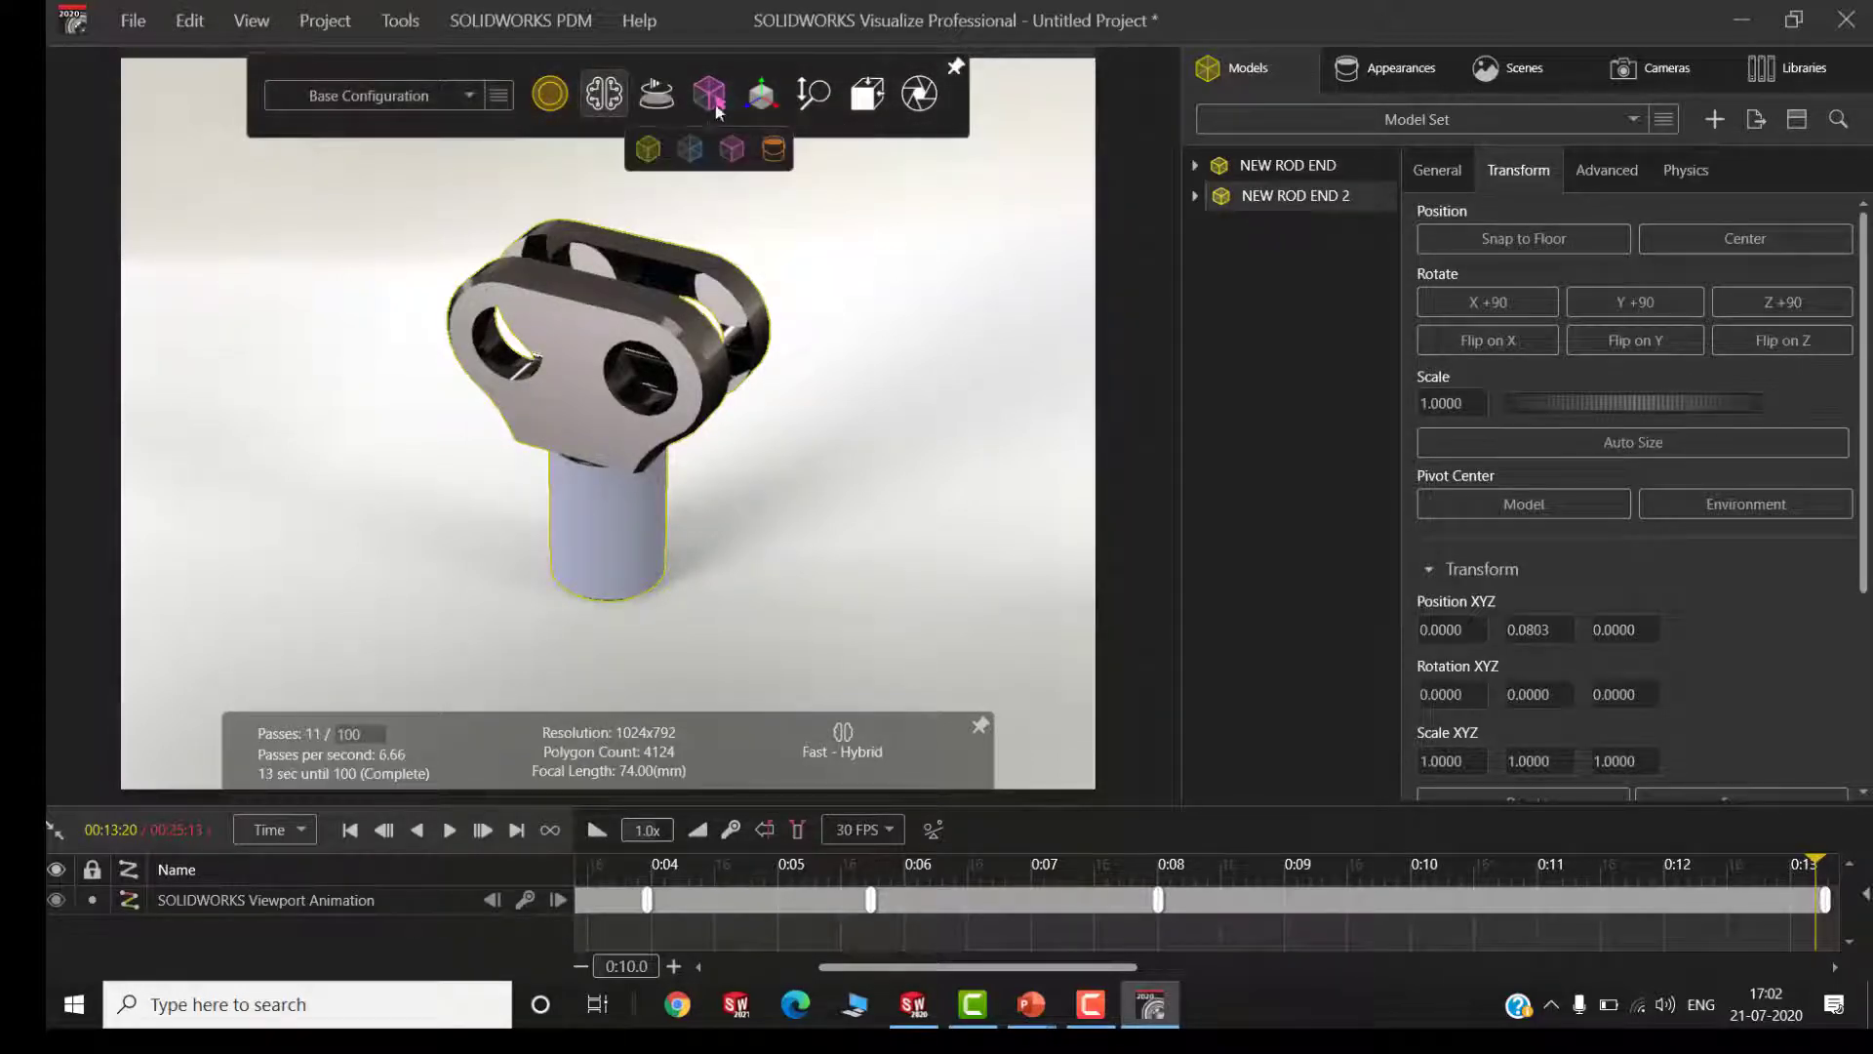
{"action": "left_click", "coordinate": [762, 95]}
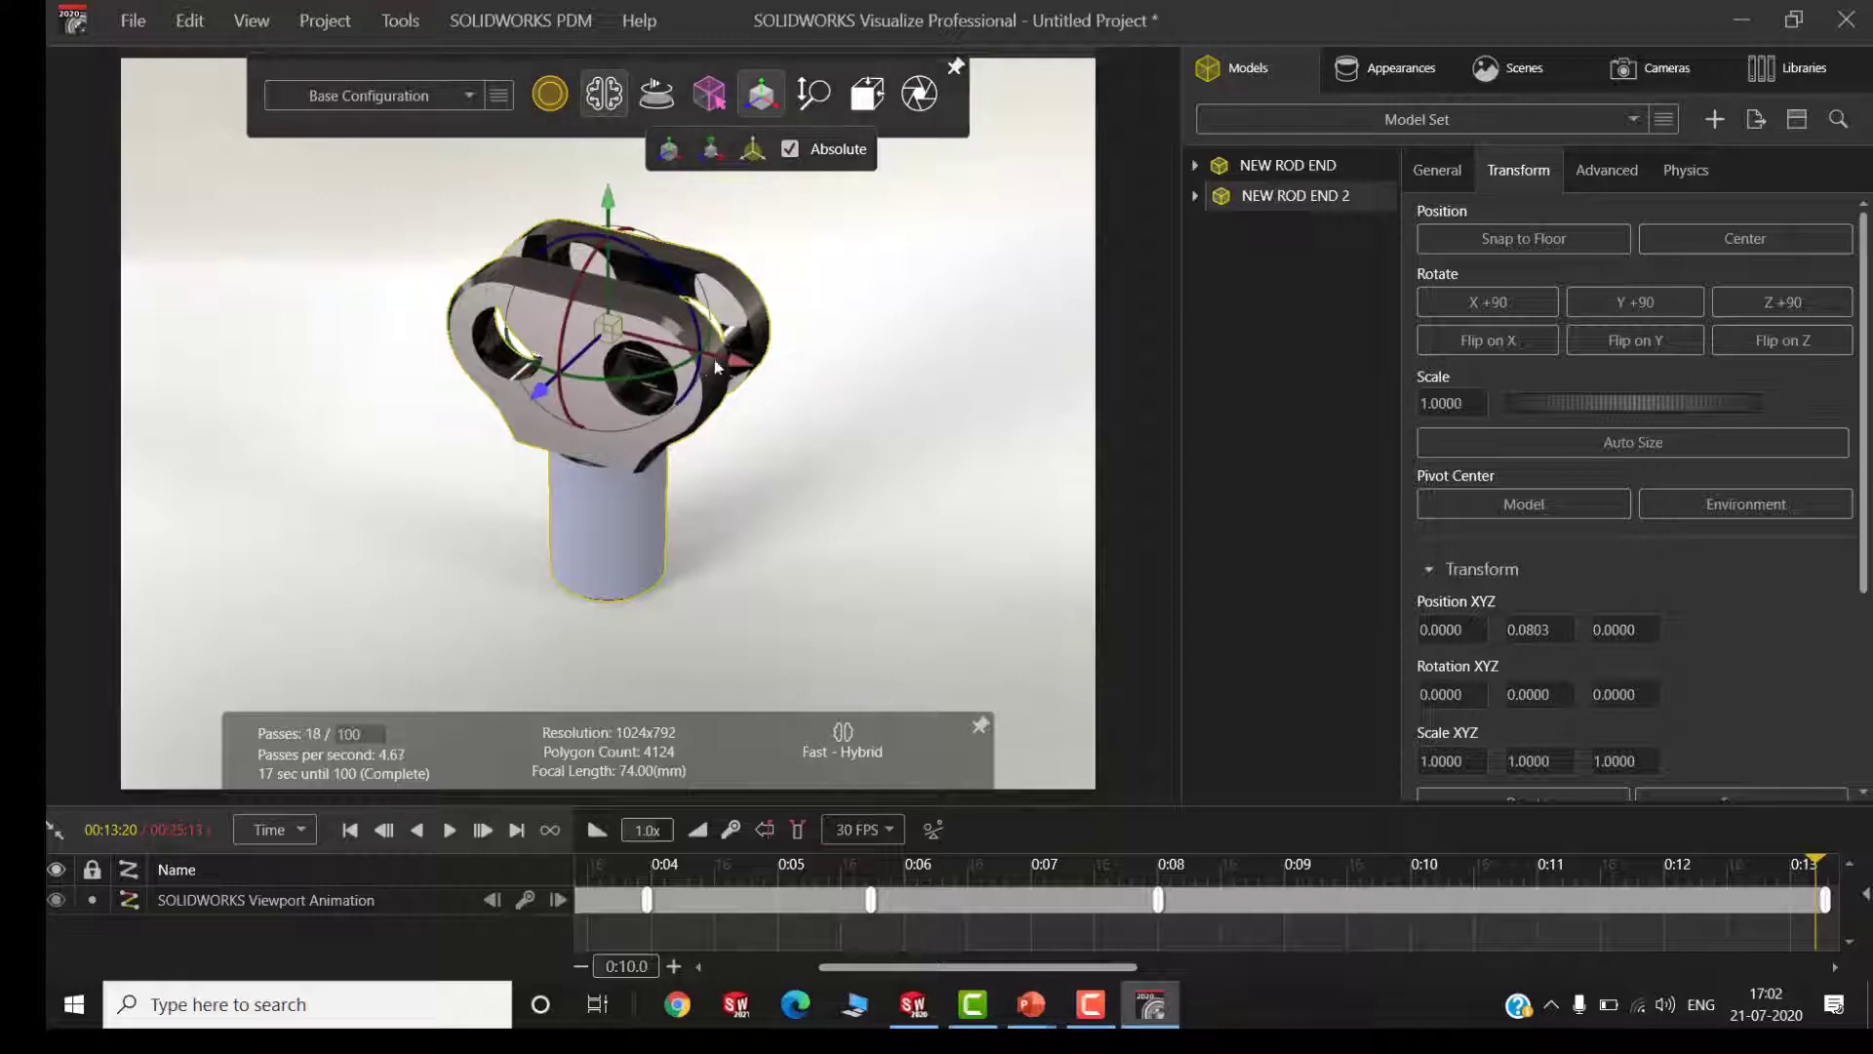
{"action": "left_click_drag", "start_coordinate": [735, 369], "coordinate": [964, 456]}
Set the copied rod end's X rotation to 180 and its Y rotation to 90
{"action": "scroll", "coordinate": [1609, 668], "scroll_direction": "down", "scroll_amount": 1}
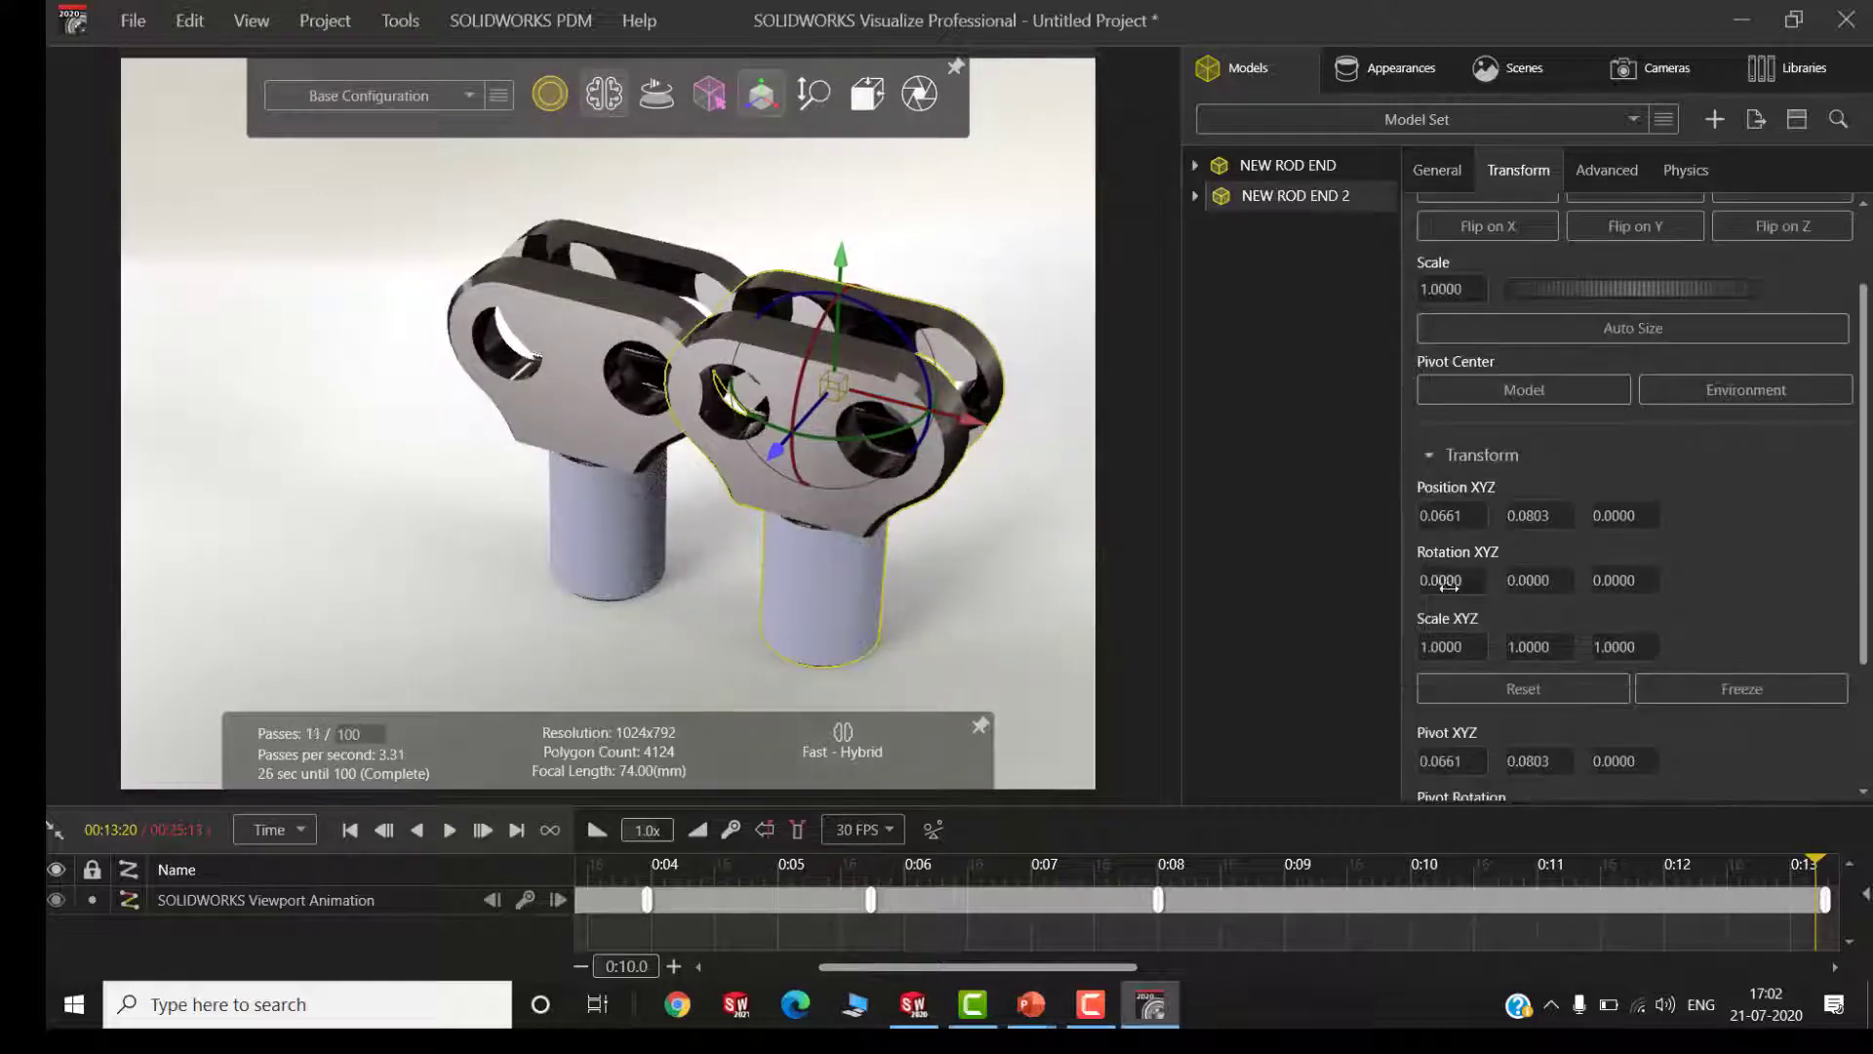
{"action": "type", "text": "1"}
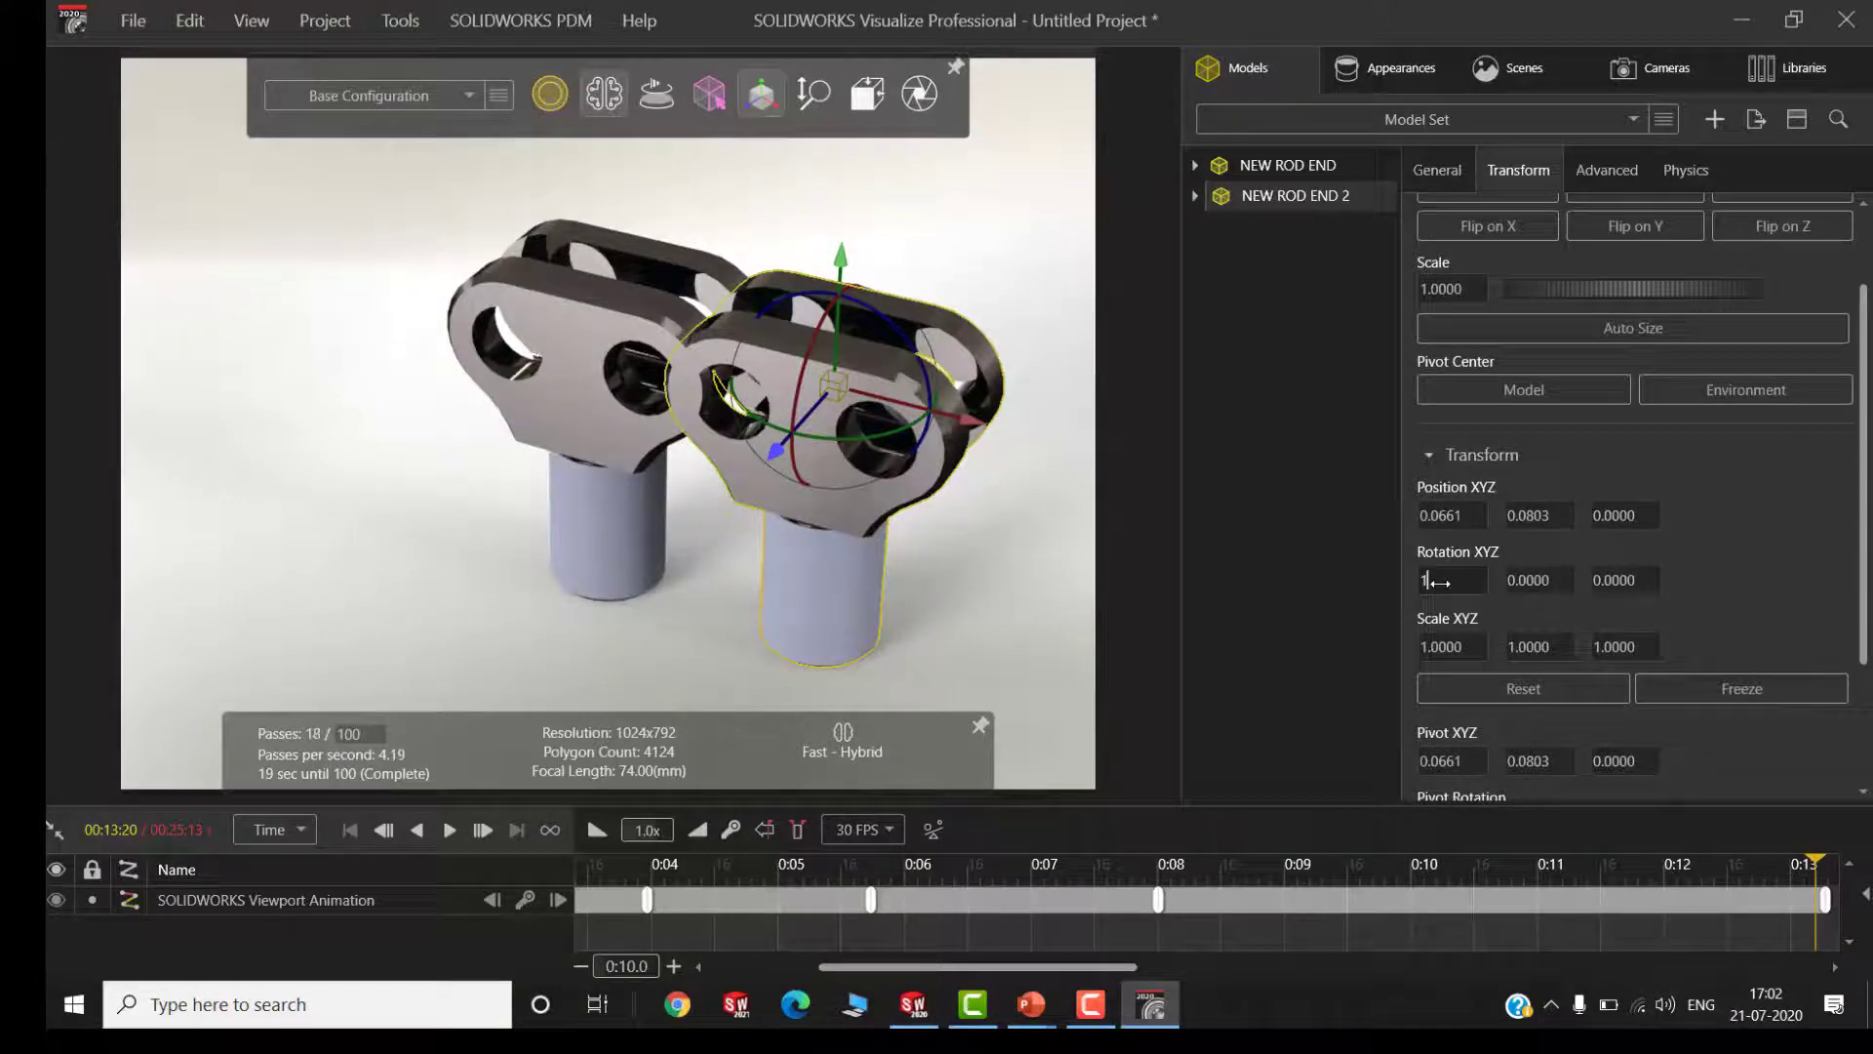
{"action": "type", "text": "80"}
{"action": "key", "text": "Tab"}
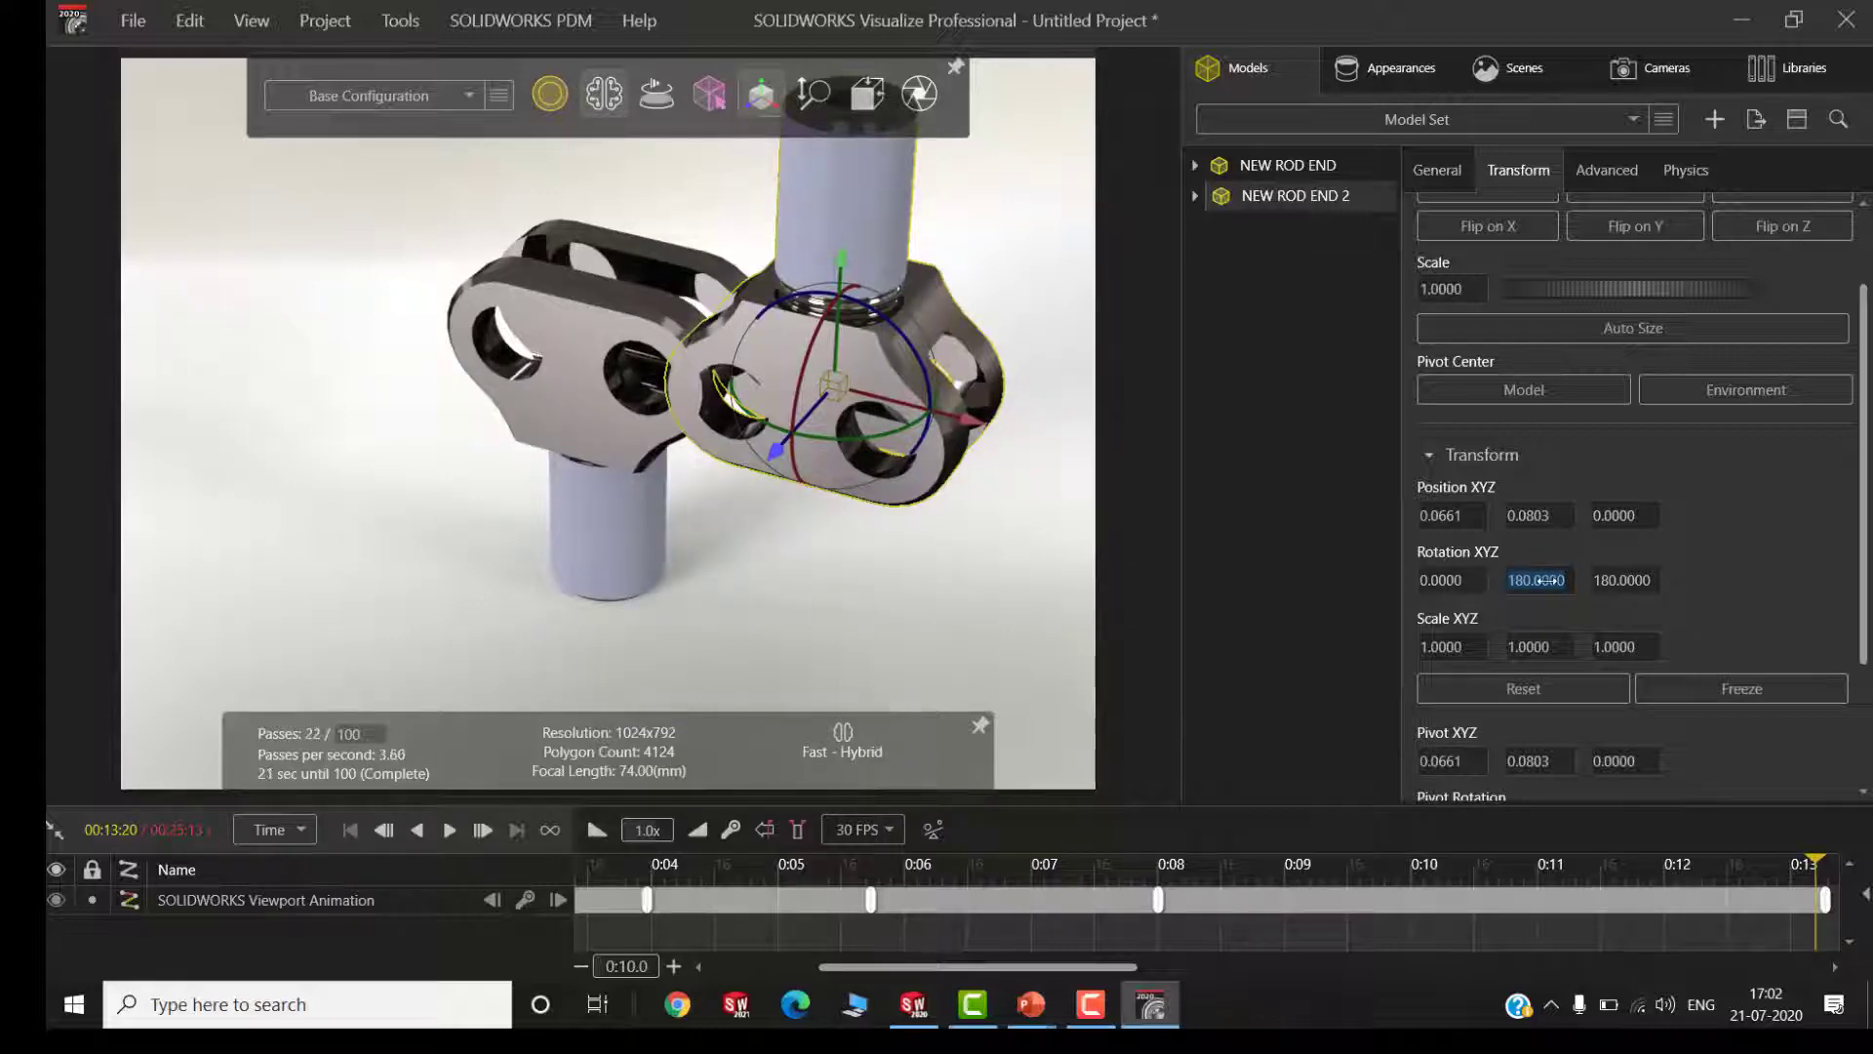
{"action": "type", "text": "90"}
{"action": "key", "text": "Tab"}
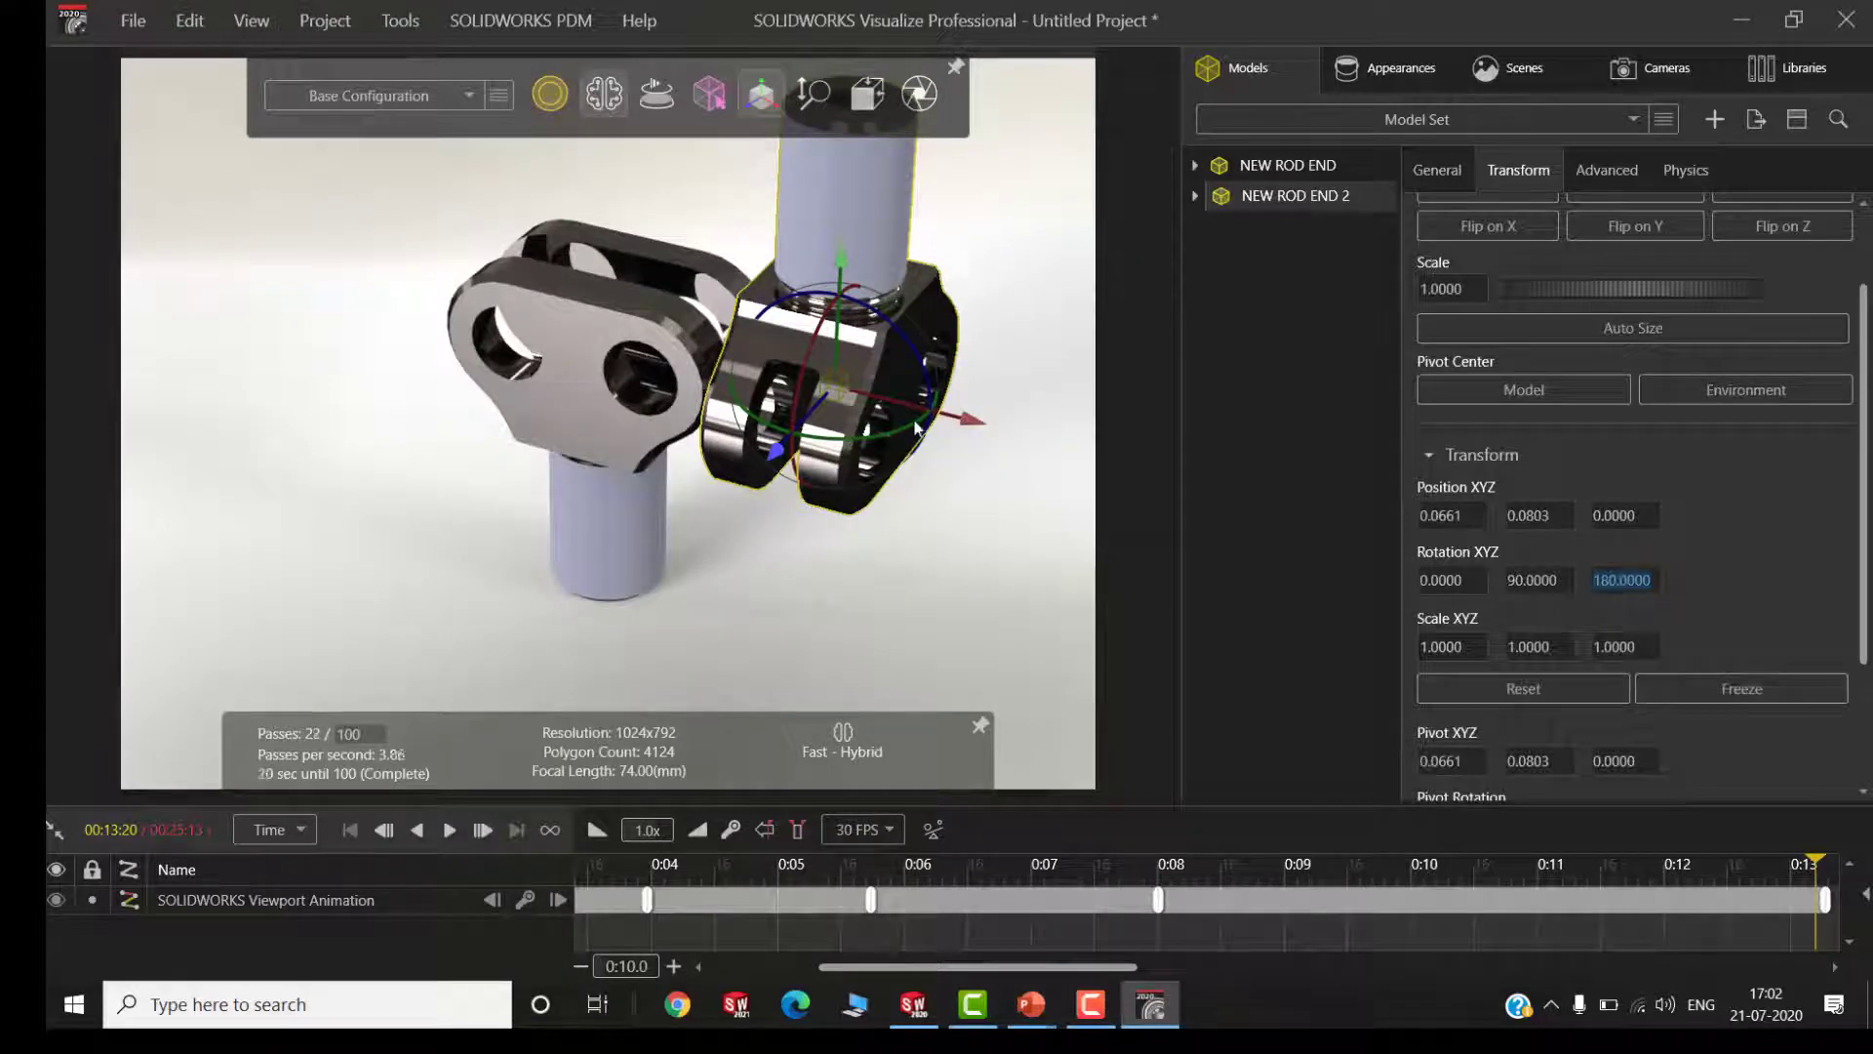
Rotate the copied rod end freehand to about 85.6, 15.9, -164.2 and move it to about X 0.0928, Y 0.0577
{"action": "left_click_drag", "start_coordinate": [917, 426], "coordinate": [558, 337]}
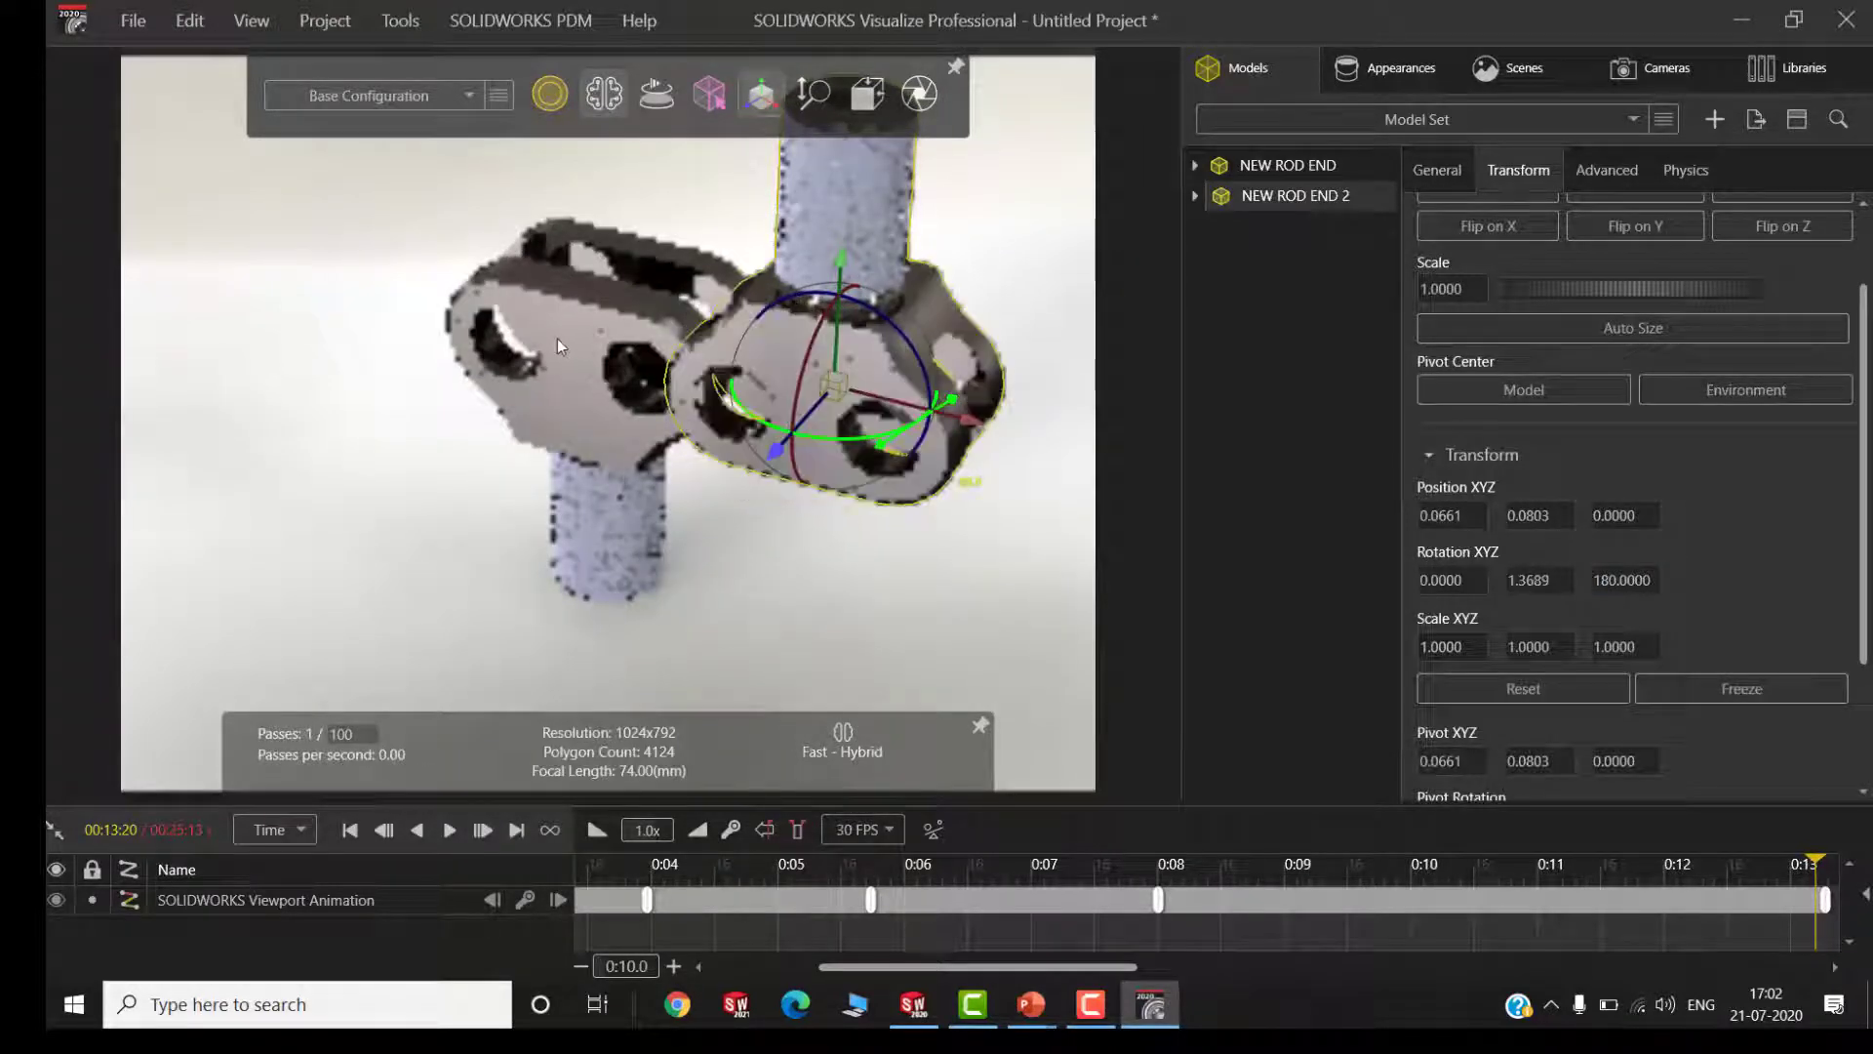
{"action": "left_click_drag", "start_coordinate": [798, 388], "coordinate": [811, 655]}
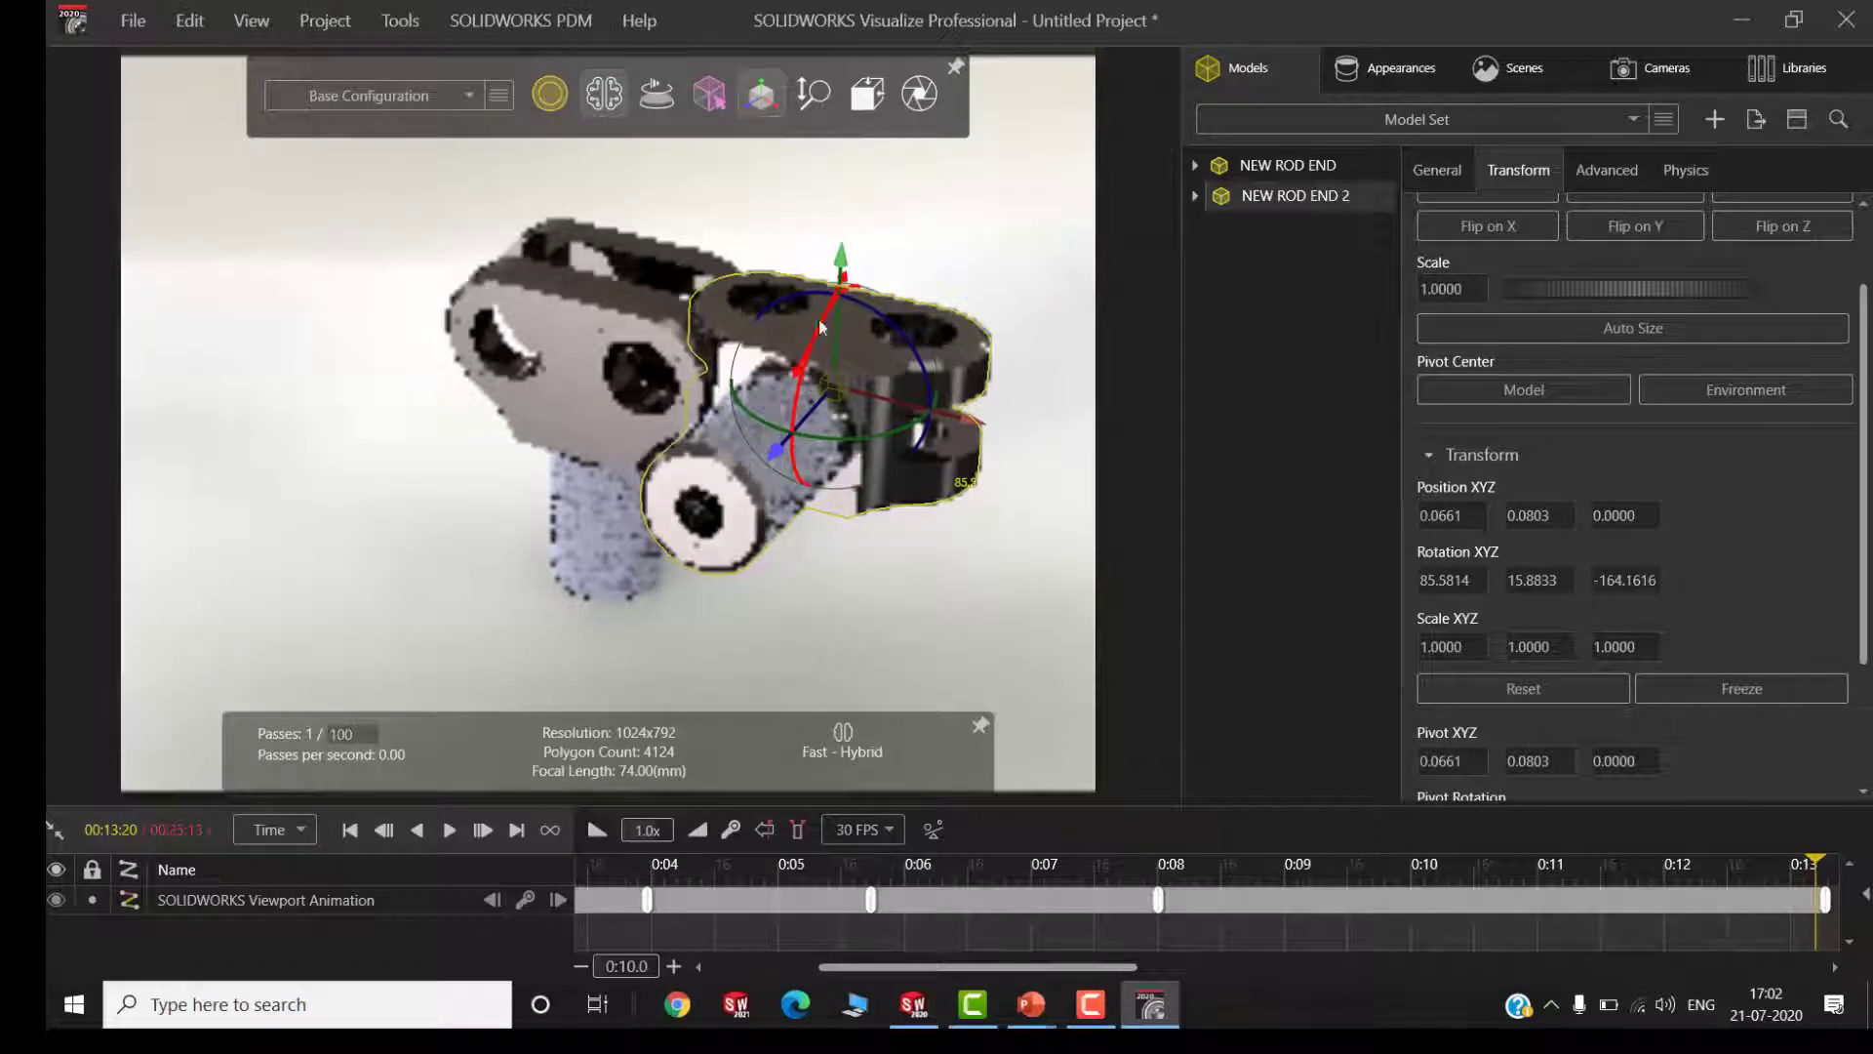
{"action": "left_click_drag", "start_coordinate": [842, 271], "coordinate": [844, 348]}
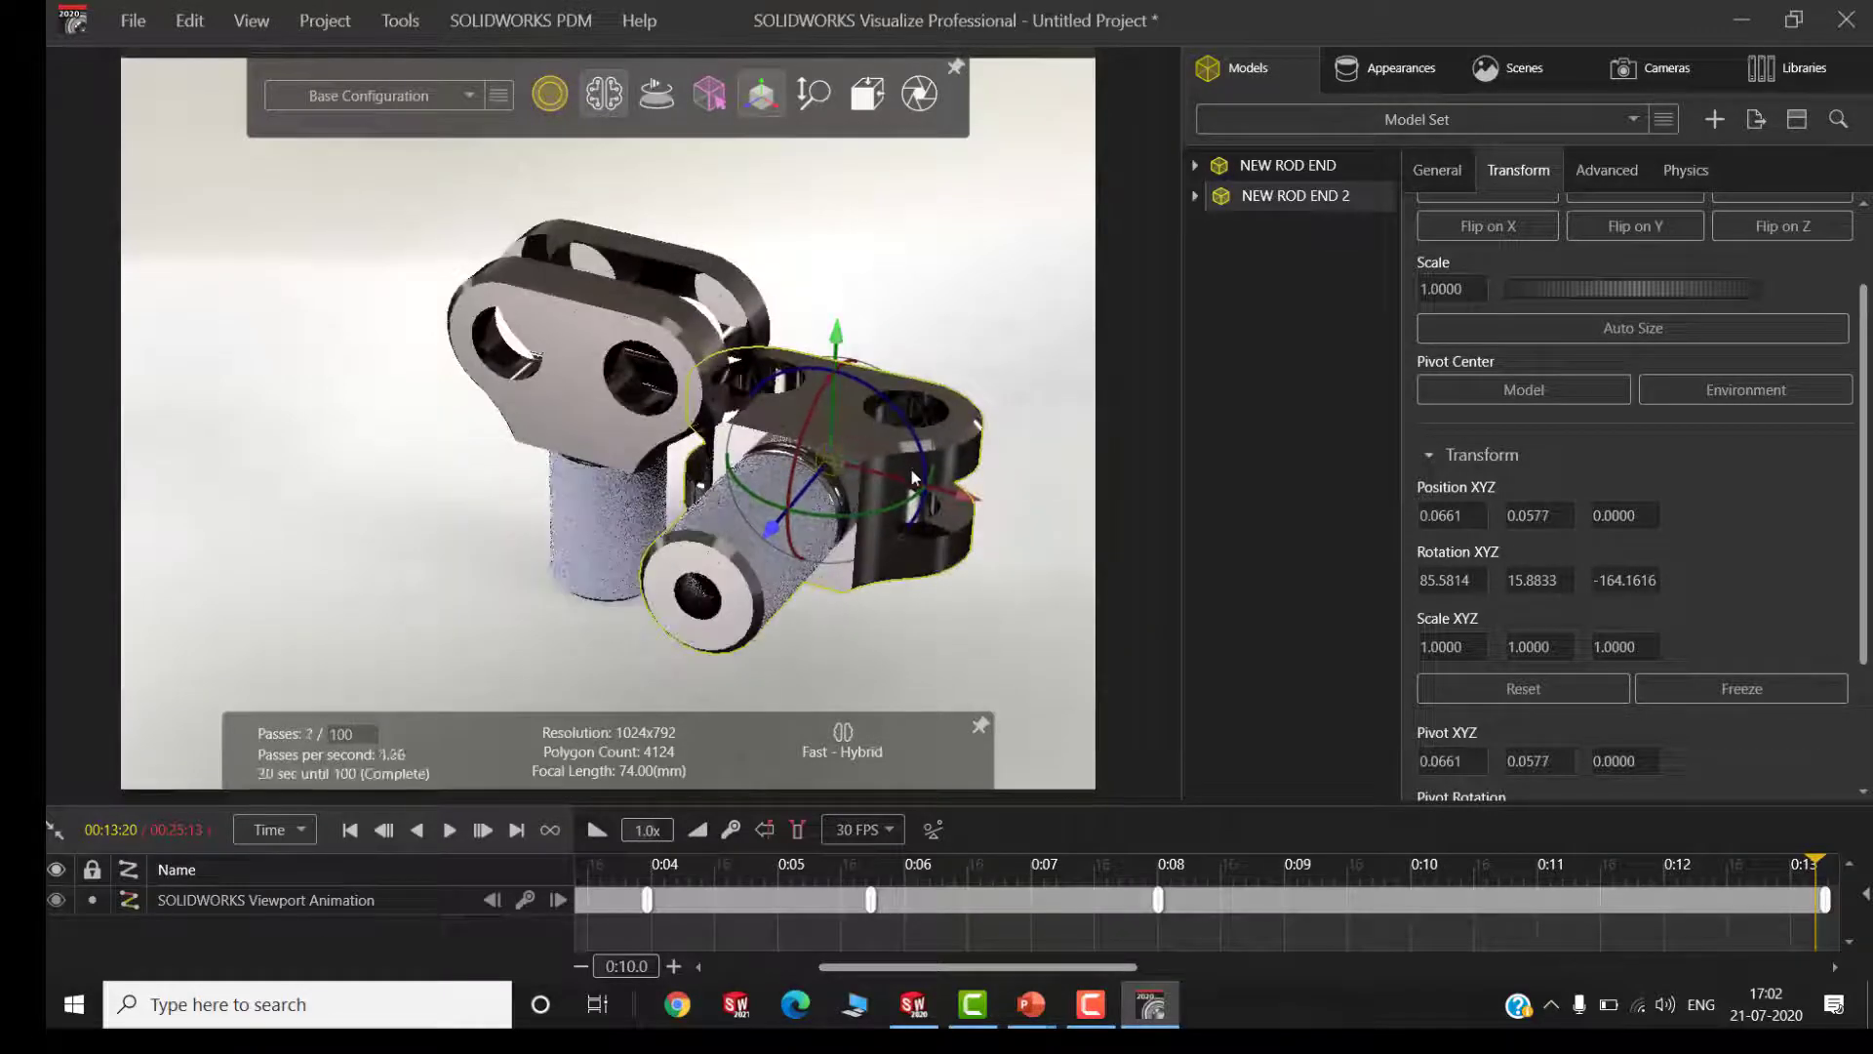
{"action": "left_click_drag", "start_coordinate": [912, 476], "coordinate": [986, 503]}
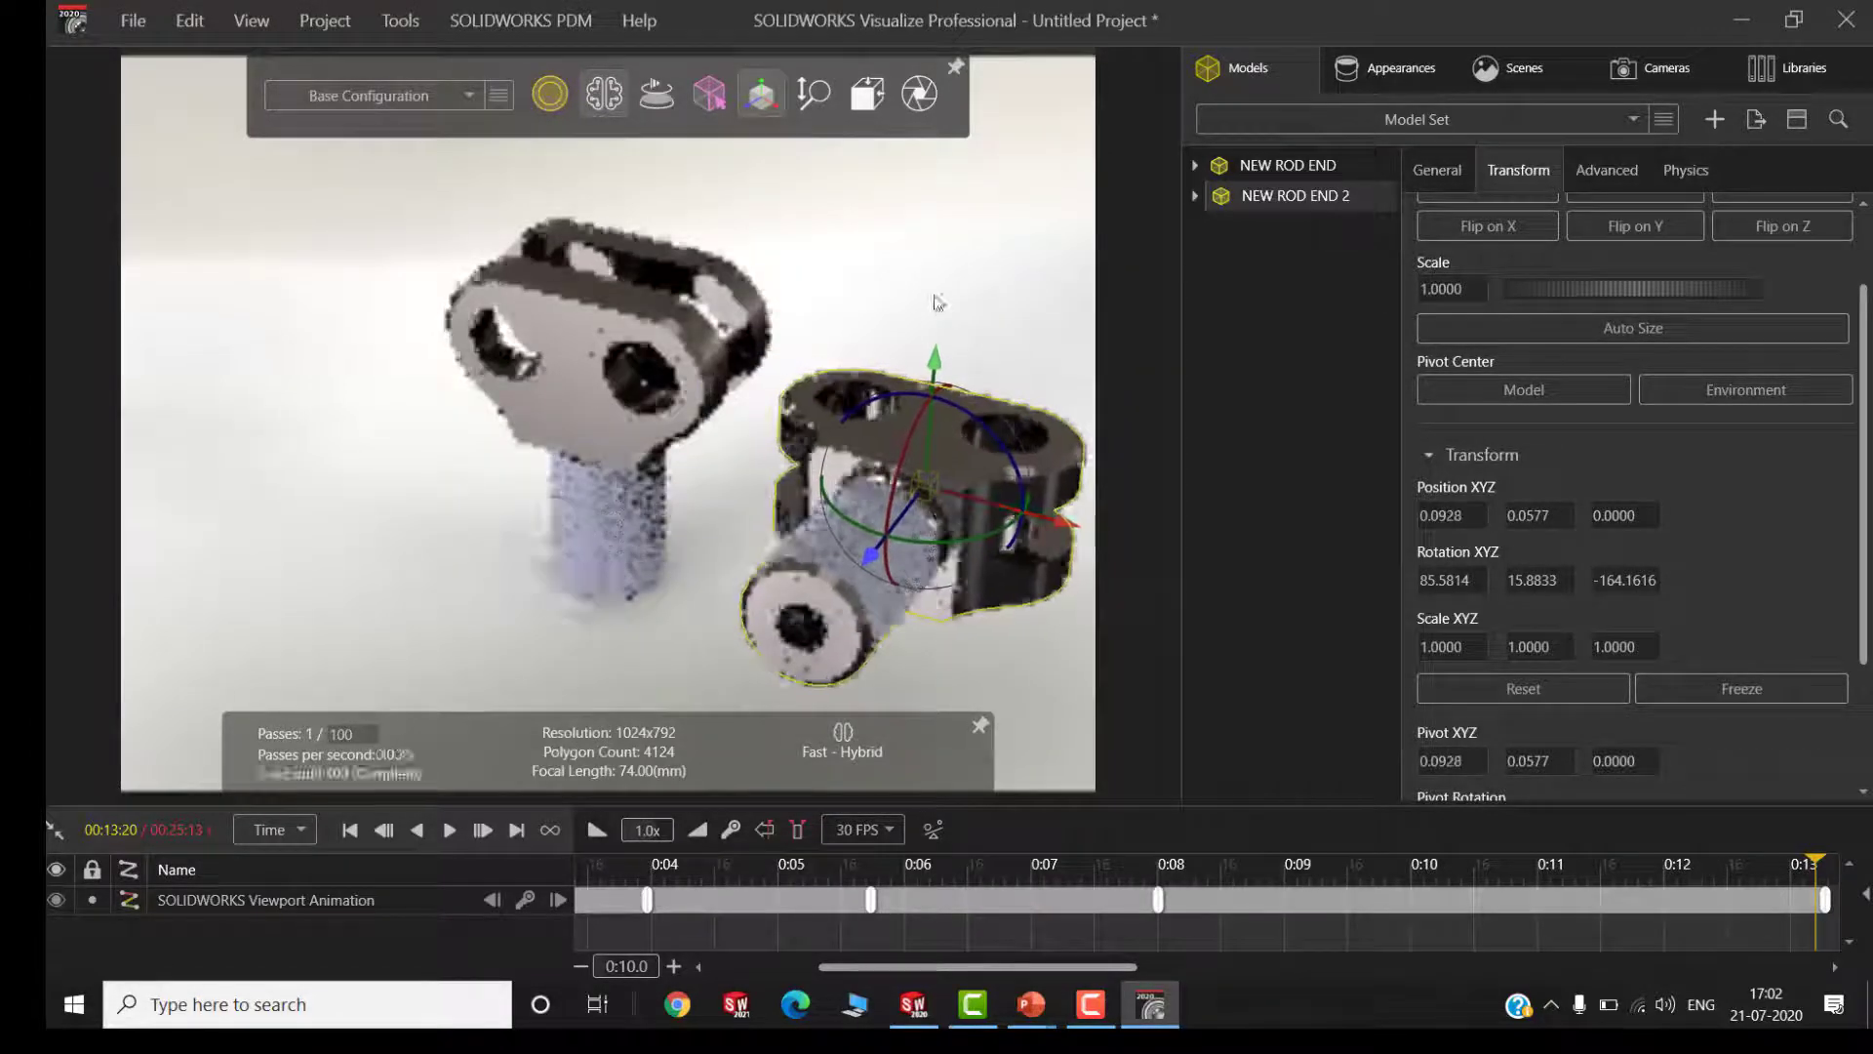
Adjust the active SOLIDWORKS Viewport camera's focal length to about 72.88 mm and change its longitude
{"action": "left_click", "coordinate": [935, 303]}
{"action": "left_click", "coordinate": [1671, 70]}
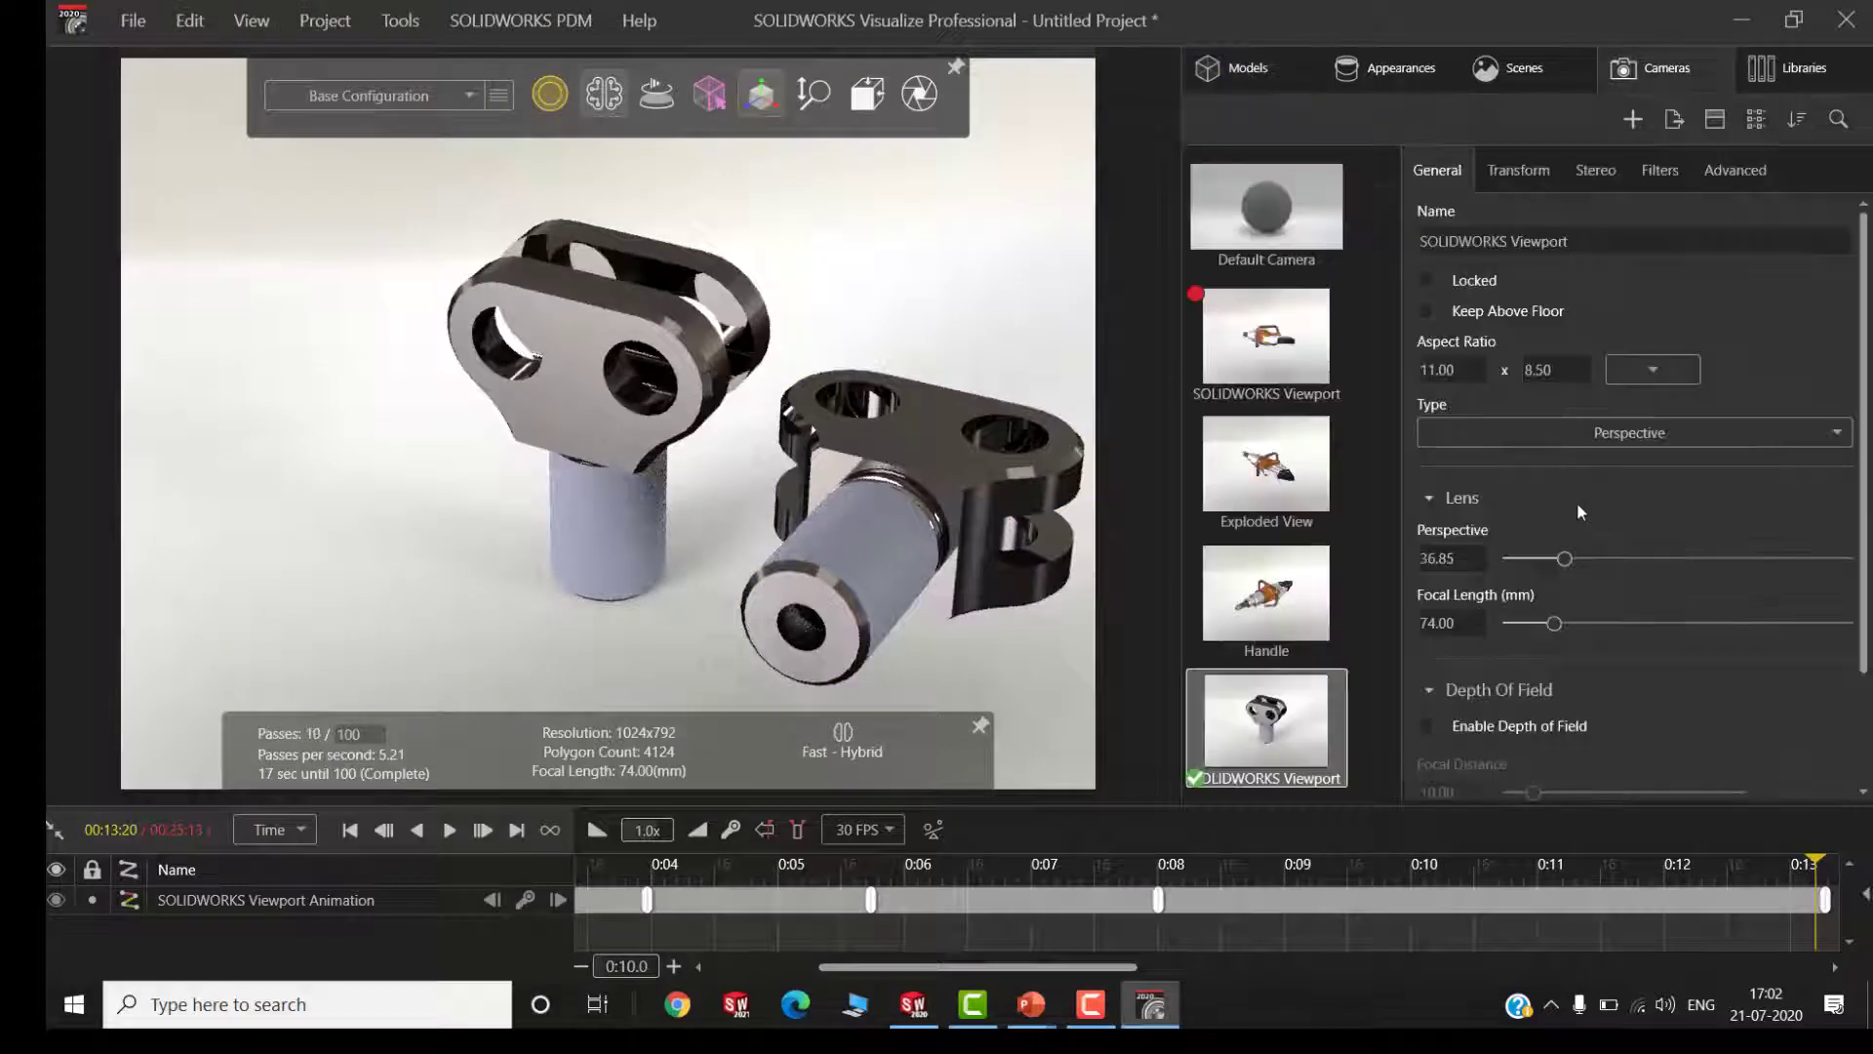
{"action": "mouse_move", "coordinate": [1566, 560]}
{"action": "left_mouse_down"}
{"action": "mouse_move", "coordinate": [1601, 564]}
{"action": "mouse_move", "coordinate": [1567, 563]}
{"action": "left_mouse_up"}
{"action": "left_click", "coordinate": [1520, 172]}
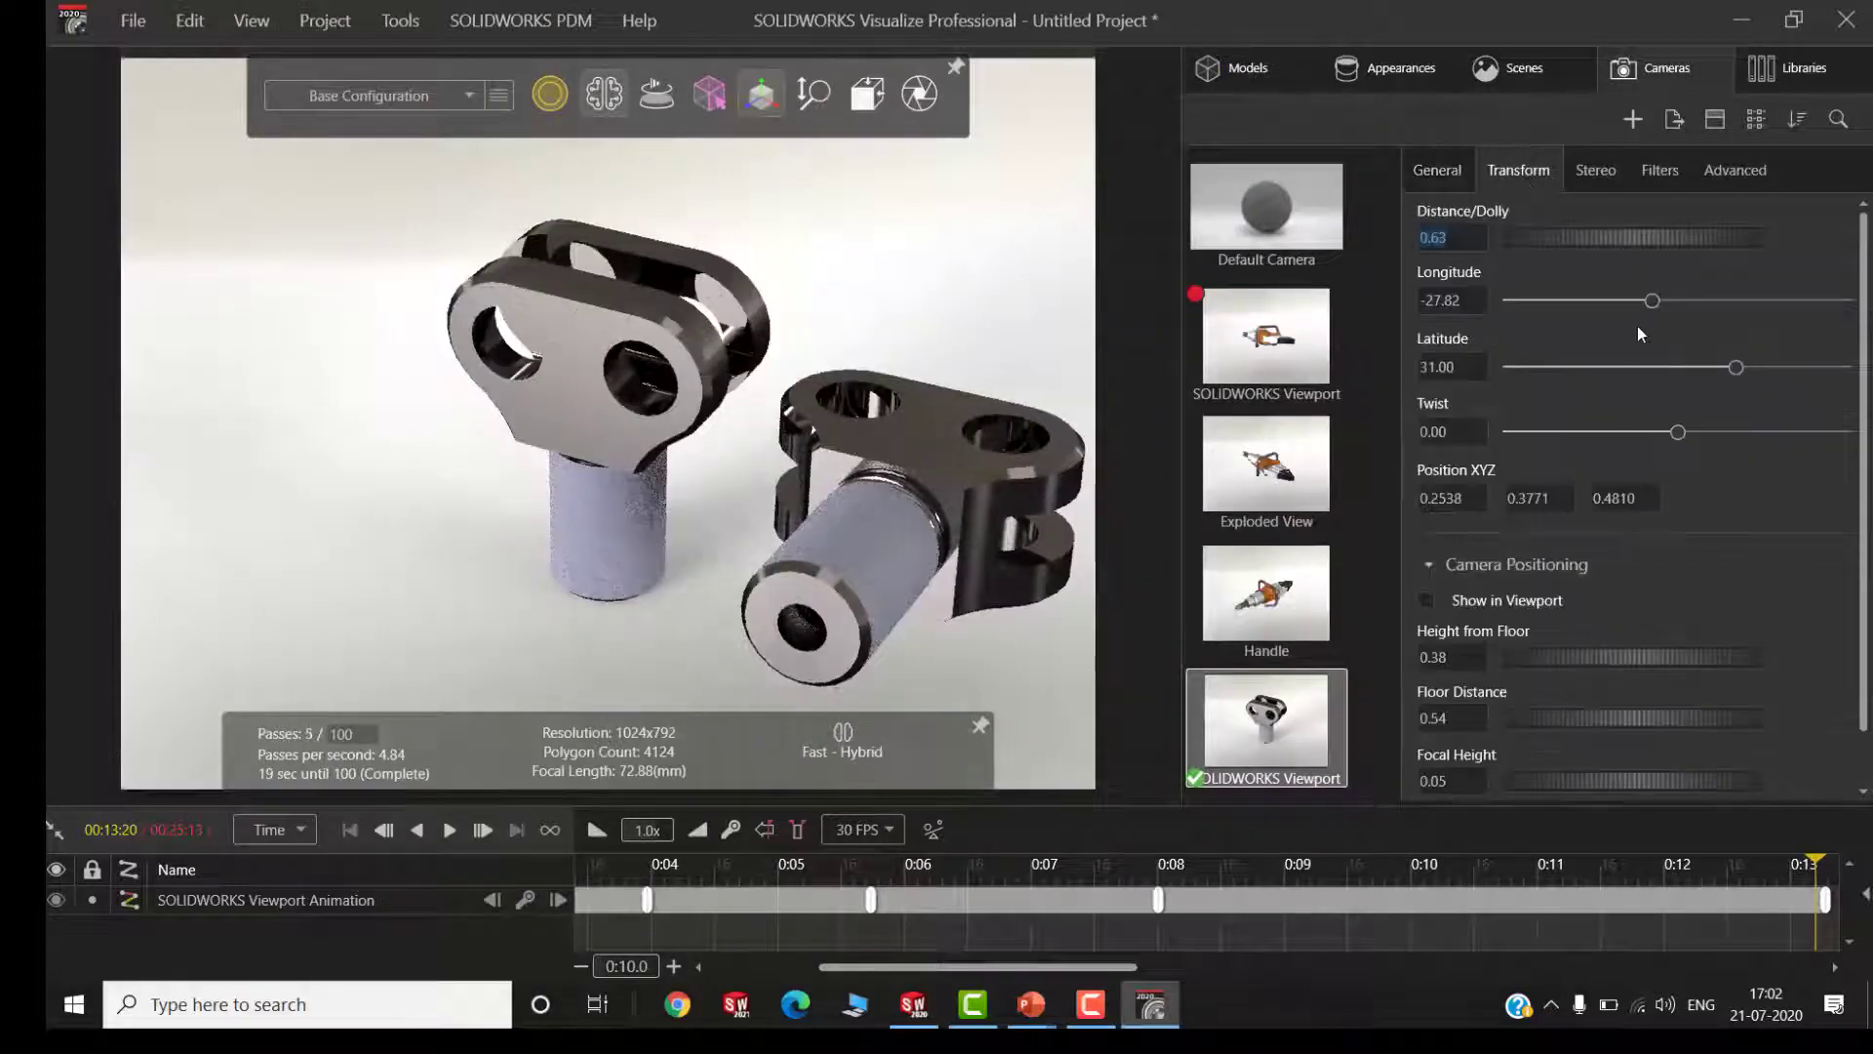
{"action": "left_click_drag", "start_coordinate": [1691, 311], "coordinate": [1649, 308]}
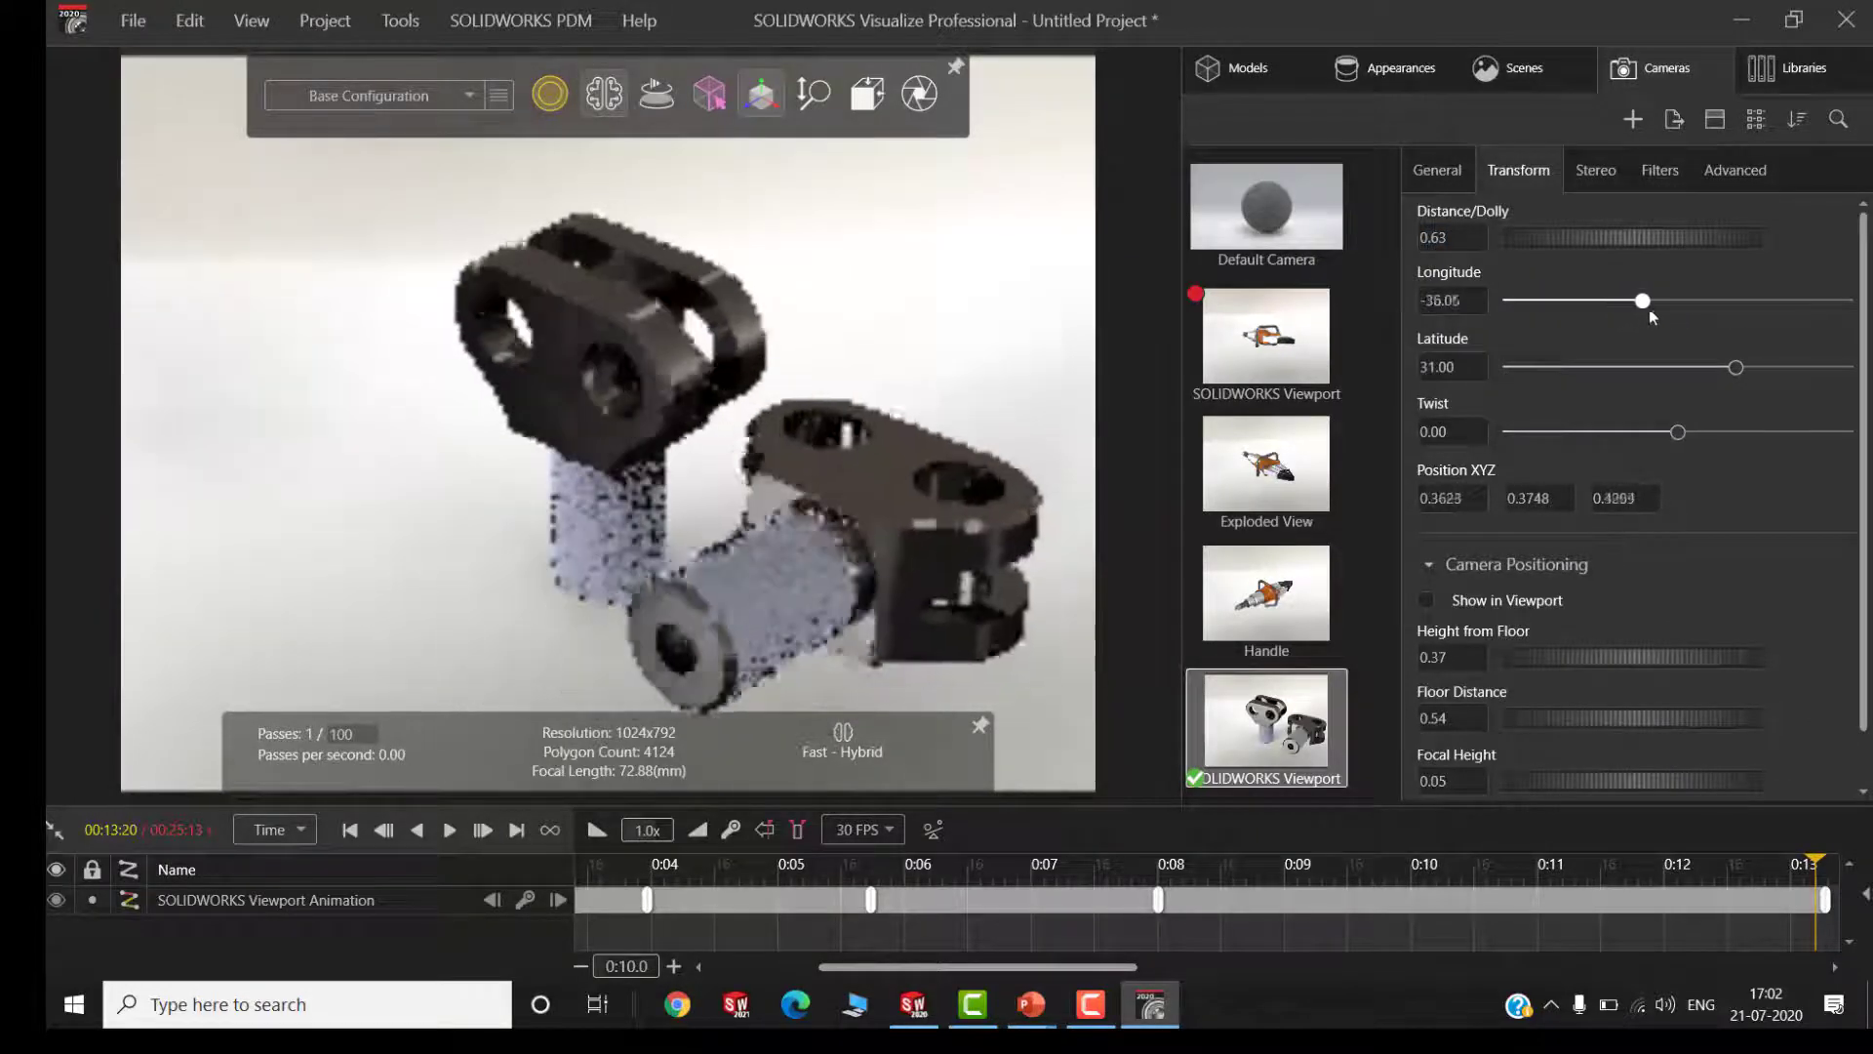
Lower the copied rod end to about Y 0.0437
{"action": "left_click", "coordinate": [892, 458]}
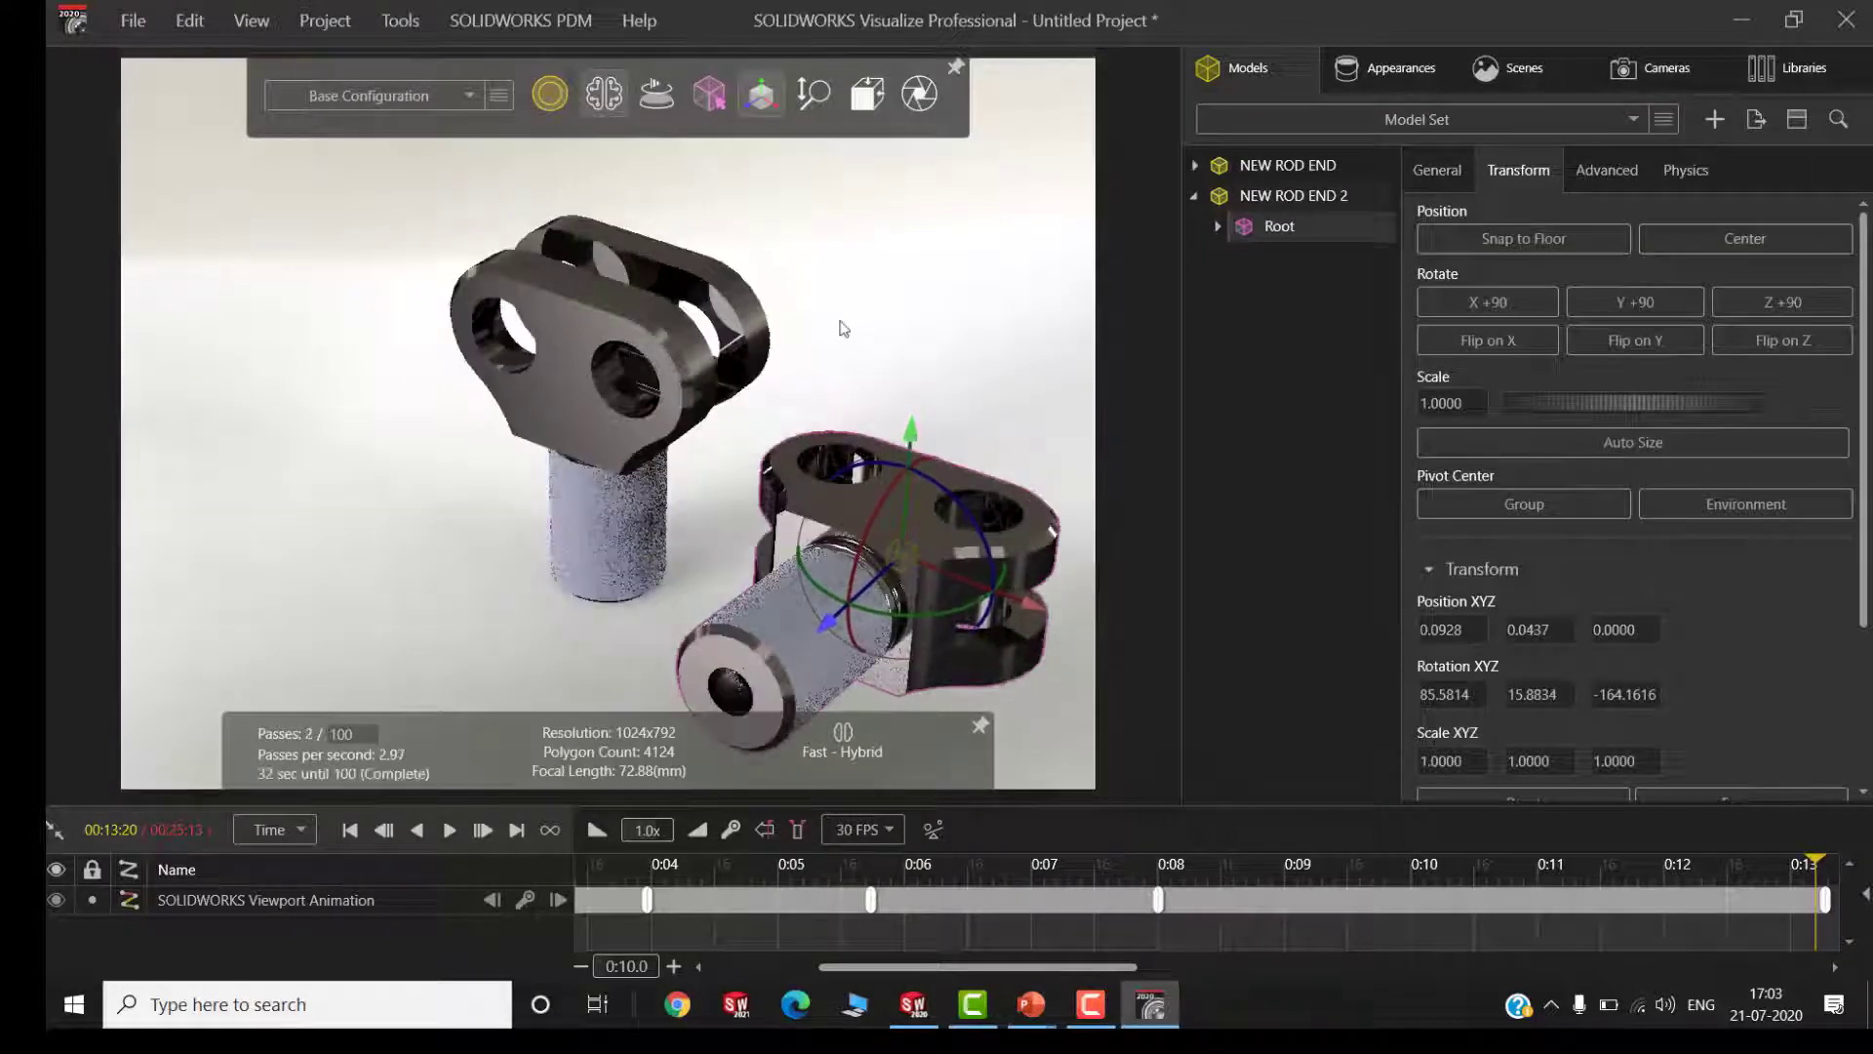
{"action": "left_click_drag", "start_coordinate": [840, 322], "coordinate": [777, 309]}
{"action": "scroll", "coordinate": [898, 486], "scroll_direction": "up", "scroll_amount": 3}
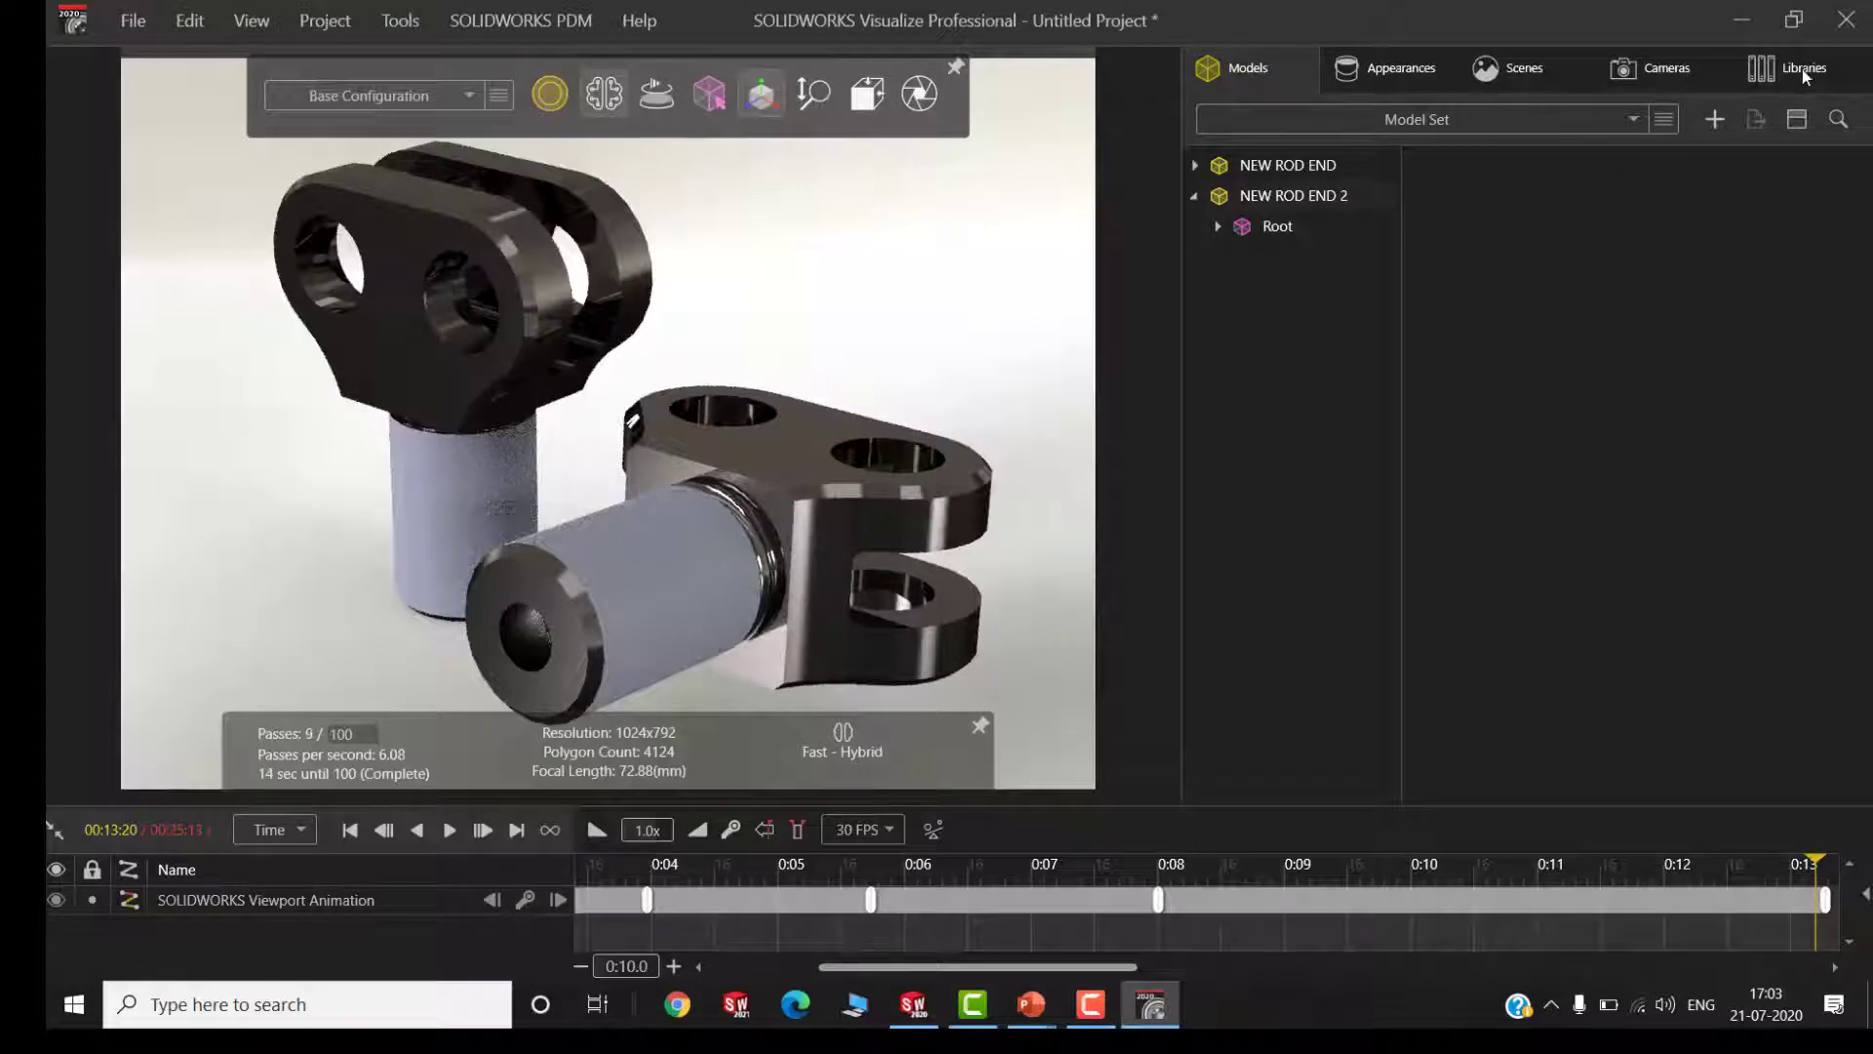
Browse the local appearance library to the Metal folder and apply its aluminum appearance to the copied rod end's shank
{"action": "left_click", "coordinate": [1804, 68]}
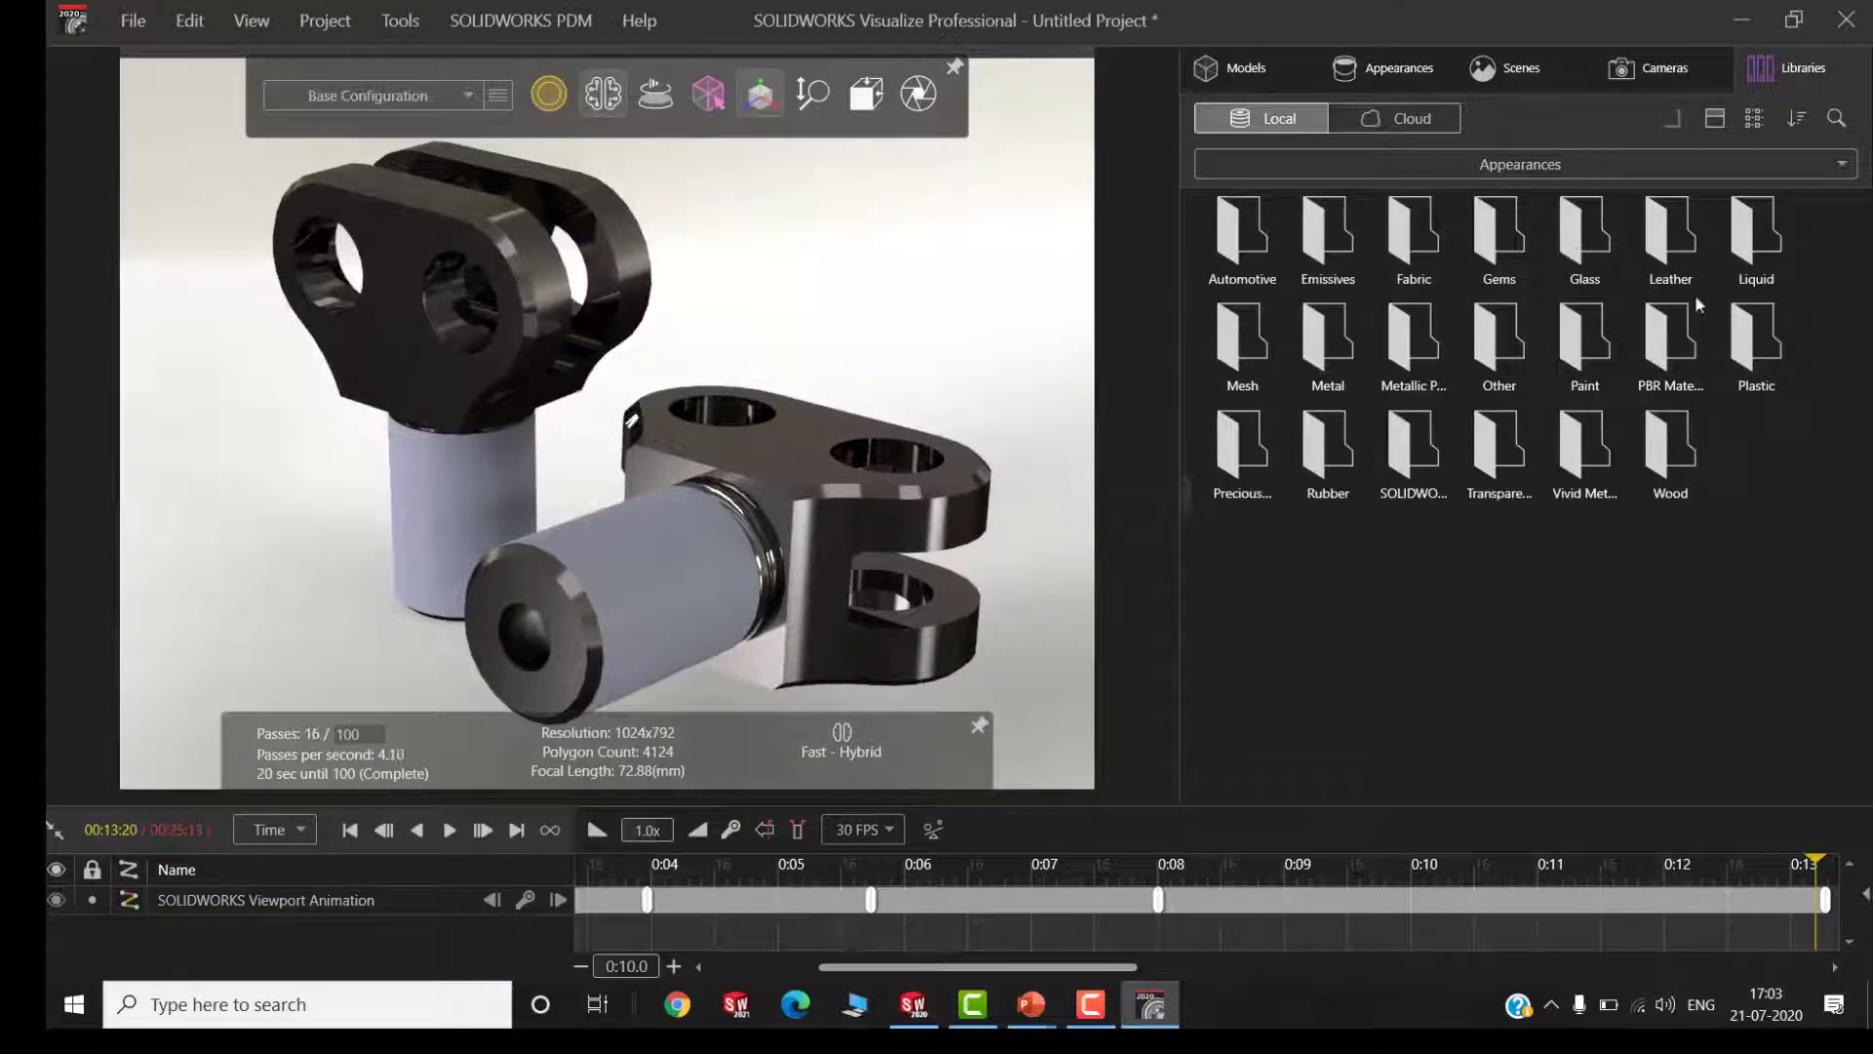
{"action": "double_click", "coordinate": [1757, 332]}
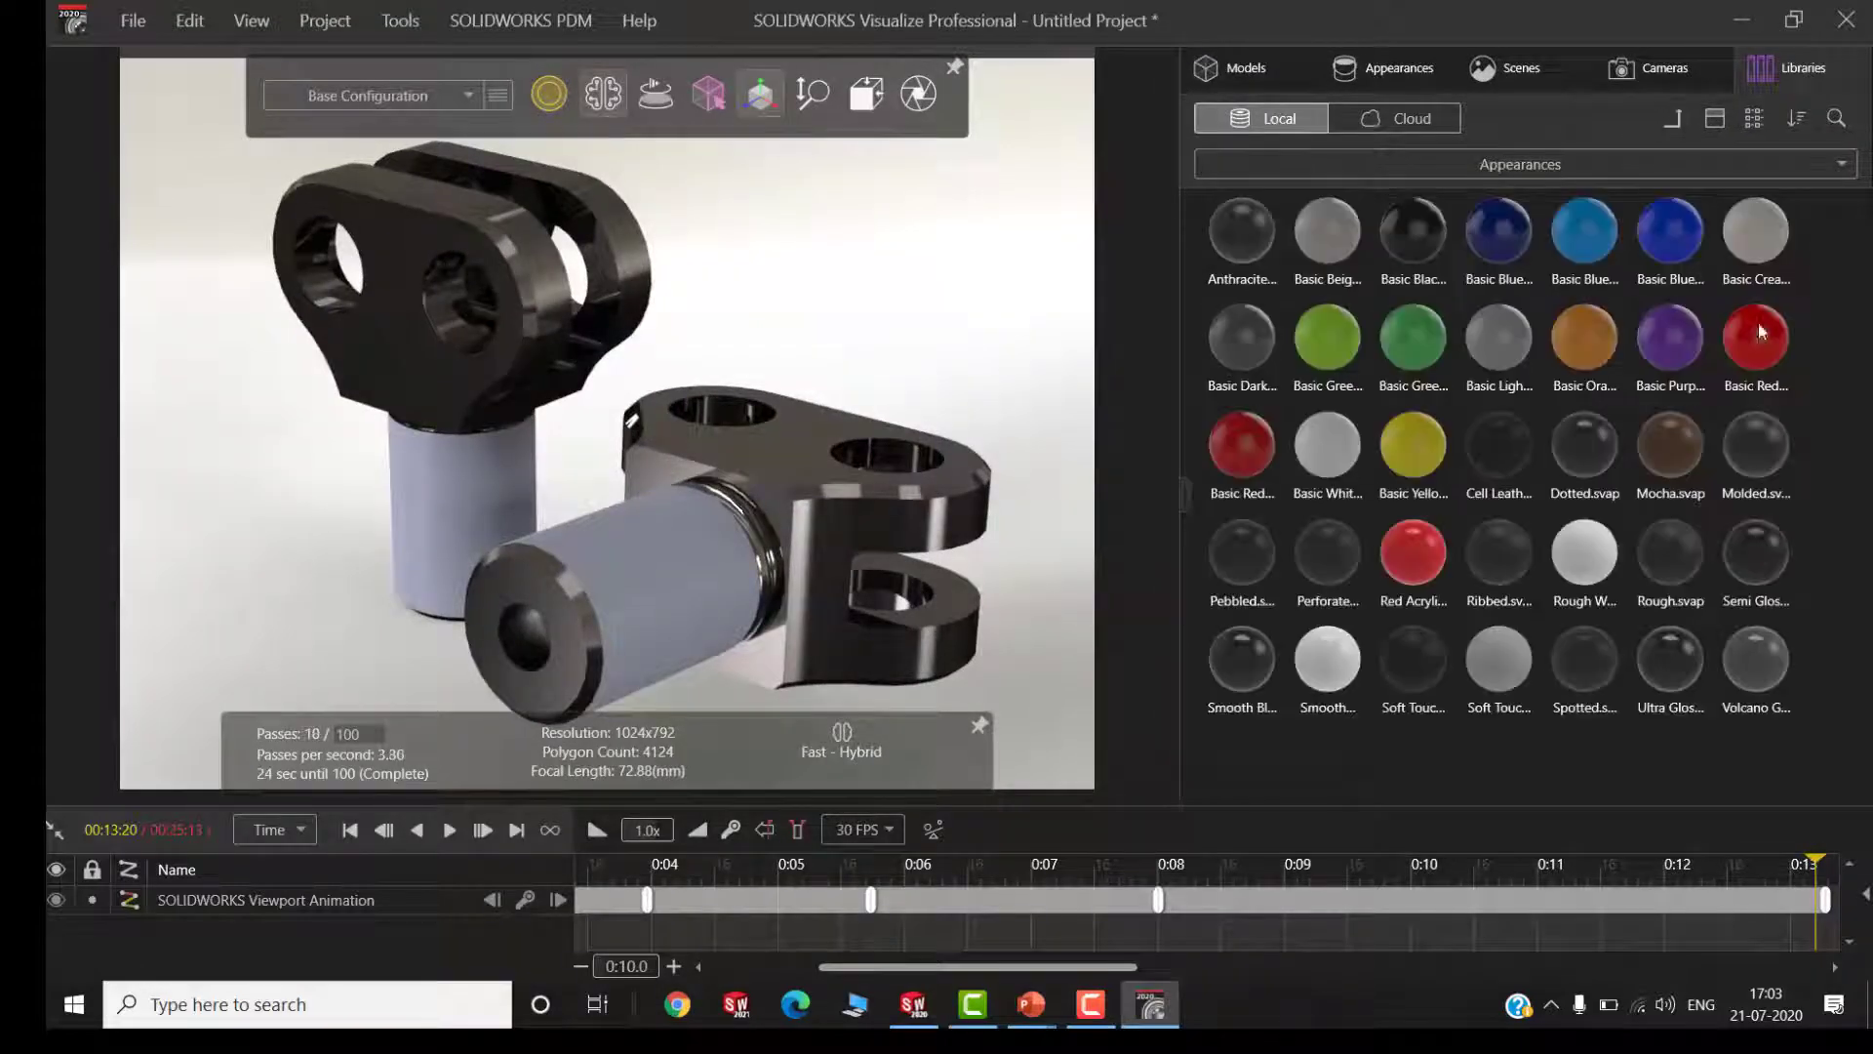
{"action": "left_click", "coordinate": [1674, 119]}
{"action": "double_click", "coordinate": [1415, 337]}
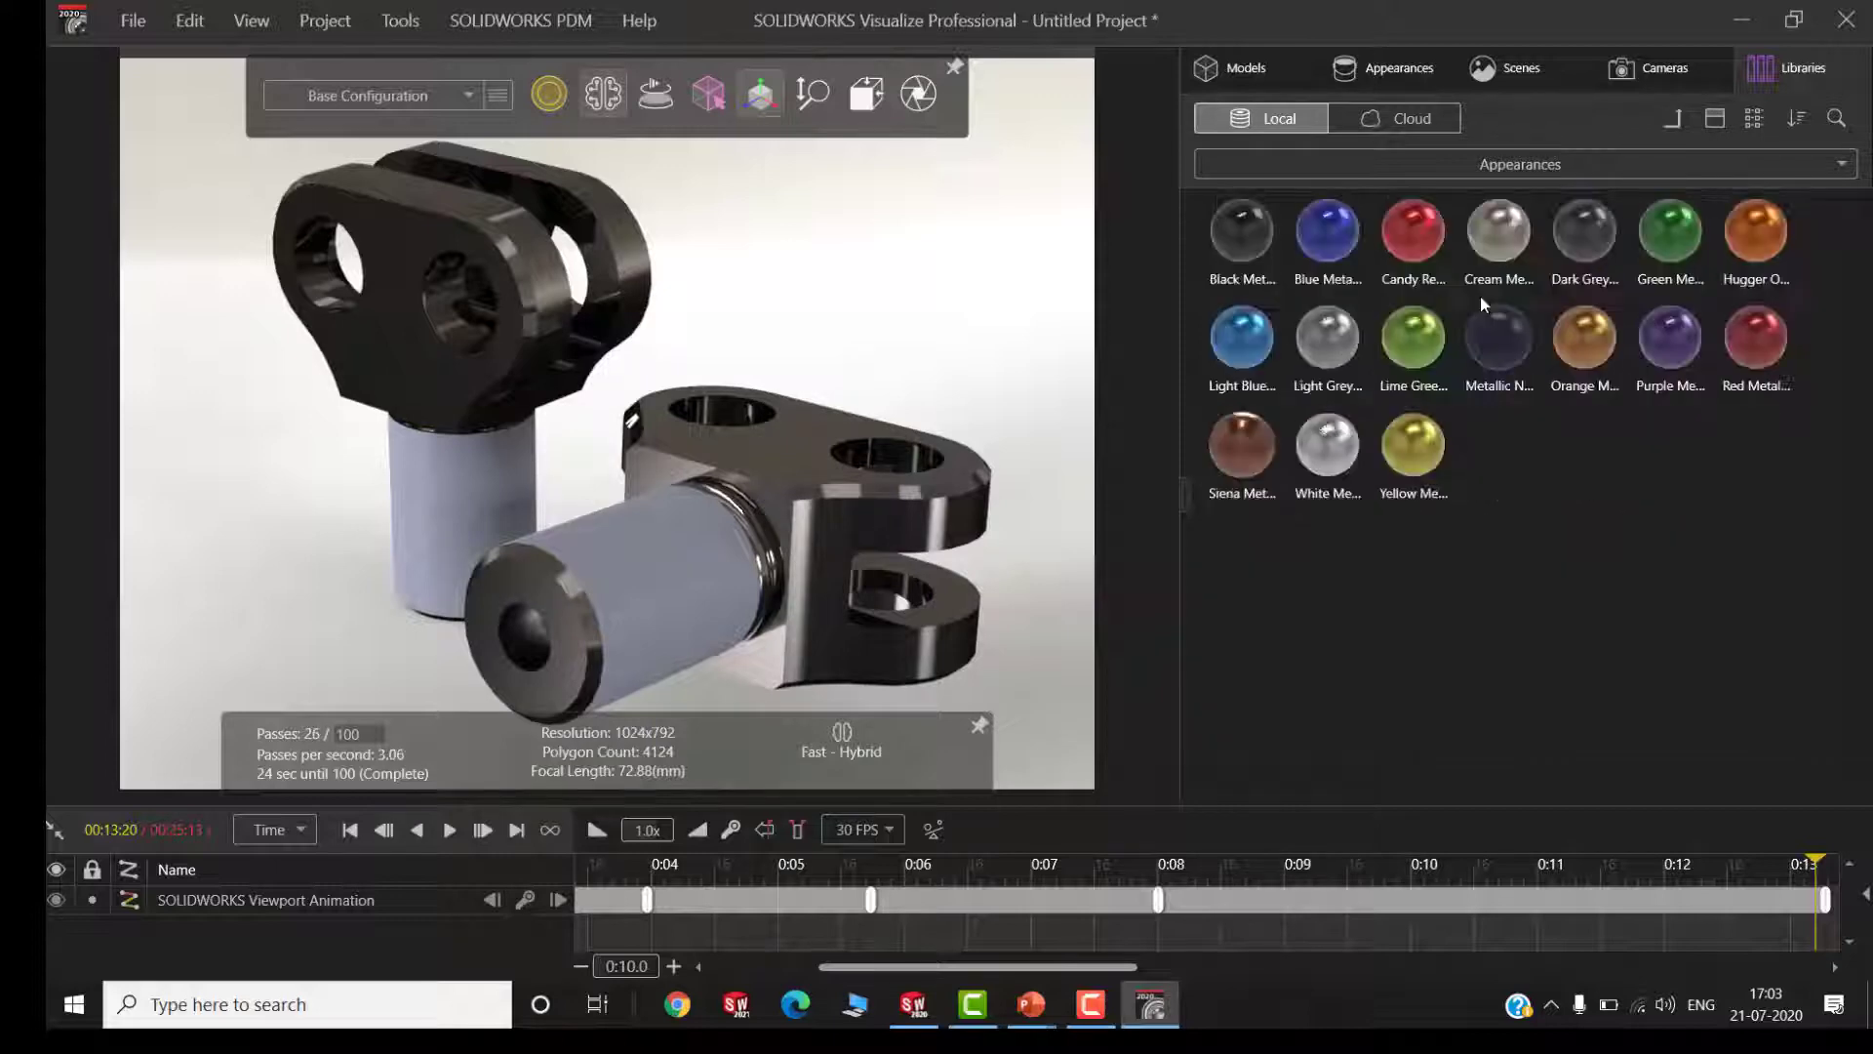
{"action": "left_click", "coordinate": [1674, 119]}
{"action": "double_click", "coordinate": [1350, 333]}
{"action": "left_click_drag", "start_coordinate": [1242, 234], "coordinate": [629, 573]}
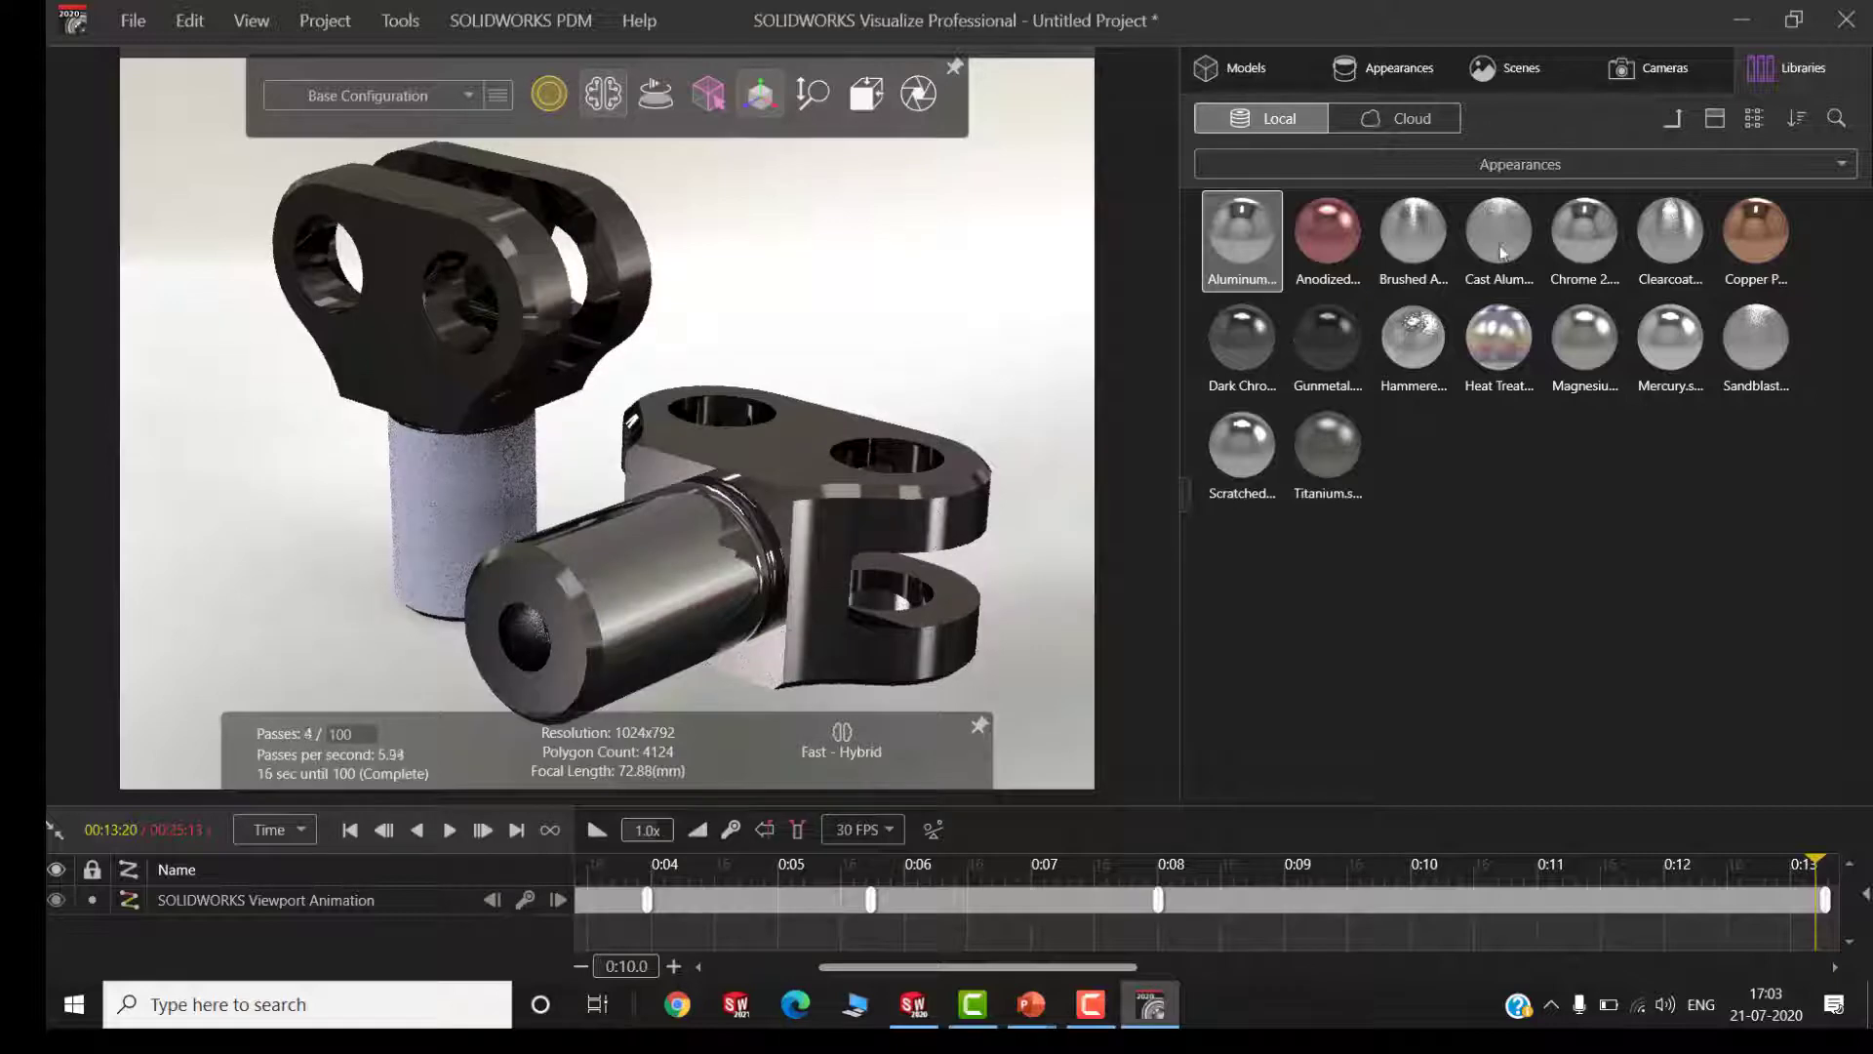
Apply the red anodized metal to the copied rod end's body and shank, and the aluminum appearance to the upright rod end's shank
{"action": "left_click_drag", "start_coordinate": [1333, 251], "coordinate": [756, 473]}
{"action": "left_click_drag", "start_coordinate": [1303, 244], "coordinate": [689, 546]}
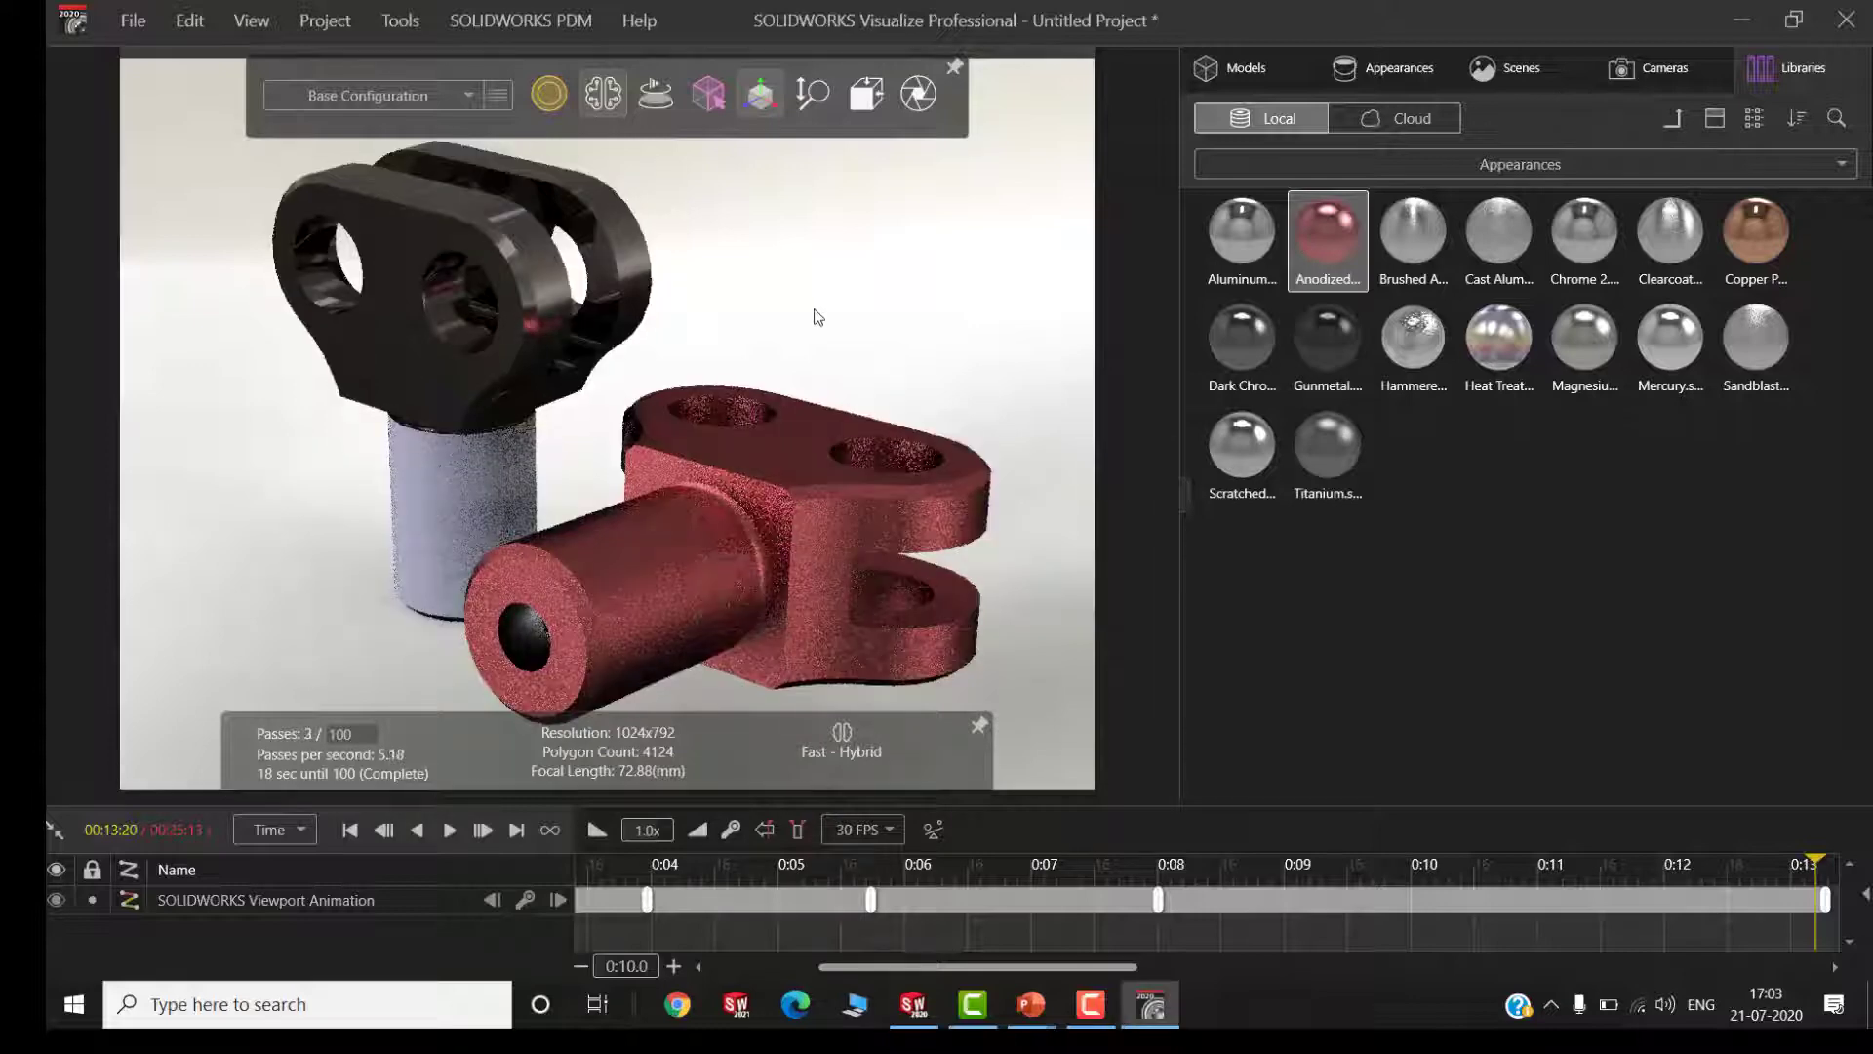
{"action": "left_click_drag", "start_coordinate": [1265, 256], "coordinate": [460, 524]}
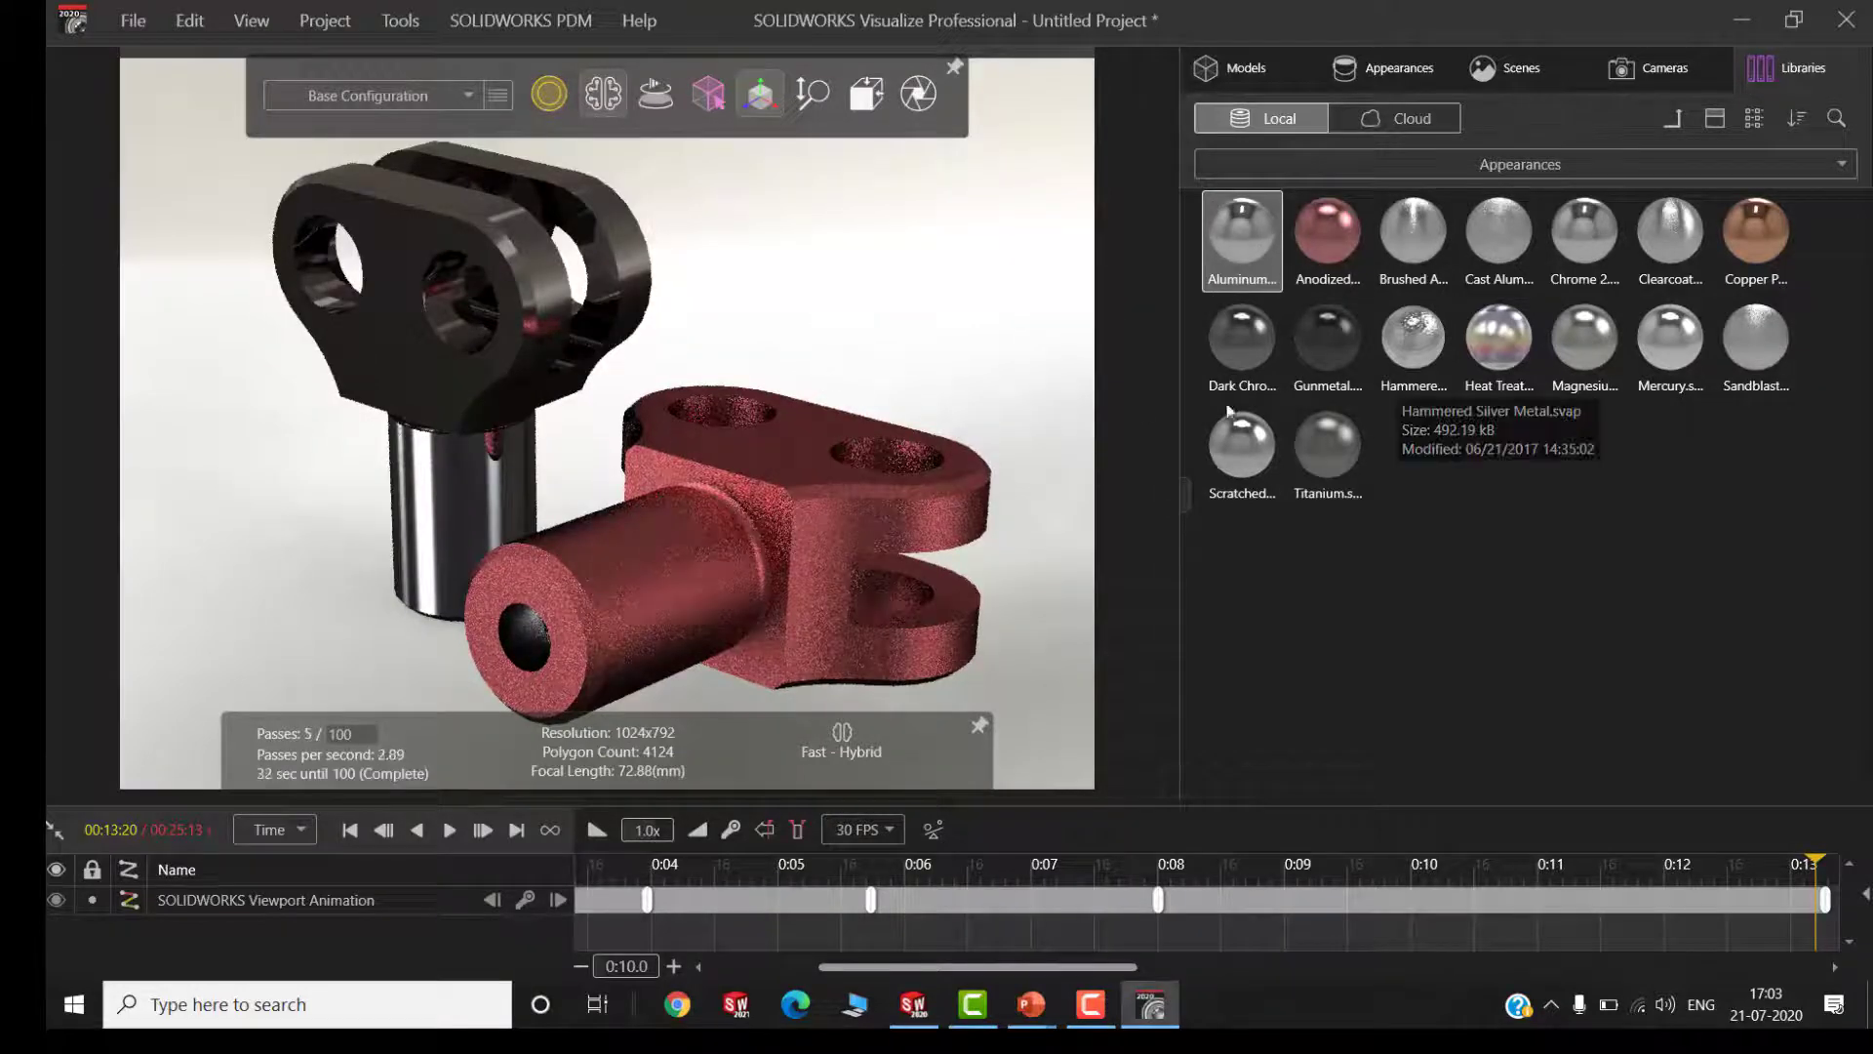
Enable Keep Above Floor for the active SOLIDWORKS Viewport camera and leave the camera unlocked
{"action": "left_click", "coordinate": [1649, 67]}
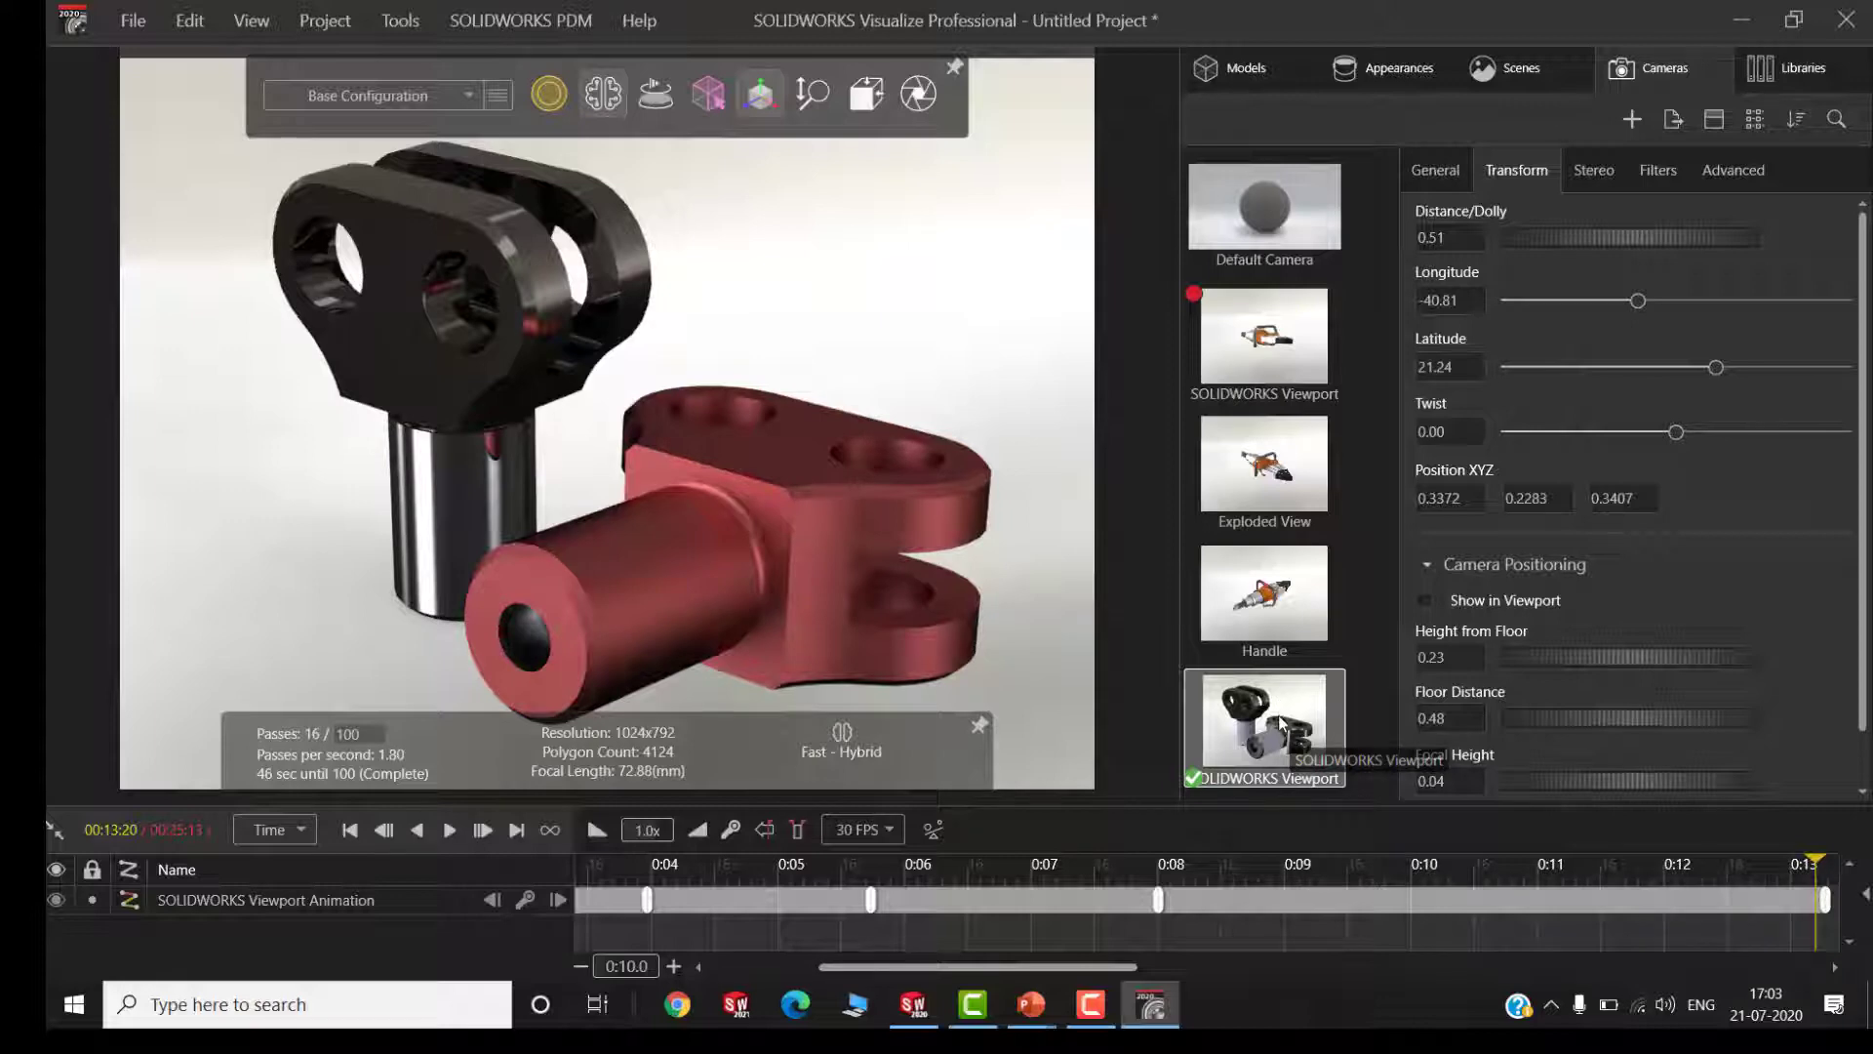
{"action": "left_click", "coordinate": [1430, 171]}
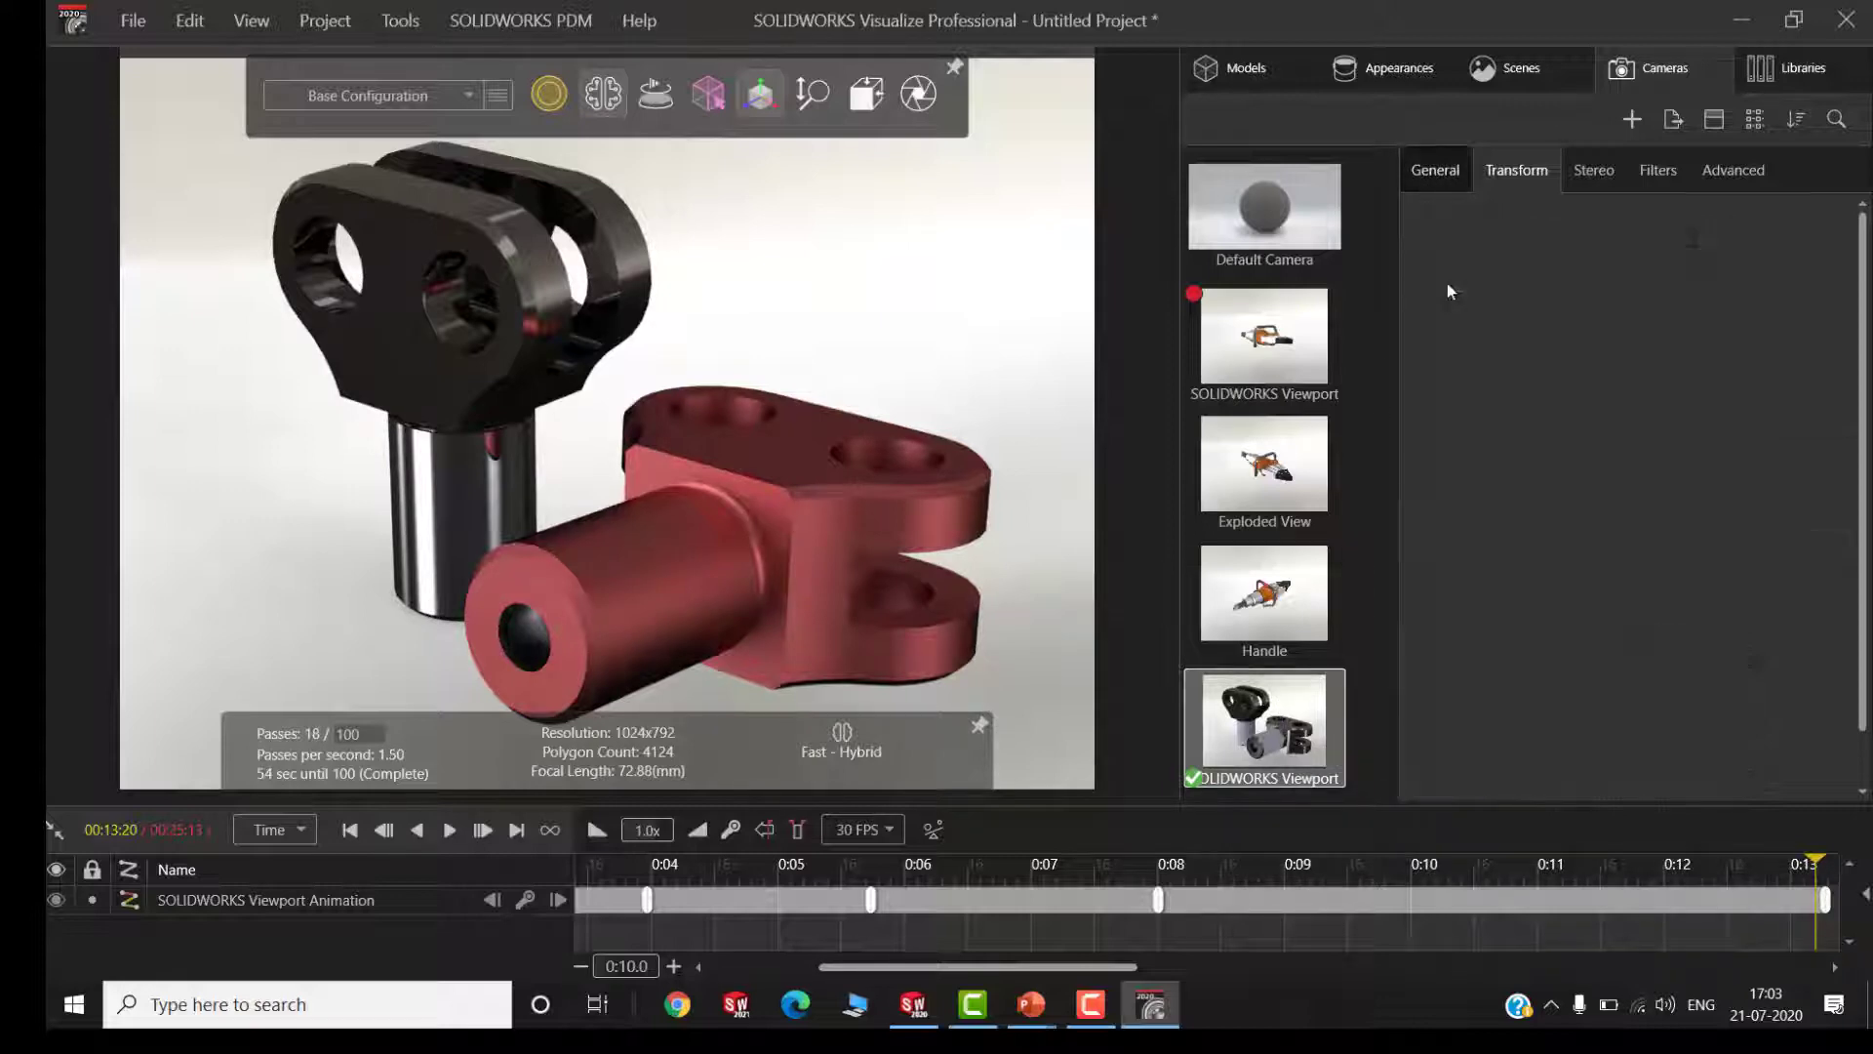
{"action": "left_click", "coordinate": [1423, 282]}
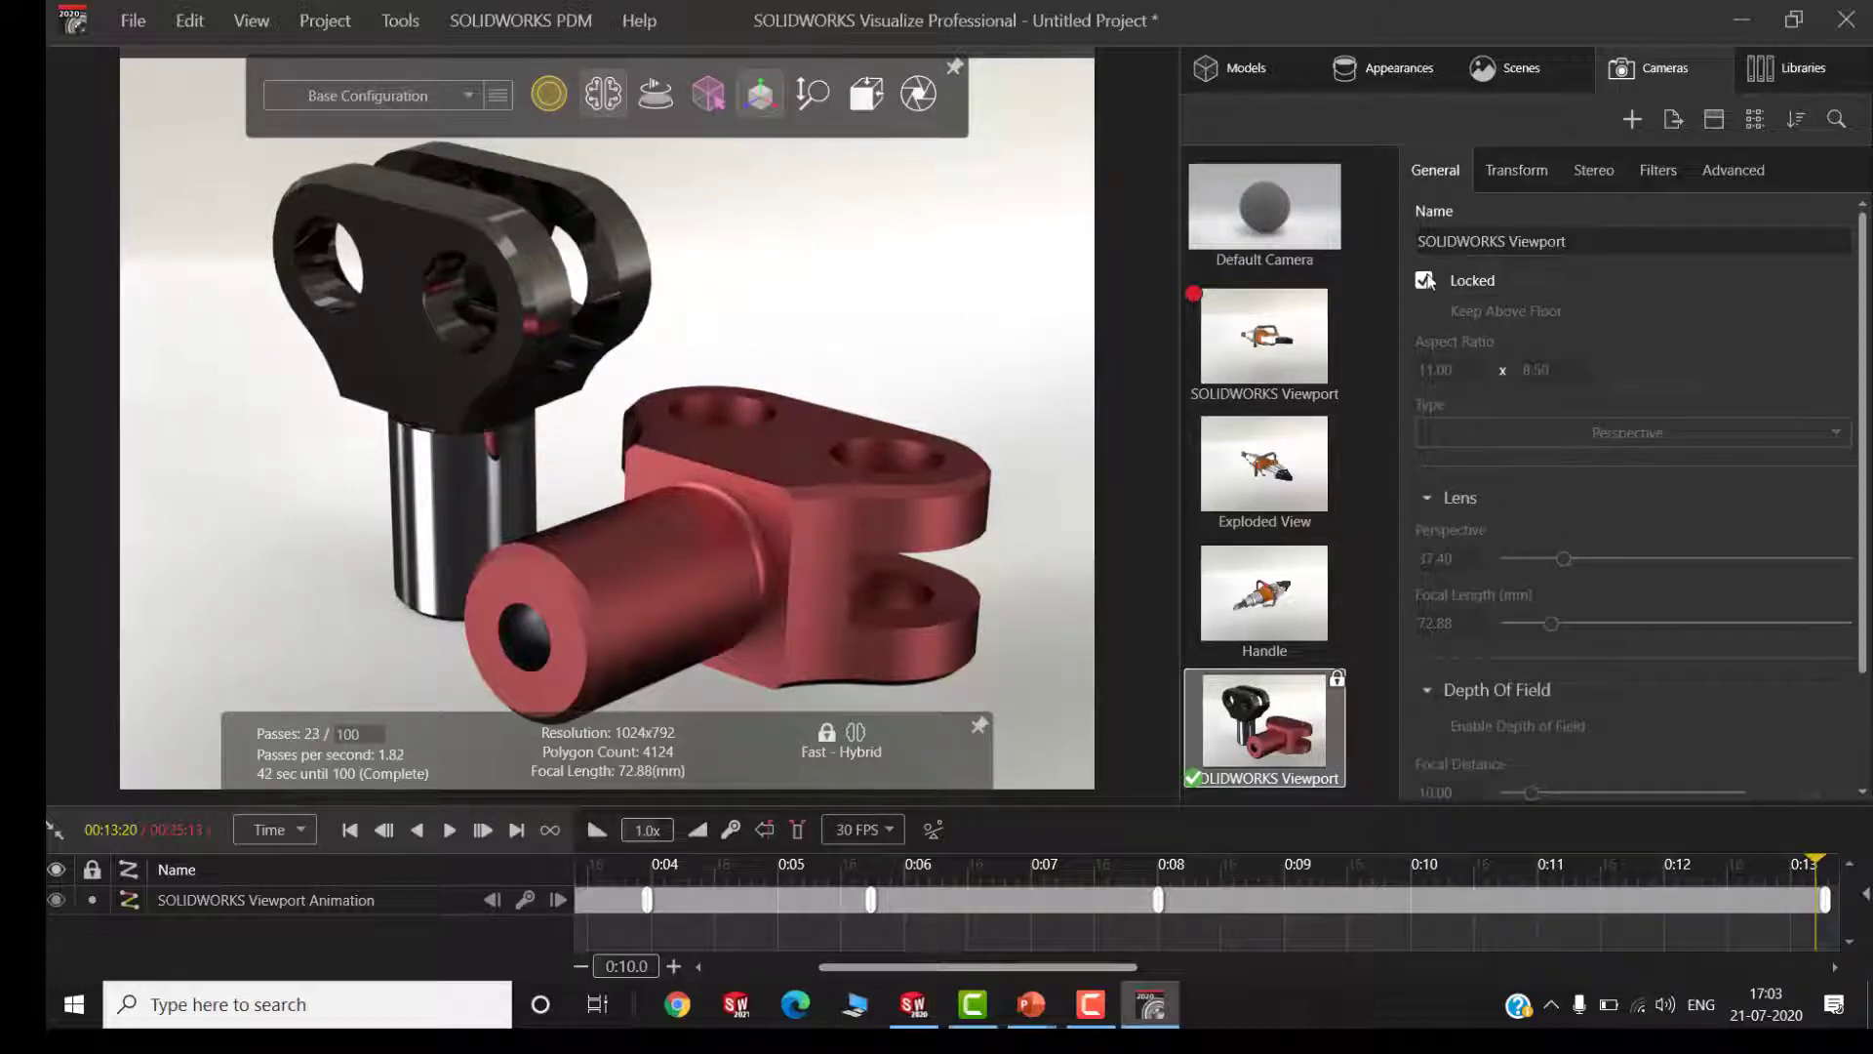
{"action": "left_click", "coordinate": [1424, 281]}
{"action": "left_click", "coordinate": [1424, 310]}
{"action": "left_click", "coordinate": [1424, 281]}
{"action": "left_click", "coordinate": [1424, 281]}
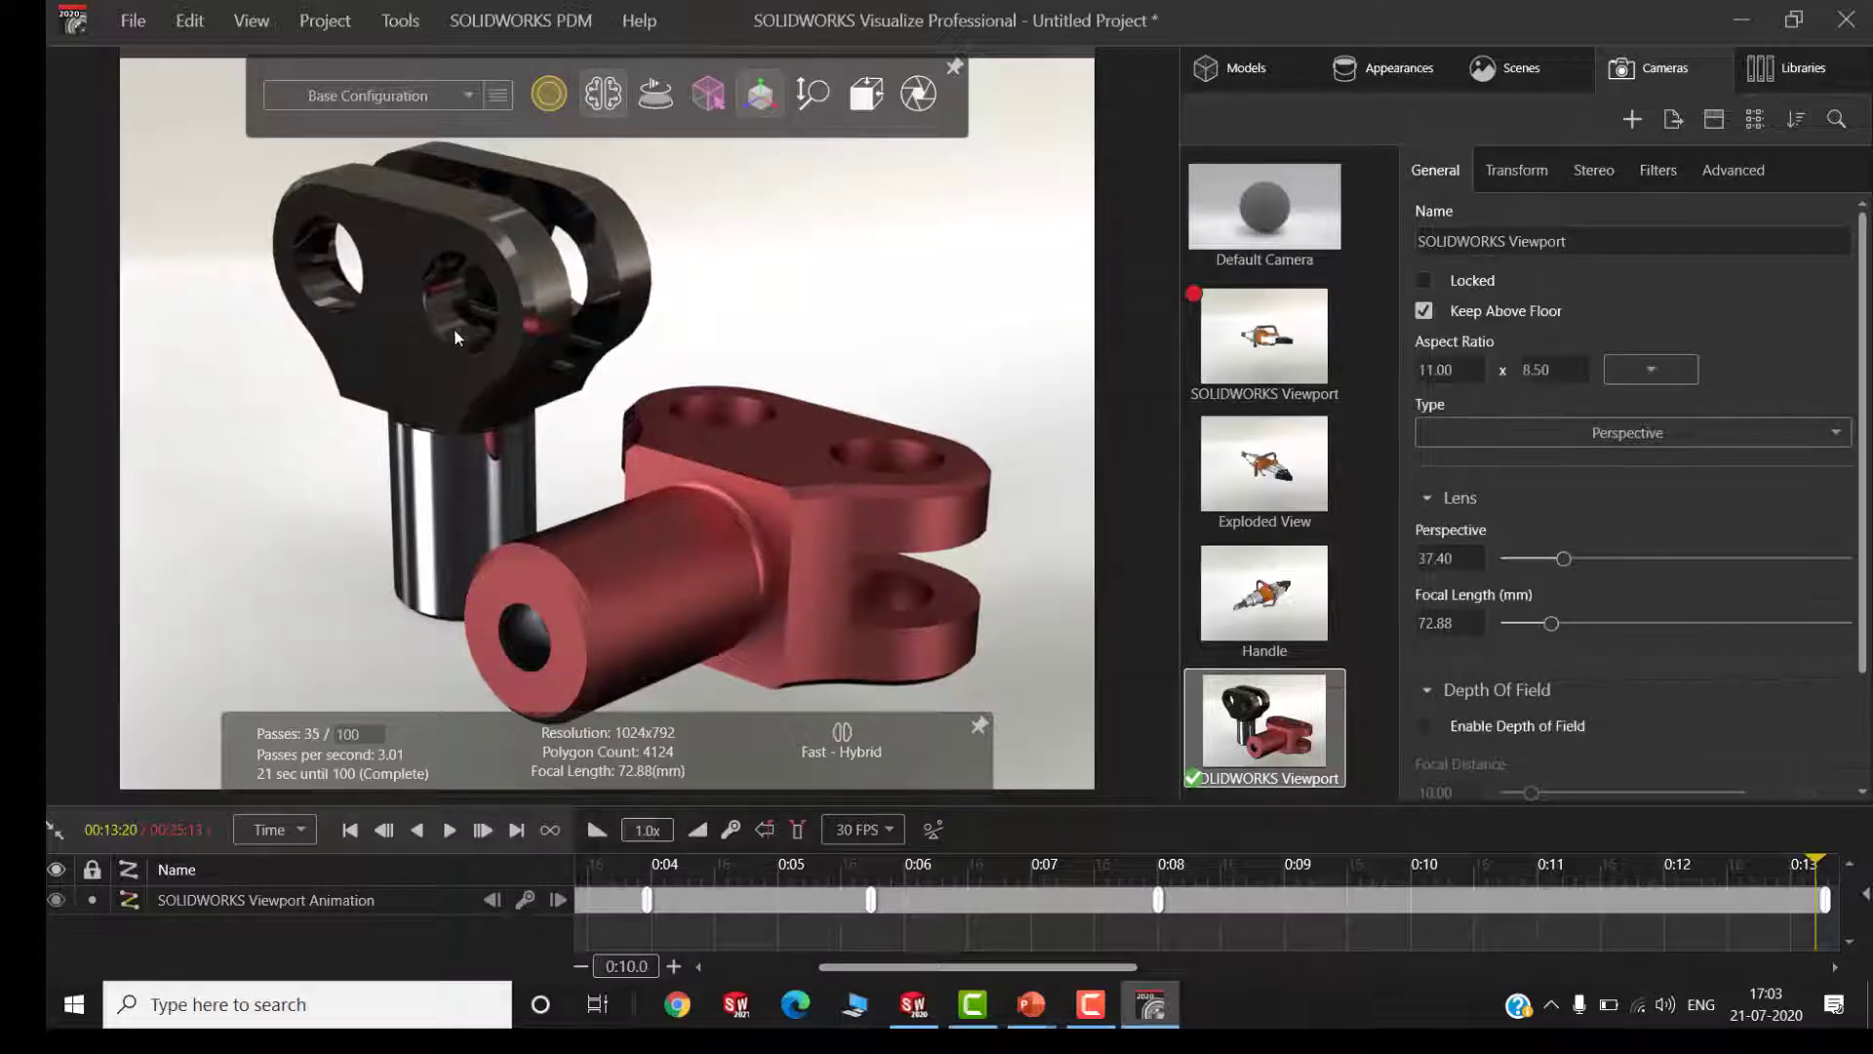
Enable post-processing for the camera and set the vignette to about 118.98
{"action": "left_click", "coordinate": [1659, 171]}
{"action": "left_click", "coordinate": [1423, 259]}
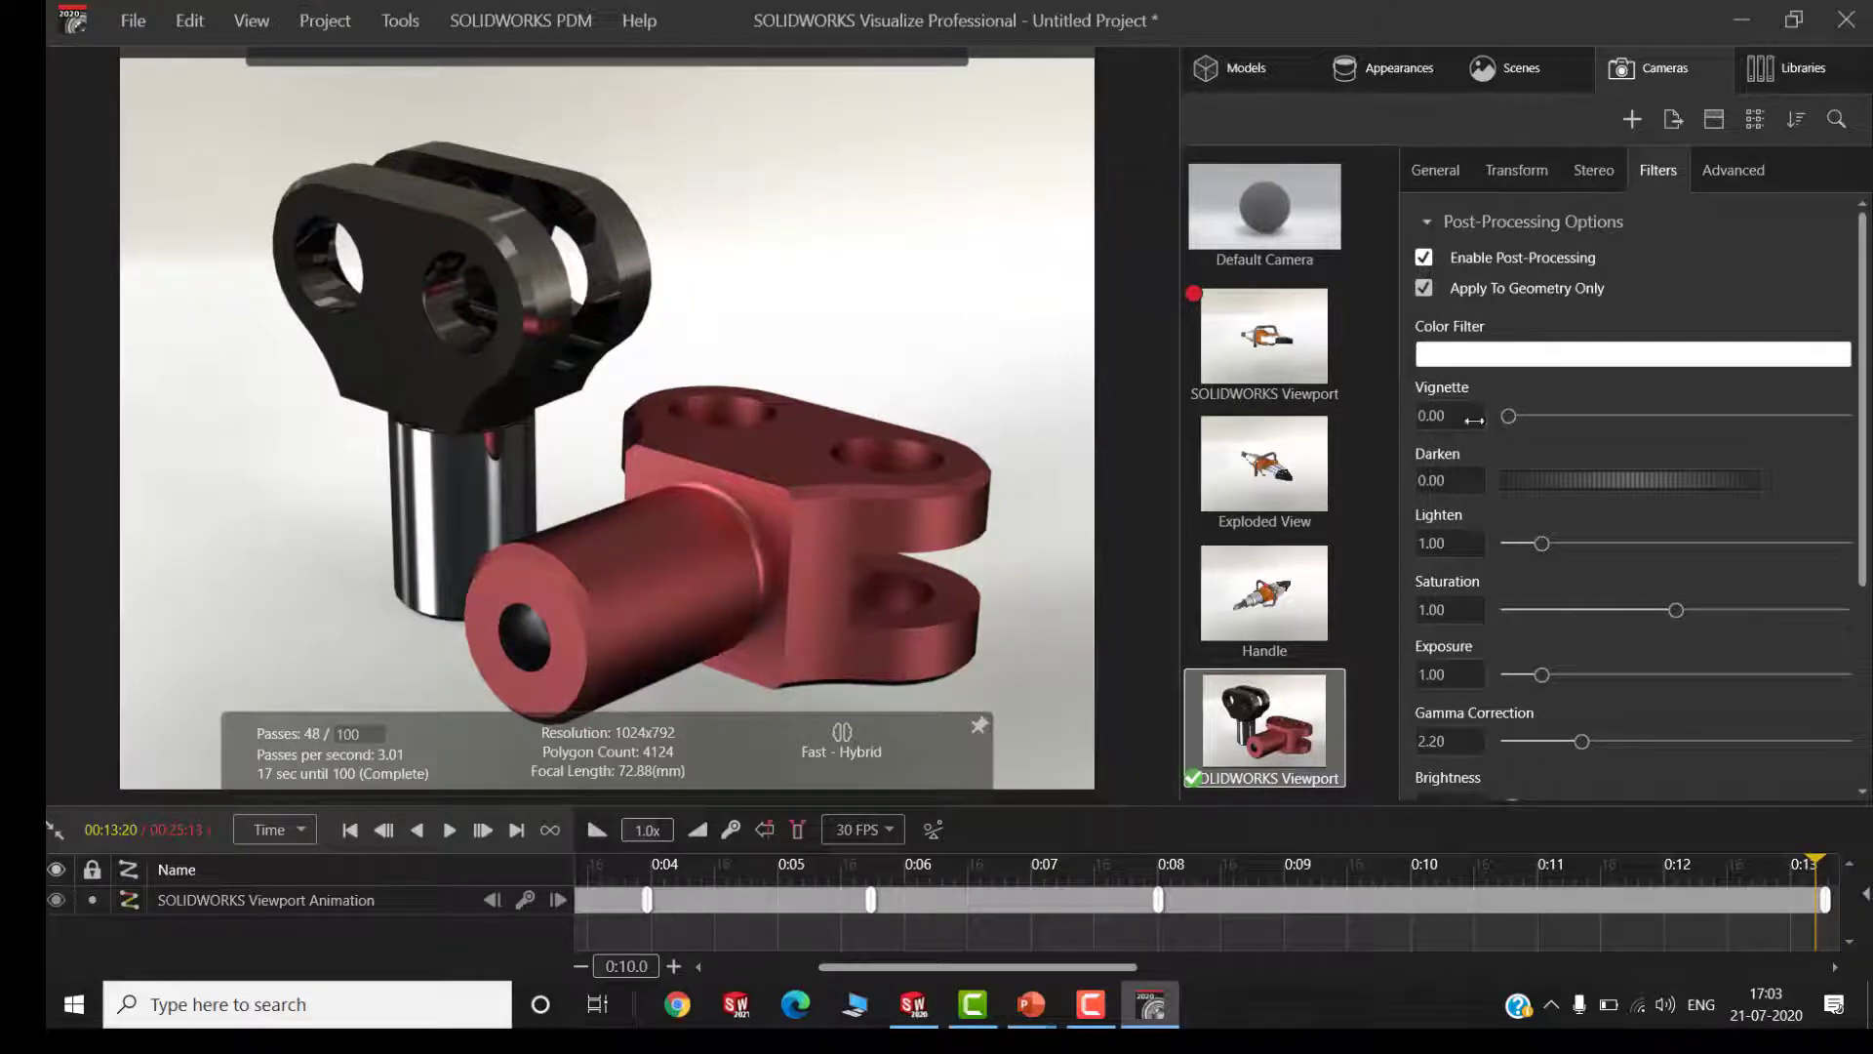
{"action": "left_click_drag", "start_coordinate": [1507, 417], "coordinate": [1548, 417]}
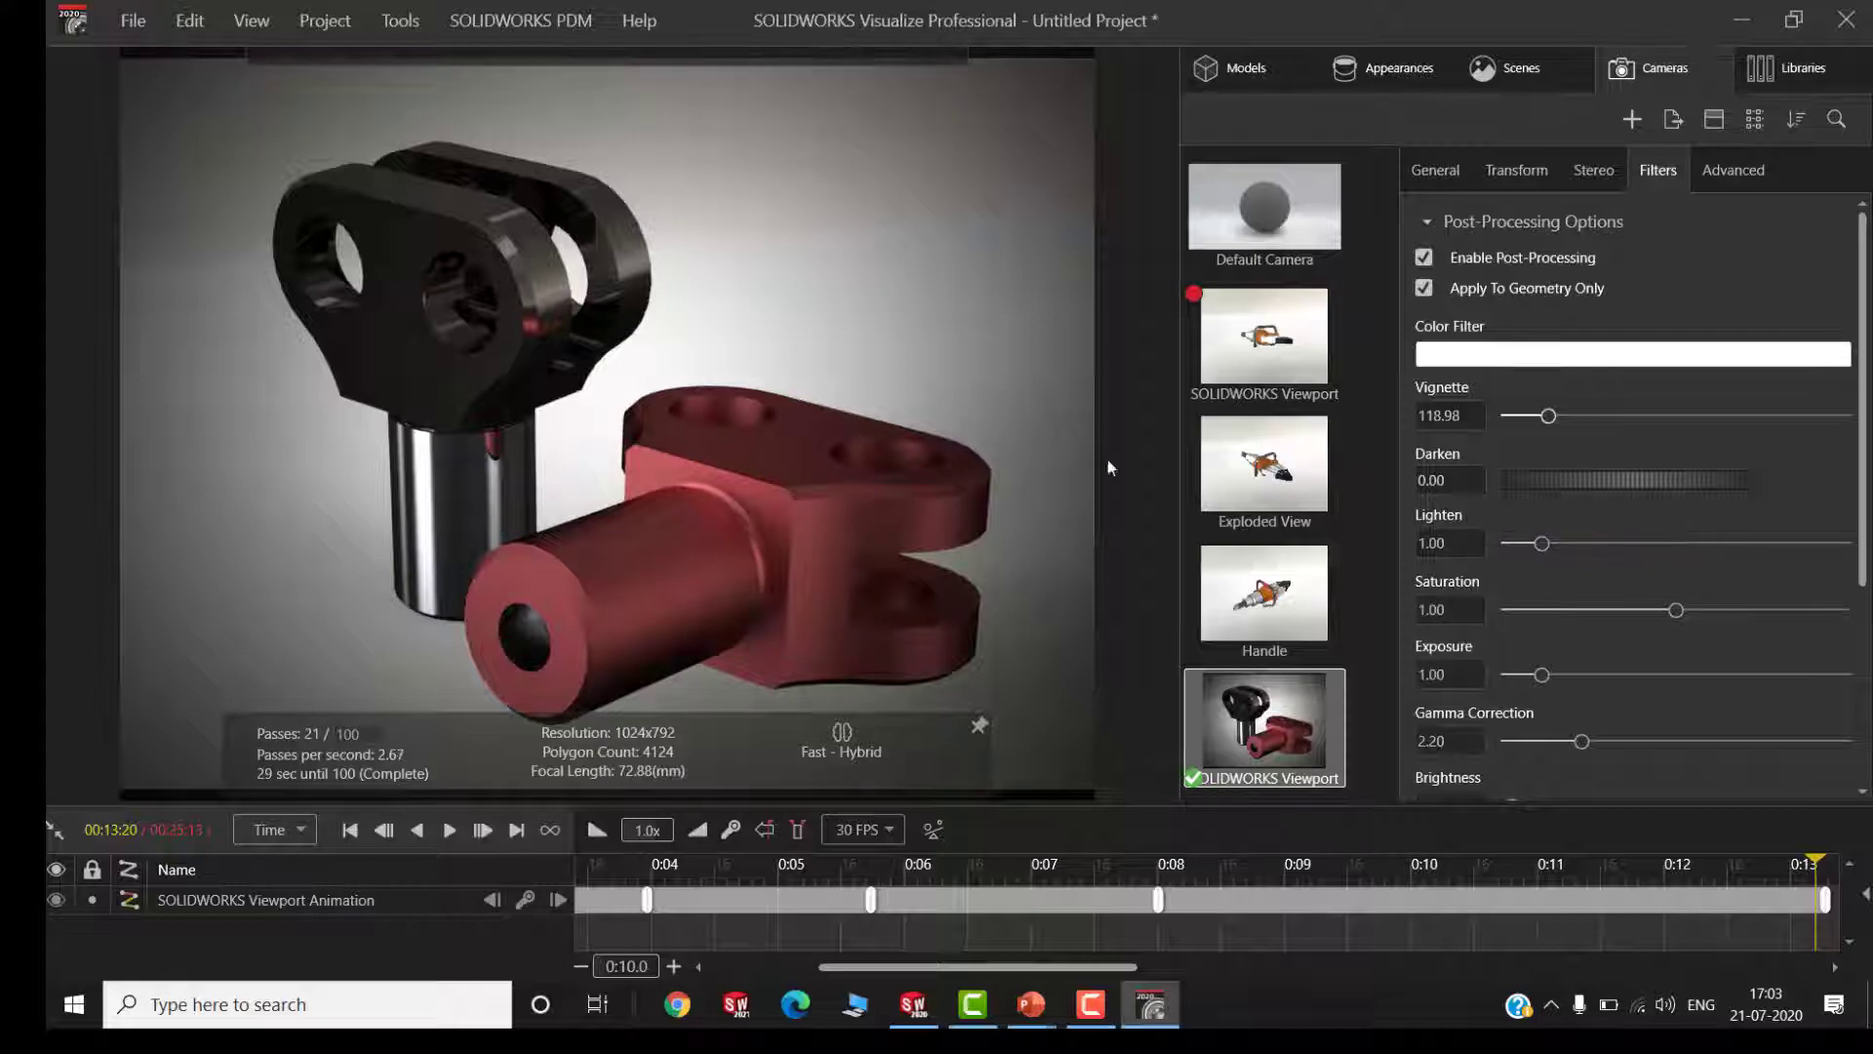
{"action": "scroll", "coordinate": [1596, 634], "scroll_direction": "down", "scroll_amount": 3}
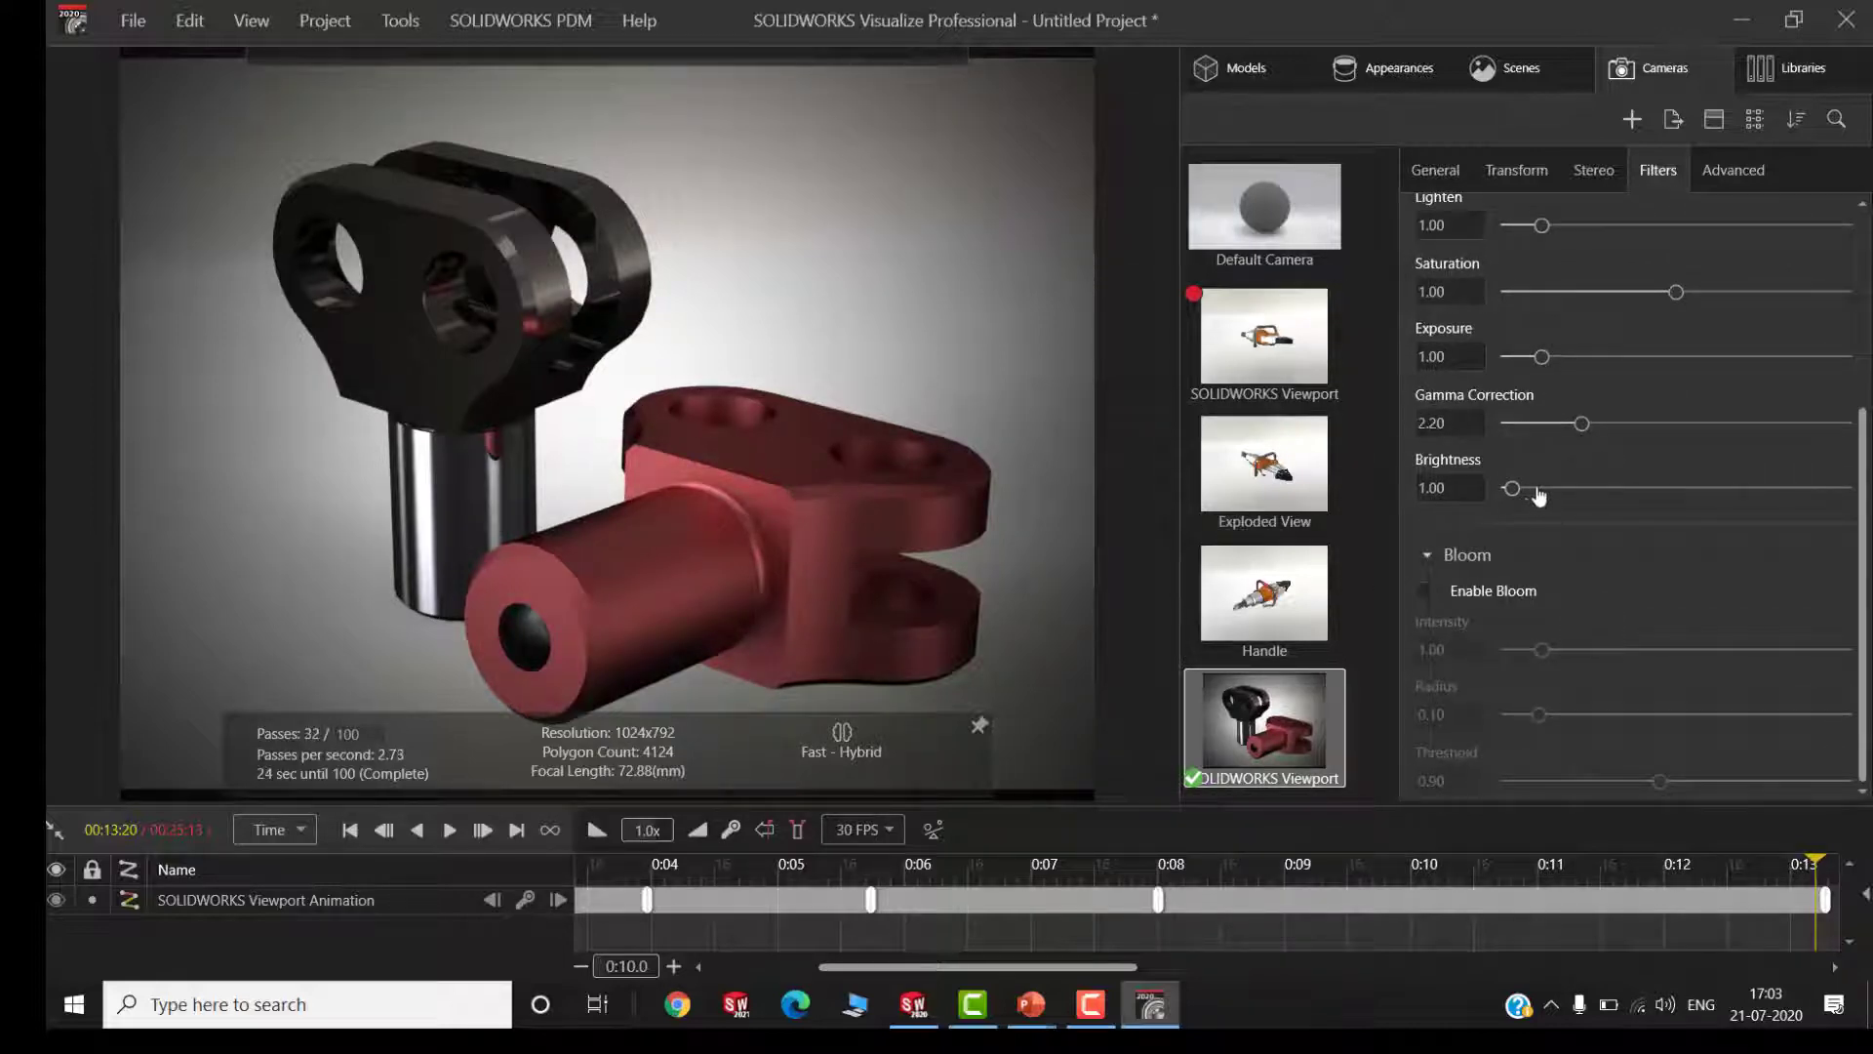
{"action": "scroll", "coordinate": [1694, 423], "scroll_direction": "up", "scroll_amount": 3}
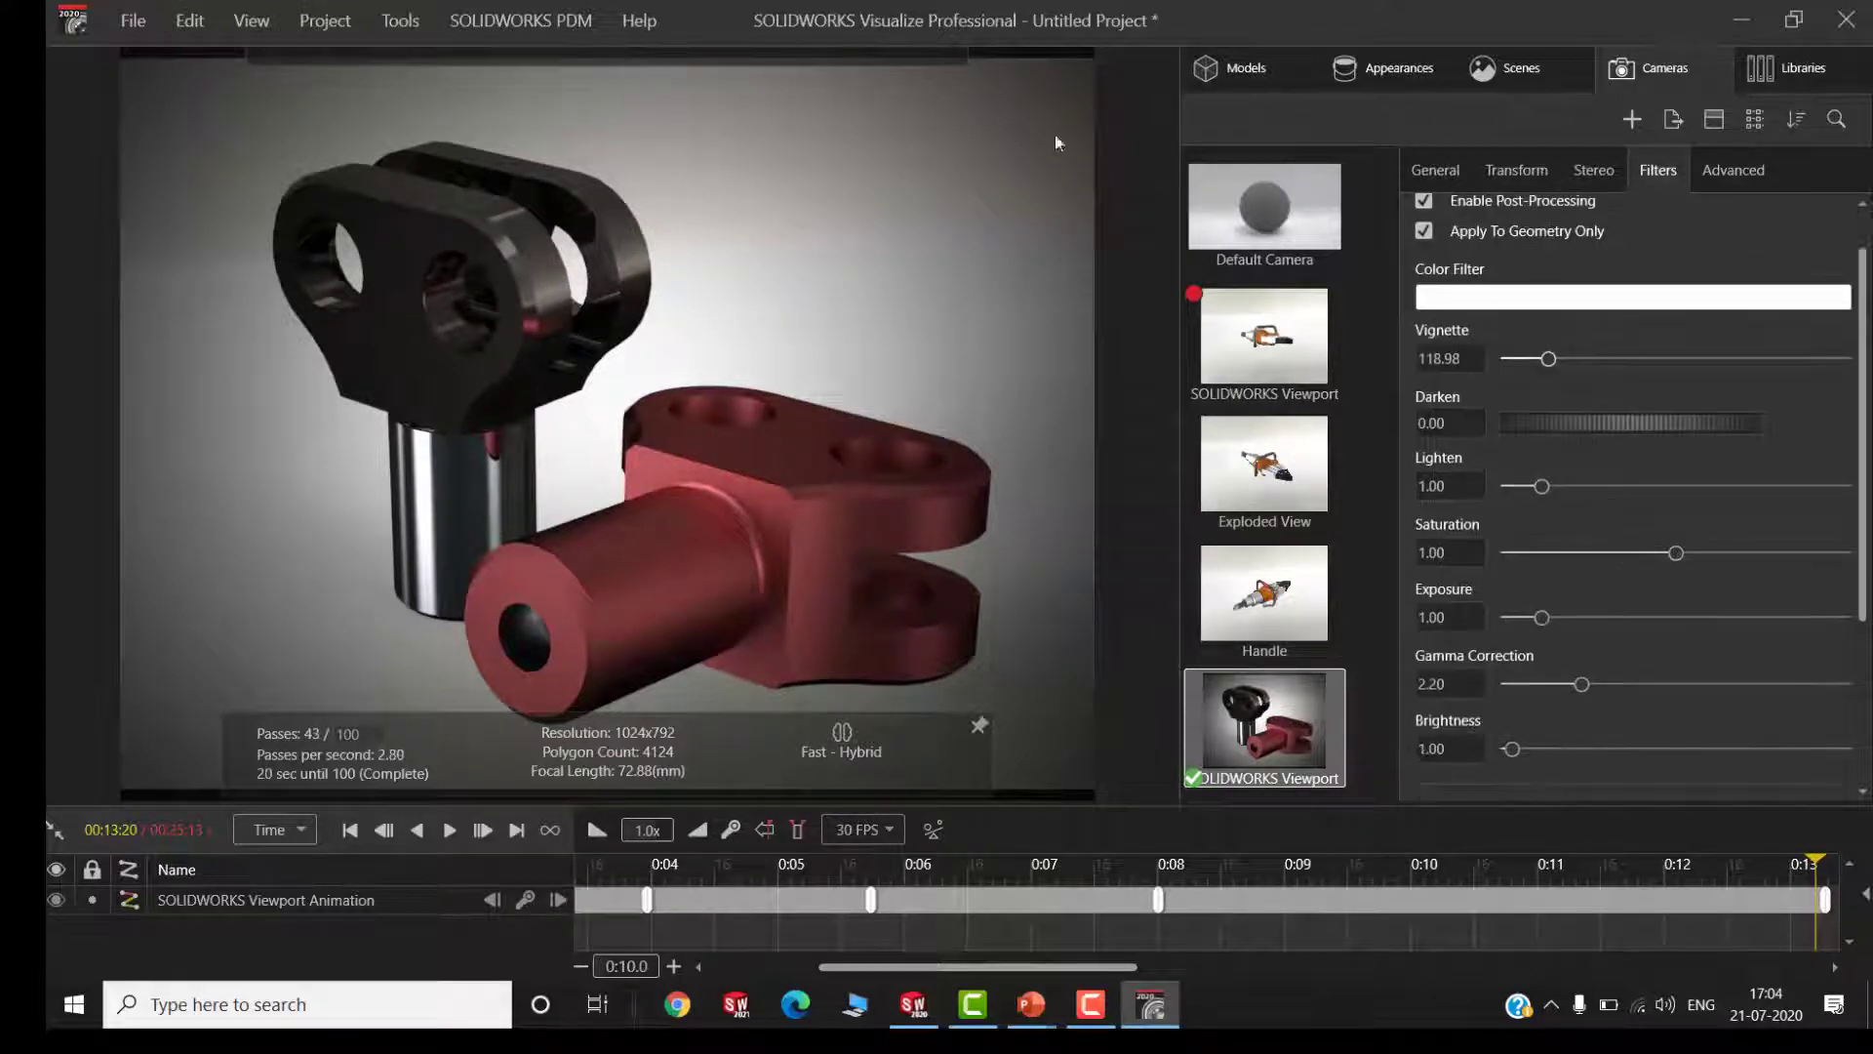
Open the output tools and review the still image formats, the movie formats and the animation settings
{"action": "left_click", "coordinate": [914, 102]}
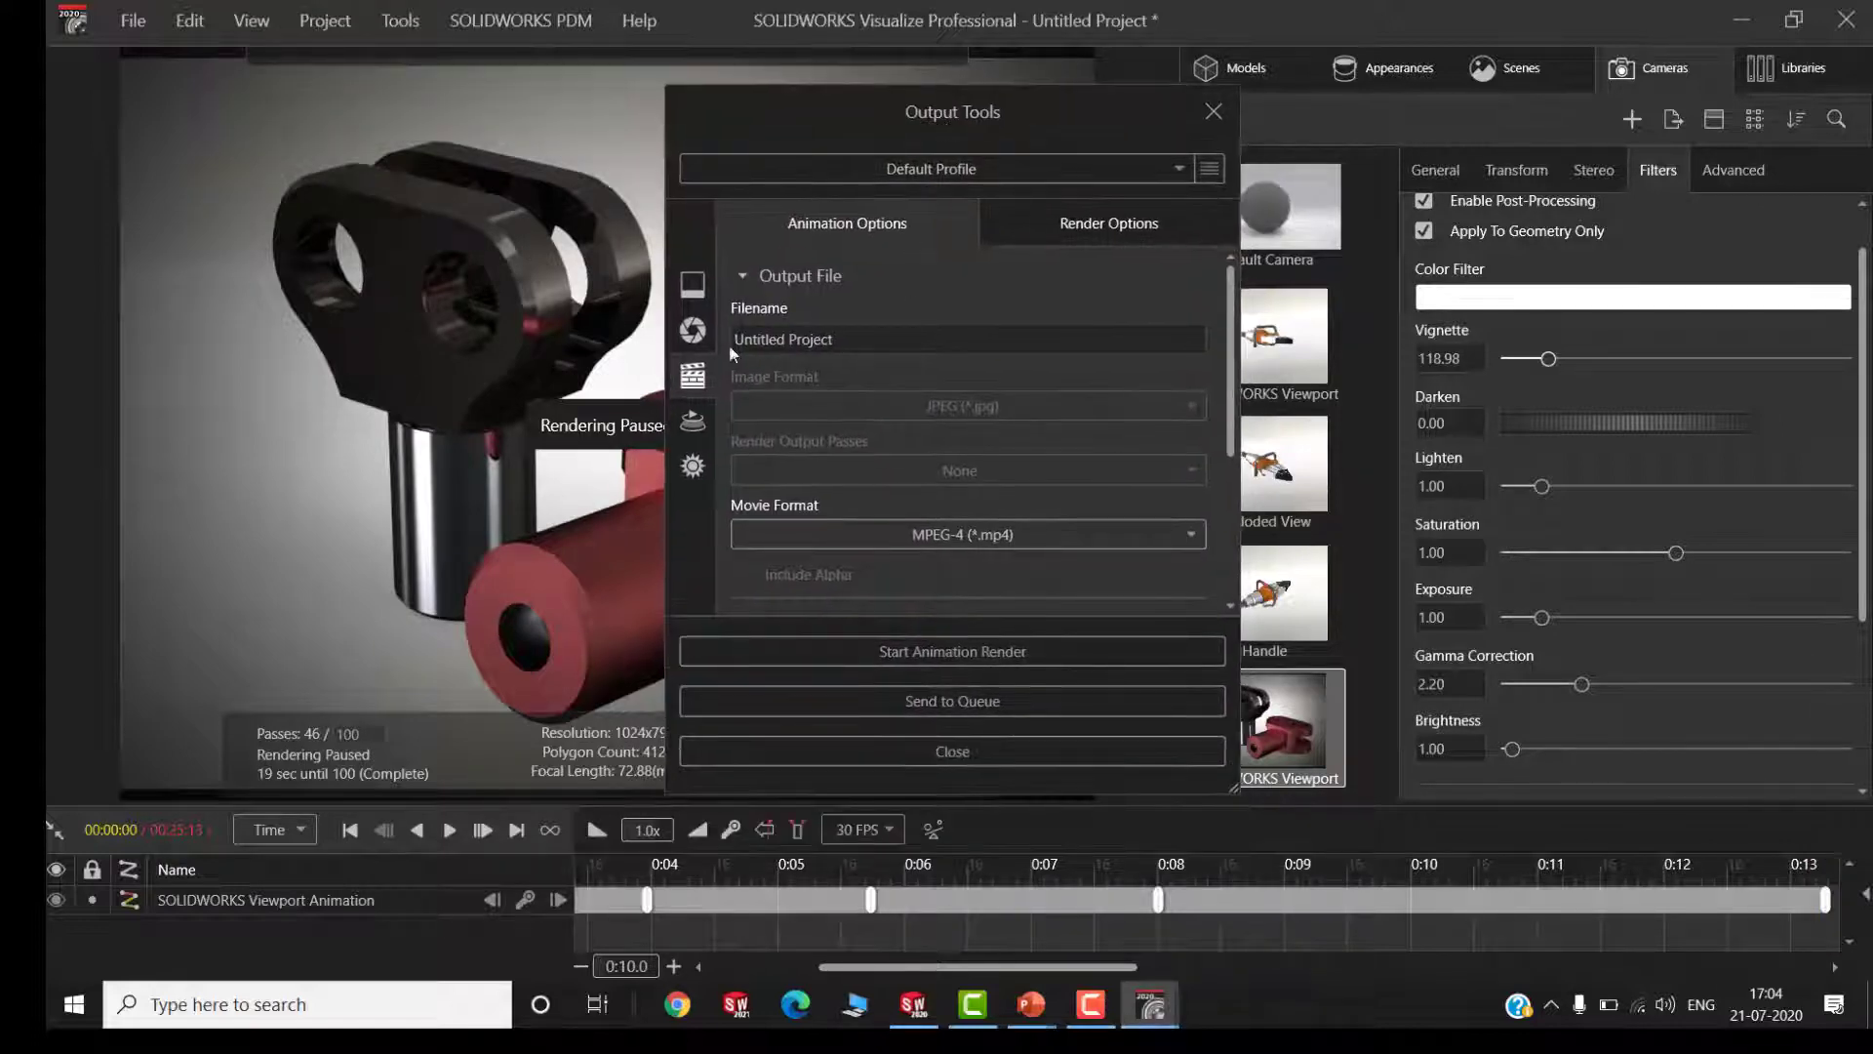
{"action": "left_click", "coordinate": [693, 331]}
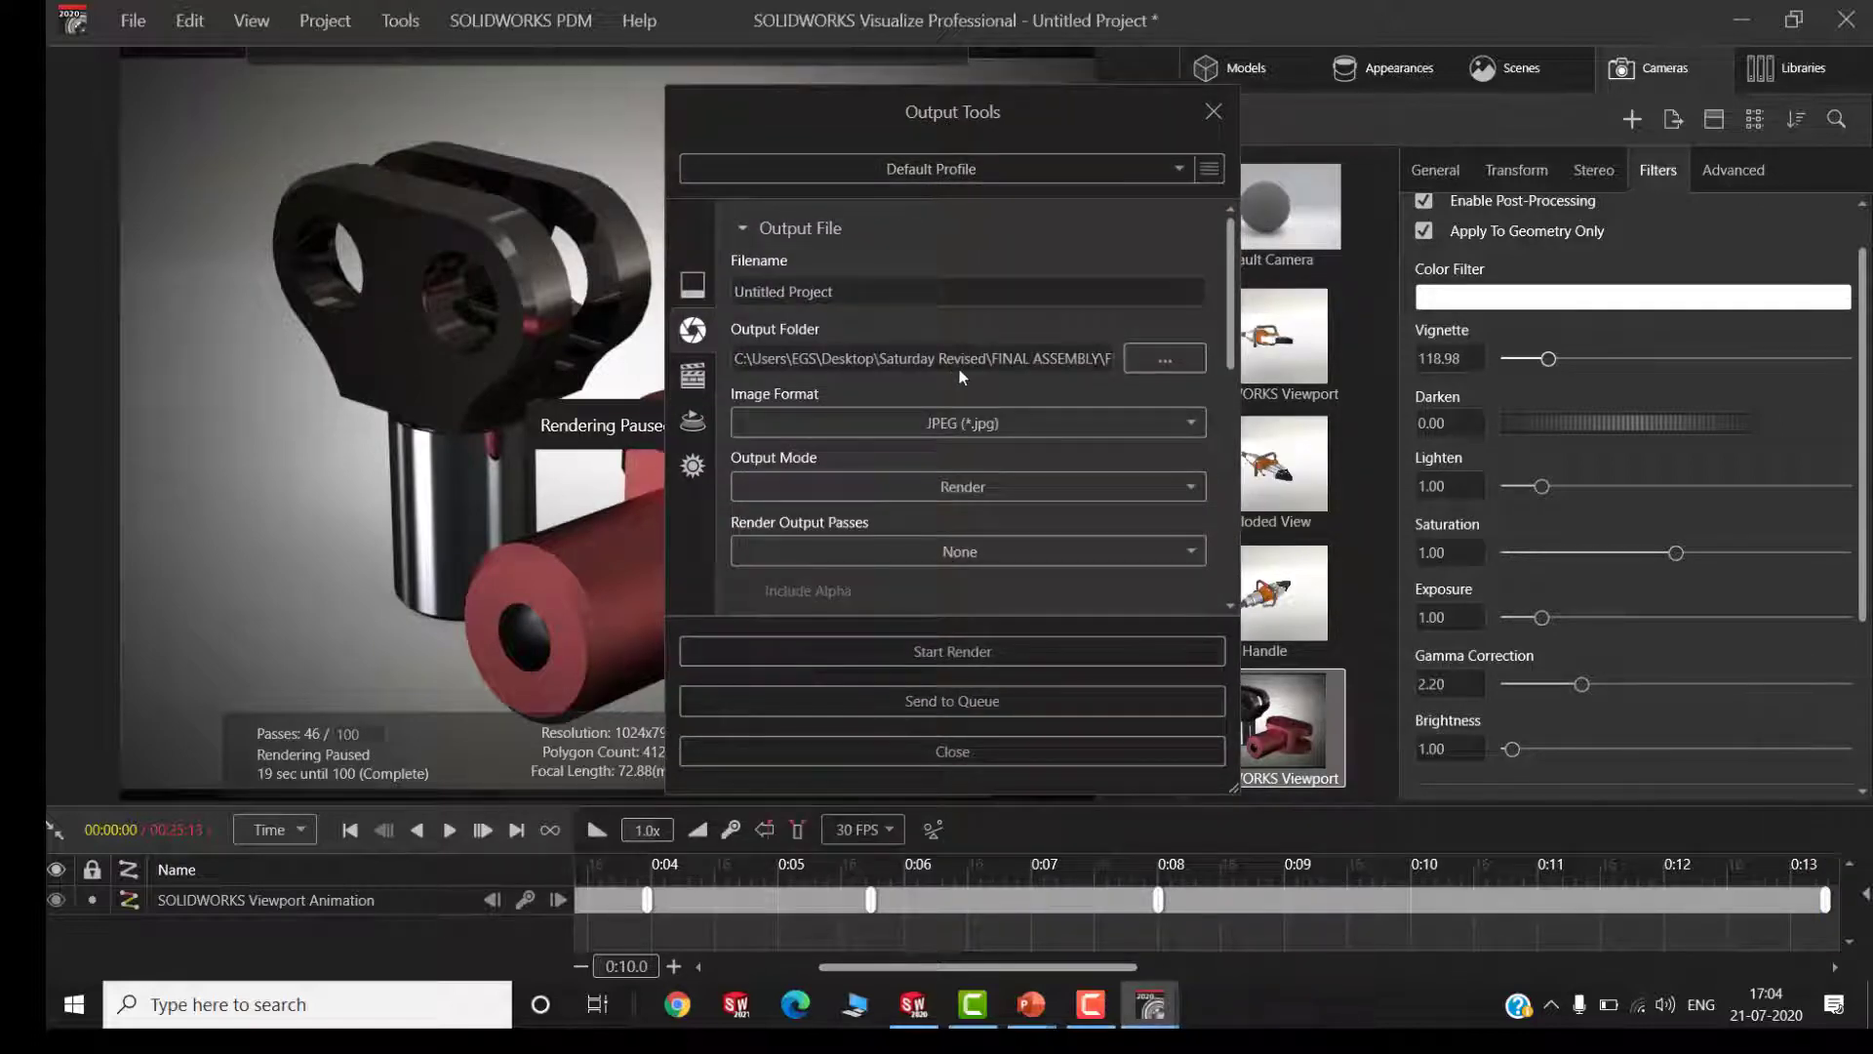
{"action": "left_click", "coordinate": [963, 426]}
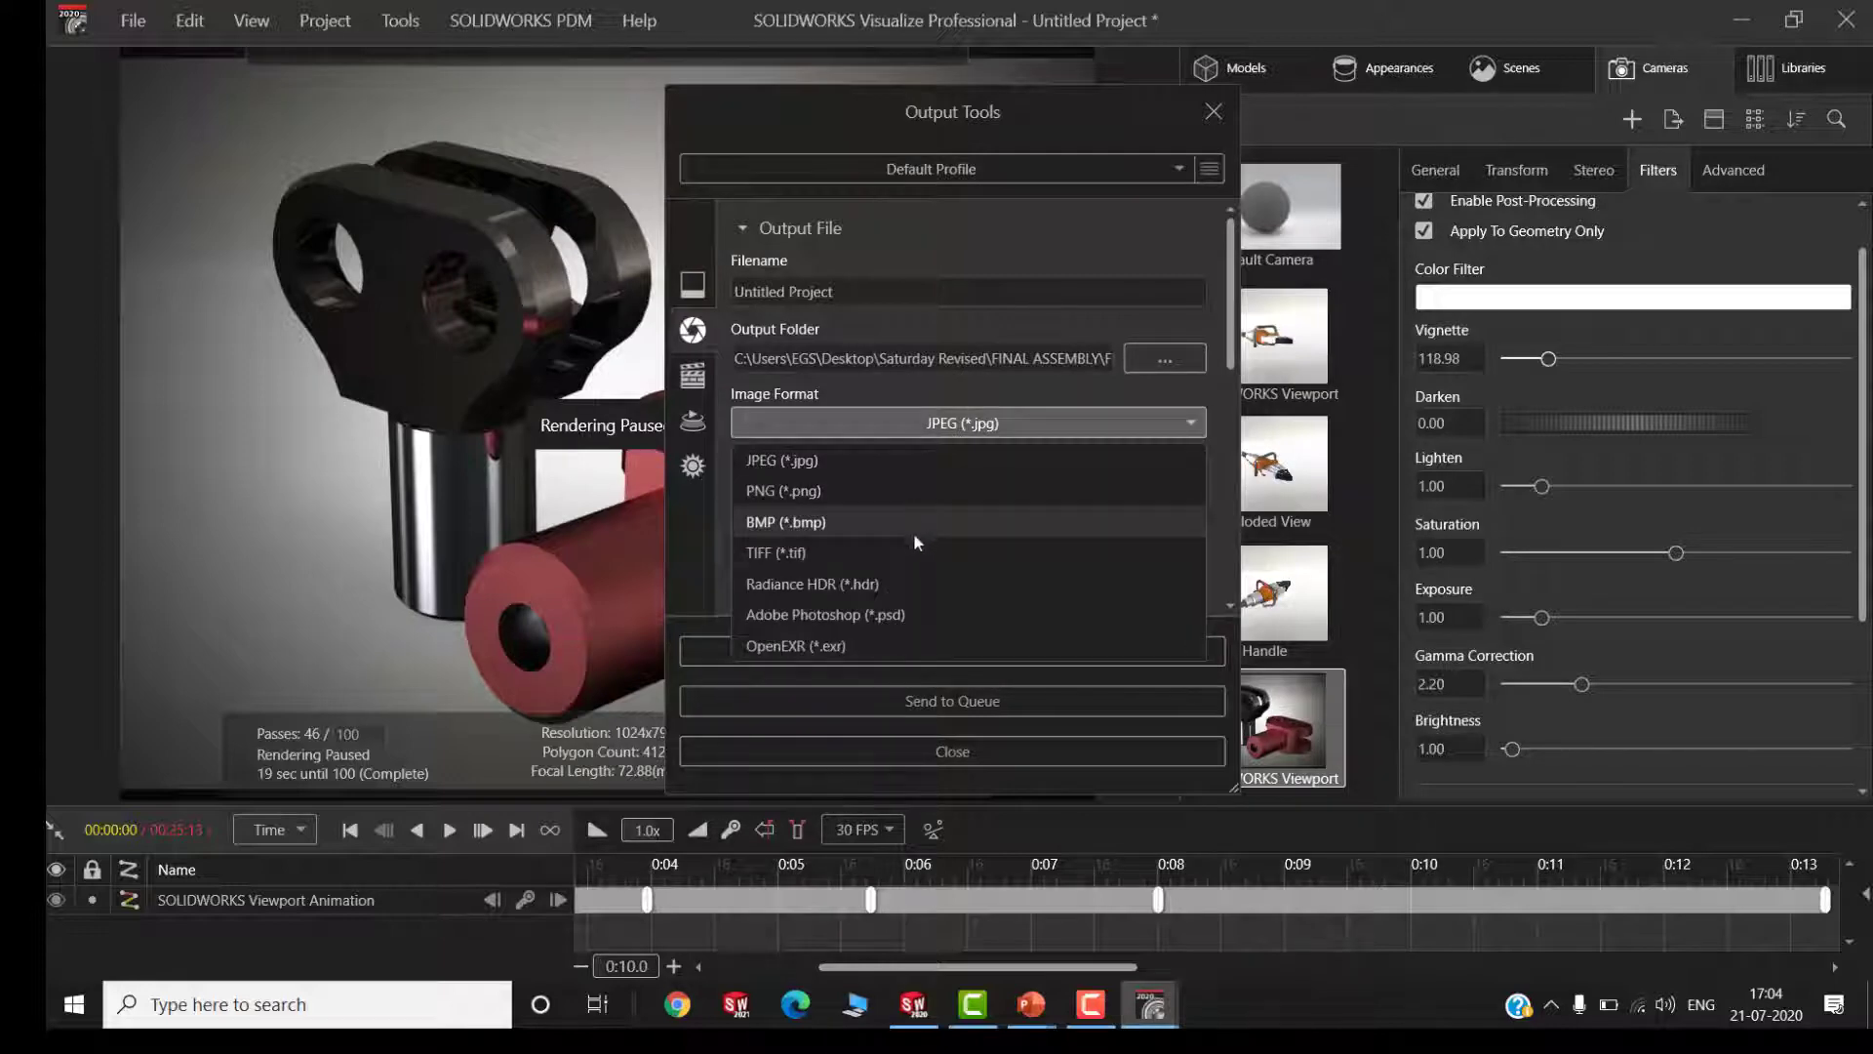
{"action": "left_click", "coordinate": [963, 427]}
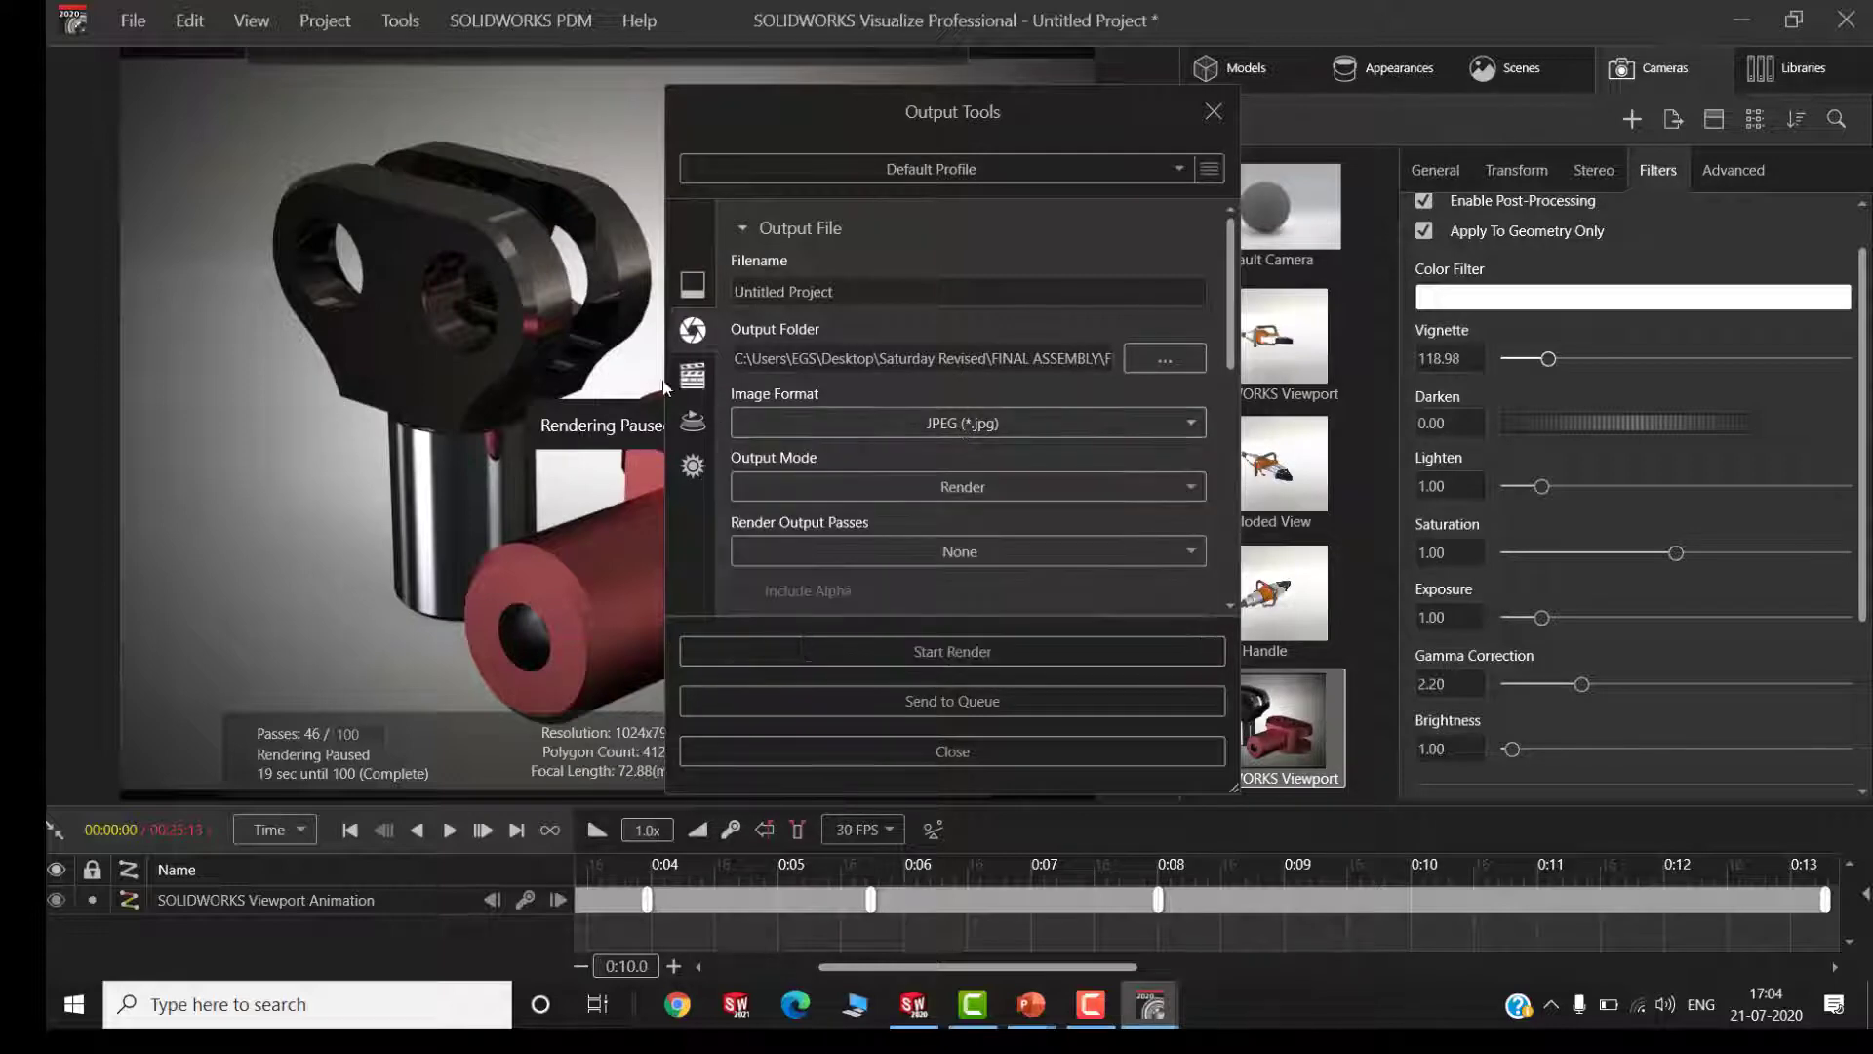
{"action": "left_click", "coordinate": [692, 377]}
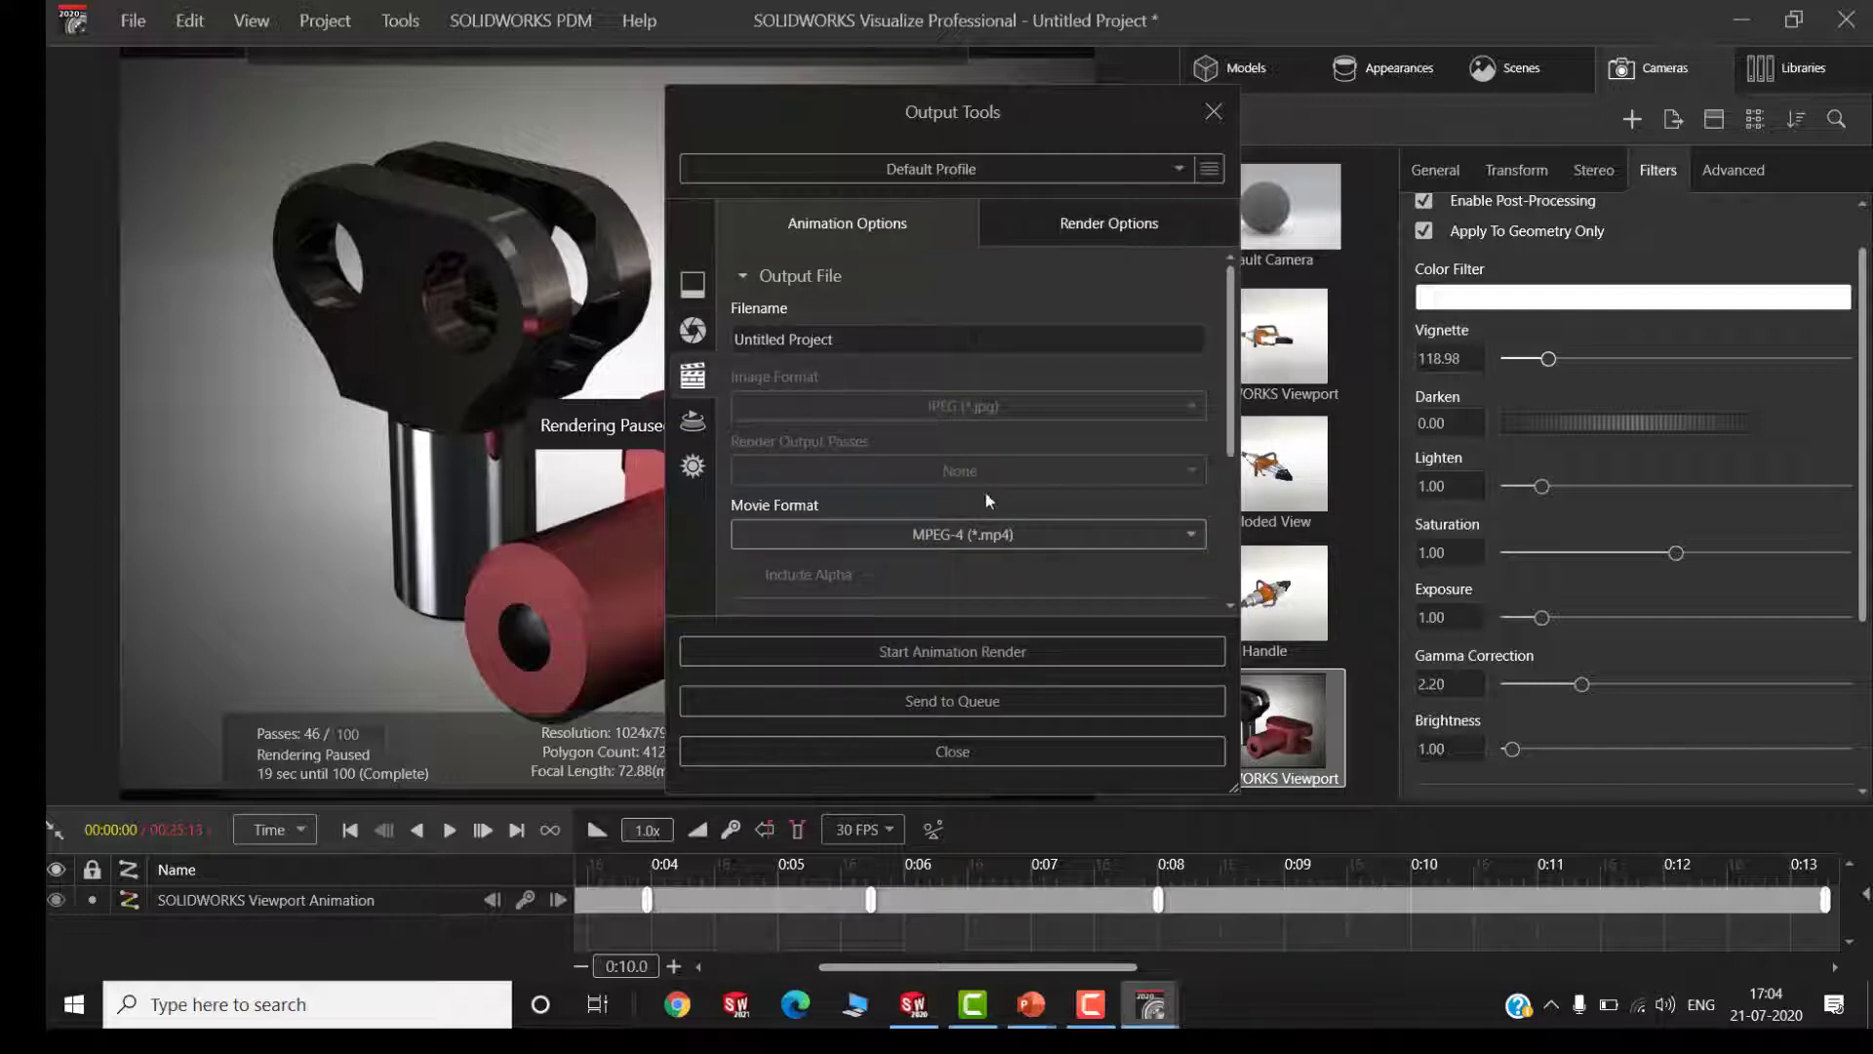
{"action": "left_click_drag", "start_coordinate": [1231, 429], "coordinate": [1222, 558]}
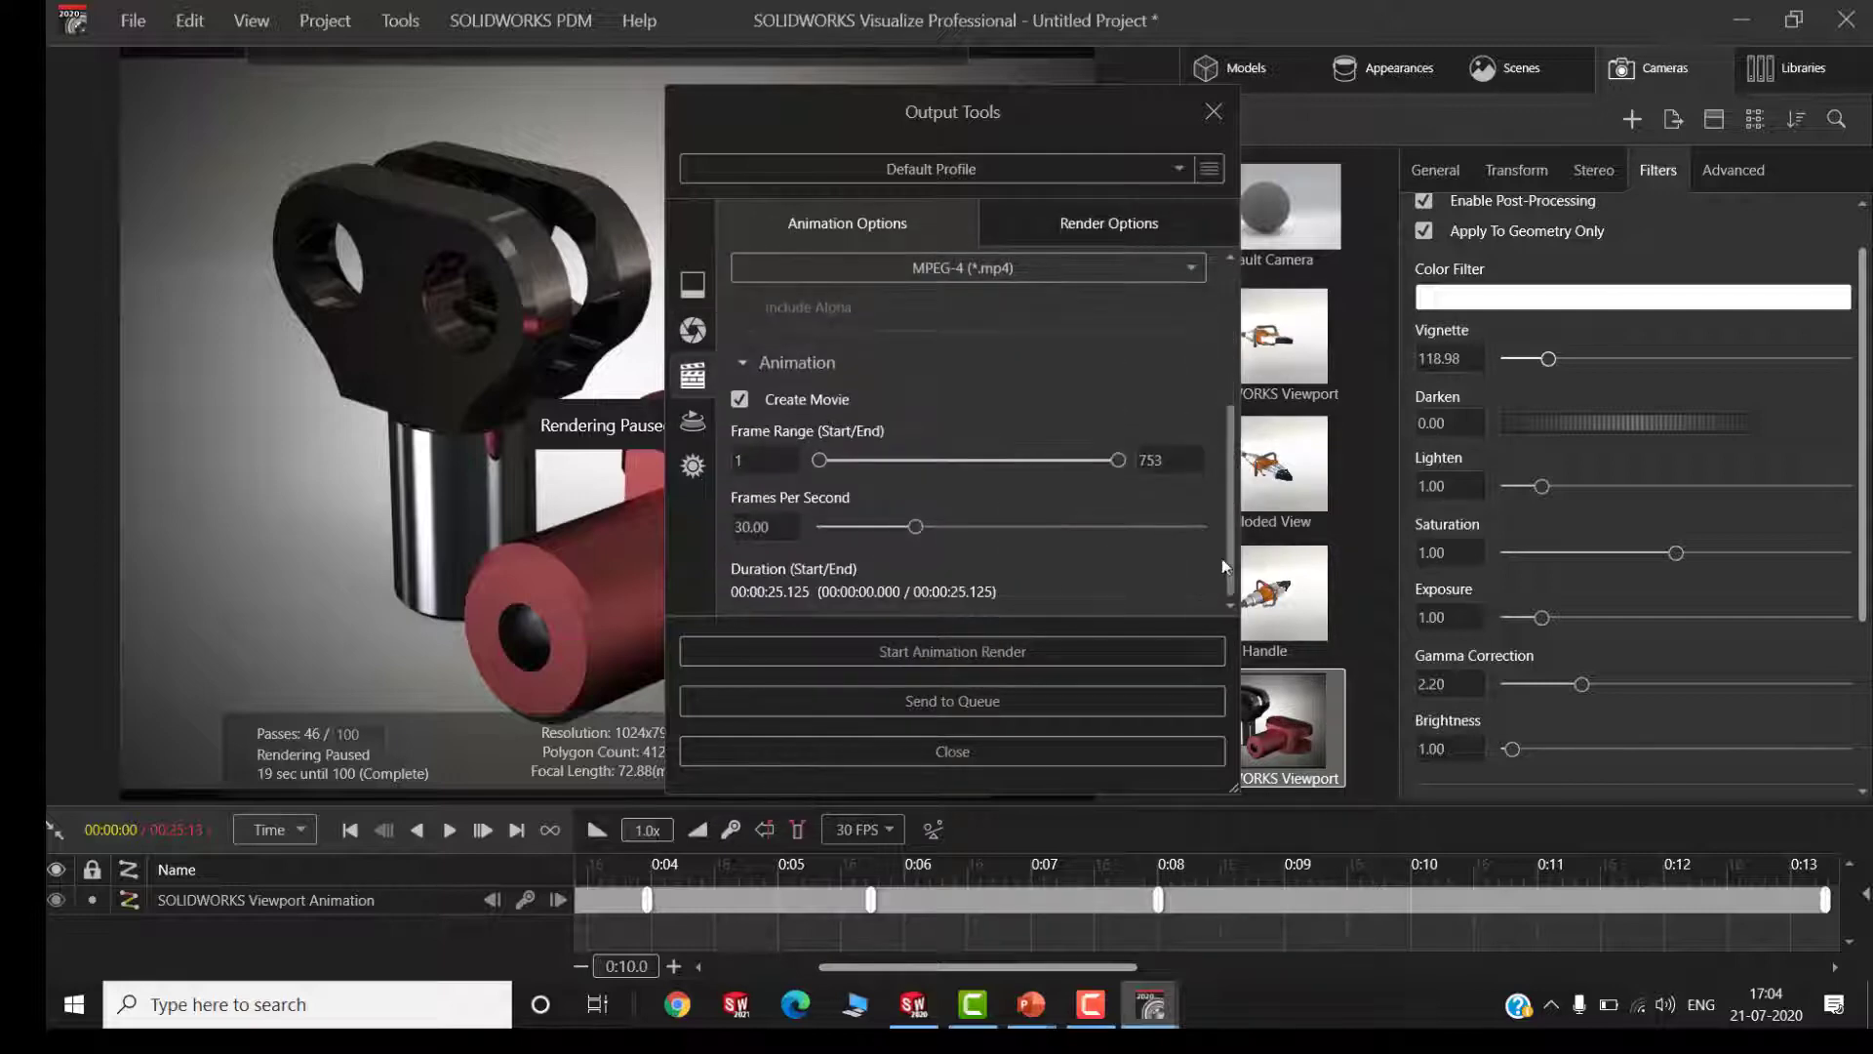
{"action": "left_click", "coordinate": [958, 271]}
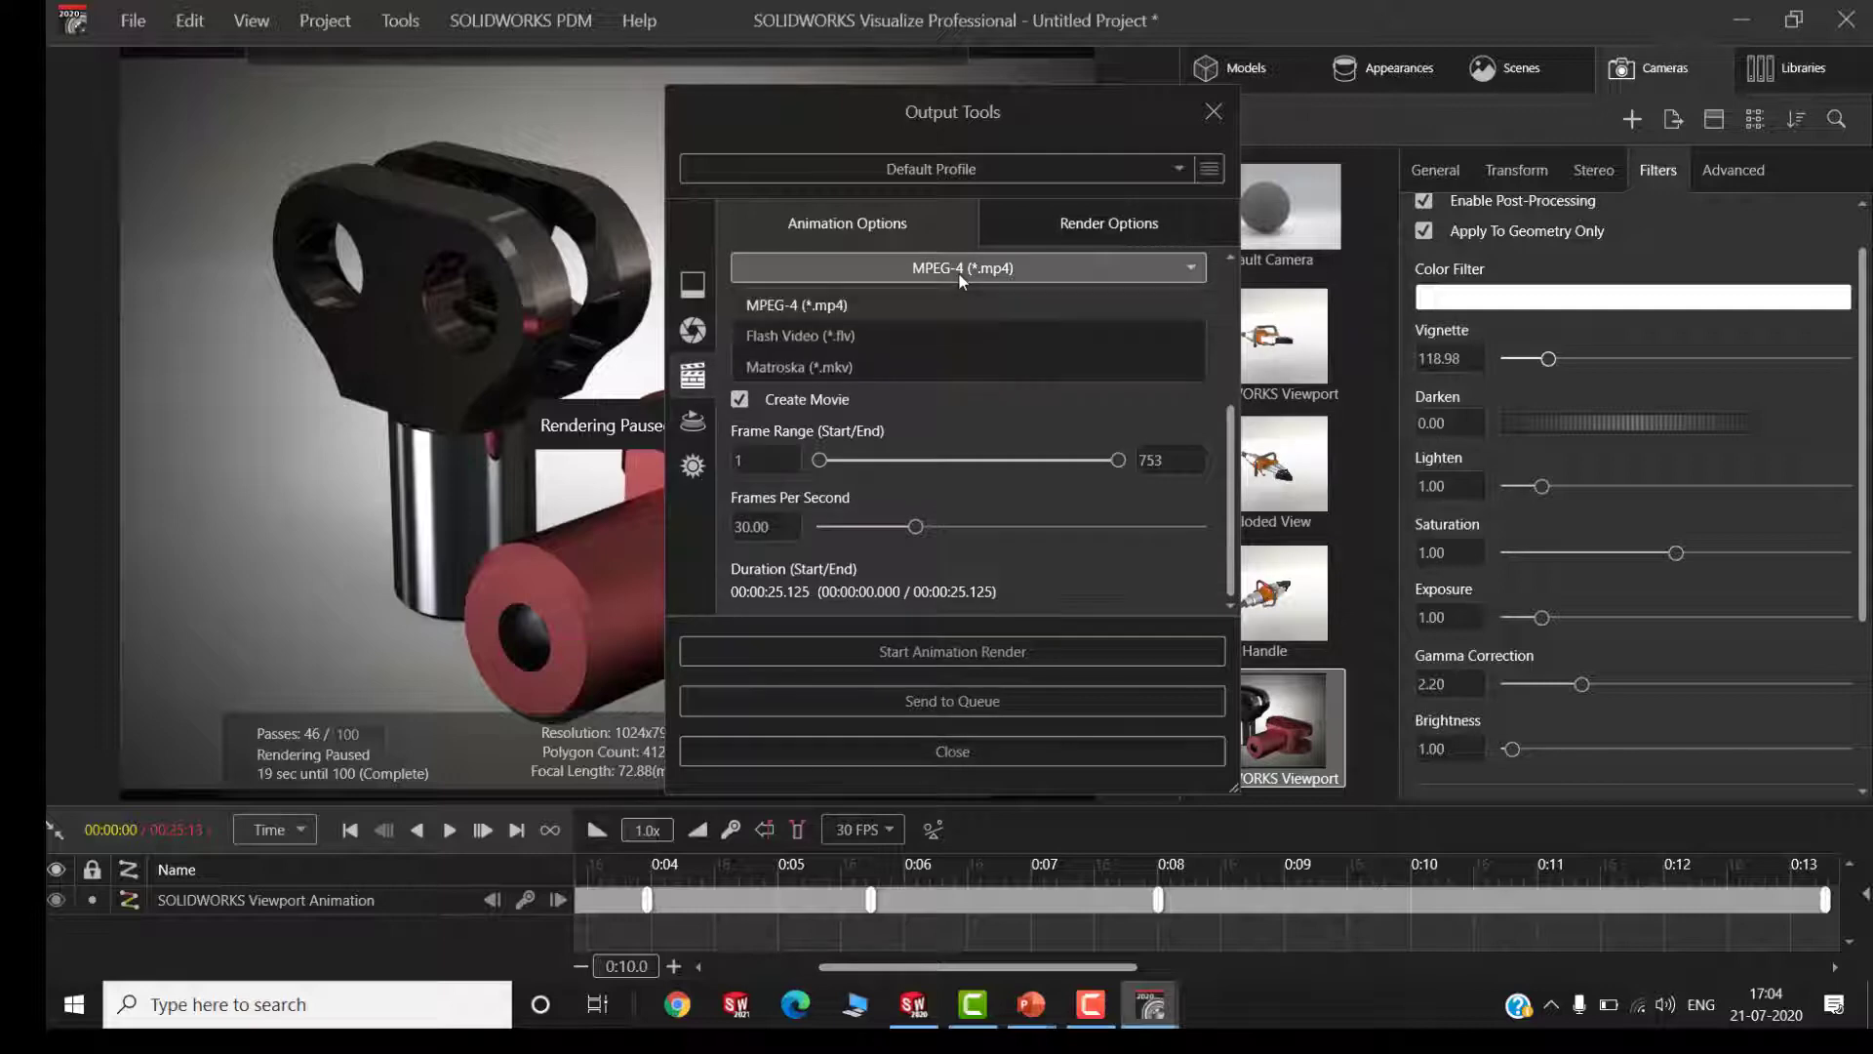
{"action": "left_click", "coordinate": [954, 272]}
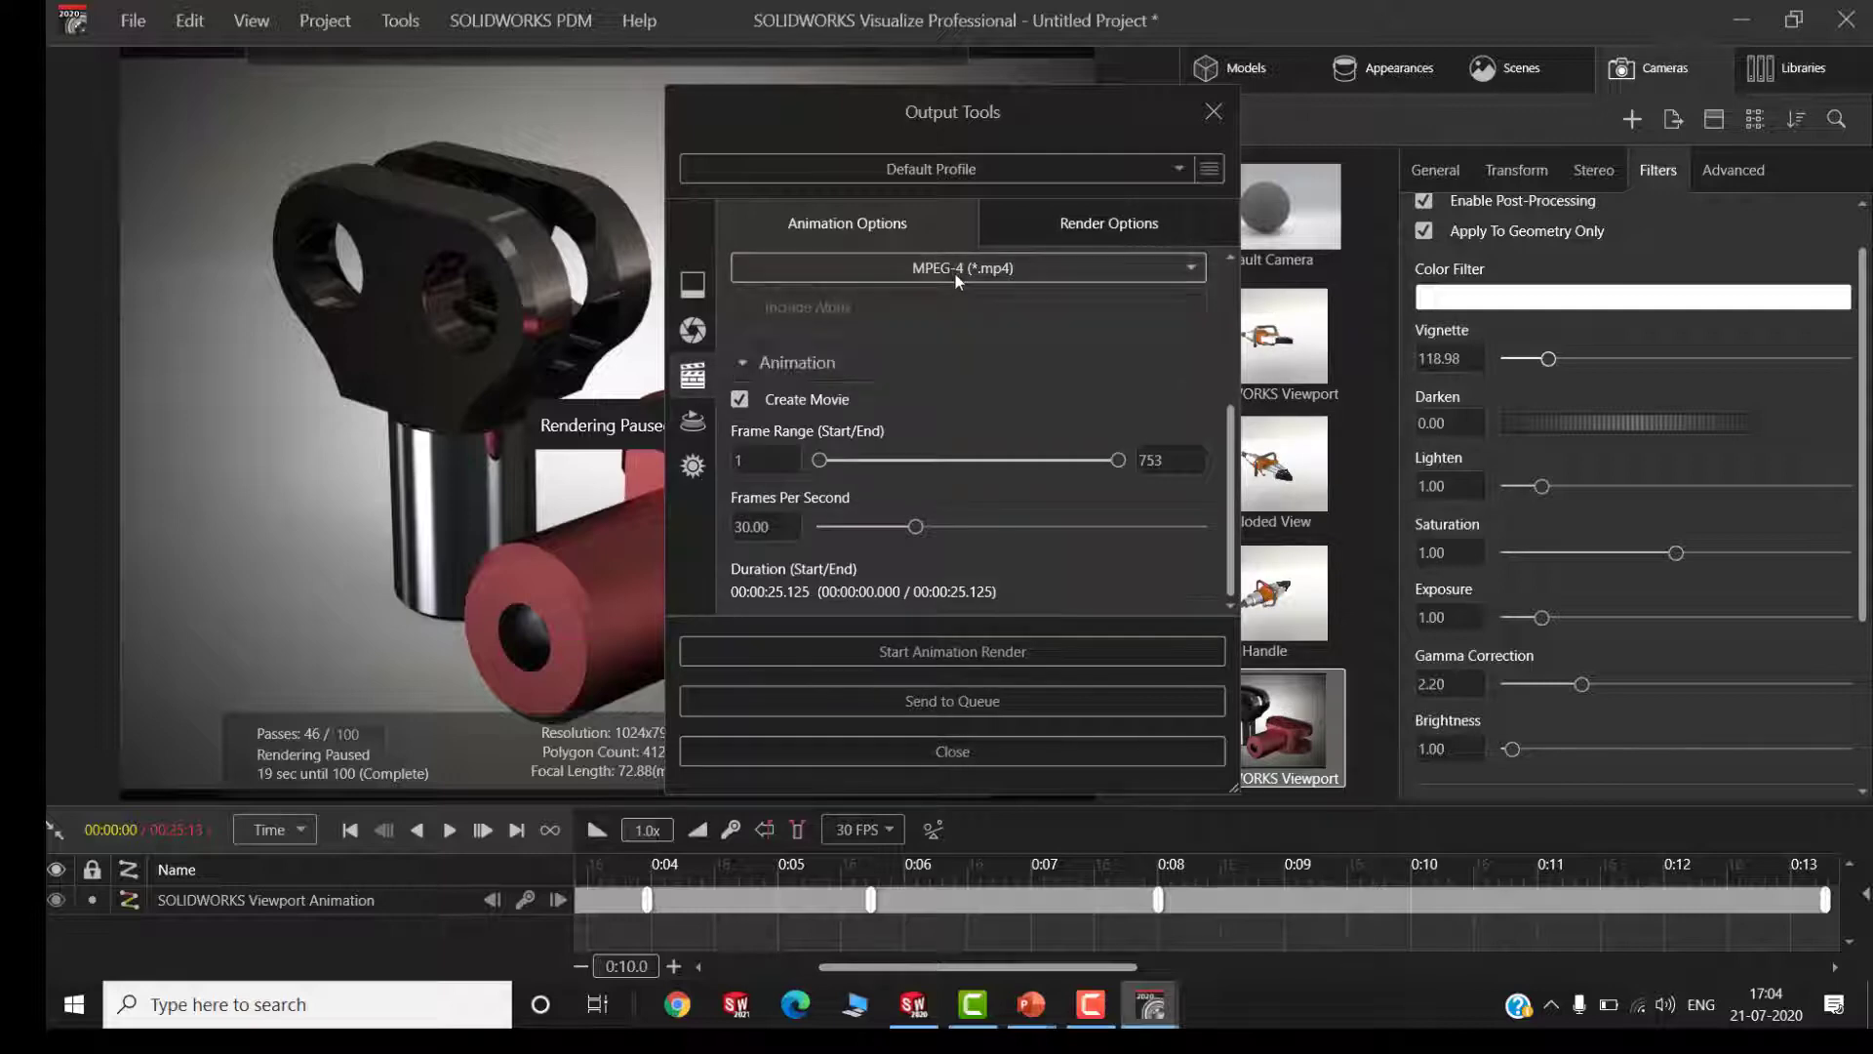
Review the output modes available for the still image render and keep Render selected
{"action": "left_click", "coordinate": [693, 331]}
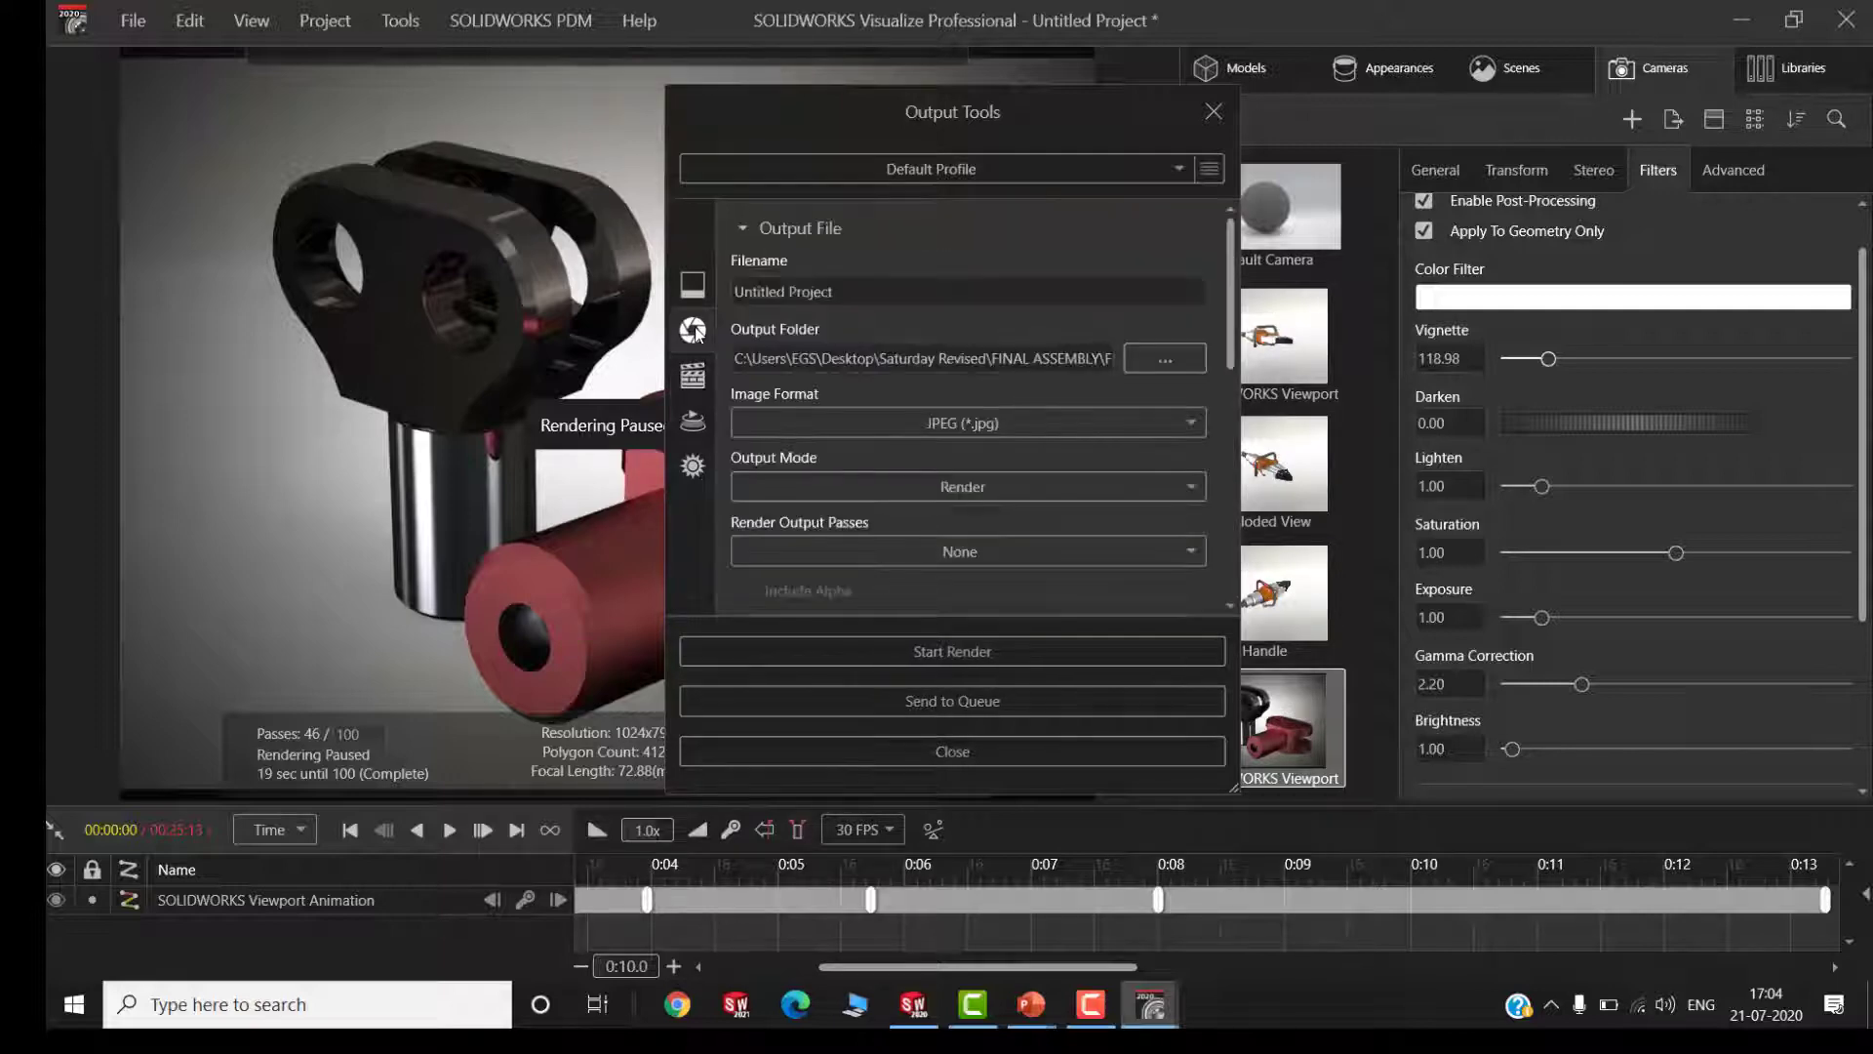
{"action": "scroll", "coordinate": [1024, 371], "scroll_direction": "down", "scroll_amount": 3}
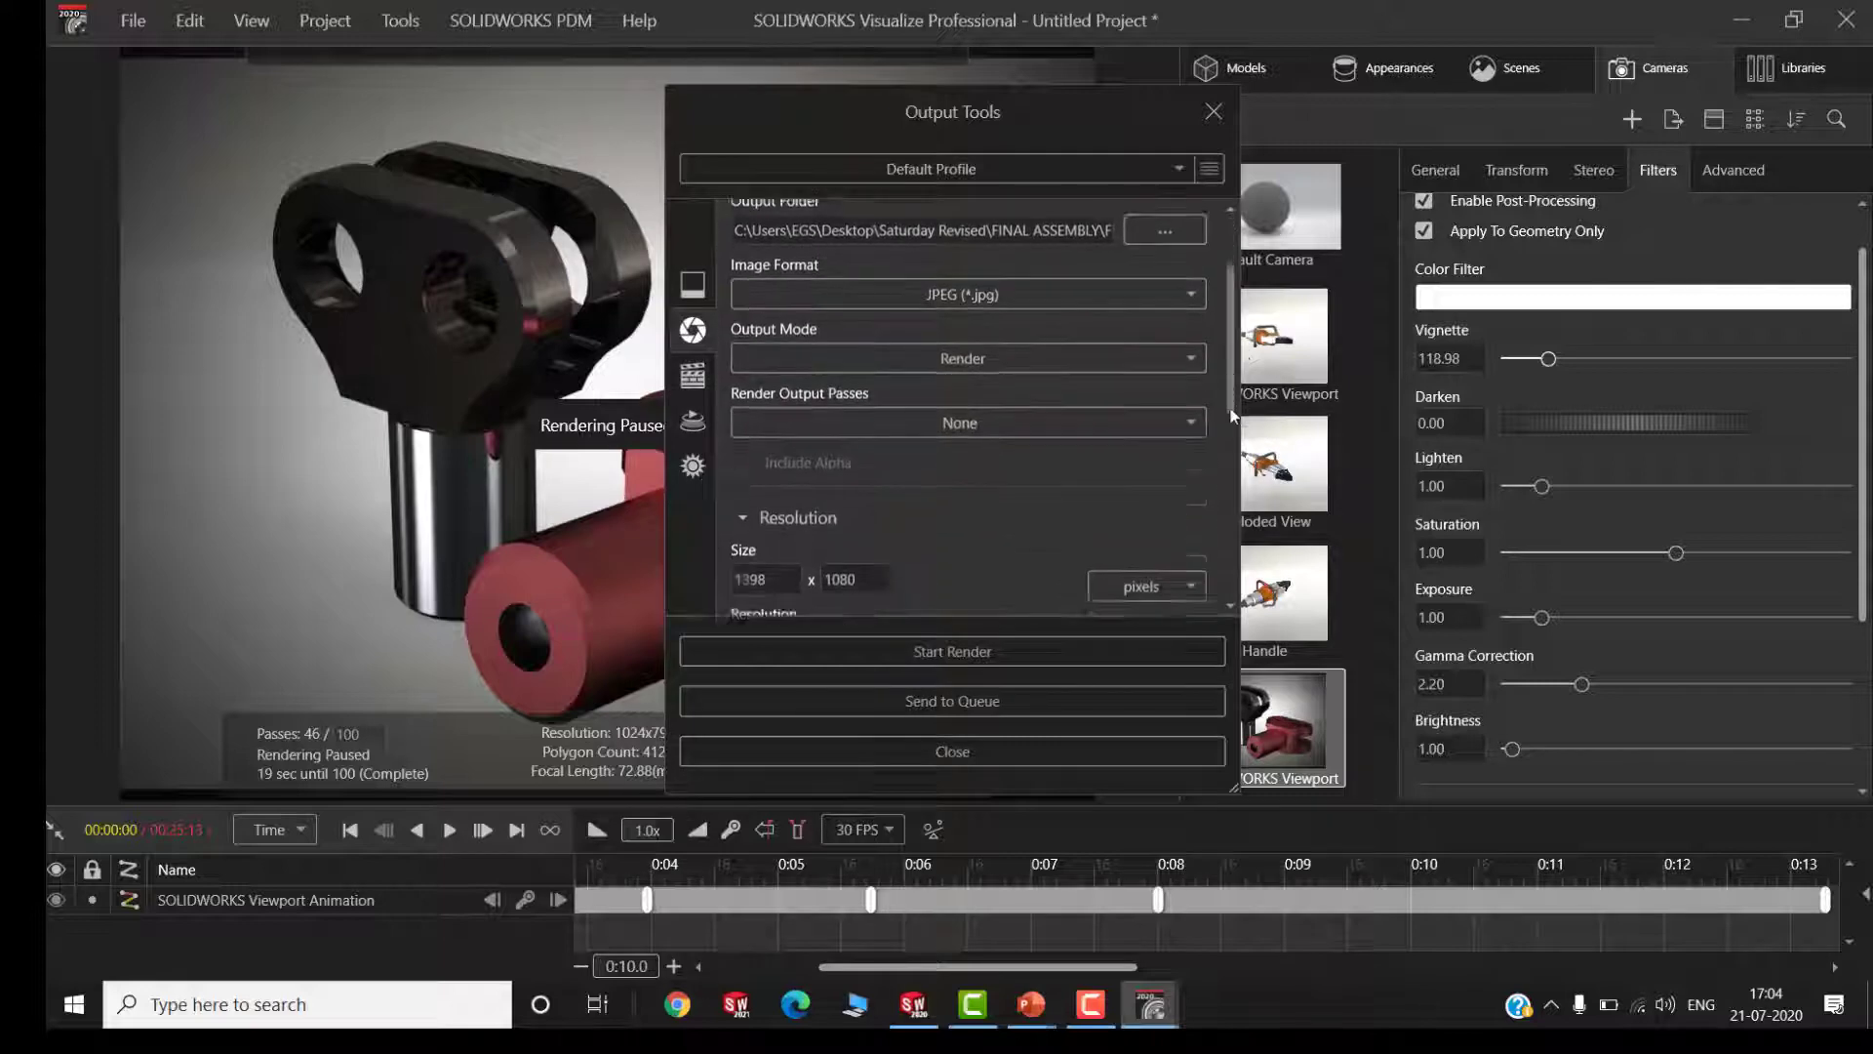
{"action": "left_click", "coordinate": [871, 344]}
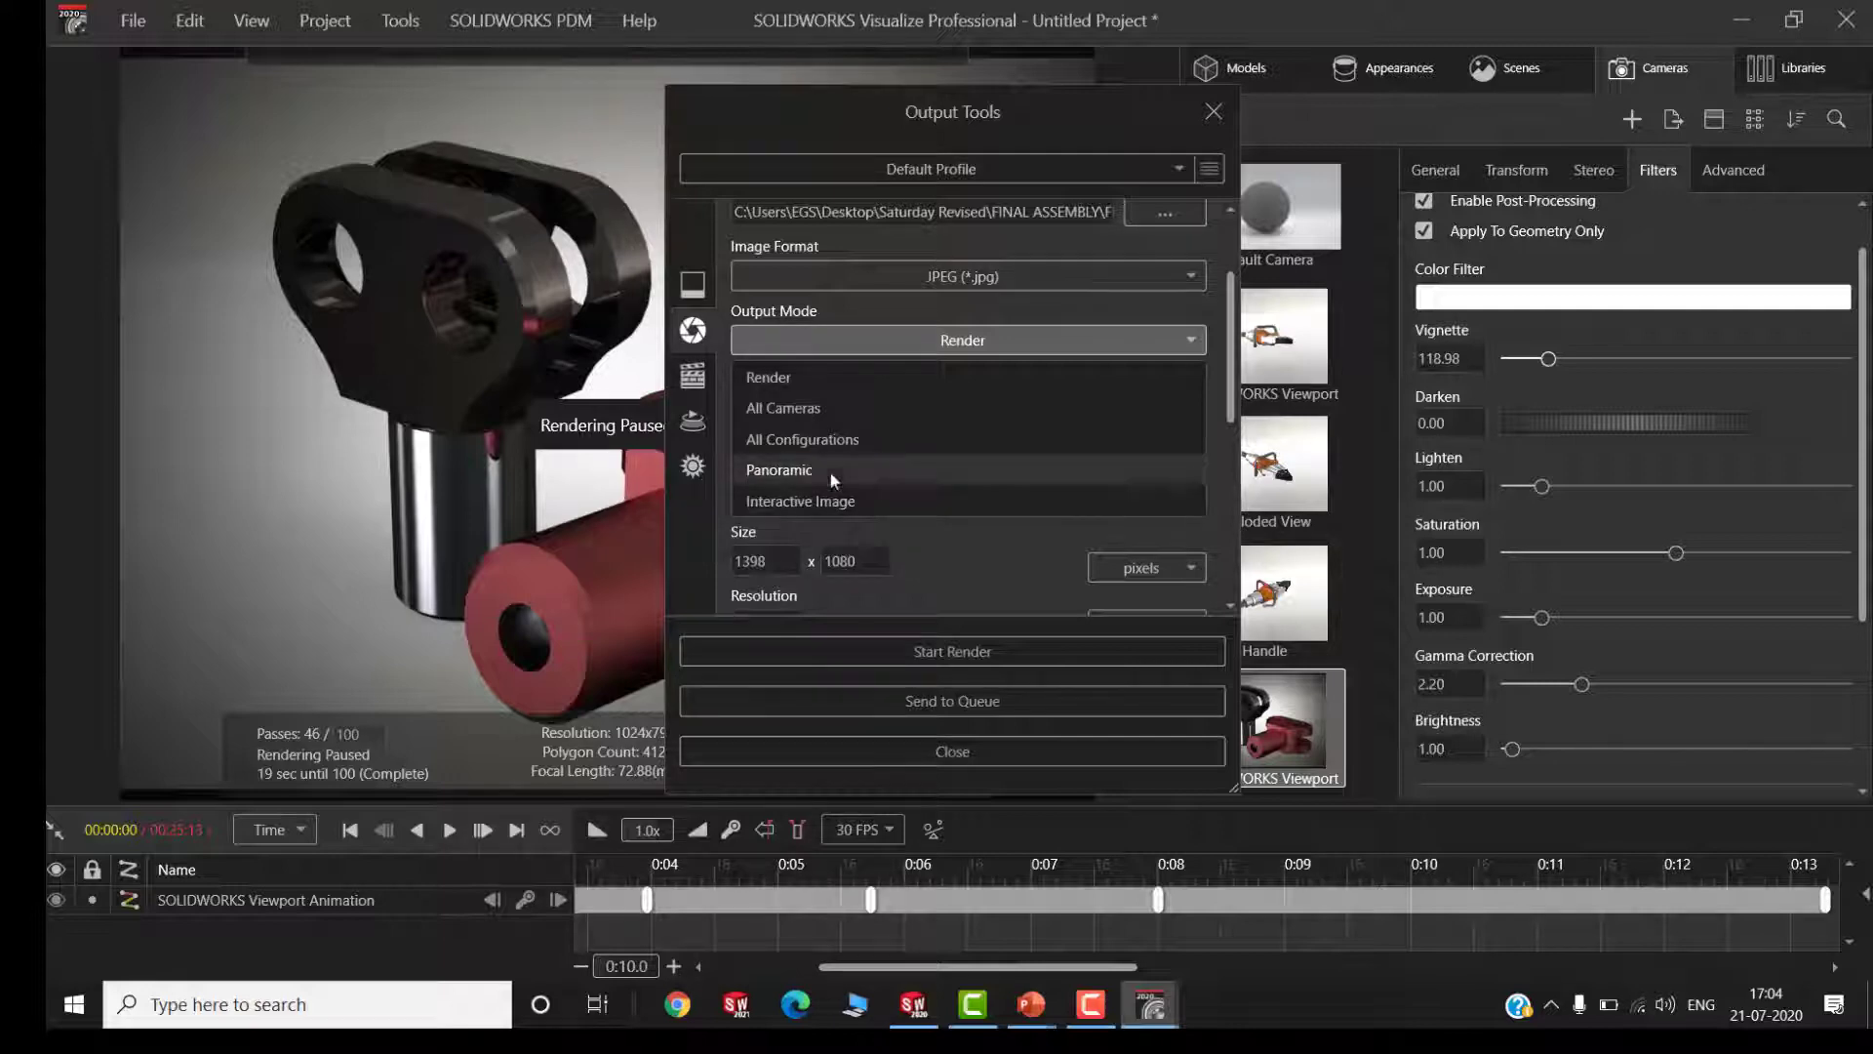
{"action": "left_click", "coordinate": [945, 373]}
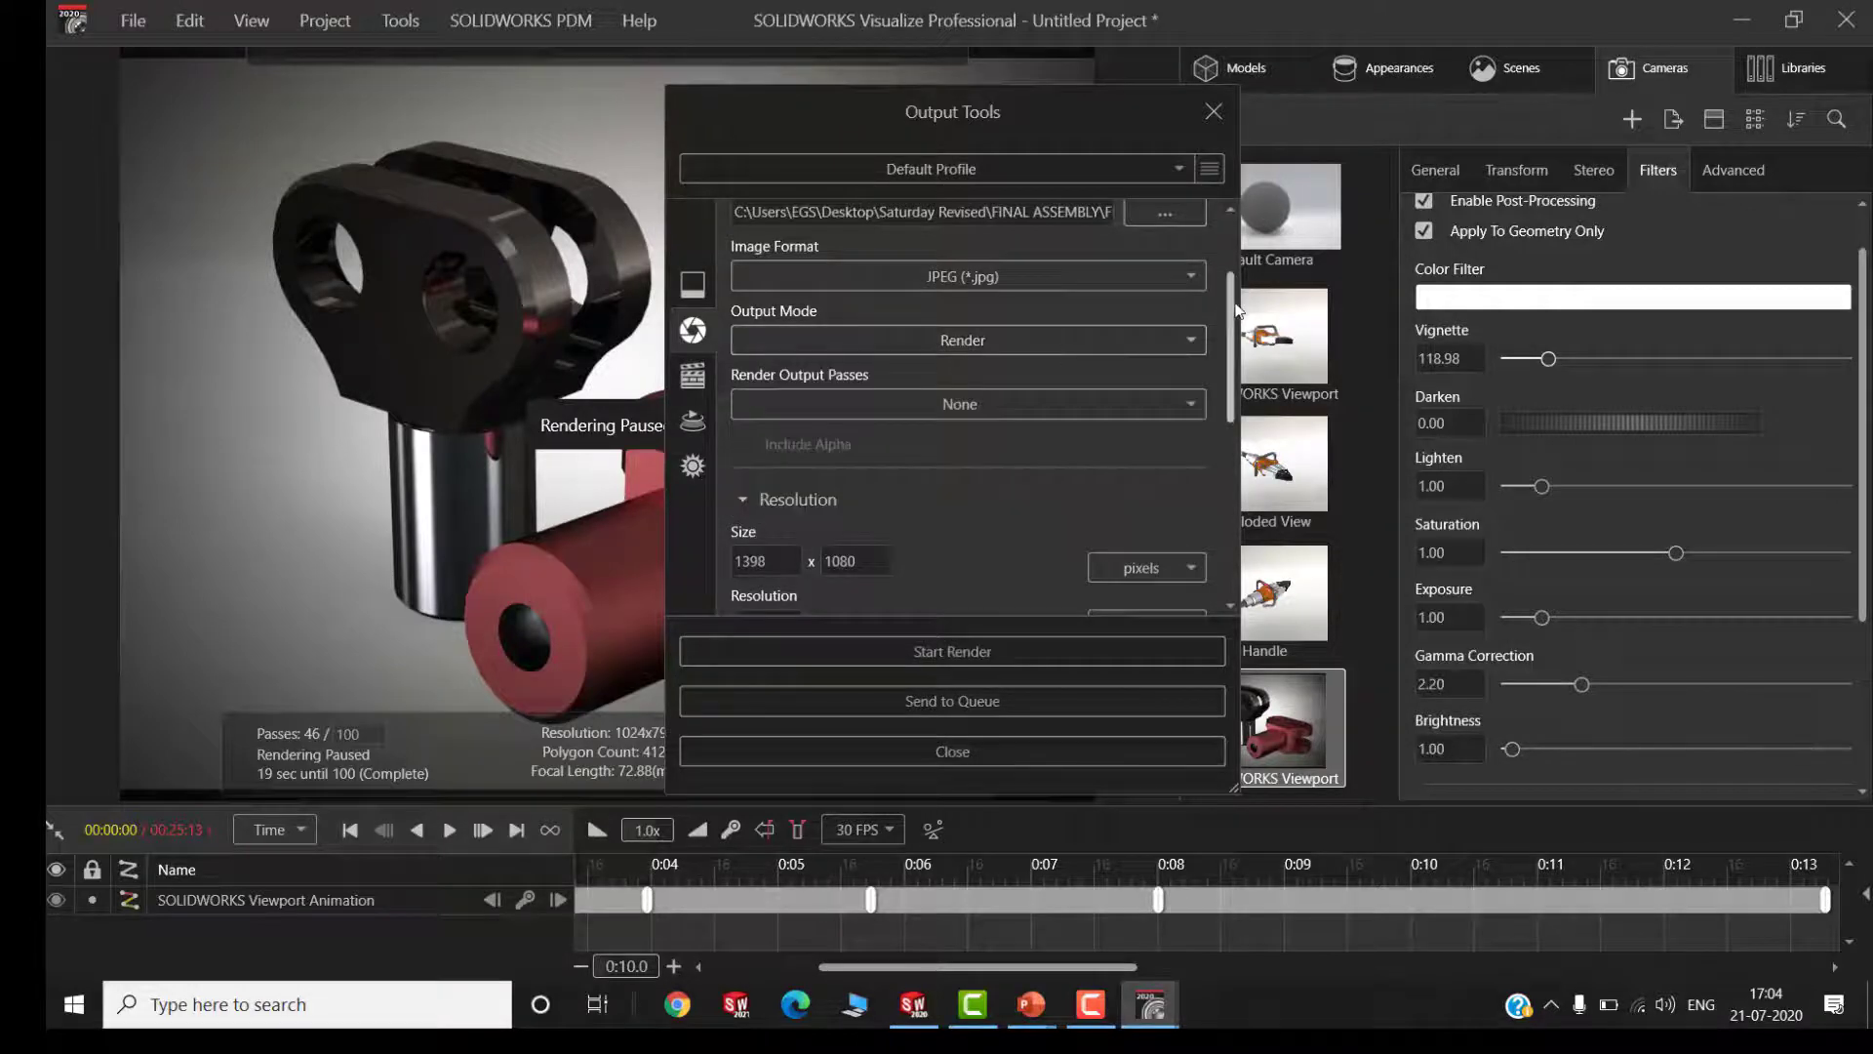
Set the still image's render mode to Quality
{"action": "left_click_drag", "start_coordinate": [1232, 310], "coordinate": [1222, 478]}
{"action": "scroll", "coordinate": [1220, 472], "scroll_direction": "down", "scroll_amount": 1}
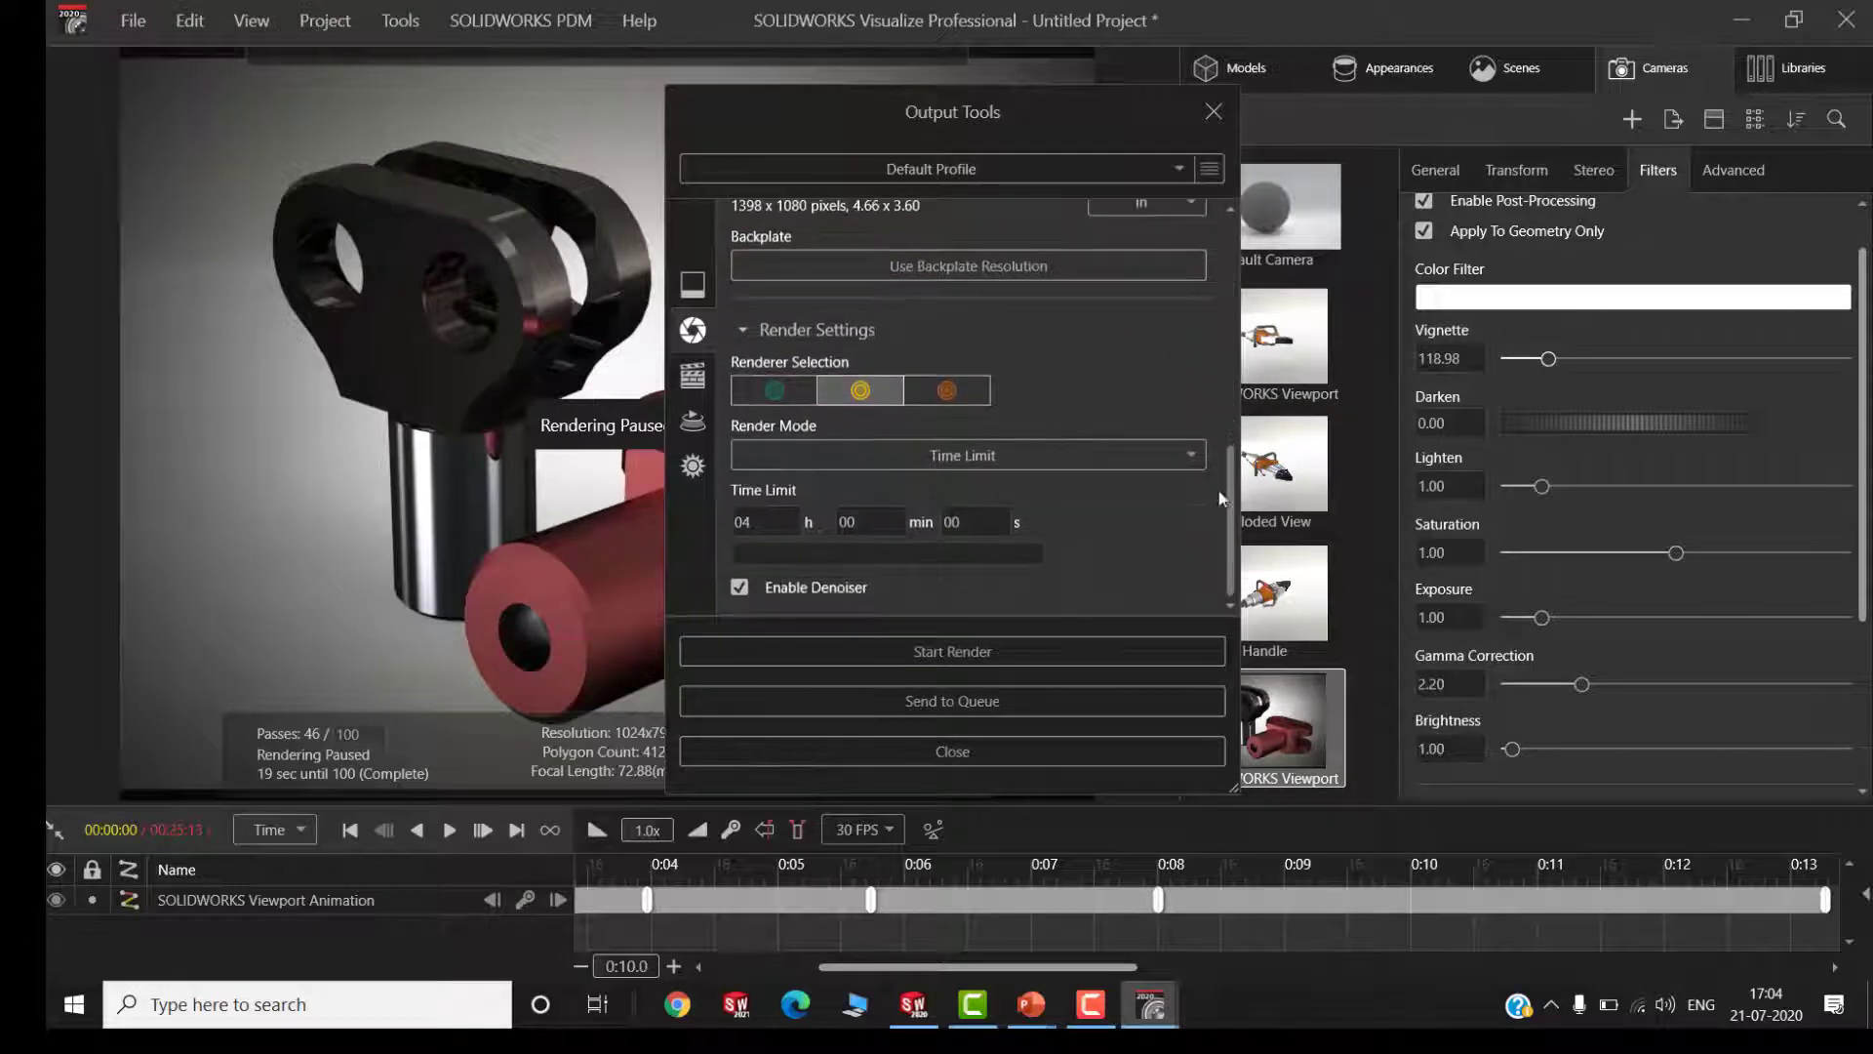
{"action": "left_click", "coordinate": [832, 459]}
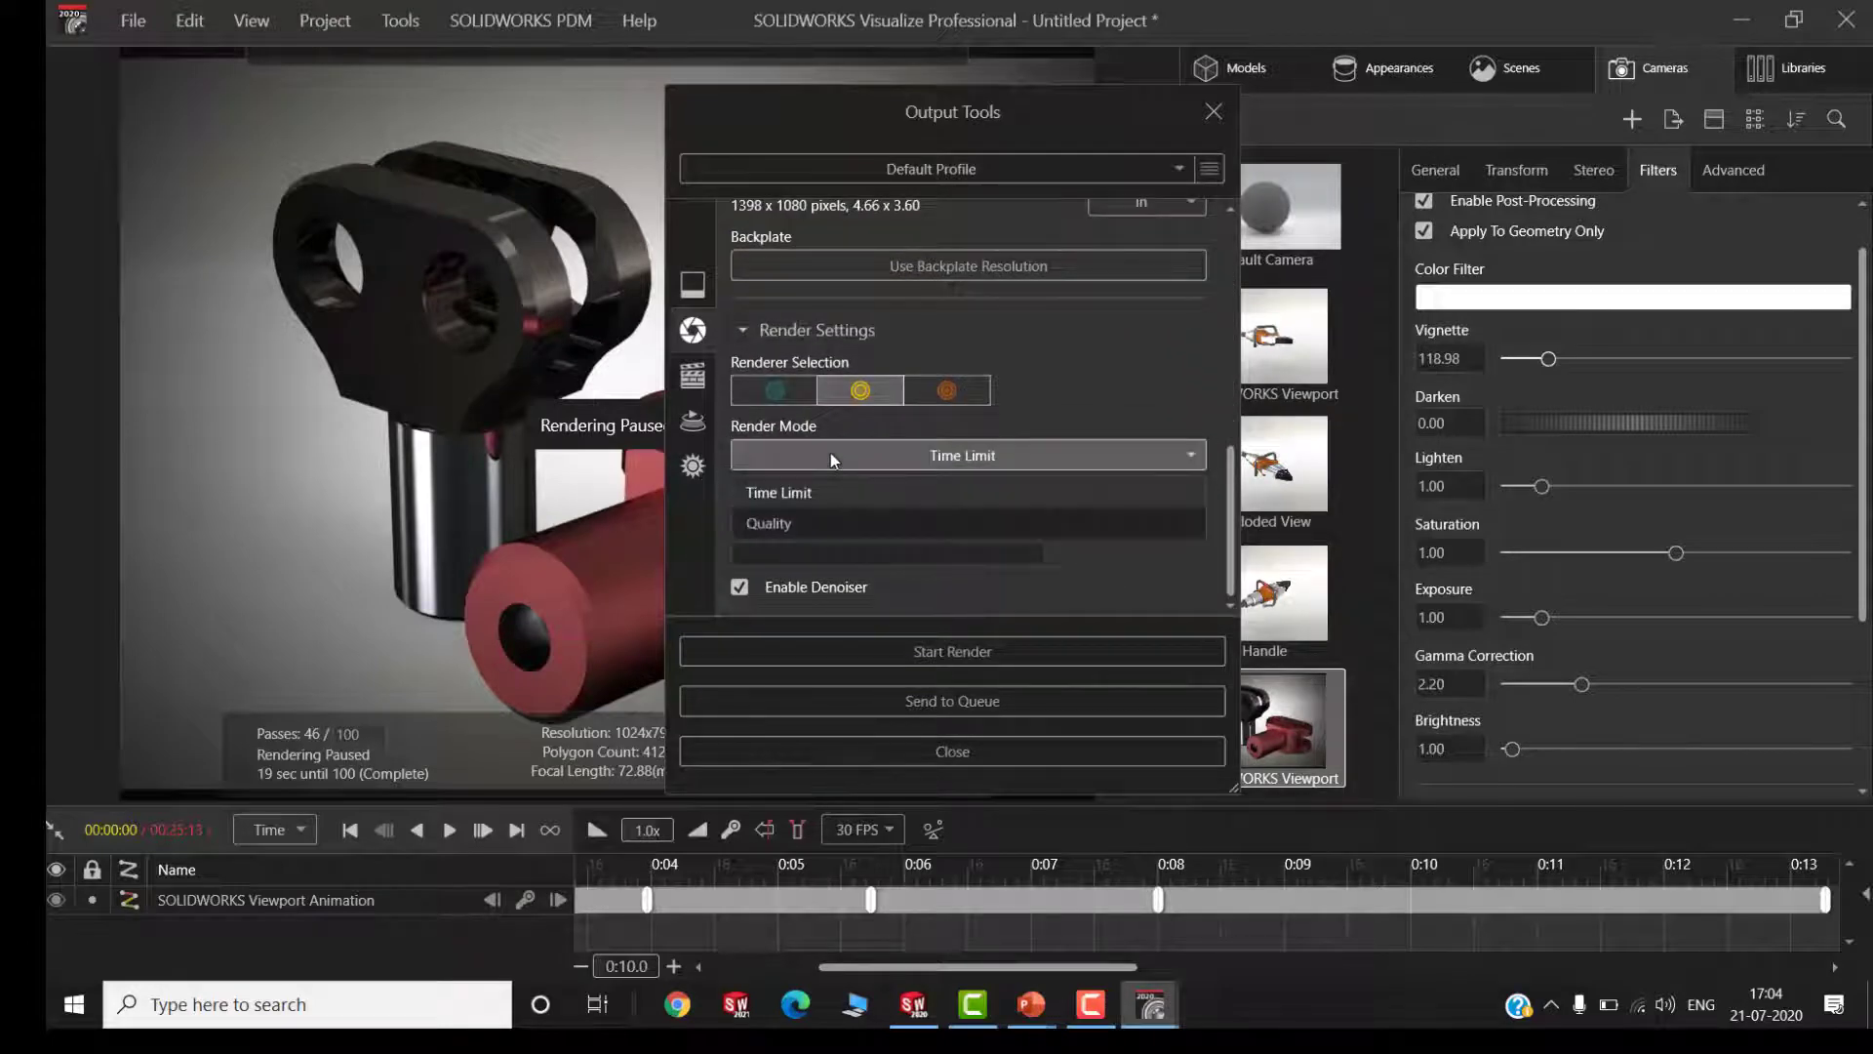
{"action": "left_click", "coordinate": [946, 459]}
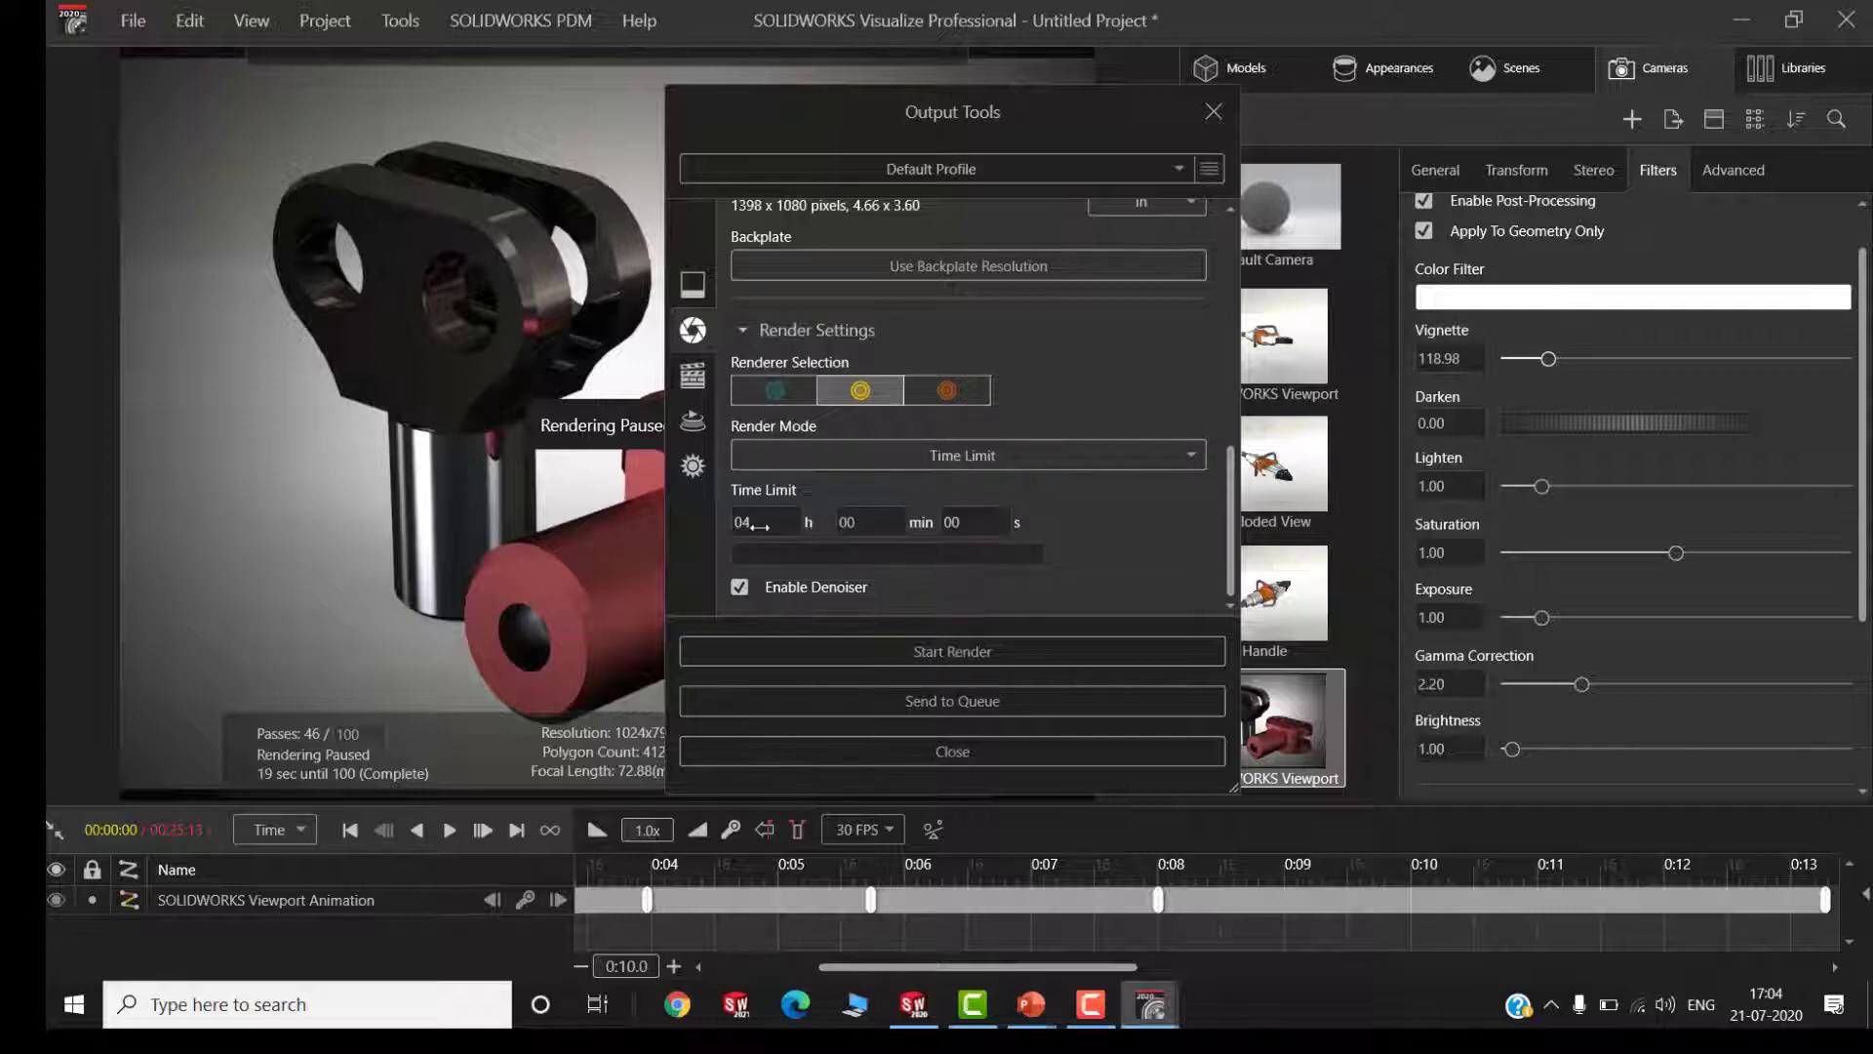
{"action": "left_click", "coordinate": [817, 459]}
{"action": "left_click", "coordinate": [810, 523]}
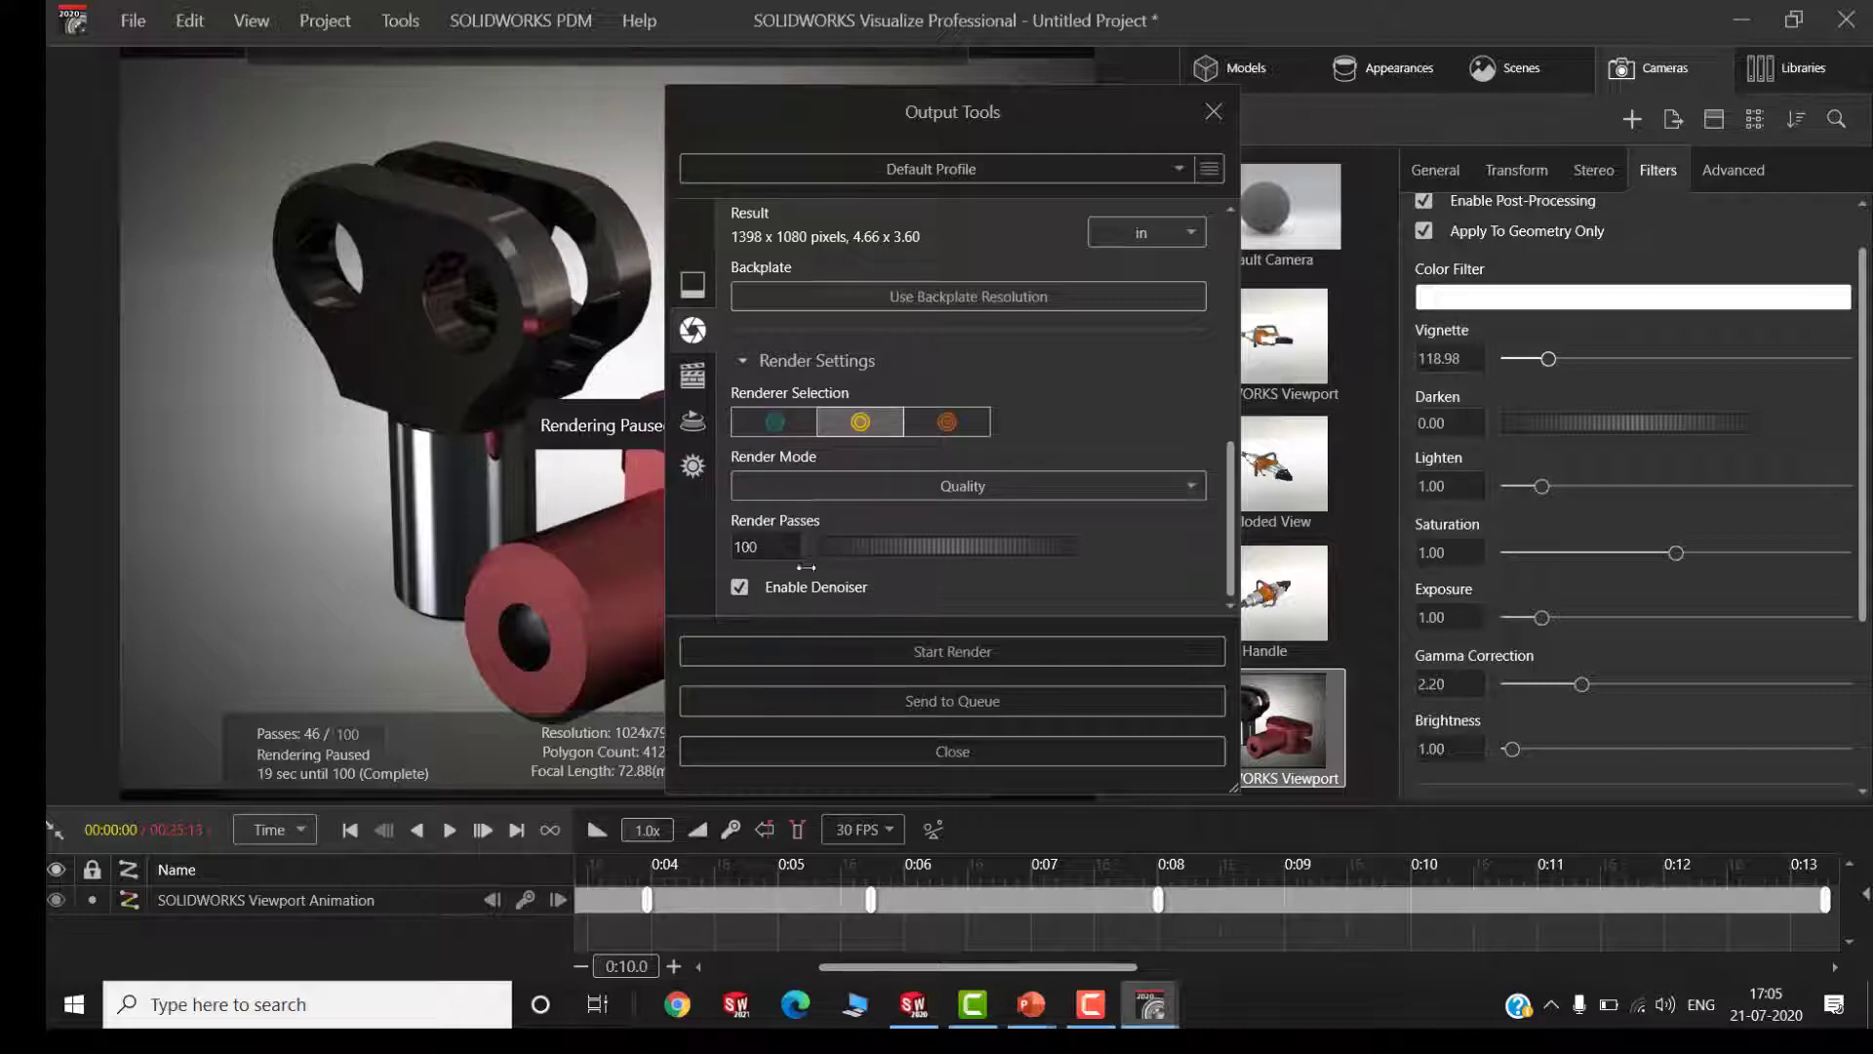
Close the output tools without starting a render and switch to the PowerPoint slide show
{"action": "left_click_drag", "start_coordinate": [1228, 520], "coordinate": [1245, 263]}
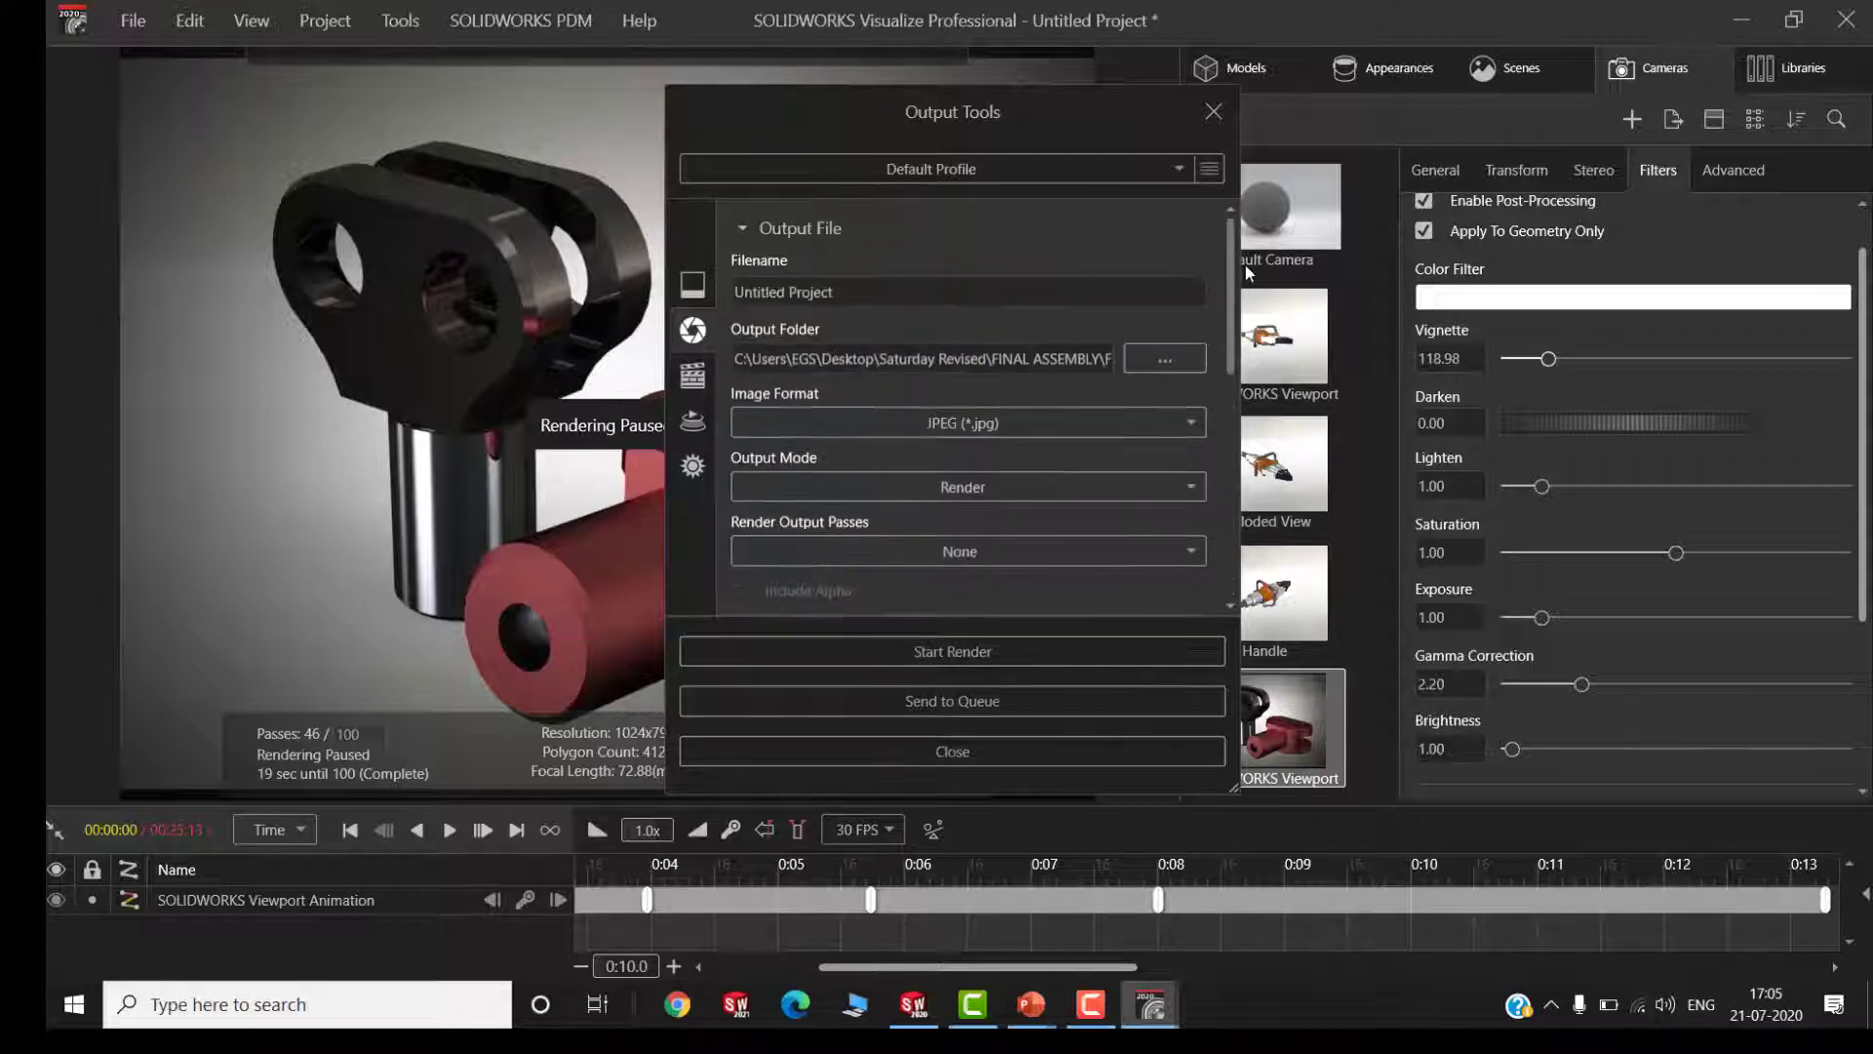
{"action": "left_click", "coordinate": [954, 751]}
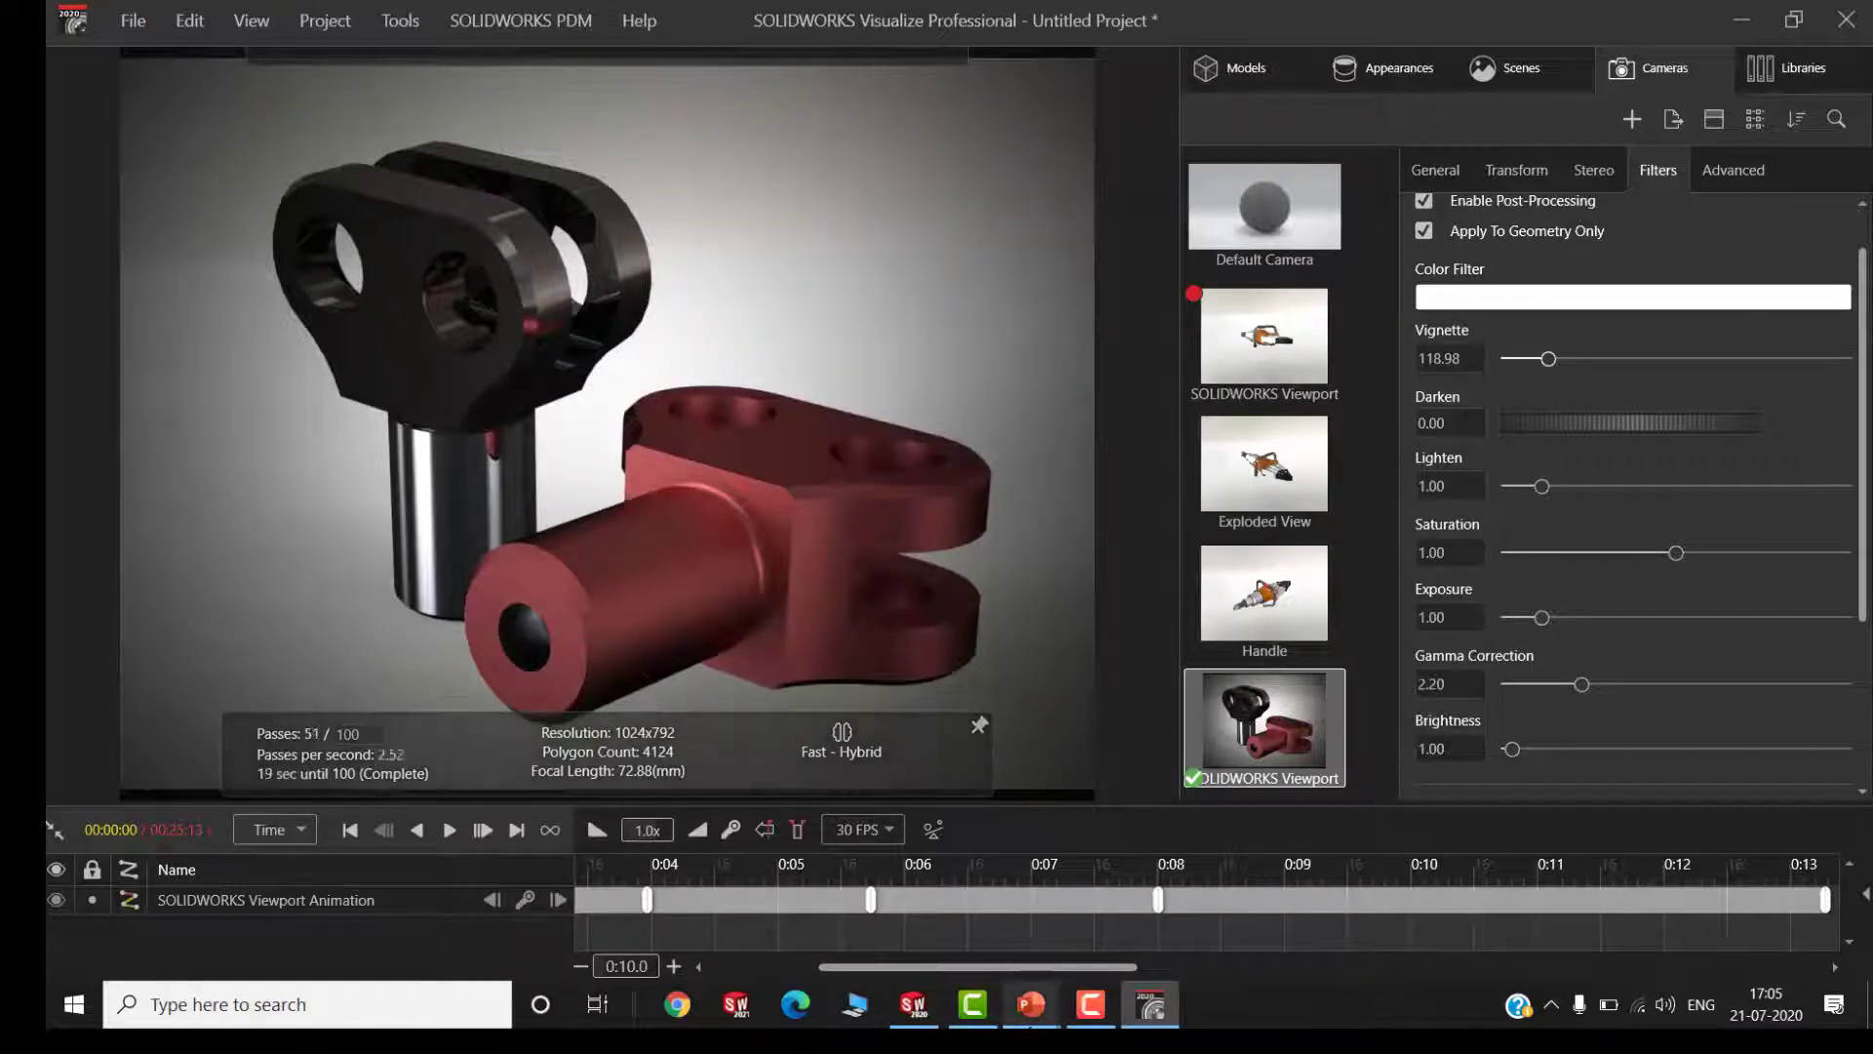
{"action": "left_click", "coordinate": [1031, 1003]}
{"action": "left_click", "coordinate": [1147, 916]}
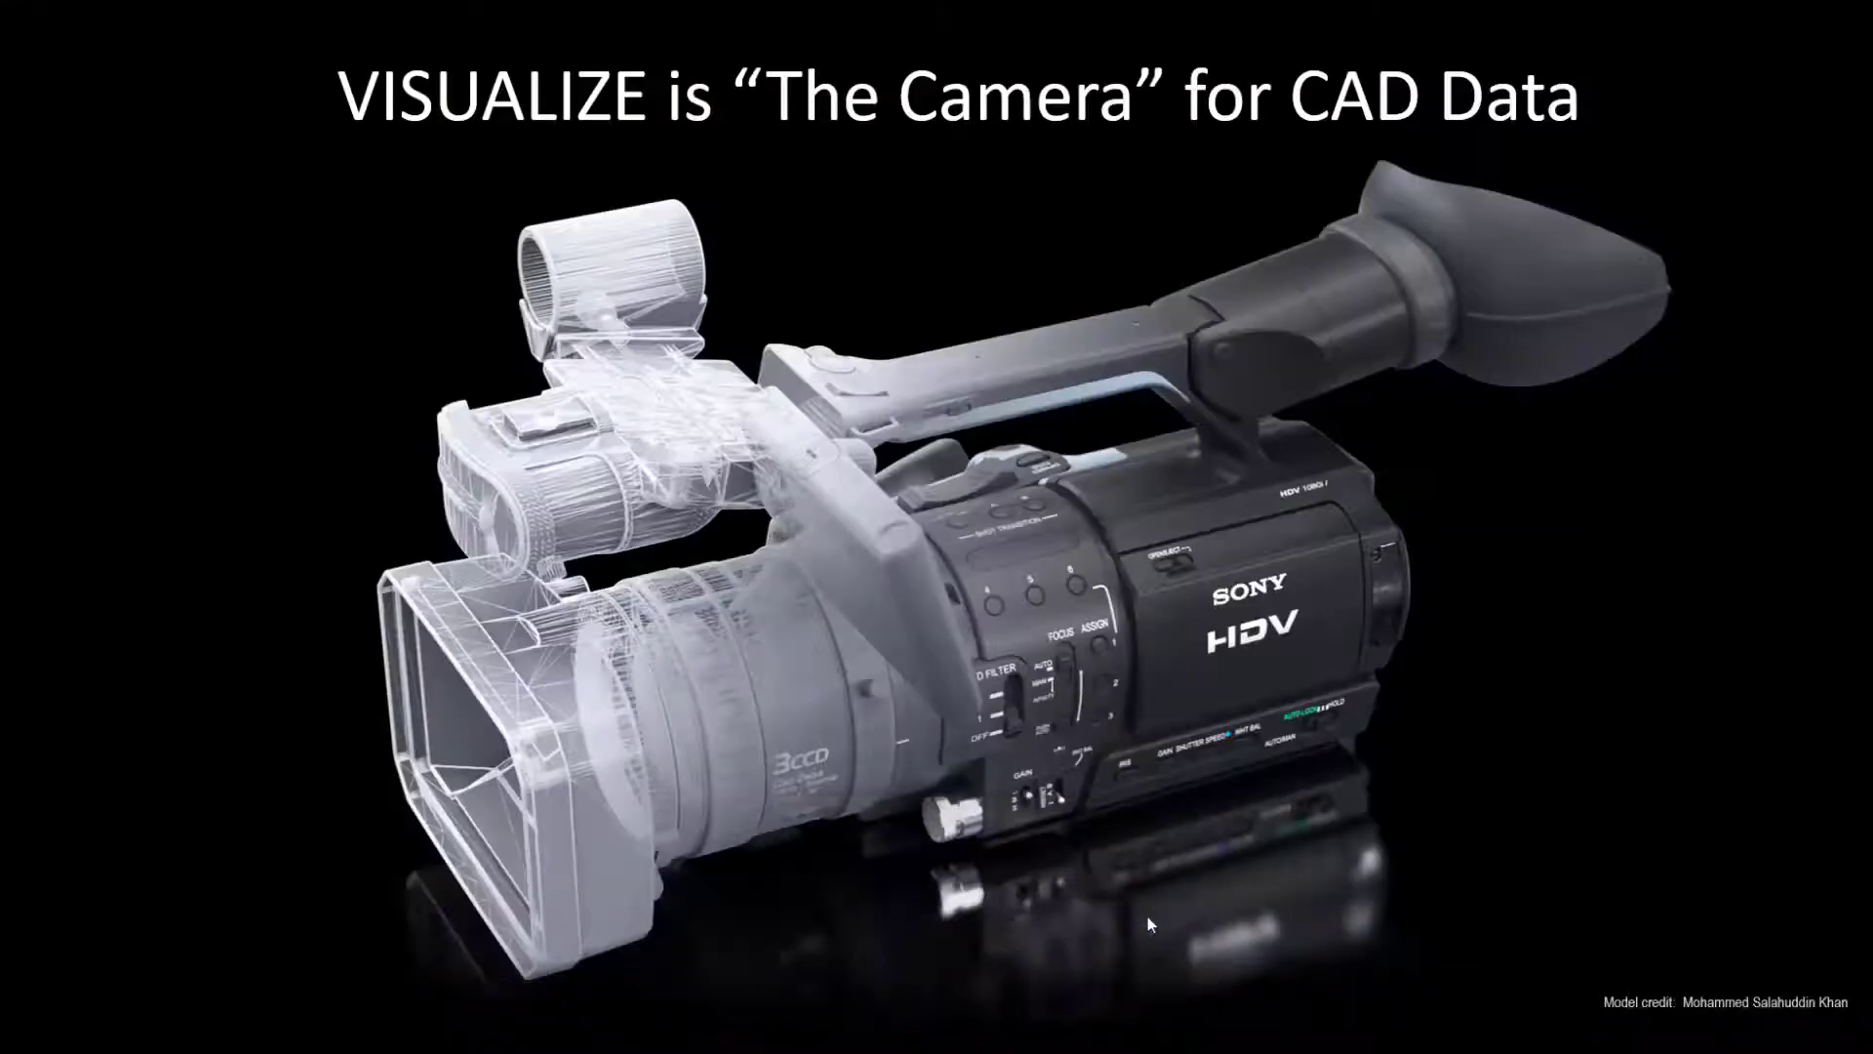
{"action": "left_click", "coordinate": [841, 450]}
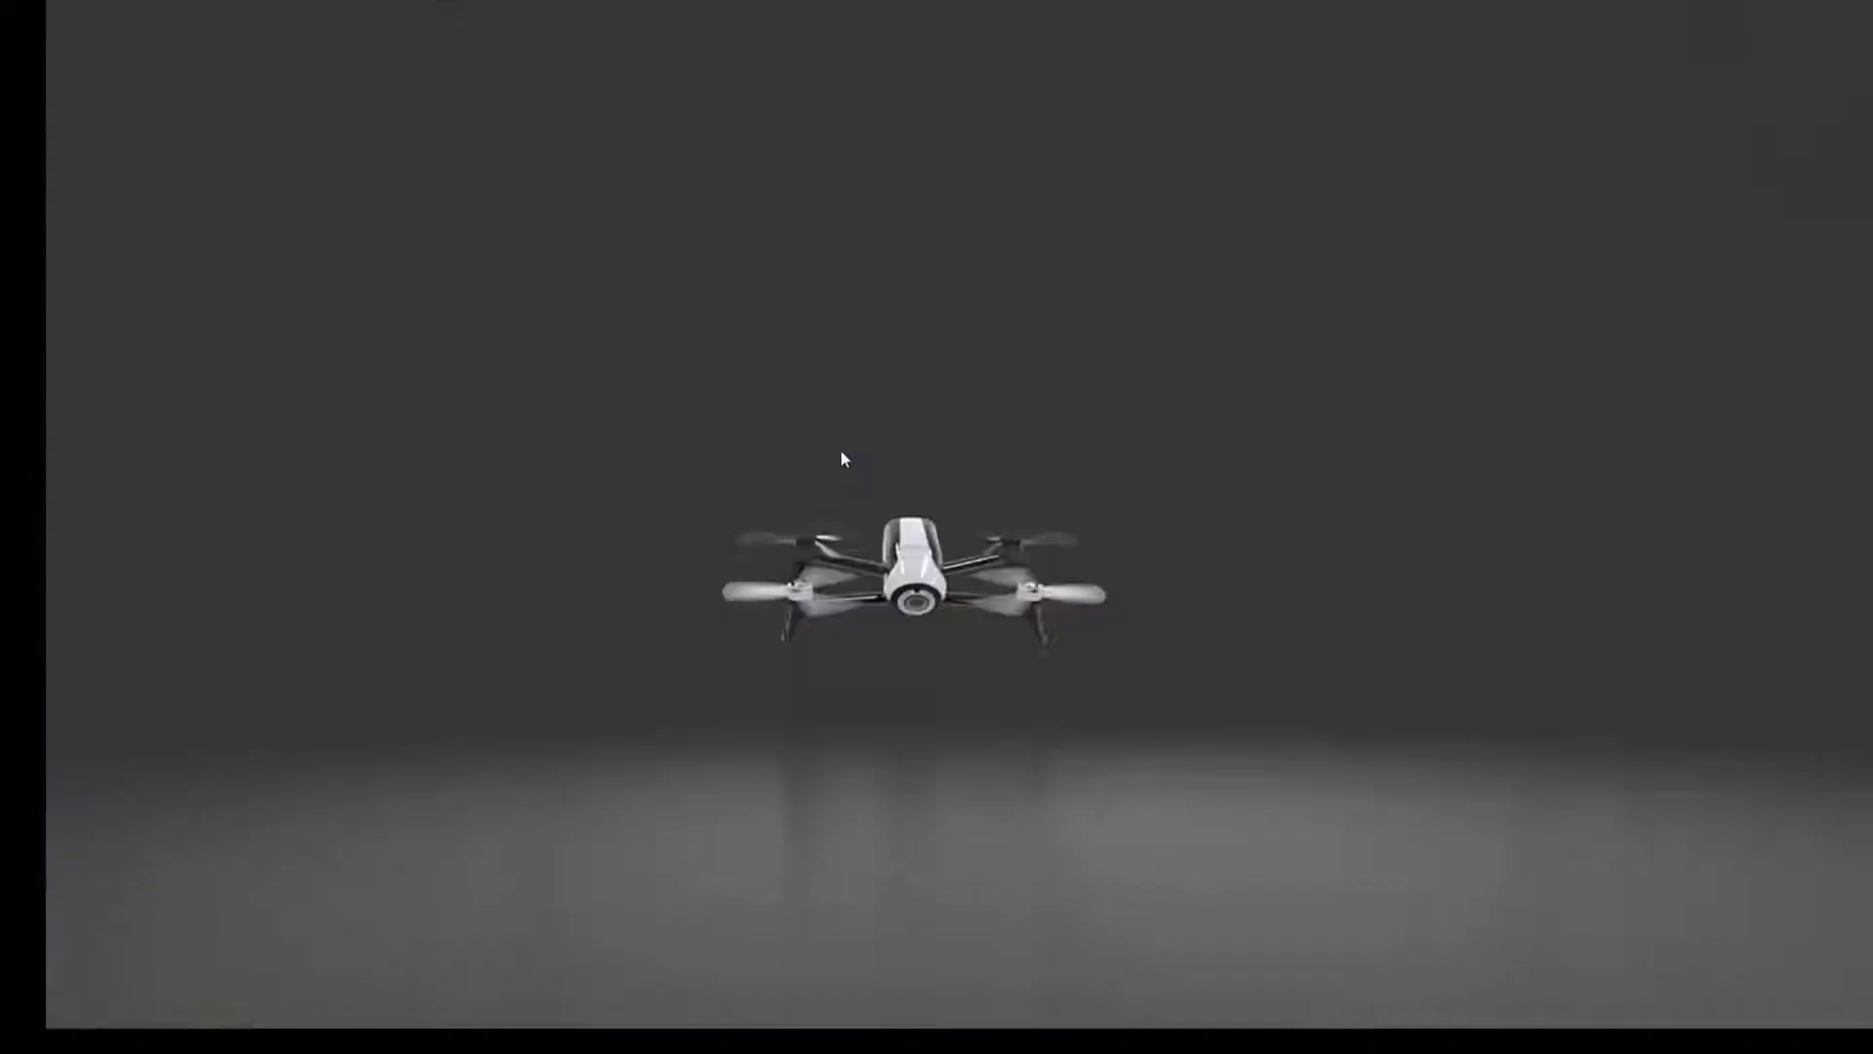
{"action": "left_click", "coordinate": [841, 452]}
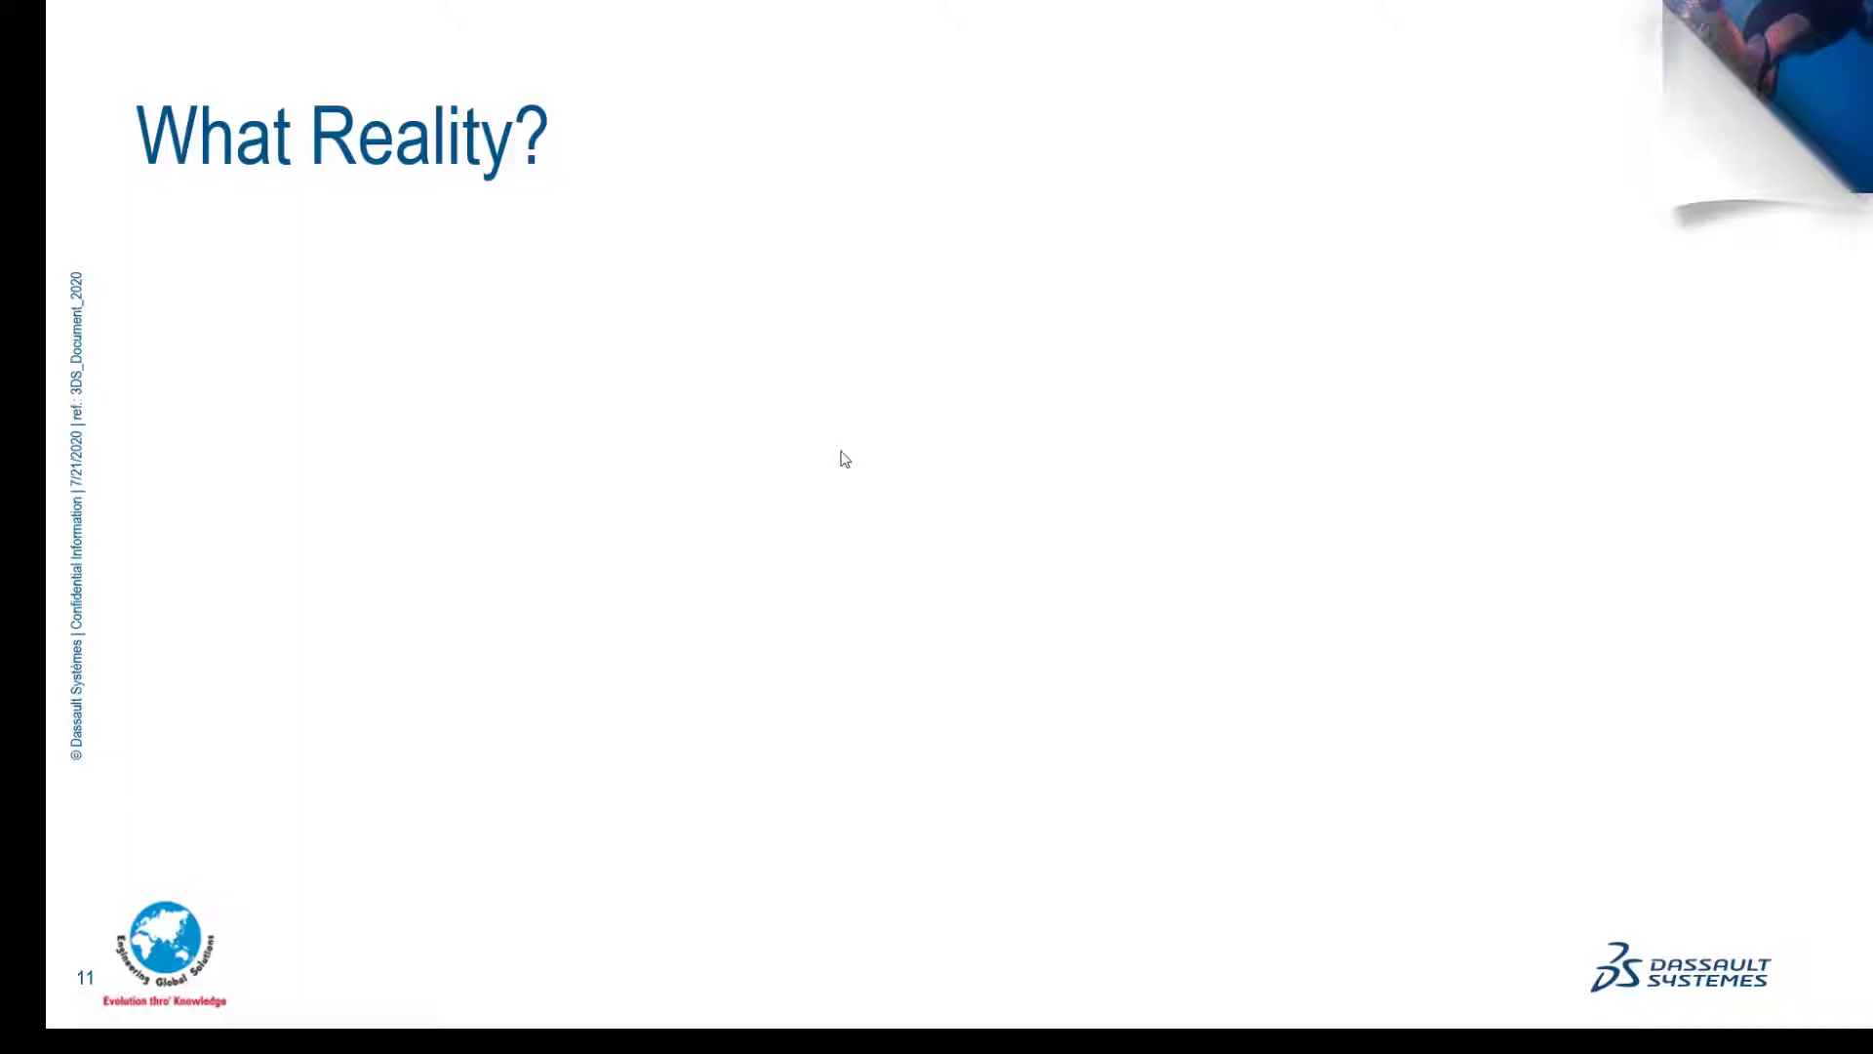
{"action": "left_click", "coordinate": [841, 452]}
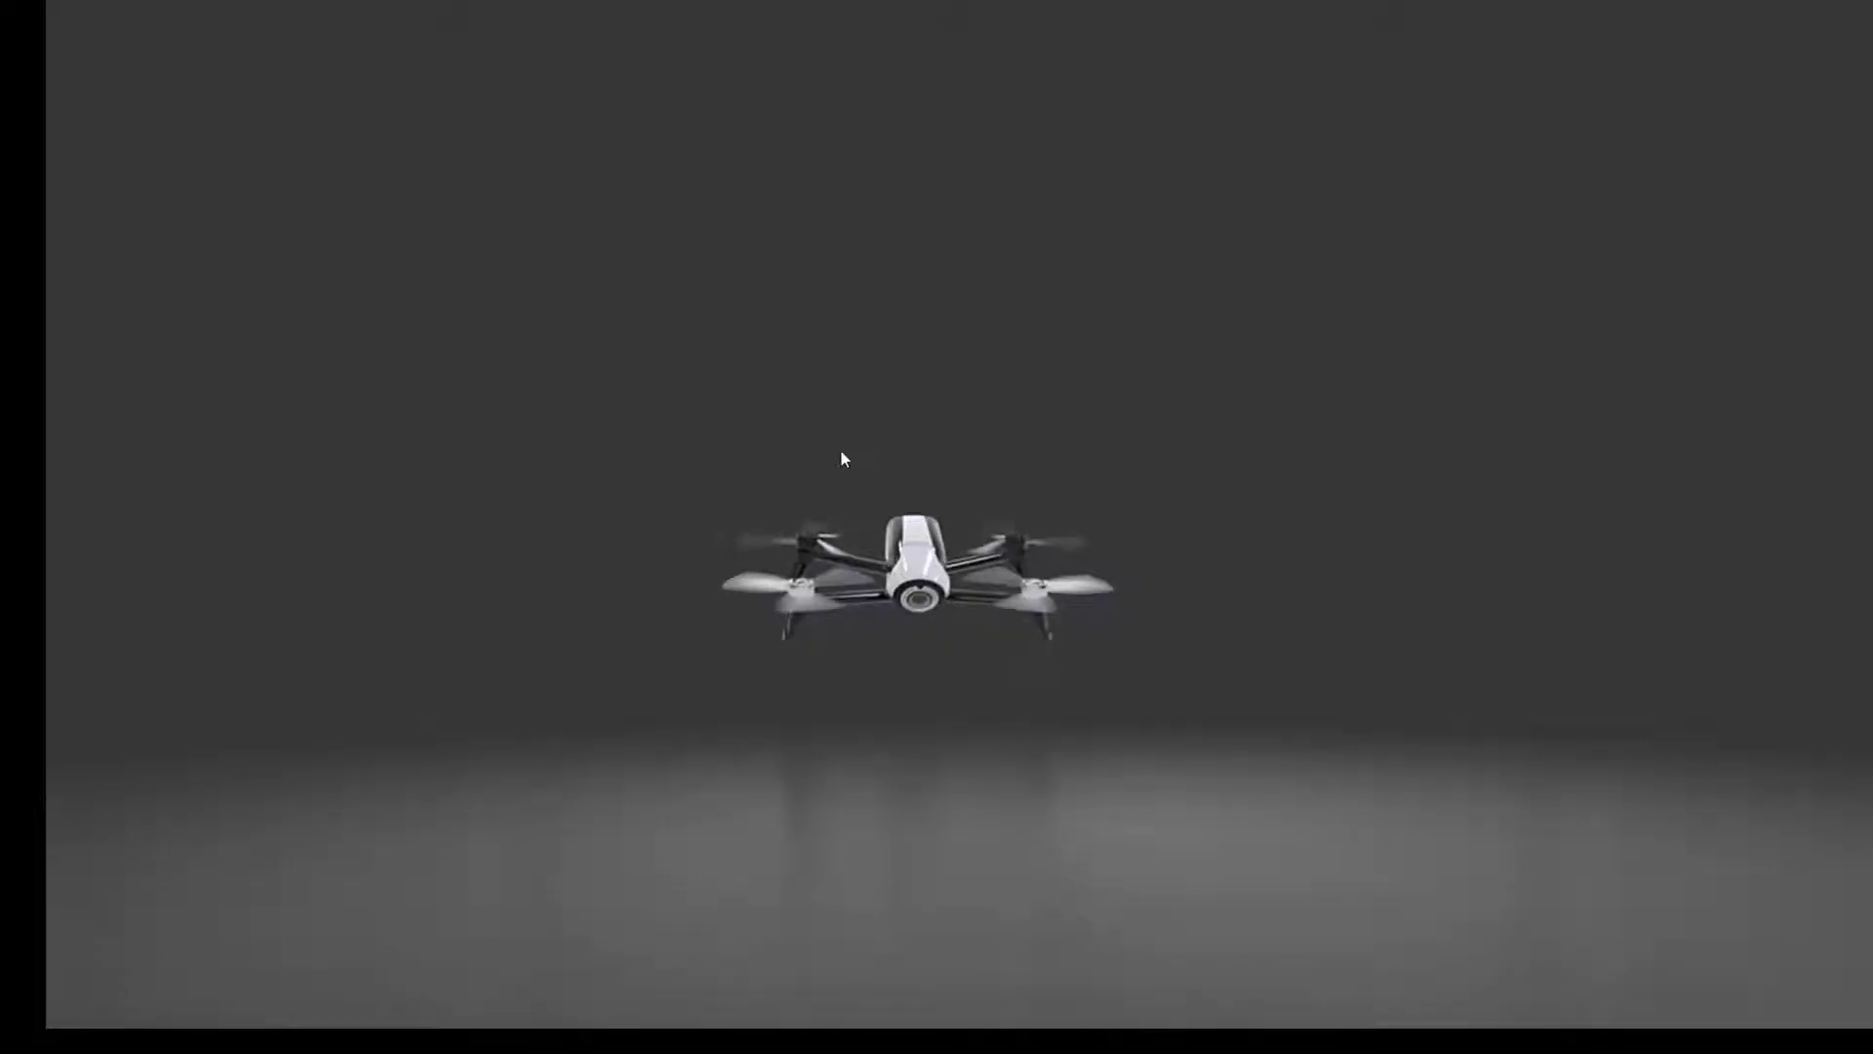